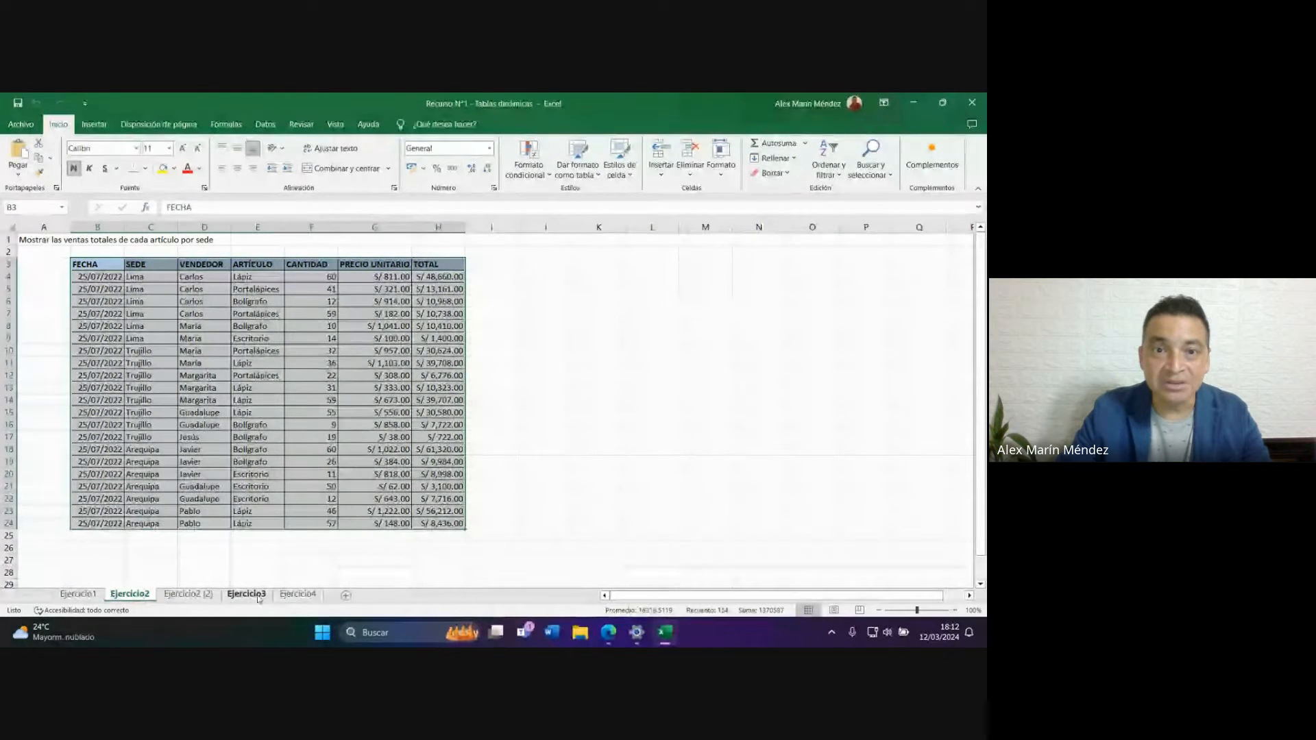
# Look over the Ejercicio2 (2) and Ejercicio2 sheets, then move on to Ejercicio3.
pyautogui.click(181, 595)
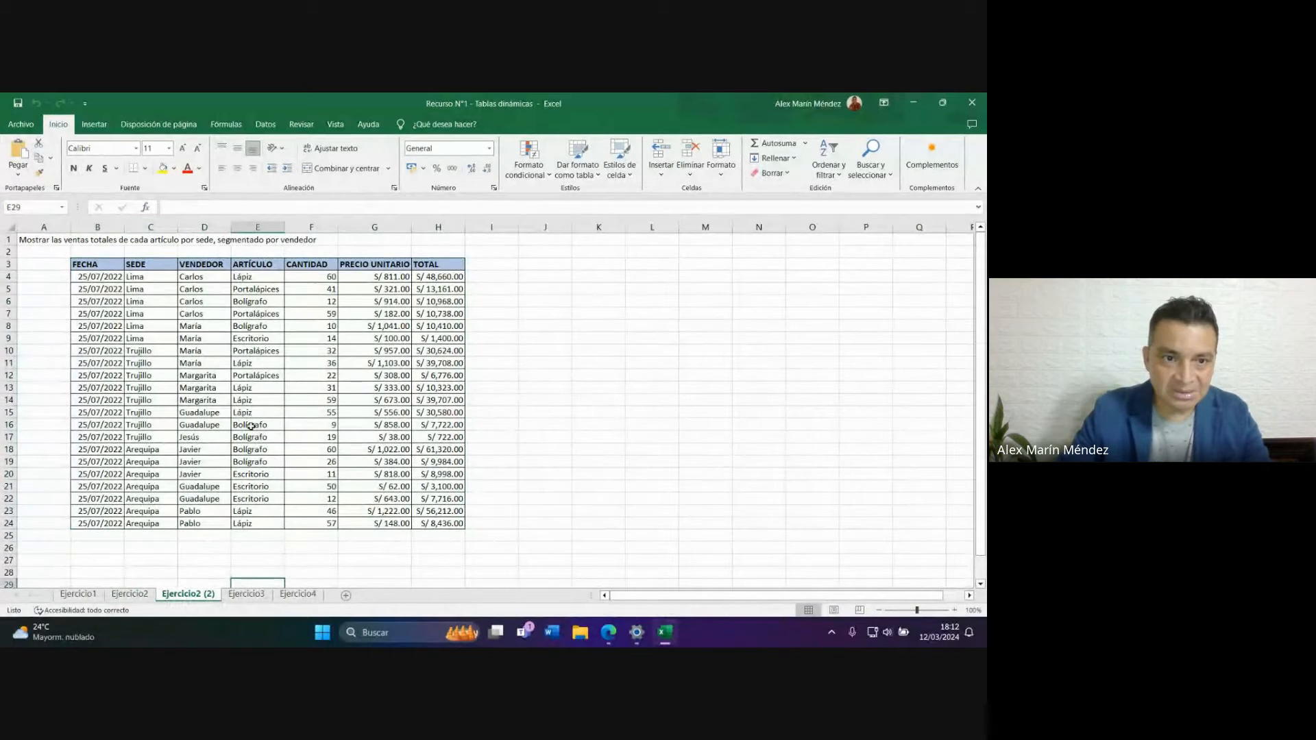
pyautogui.click(130, 594)
pyautogui.click(176, 596)
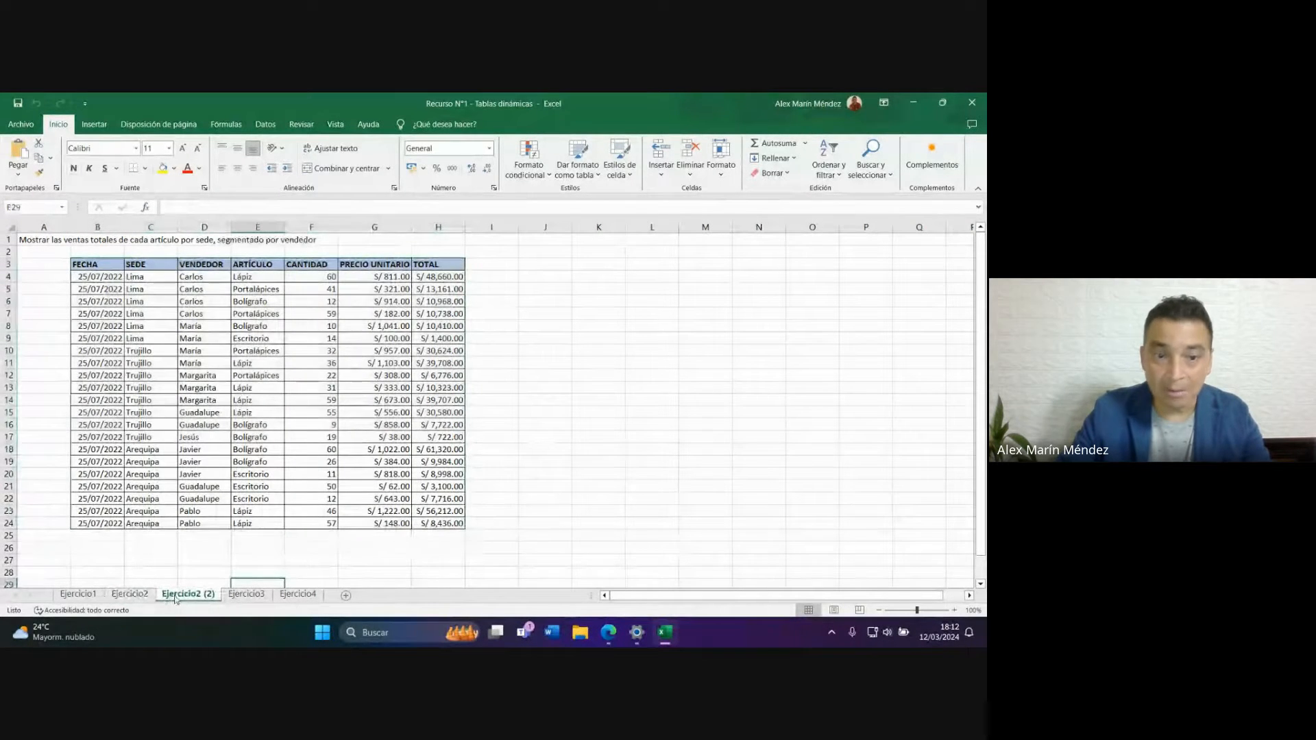
pyautogui.click(246, 595)
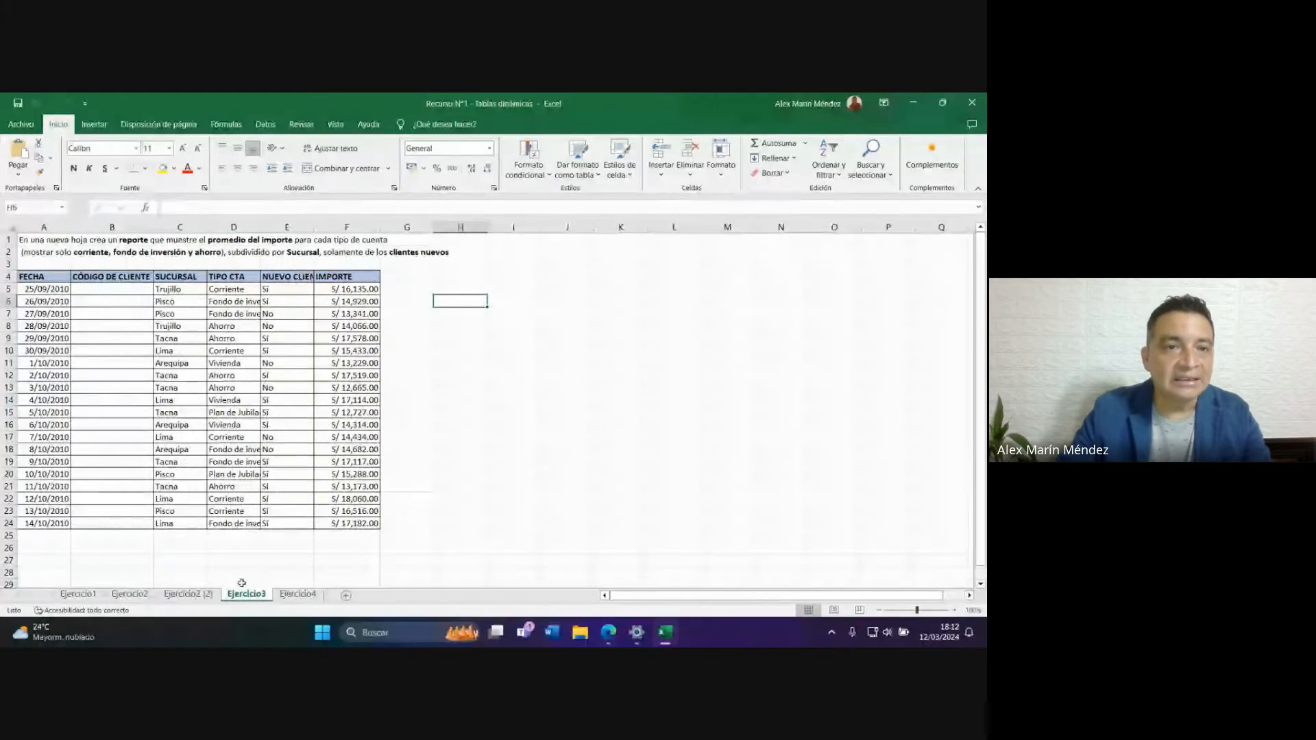
# Select the Ejercicio3 table A4:F24, then go through Ejercicio4 to Ejercicio1.
pyautogui.click(43, 277)
pyautogui.moveTo(44, 277); pyautogui.dragTo(370, 523)
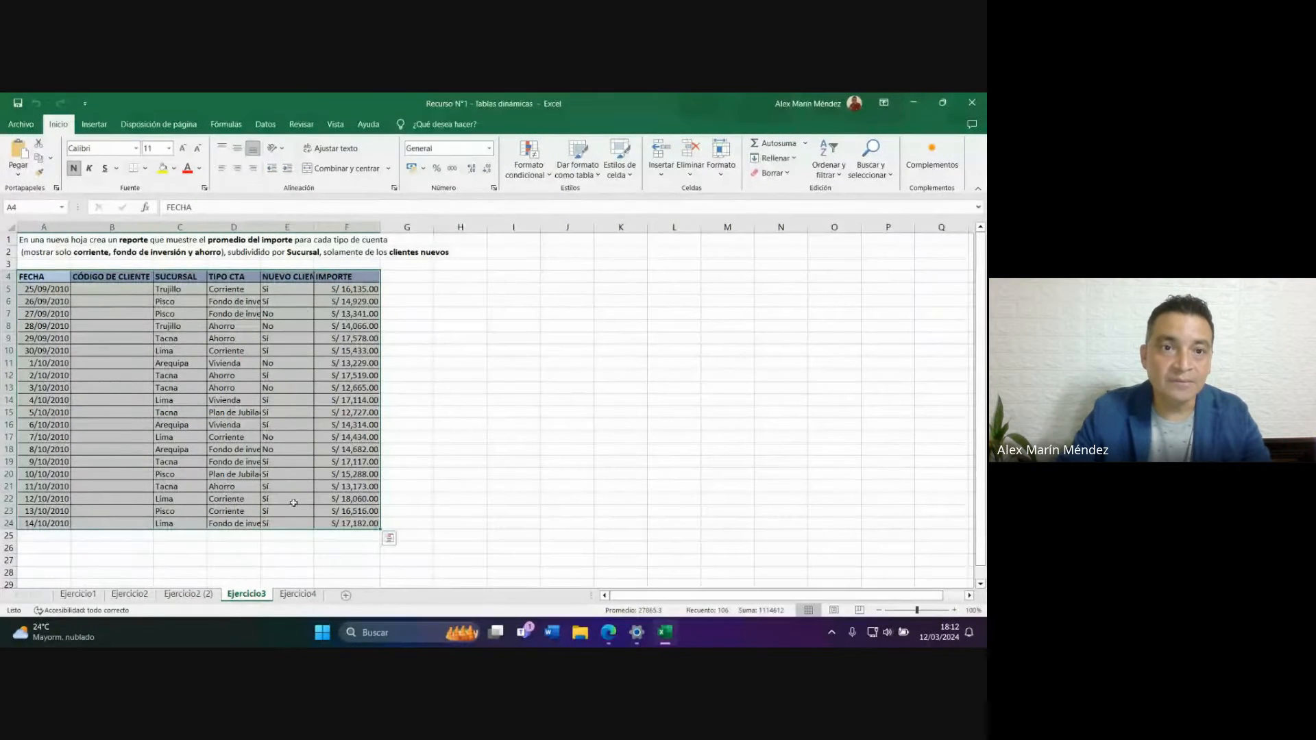
pyautogui.click(297, 594)
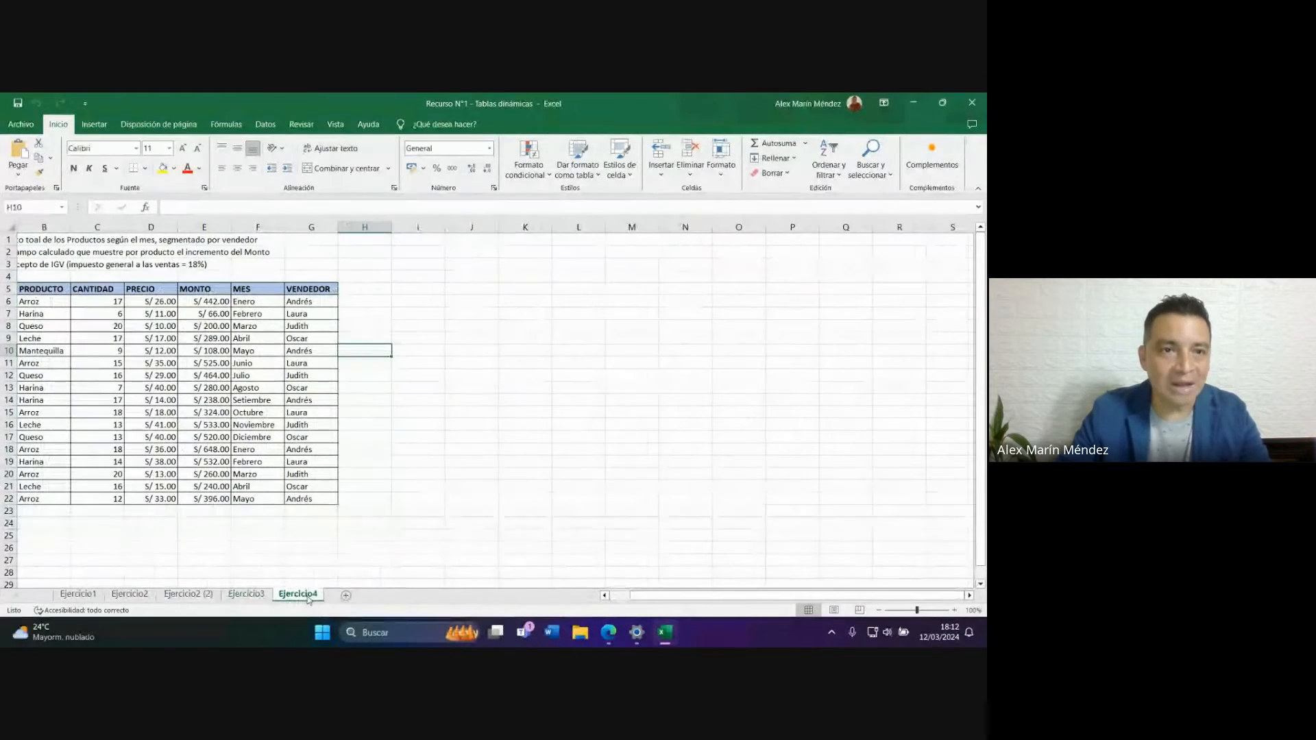
pyautogui.click(77, 594)
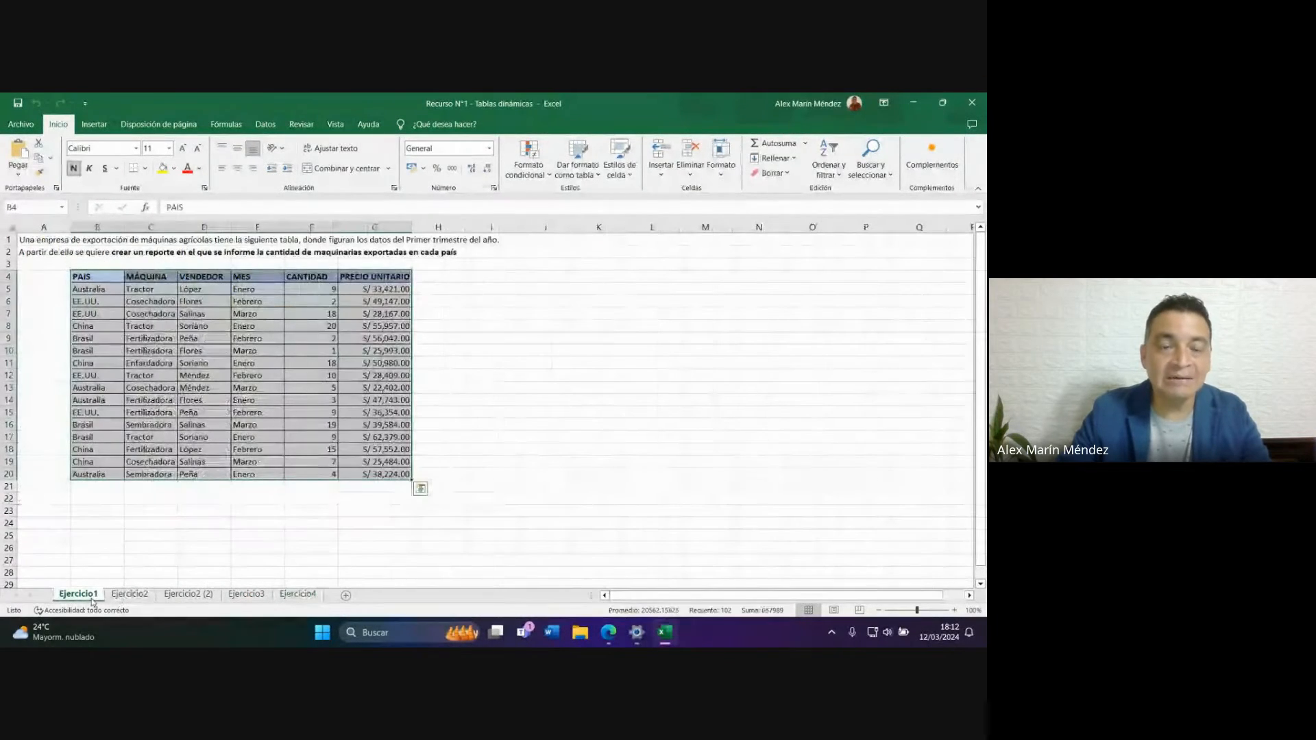
# Deselect the Ejercicio1 table and switch to the Google Meet call window.
pyautogui.click(585, 386)
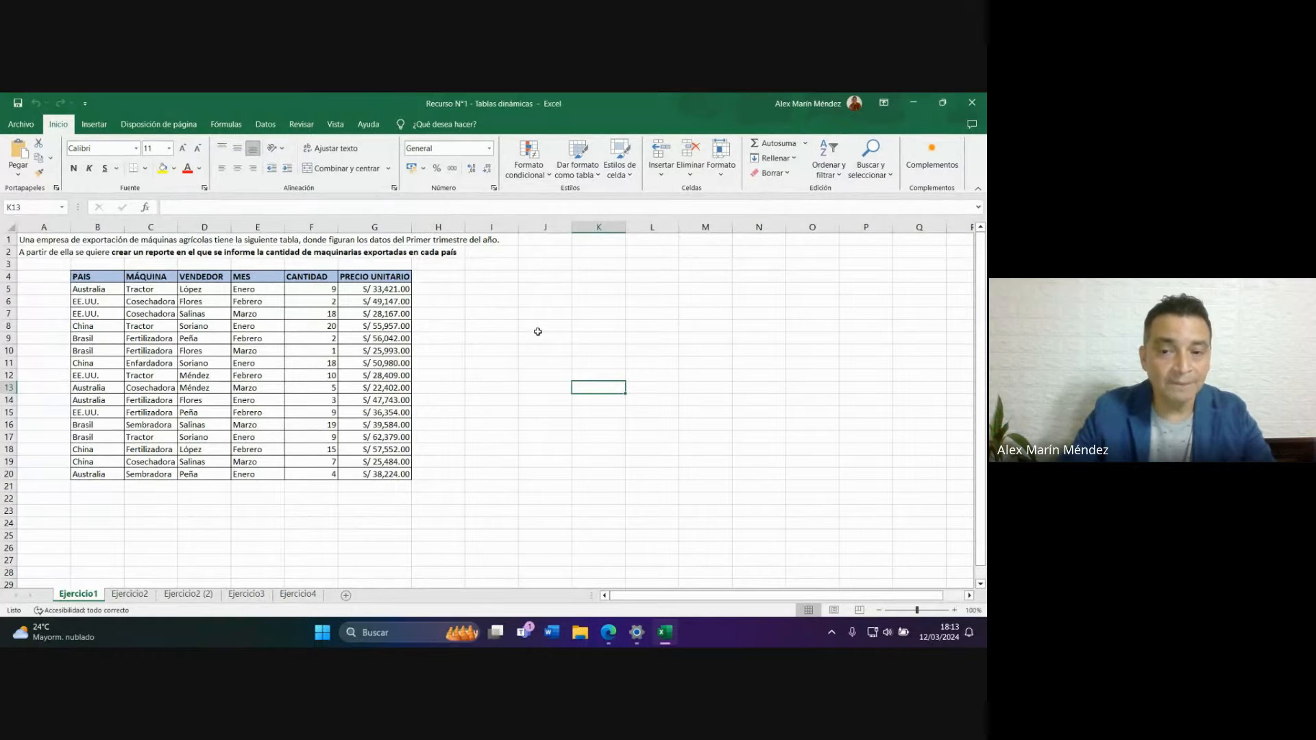
pyautogui.moveTo(609, 632)
pyautogui.click(551, 572)
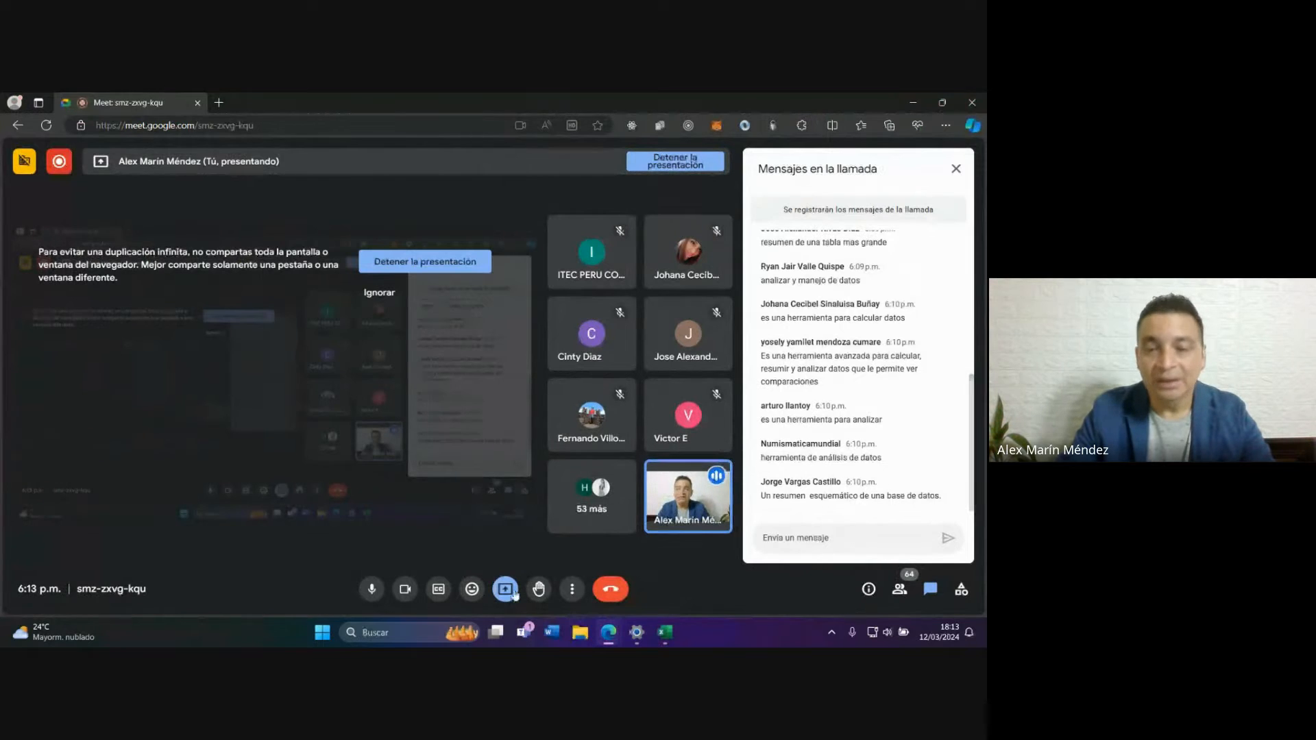
# Return to Meet and open the raised-hand queue, showing one hand among 64 participants.
pyautogui.click(665, 637)
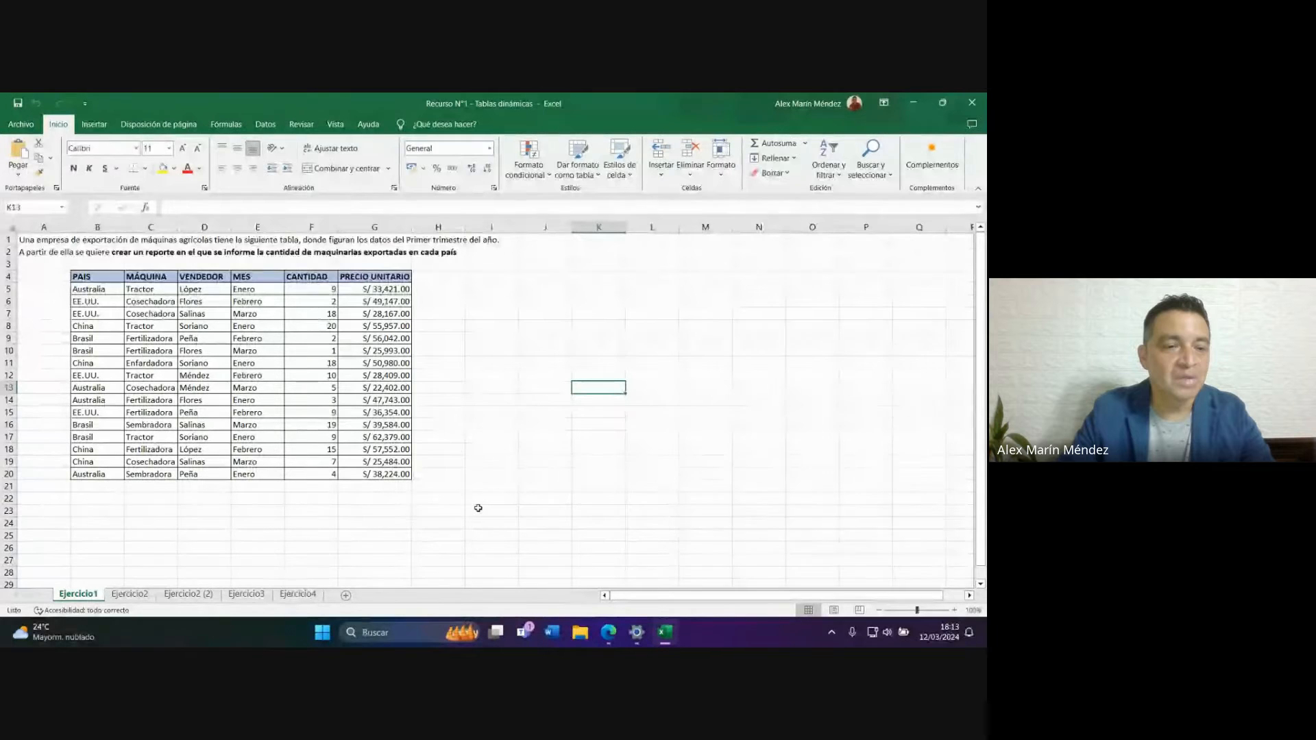
pyautogui.moveTo(617, 641)
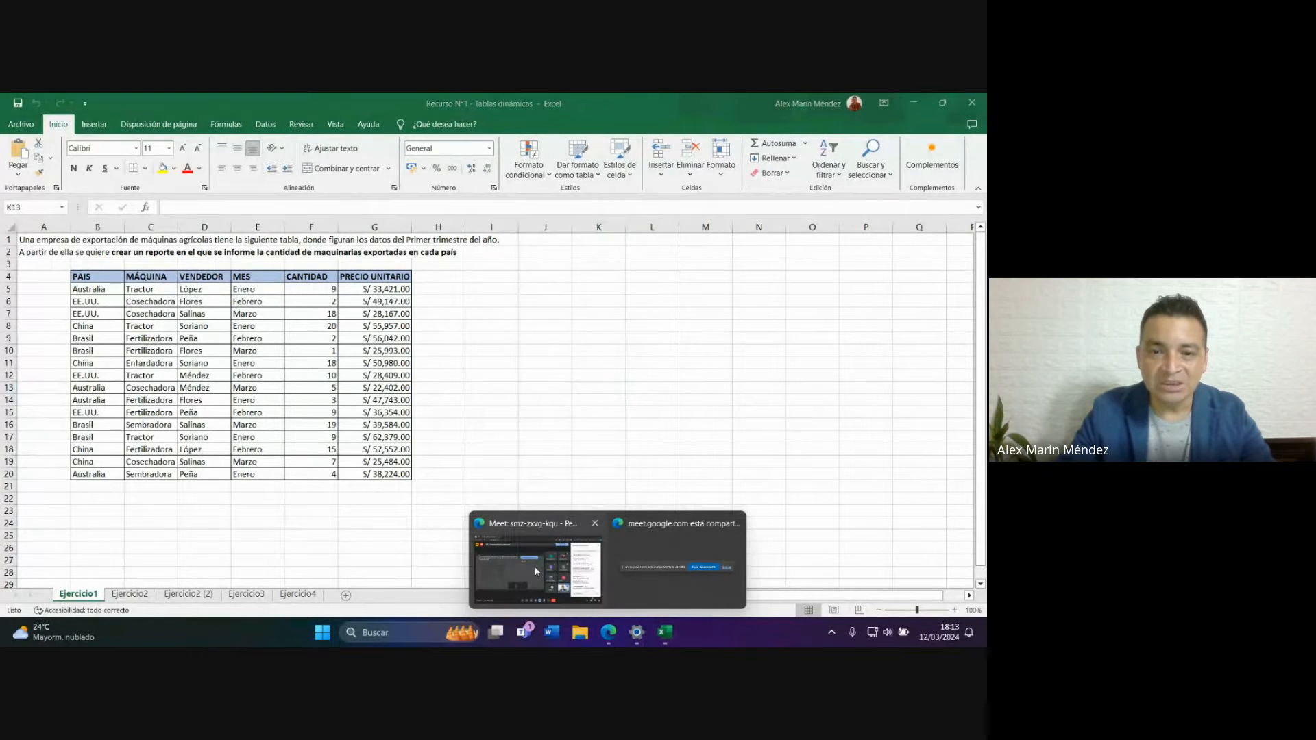
pyautogui.click(538, 542)
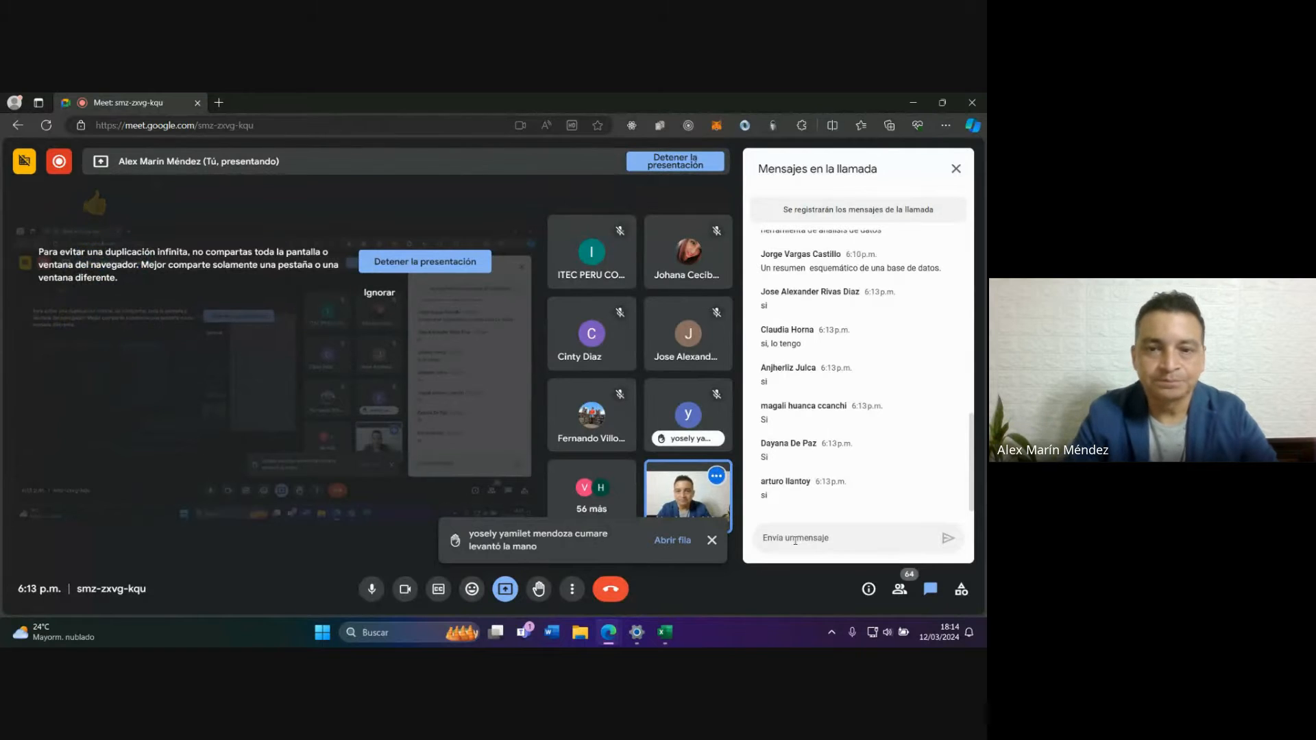
pyautogui.click(681, 541)
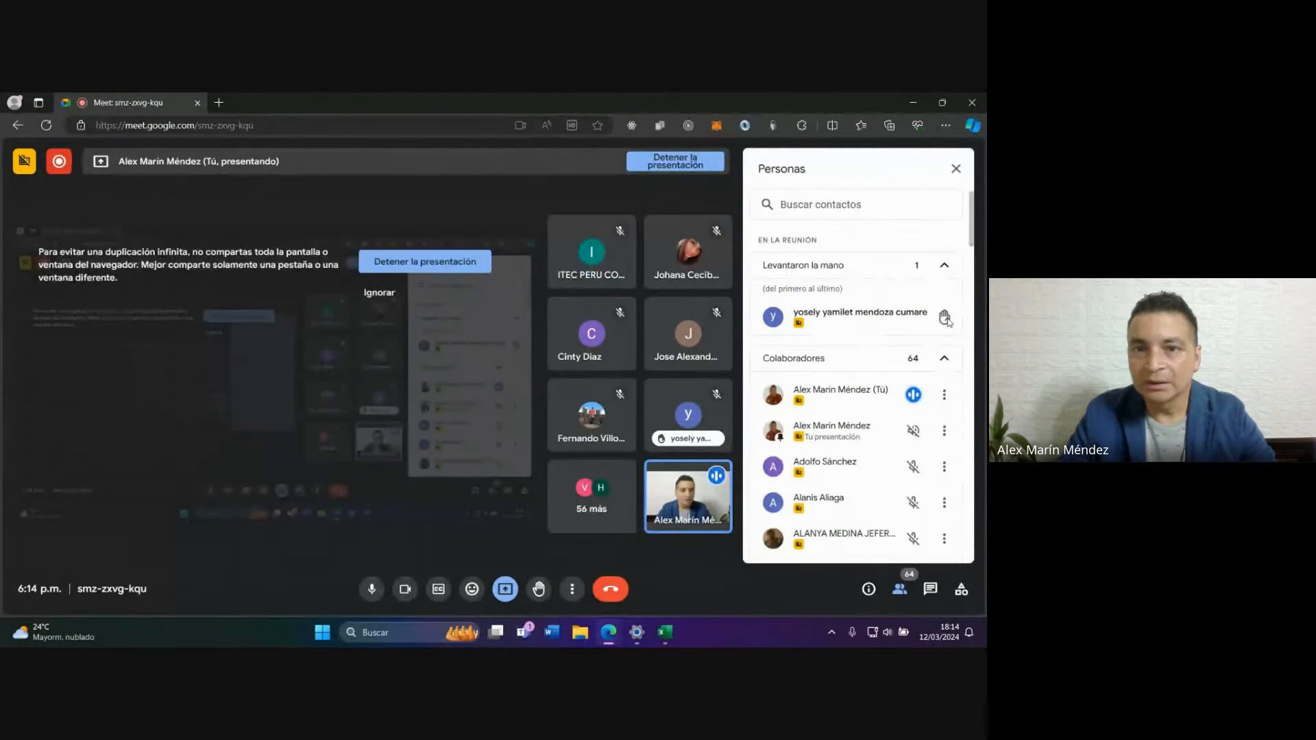
# Open and close Meet's Configuración, then close the Personas panel.
pyautogui.click(572, 591)
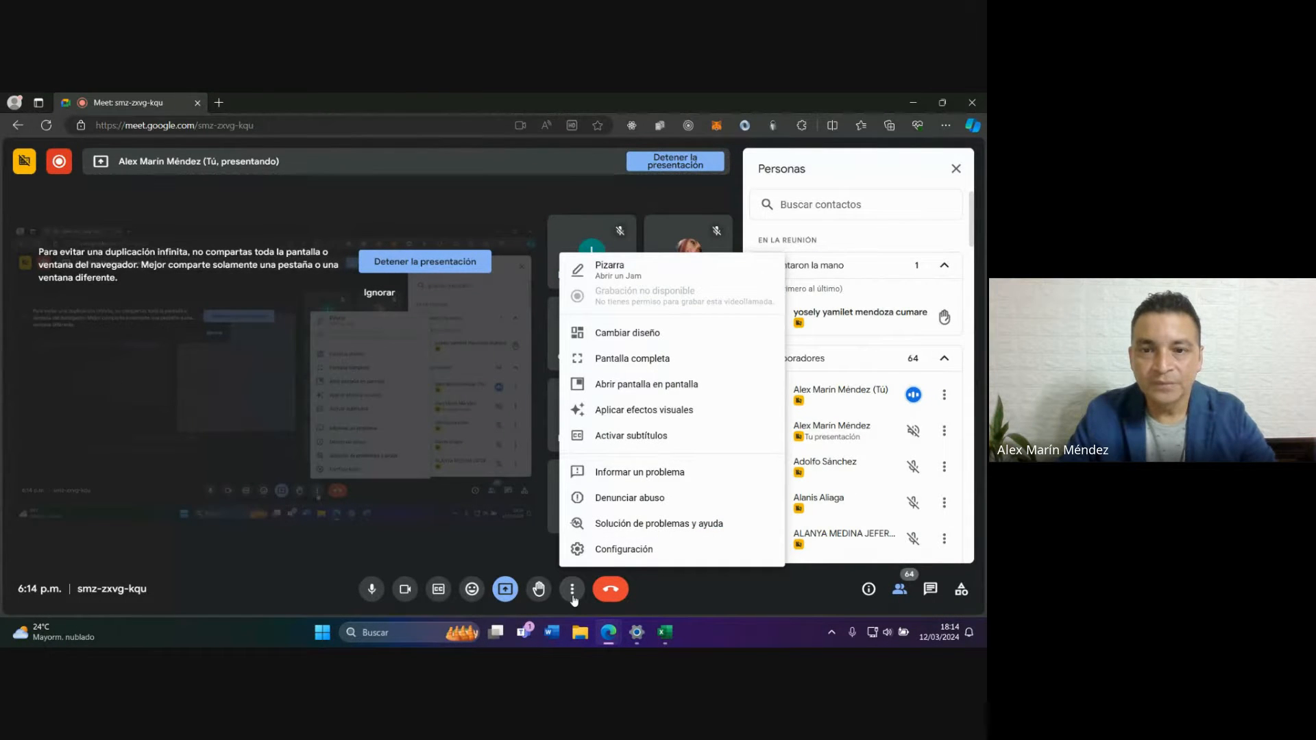
pyautogui.click(586, 550)
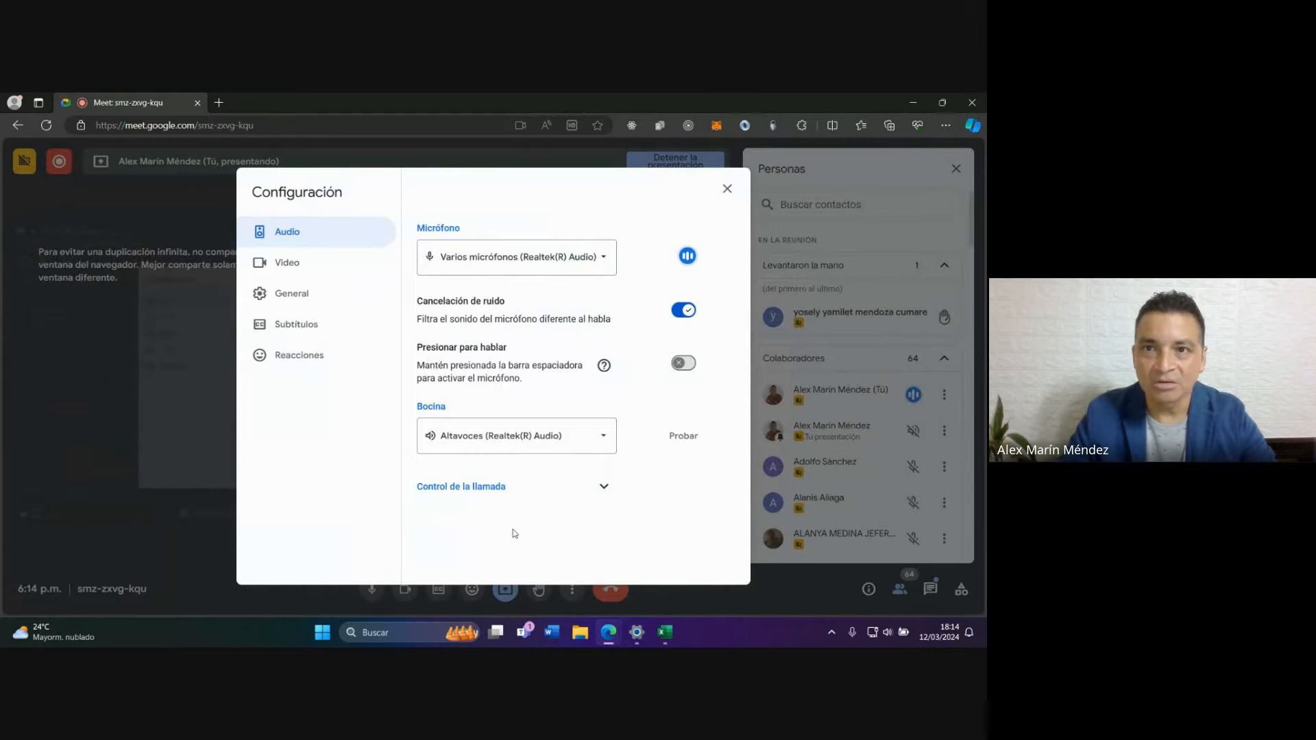
pyautogui.click(865, 572)
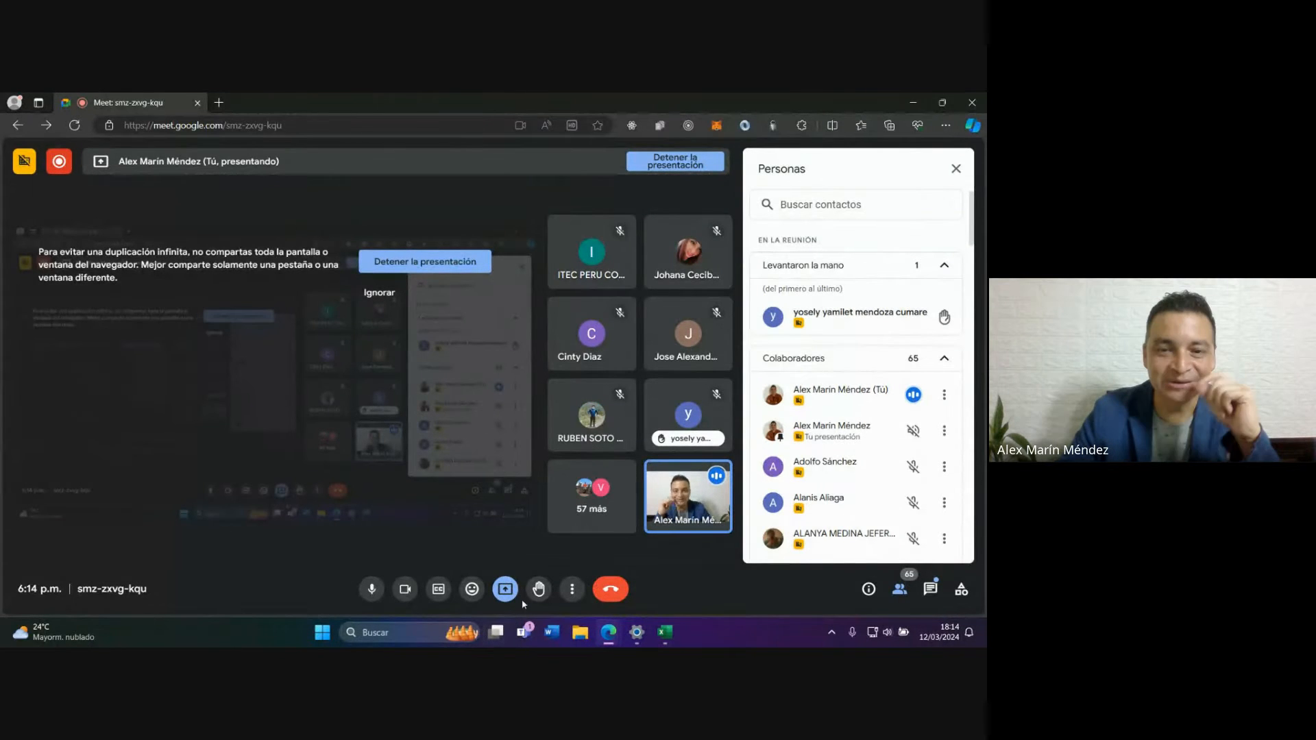
pyautogui.click(956, 169)
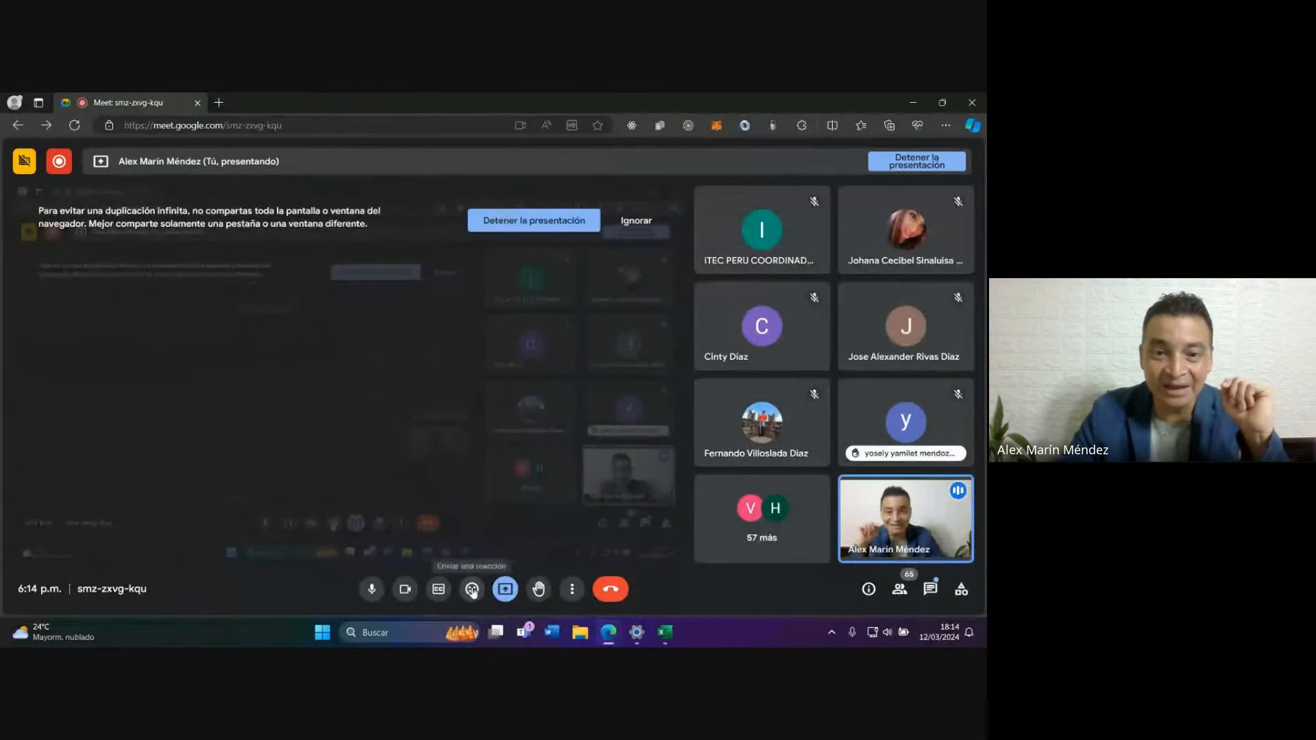
# Open and close the reactions bar, then go back to the Excel workbook.
pyautogui.click(471, 591)
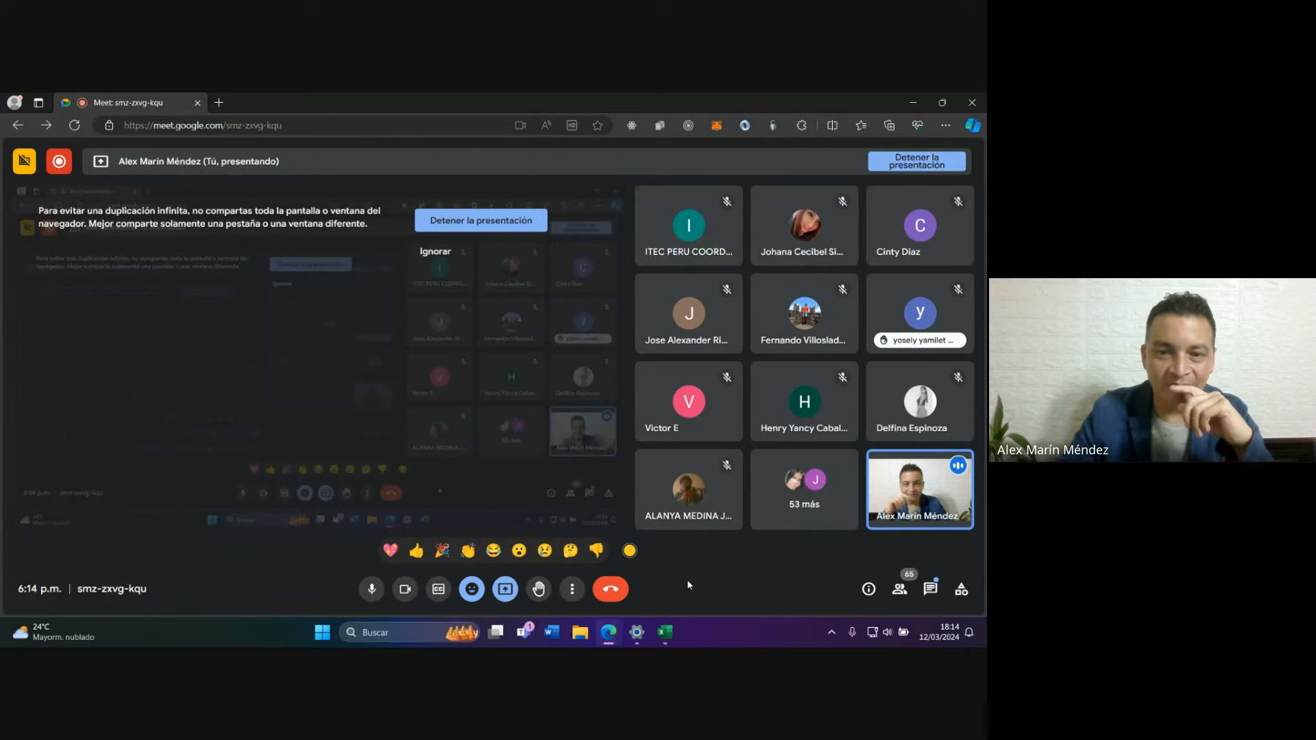
pyautogui.click(475, 591)
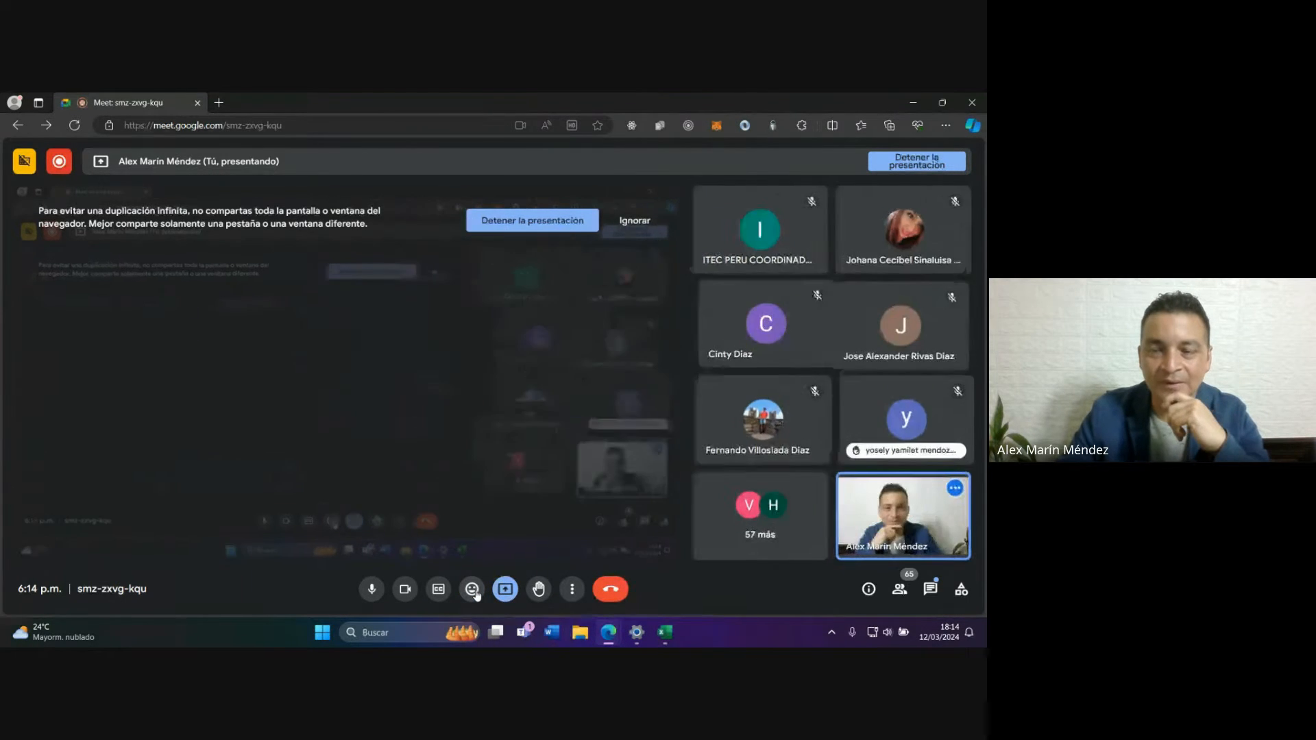
pyautogui.click(666, 634)
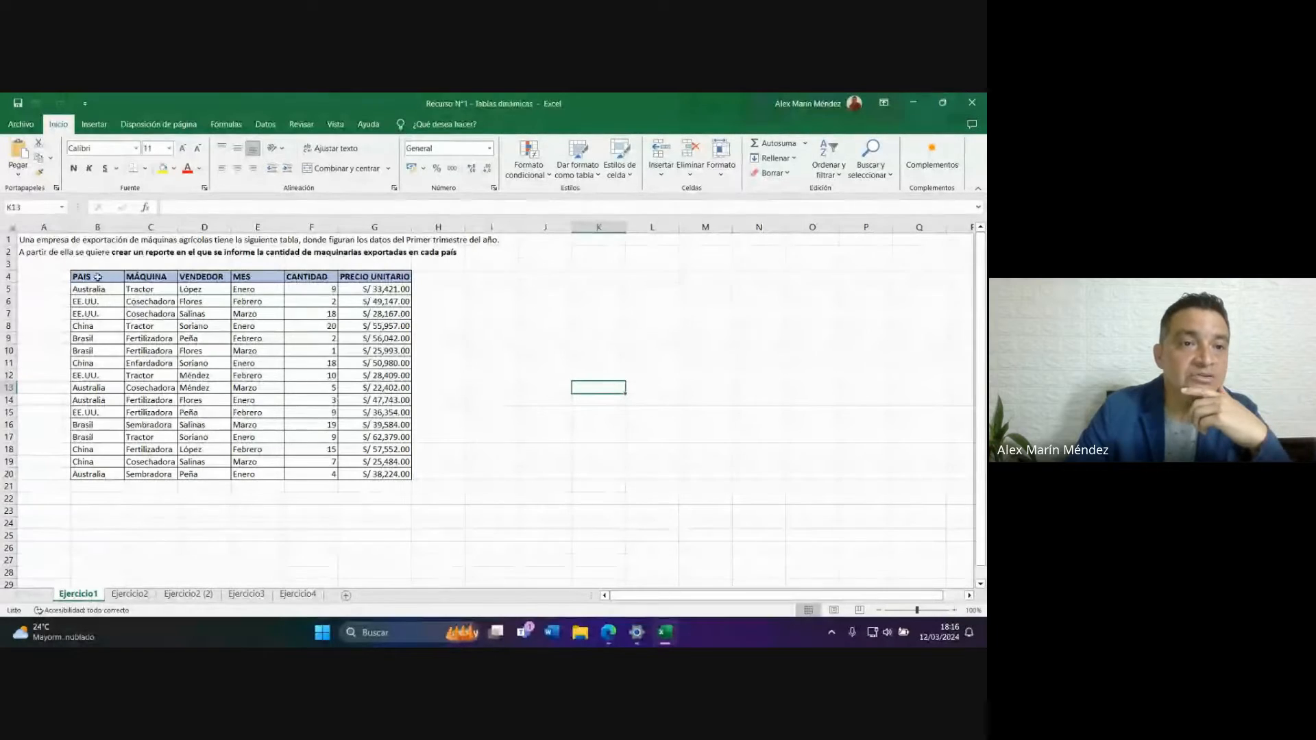
# Select B4:G20, from the PAIS header through PRECIO UNITARIO.
pyautogui.moveTo(78, 277); pyautogui.dragTo(384, 475)
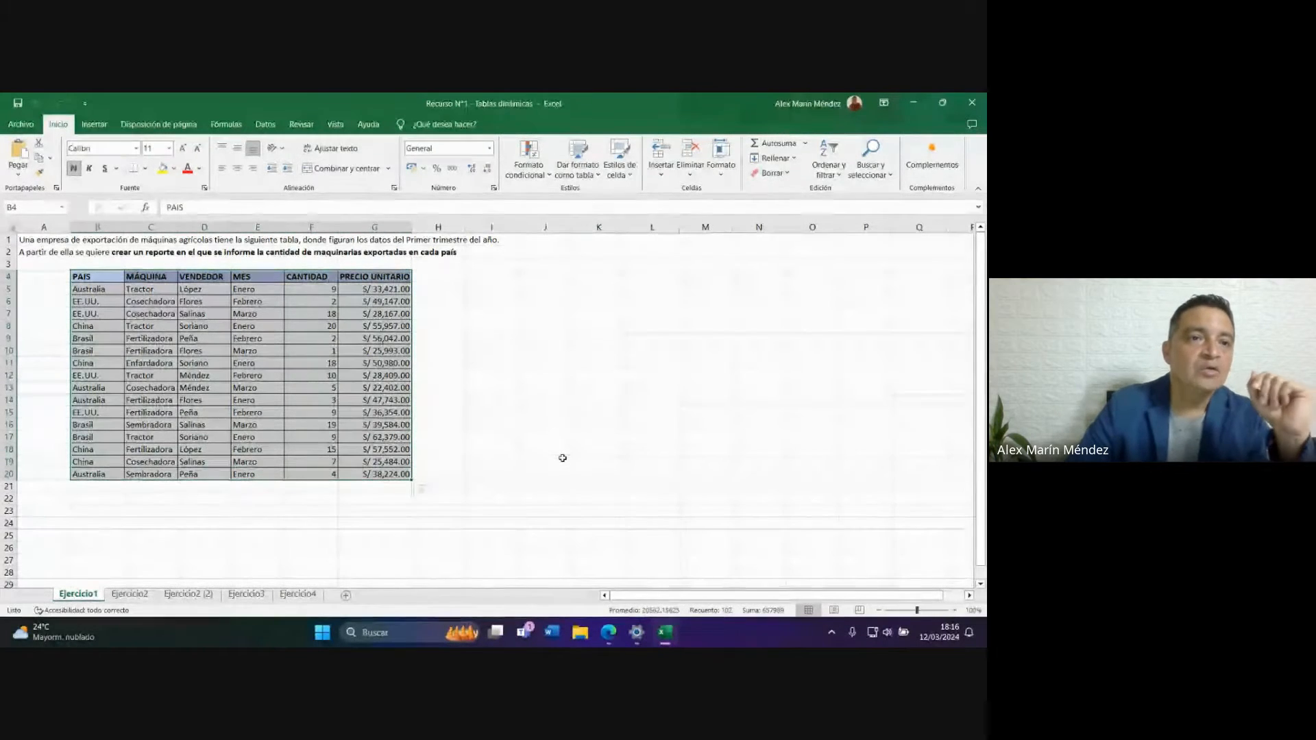
pyautogui.click(438, 276)
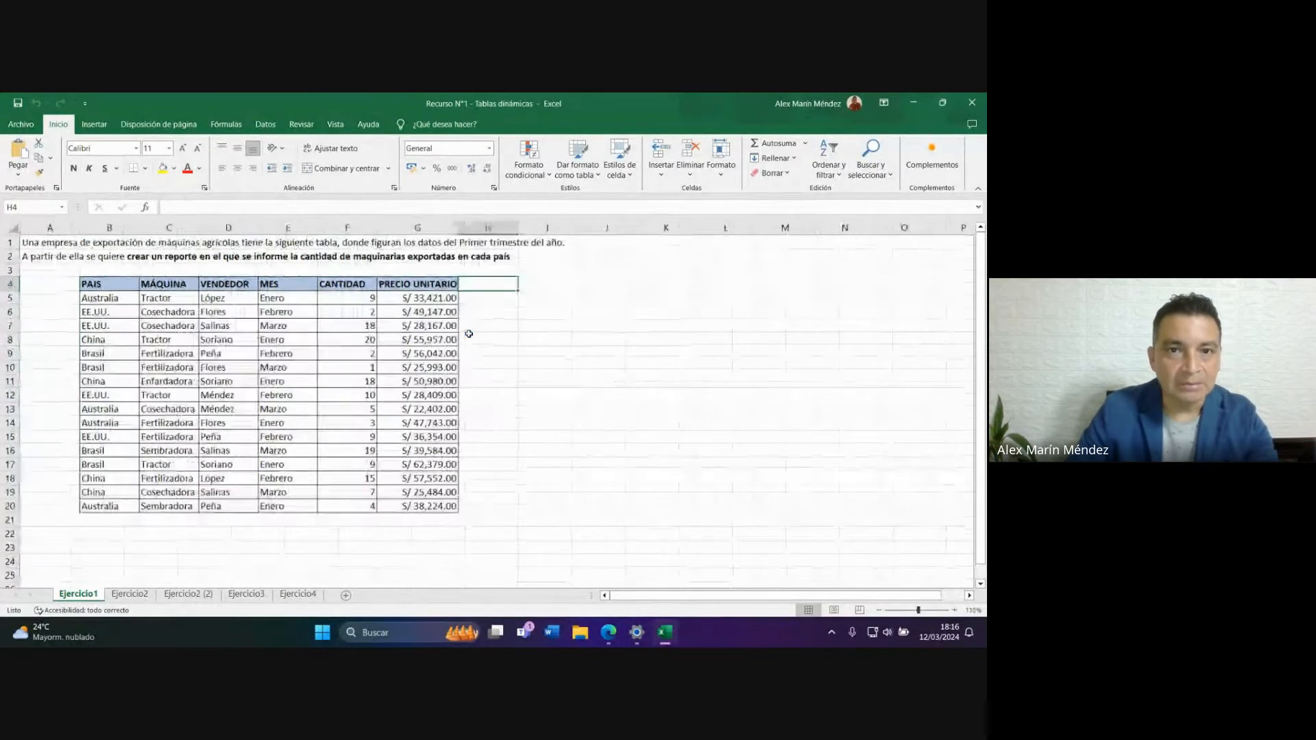
pyautogui.scroll(2, 466, 331)
pyautogui.scroll(1, 525, 349)
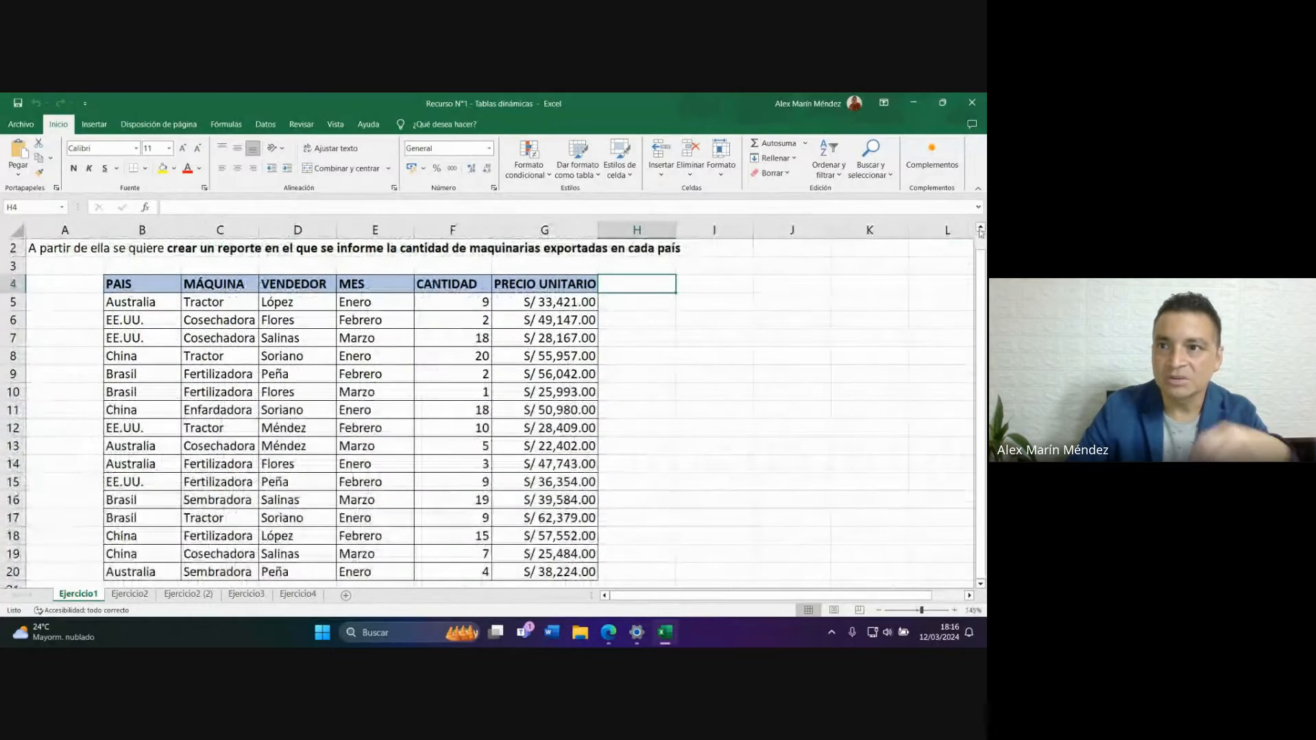
pyautogui.click(978, 189)
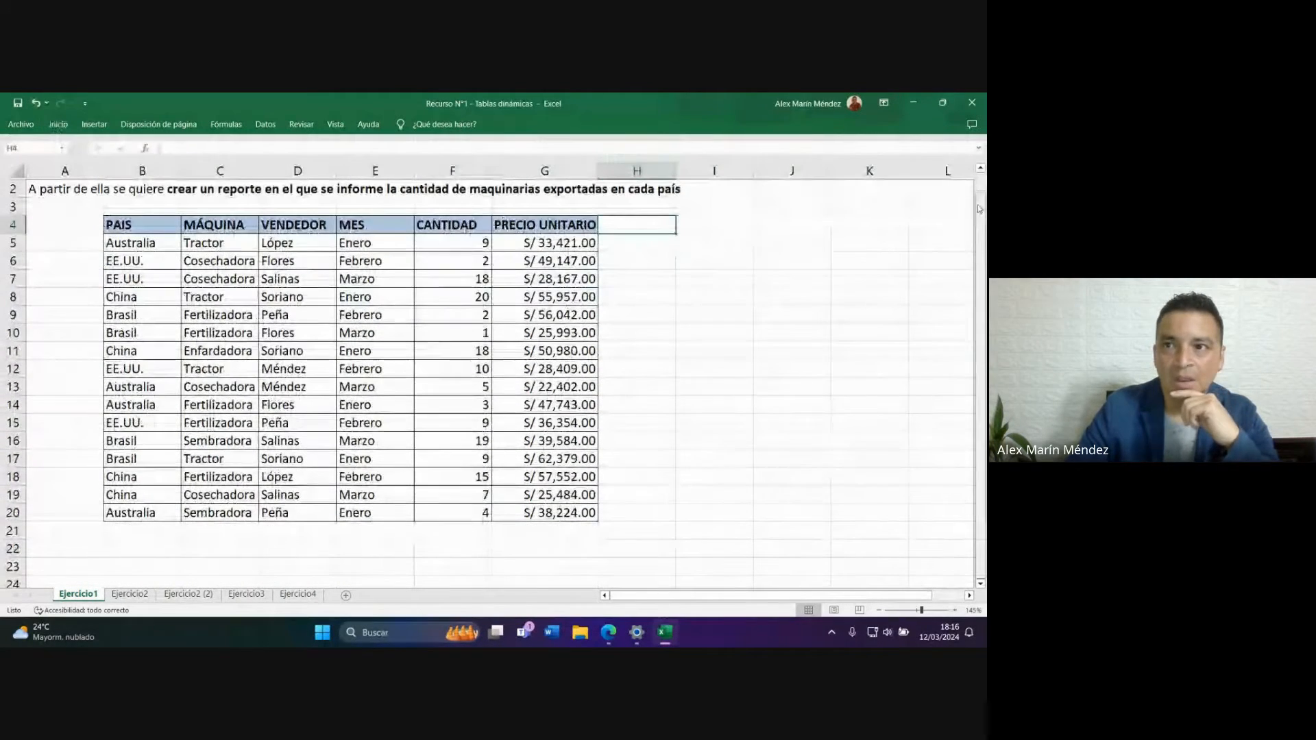
pyautogui.moveTo(980, 196); pyautogui.dragTo(974, 179)
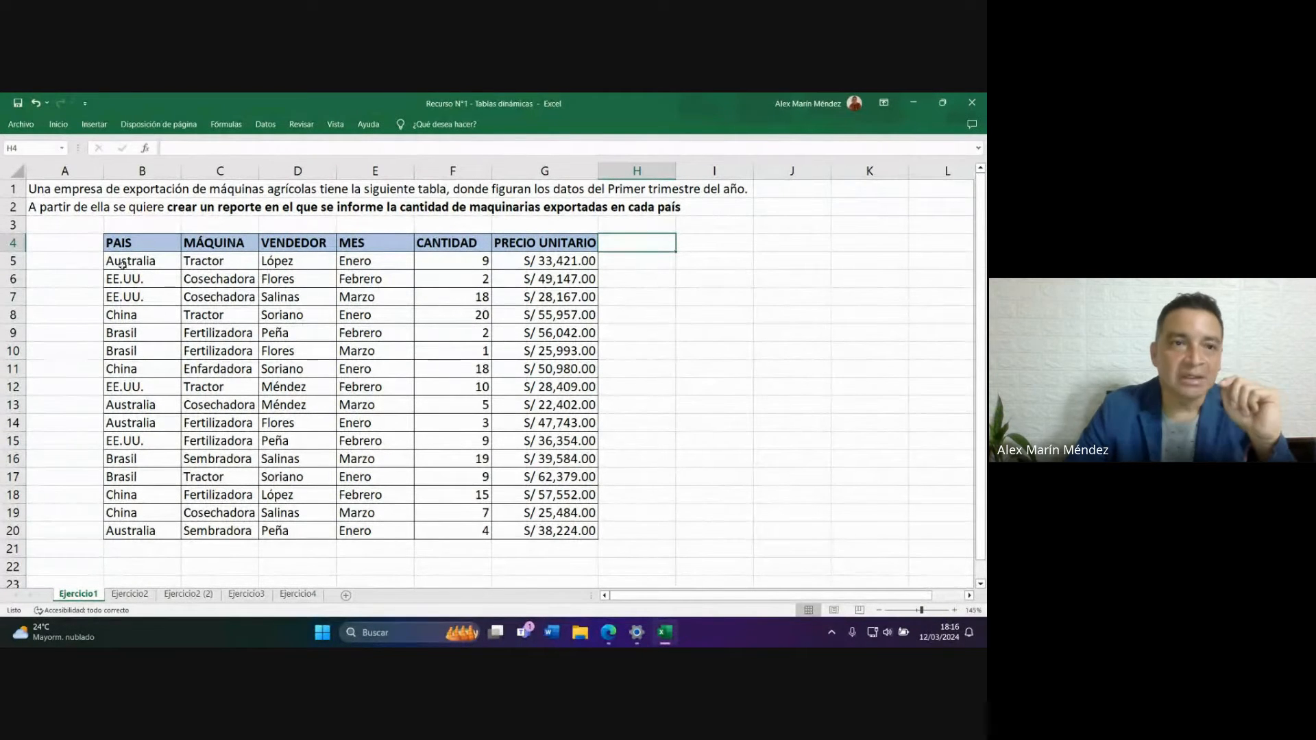
pyautogui.moveTo(120, 248); pyautogui.dragTo(568, 525)
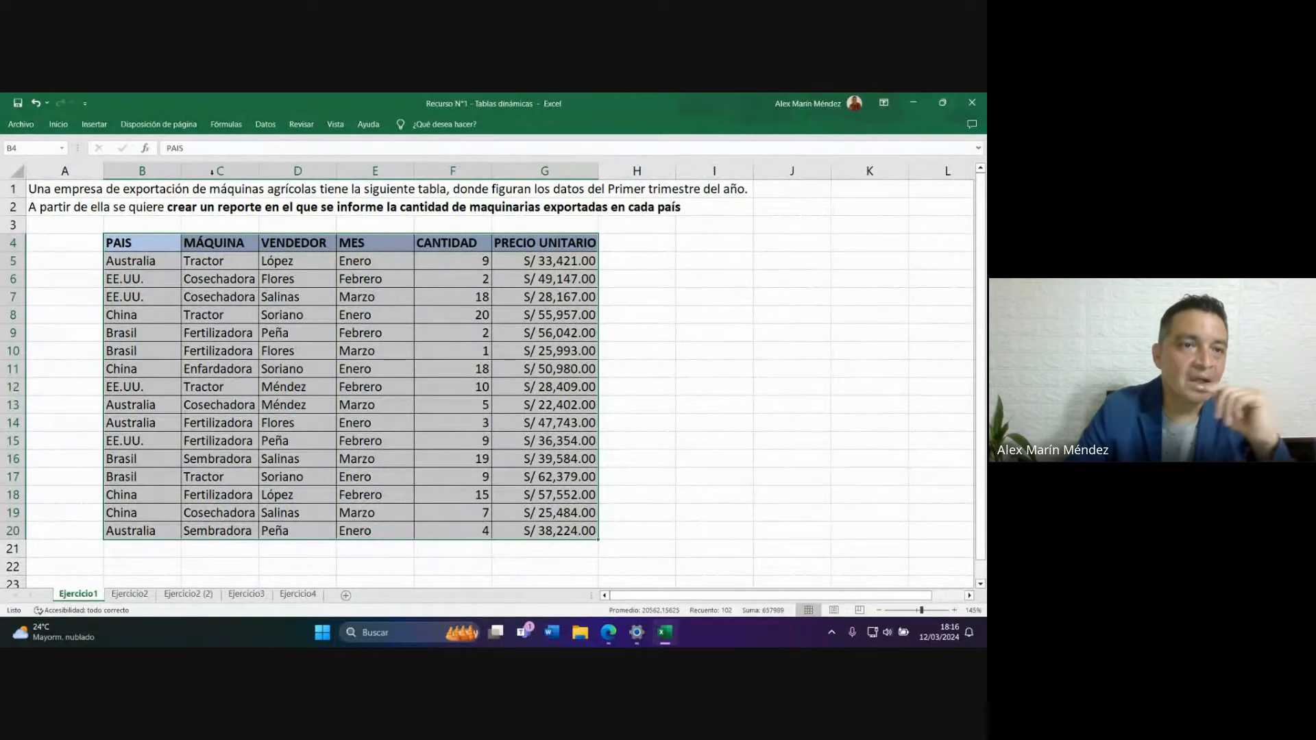
pyautogui.click(295, 297)
pyautogui.moveTo(148, 246); pyautogui.dragTo(589, 531)
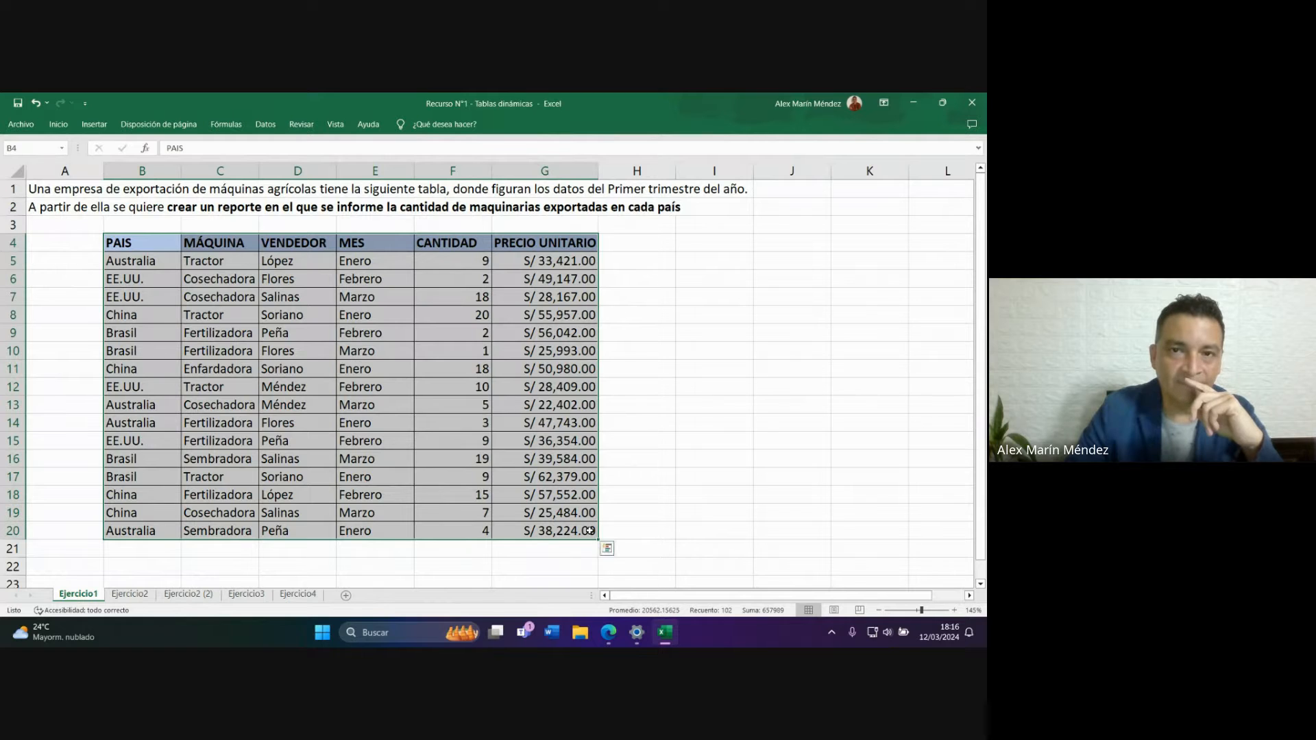
pyautogui.click(377, 261)
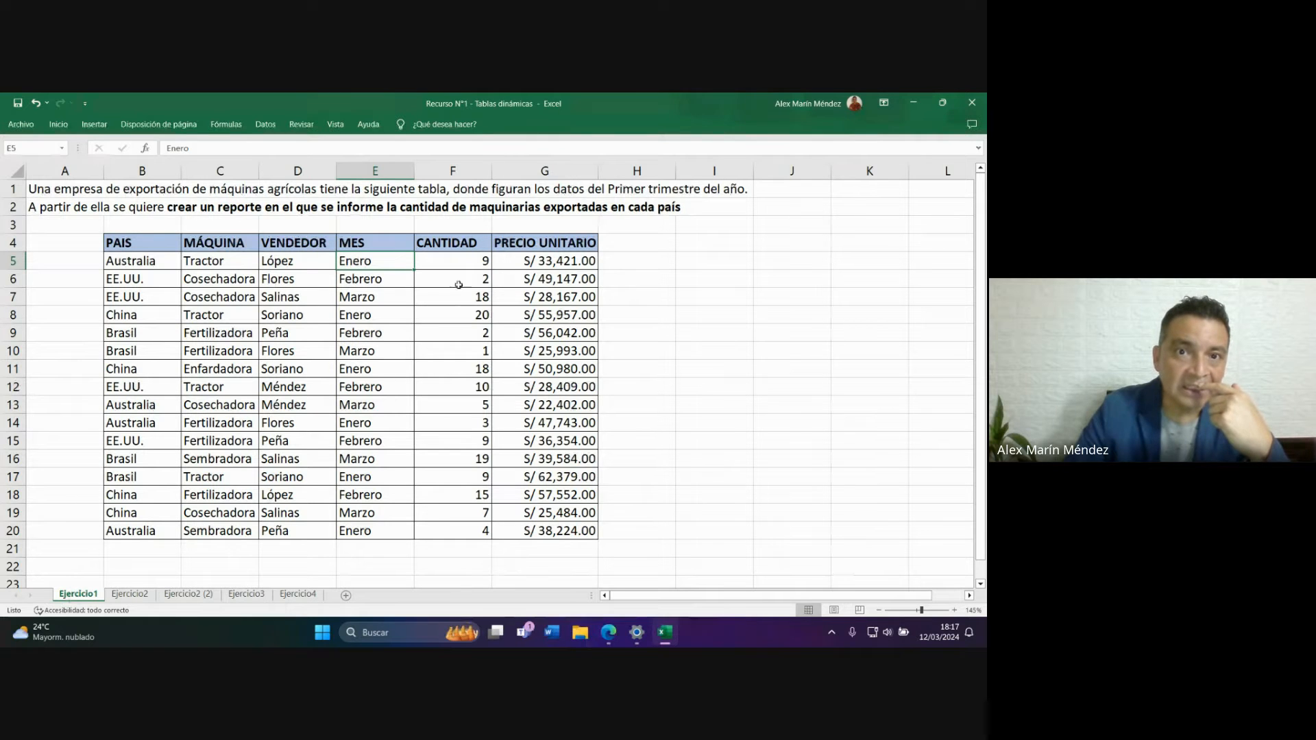
pyautogui.click(131, 262)
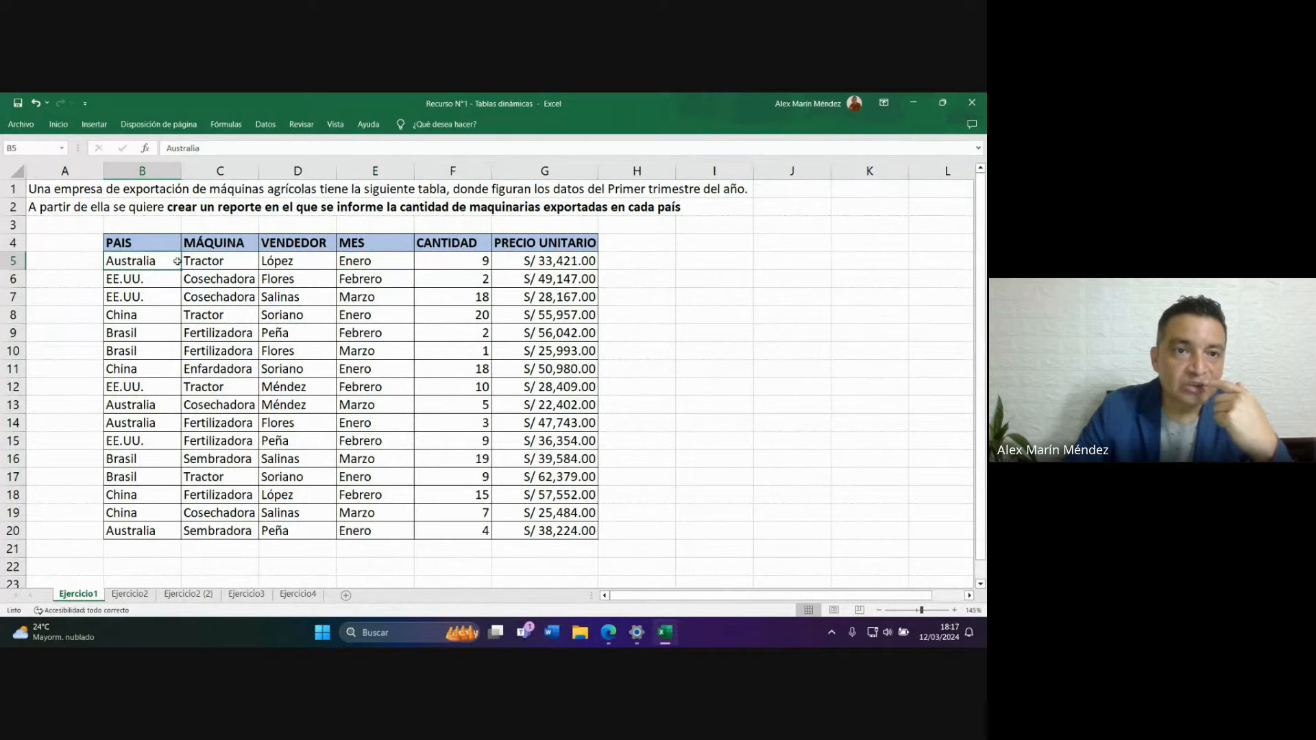
pyautogui.click(485, 261)
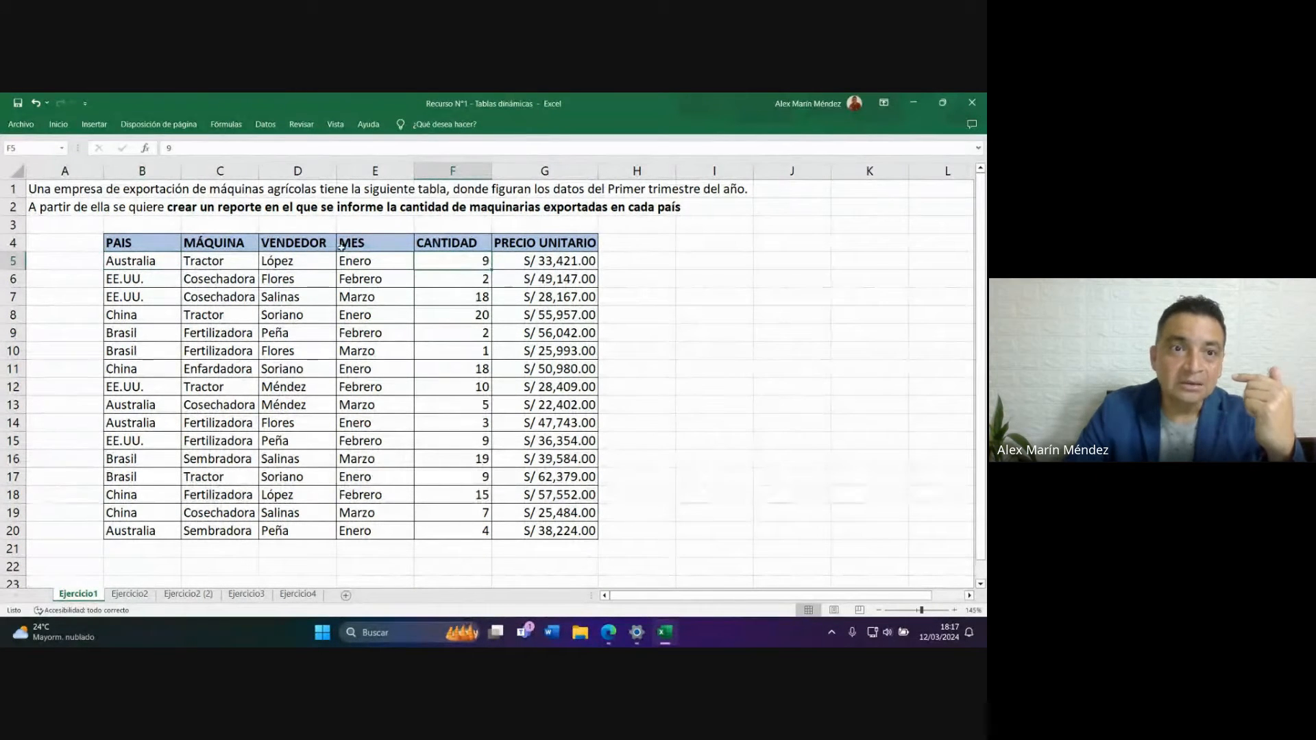
pyautogui.click(228, 260)
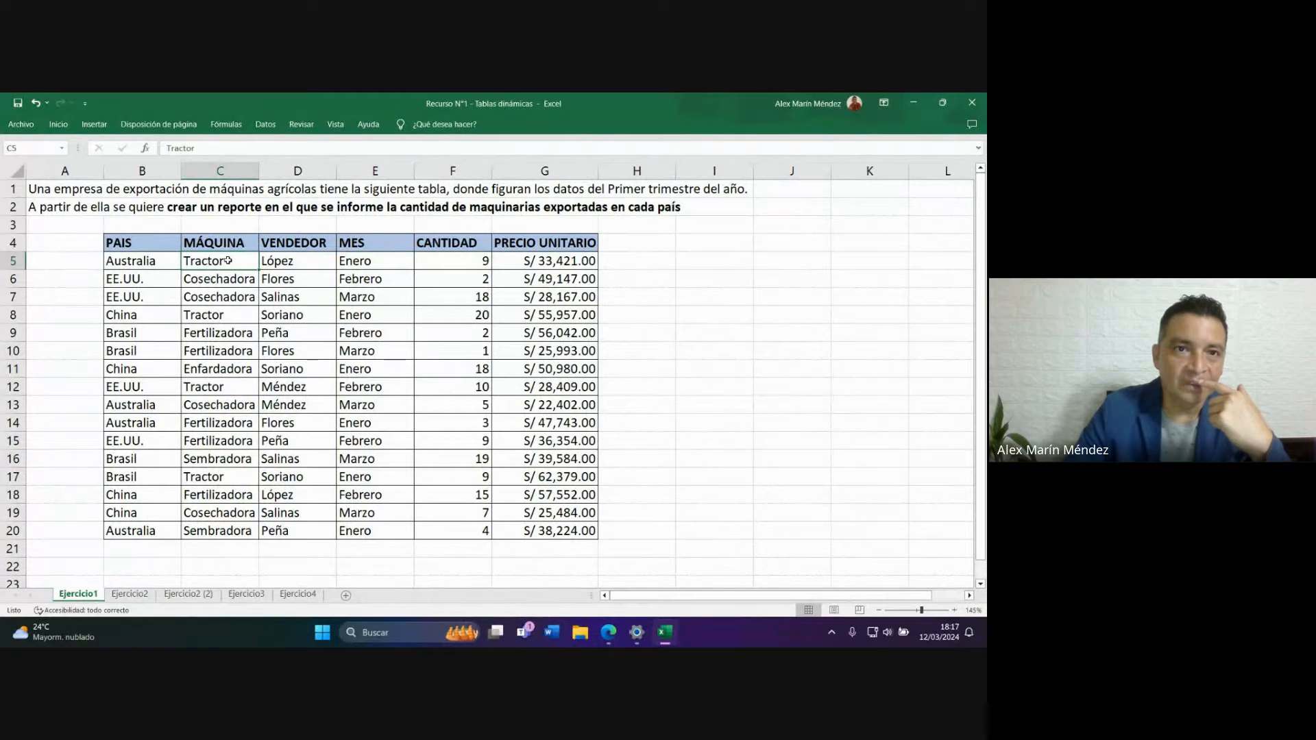
pyautogui.click(169, 283)
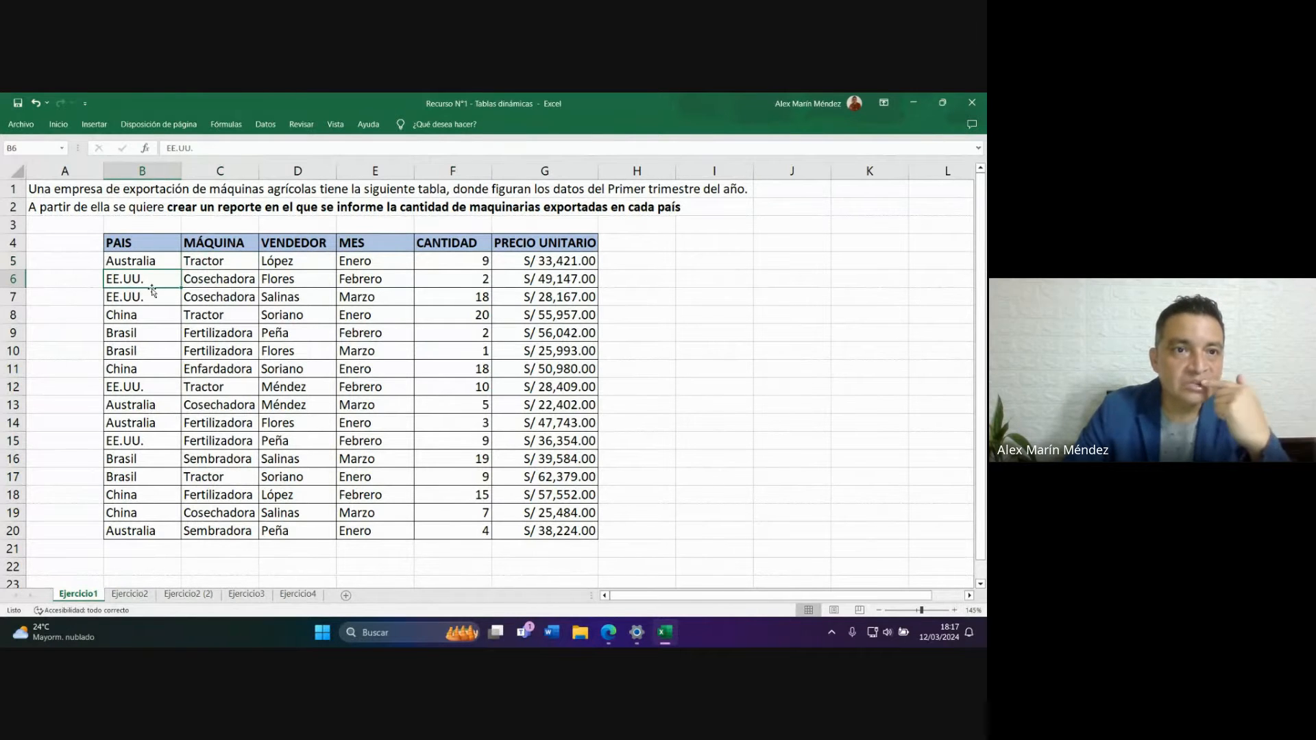
pyautogui.click(468, 279)
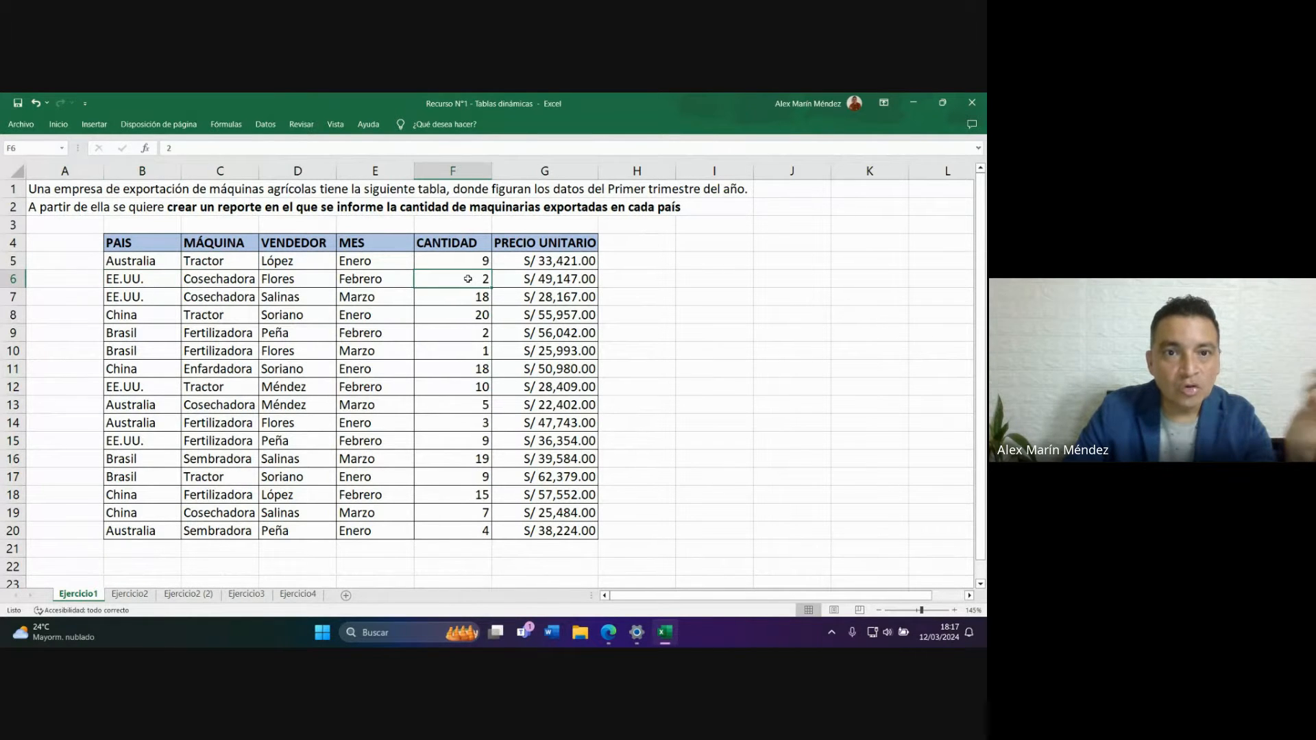
pyautogui.click(229, 279)
pyautogui.click(177, 302)
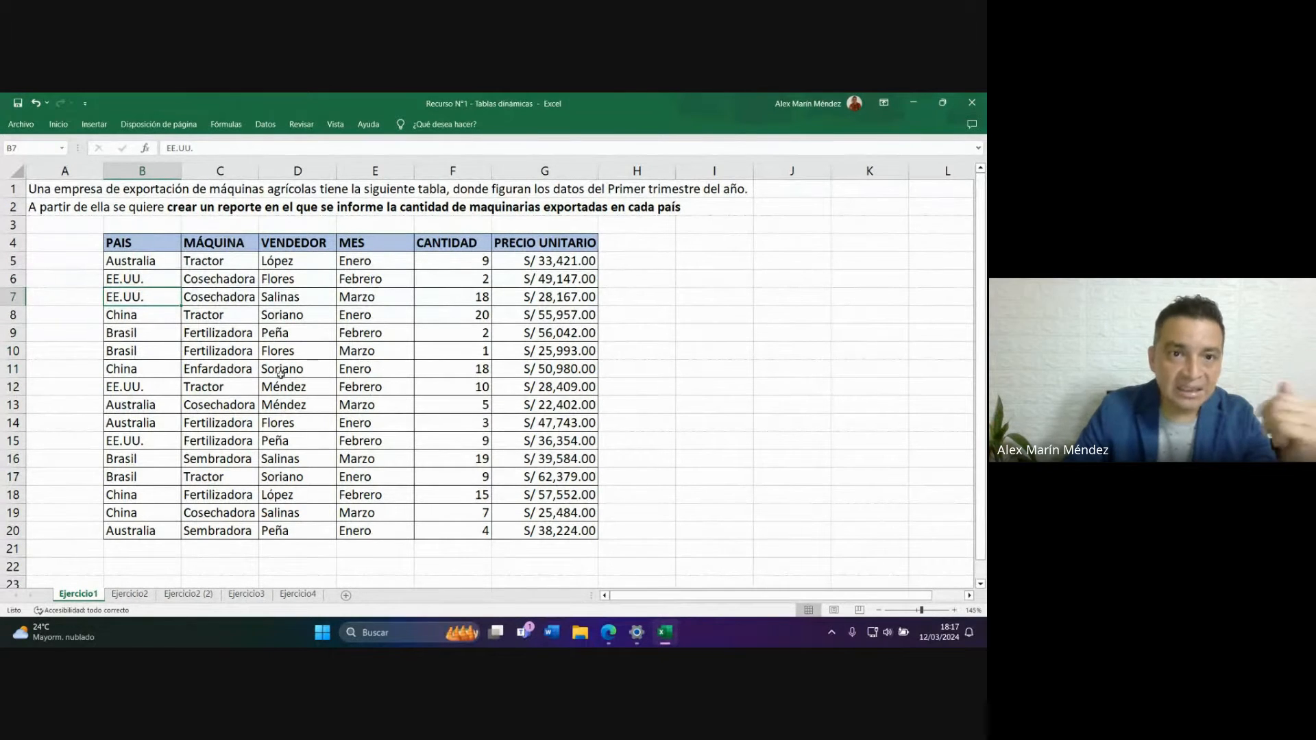
pyautogui.moveTo(120, 243); pyautogui.dragTo(596, 534)
pyautogui.click(480, 416)
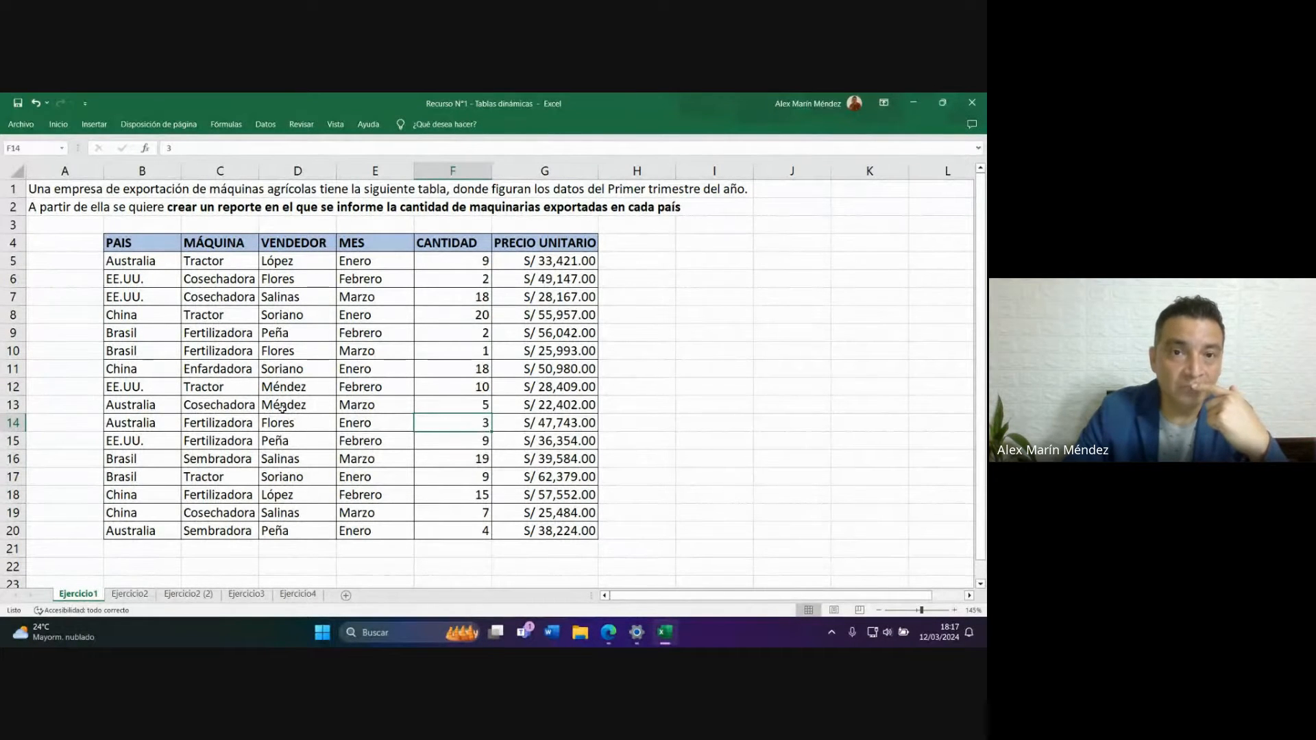
pyautogui.click(151, 261)
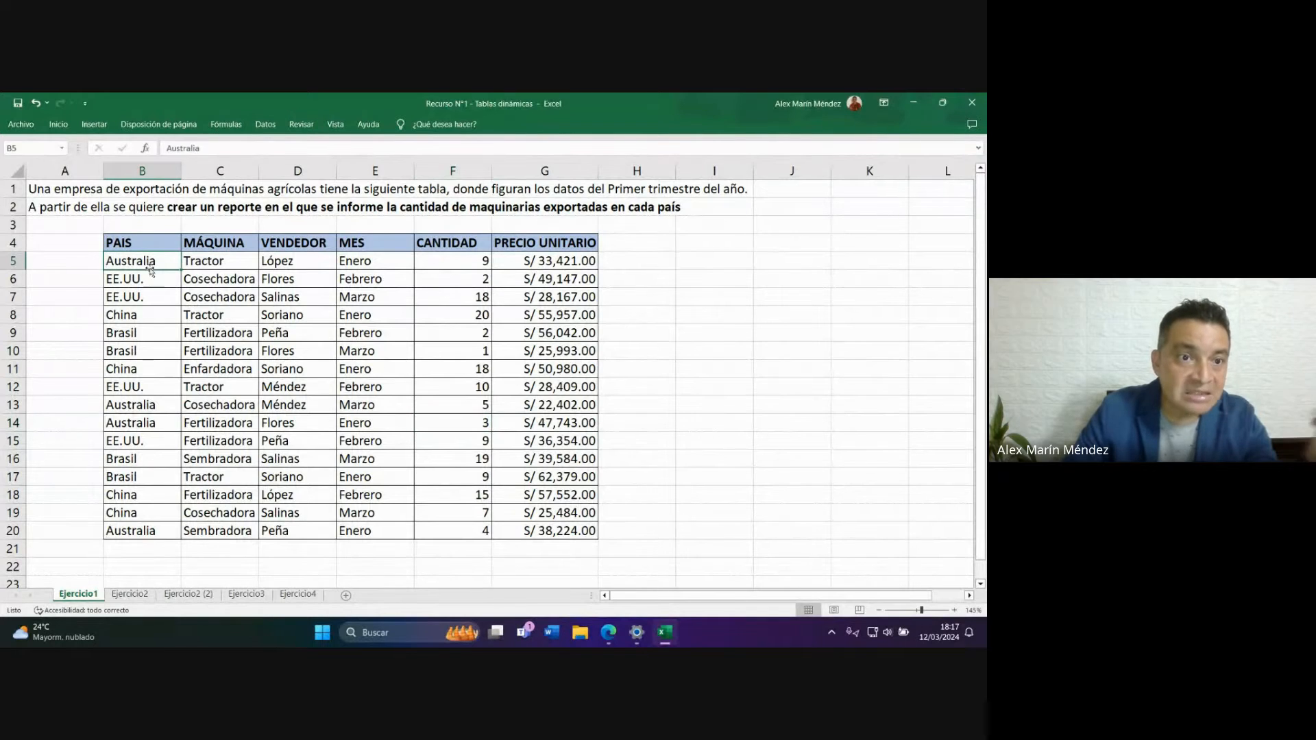
pyautogui.click(164, 403)
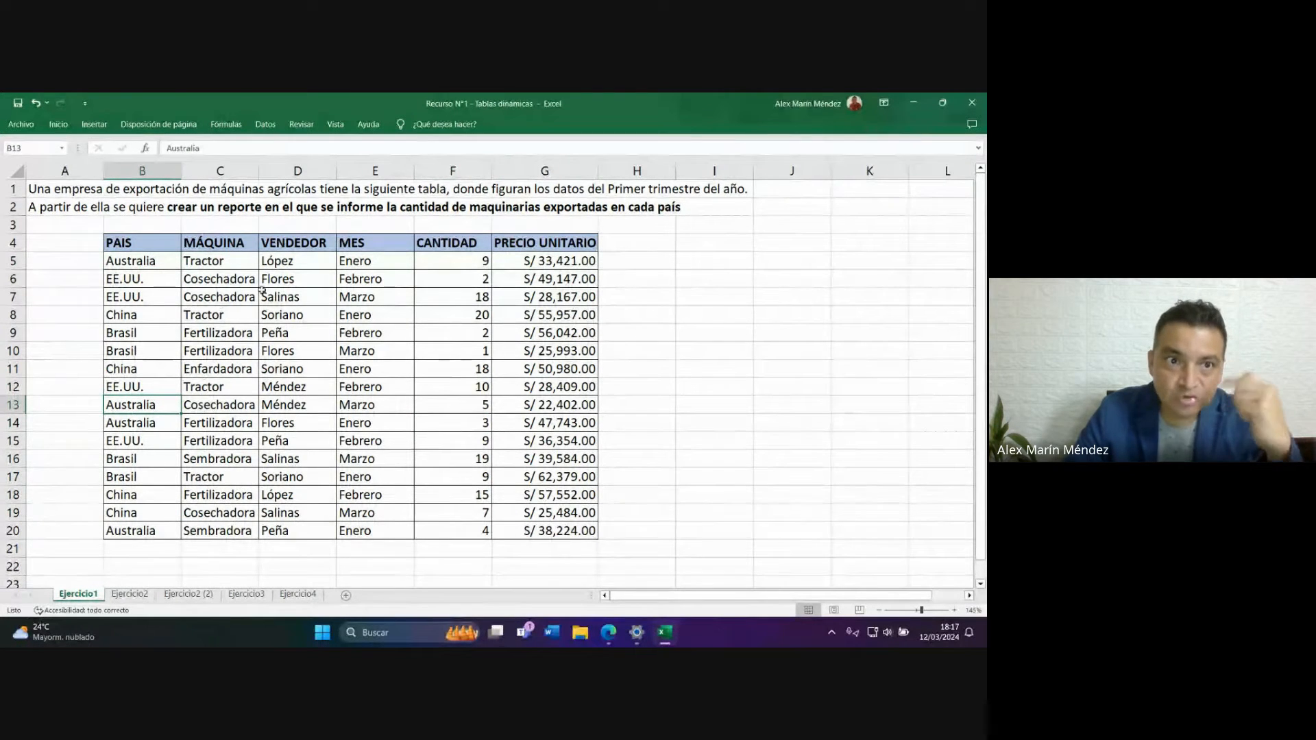
pyautogui.click(484, 261)
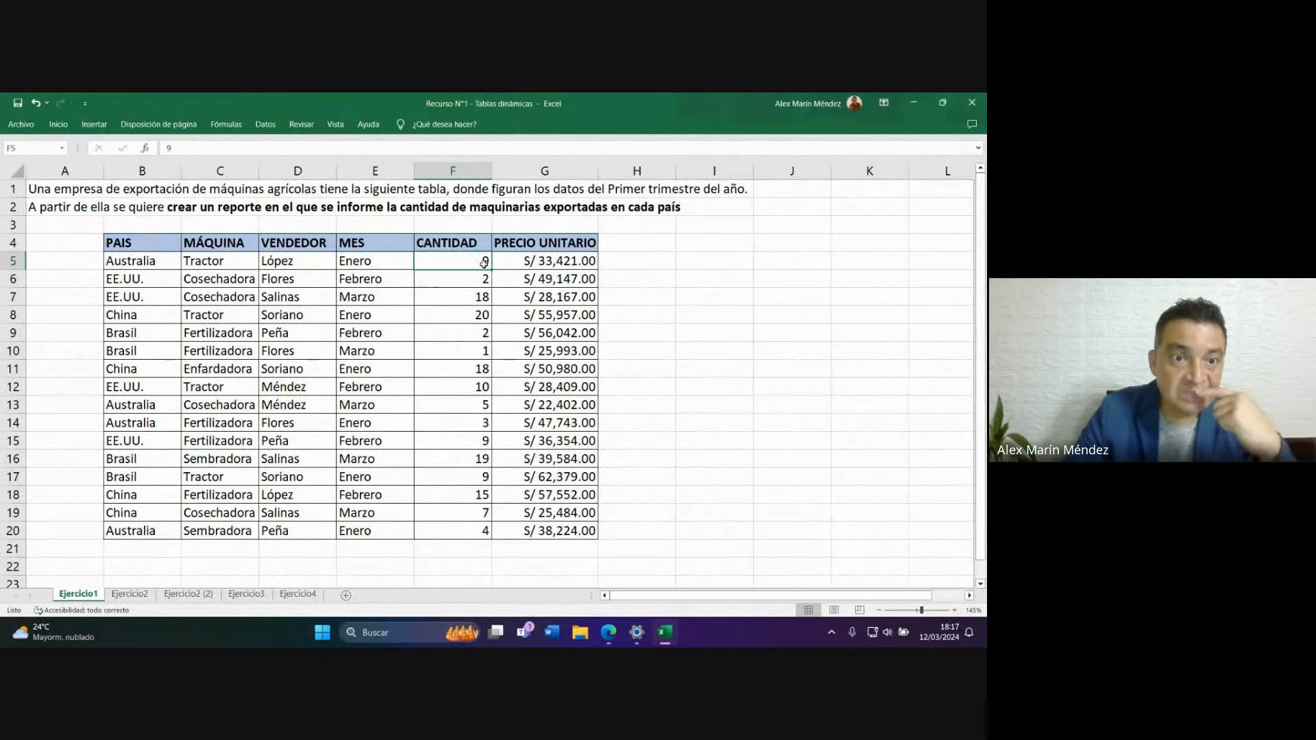
pyautogui.moveTo(484, 403); pyautogui.dragTo(219, 405)
pyautogui.moveTo(482, 423); pyautogui.dragTo(197, 425)
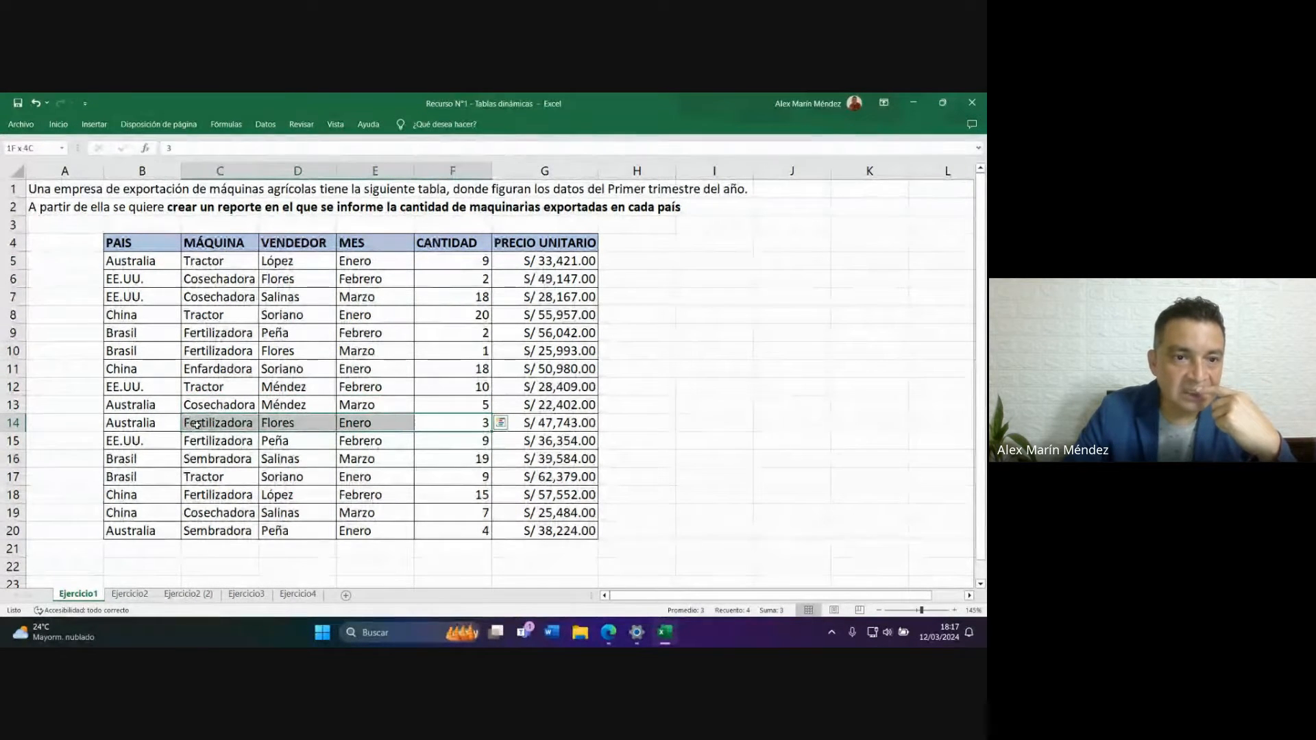
pyautogui.moveTo(484, 530); pyautogui.dragTo(221, 528)
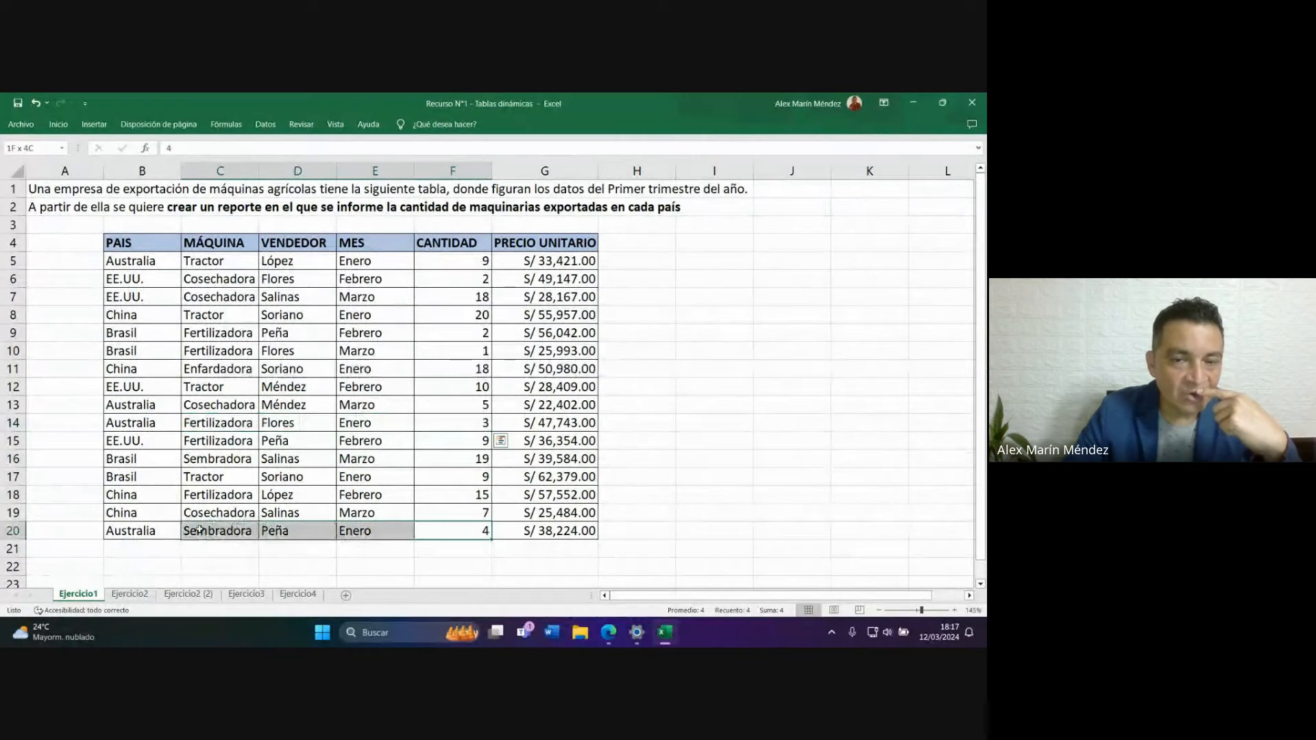
pyautogui.click(466, 260)
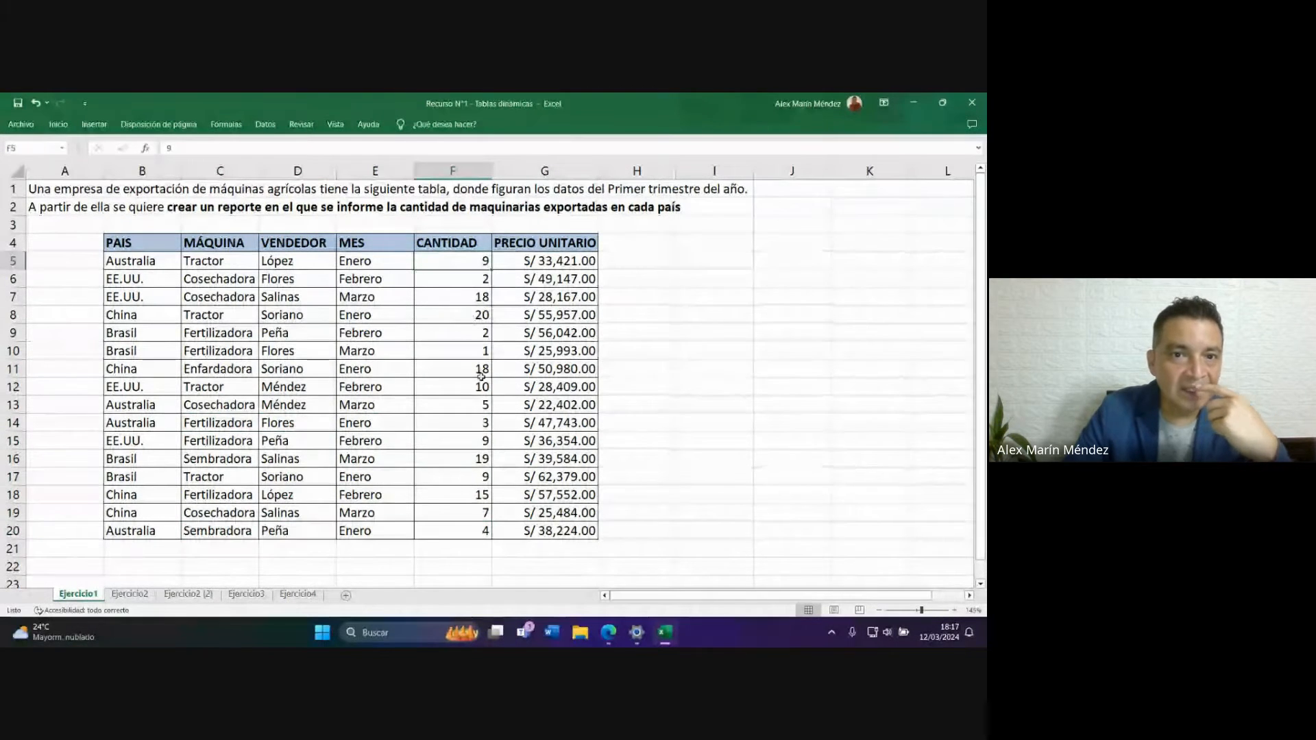
pyautogui.click(473, 405)
pyautogui.click(477, 423)
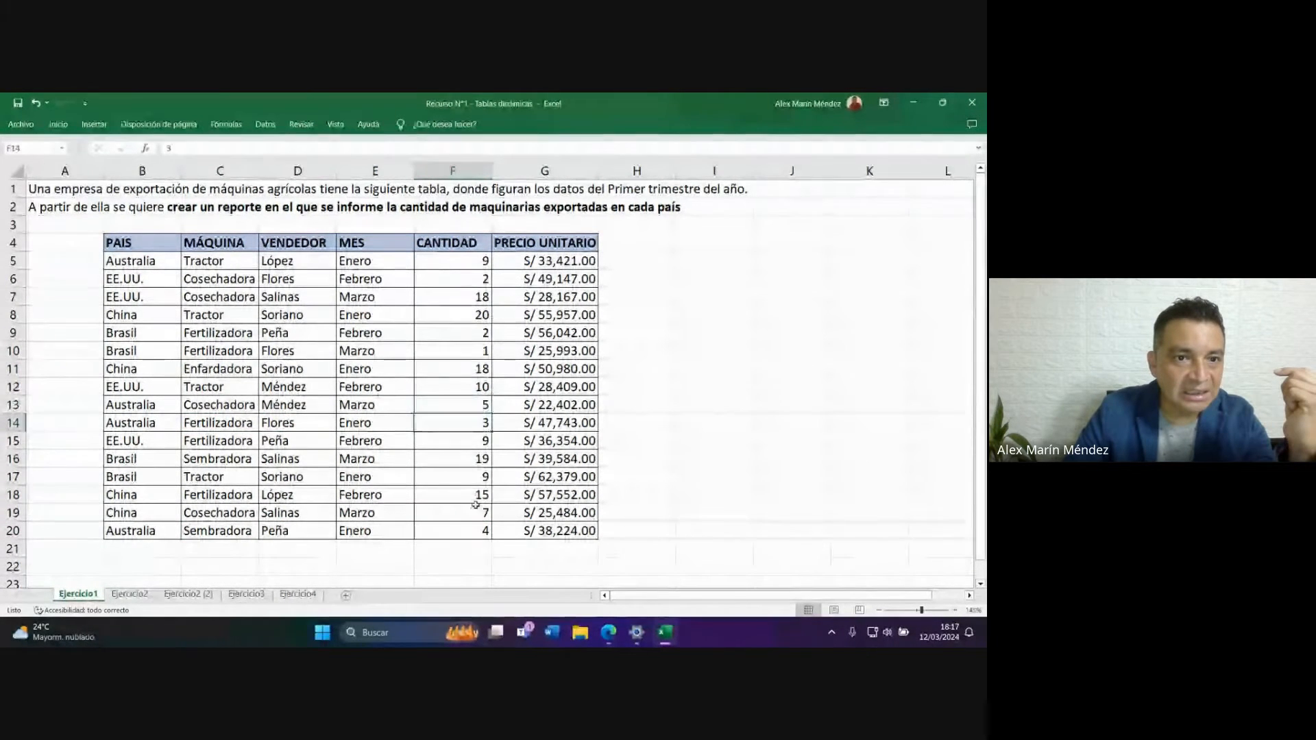
pyautogui.click(476, 499)
pyautogui.click(483, 530)
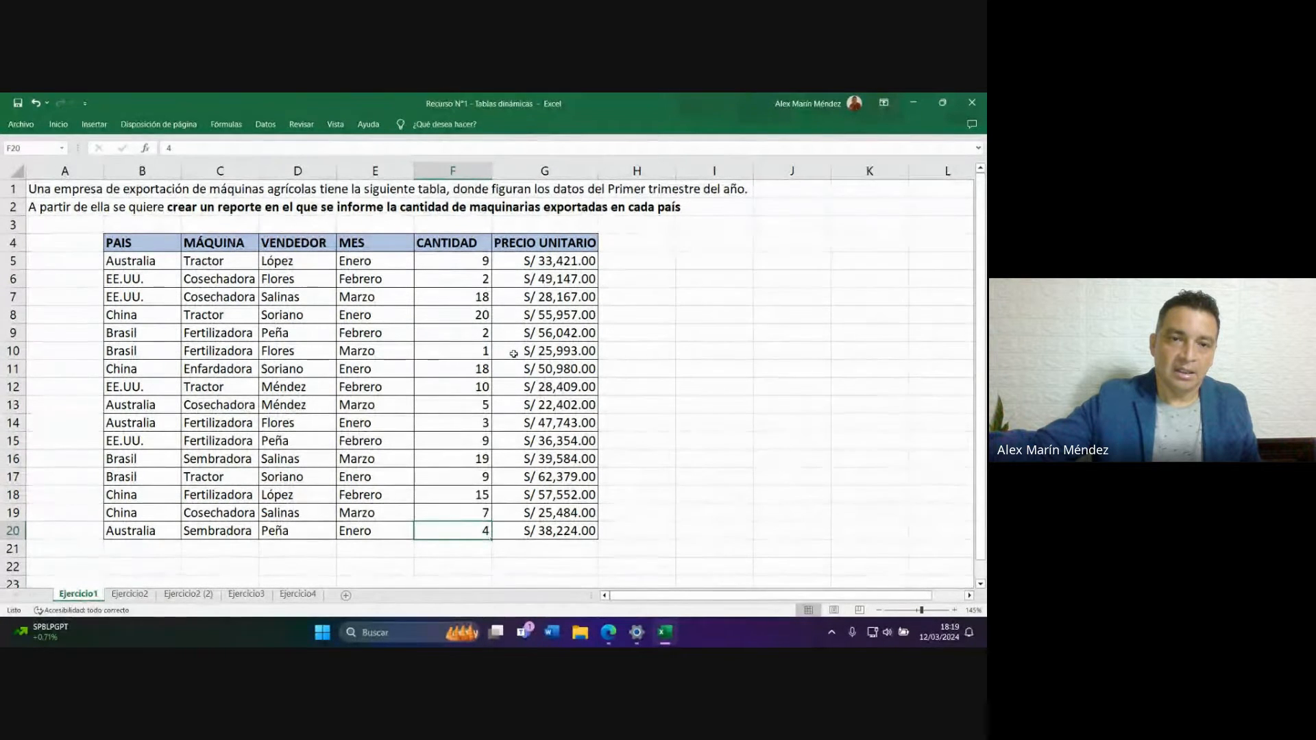
pyautogui.moveTo(135, 239); pyautogui.dragTo(547, 533)
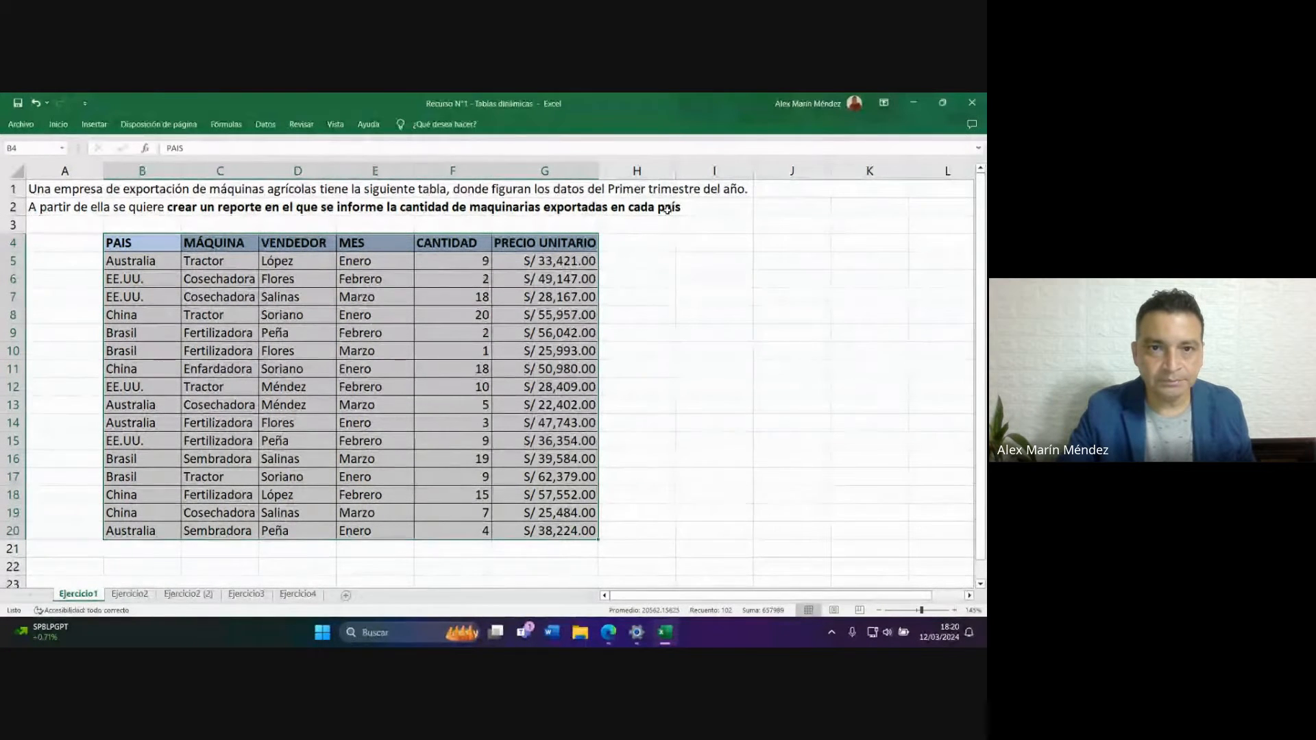
pyautogui.click(412, 443)
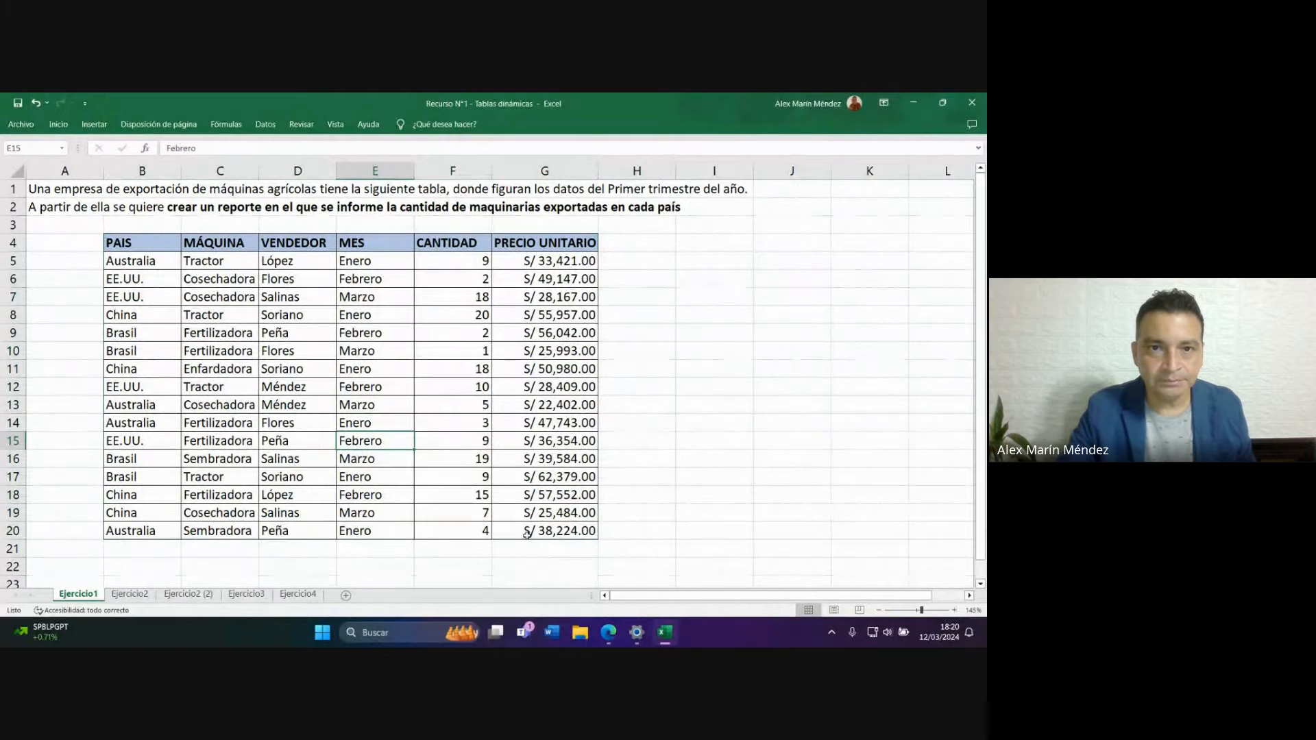
pyautogui.moveTo(608, 639)
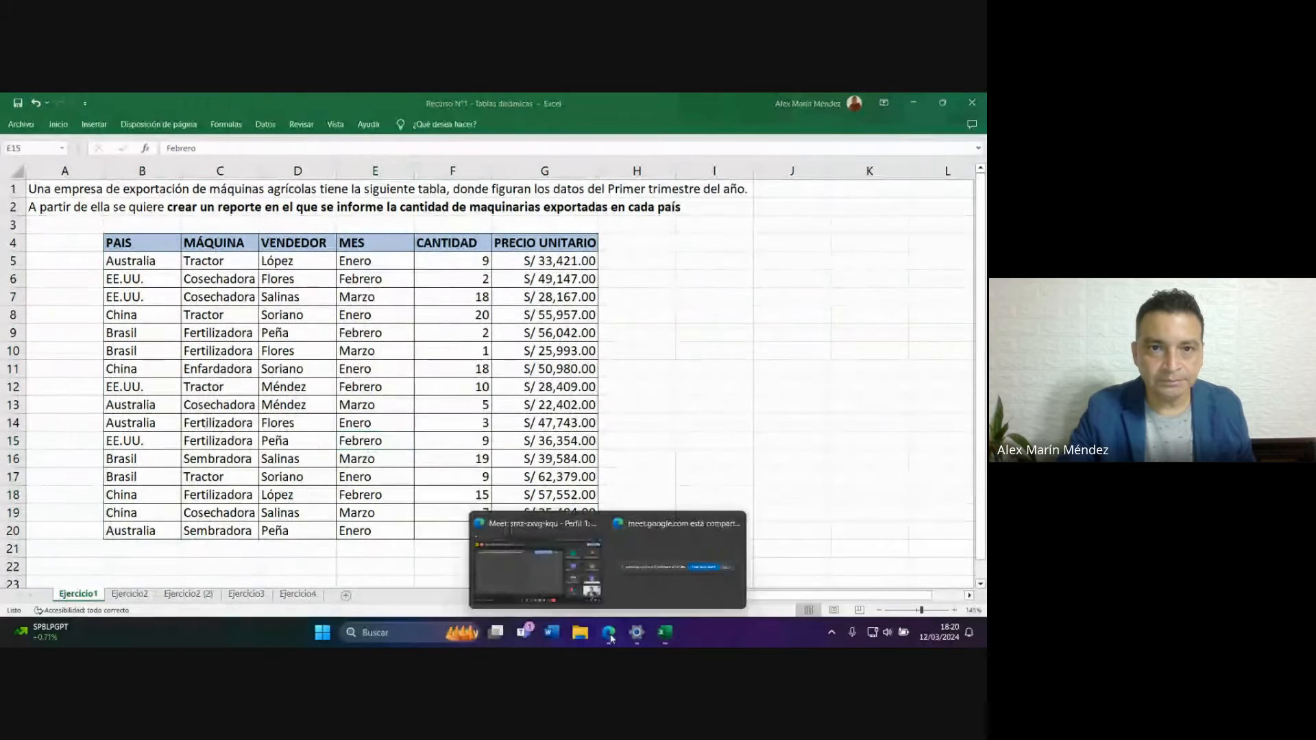
pyautogui.click(553, 570)
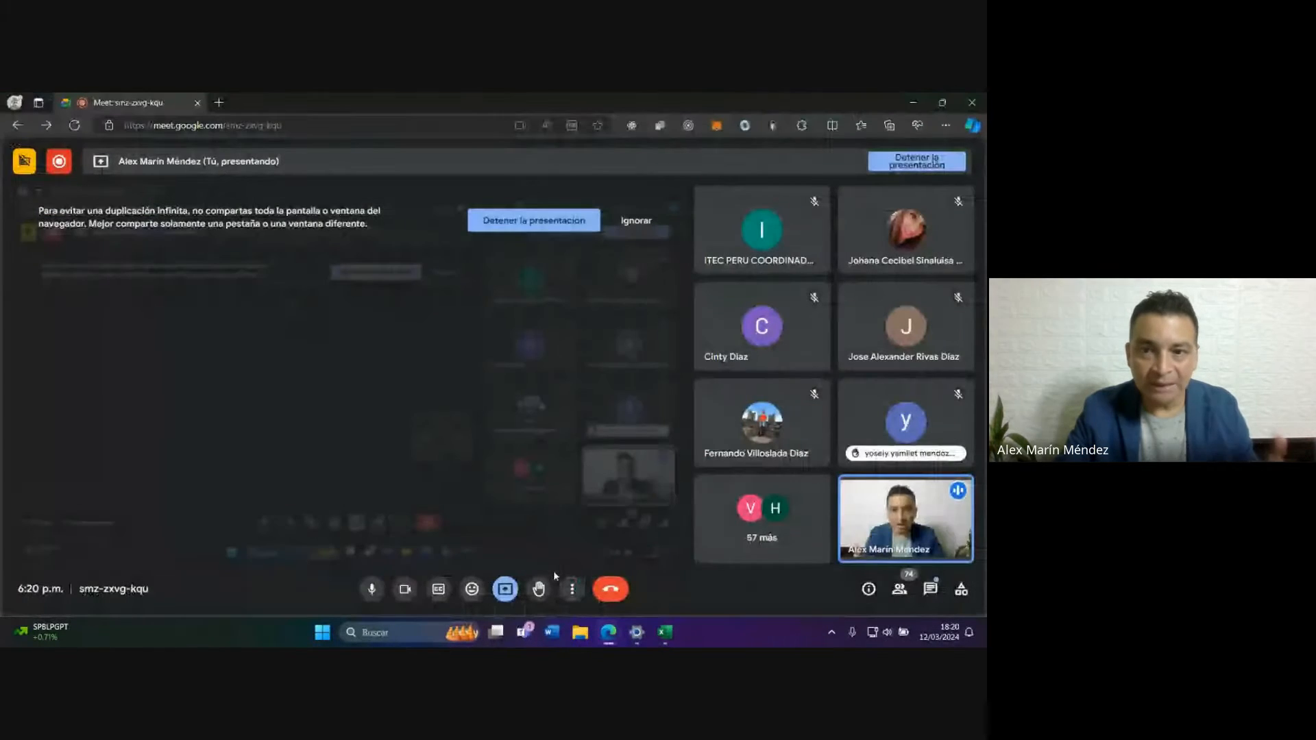
pyautogui.click(931, 591)
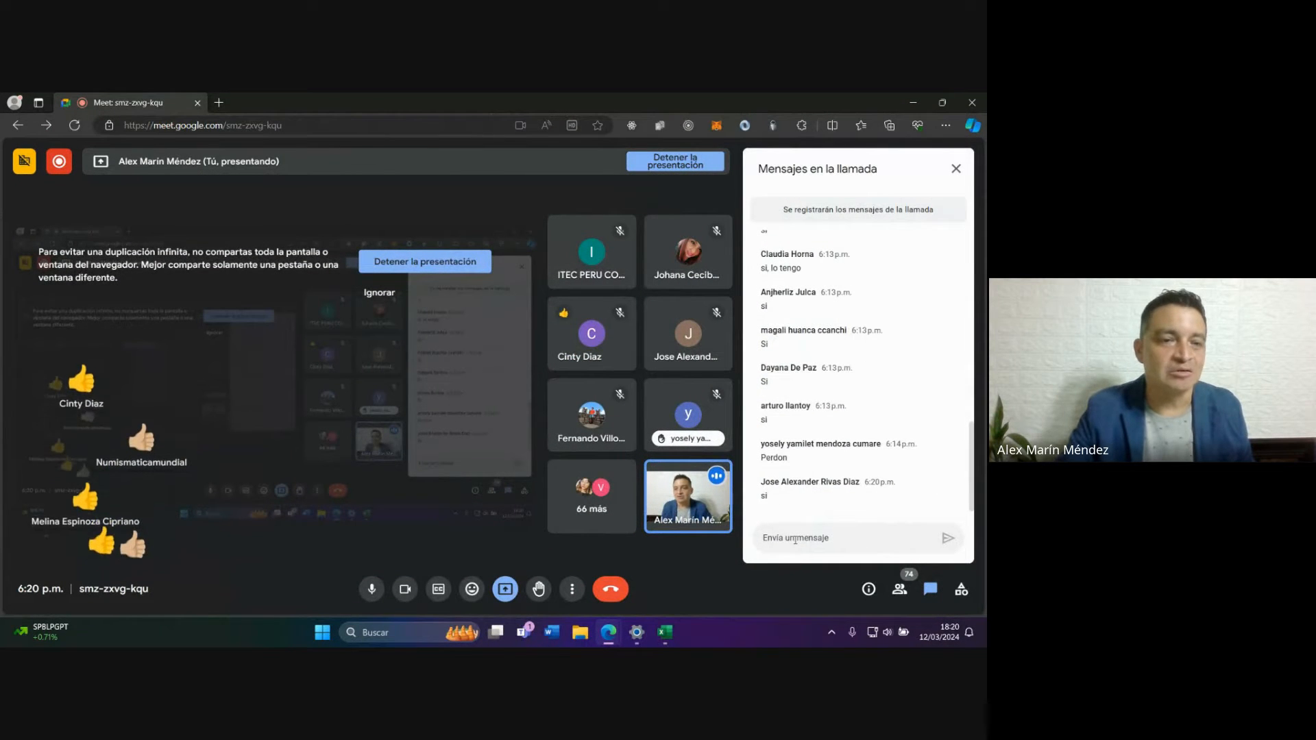
pyautogui.click(795, 541)
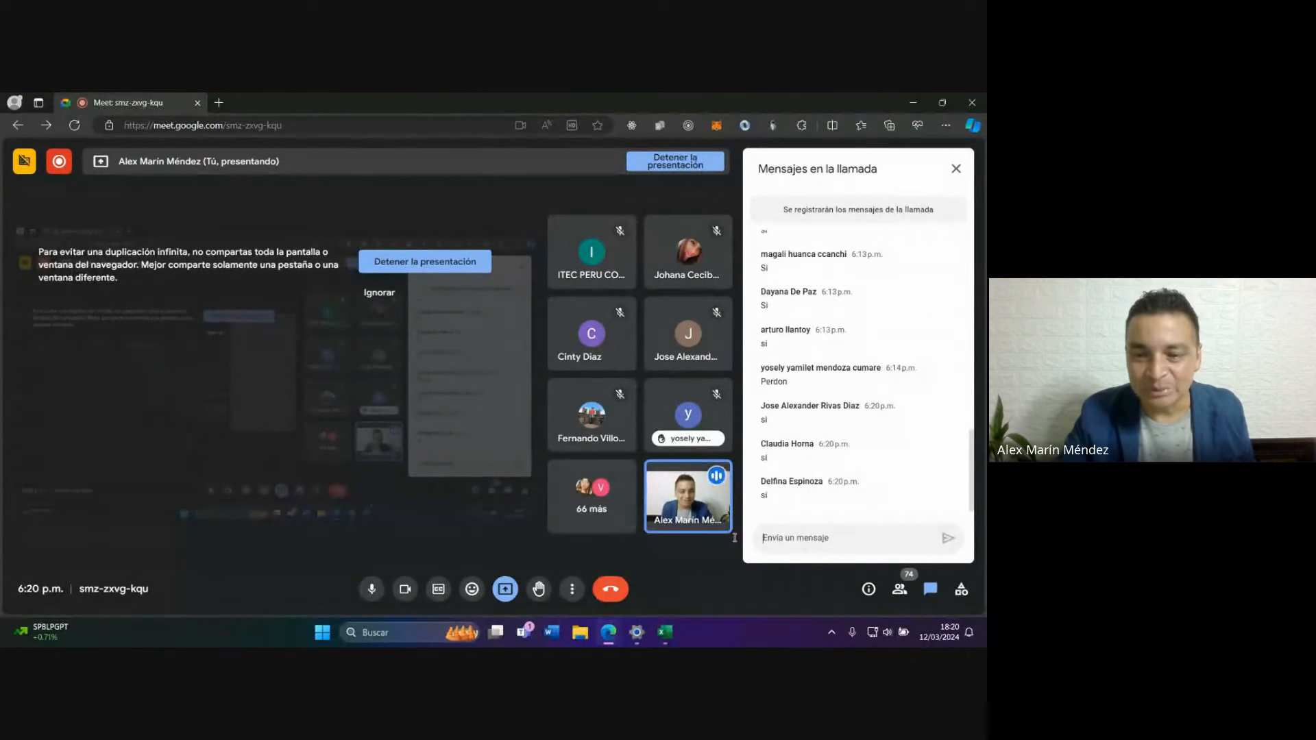
pyautogui.moveTo(668, 639)
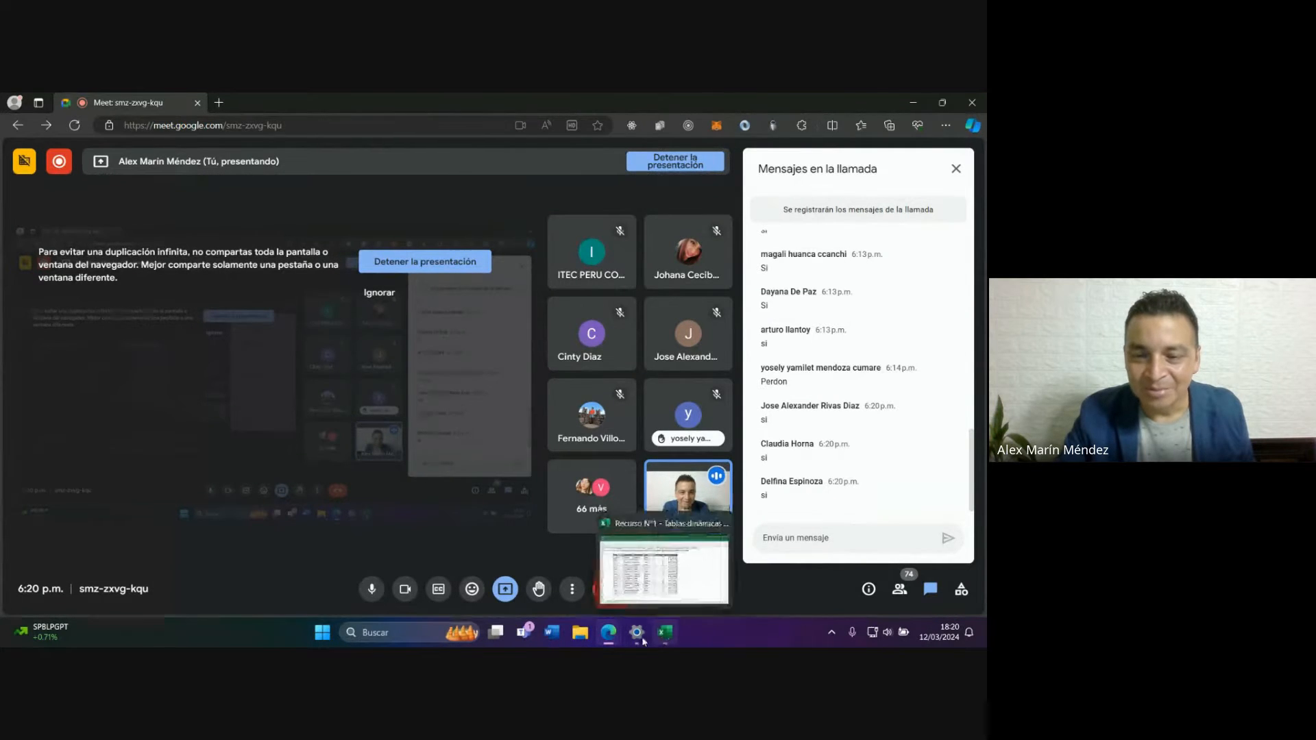
pyautogui.moveTo(614, 637)
pyautogui.click(665, 634)
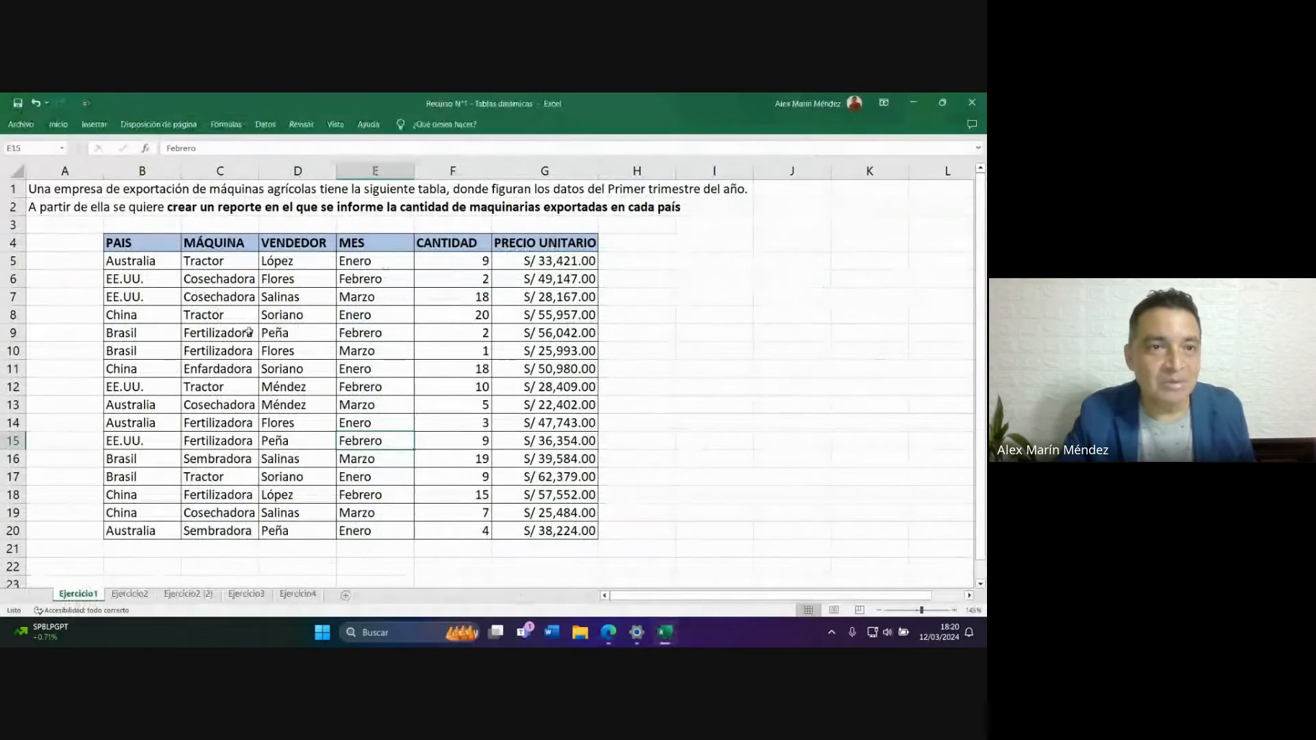
# Expand the Inicio ribbon and zoom the sheet out to 130%.
pyautogui.click(58, 124)
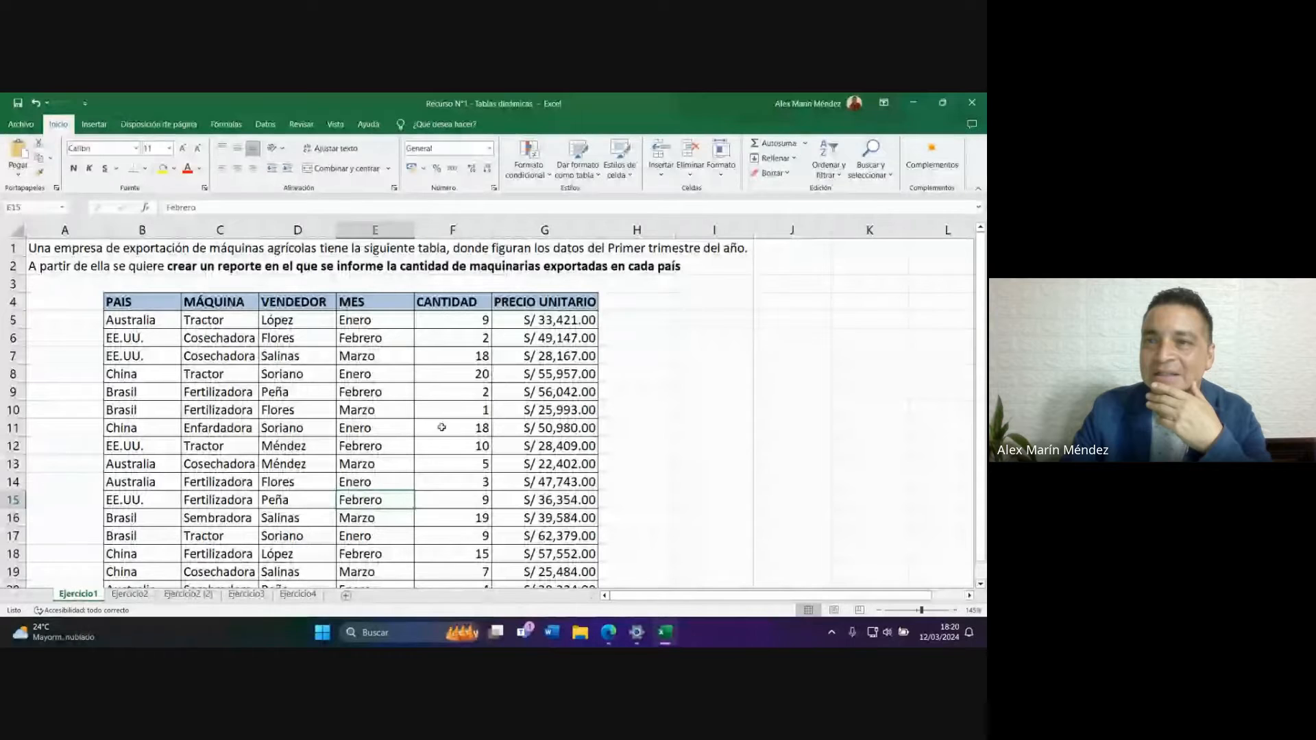
pyautogui.click(881, 611)
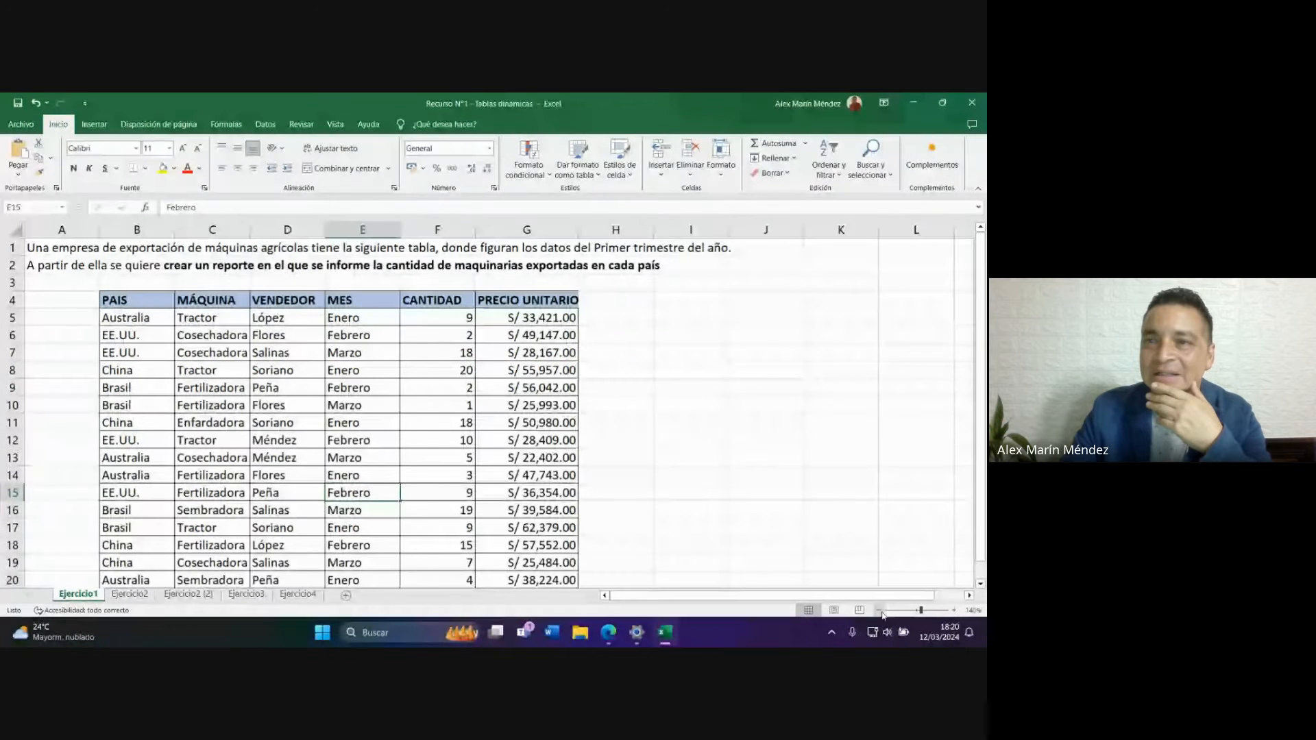
pyautogui.click(881, 612)
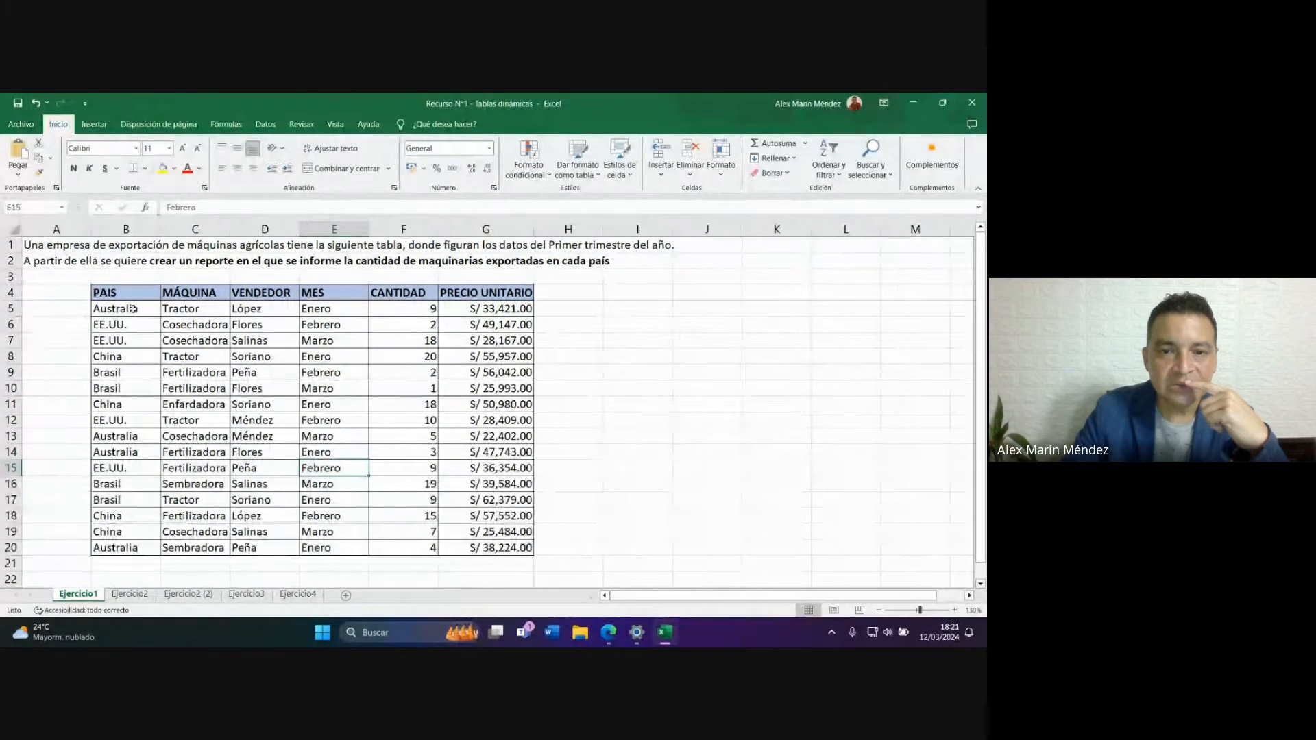
pyautogui.moveTo(113, 293); pyautogui.dragTo(483, 550)
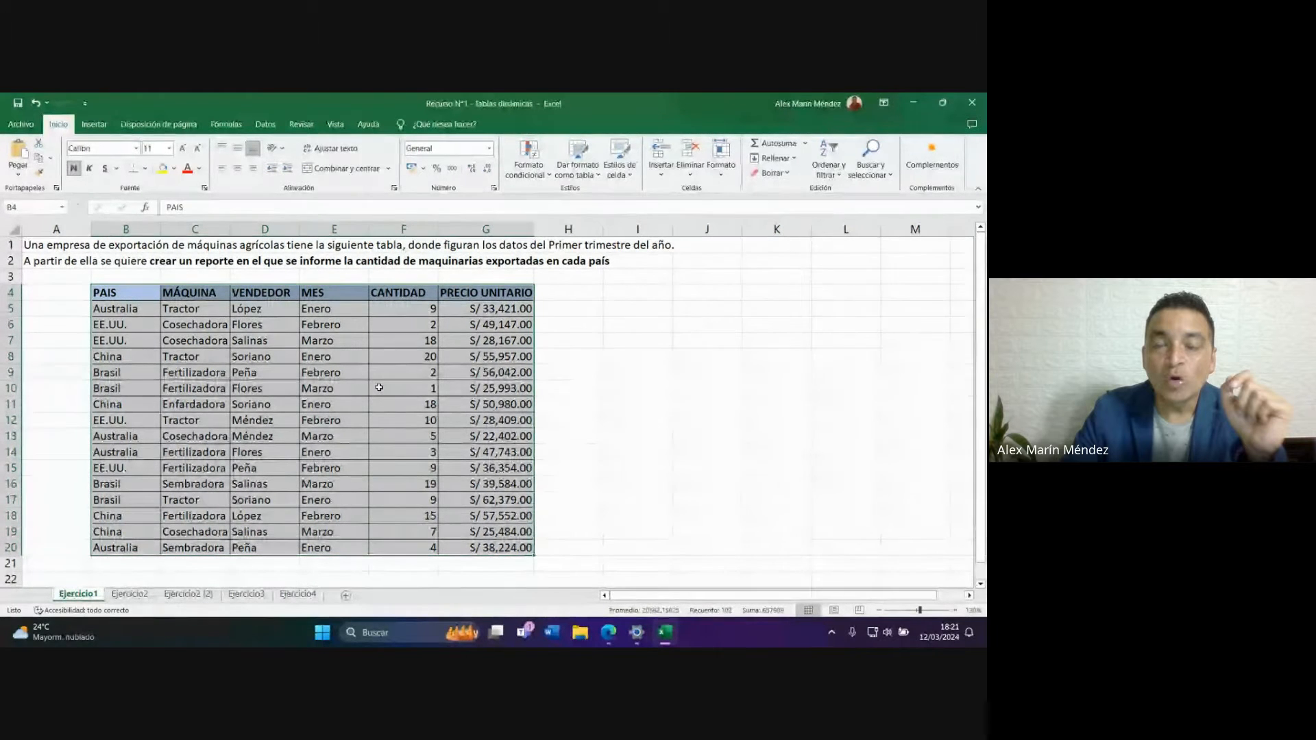
pyautogui.click(593, 359)
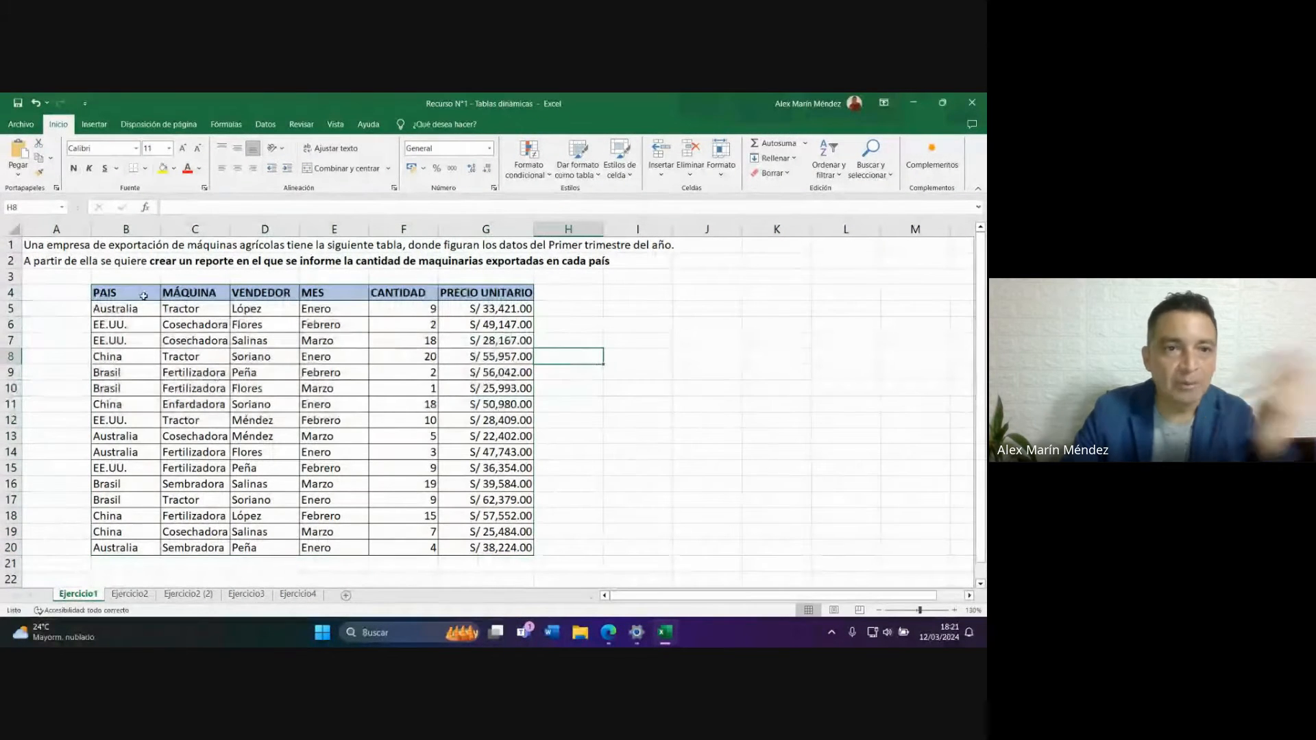
pyautogui.moveTo(103, 293); pyautogui.dragTo(478, 551)
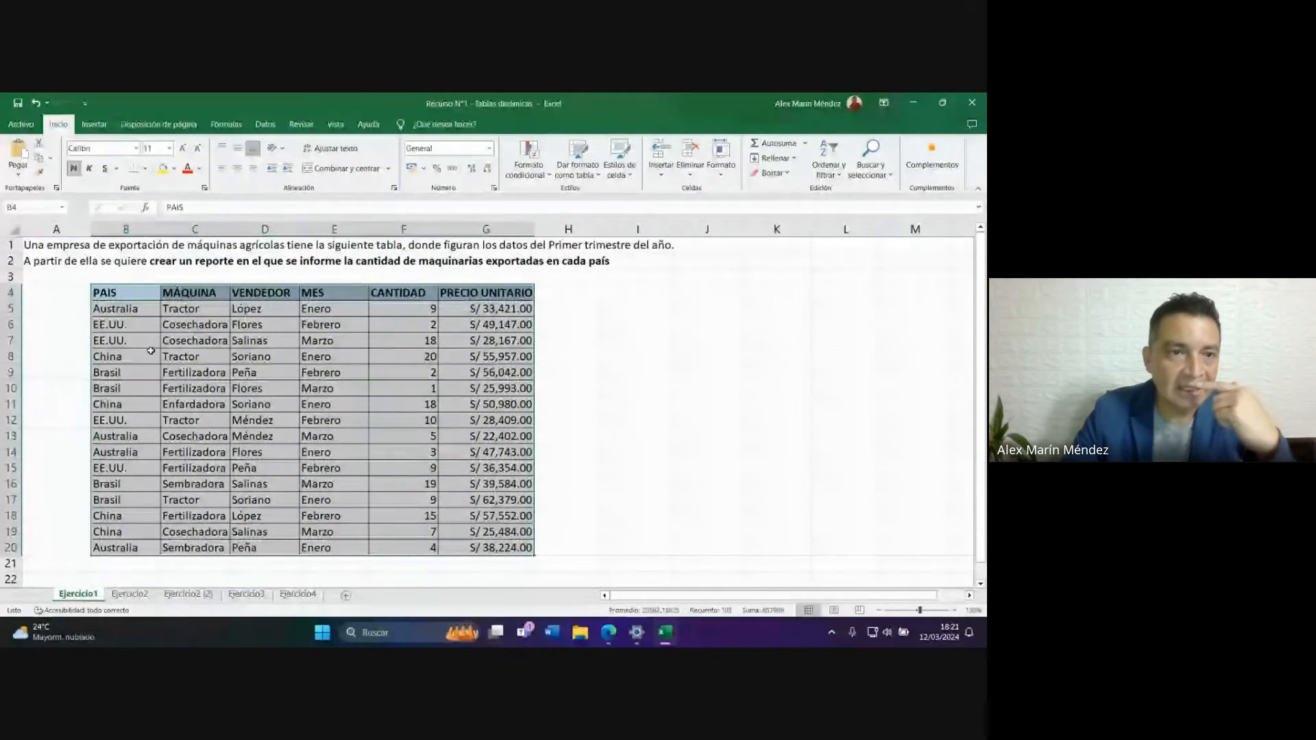
pyautogui.moveTo(103, 293); pyautogui.dragTo(488, 546)
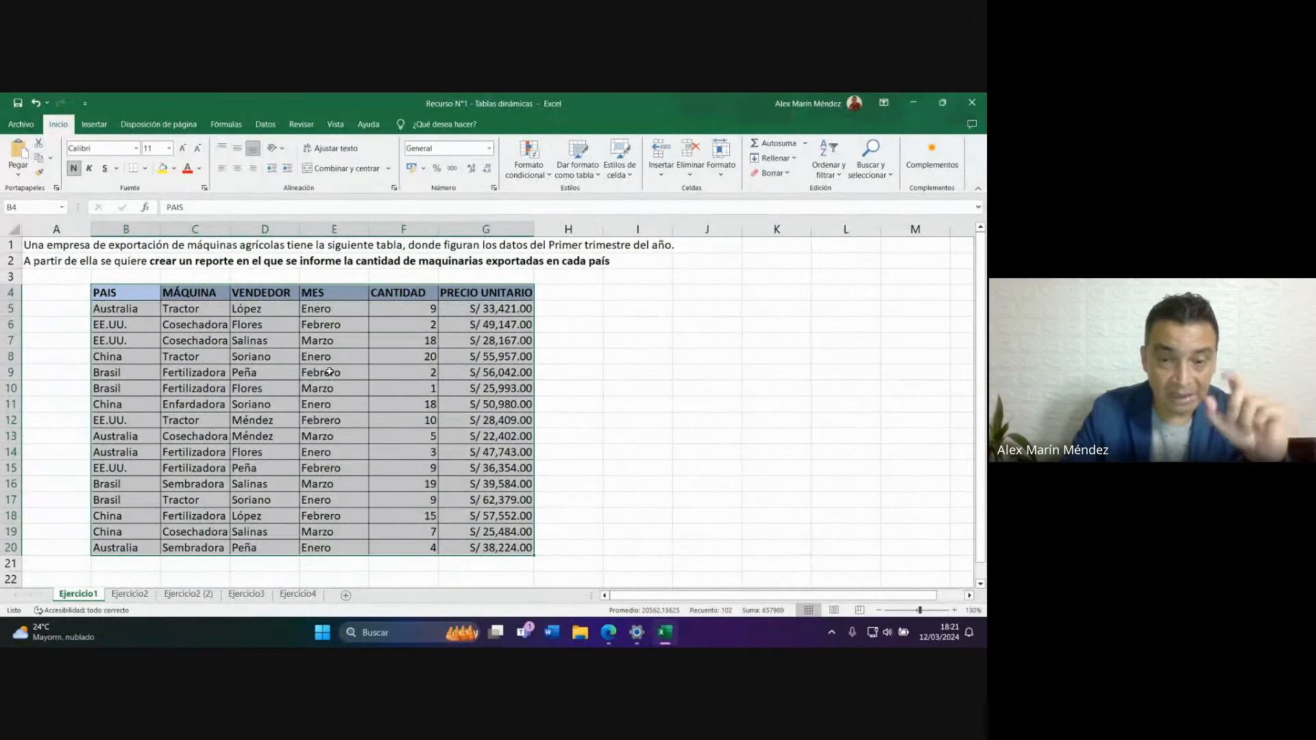
# Enter two sample names and 46 in I6:I8, giving all three cells borders.
pyautogui.click(544, 356)
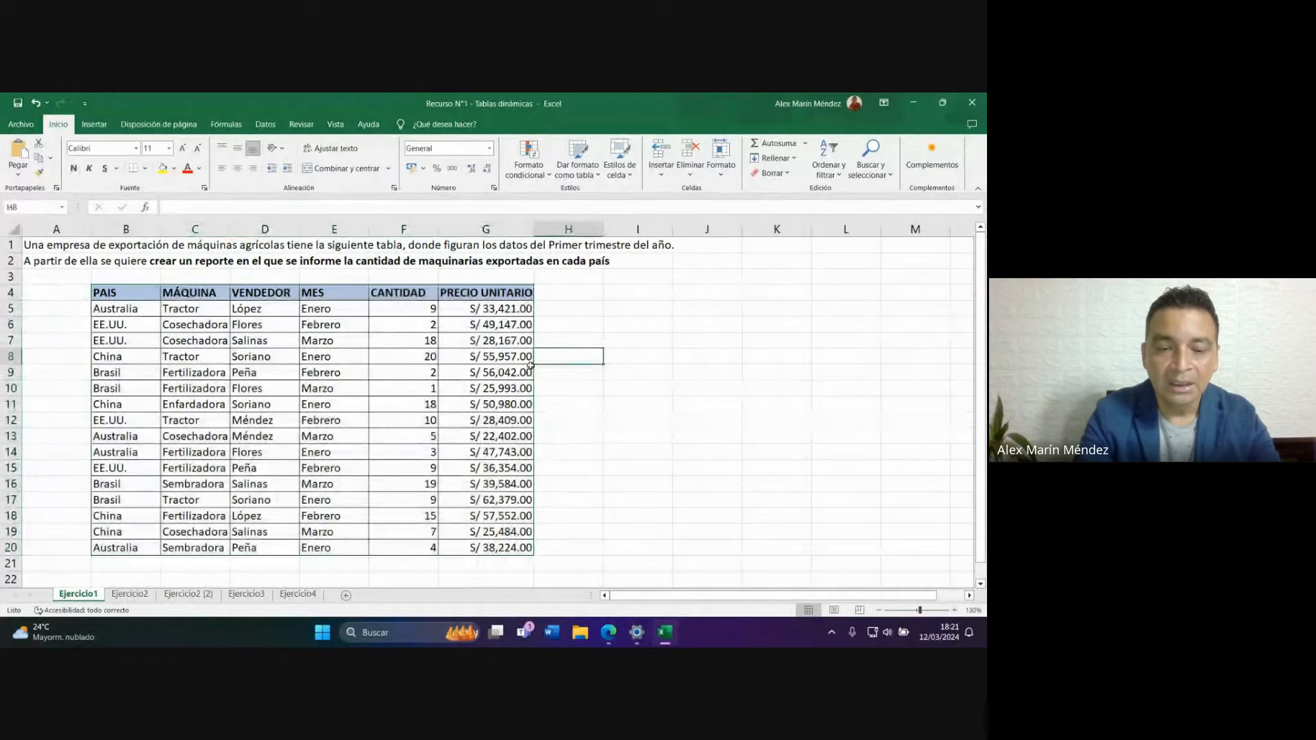
pyautogui.click(660, 328)
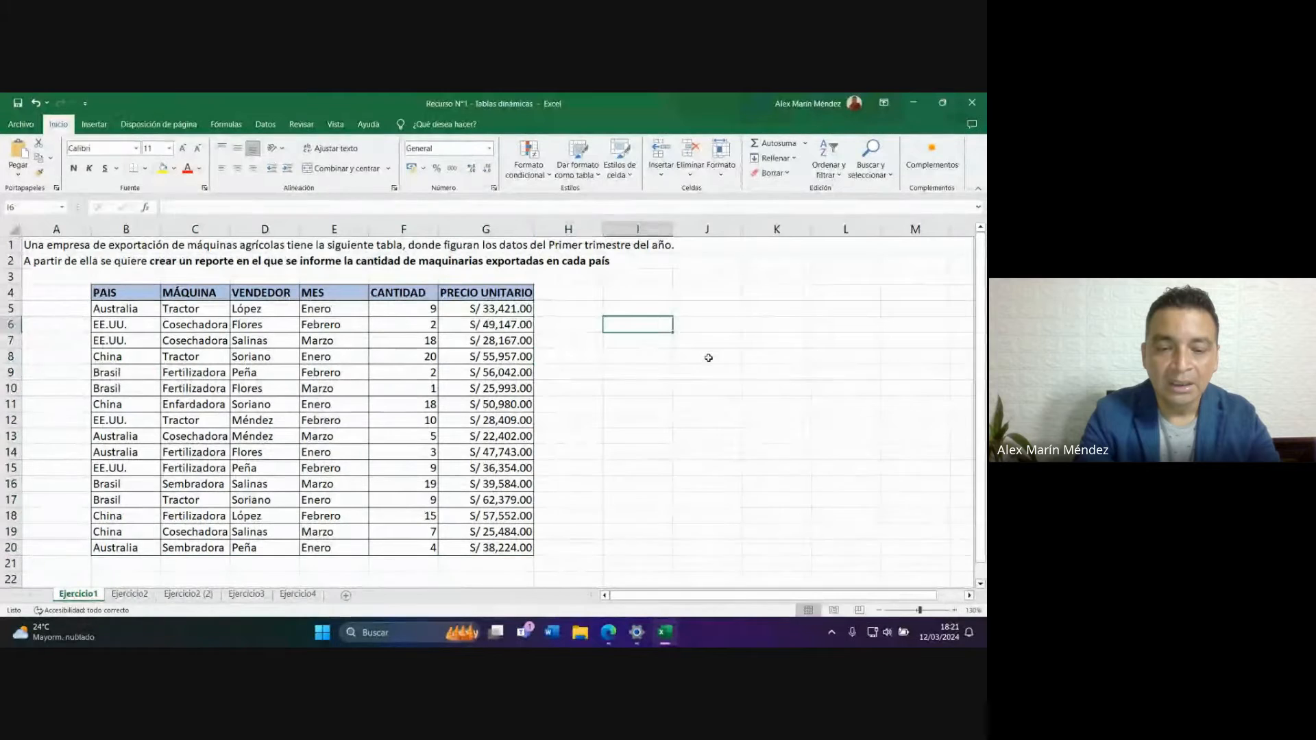
pyautogui.write('alex')
pyautogui.press('Return')
pyautogui.write('marin')
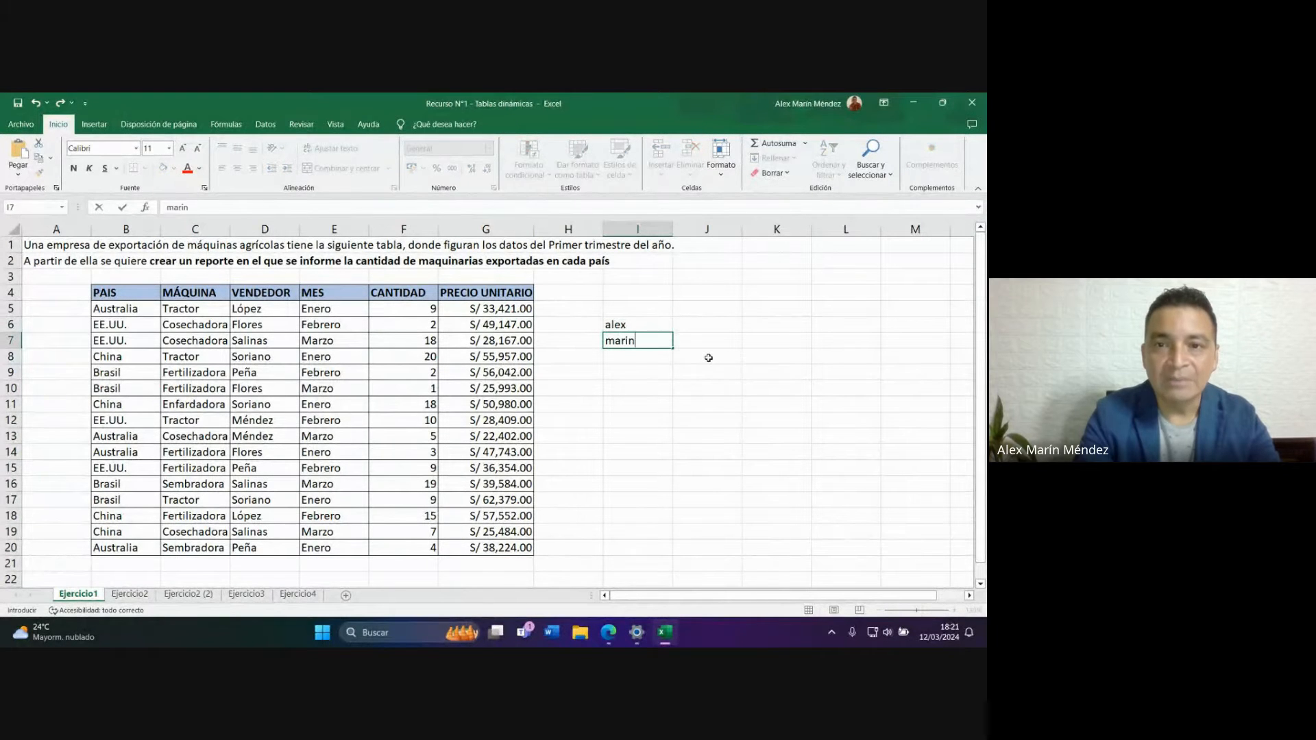
pyautogui.press('Return')
pyautogui.write('46')
pyautogui.press('Return')
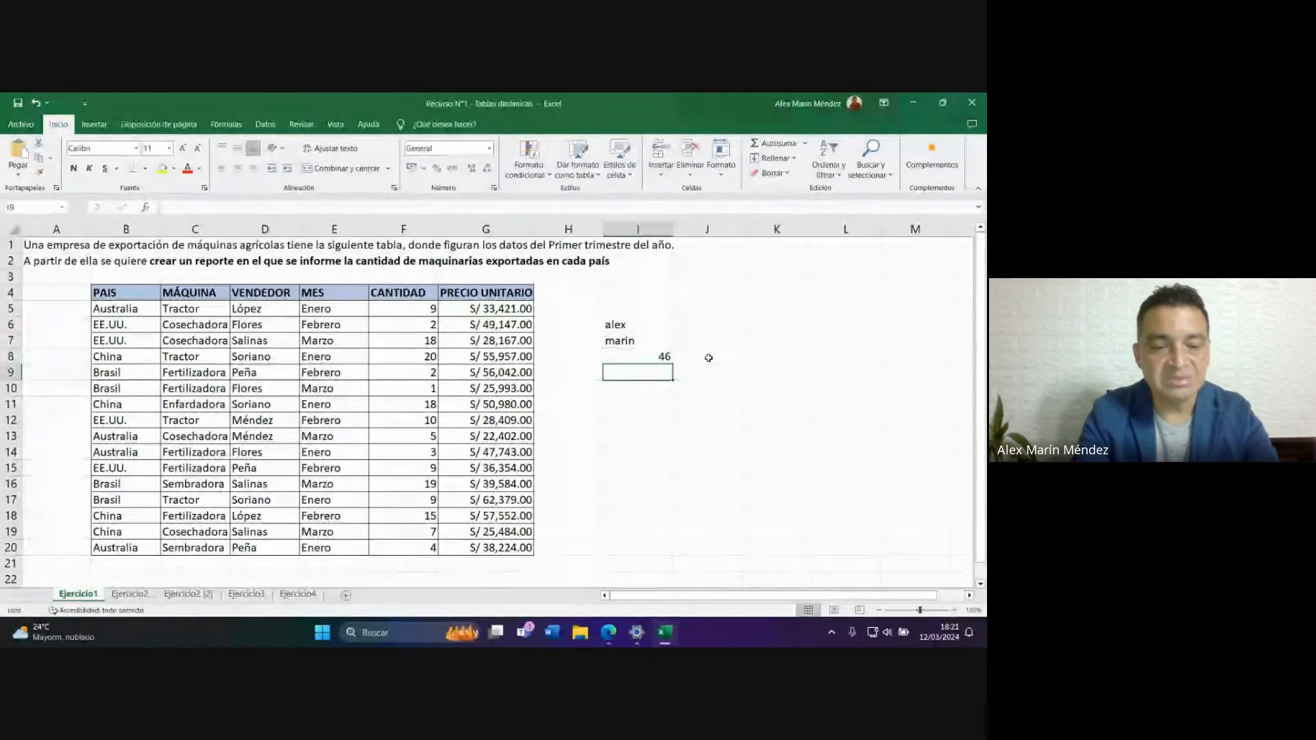
pyautogui.moveTo(634, 324); pyautogui.dragTo(635, 352)
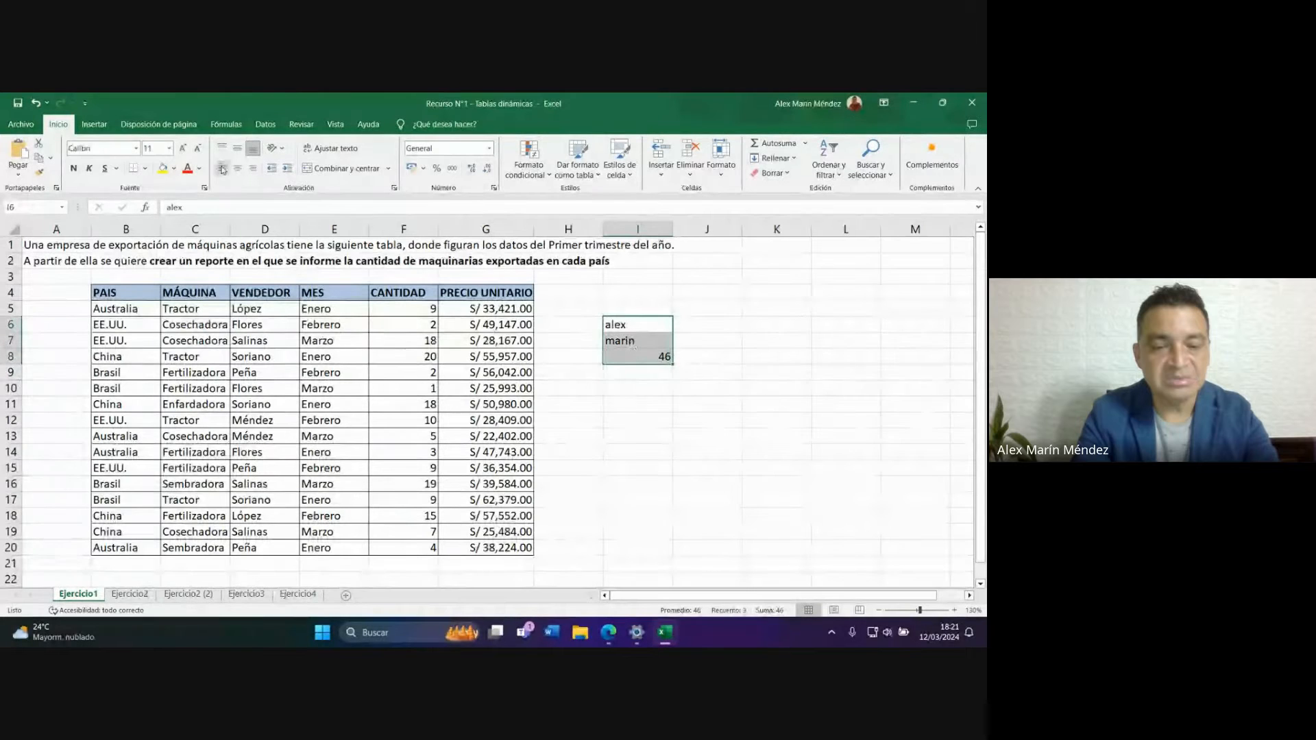
pyautogui.click(145, 169)
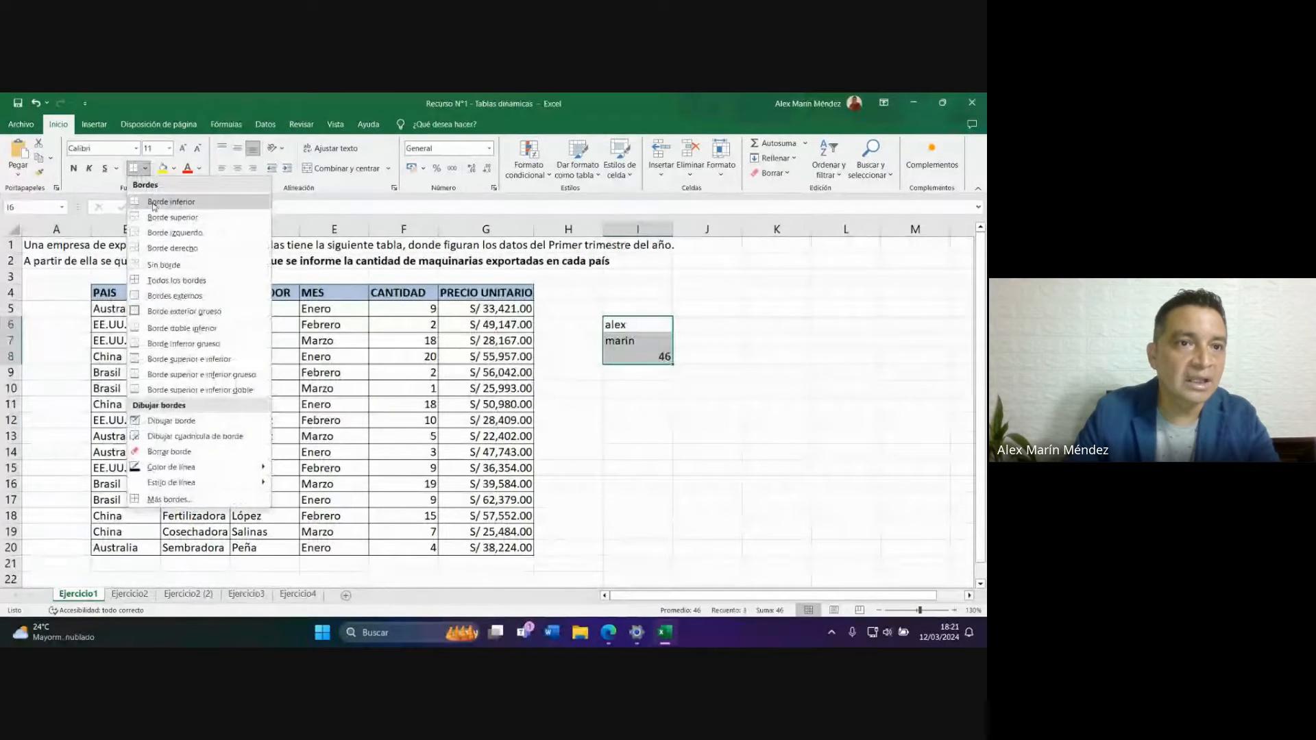
pyautogui.click(156, 281)
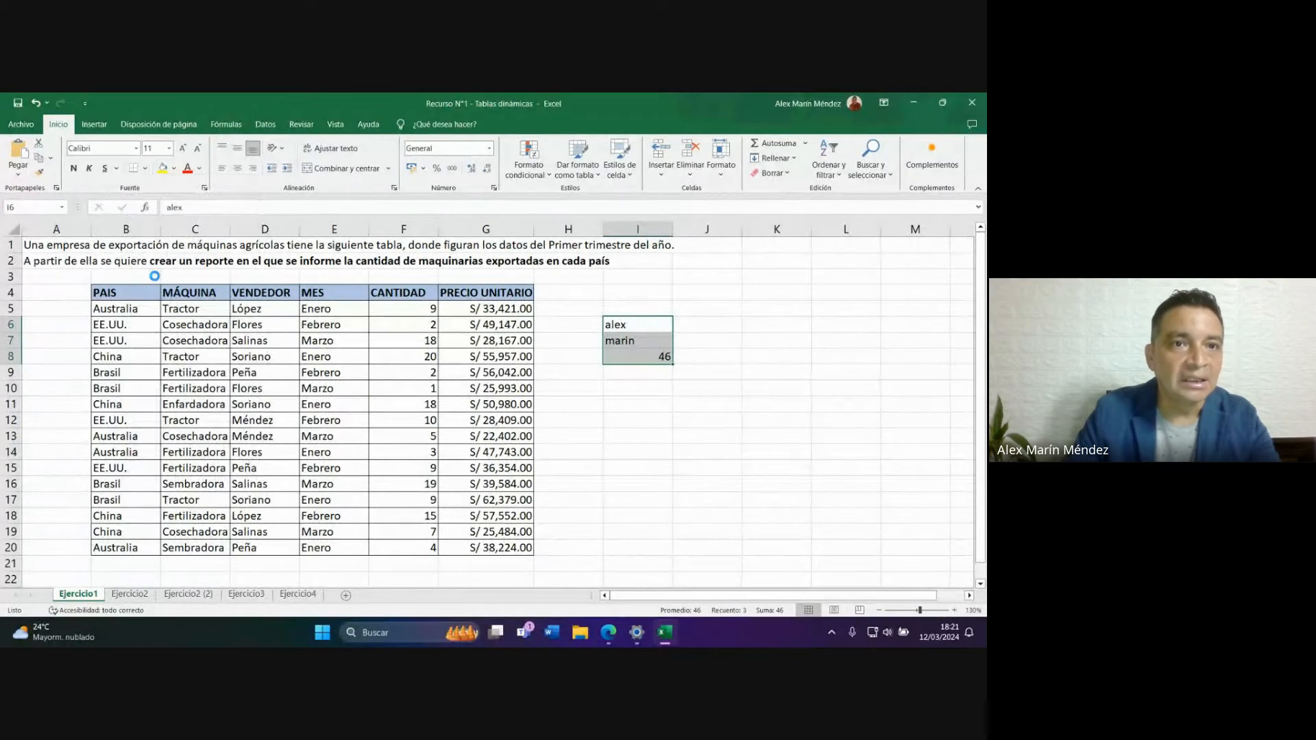
# Add a yellow-filled 'Datos' heading in I5, then reselect the list and the table.
pyautogui.click(655, 308)
pyautogui.write('Datos')
pyautogui.press('Return')
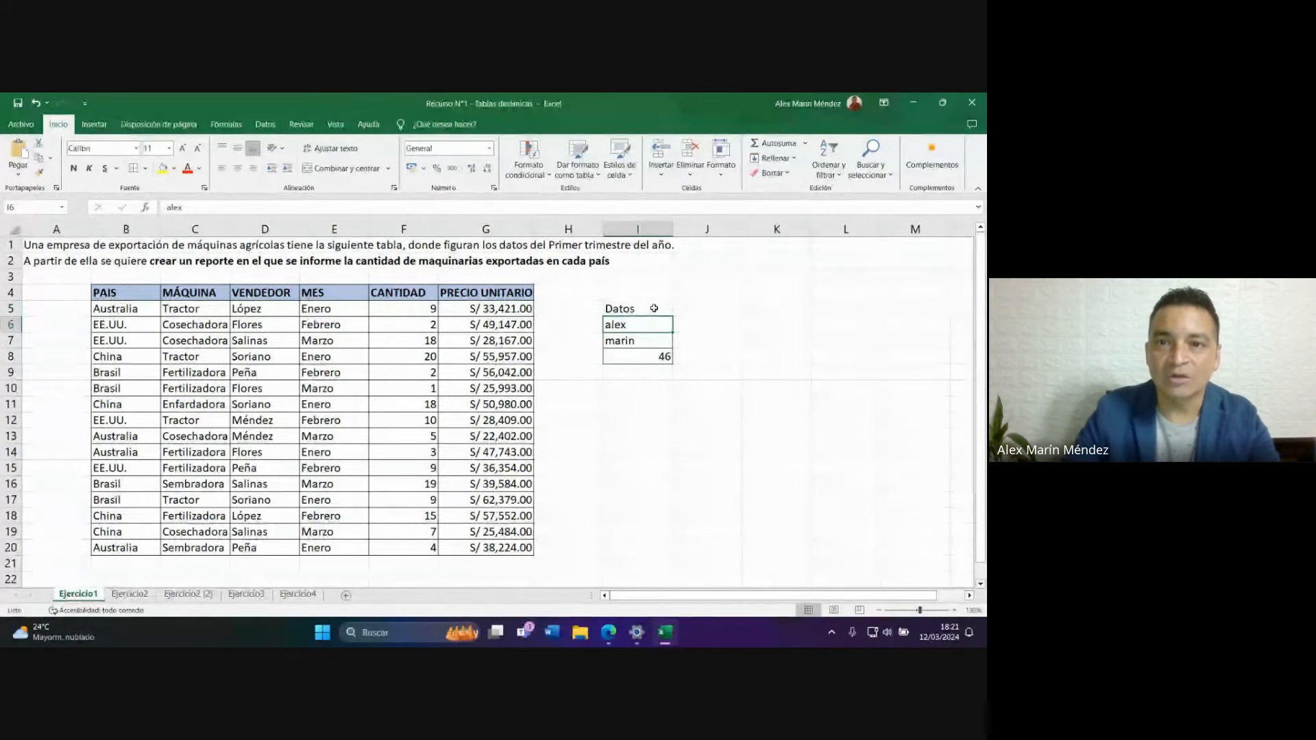
pyautogui.click(632, 308)
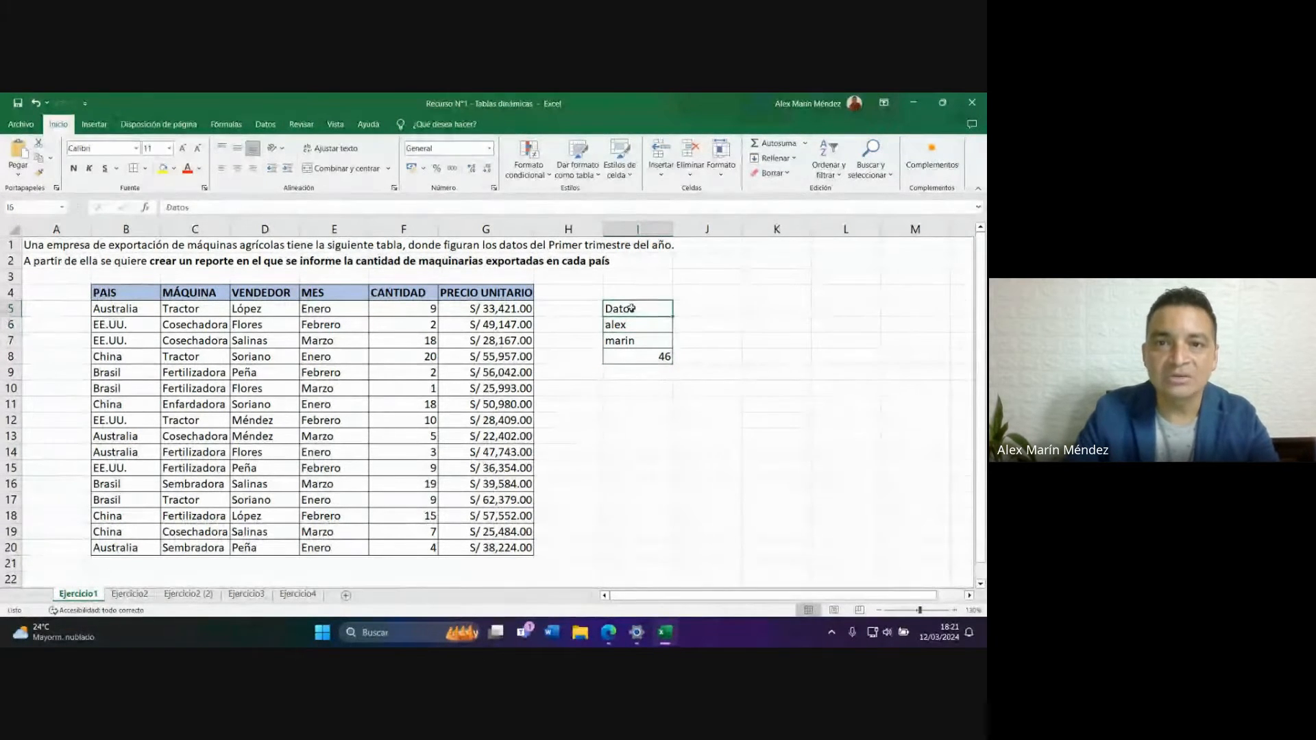
pyautogui.click(163, 168)
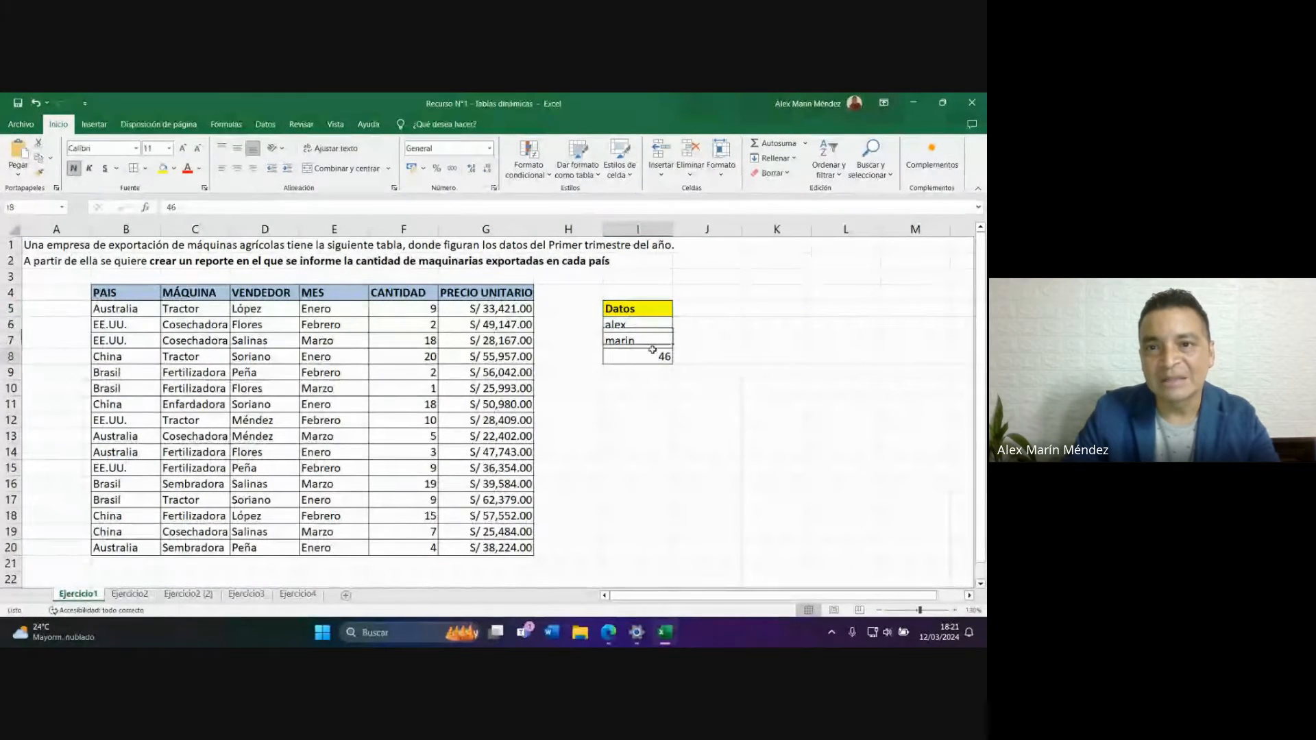
pyautogui.click(699, 440)
pyautogui.moveTo(648, 311); pyautogui.dragTo(643, 373)
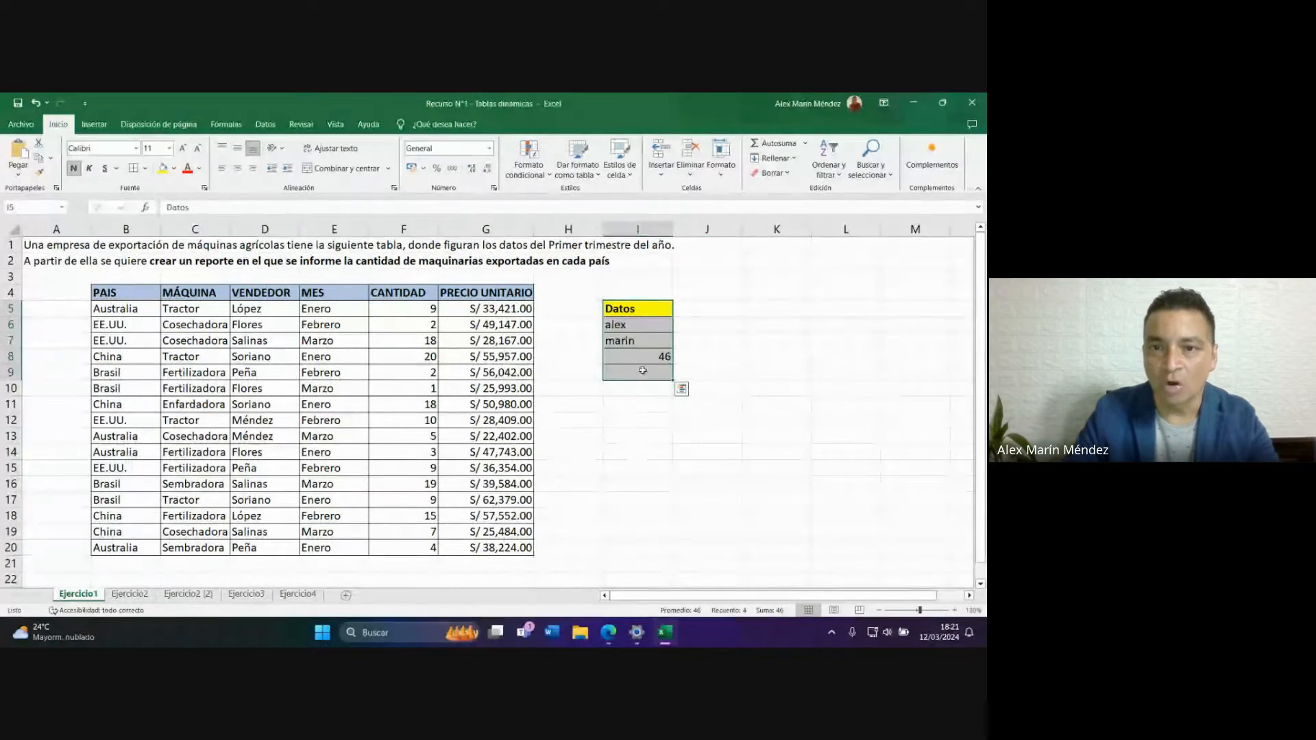
pyautogui.moveTo(133, 295); pyautogui.dragTo(507, 547)
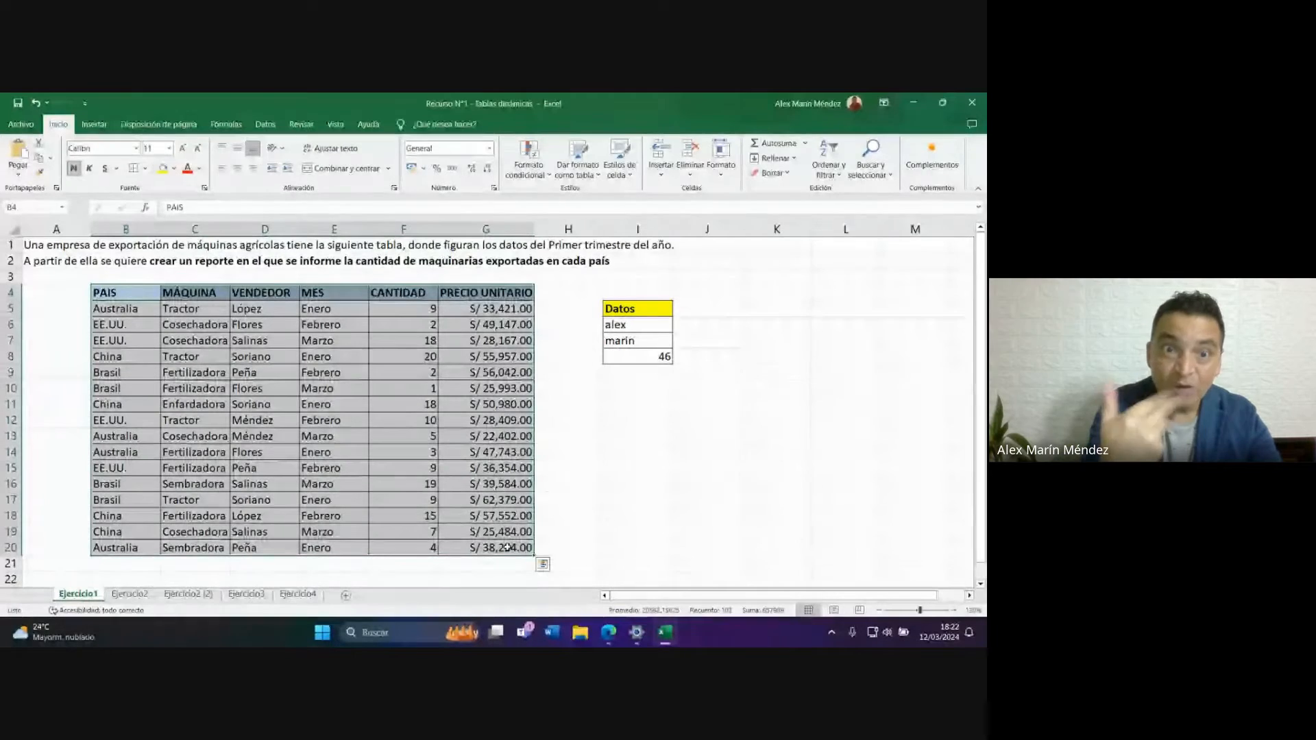
# Undo the sample Datos list and select the whole data table with Ctrl+A.
pyautogui.click(716, 308)
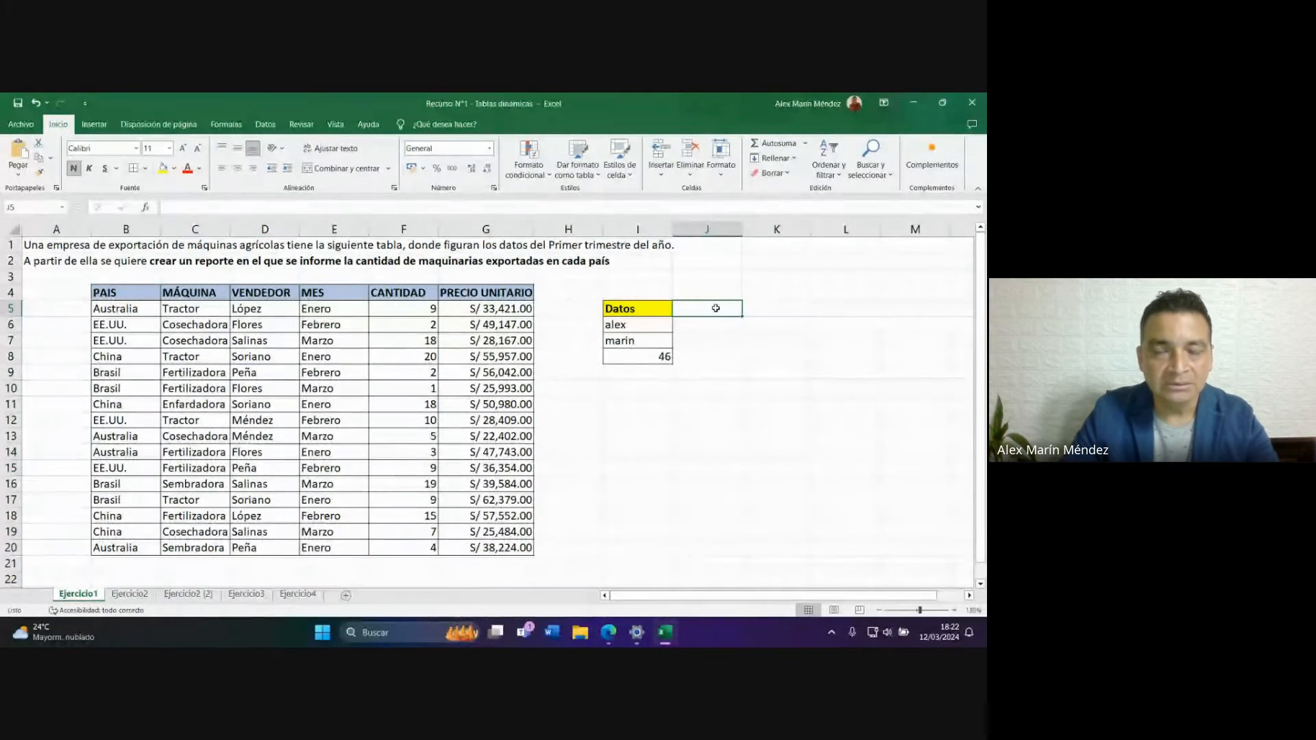
pyautogui.hotkey('ctrl', 'z')
pyautogui.hotkey('ctrl', 'z')
pyautogui.hotkey('ctrl', 'z')
pyautogui.hotkey('ctrl', 'z')
pyautogui.hotkey('ctrl', 'z')
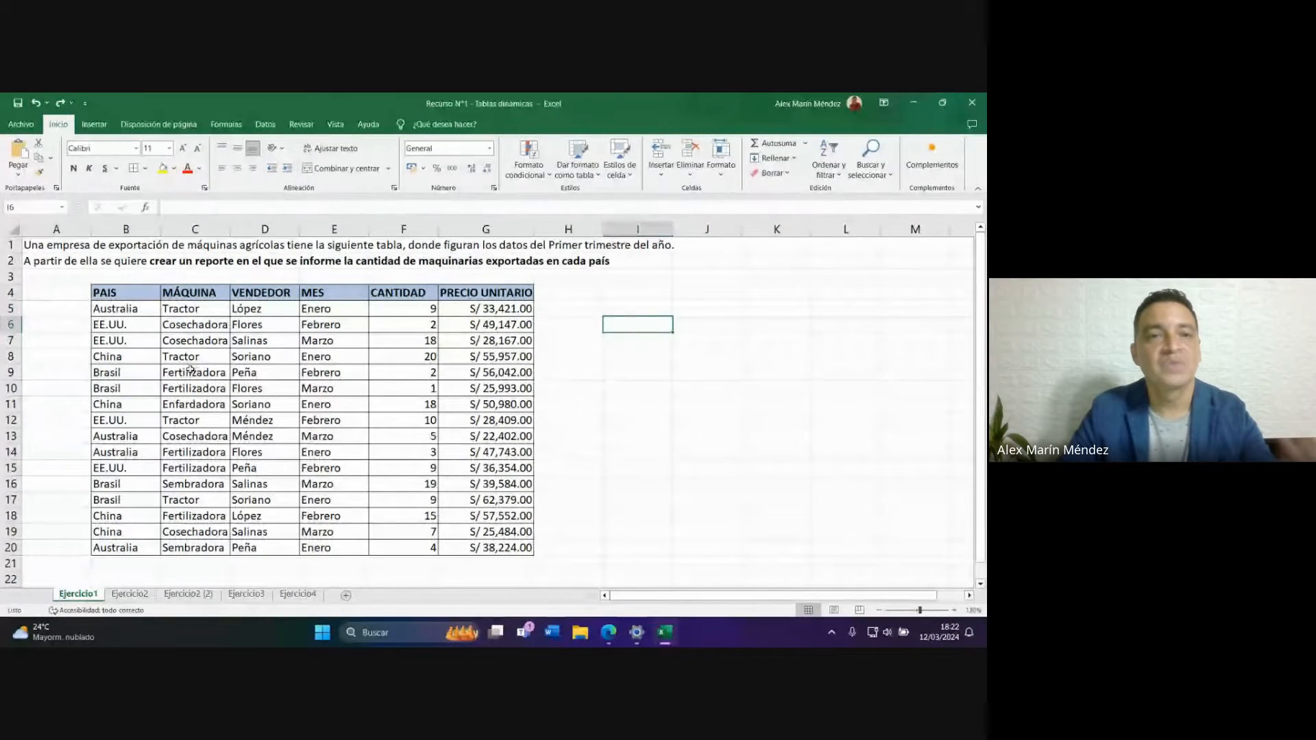
pyautogui.click(147, 294)
pyautogui.hotkey('ctrl', 'a')
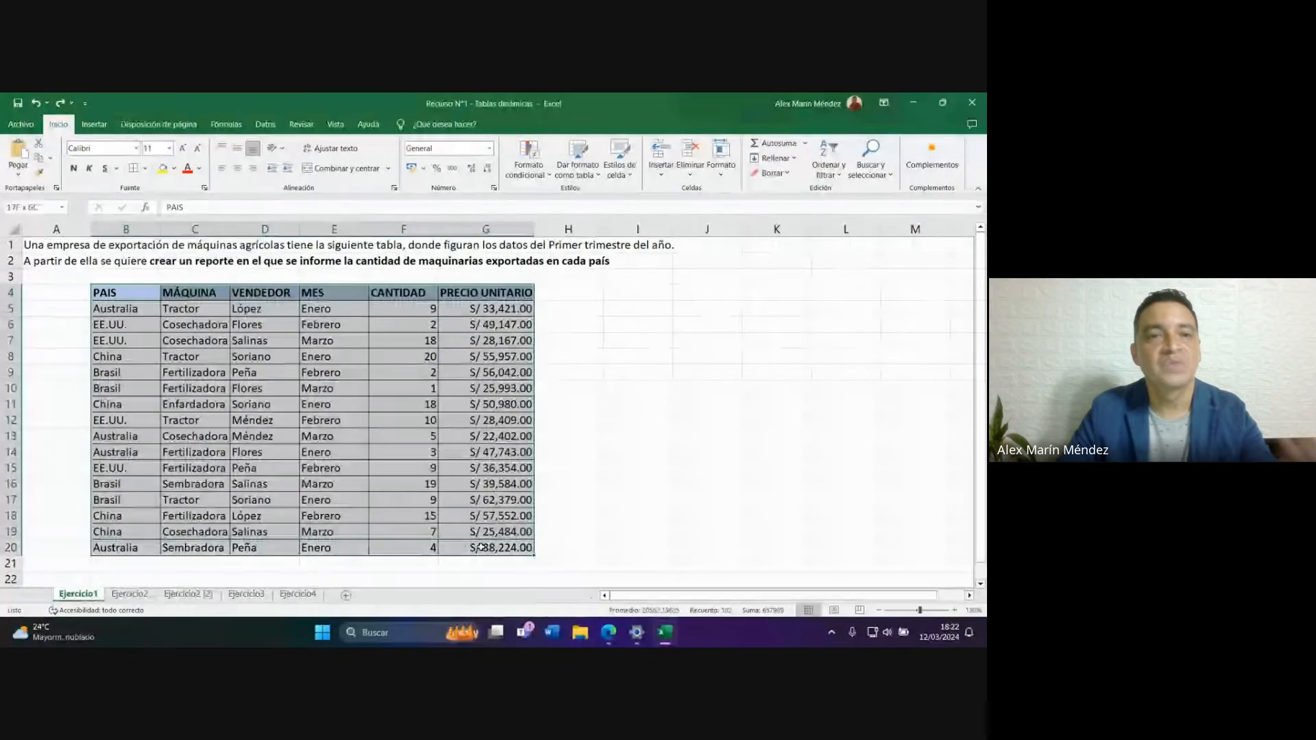
pyautogui.click(394, 458)
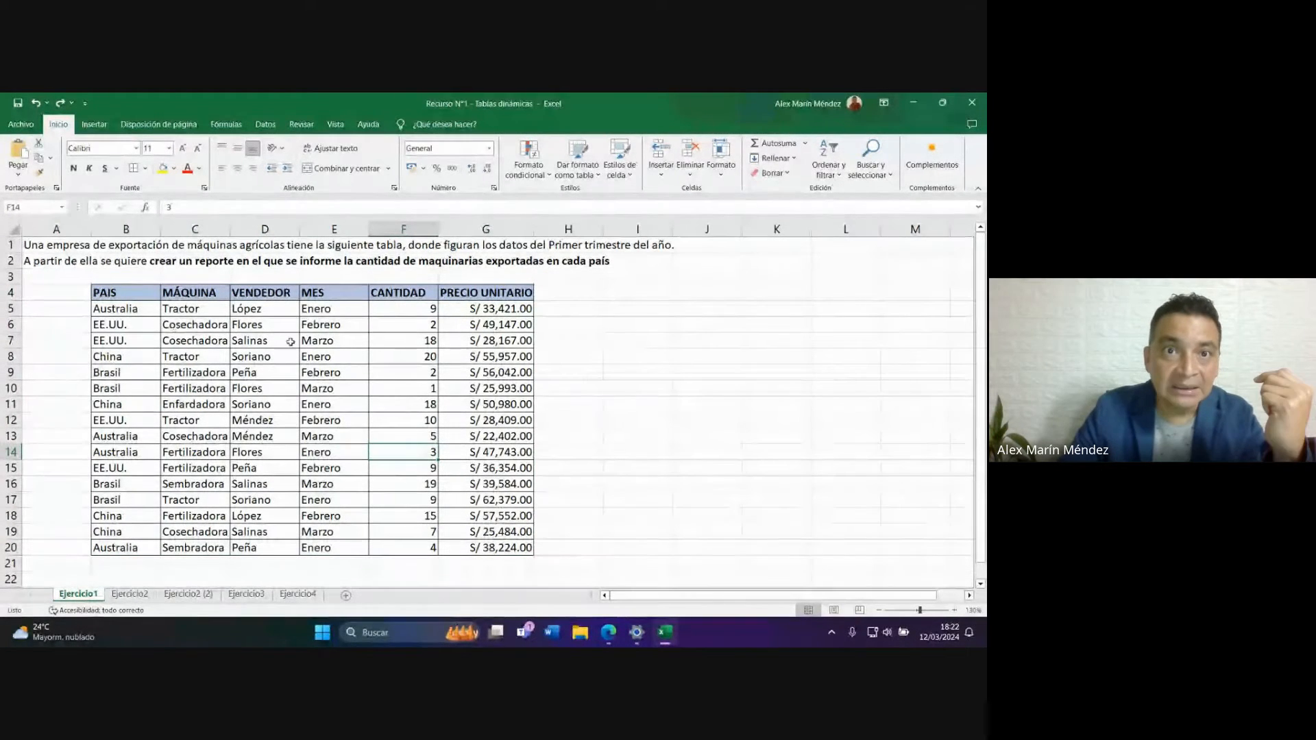
# Point out country rows and CANTIDAD values, ending on the Tractor entry in C8.
pyautogui.click(137, 323)
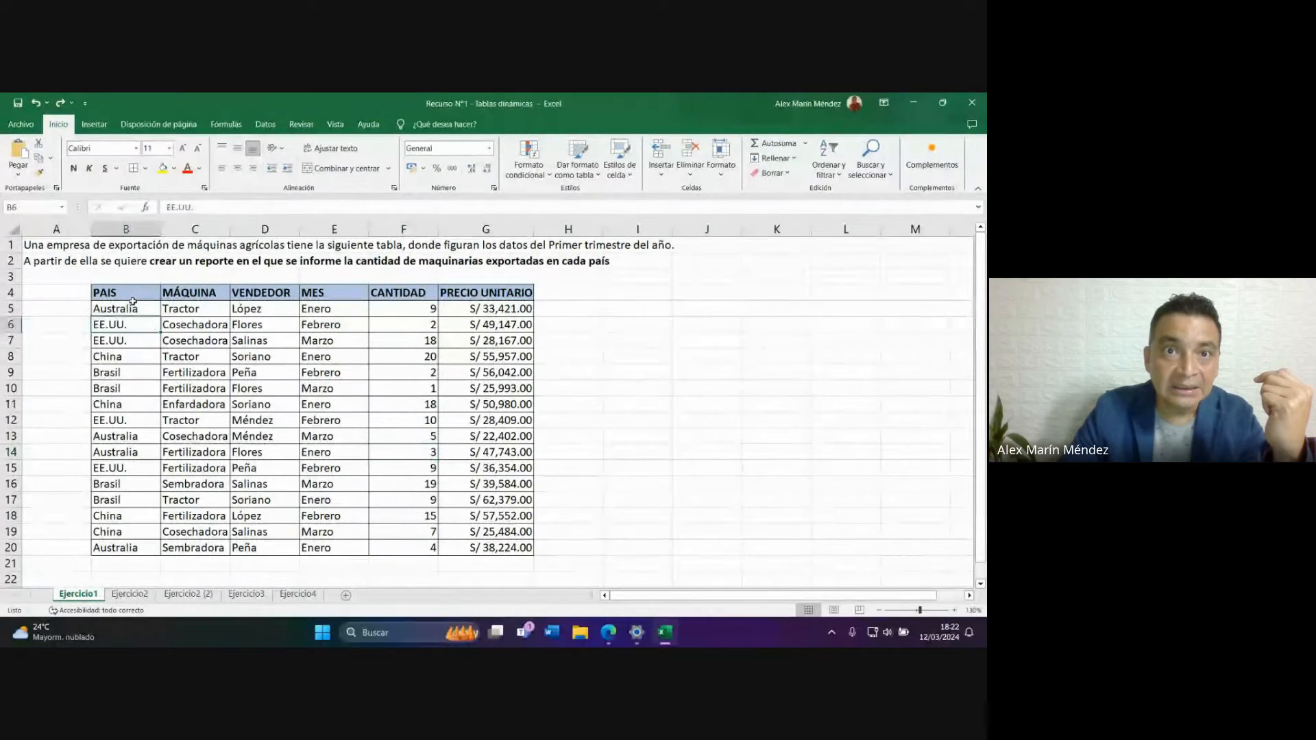
pyautogui.click(130, 306)
pyautogui.click(131, 293)
pyautogui.click(210, 341)
pyautogui.click(274, 401)
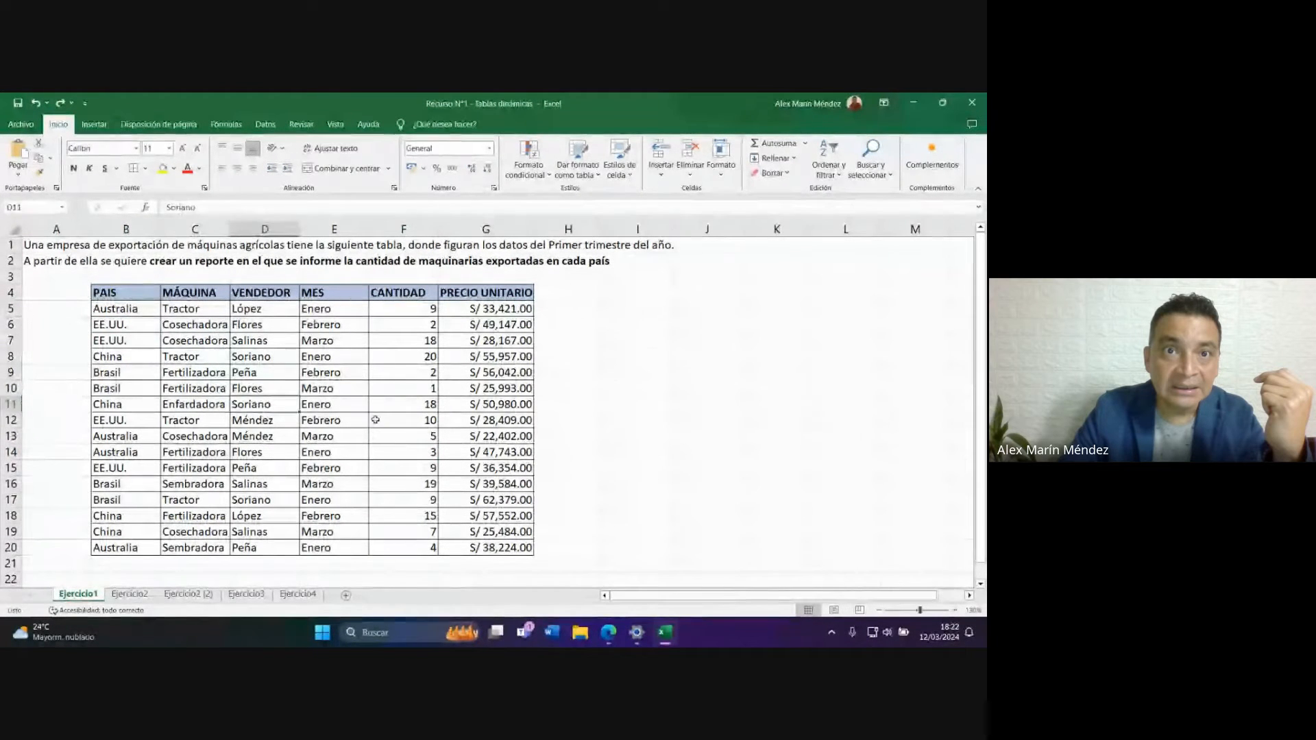
pyautogui.click(379, 421)
pyautogui.click(405, 468)
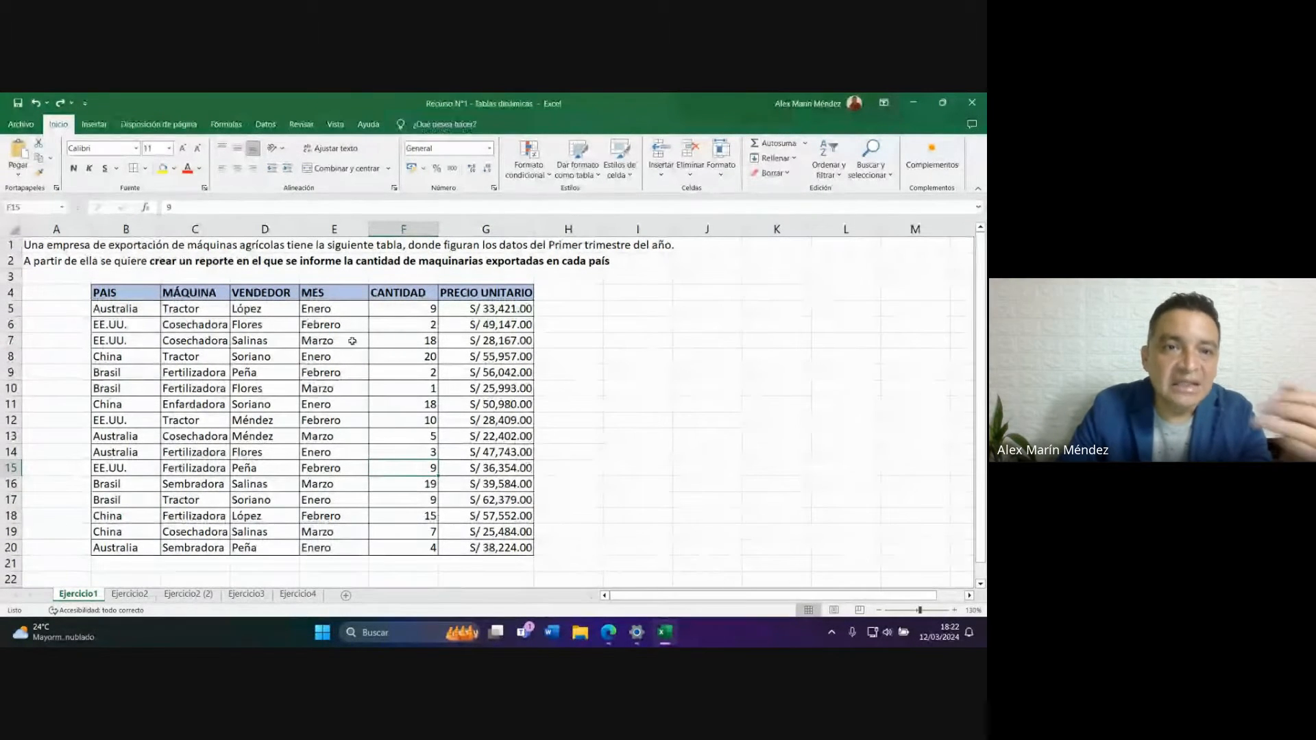
pyautogui.click(200, 356)
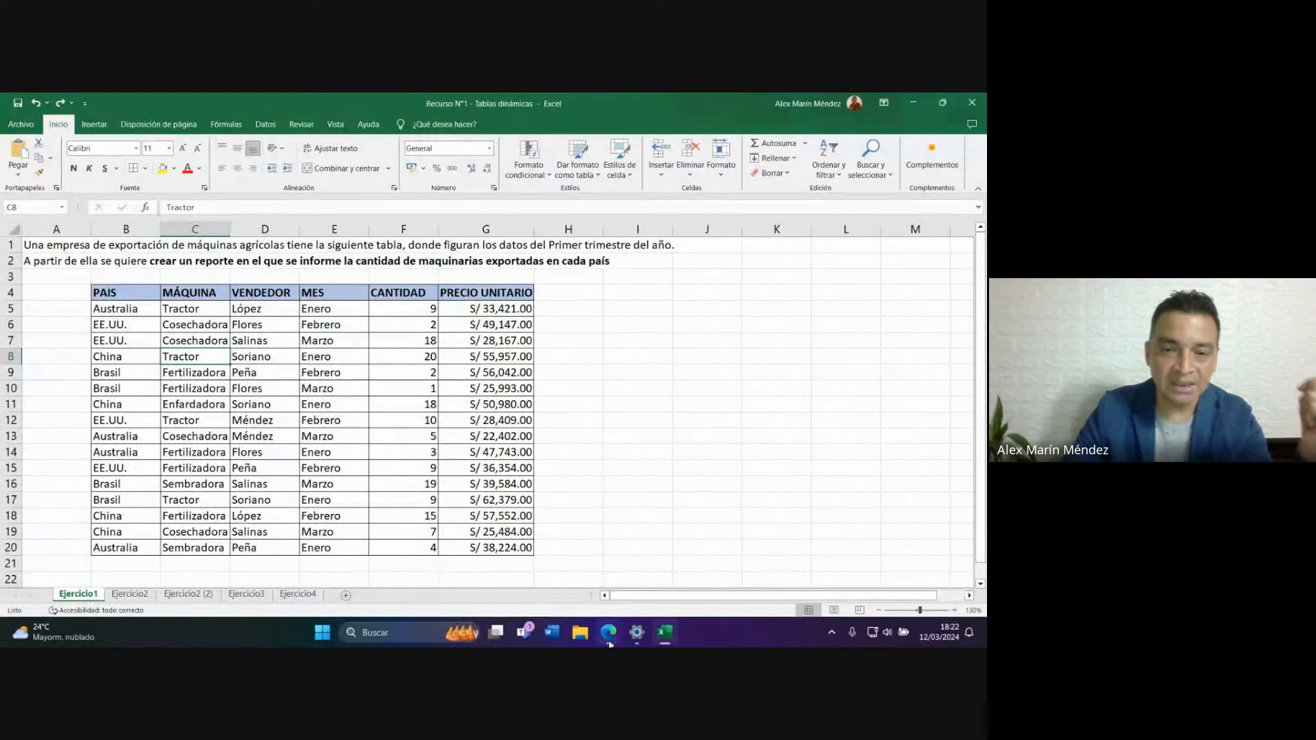
pyautogui.moveTo(610, 643)
pyautogui.moveTo(530, 581)
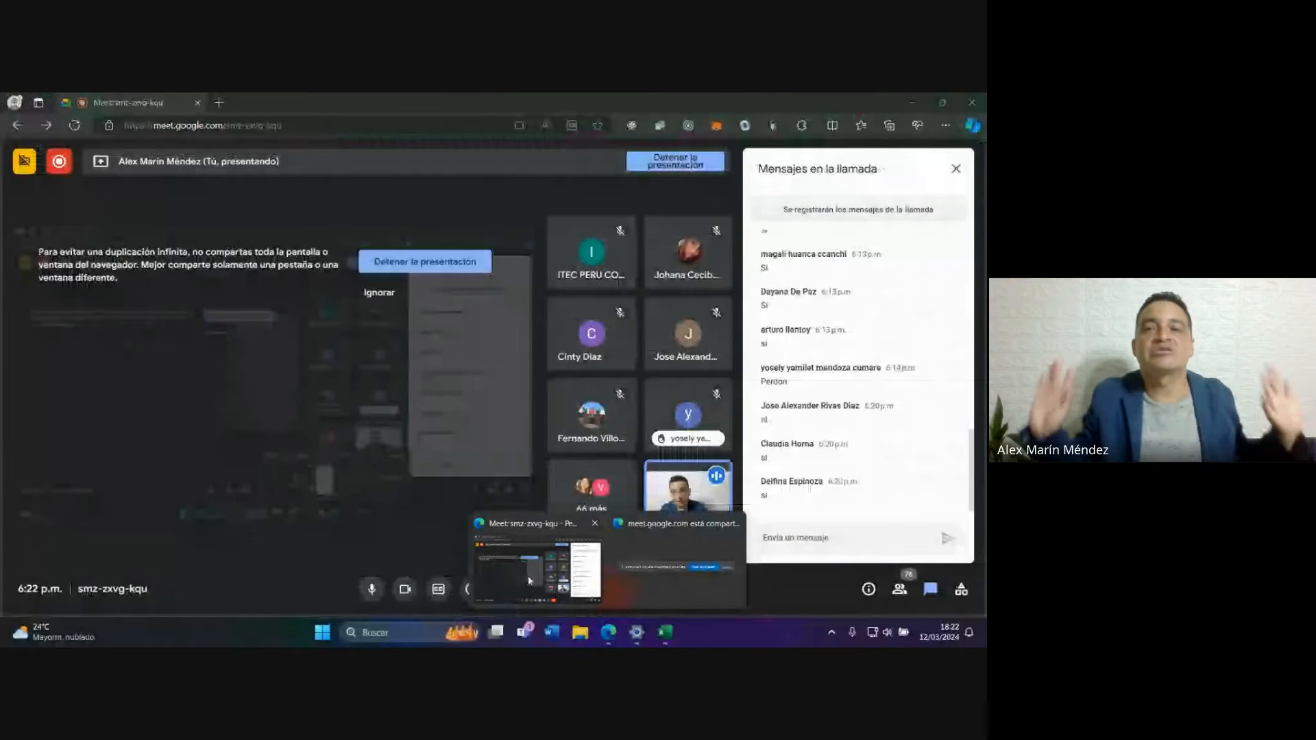
# Read the latest Meet chat replies, then return to the Excel workbook.
pyautogui.click(530, 581)
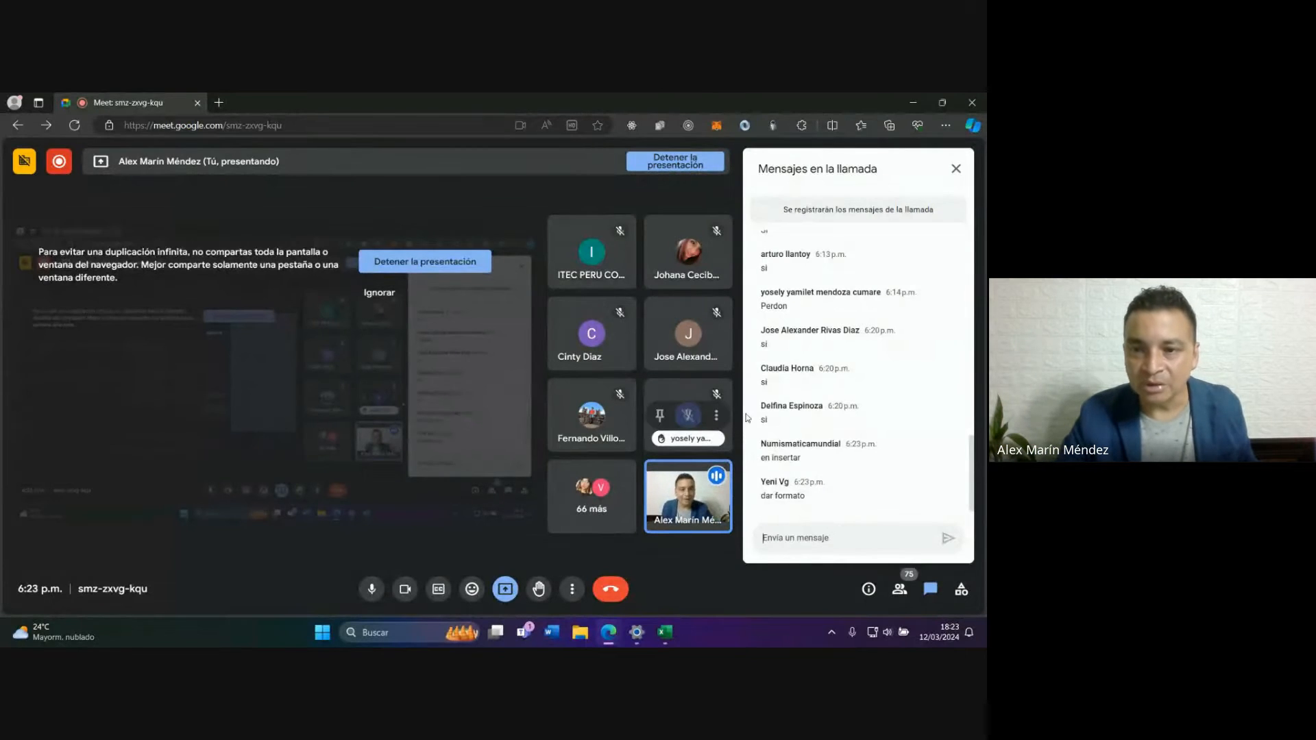
pyautogui.click(665, 632)
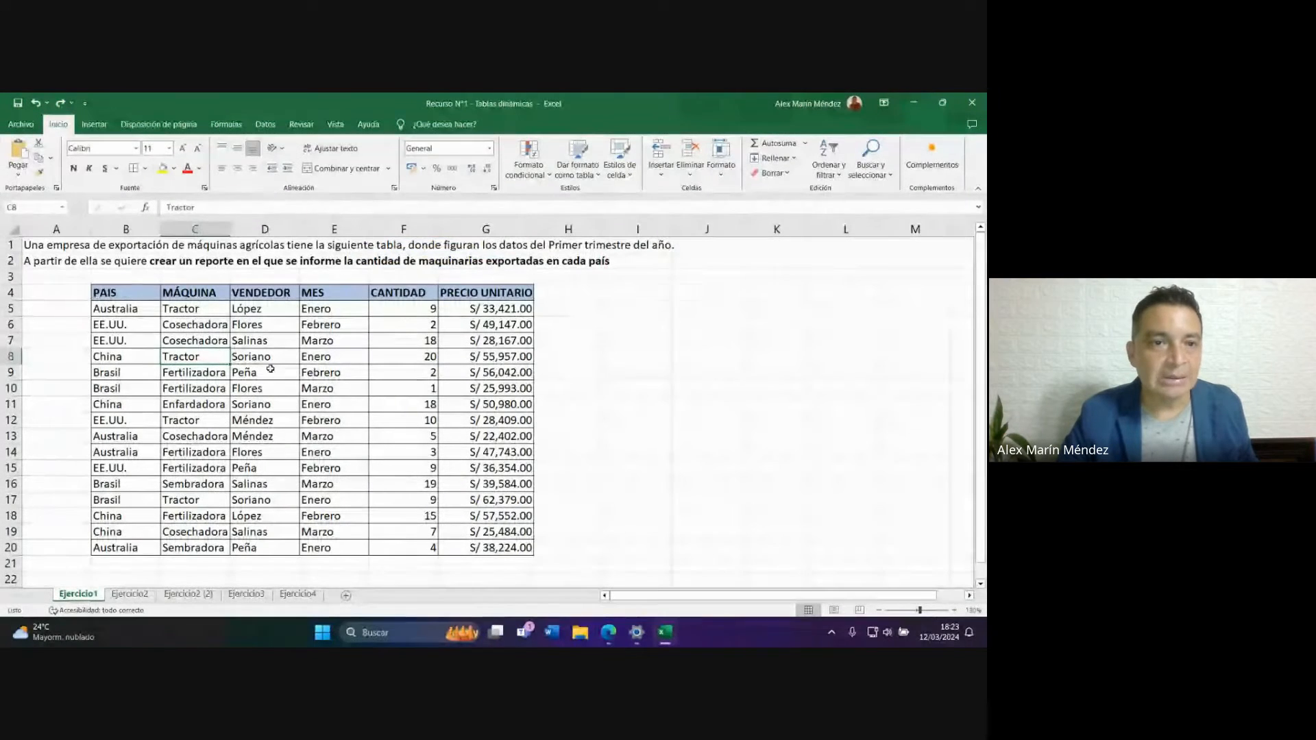
# Point out entries across the export table's country, machine and quantity columns.
pyautogui.click(131, 357)
pyautogui.click(198, 437)
pyautogui.click(318, 482)
pyautogui.click(411, 421)
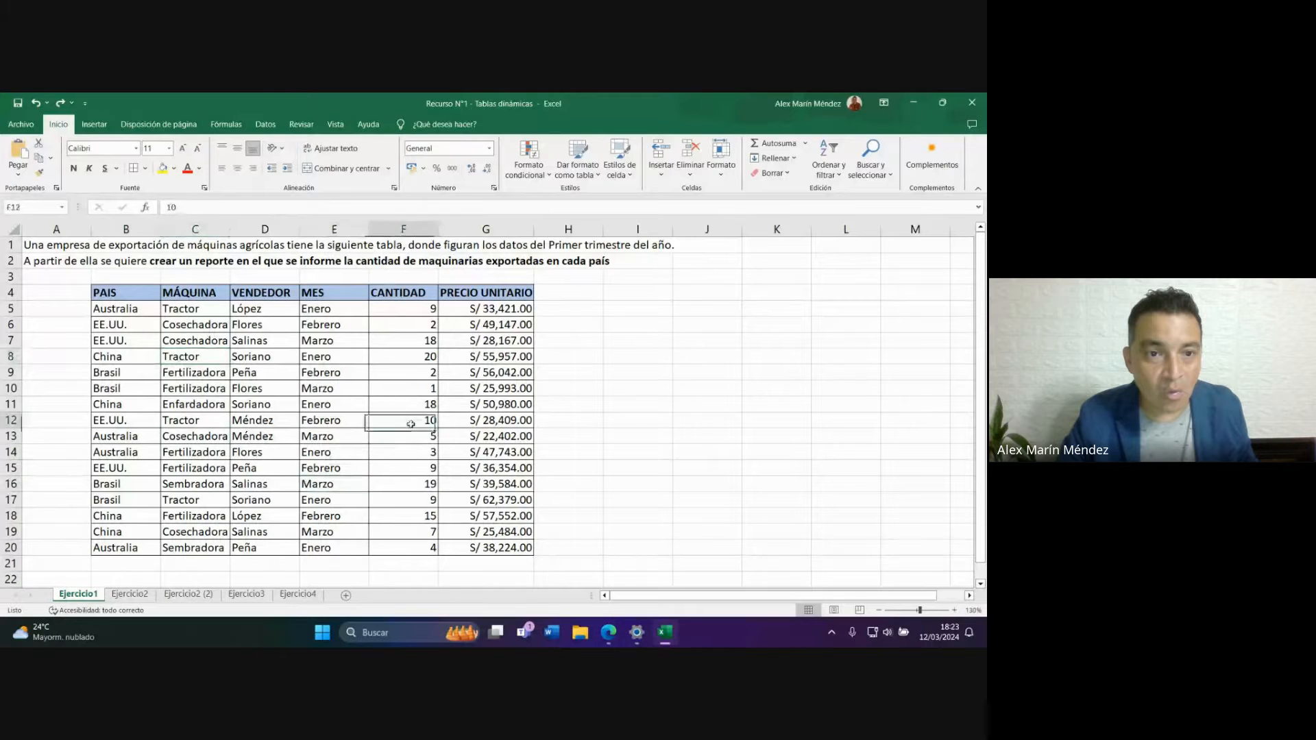
pyautogui.click(405, 340)
pyautogui.click(241, 339)
pyautogui.click(202, 405)
# Point out more entries, ending on EE.UU. in B6, and show the Insertar commands.
pyautogui.click(242, 500)
pyautogui.click(405, 549)
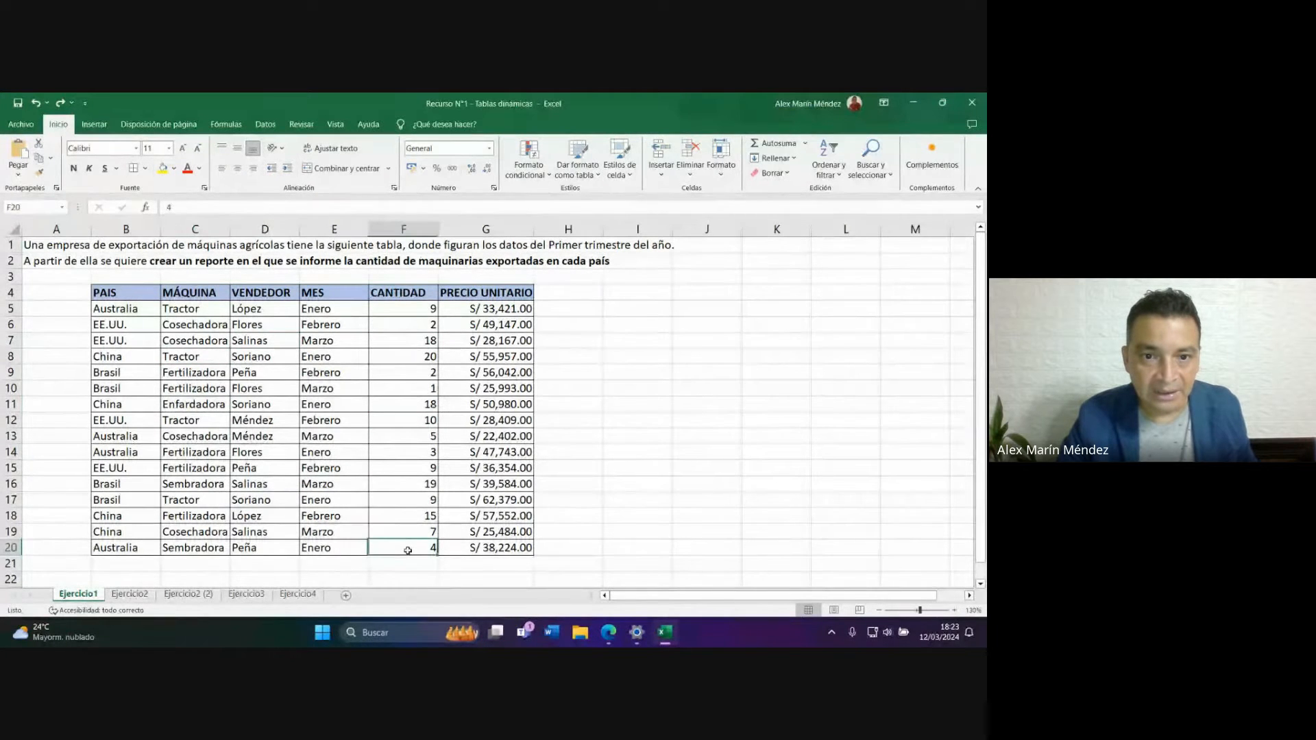
pyautogui.click(453, 408)
pyautogui.click(205, 447)
pyautogui.click(130, 499)
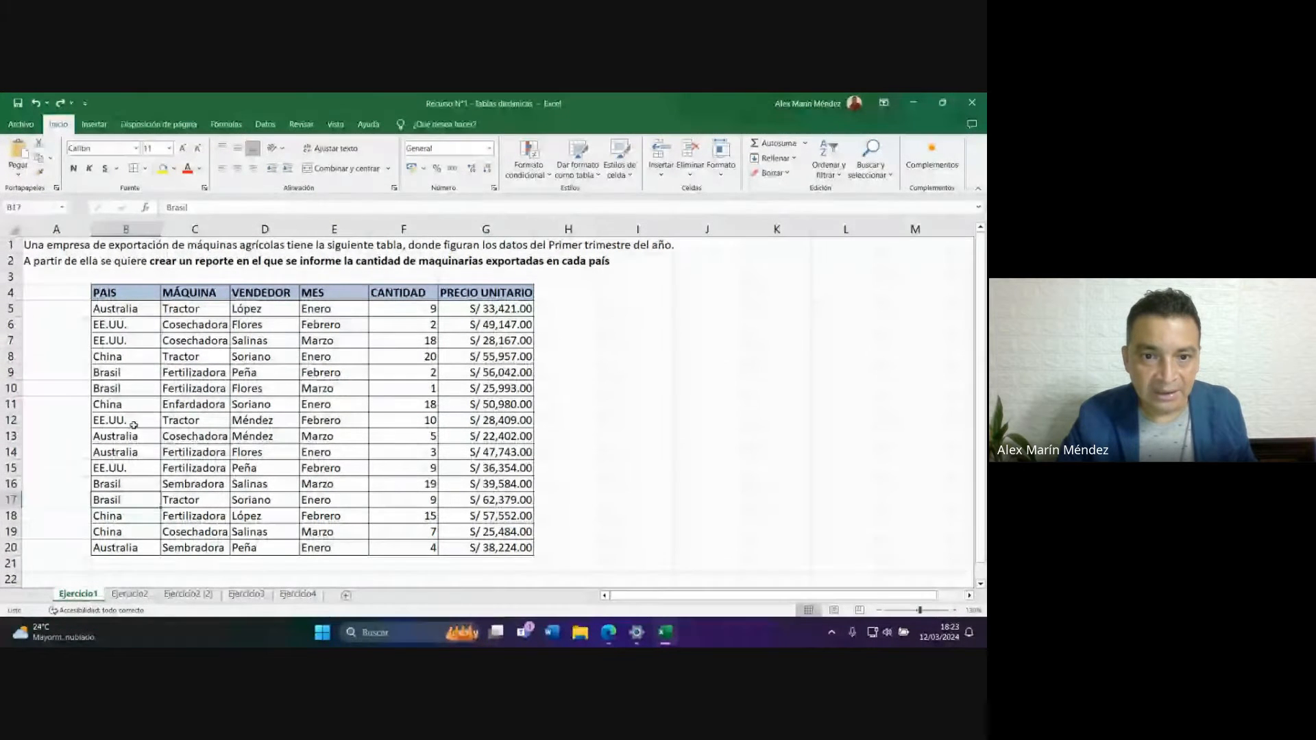
pyautogui.click(124, 325)
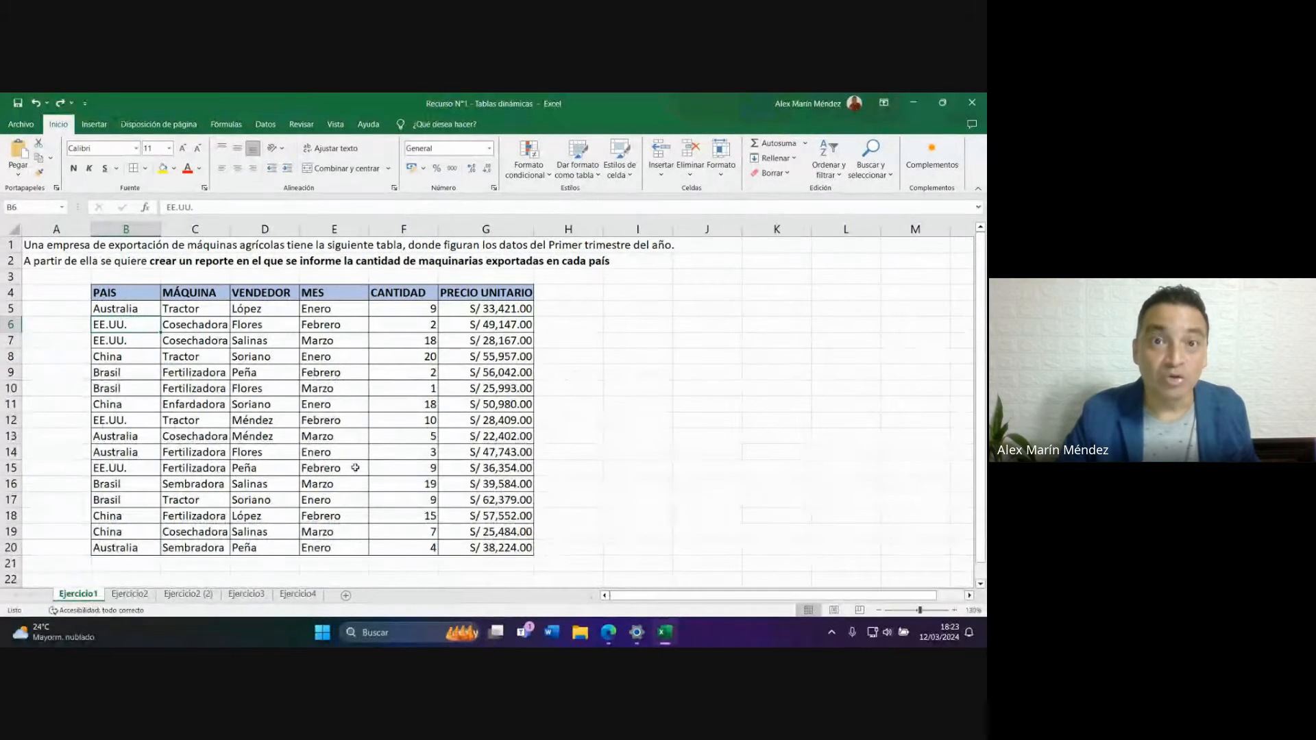
pyautogui.click(102, 124)
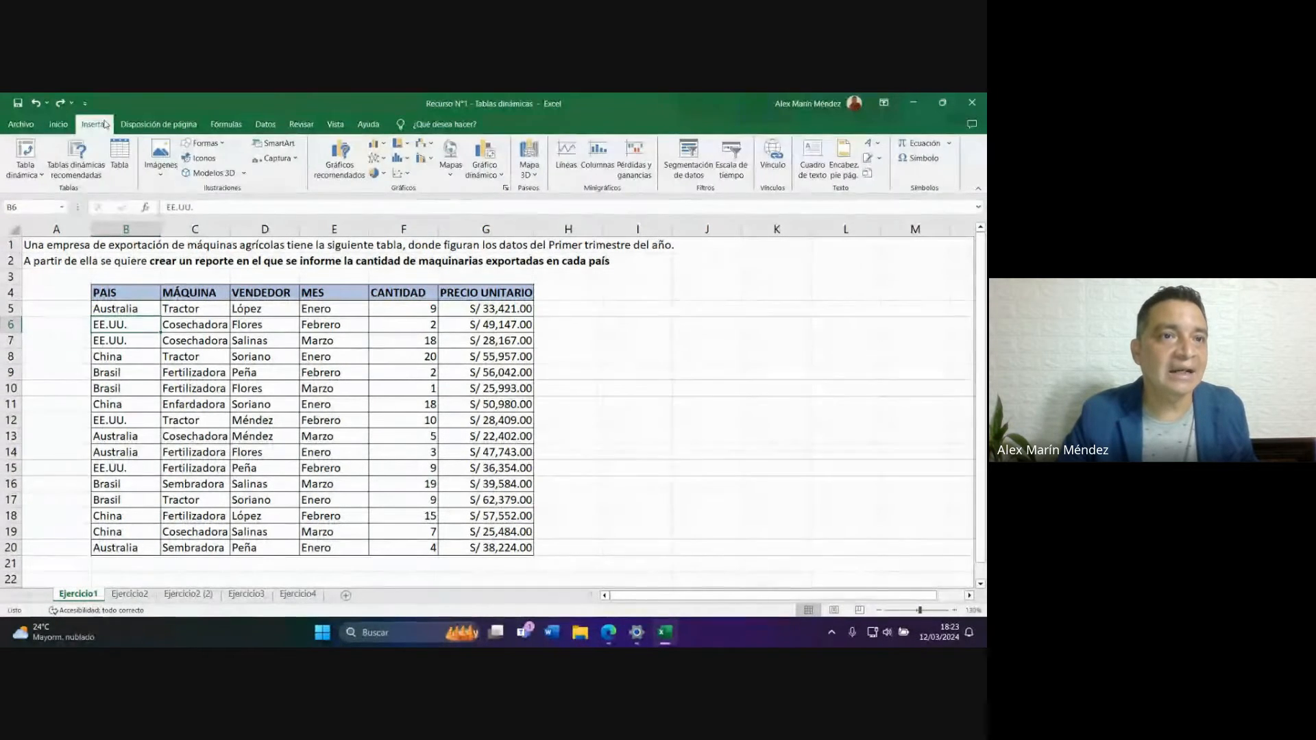
# Convert B4:G20, with its header row, into table Tabla1 with filter buttons and banded rows.
pyautogui.click(121, 165)
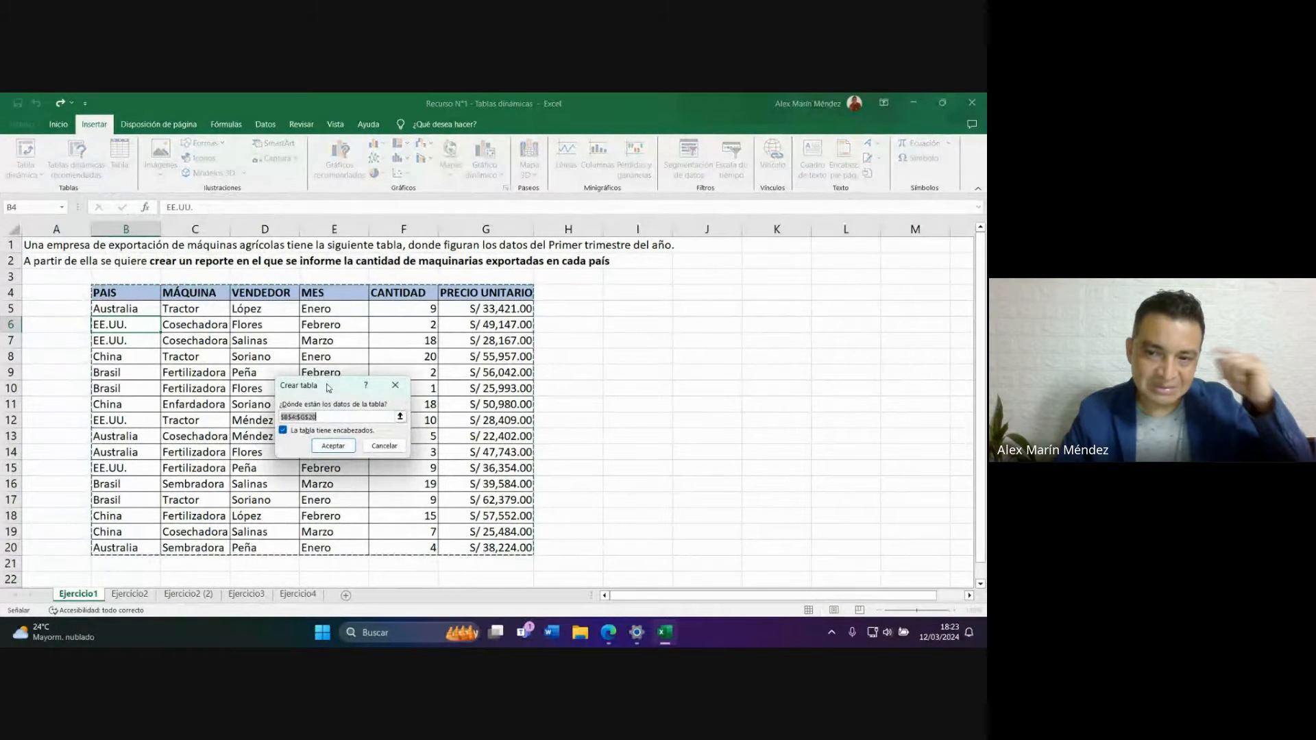
pyautogui.moveTo(329, 388); pyautogui.dragTo(318, 312)
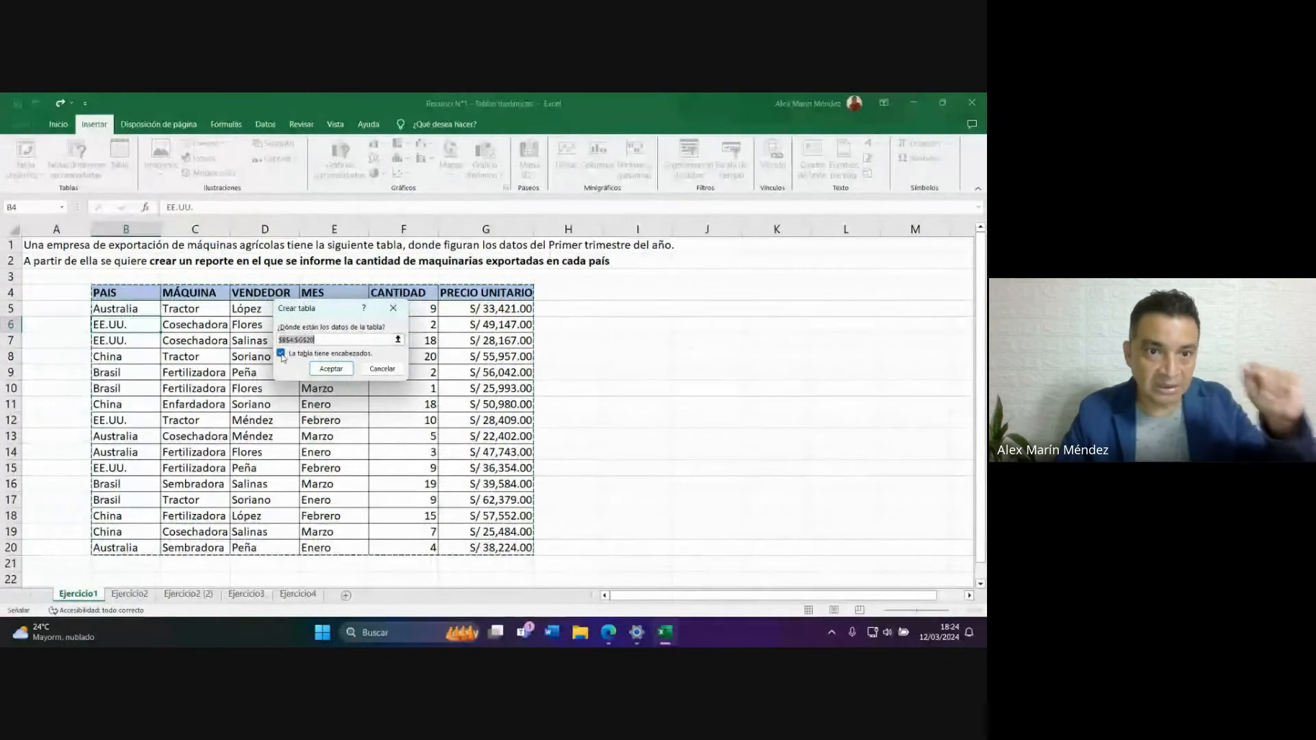
pyautogui.click(332, 369)
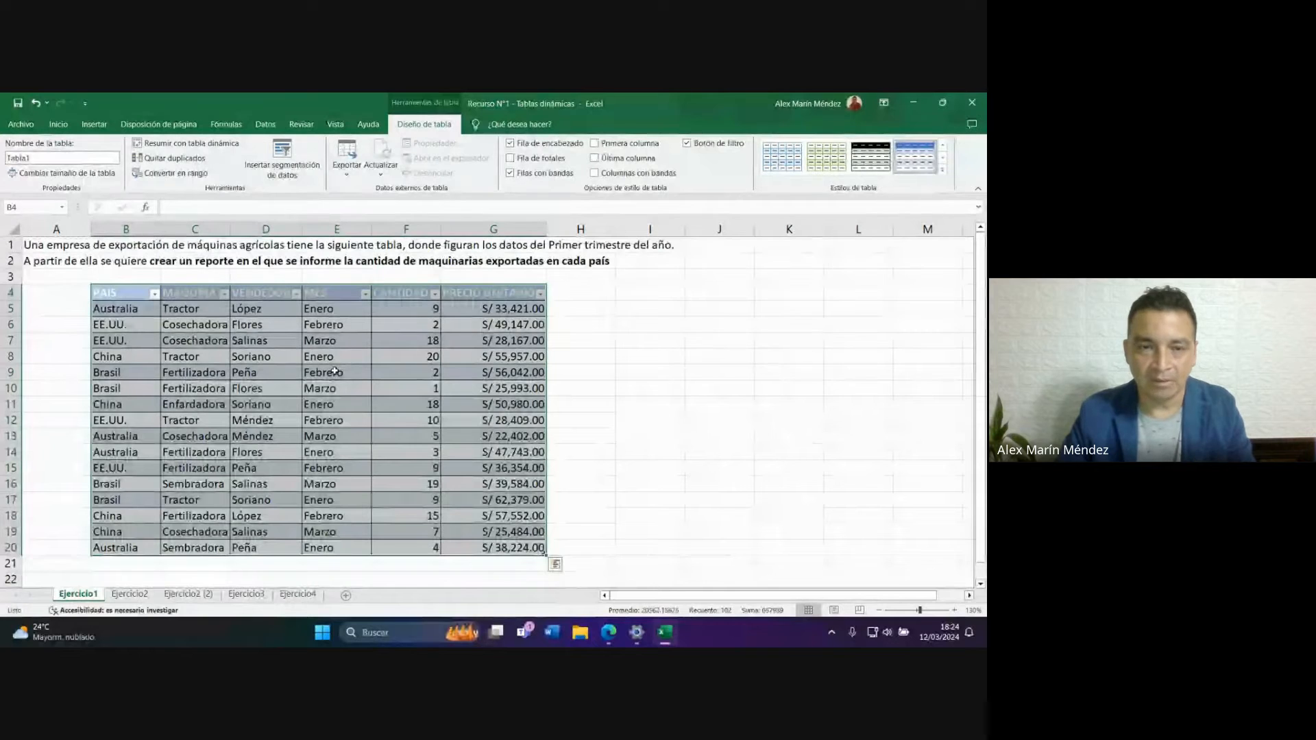
# Point out the empty cells beside the new table, ending on cell L18.
pyautogui.click(721, 358)
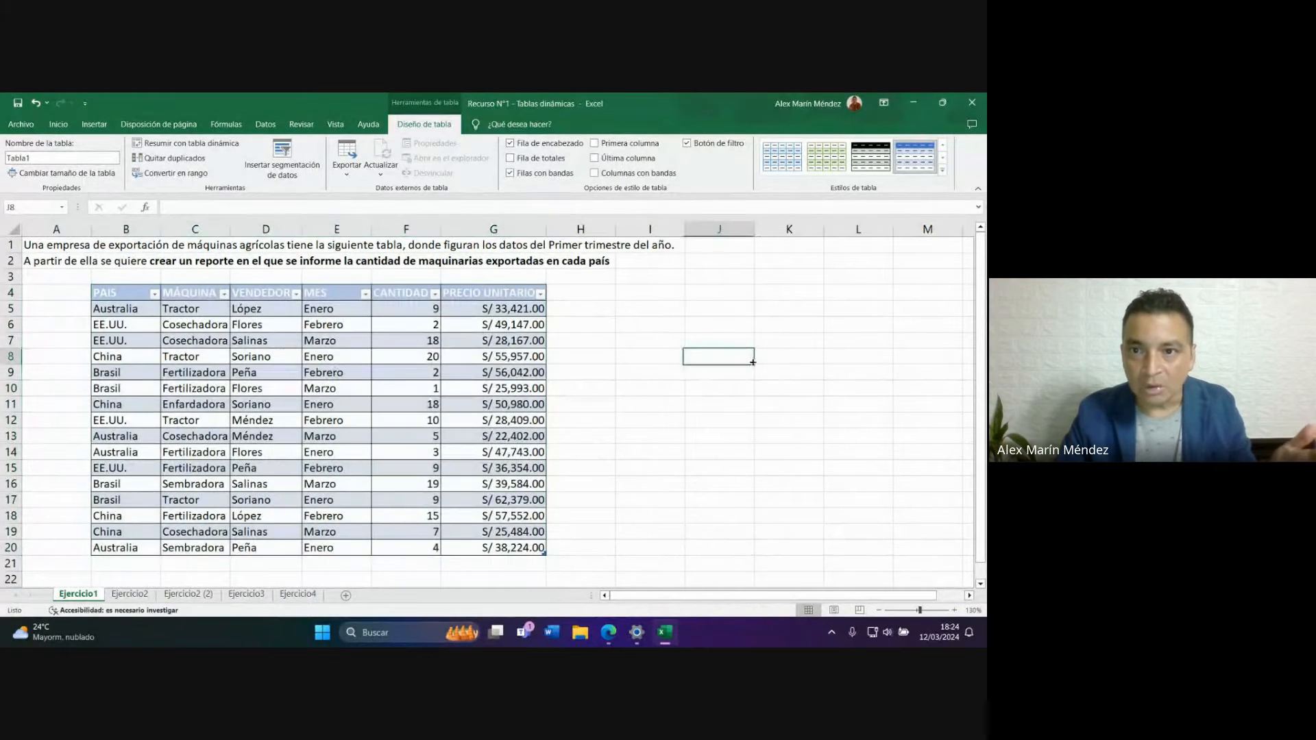
pyautogui.click(793, 403)
pyautogui.click(788, 452)
pyautogui.click(680, 489)
pyautogui.click(651, 404)
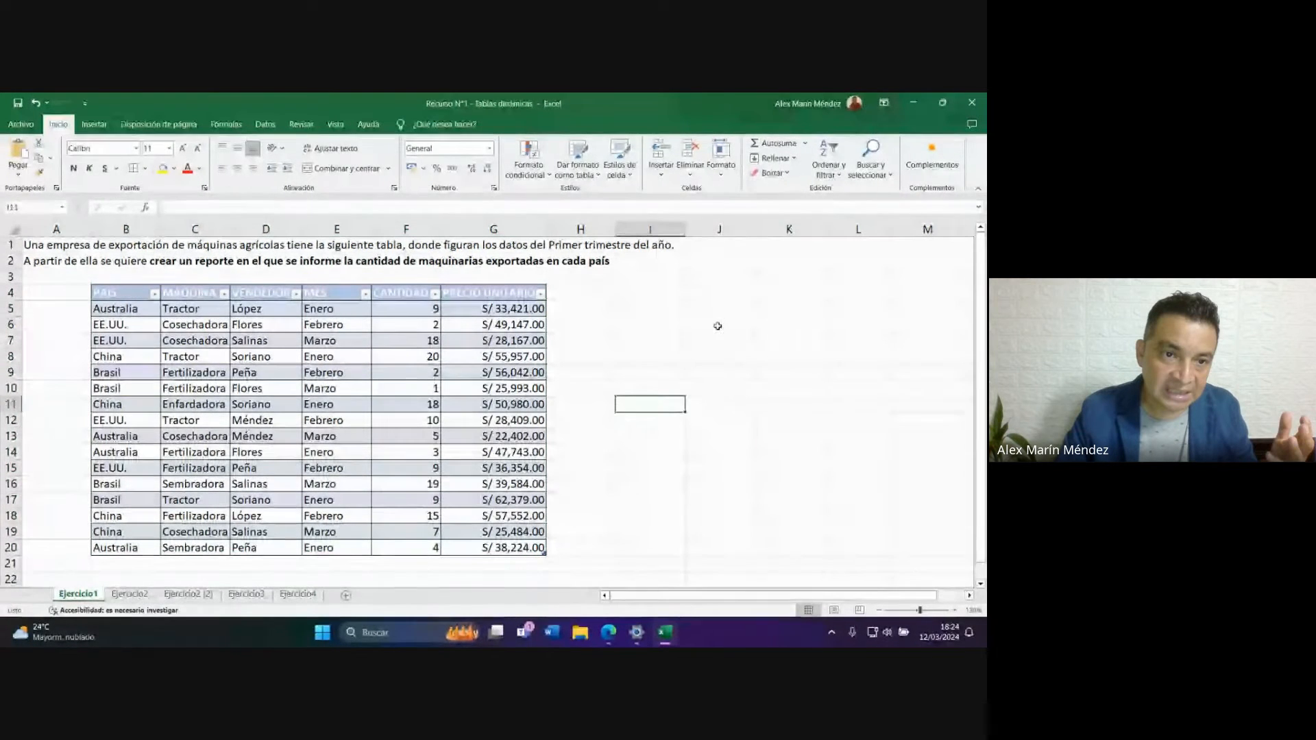
pyautogui.click(718, 326)
pyautogui.click(789, 326)
pyautogui.click(852, 513)
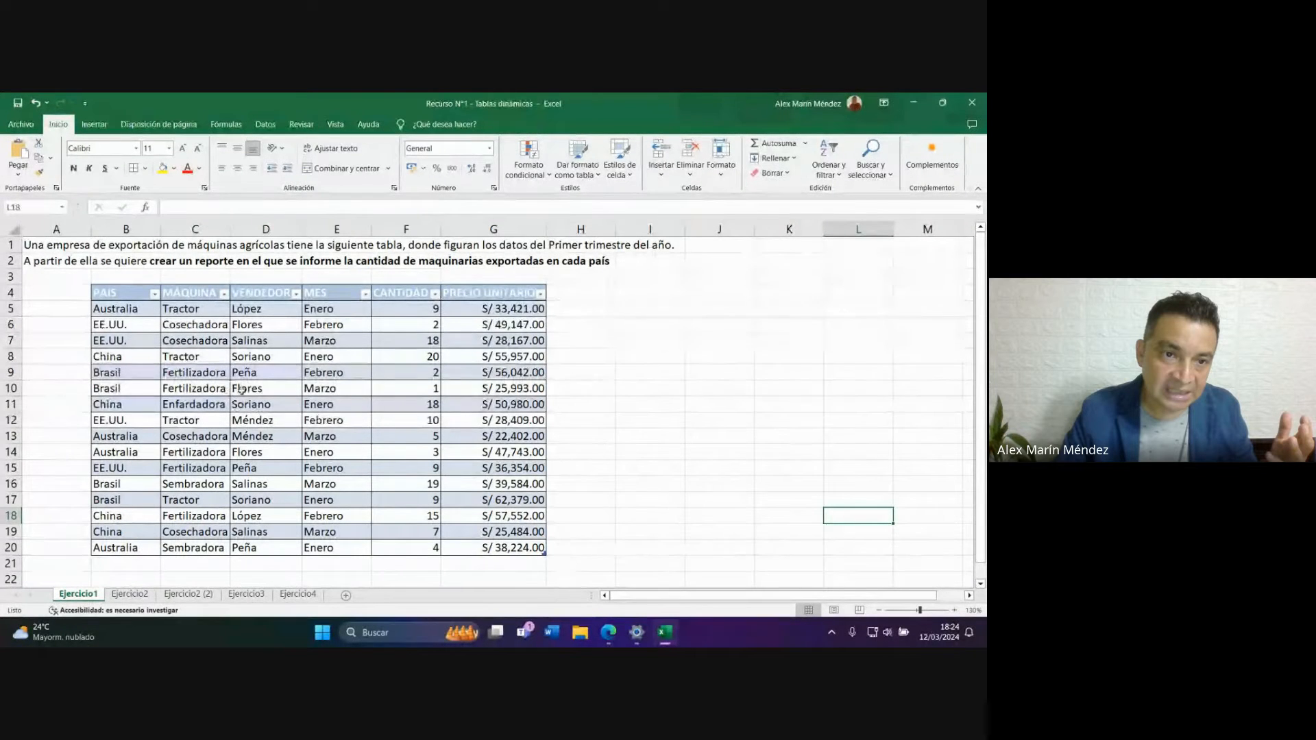
# Select cell D12 in the table and begin entering a new name in Diseño de tabla's Nombre de la tabla box.
pyautogui.click(263, 420)
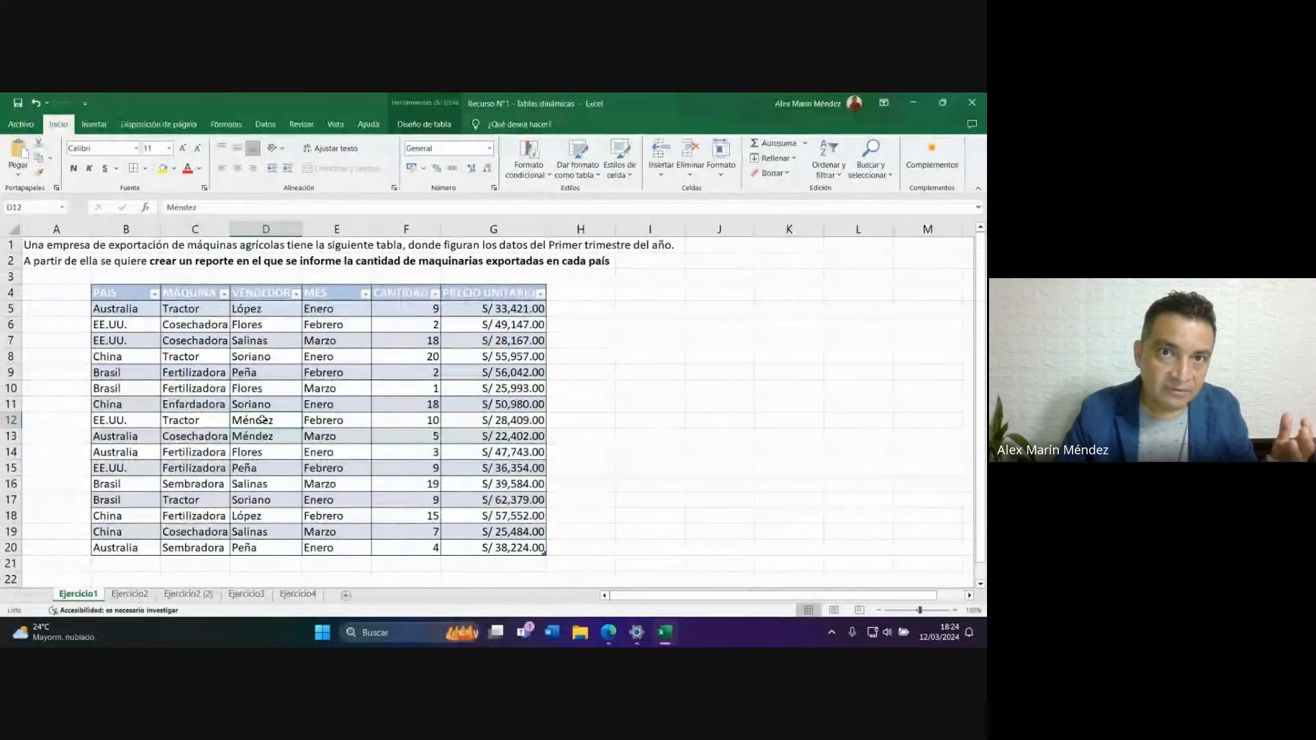
pyautogui.click(419, 124)
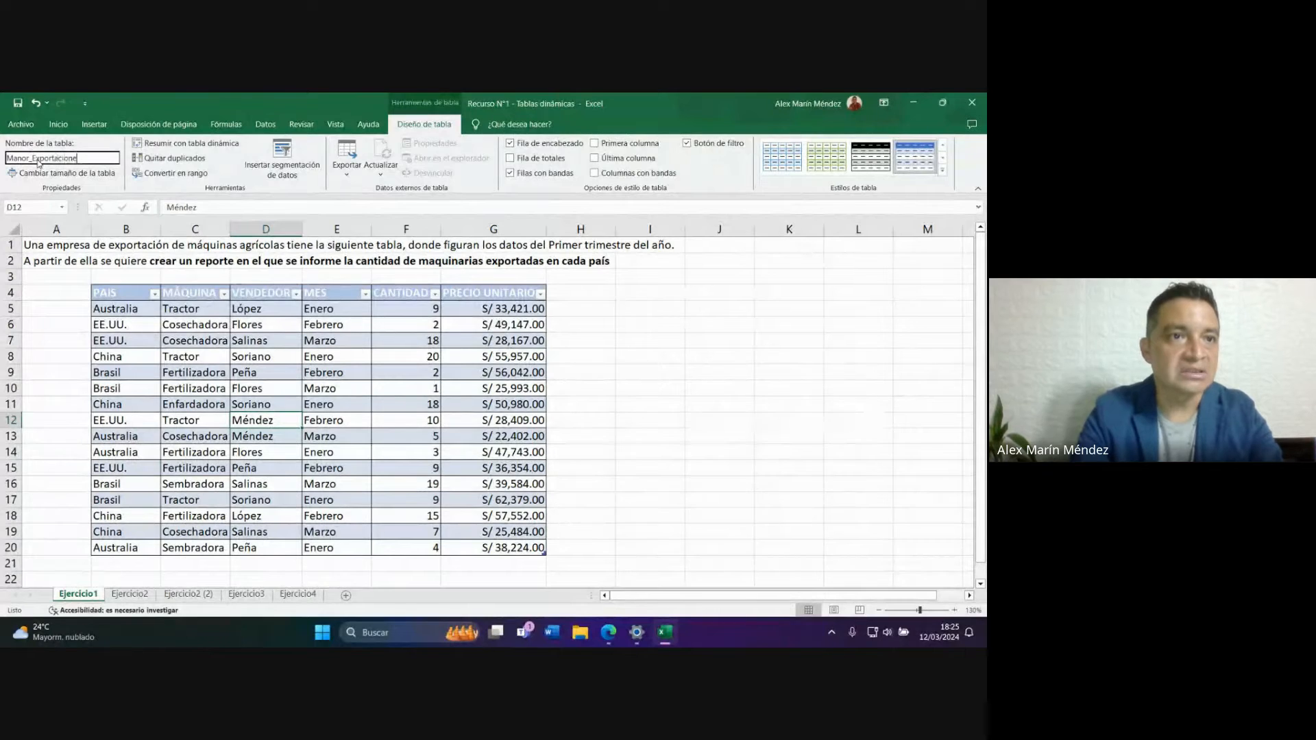
pyautogui.write('s')
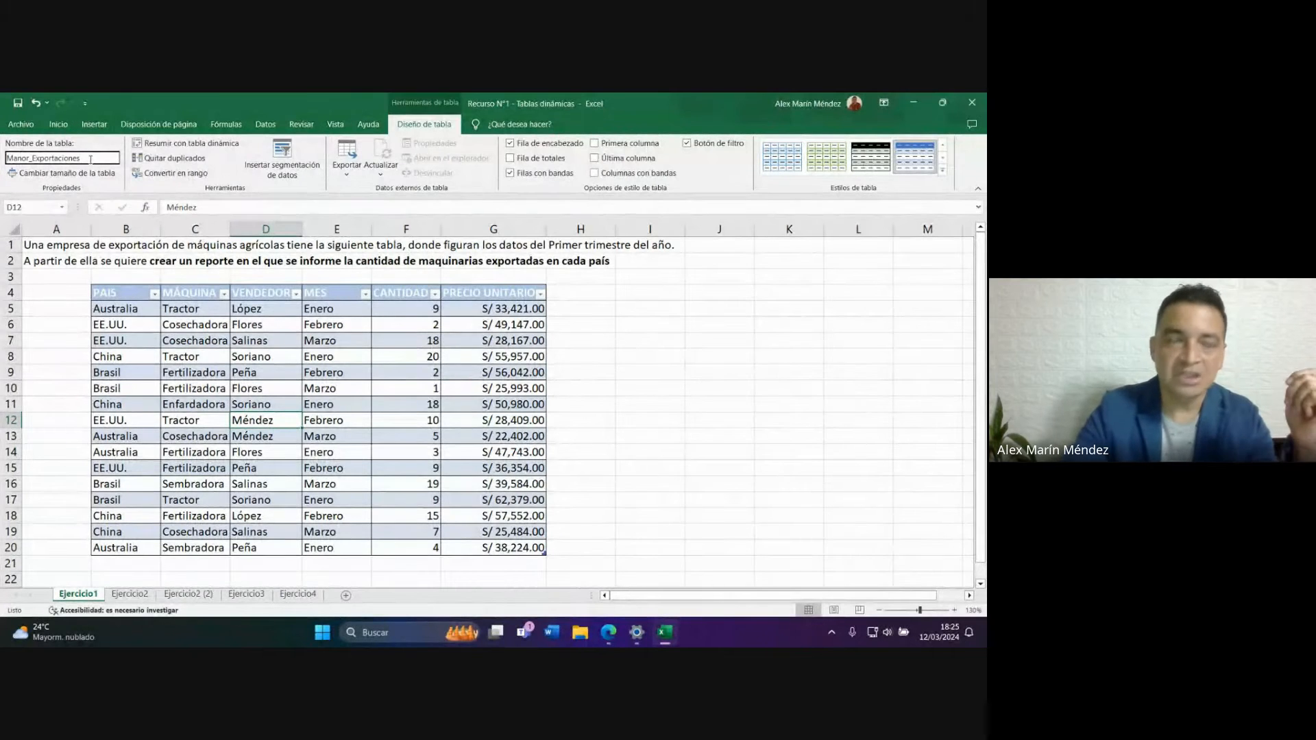
pyautogui.click(588, 325)
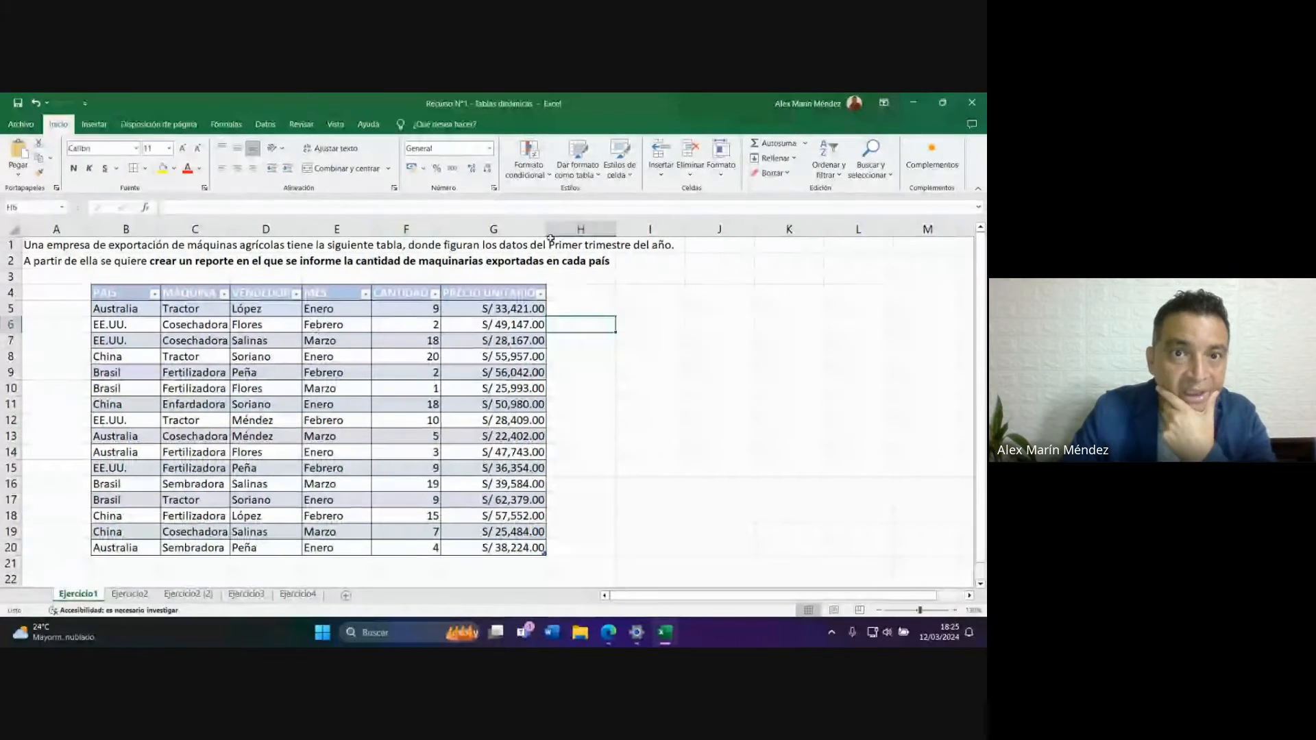
pyautogui.click(774, 448)
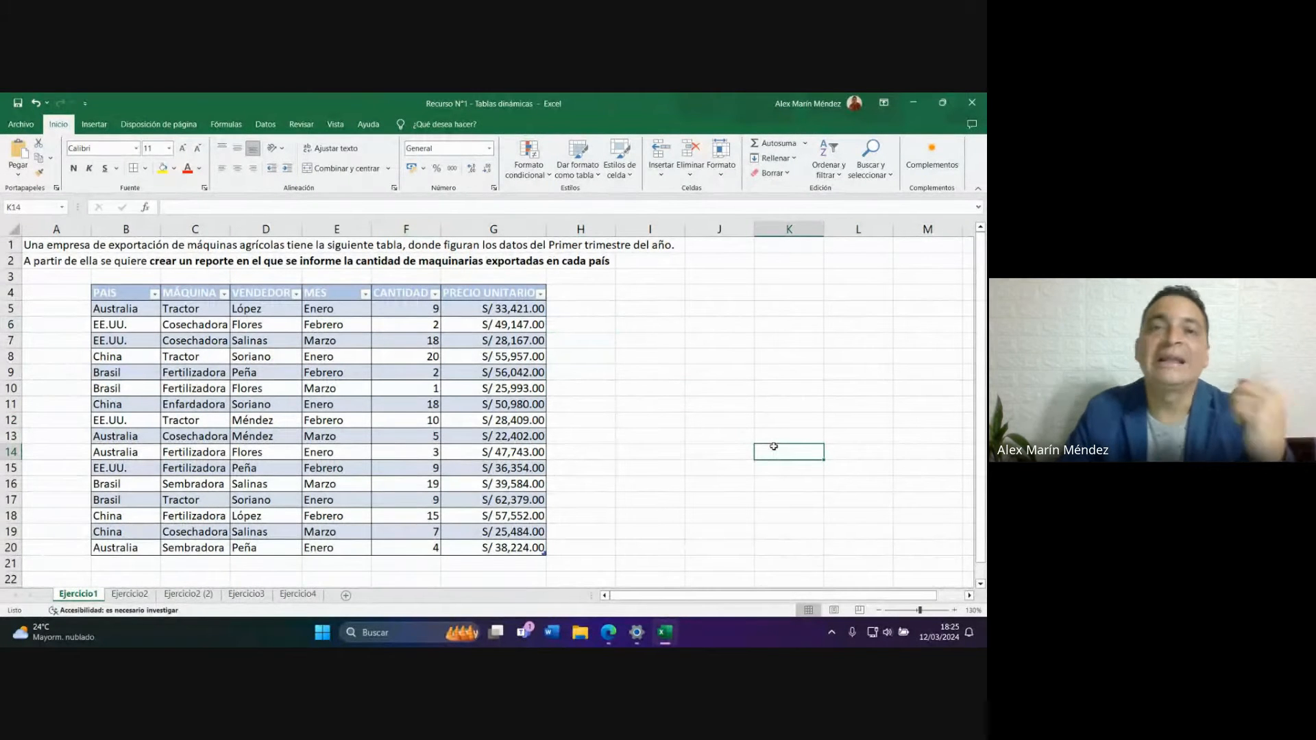
pyautogui.click(316, 437)
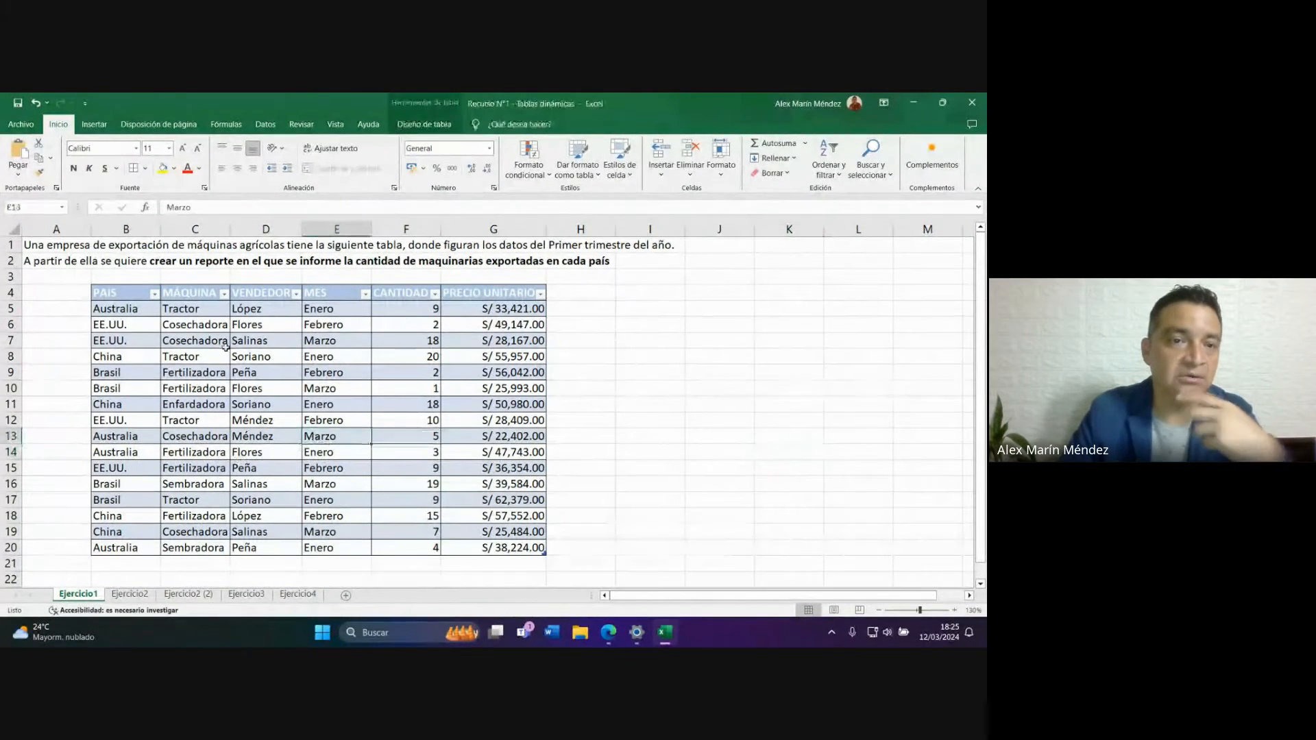
pyautogui.click(421, 125)
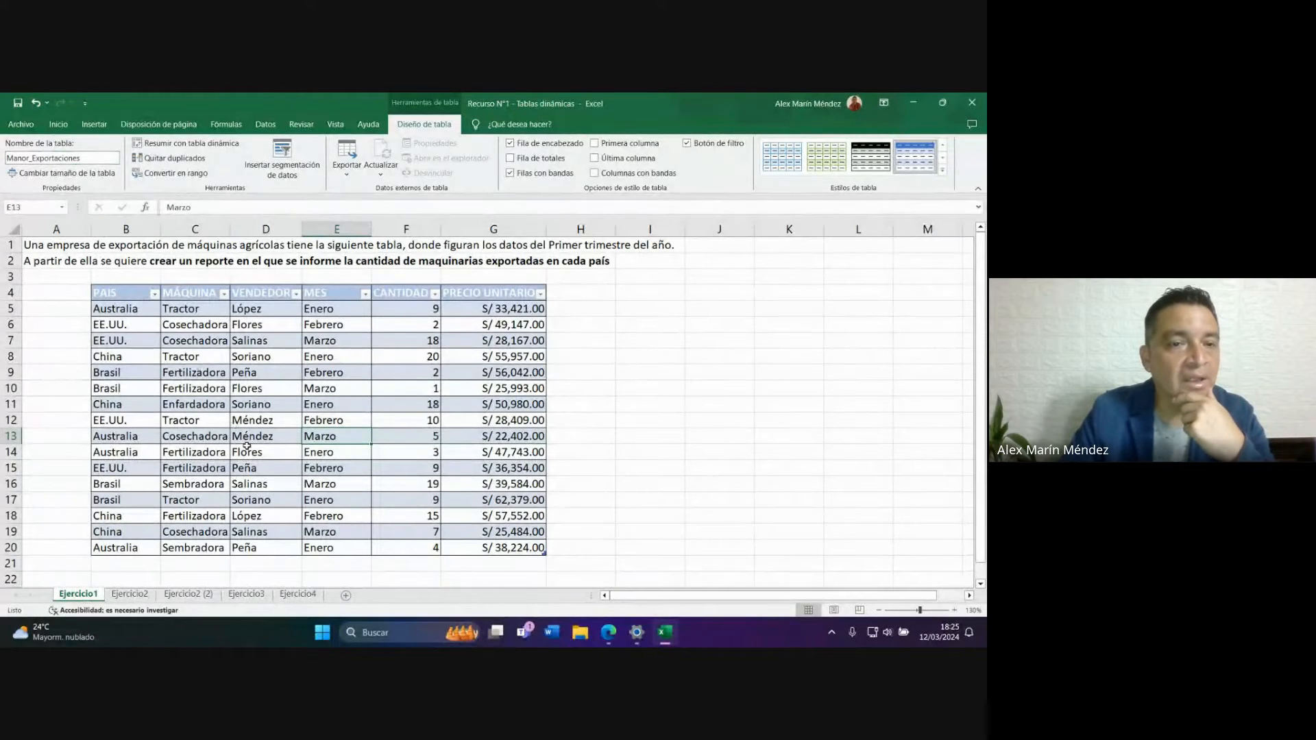
pyautogui.click(727, 357)
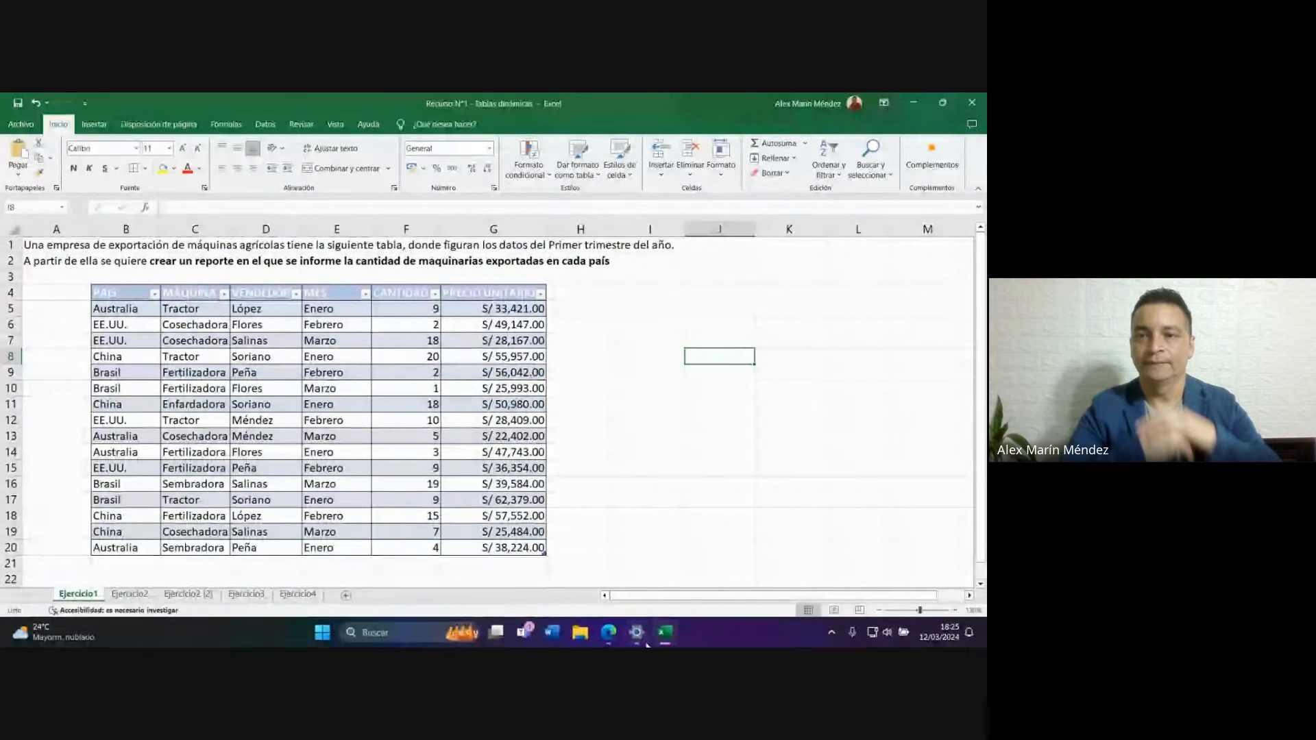
# Switch briefly to the Google Meet call, then return to the Excel exports workbook.
pyautogui.moveTo(609, 632)
pyautogui.click(671, 548)
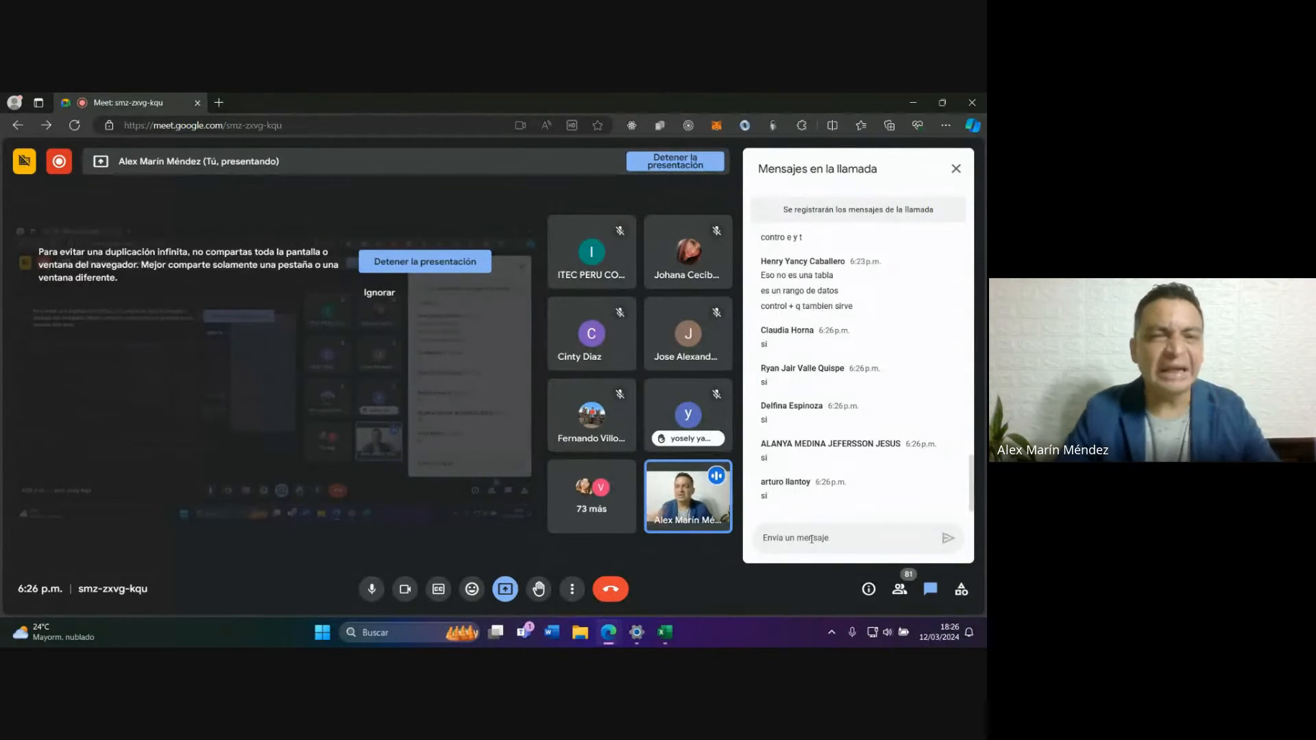
pyautogui.click(665, 632)
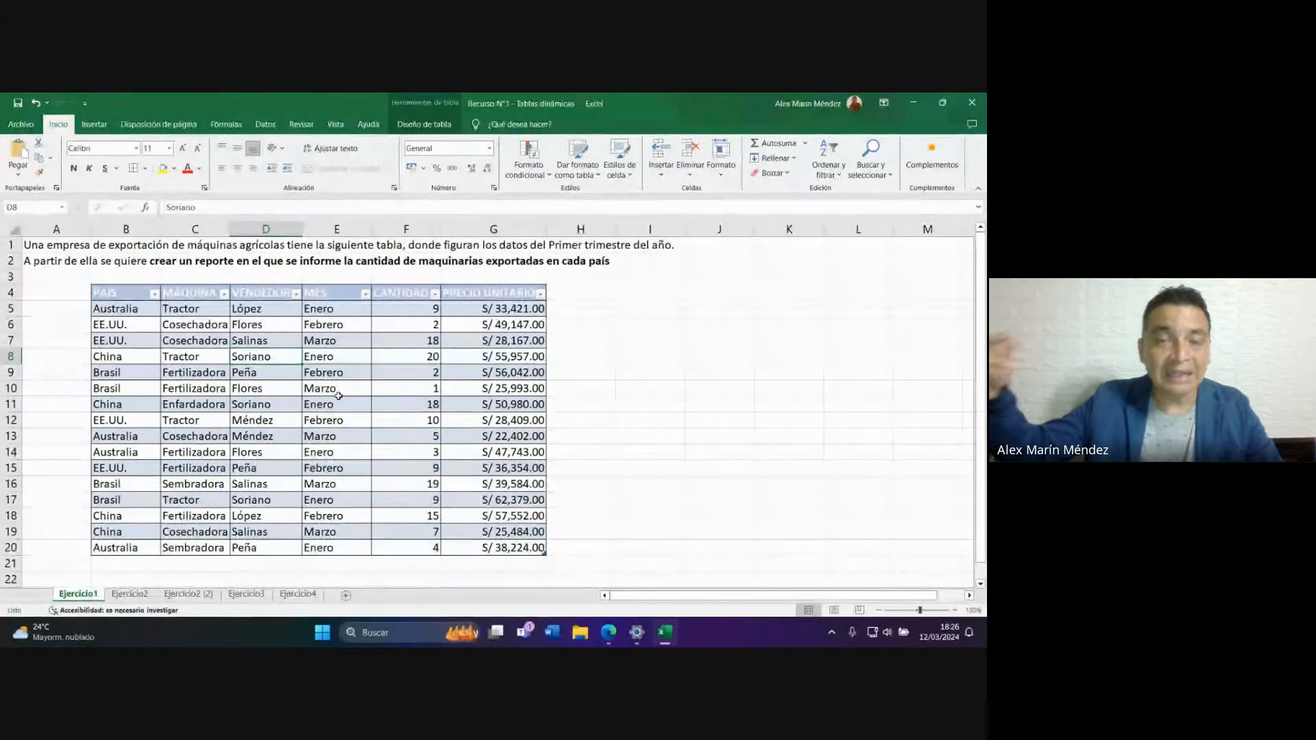
pyautogui.click(732, 330)
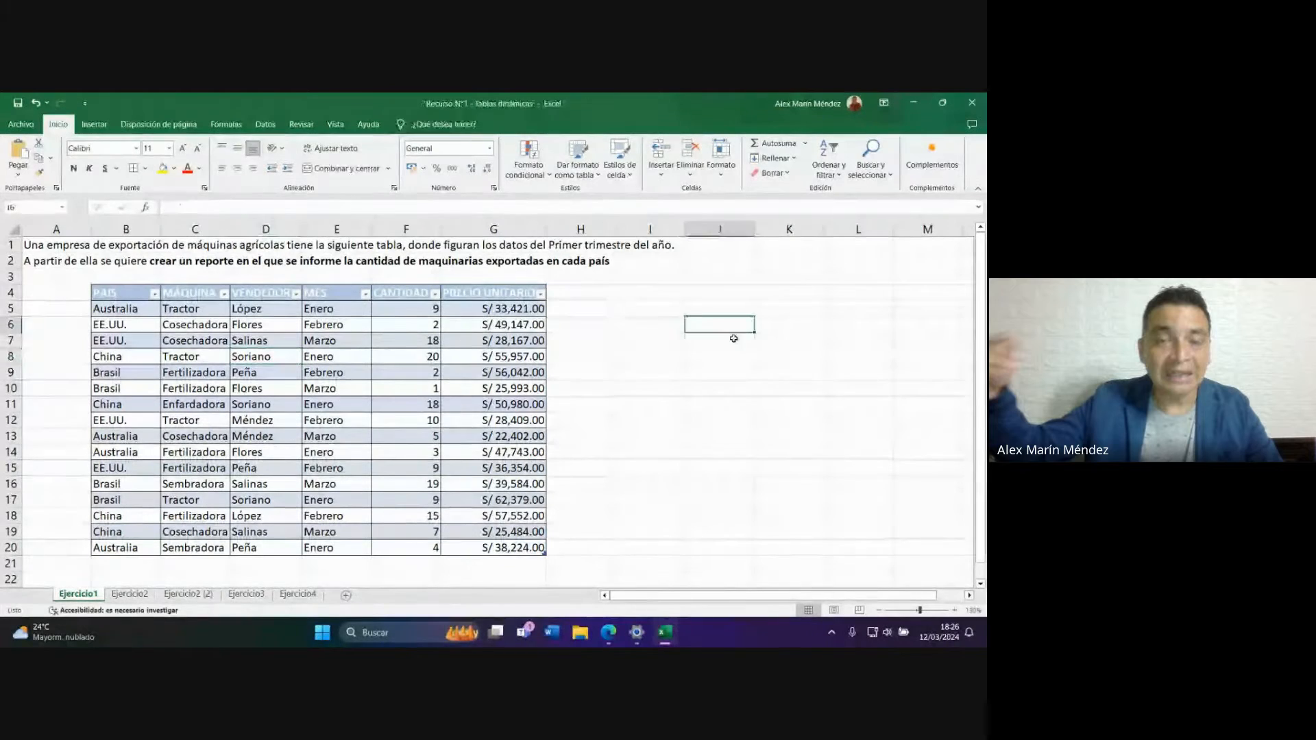
pyautogui.click(276, 374)
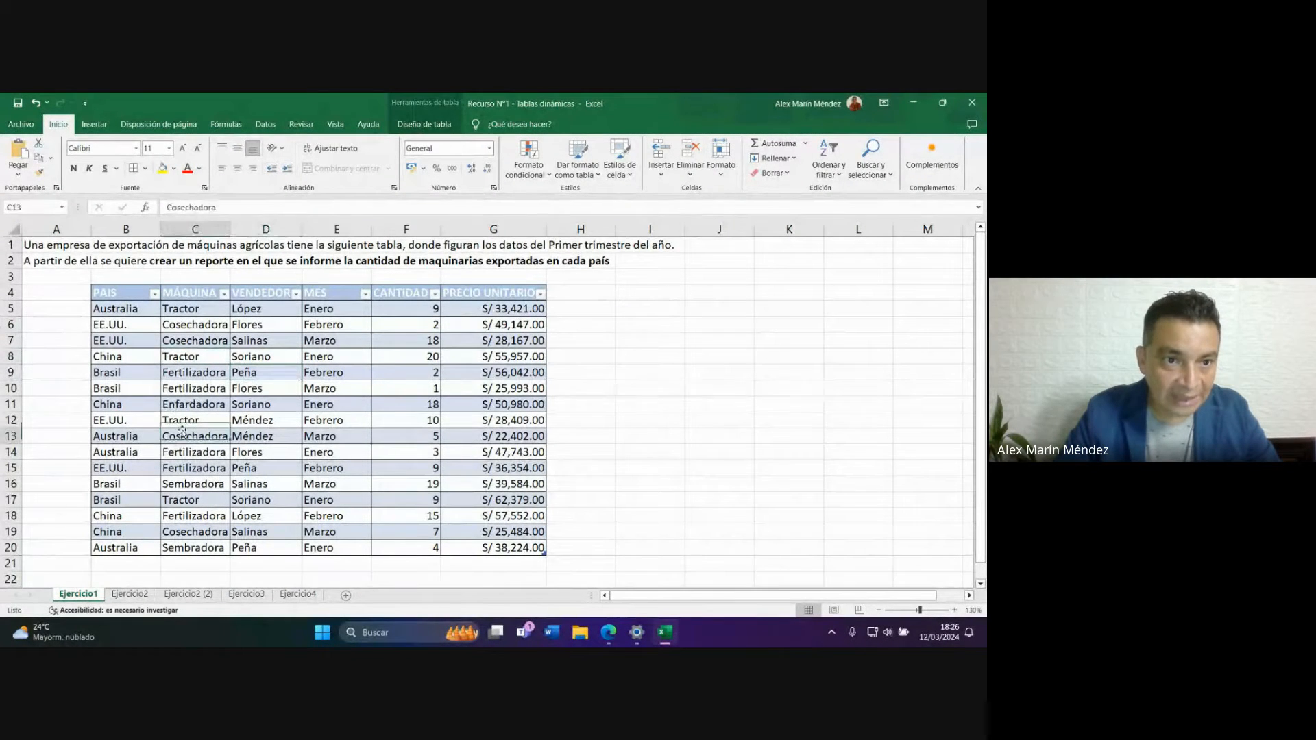
pyautogui.click(393, 405)
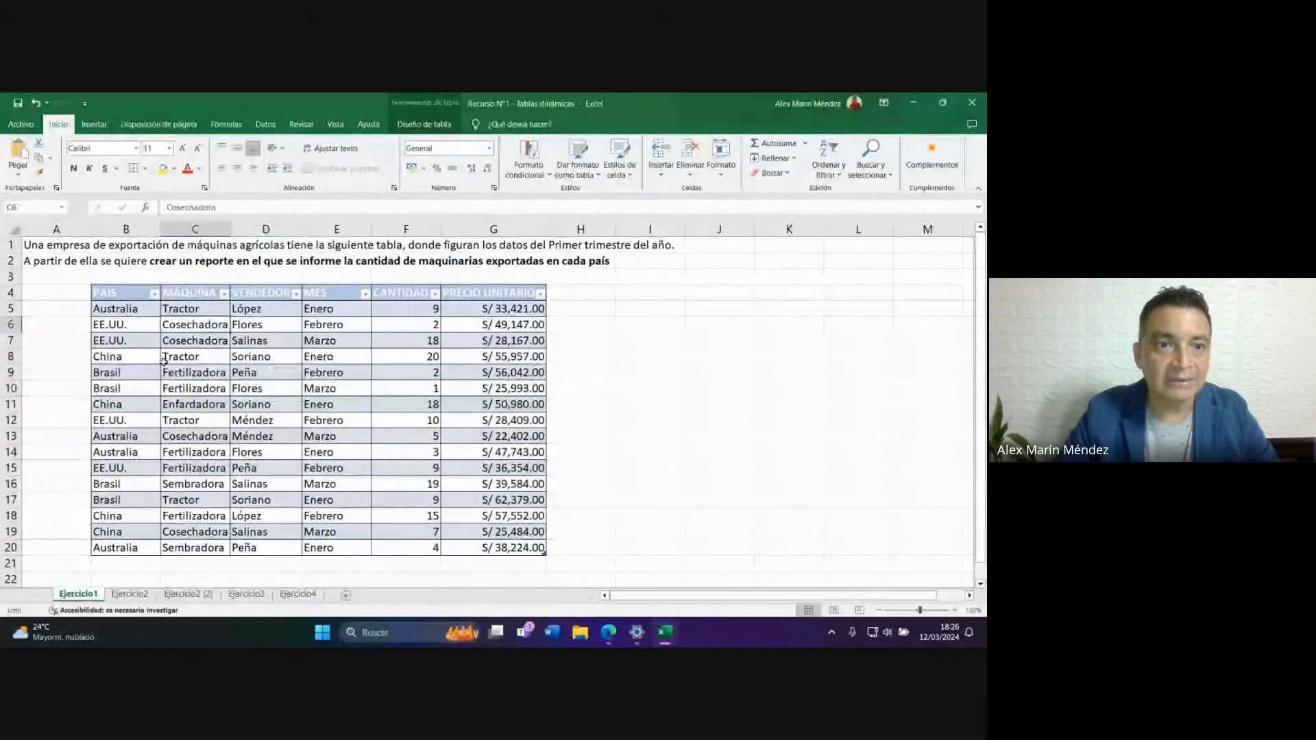
pyautogui.click(120, 373)
pyautogui.click(260, 421)
pyautogui.click(268, 374)
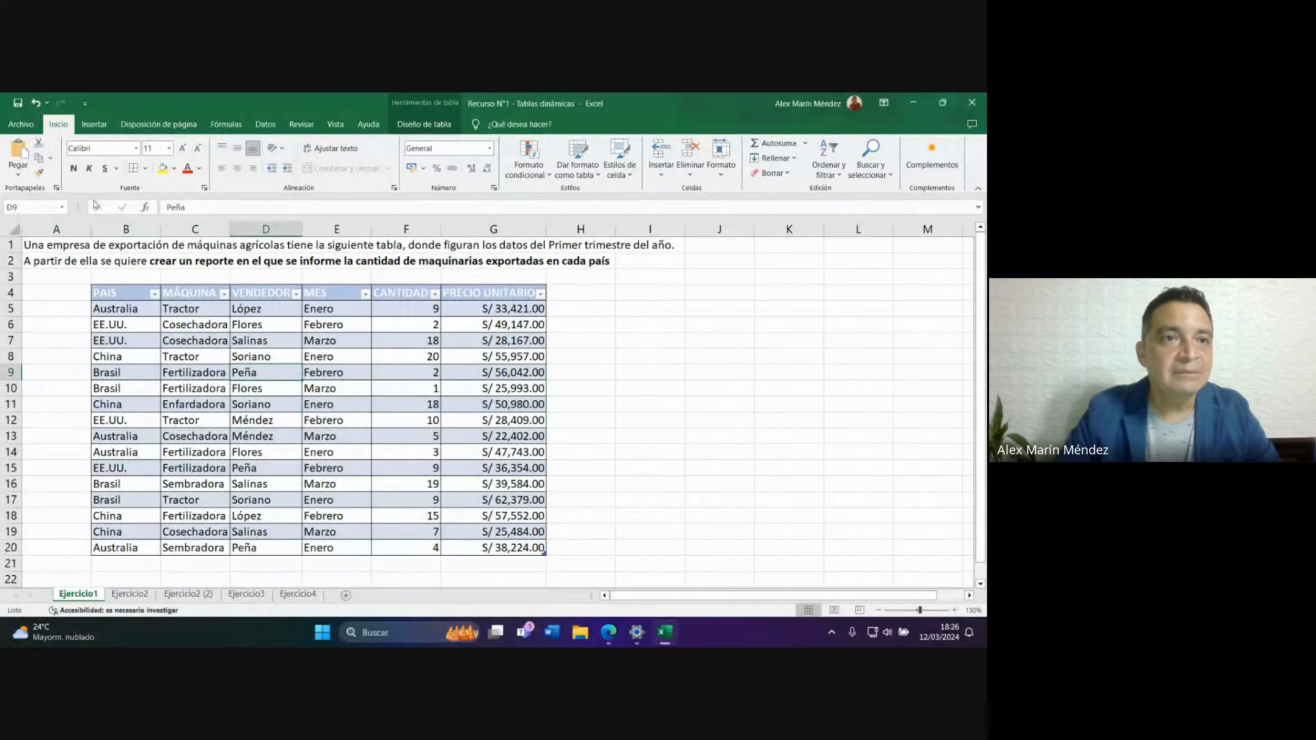
pyautogui.click(95, 125)
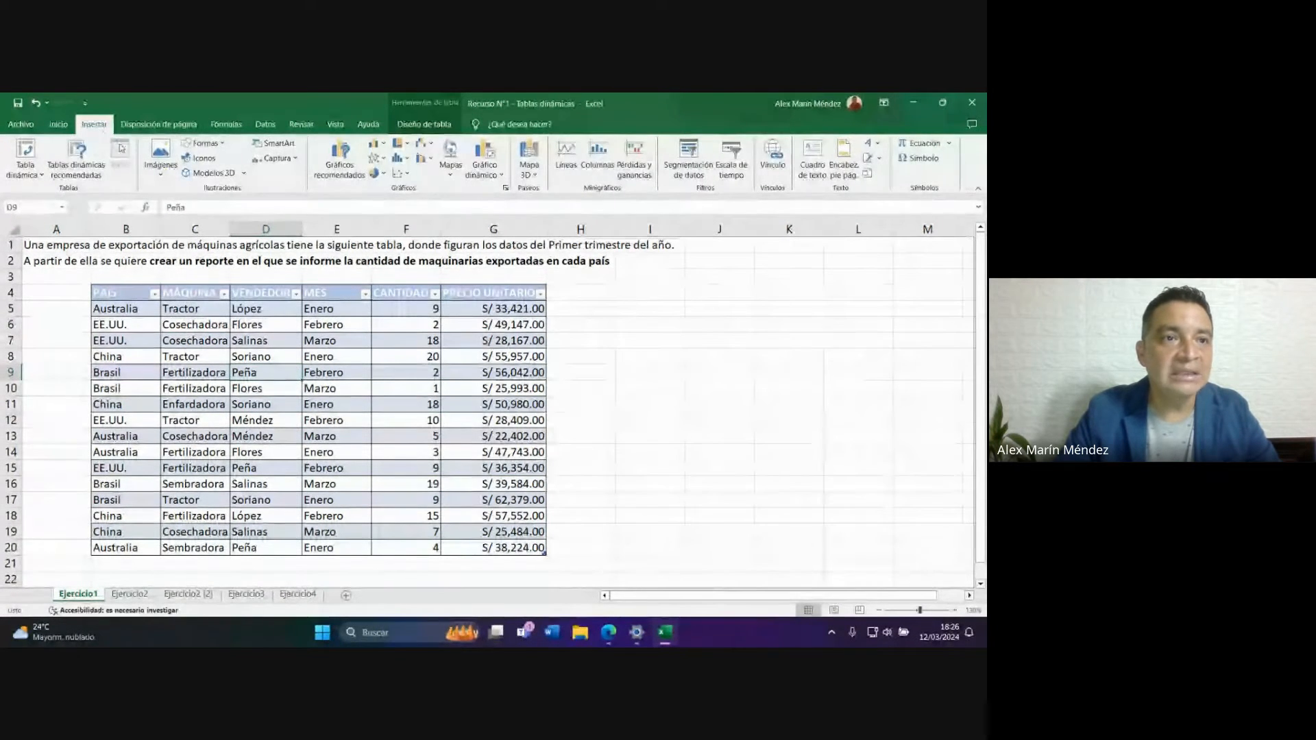
pyautogui.click(27, 153)
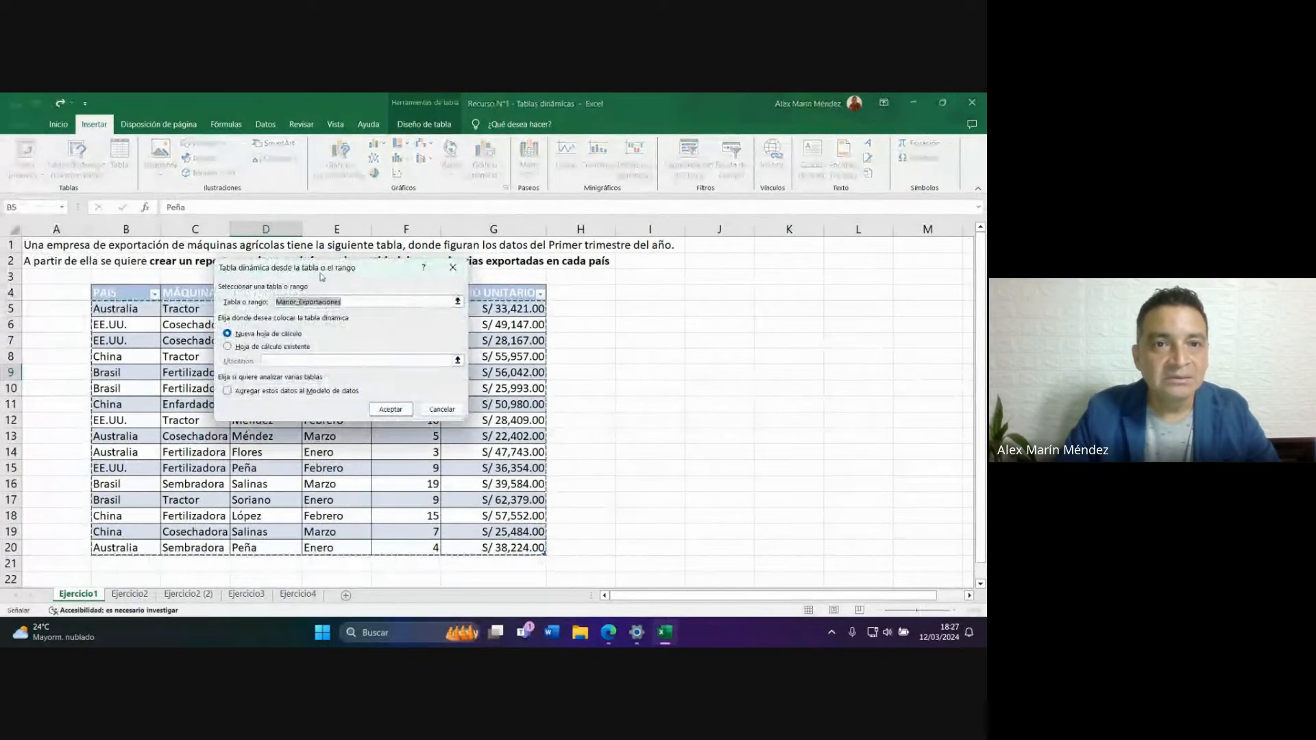
pyautogui.moveTo(322, 276); pyautogui.dragTo(370, 348)
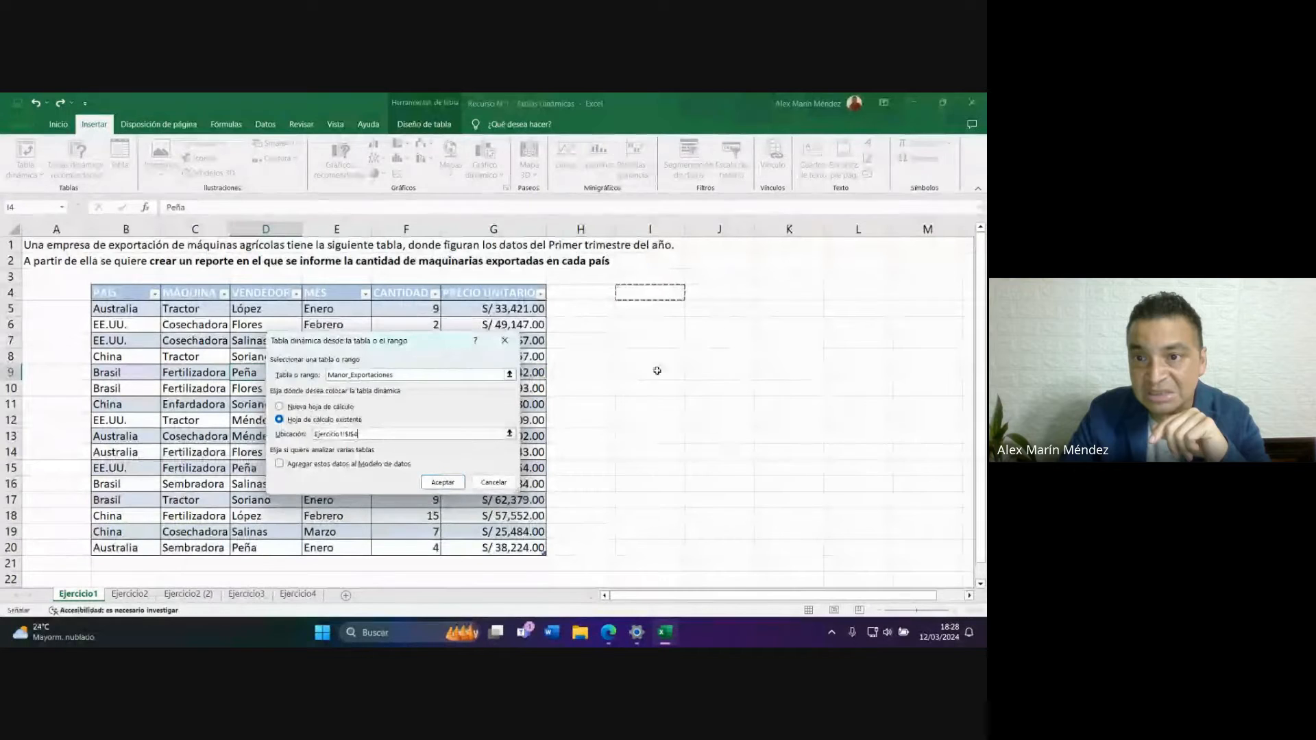
pyautogui.click(495, 482)
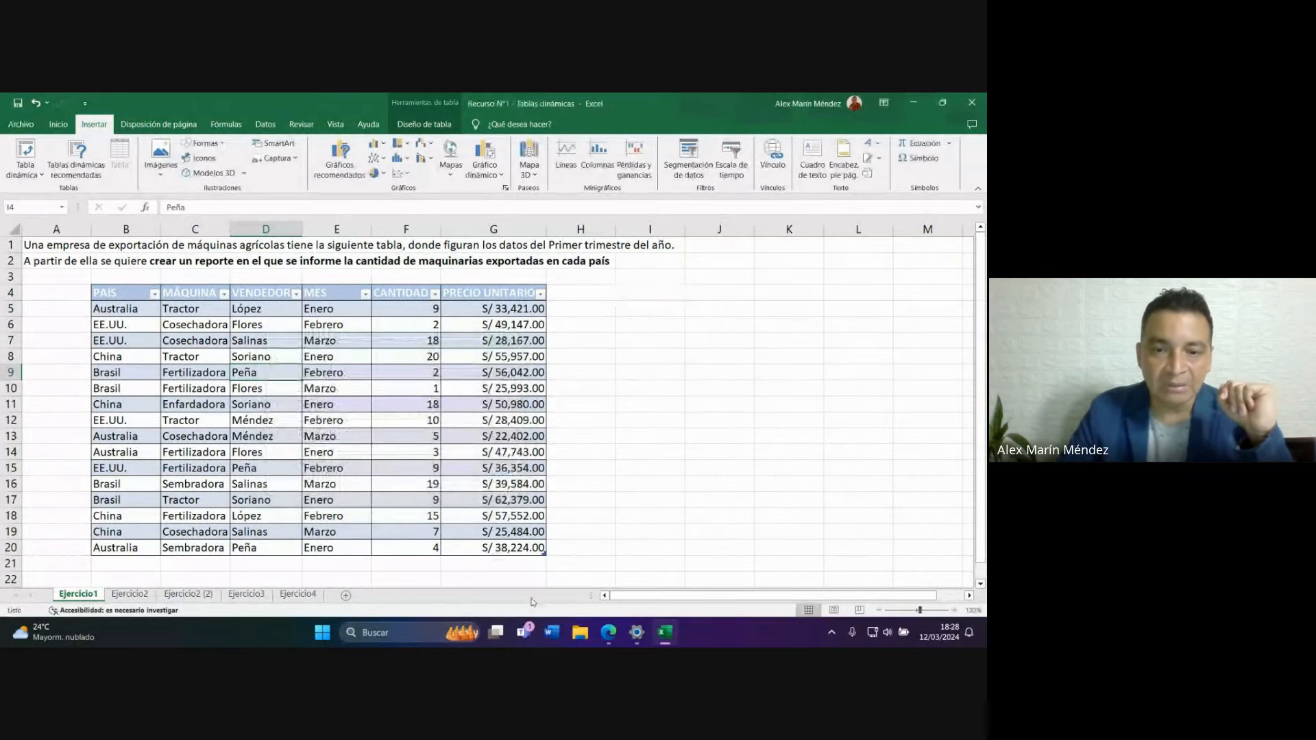
# Bring the Google Meet call forward from the taskbar, then switch back to the Excel workbook.
pyautogui.moveTo(609, 632)
pyautogui.click(552, 583)
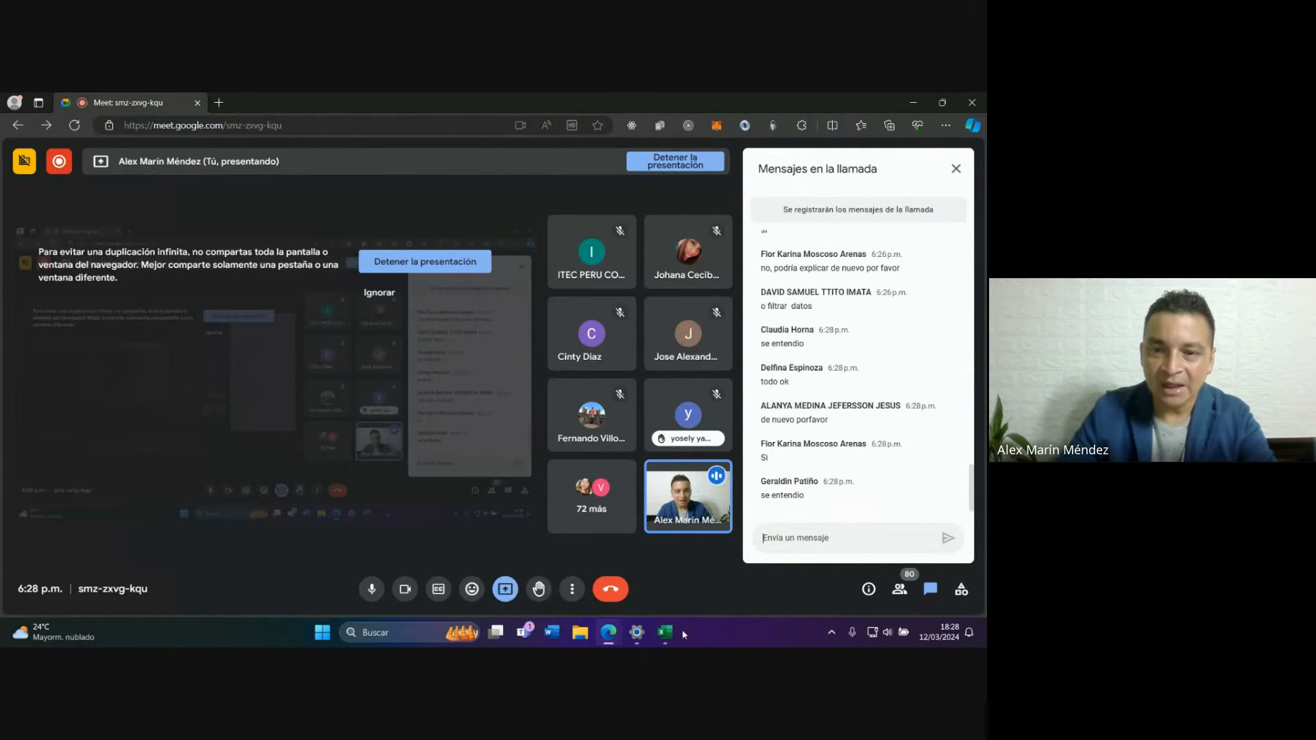
pyautogui.click(665, 634)
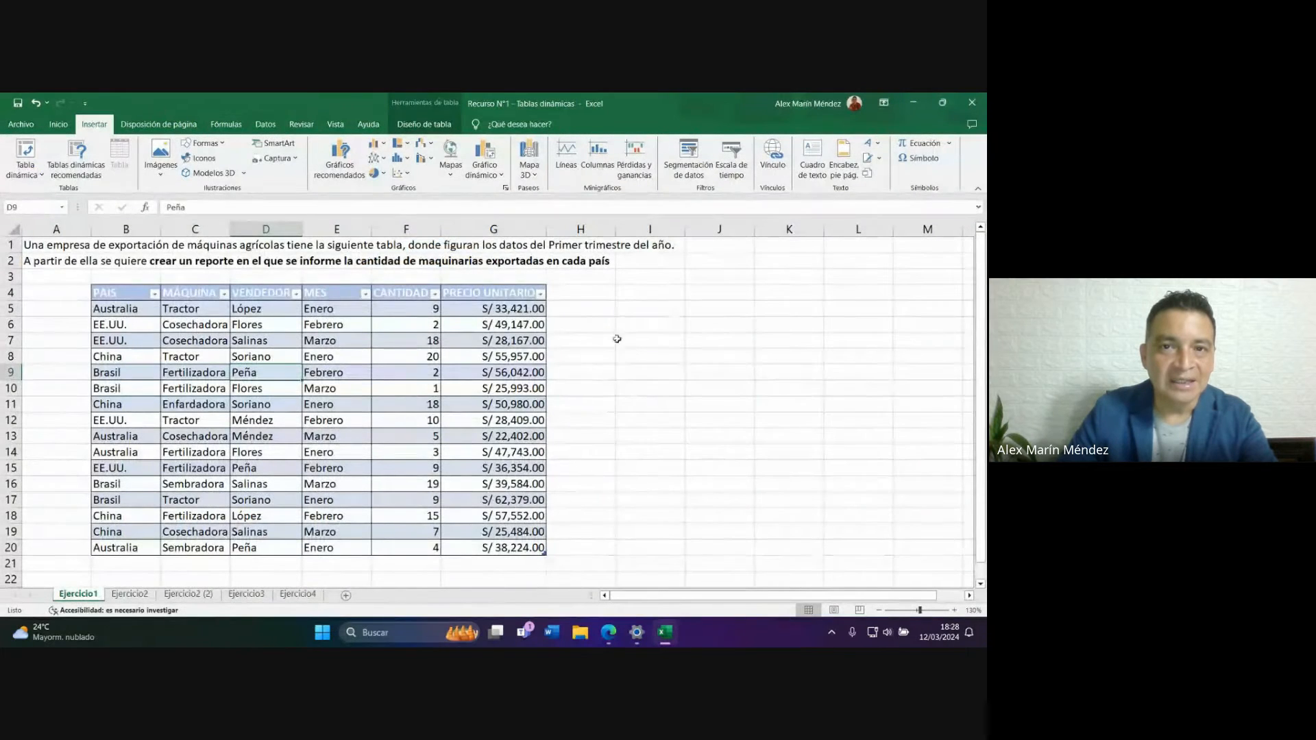
# Undo the table conversion with Ctrl+Z so B4:G20 is a plain range again.
pyautogui.click(603, 343)
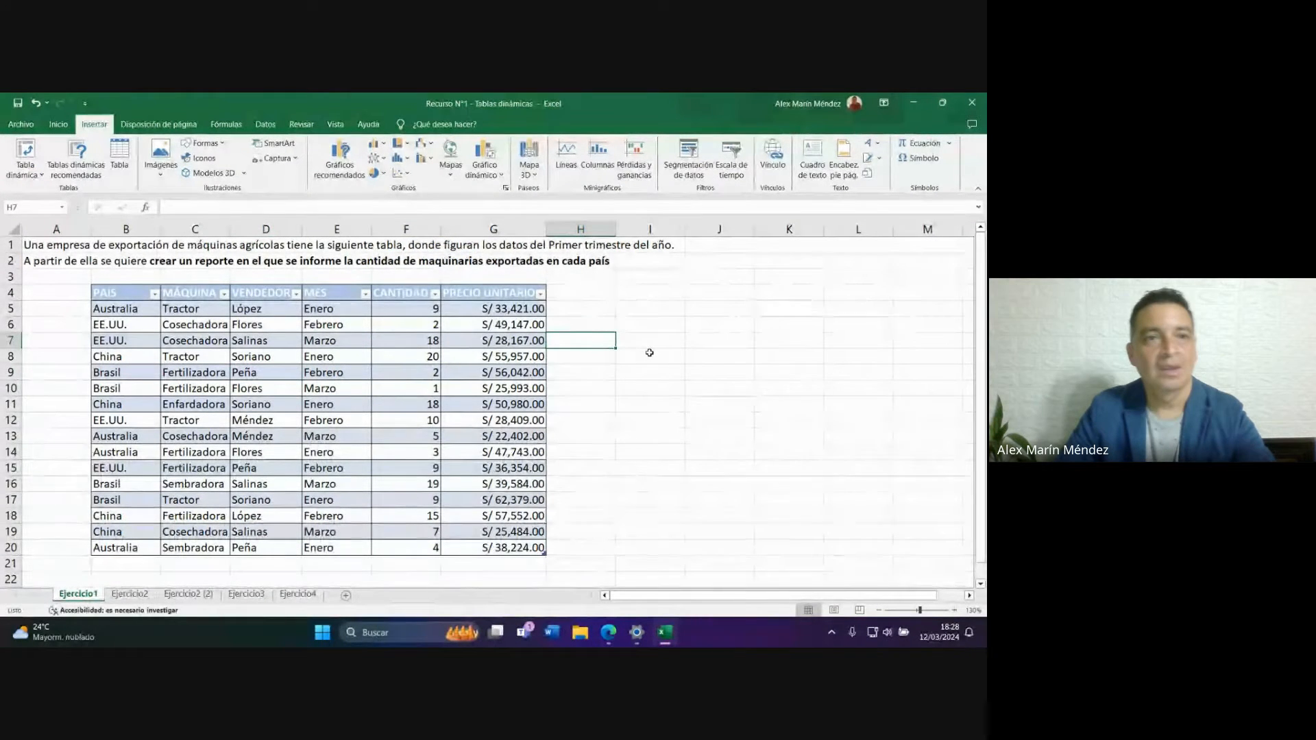
pyautogui.hotkey('ctrl', 'z')
pyautogui.hotkey('ctrl', 'z')
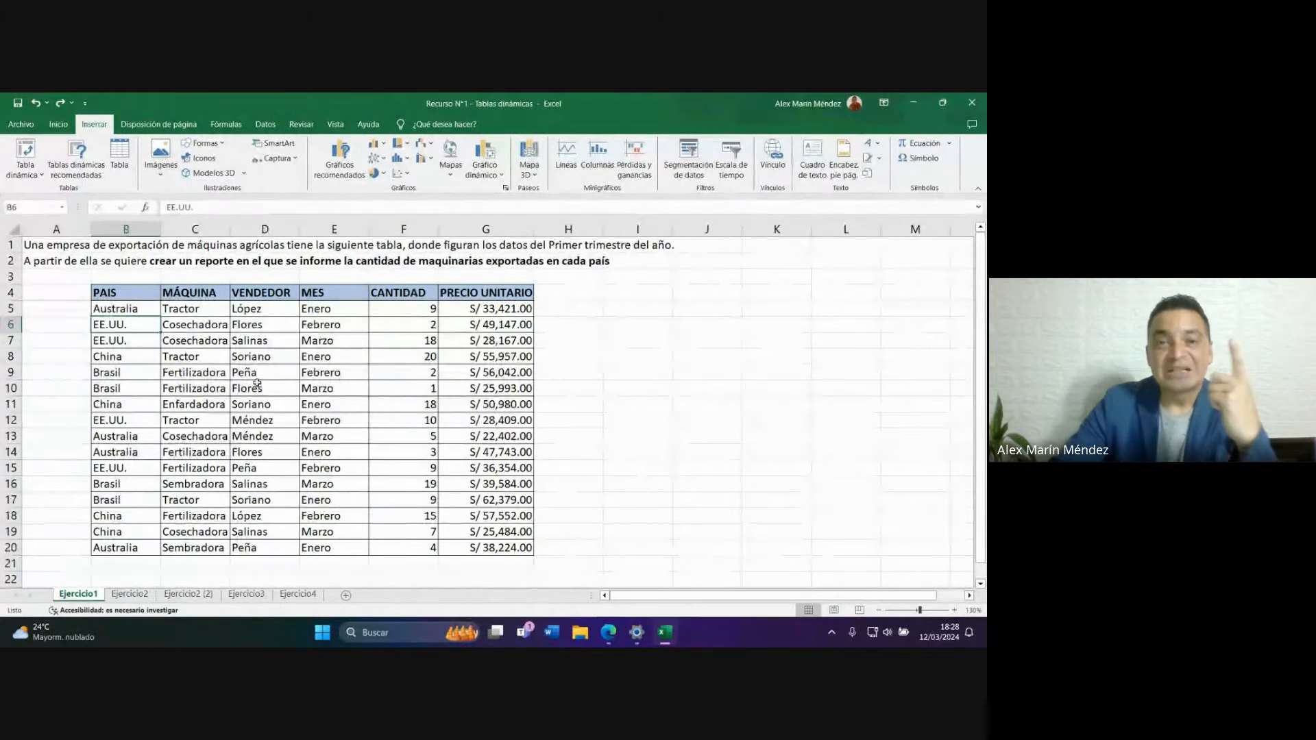
pyautogui.moveTo(141, 296); pyautogui.dragTo(494, 542)
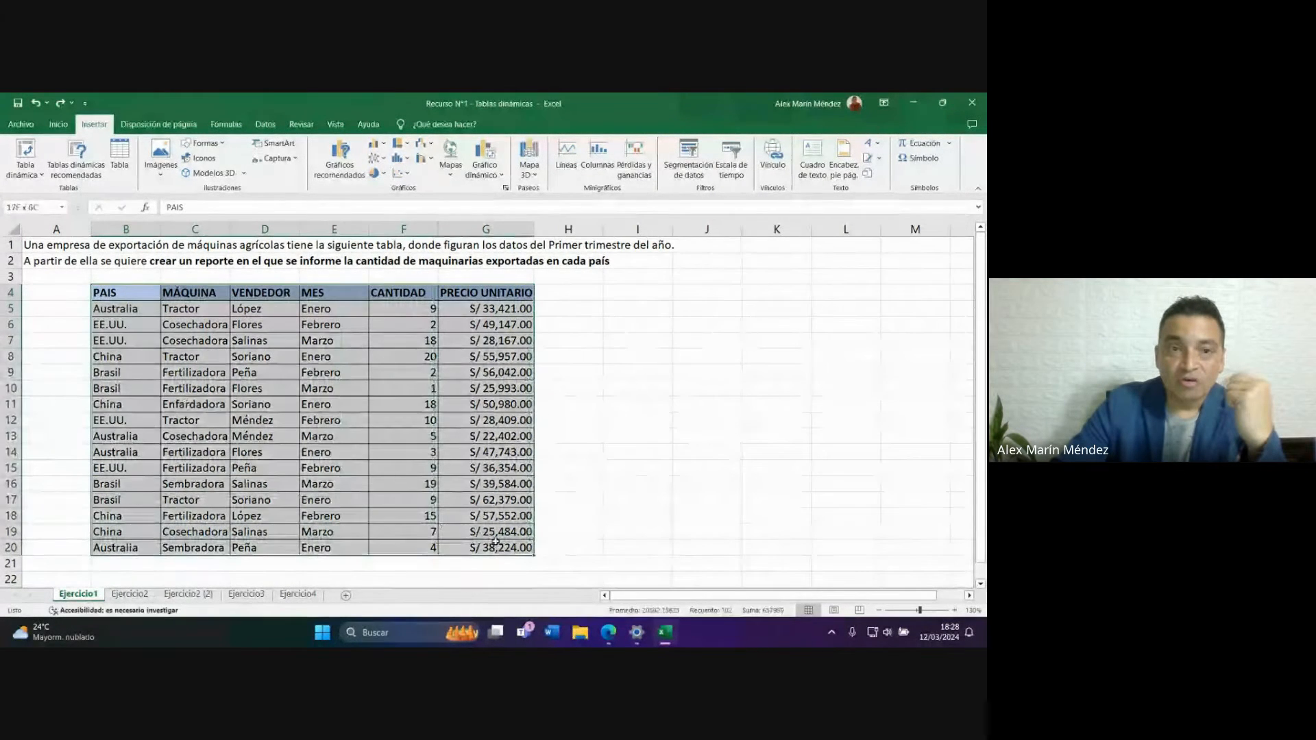
pyautogui.click(640, 309)
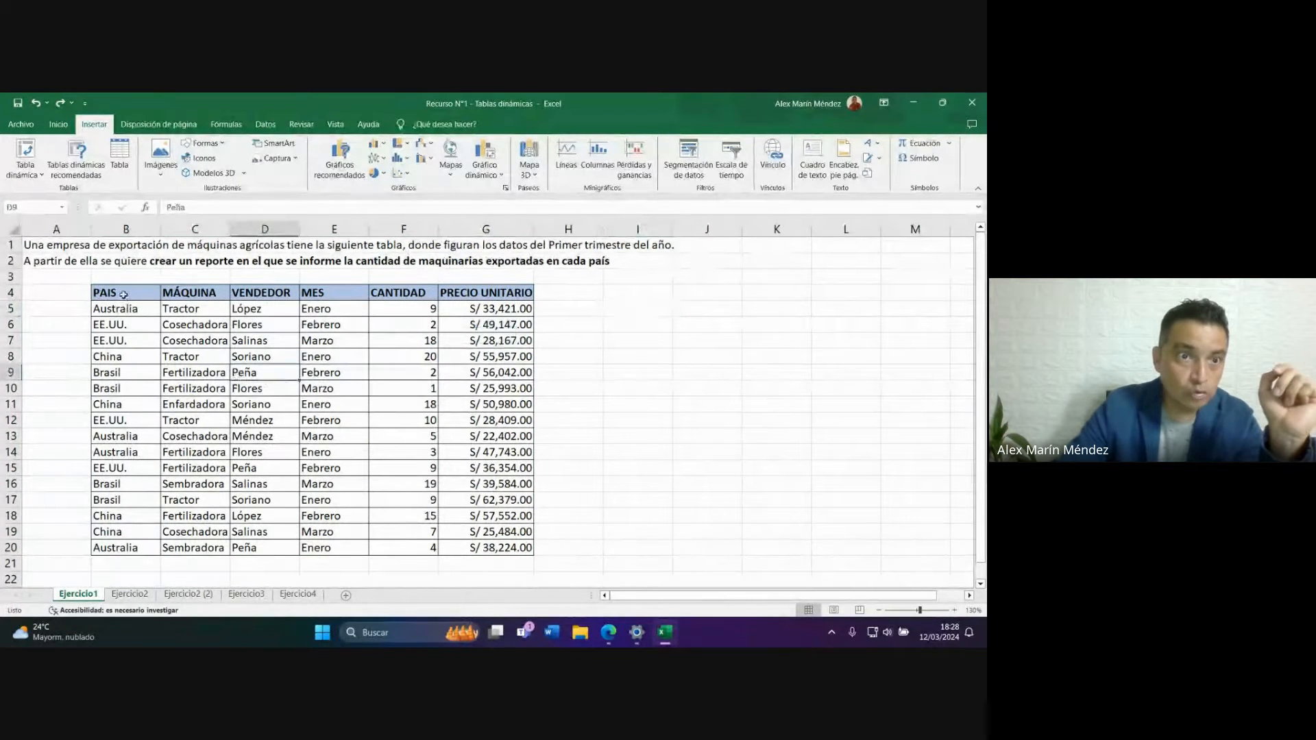
# Select the block from the PAIS header to E17, then click through data cells, ending on D12.
pyautogui.moveTo(127, 296); pyautogui.dragTo(486, 548)
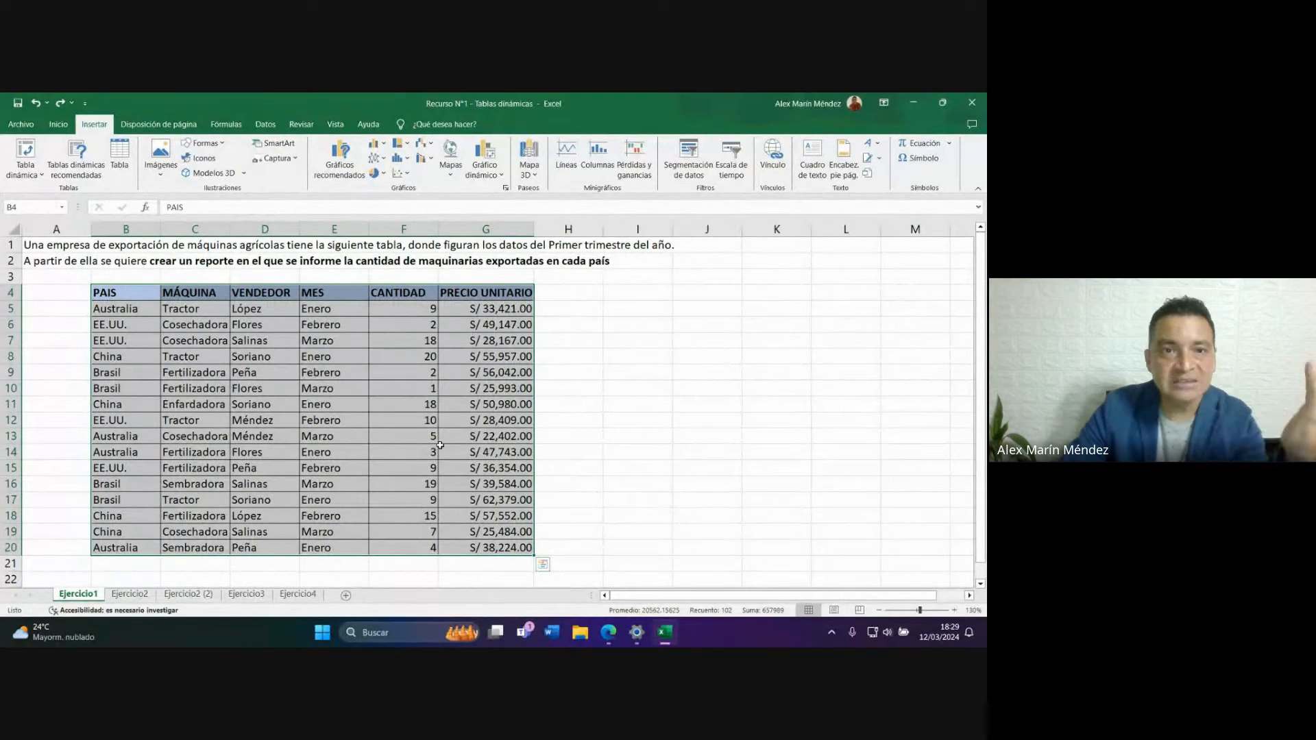
pyautogui.click(591, 404)
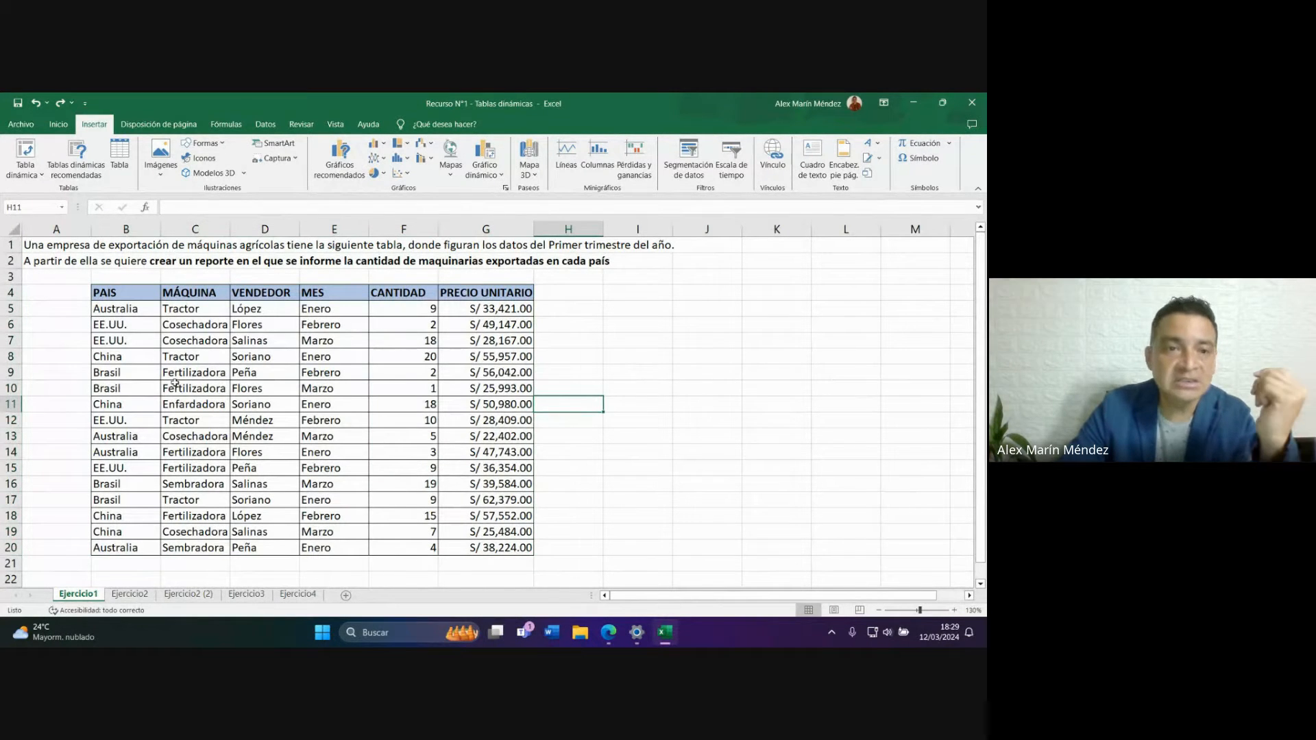
pyautogui.click(235, 375)
pyautogui.click(150, 336)
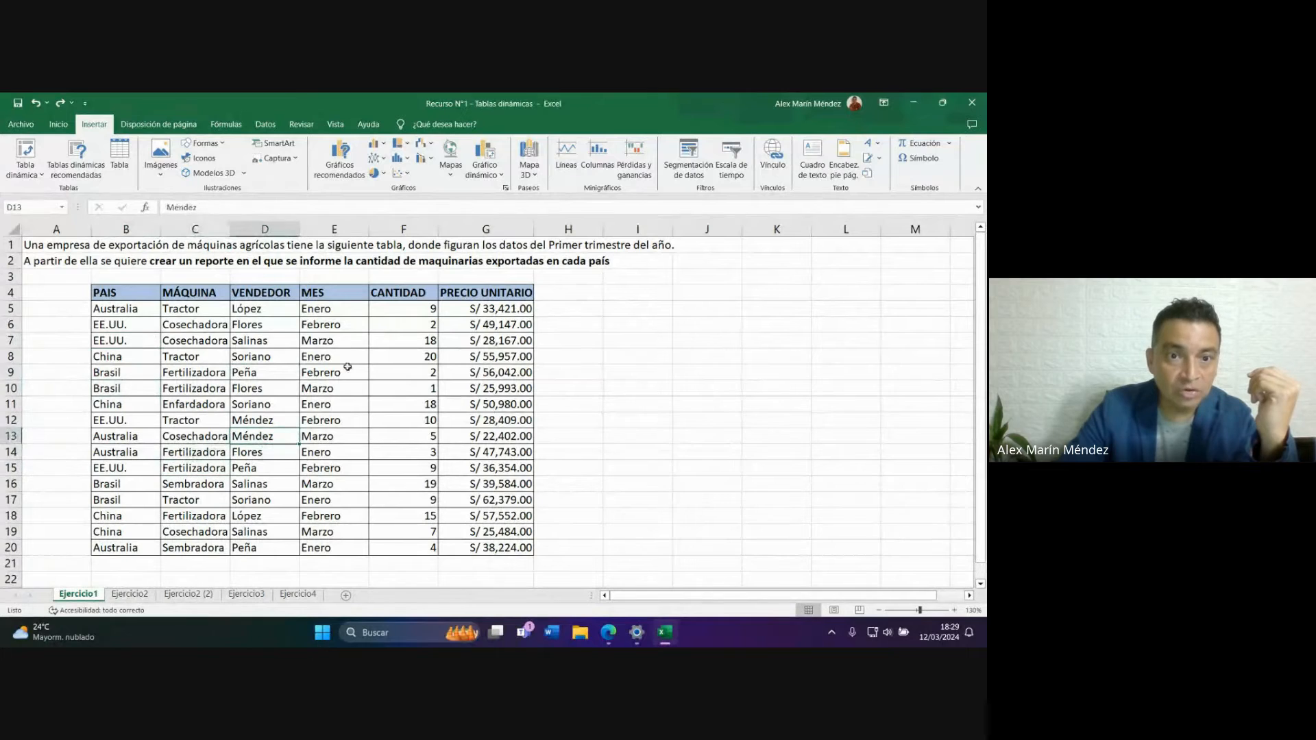
pyautogui.click(211, 517)
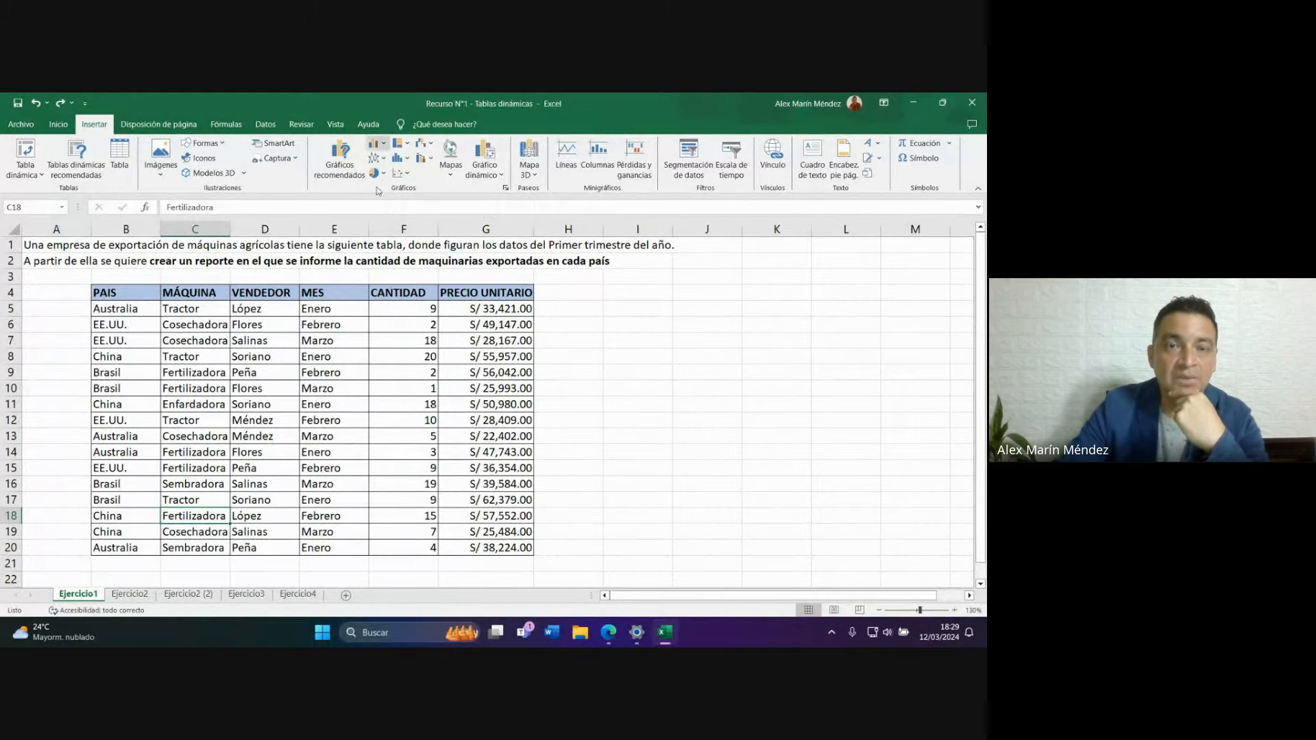
pyautogui.click(334, 356)
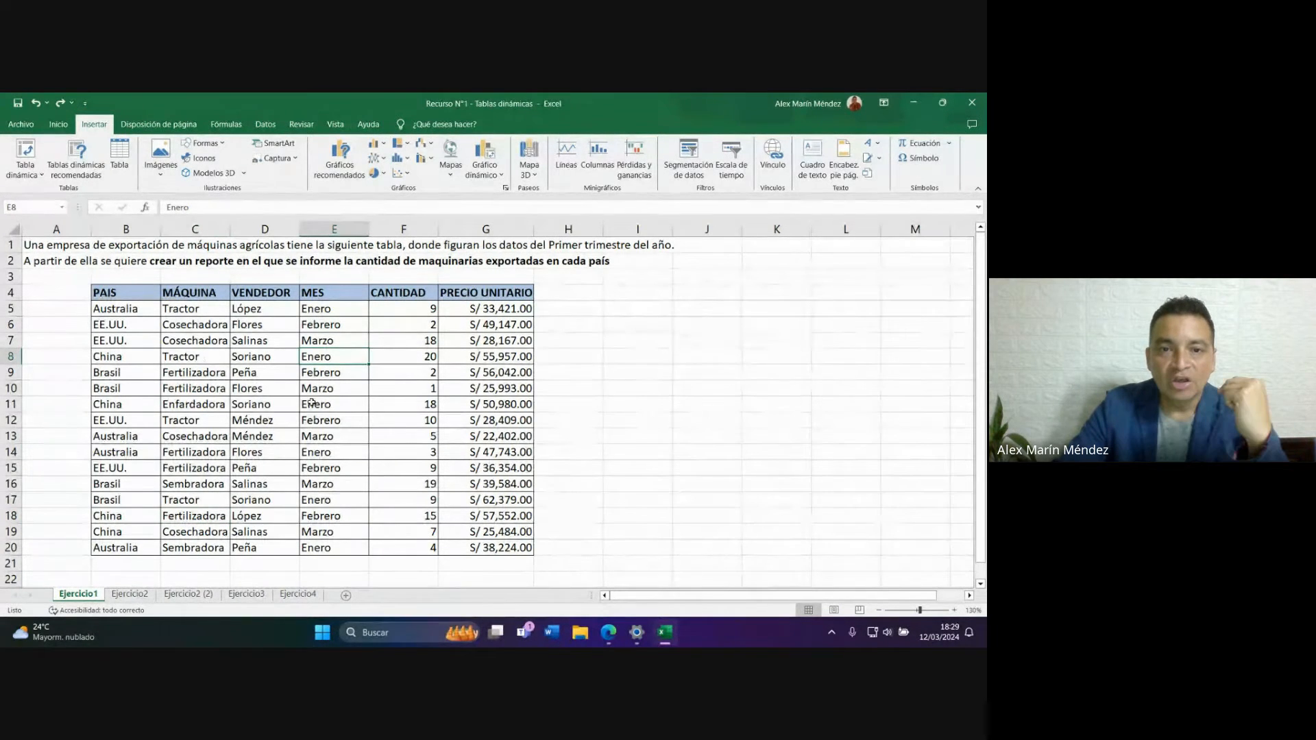
pyautogui.click(195, 392)
pyautogui.click(237, 499)
pyautogui.click(332, 484)
pyautogui.click(343, 389)
pyautogui.click(260, 357)
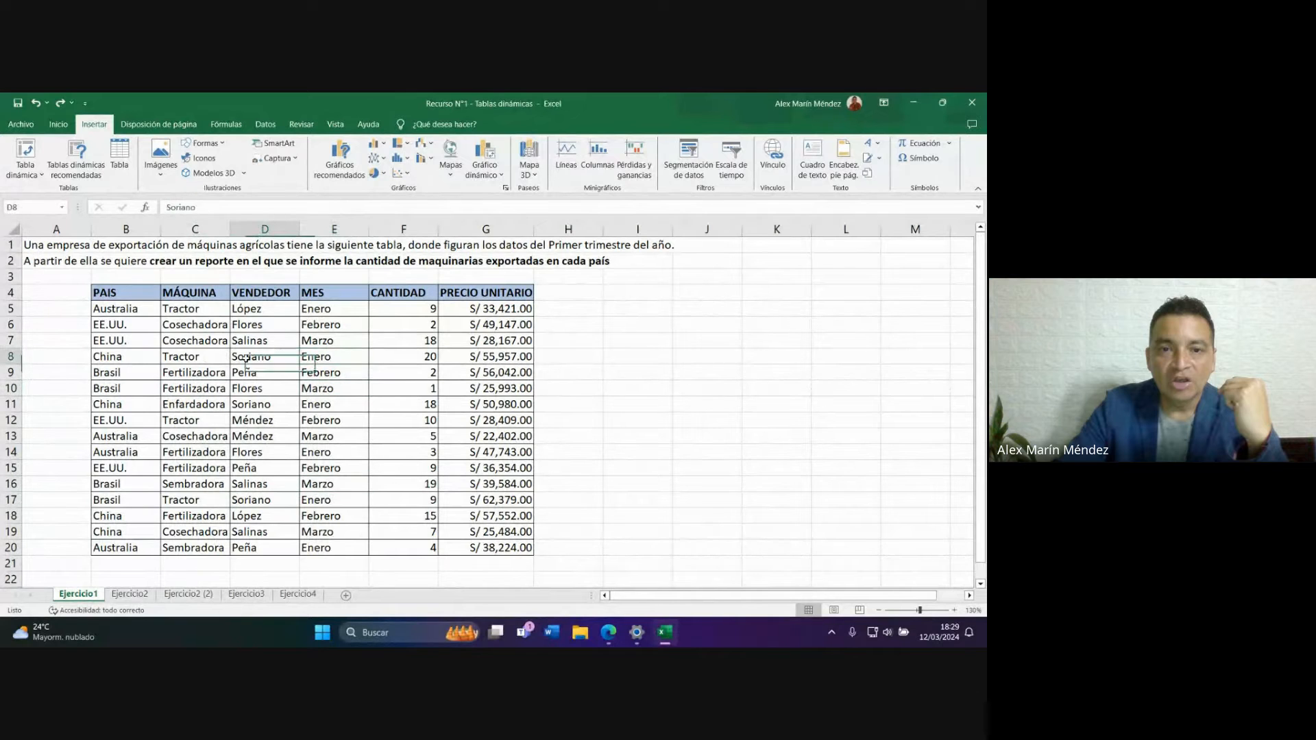
pyautogui.click(249, 421)
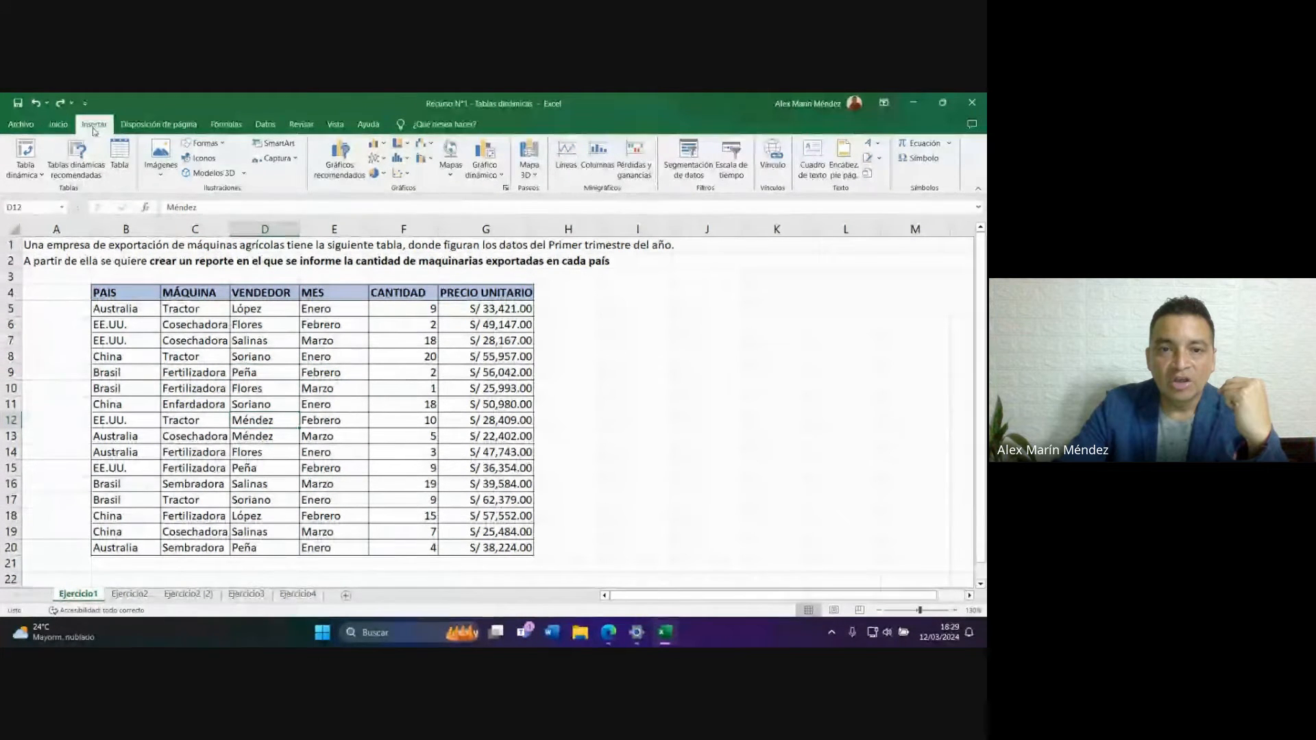
# Convert B4:G20 back into a table and name it Manor_Exportaciones.
pyautogui.click(123, 164)
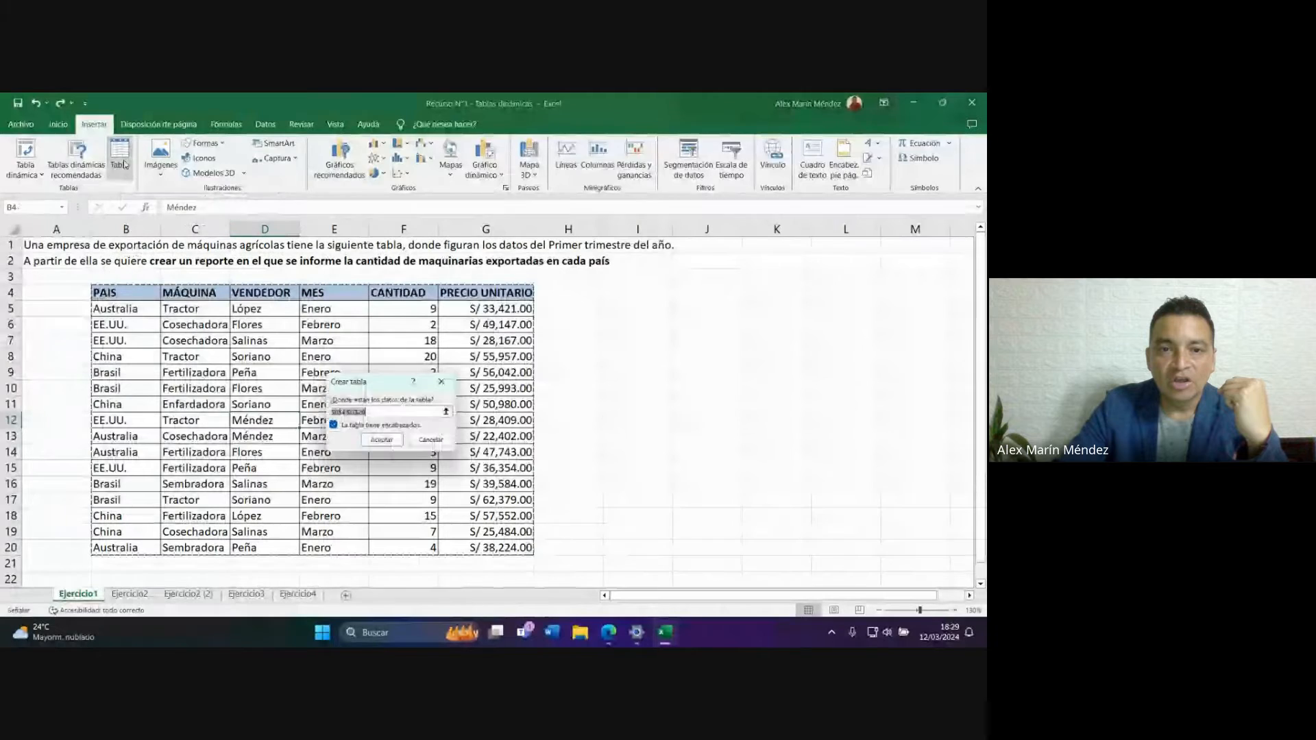
pyautogui.click(384, 442)
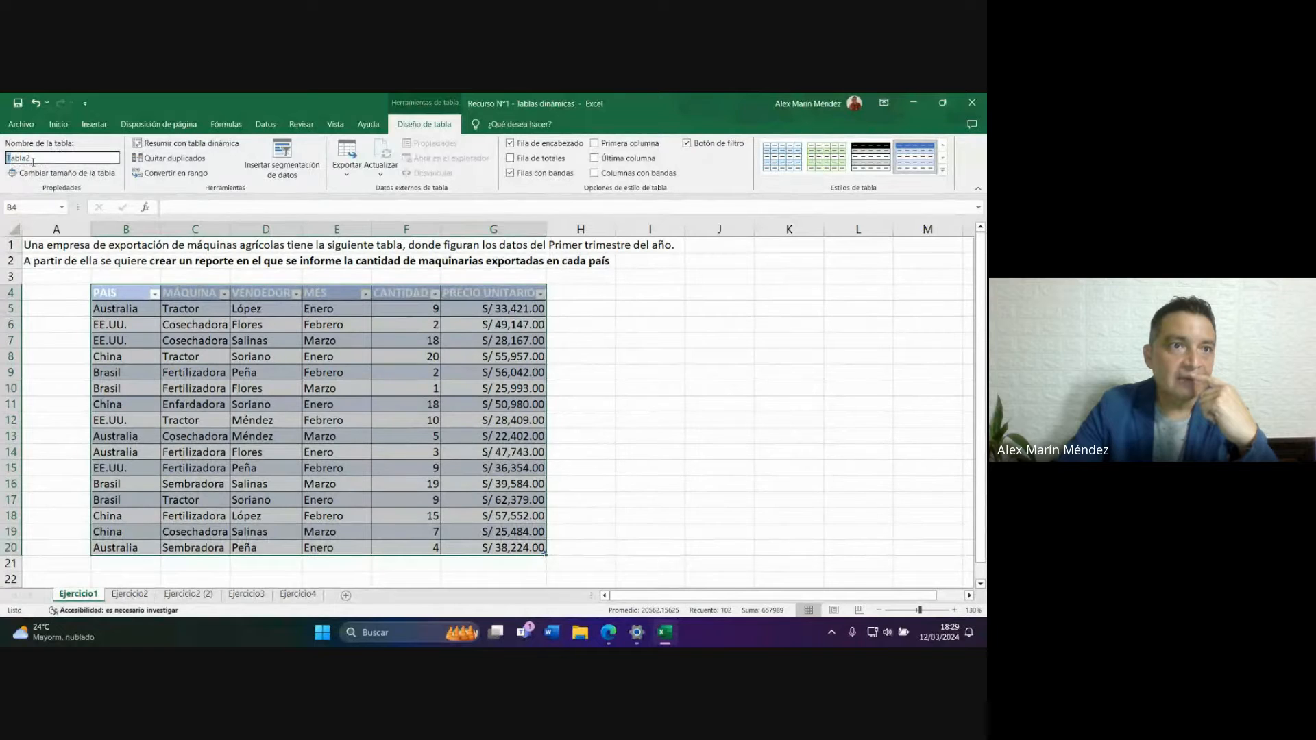
pyautogui.write('Manor_E')
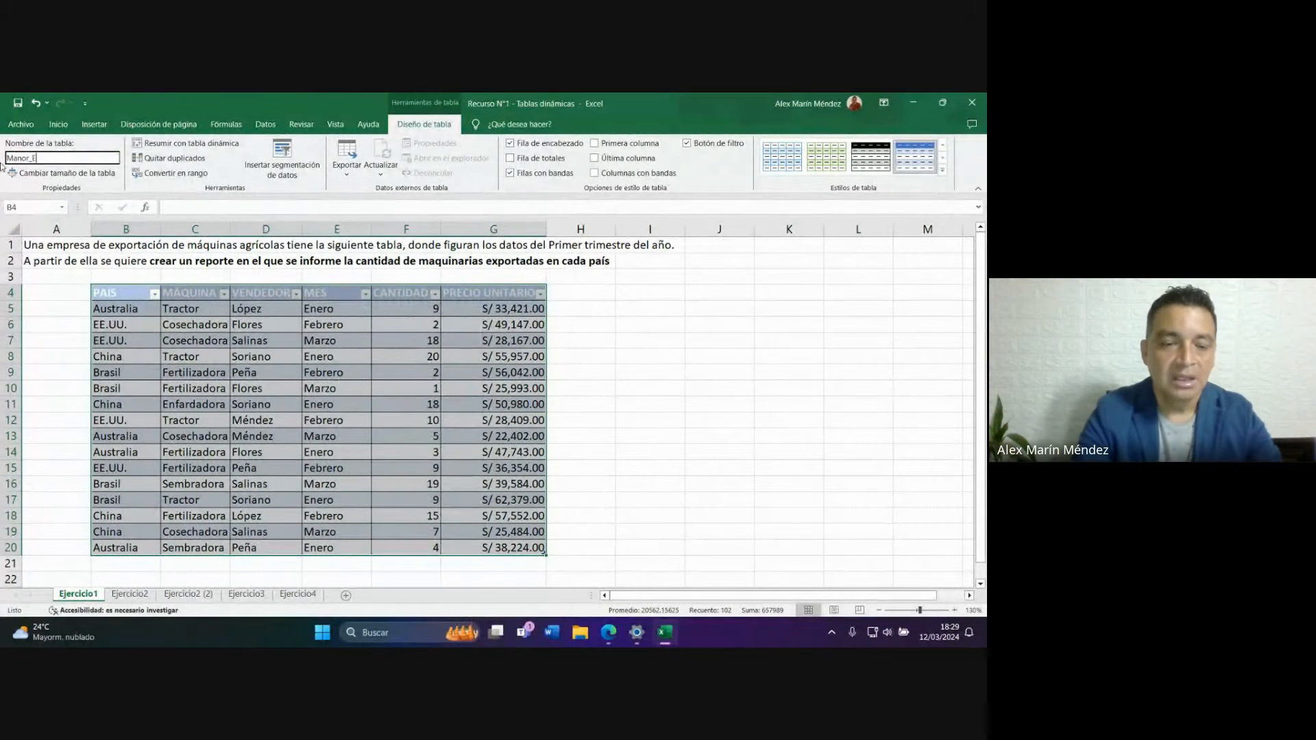
pyautogui.write('xportacione')
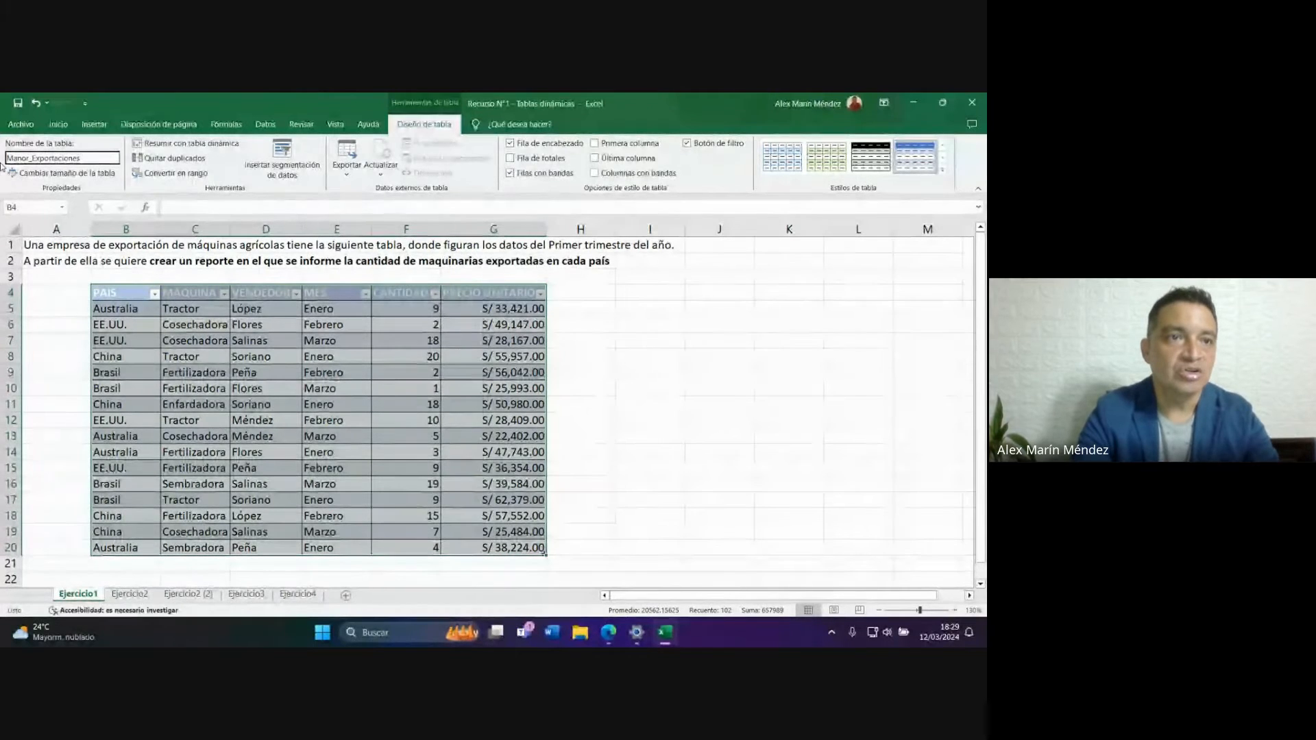
pyautogui.write('s')
pyautogui.press('Return')
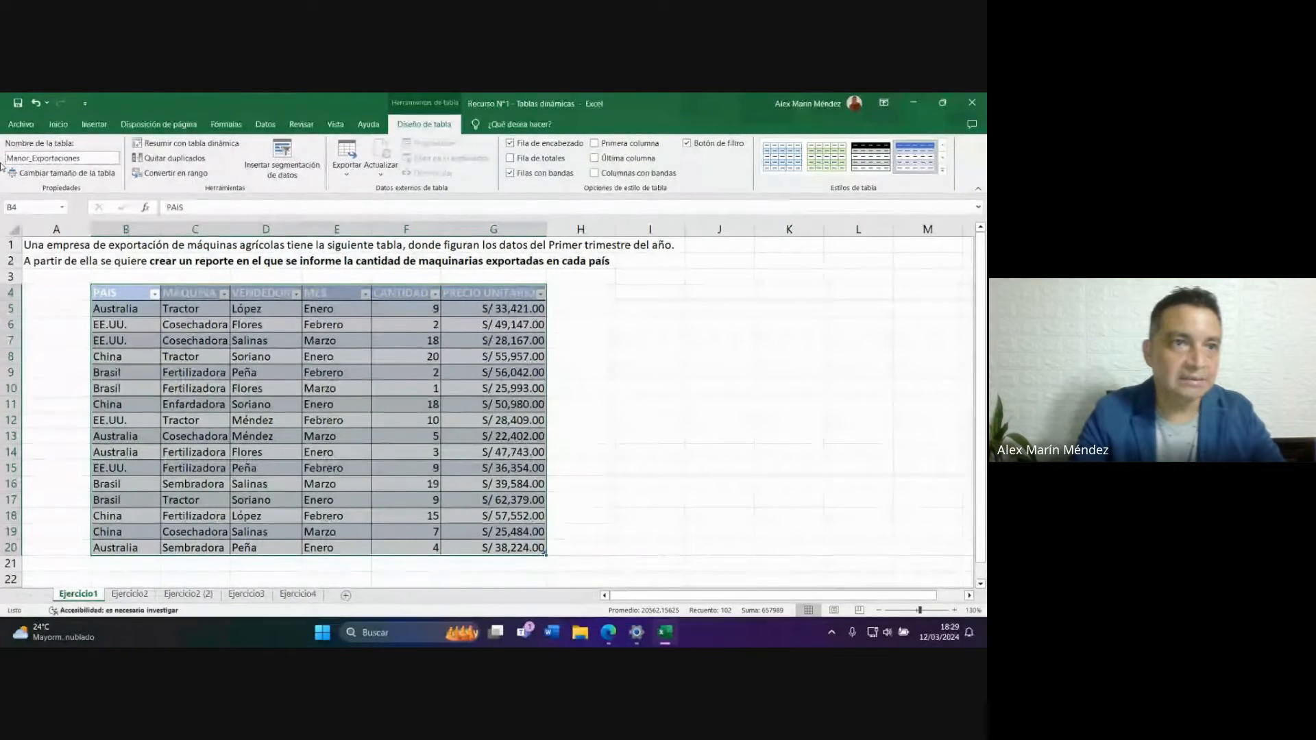
# Point out values across the Manor_Exportaciones table, ending on a month cell.
pyautogui.click(643, 381)
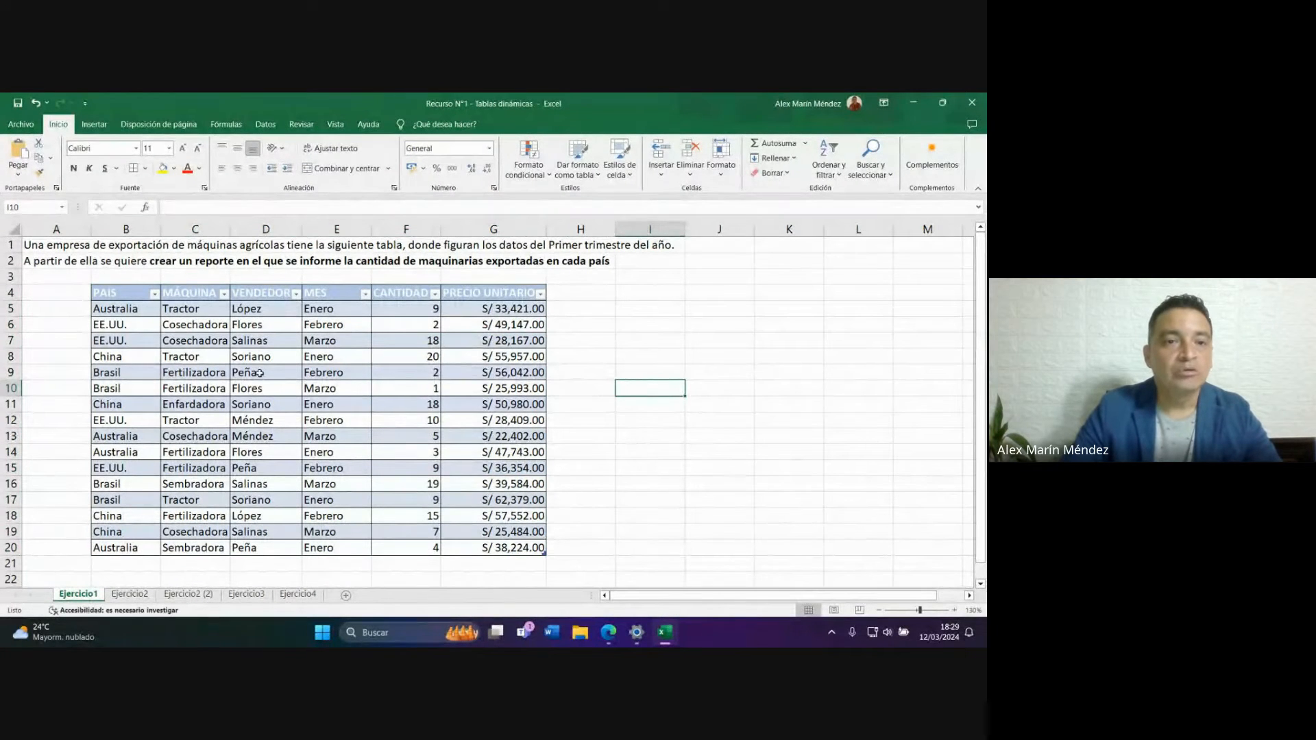
pyautogui.click(269, 404)
pyautogui.click(147, 446)
pyautogui.click(266, 500)
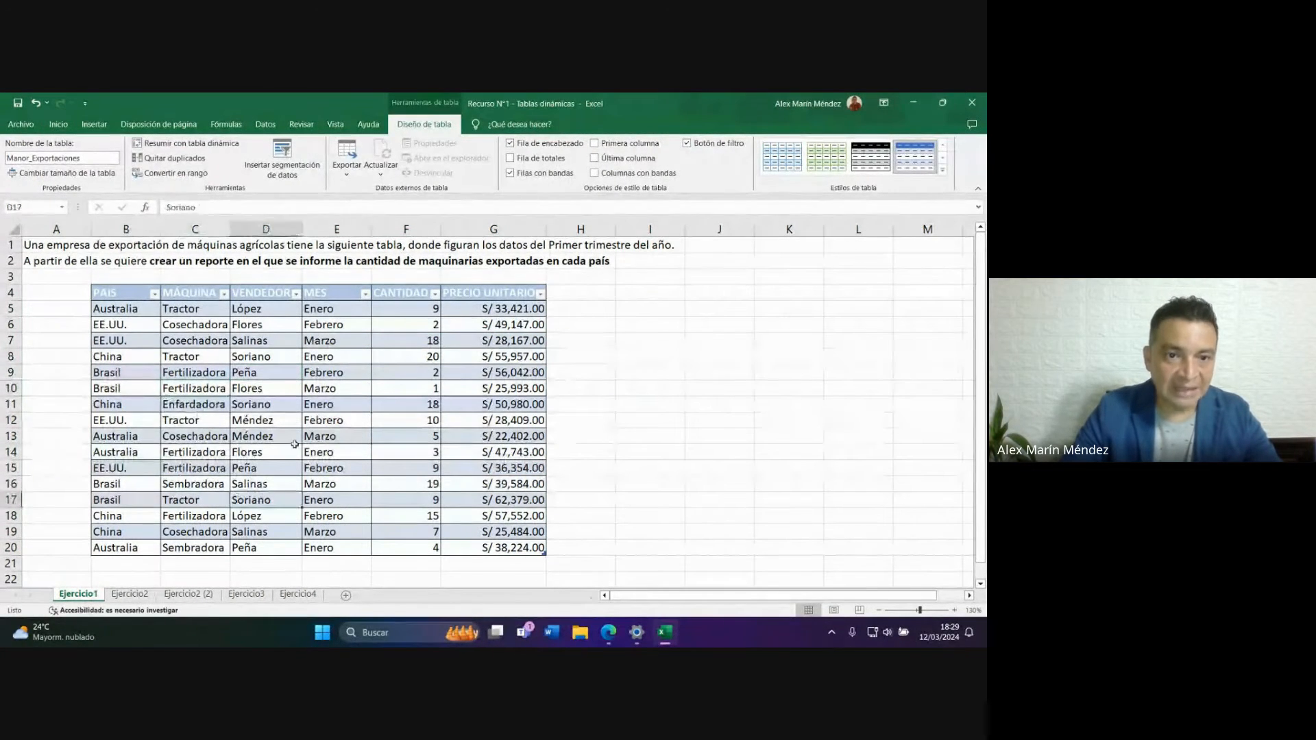
pyautogui.click(336, 420)
pyautogui.click(247, 370)
pyautogui.click(377, 373)
pyautogui.click(401, 437)
pyautogui.click(322, 471)
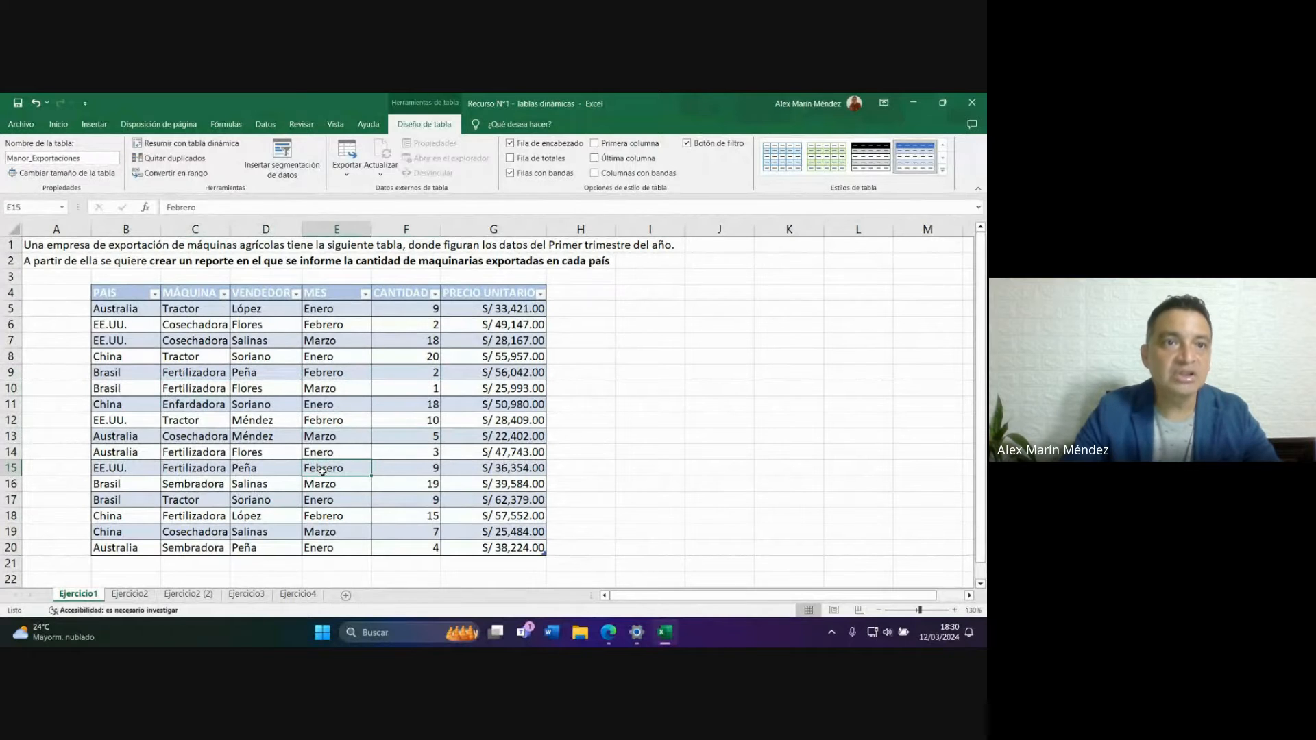
pyautogui.click(92, 125)
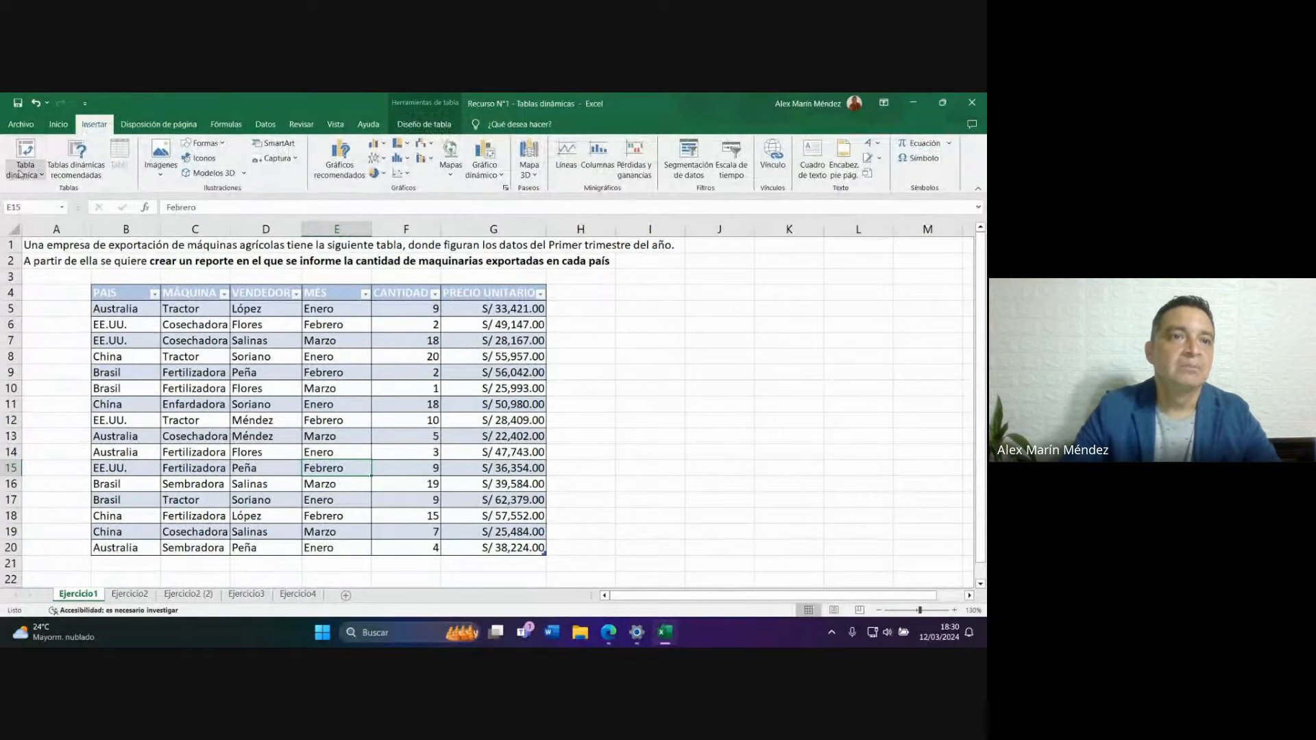
# Insert an empty pivot table from Manor_Exportaciones on the existing sheet at cell I4.
pyautogui.click(24, 152)
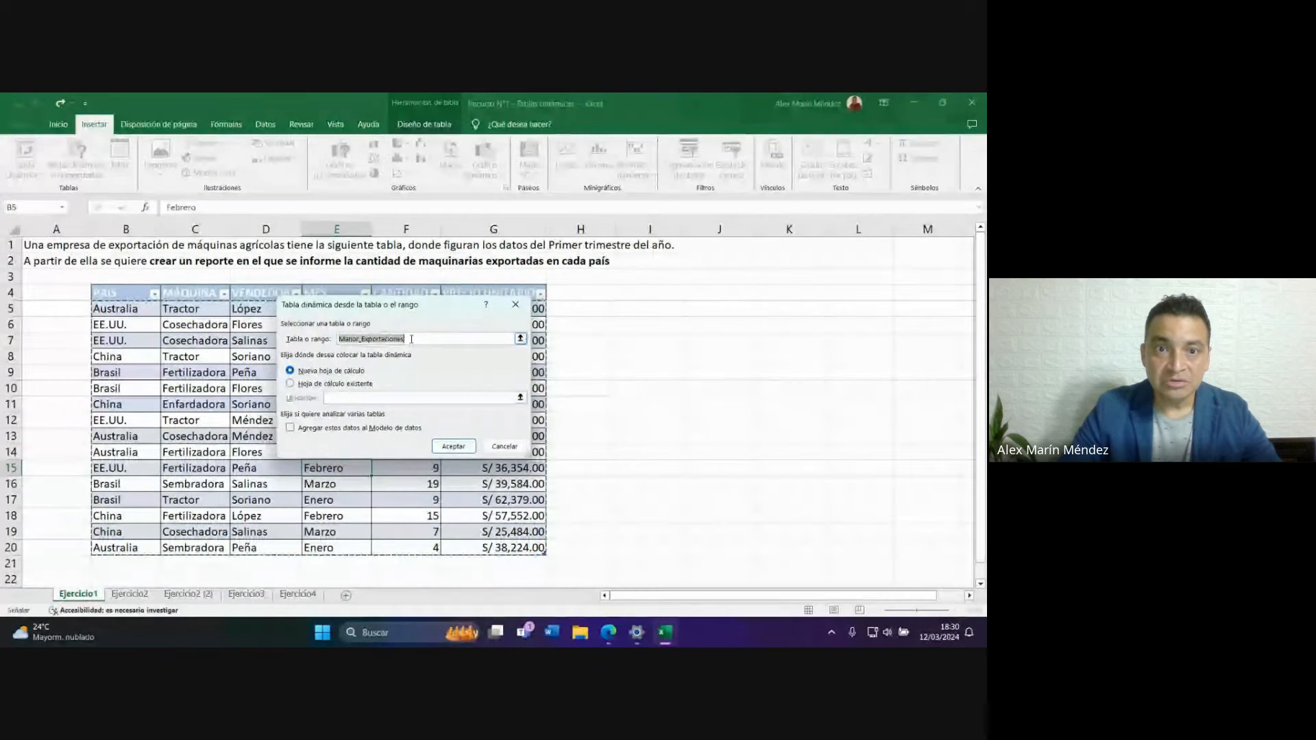
pyautogui.click(305, 386)
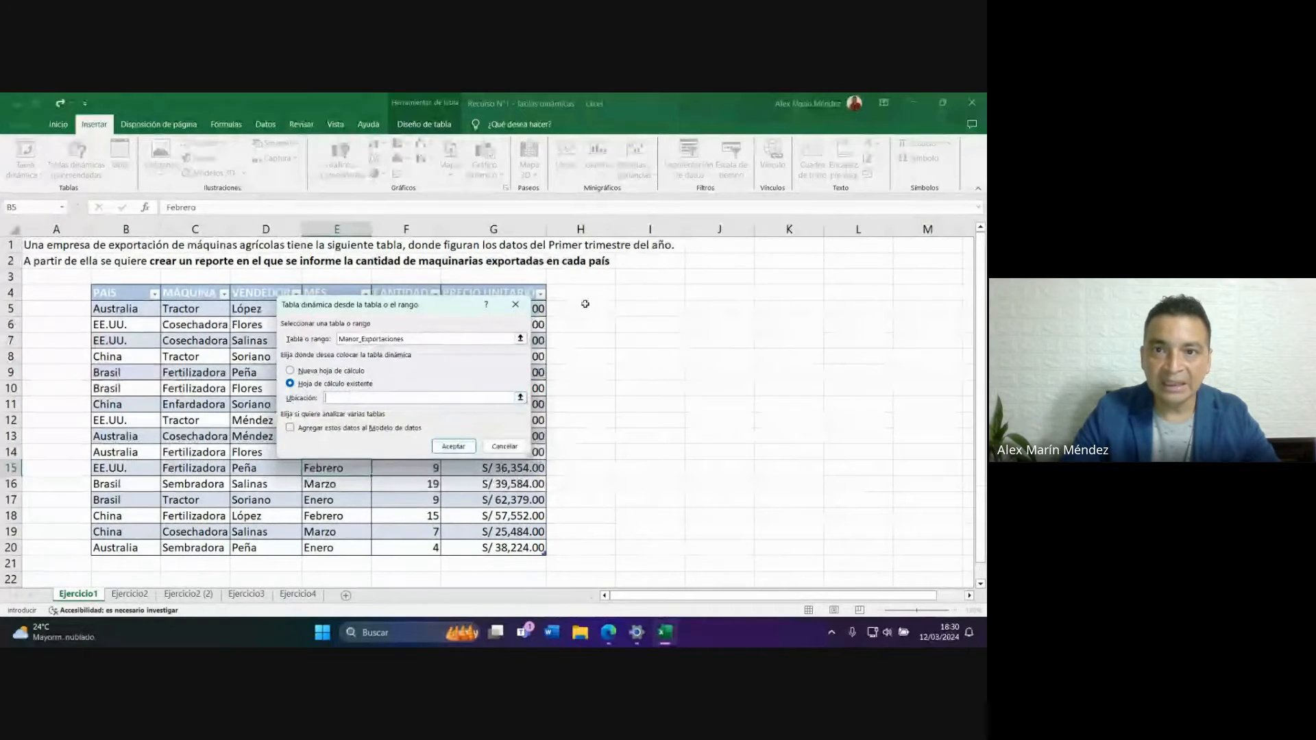
pyautogui.click(629, 296)
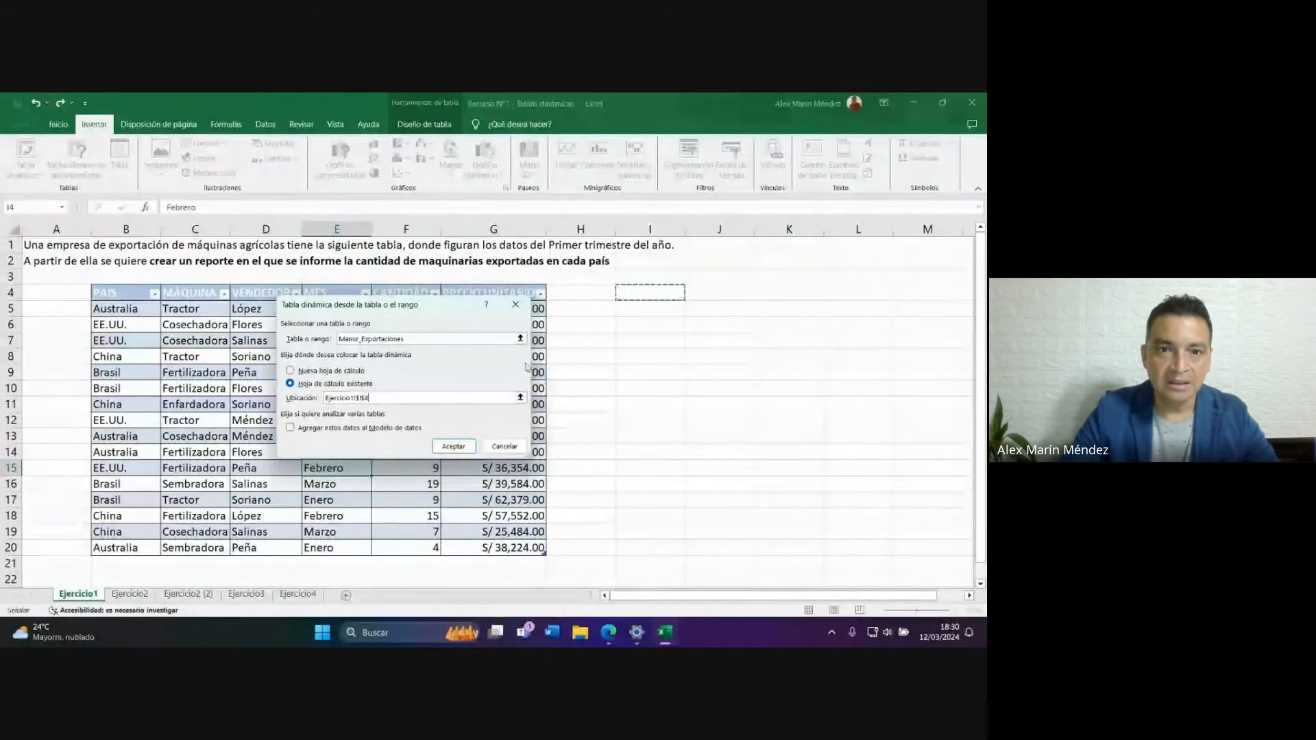
pyautogui.click(445, 446)
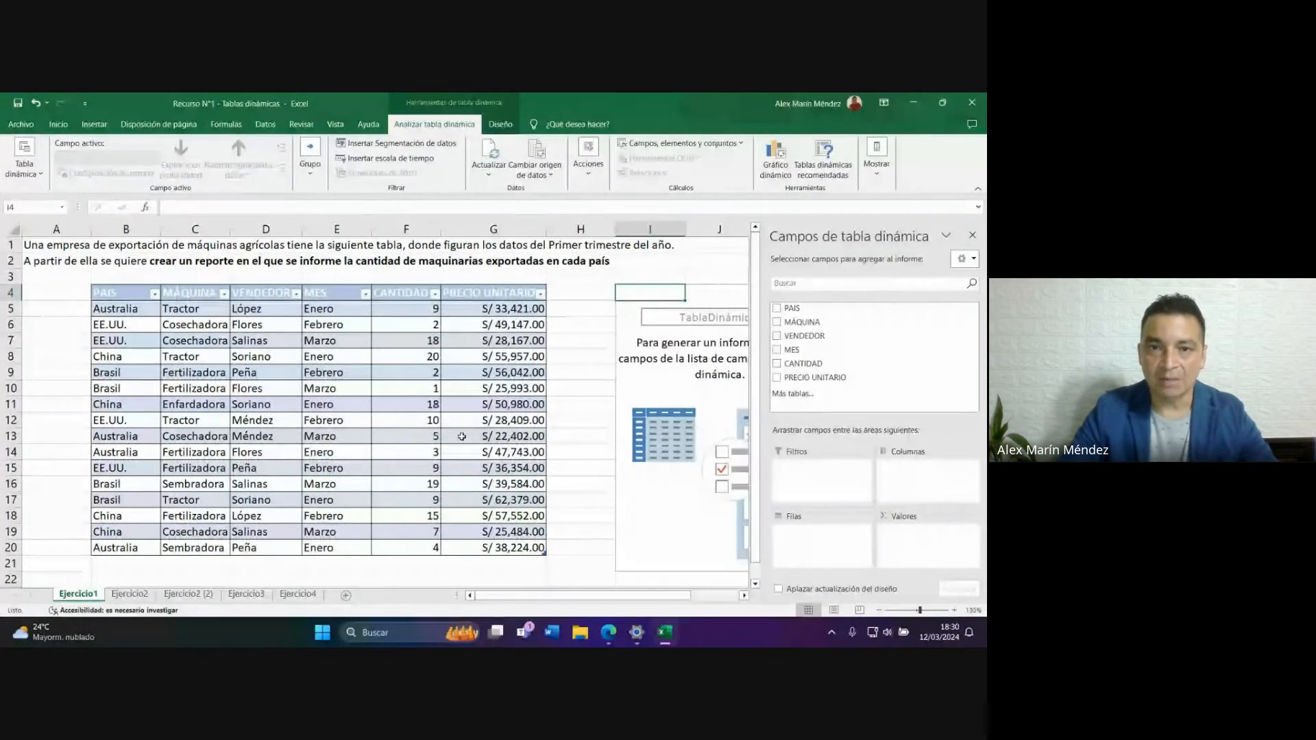
pyautogui.moveTo(531, 596); pyautogui.dragTo(582, 596)
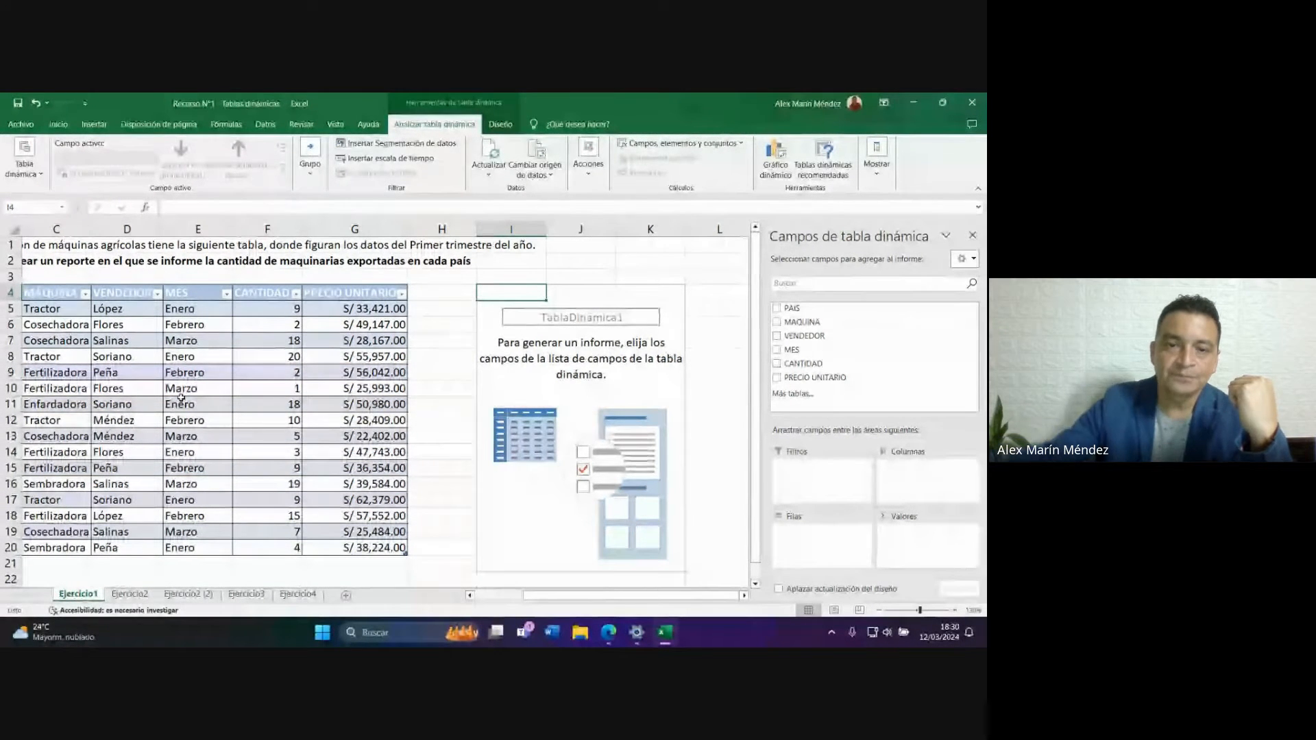
pyautogui.moveTo(608, 643)
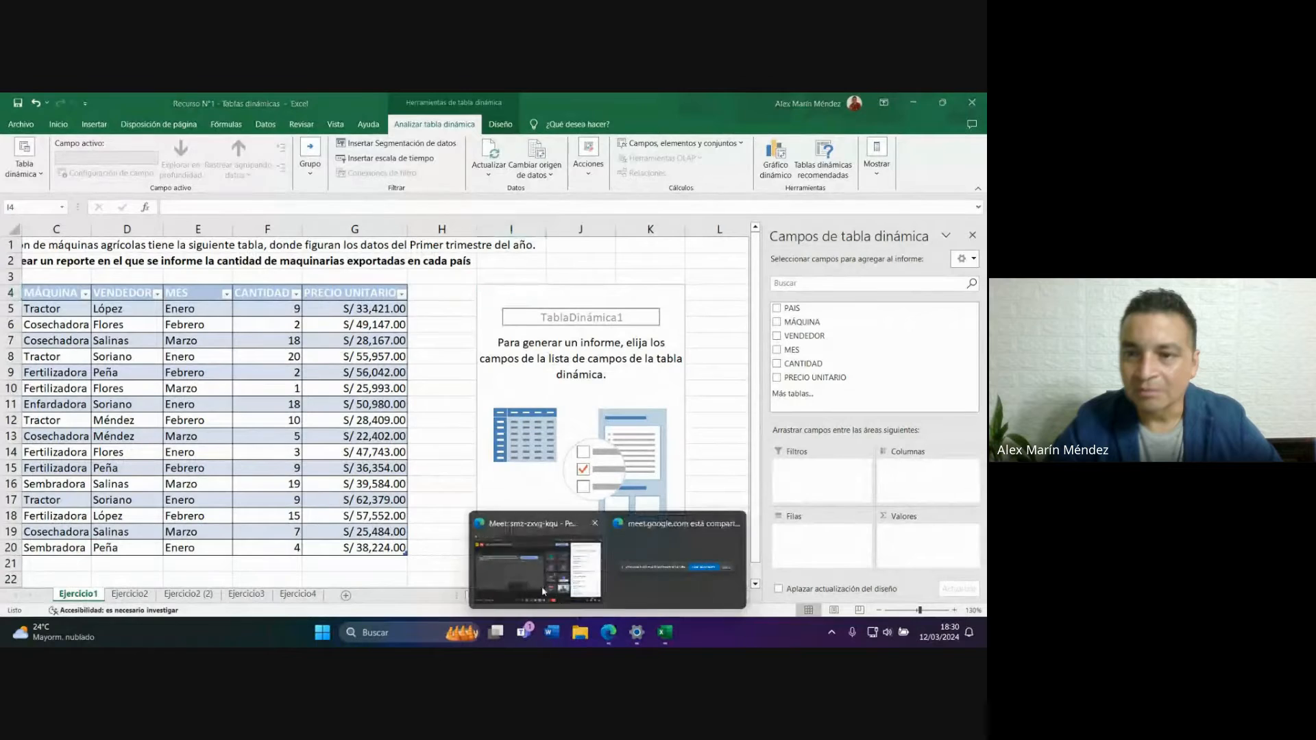
pyautogui.click(546, 565)
pyautogui.click(847, 535)
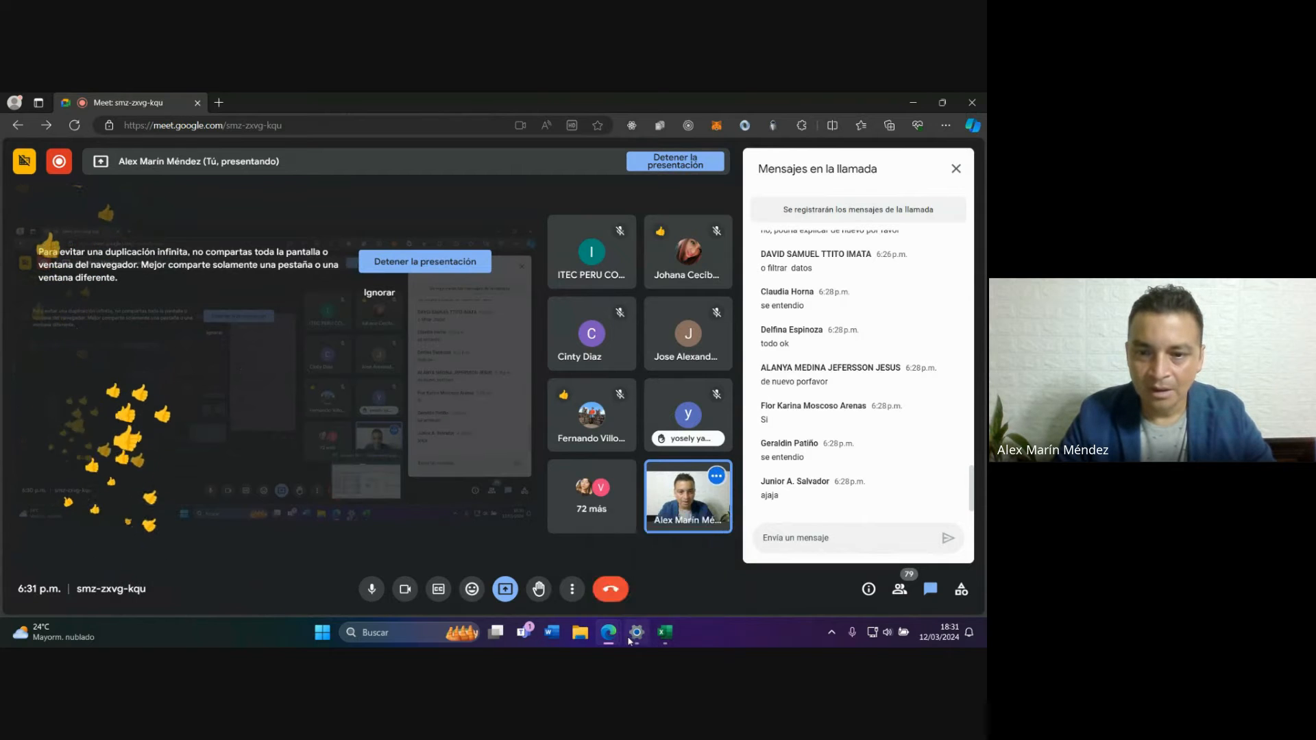
pyautogui.moveTo(613, 641)
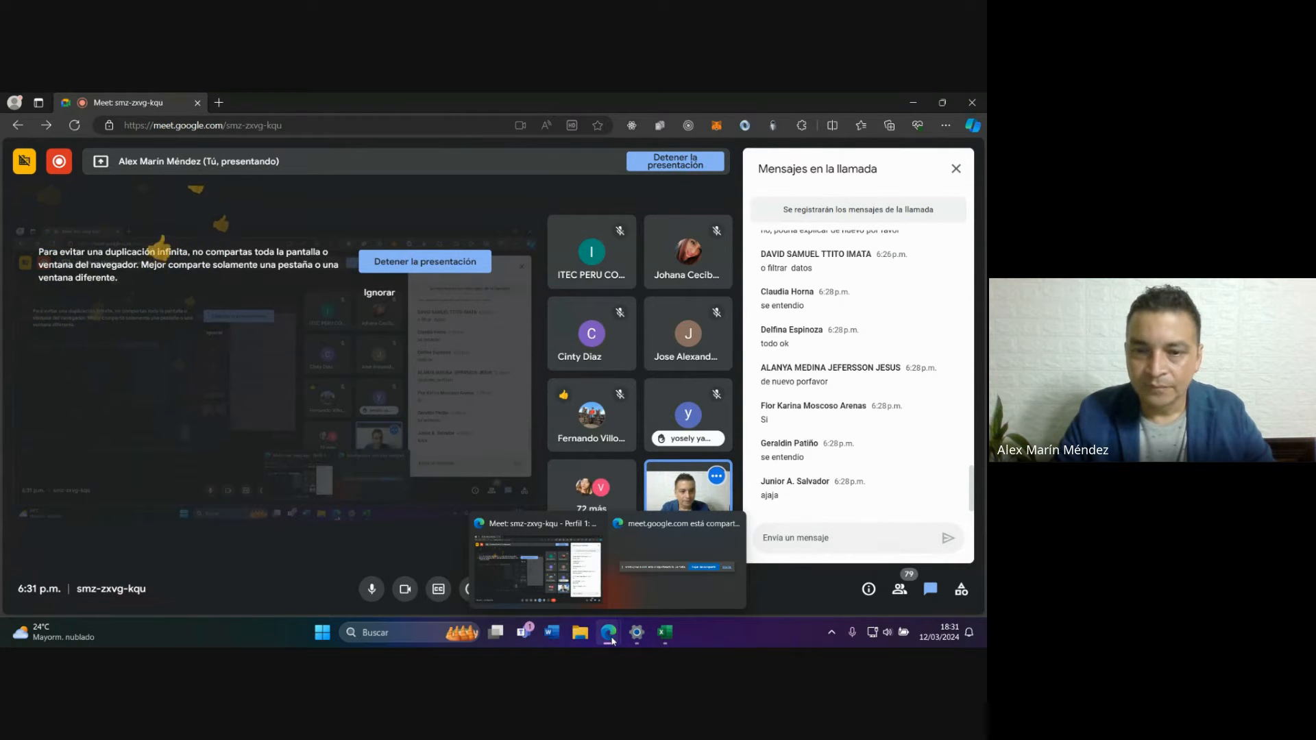
pyautogui.click(544, 582)
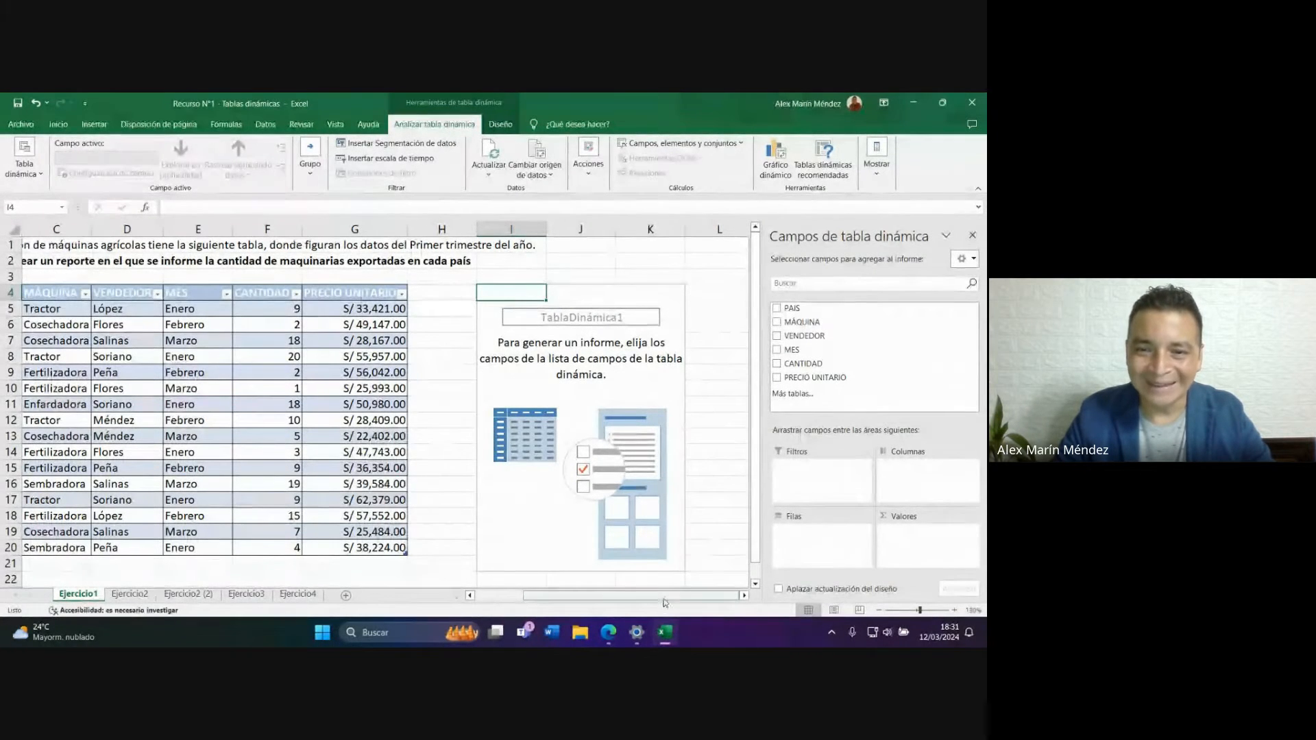
pyautogui.moveTo(663, 600)
pyautogui.mouseDown()
pyautogui.moveTo(676, 599)
pyautogui.moveTo(631, 599)
pyautogui.moveTo(676, 599)
pyautogui.mouseUp()
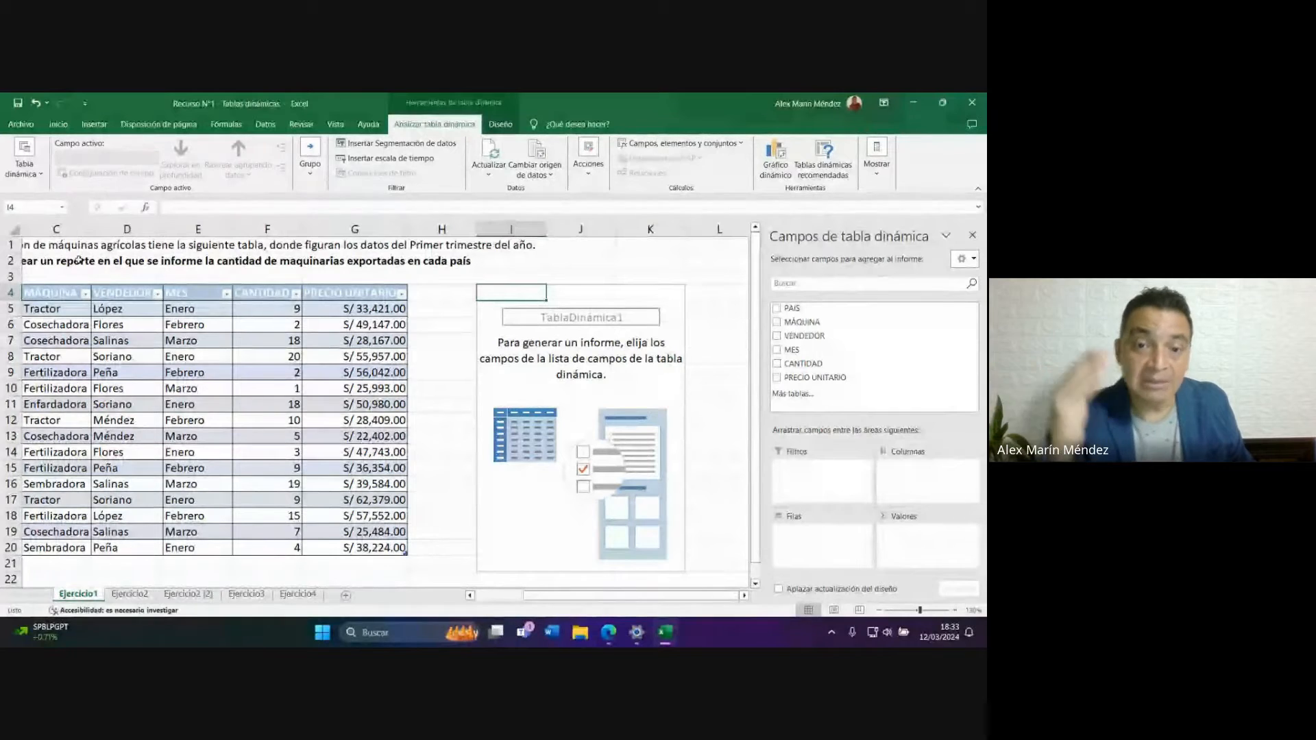
pyautogui.moveTo(731, 596); pyautogui.dragTo(685, 600)
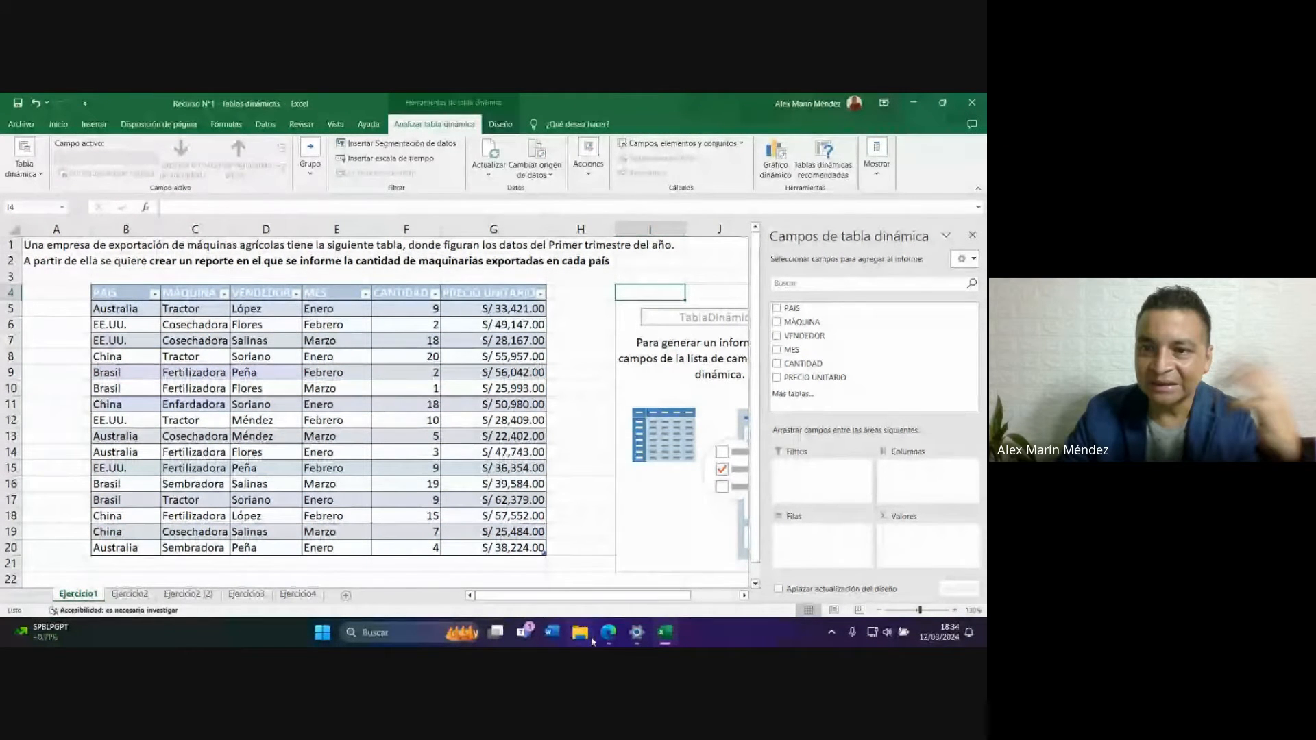
pyautogui.moveTo(609, 632)
pyautogui.click(534, 569)
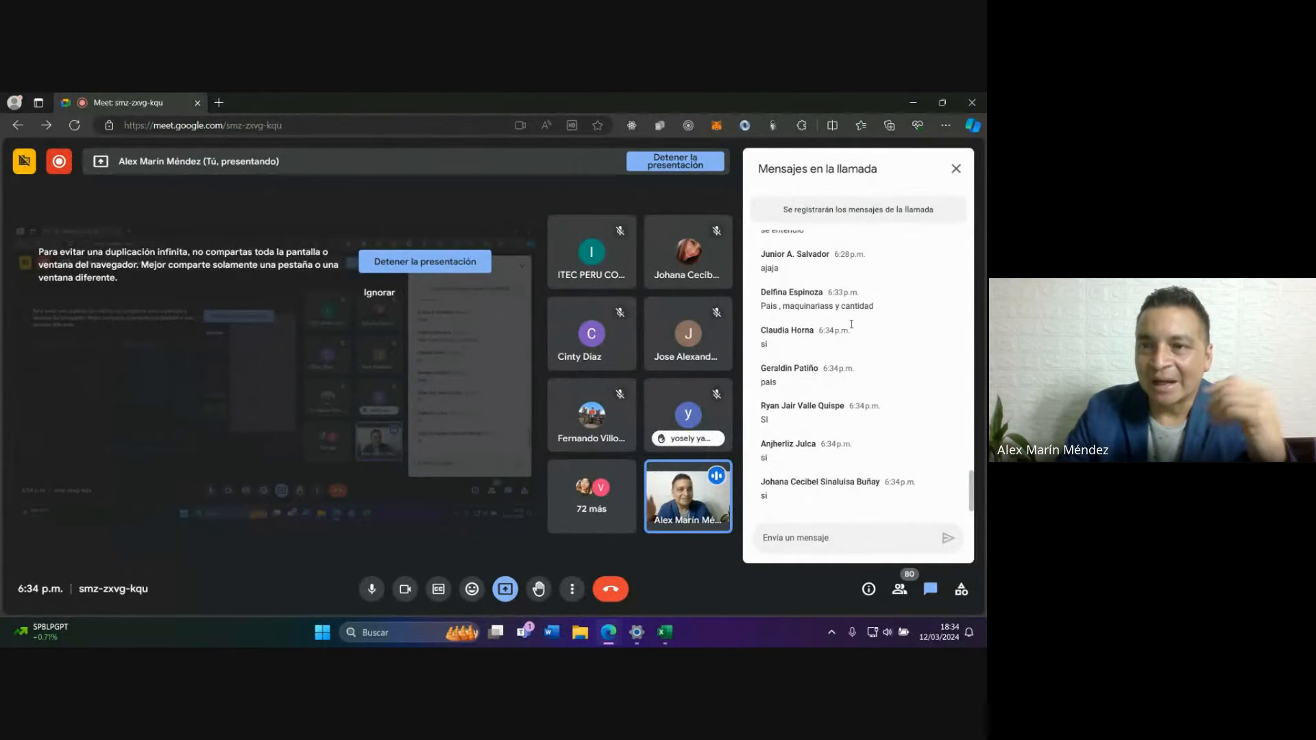
pyautogui.hotkey('alt', 'Tab')
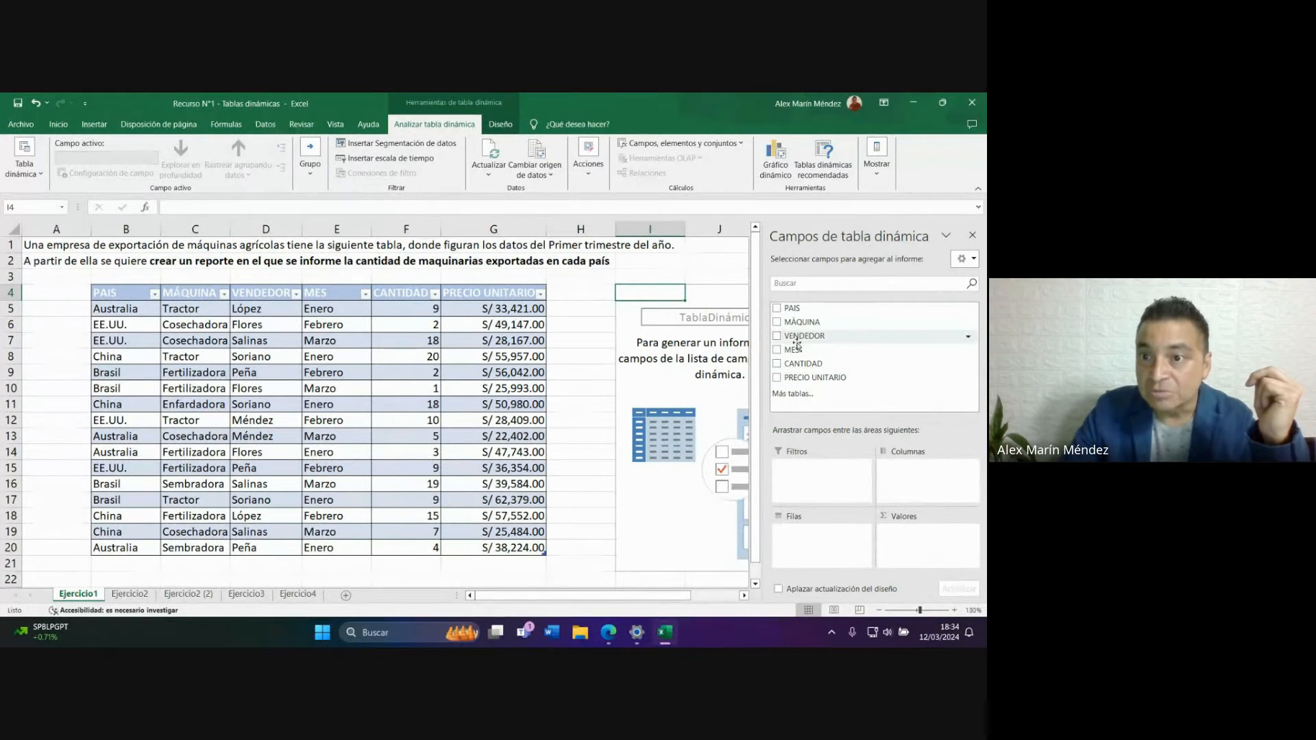
# Add PAIS to Rows, listing Australia, Brasil, China and EE.UU.
pyautogui.click(777, 310)
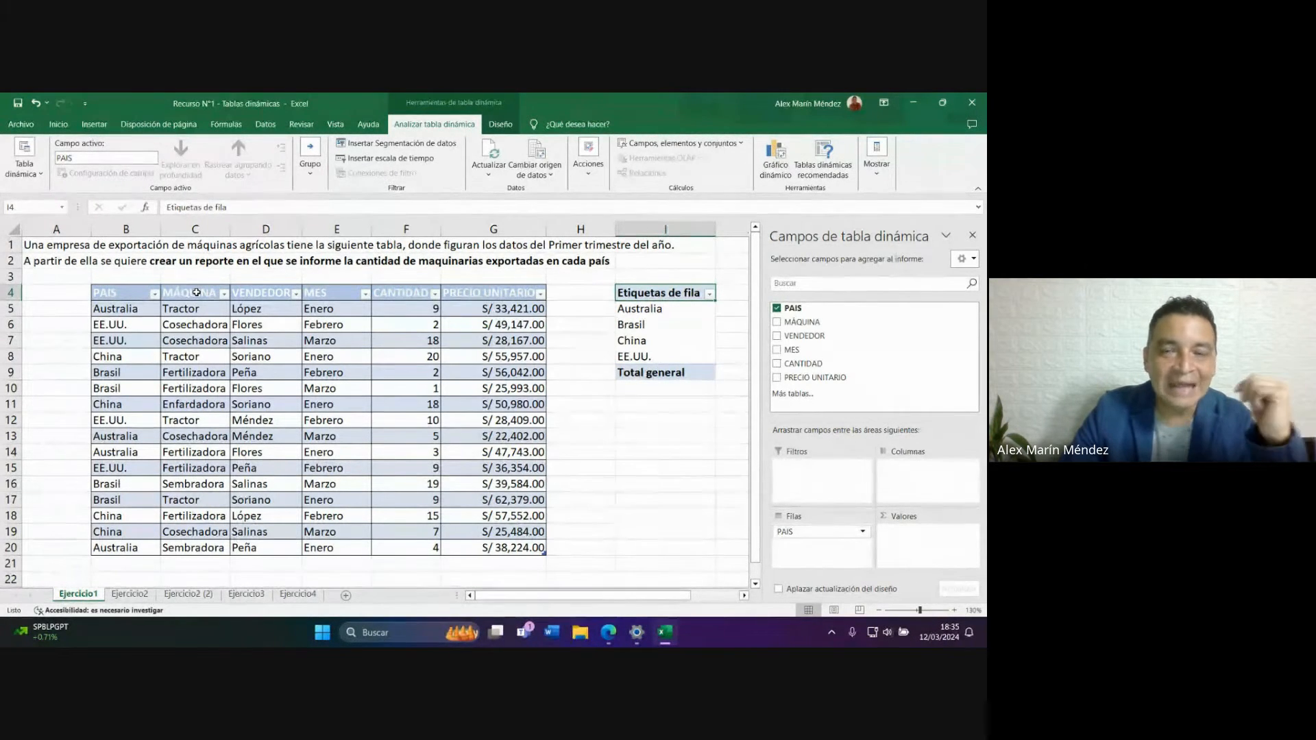
# Nest MÁQUINA under each country and add Suma de CANTIDAD, totalling 151.
pyautogui.click(778, 322)
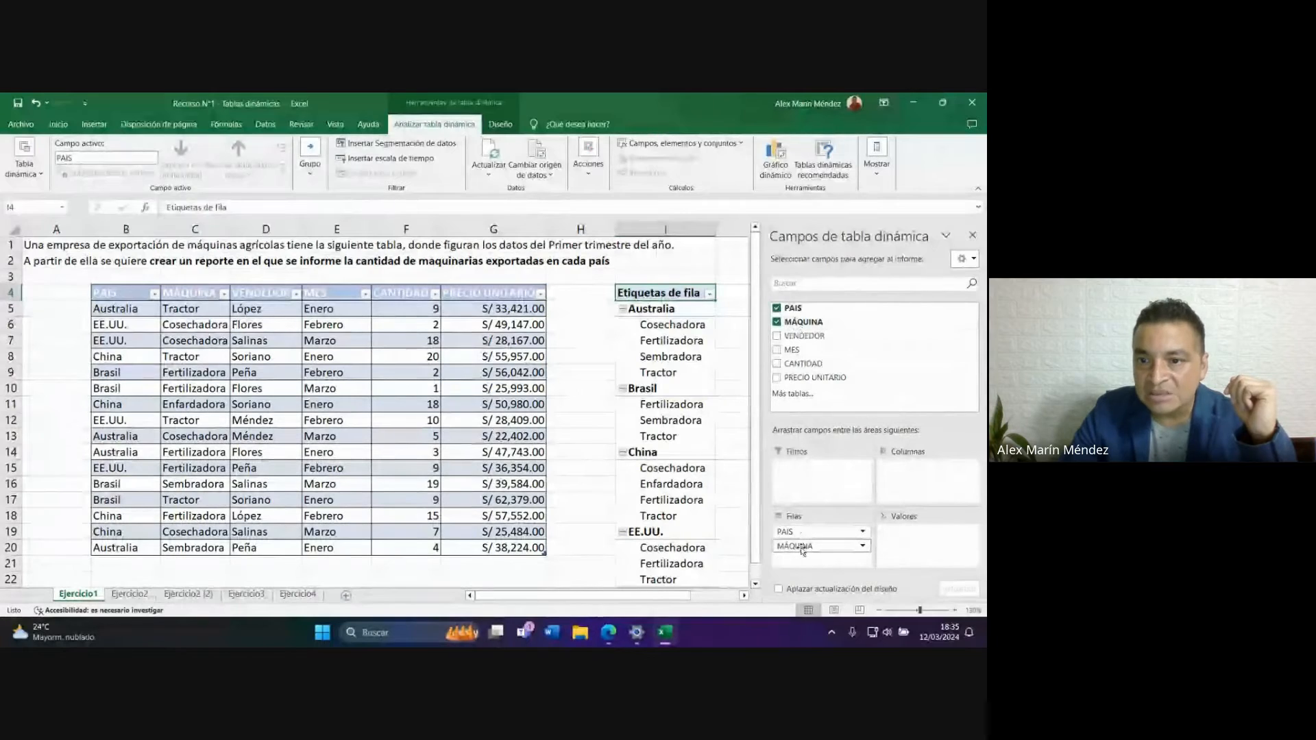
pyautogui.moveTo(569, 595); pyautogui.dragTo(618, 595)
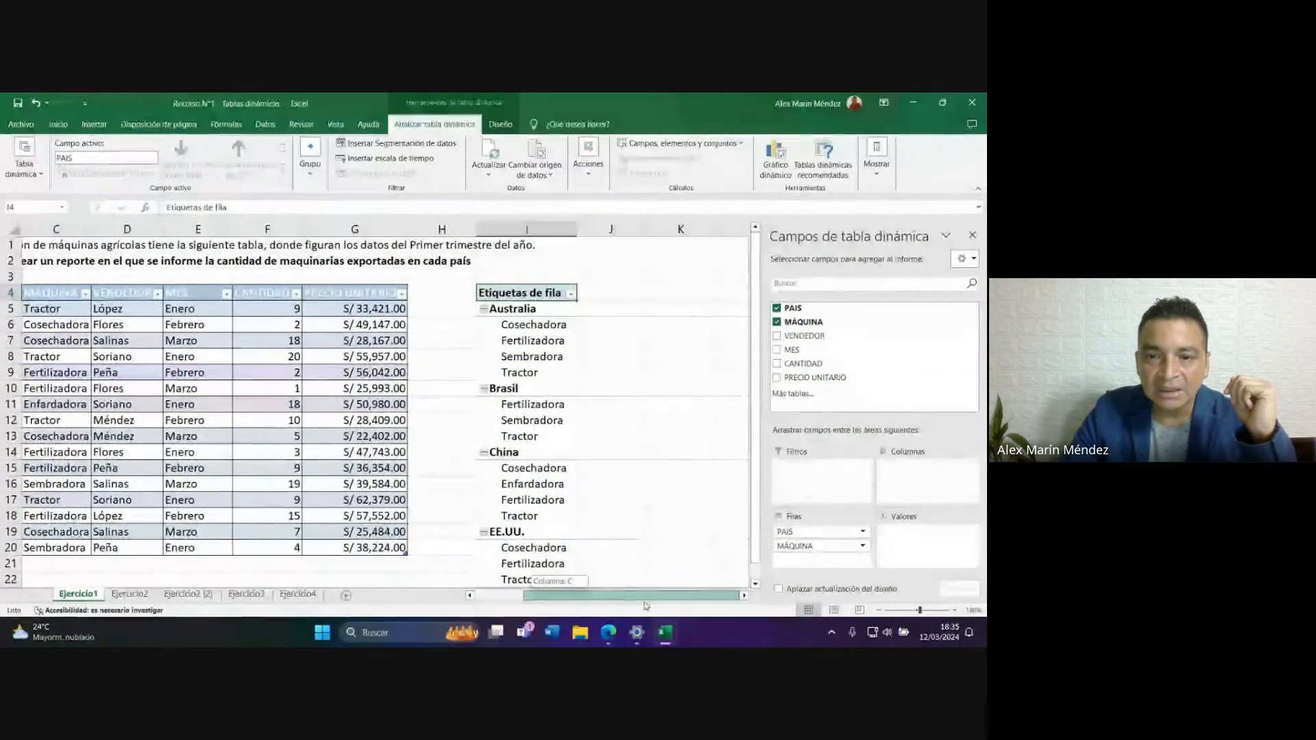
pyautogui.scroll(-1, 621, 396)
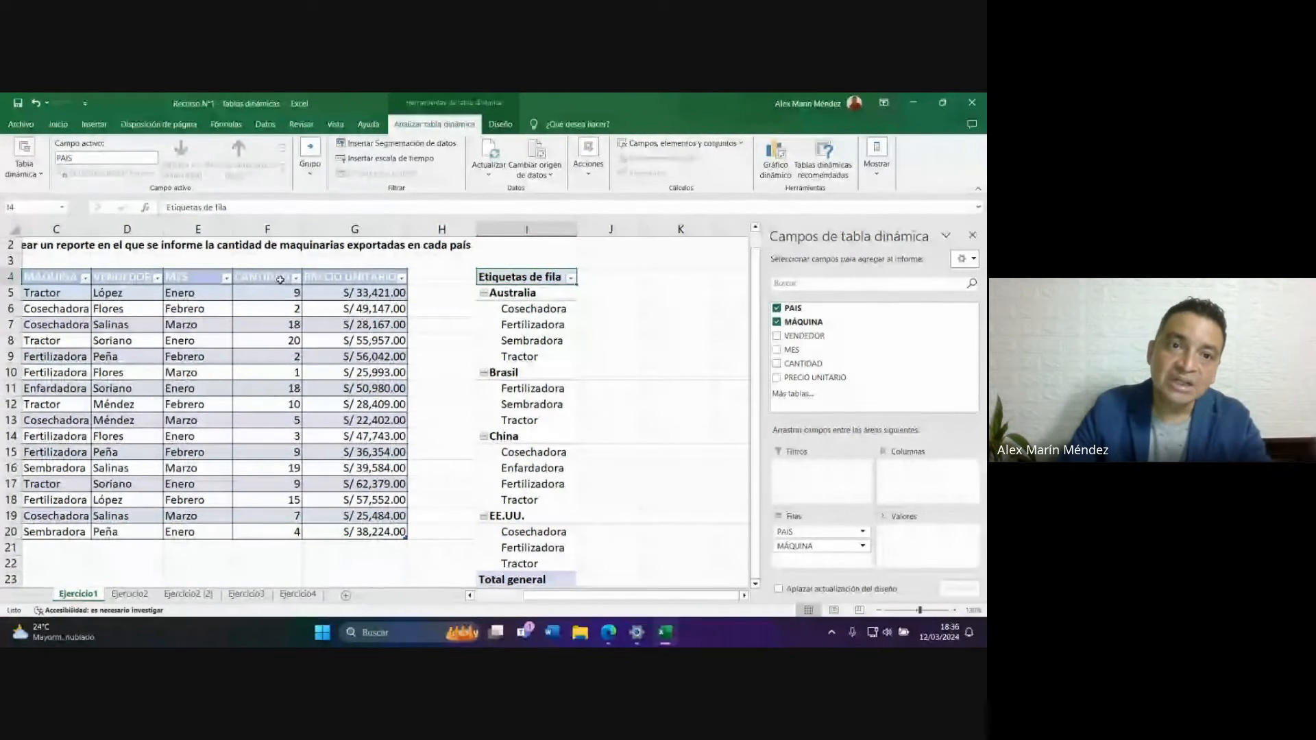
pyautogui.click(777, 364)
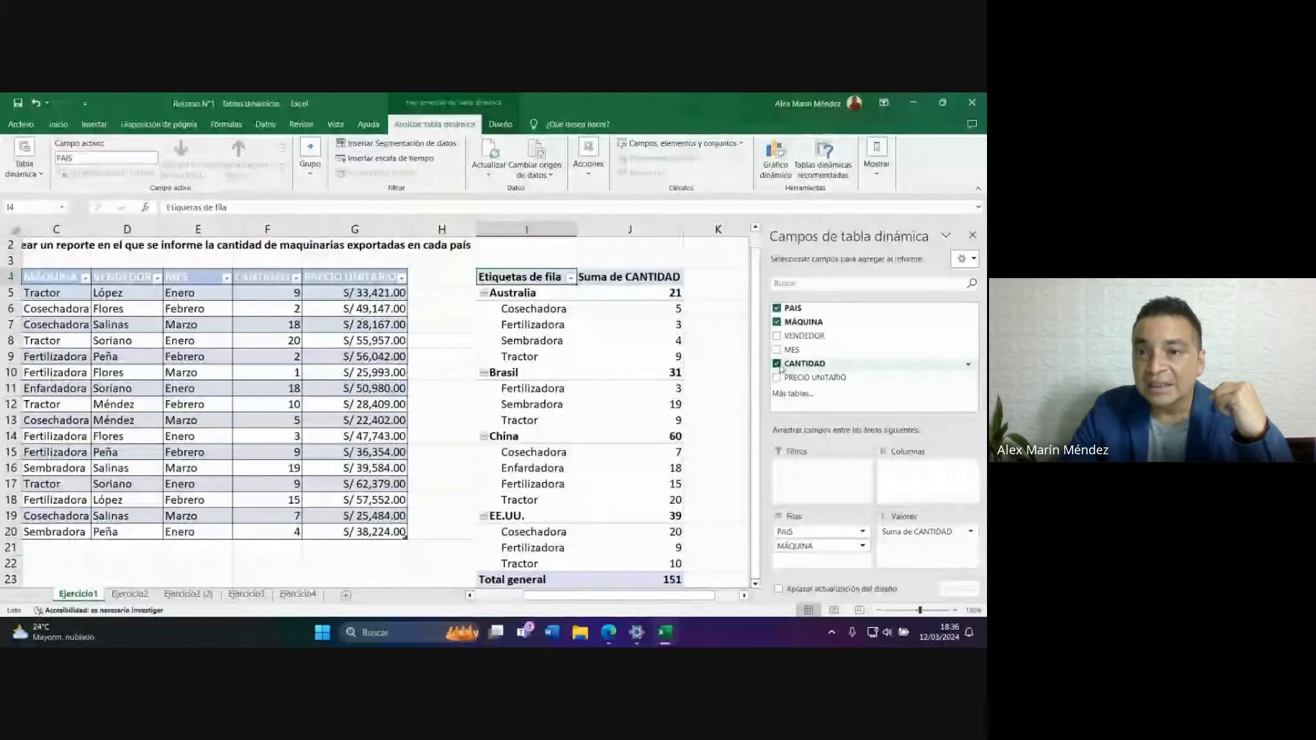
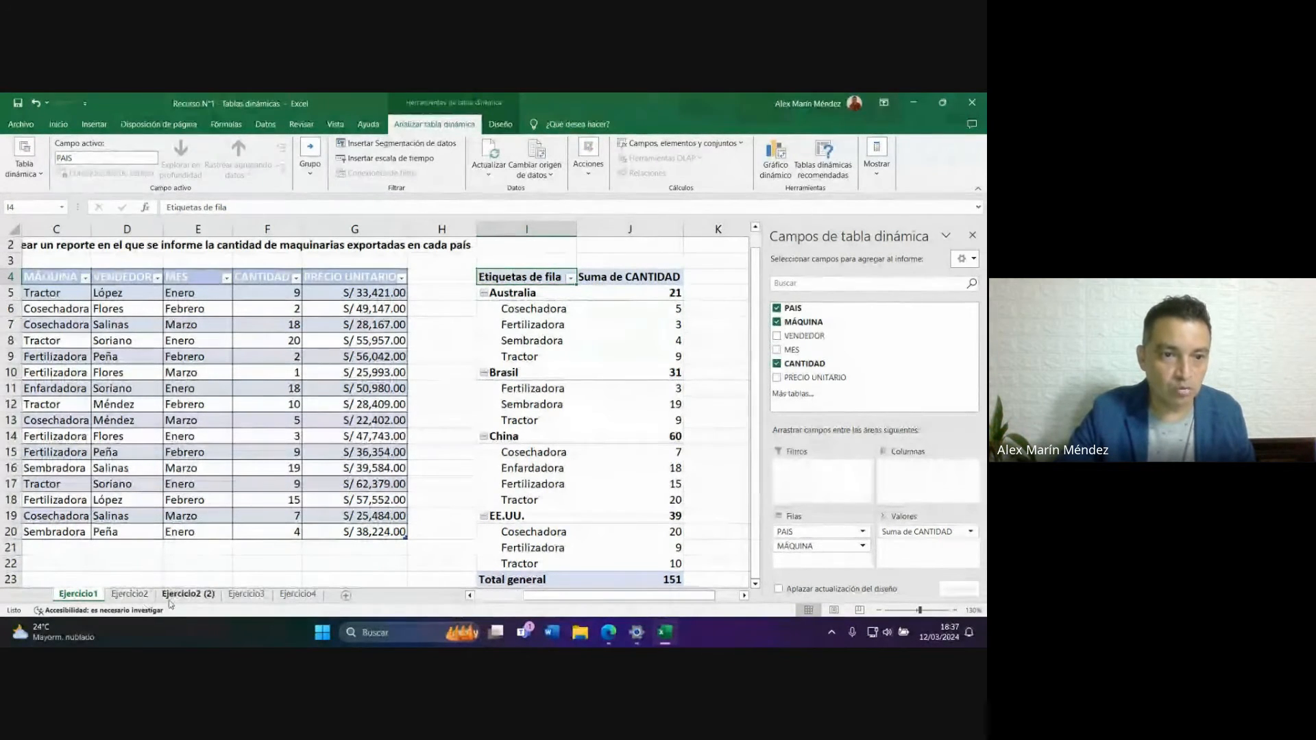
# Check the Google Meet call and its chat box, glancing back at the workbook in between.
pyautogui.moveTo(609, 632)
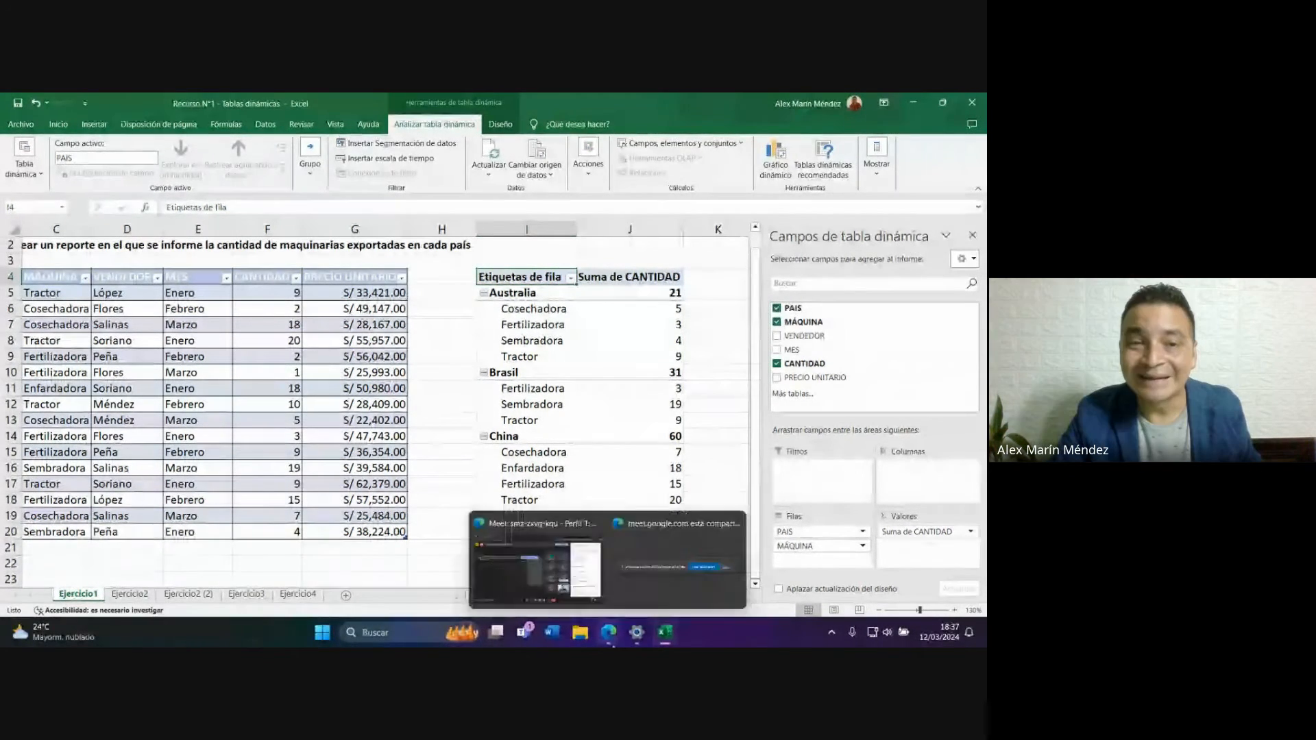
pyautogui.click(554, 585)
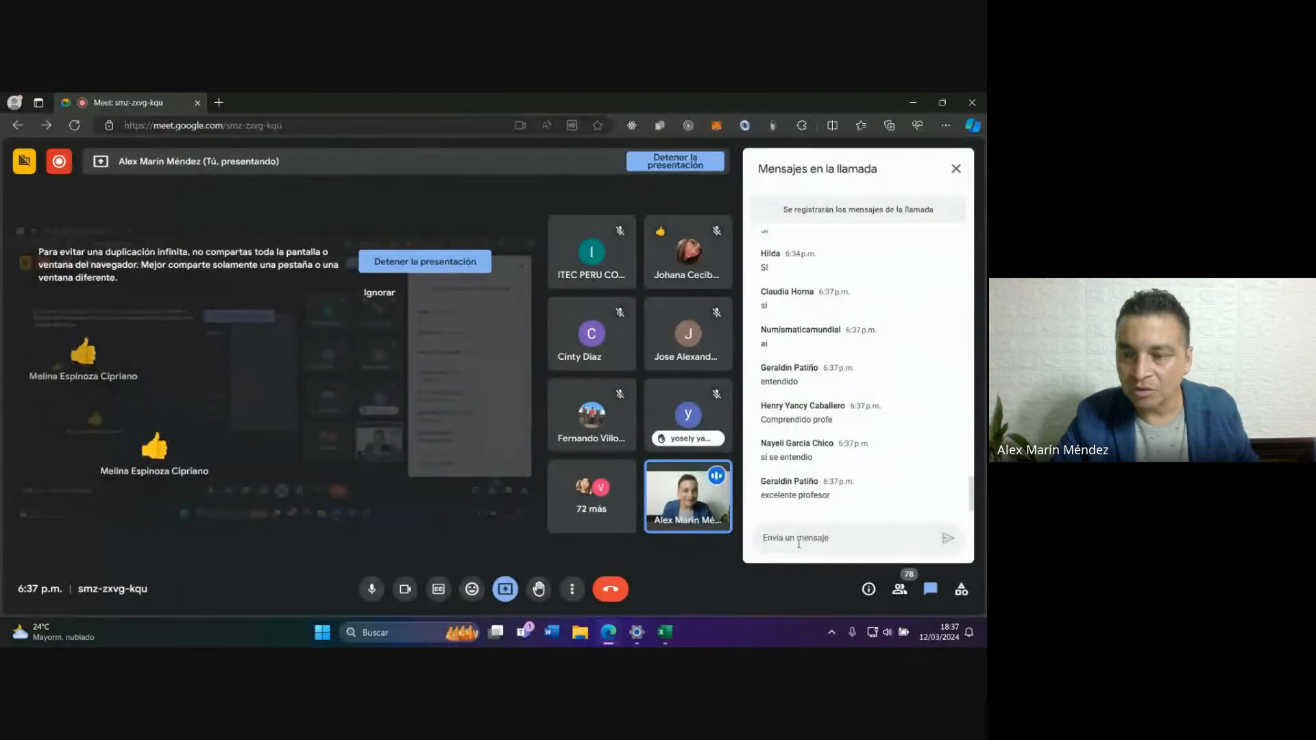
pyautogui.click(798, 542)
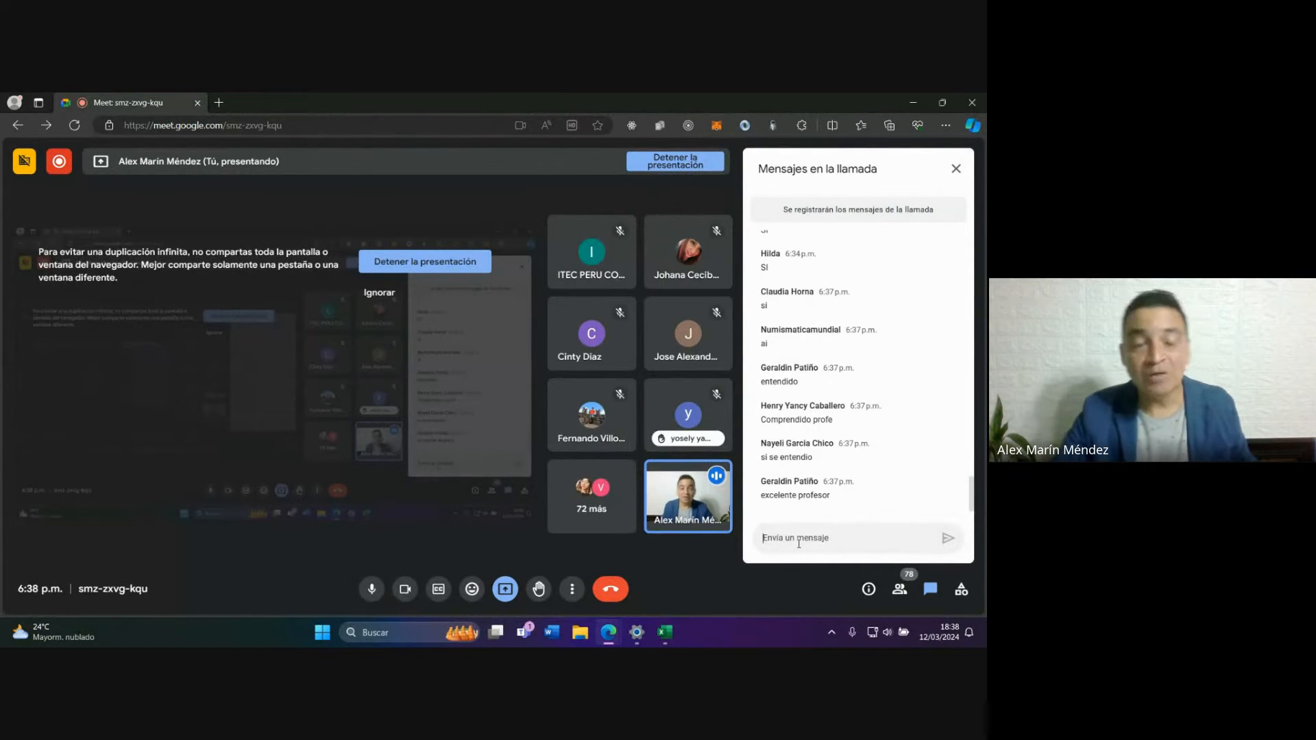
pyautogui.click(665, 632)
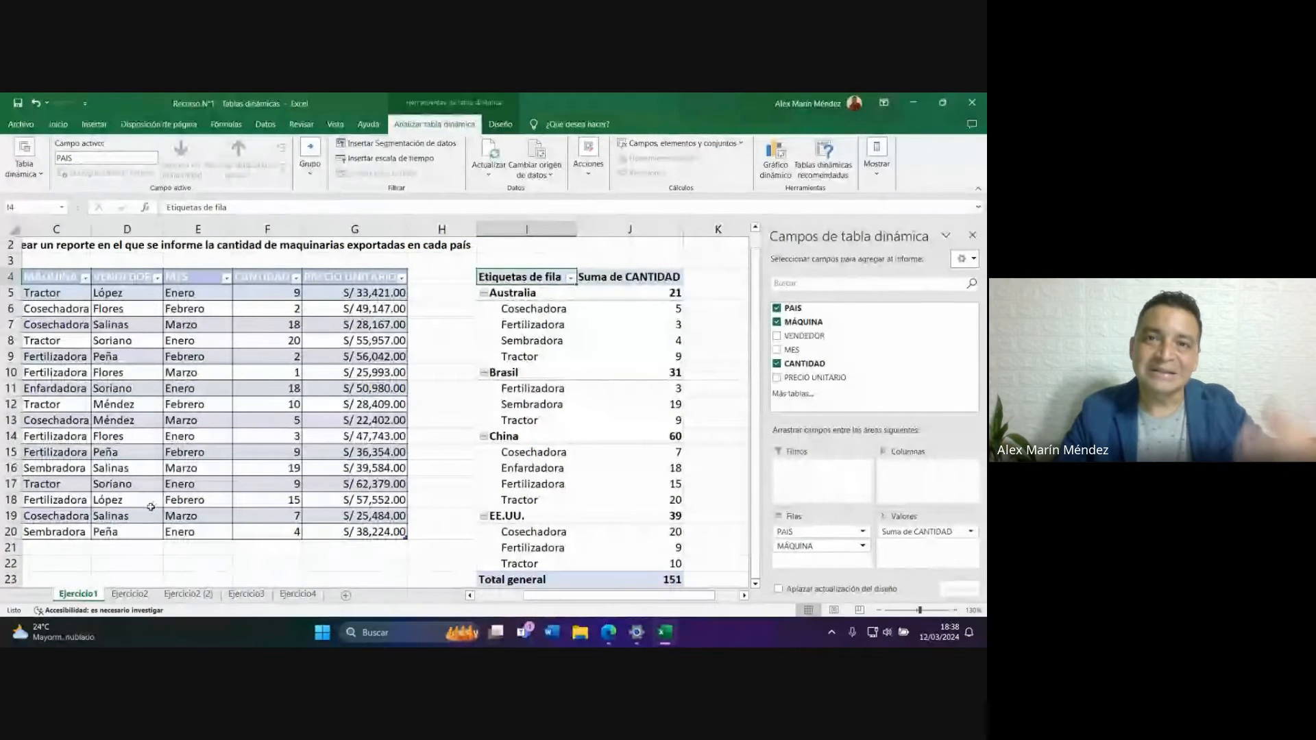
pyautogui.moveTo(609, 632)
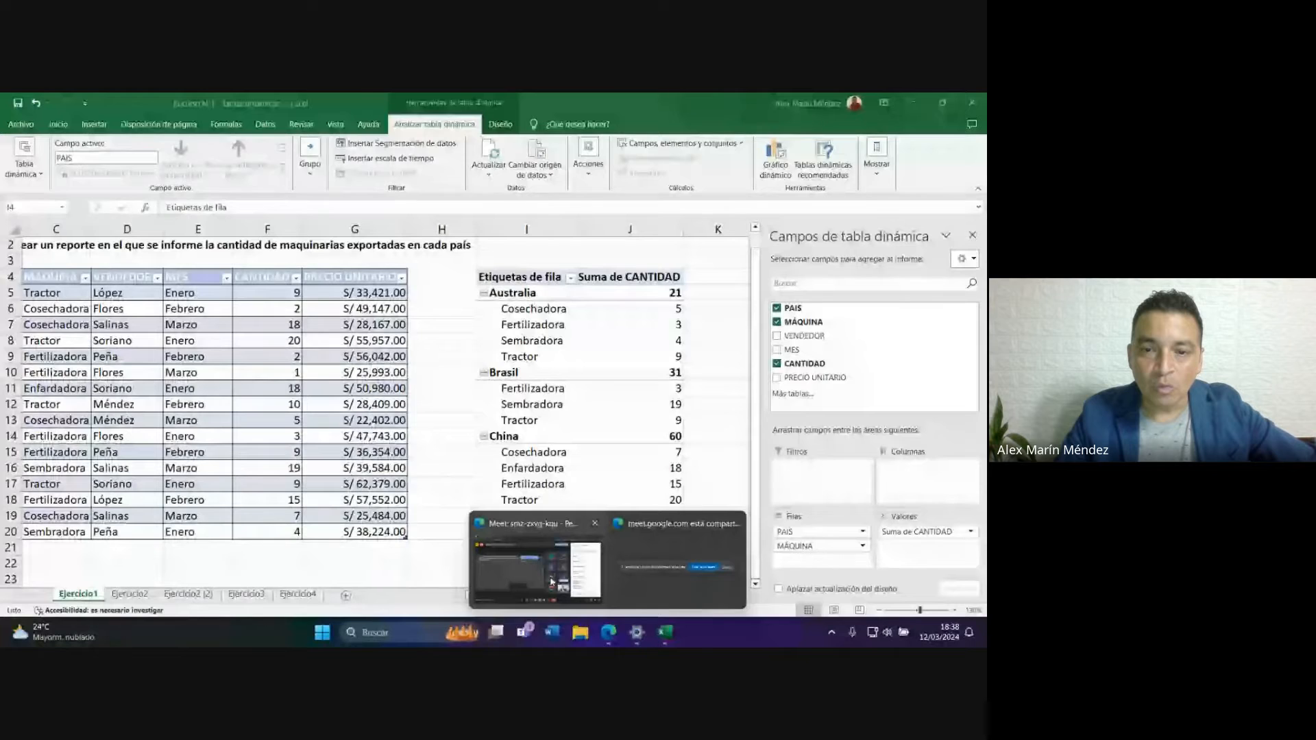
pyautogui.click(552, 581)
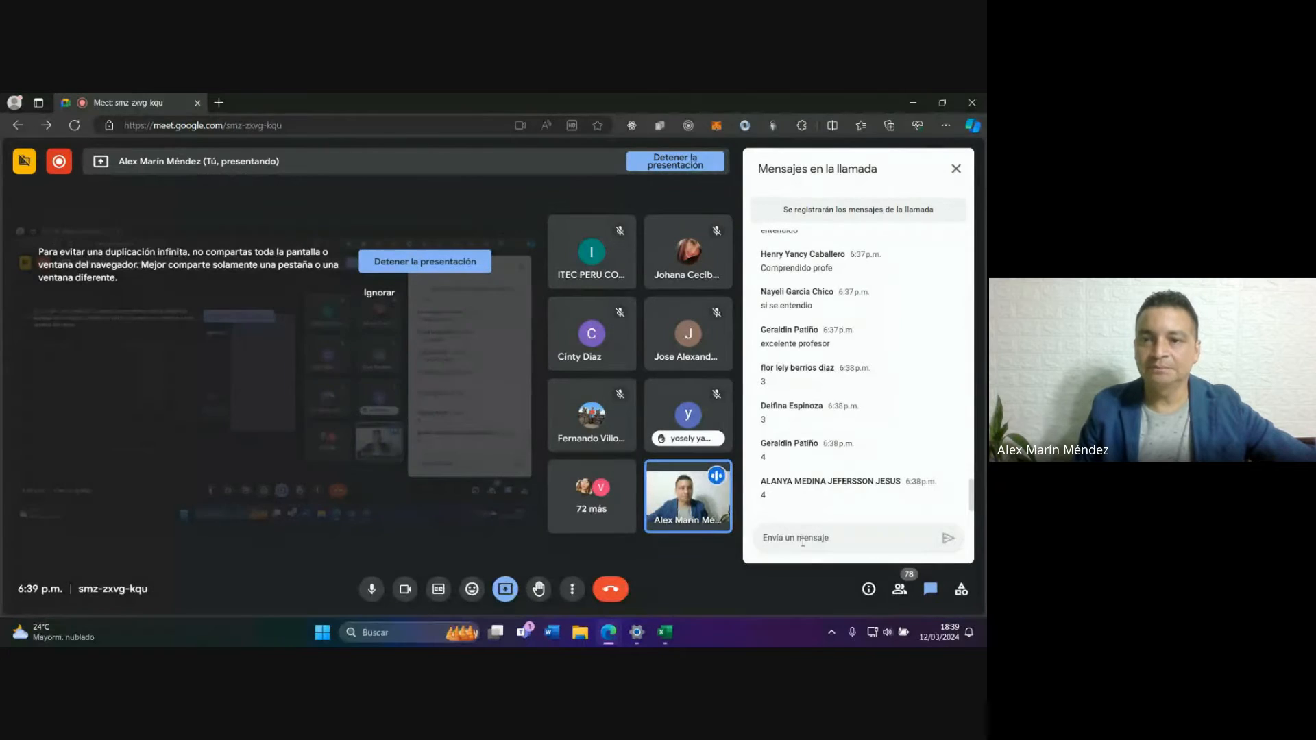
# Return to Excel and open the Ejercicio2 sales sheet, selecting cell E10.
pyautogui.click(656, 639)
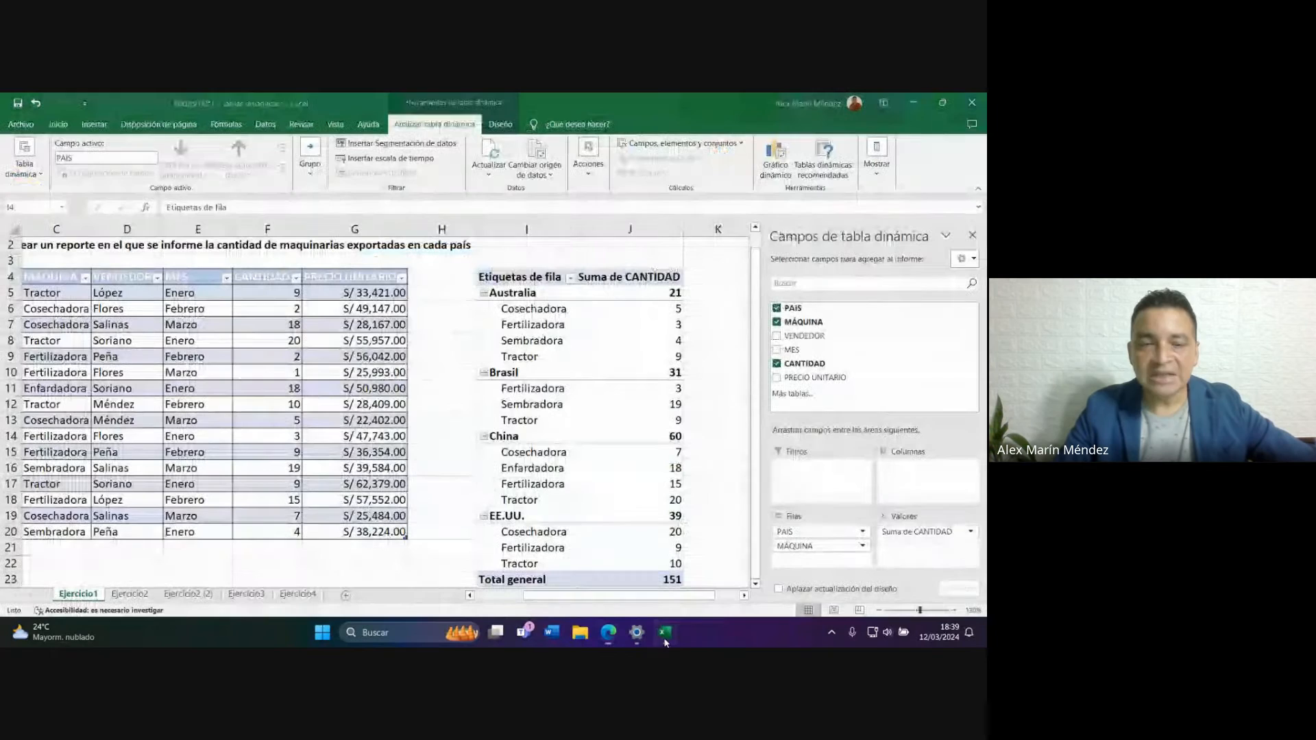
pyautogui.click(131, 595)
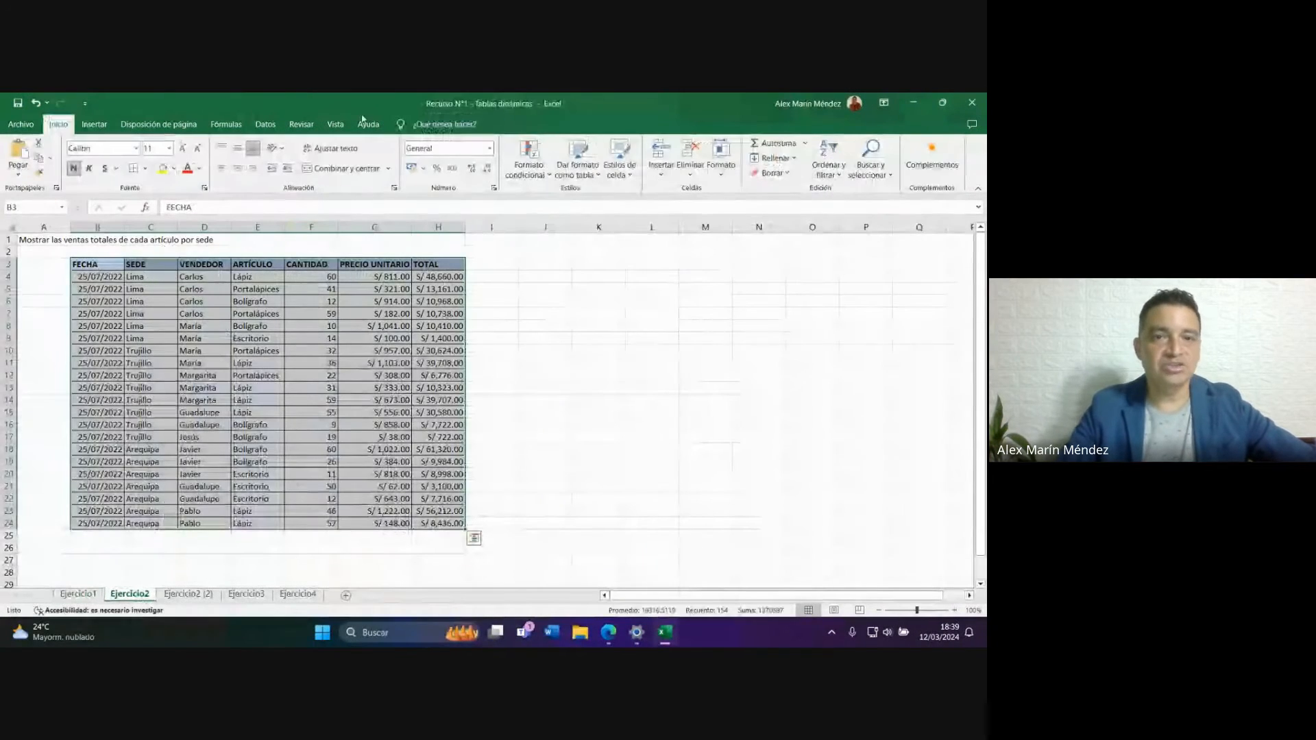
pyautogui.click(78, 594)
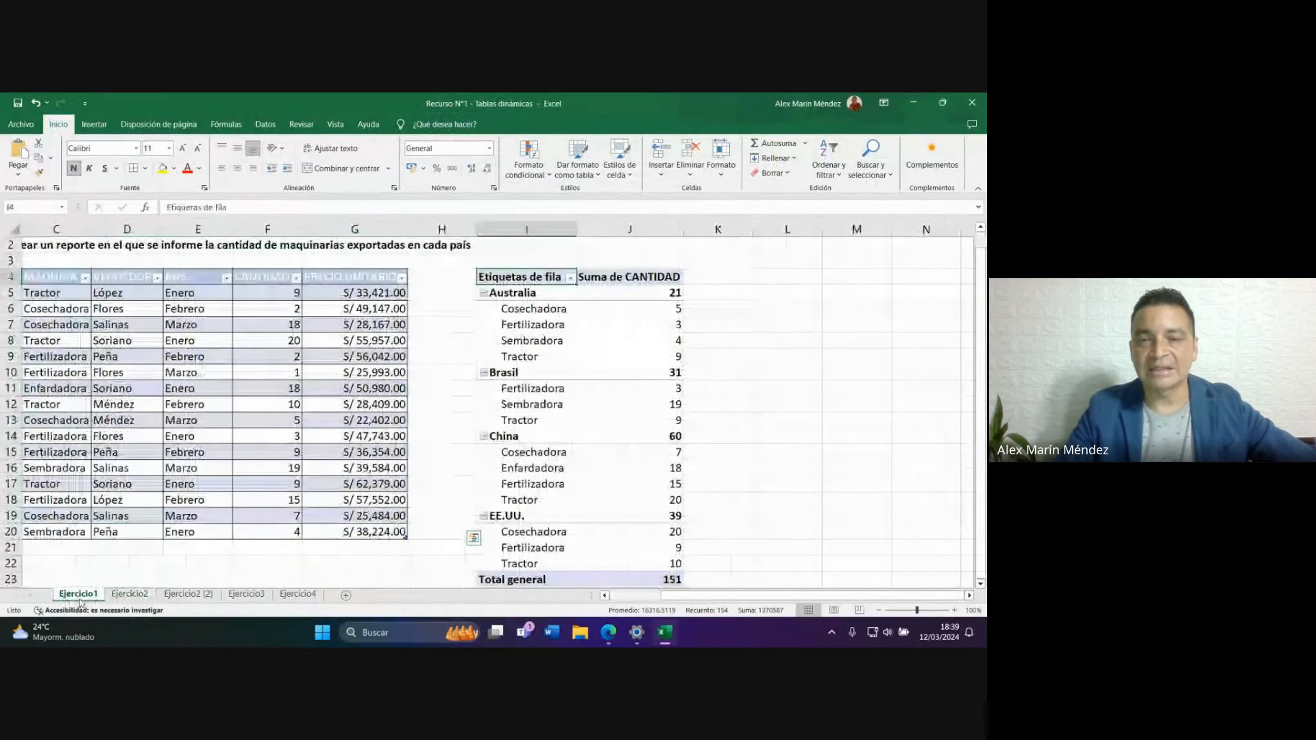
pyautogui.click(130, 594)
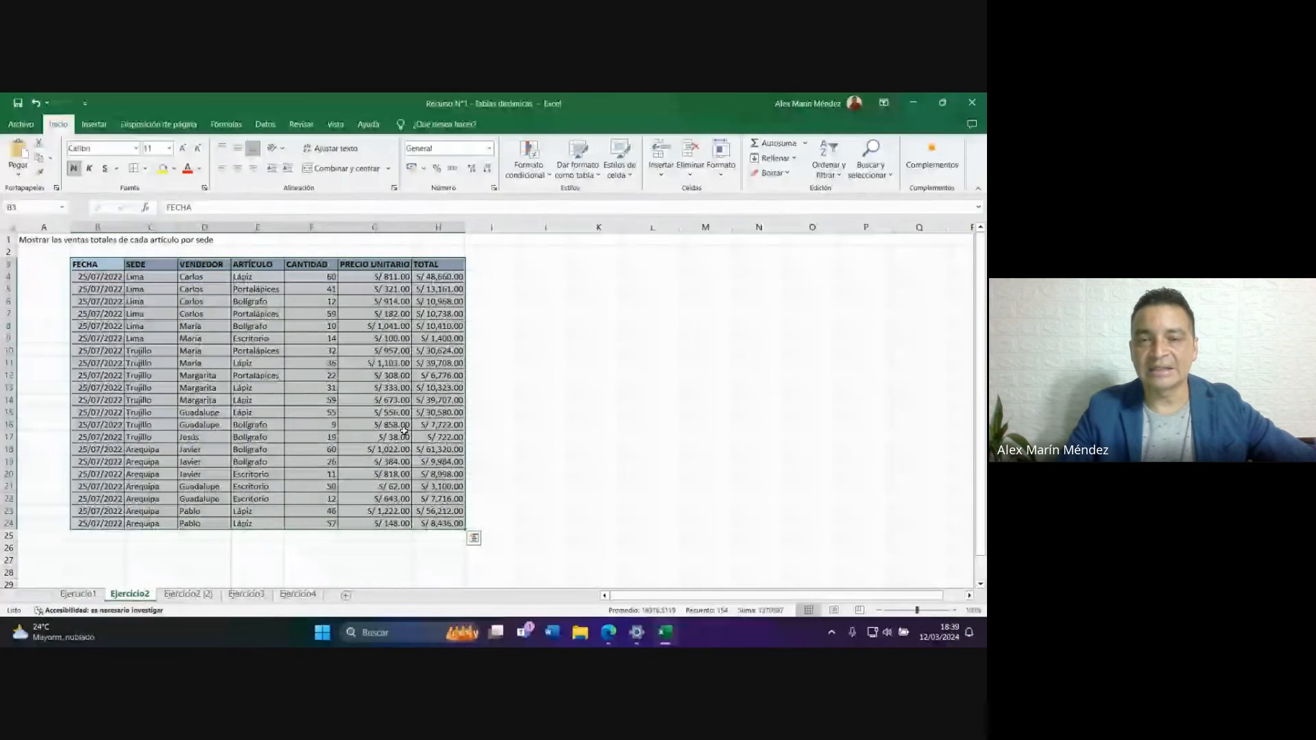
pyautogui.click(530, 331)
pyautogui.click(258, 350)
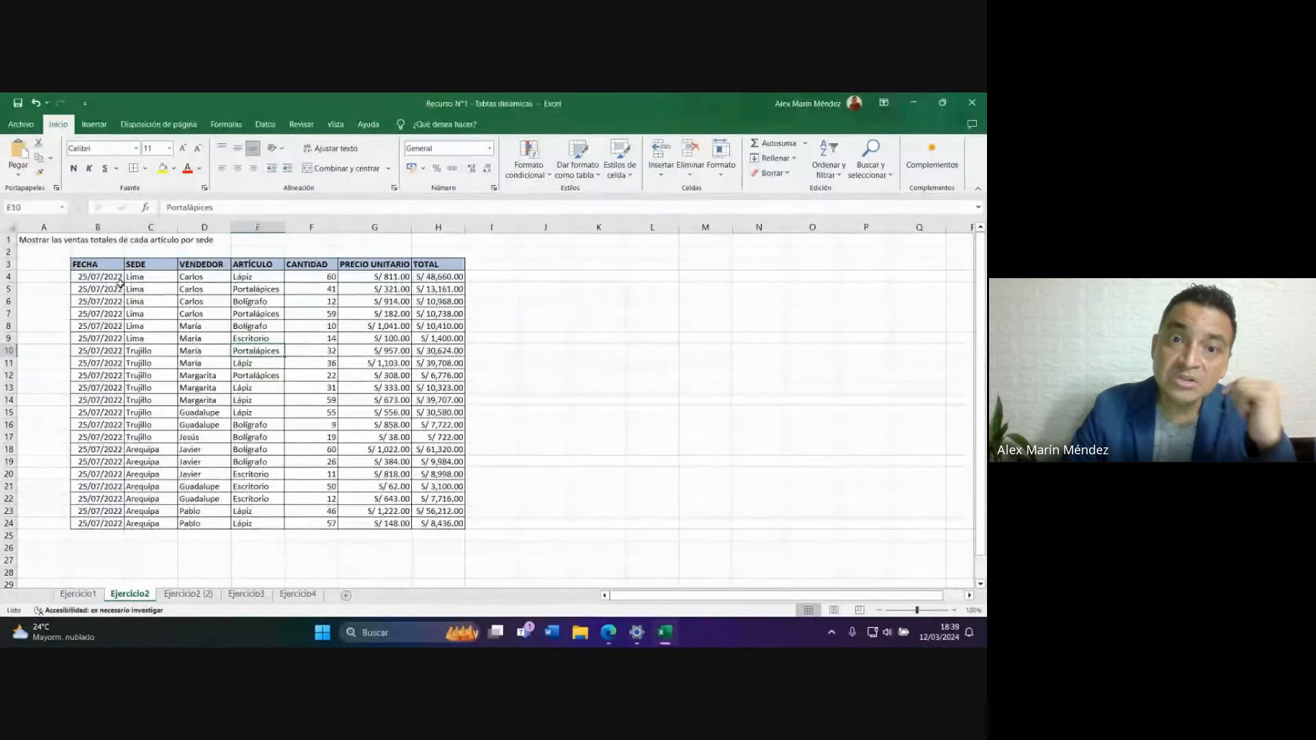
# Inspect the sales table: unit price in G4 and the TOTAL formulas in H4, H5 and H7.
pyautogui.moveTo(120, 284); pyautogui.dragTo(439, 523)
pyautogui.click(357, 413)
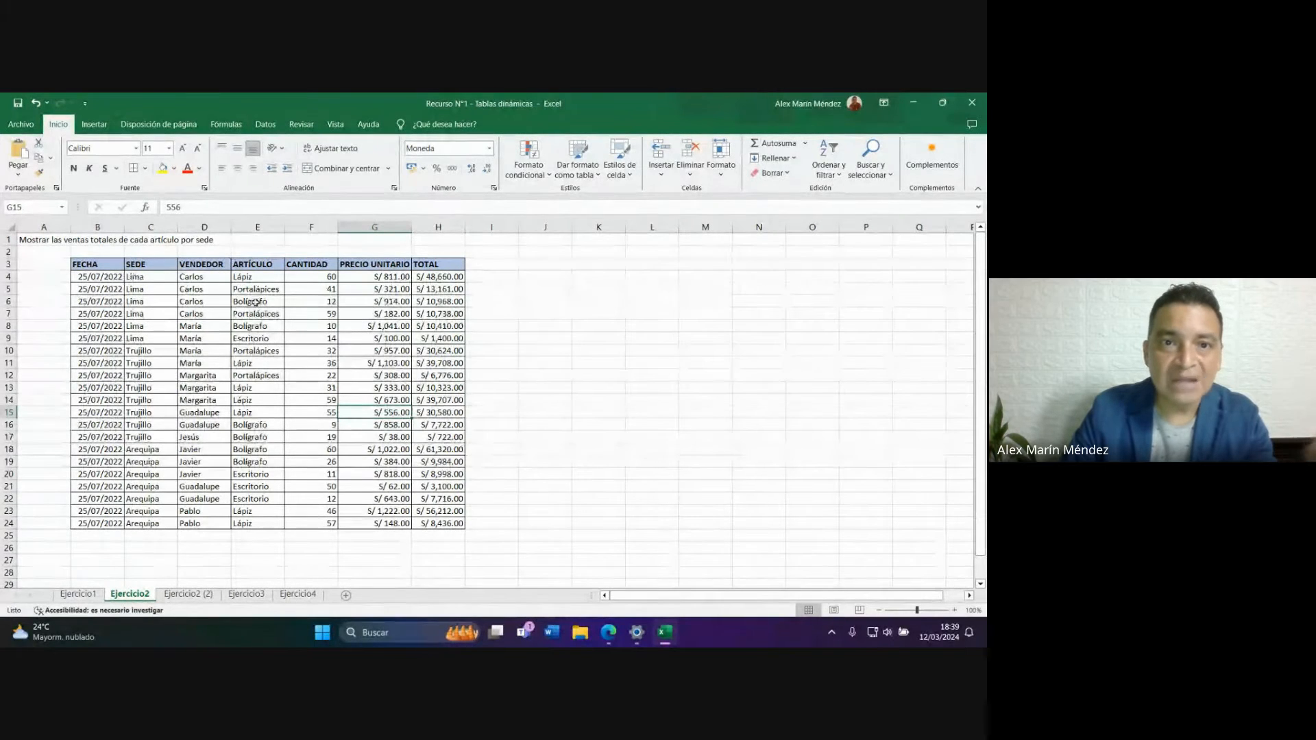
pyautogui.click(144, 277)
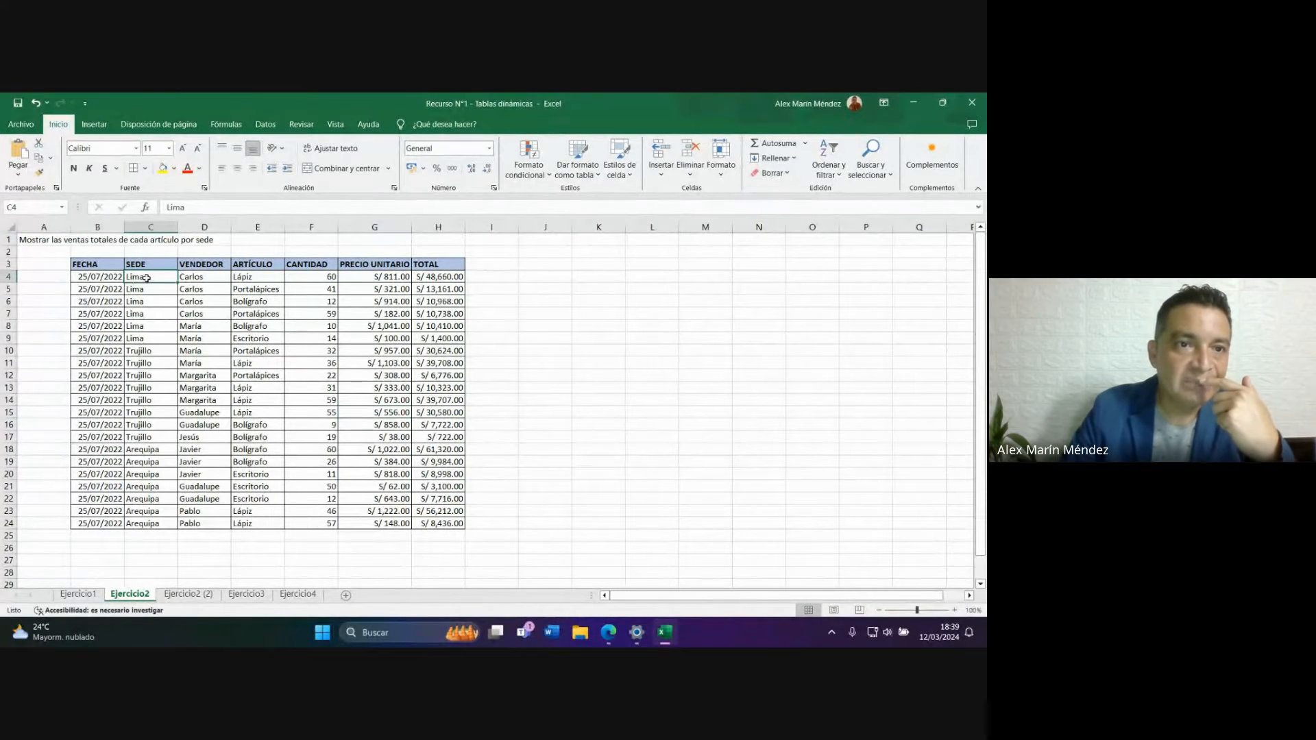
pyautogui.click(376, 277)
pyautogui.click(431, 277)
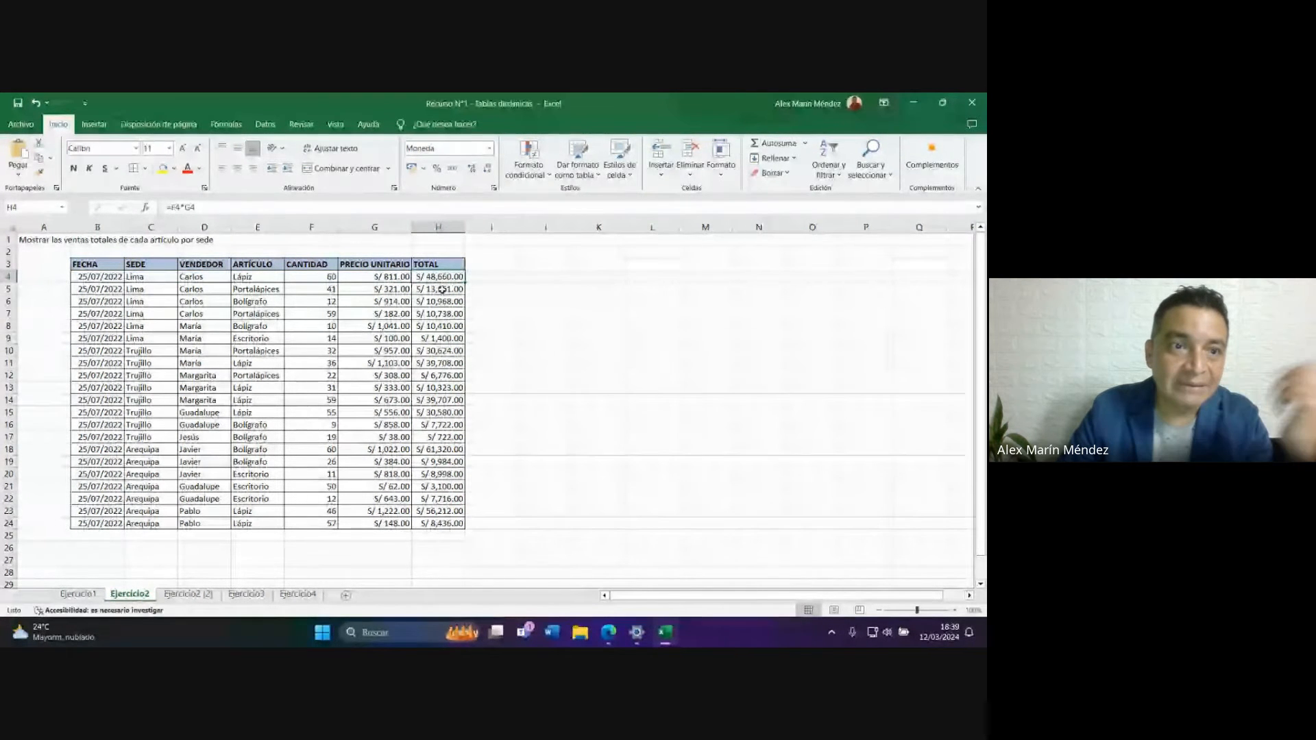
pyautogui.click(443, 289)
pyautogui.click(445, 314)
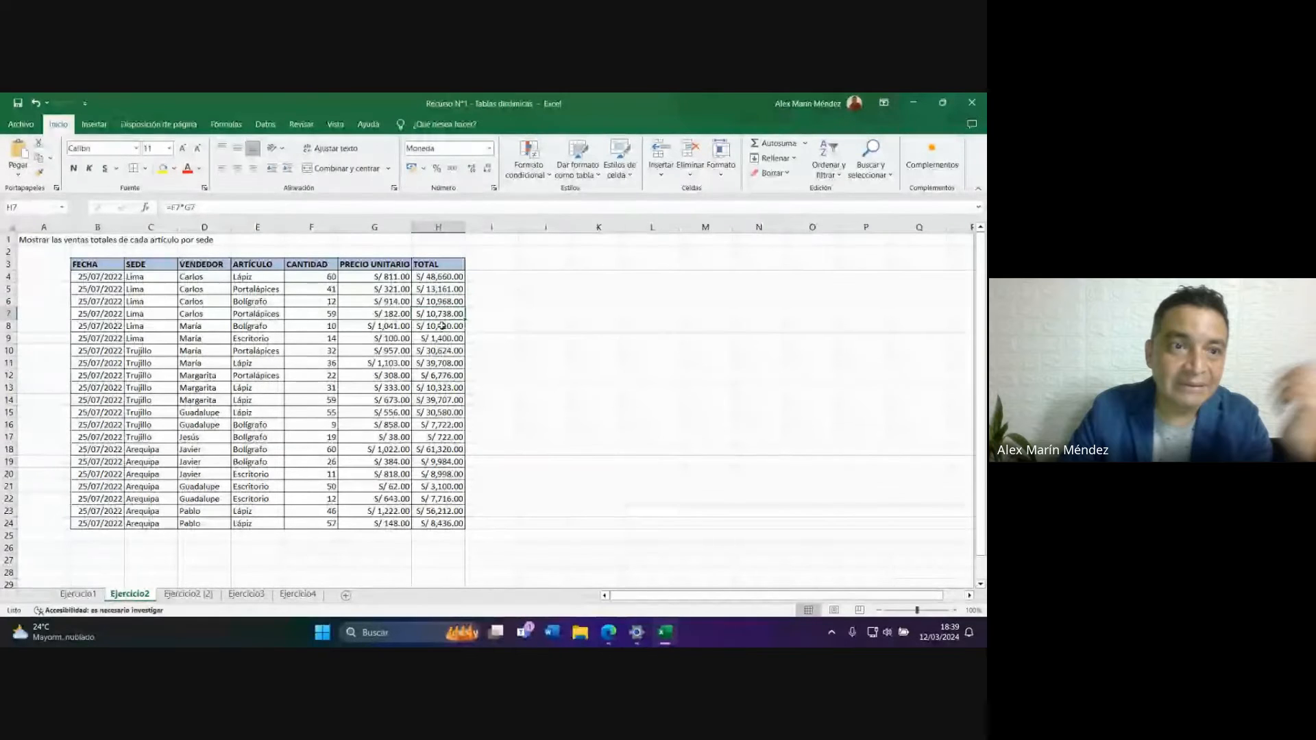
# Select the six Lima cells C4:C9, then highlight the sales block C8:F20 and cell G15.
pyautogui.click(152, 278)
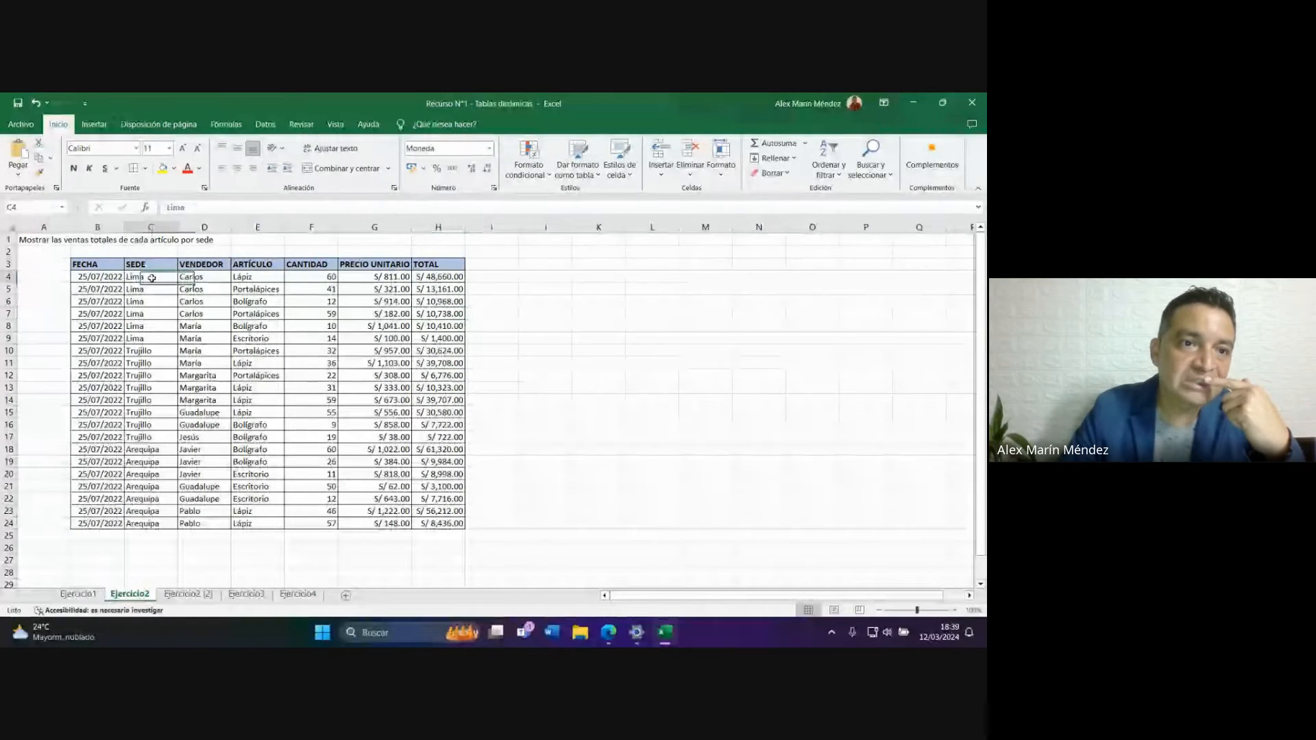
pyautogui.moveTo(151, 278); pyautogui.dragTo(154, 344)
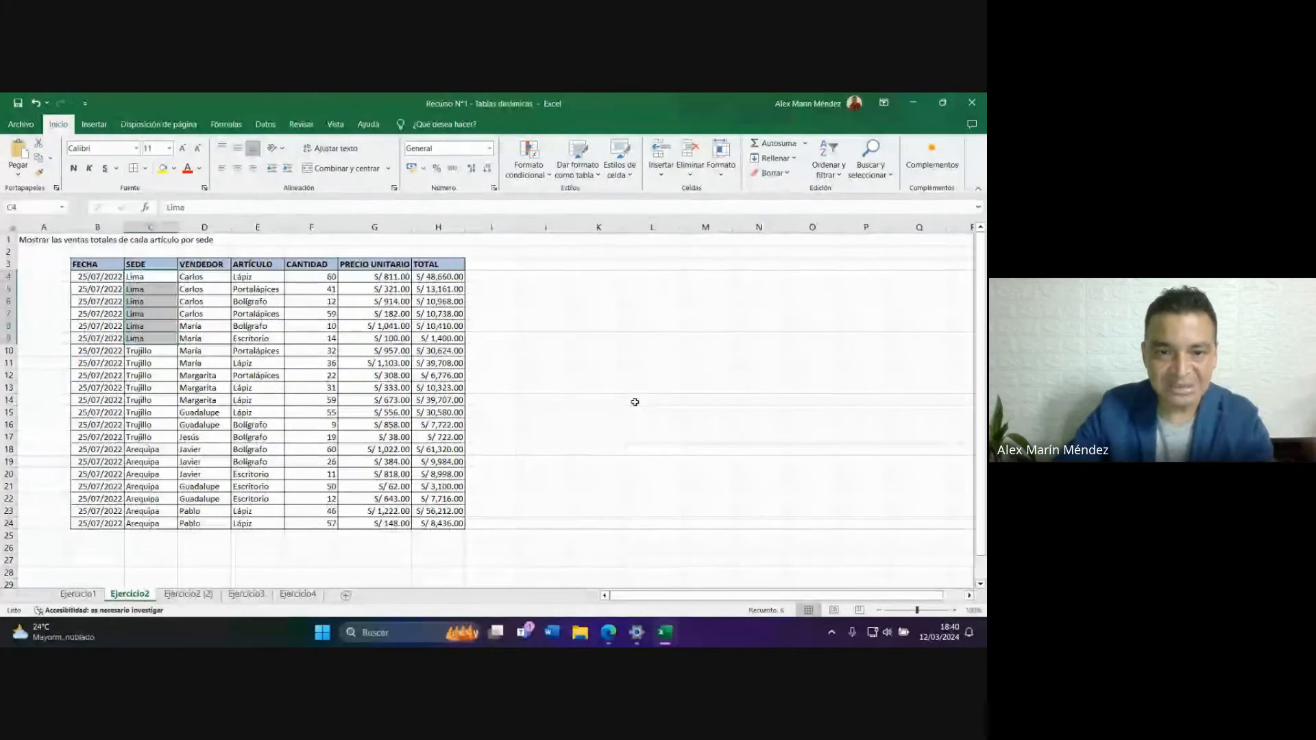
pyautogui.click(306, 409)
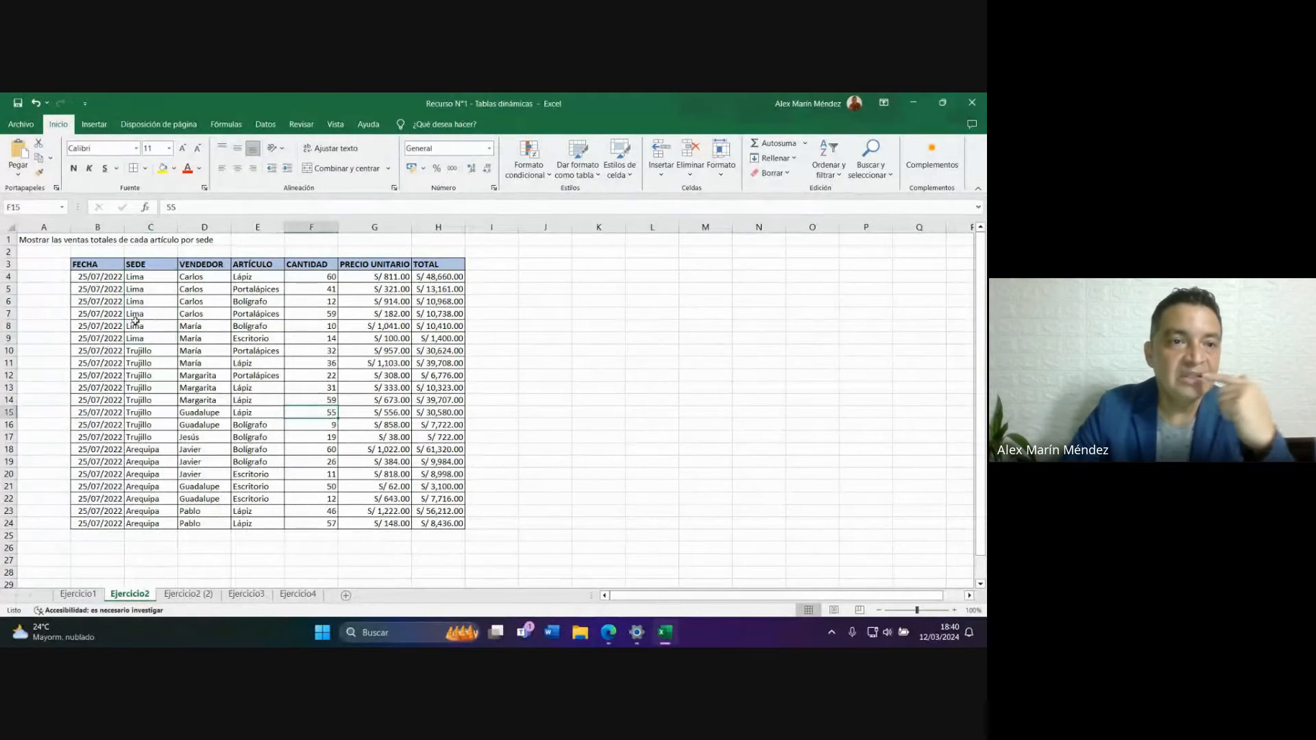
pyautogui.moveTo(135, 323); pyautogui.dragTo(313, 474)
pyautogui.click(386, 415)
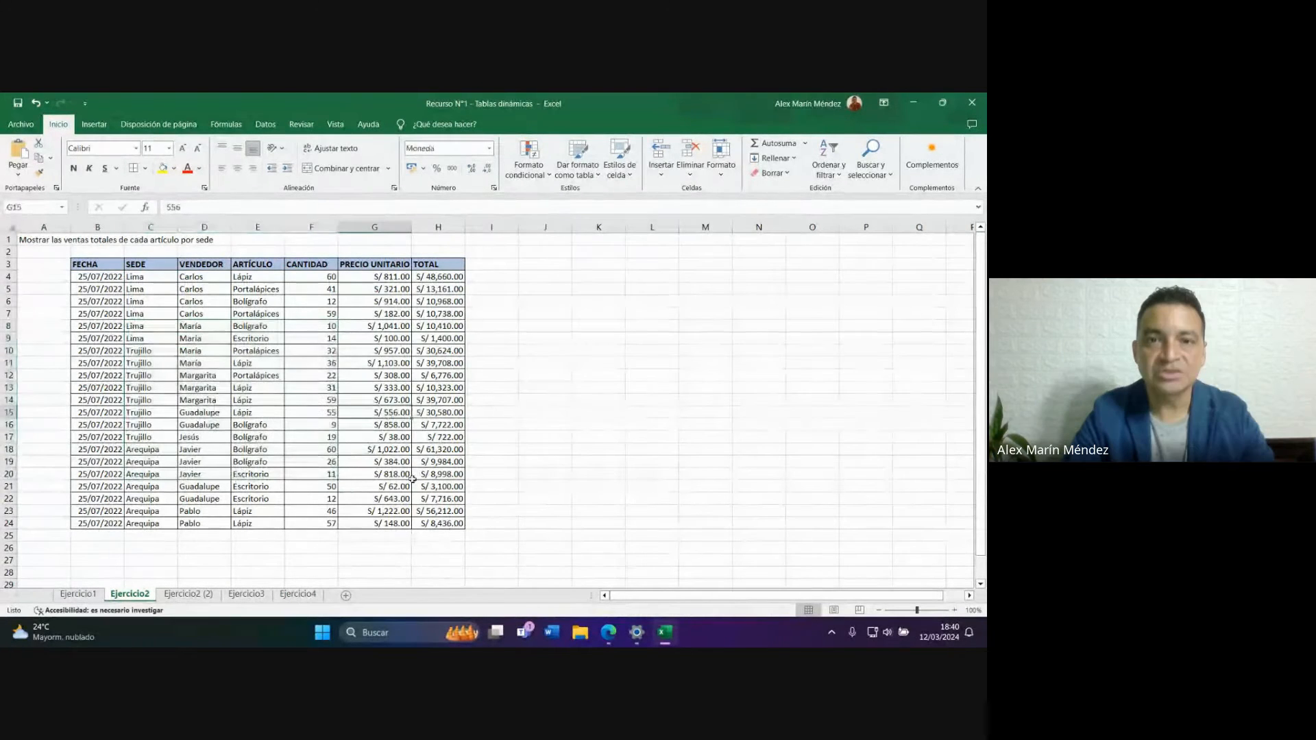
pyautogui.moveTo(615, 641)
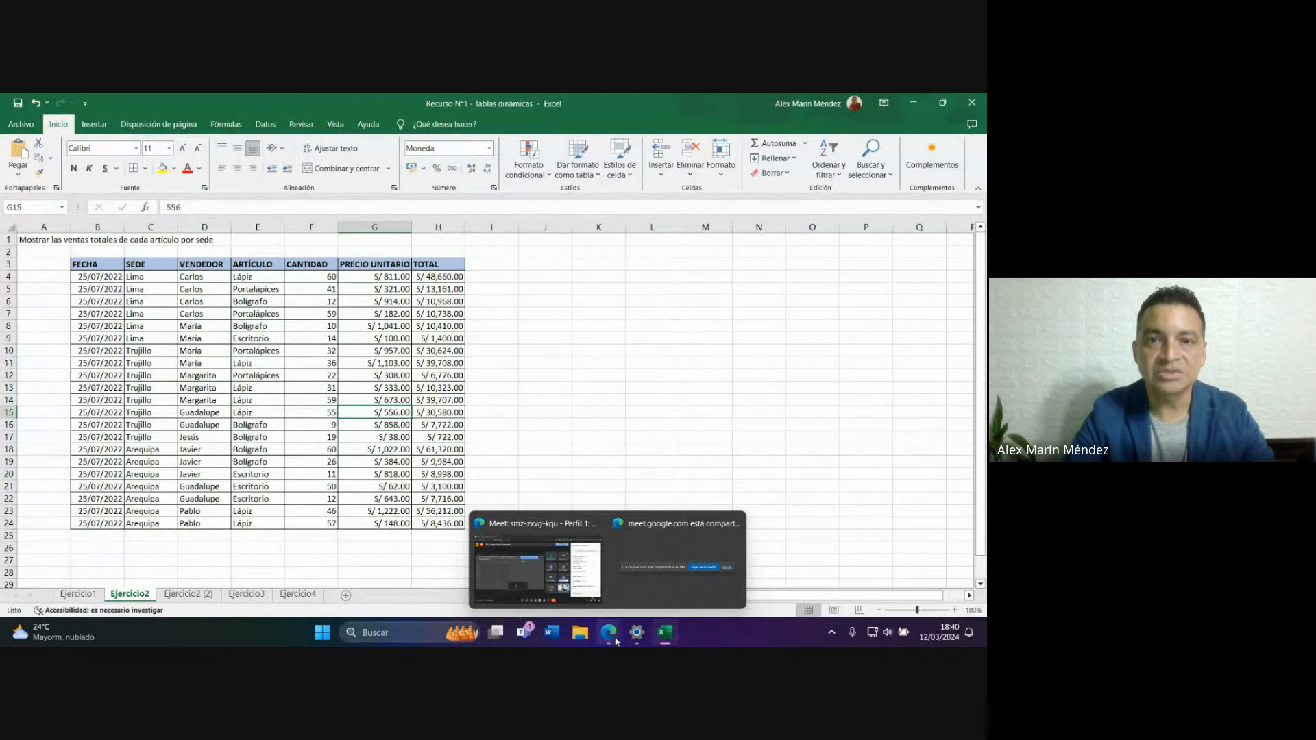
# Snap Excel to half the screen beside Meet, then pick cell E10 in the sales data and open Insertar.
pyautogui.doubleClick(423, 97)
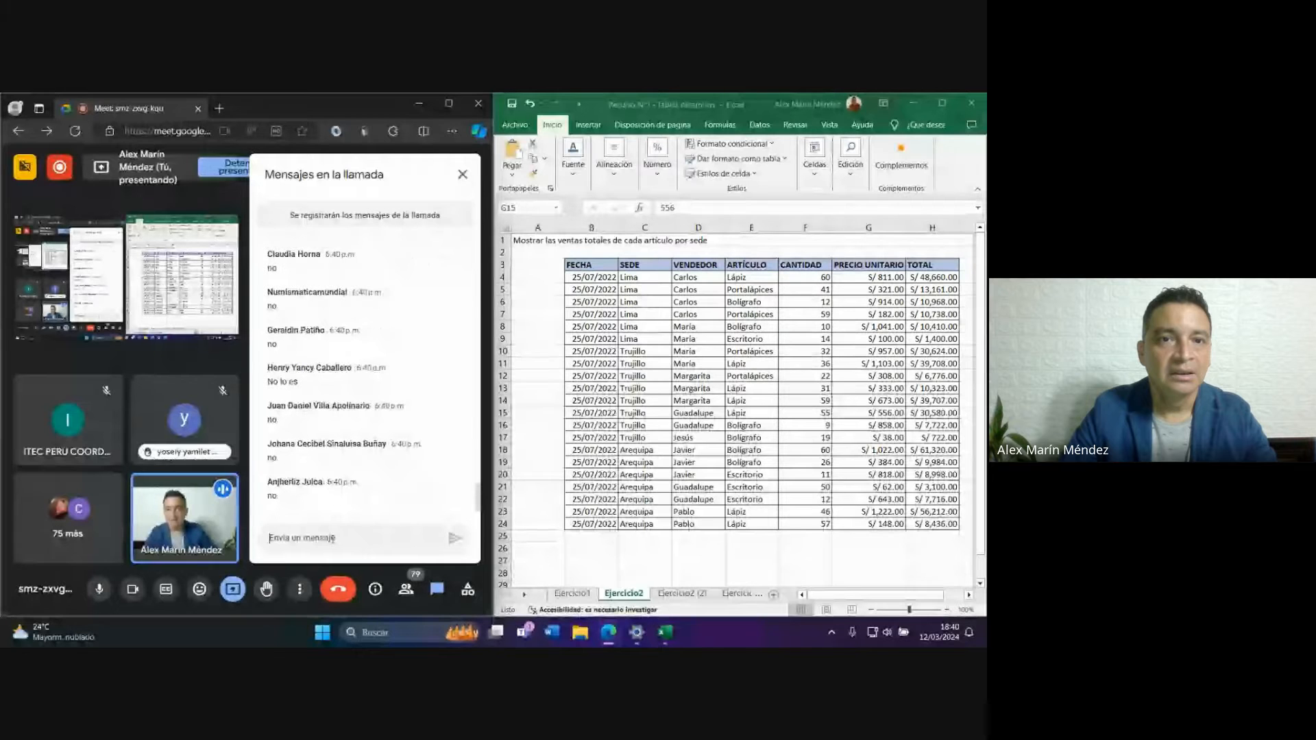
pyautogui.click(689, 353)
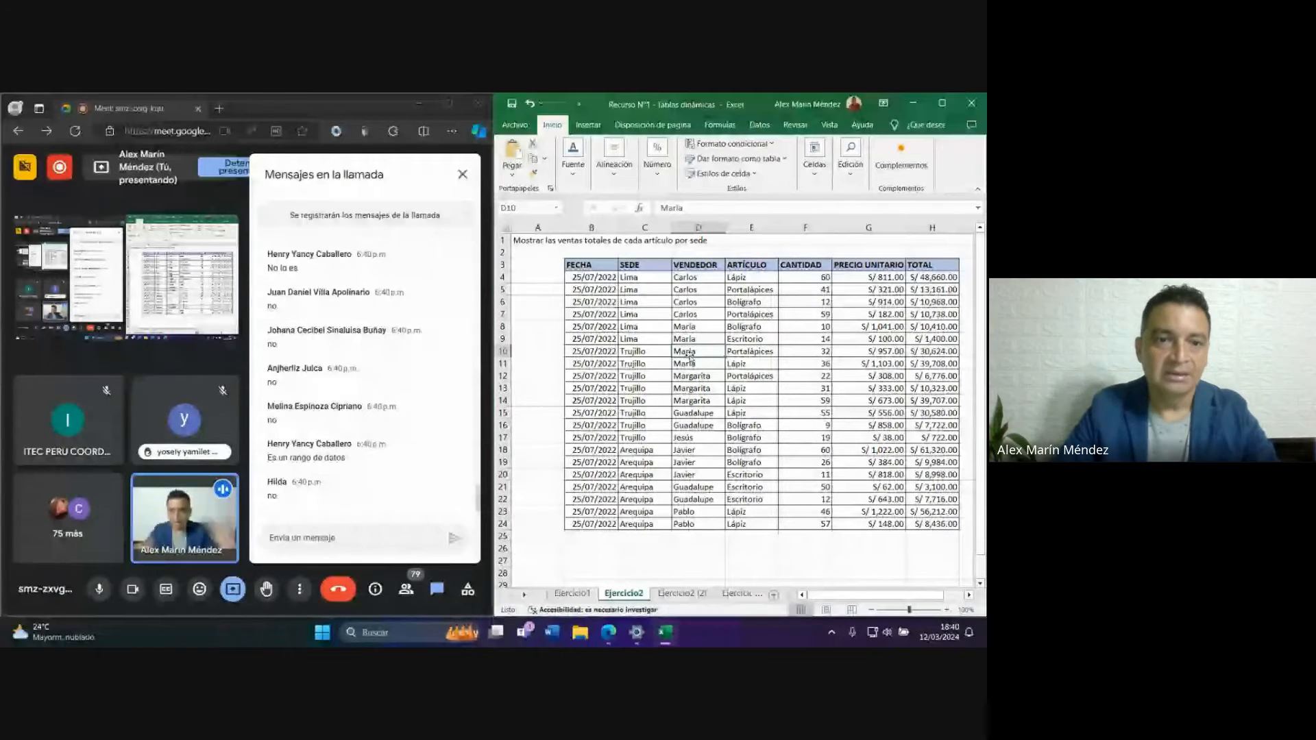
pyautogui.click(732, 364)
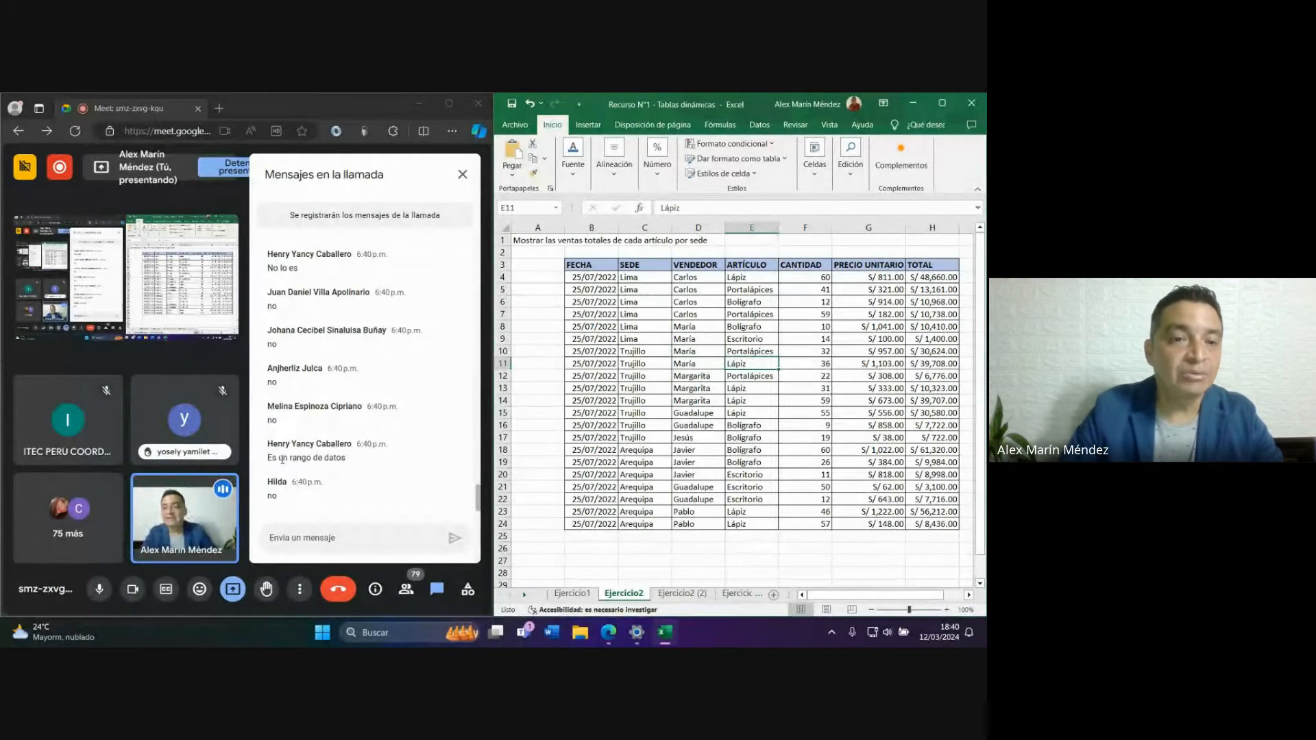
pyautogui.click(644, 314)
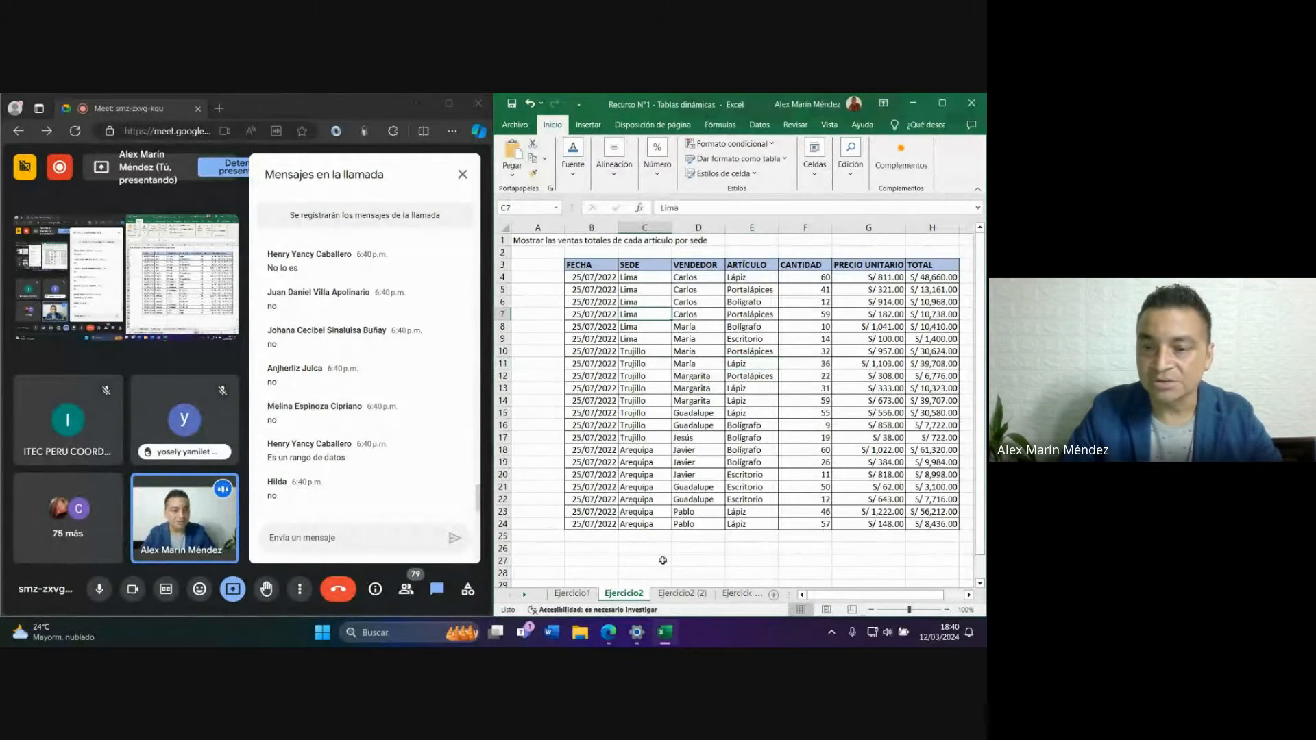
pyautogui.moveTo(839, 594)
pyautogui.mouseDown()
pyautogui.moveTo(864, 596)
pyautogui.moveTo(854, 603)
pyautogui.mouseUp()
pyautogui.click(599, 362)
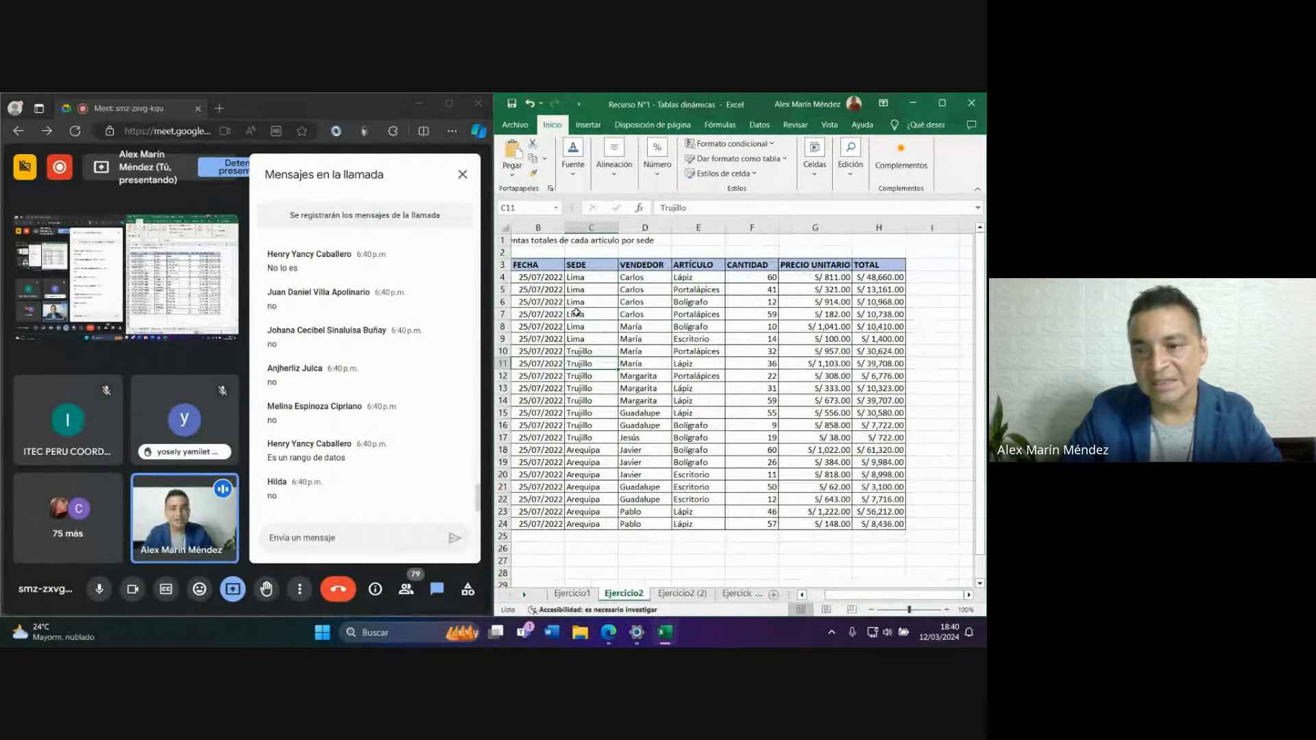
pyautogui.click(702, 352)
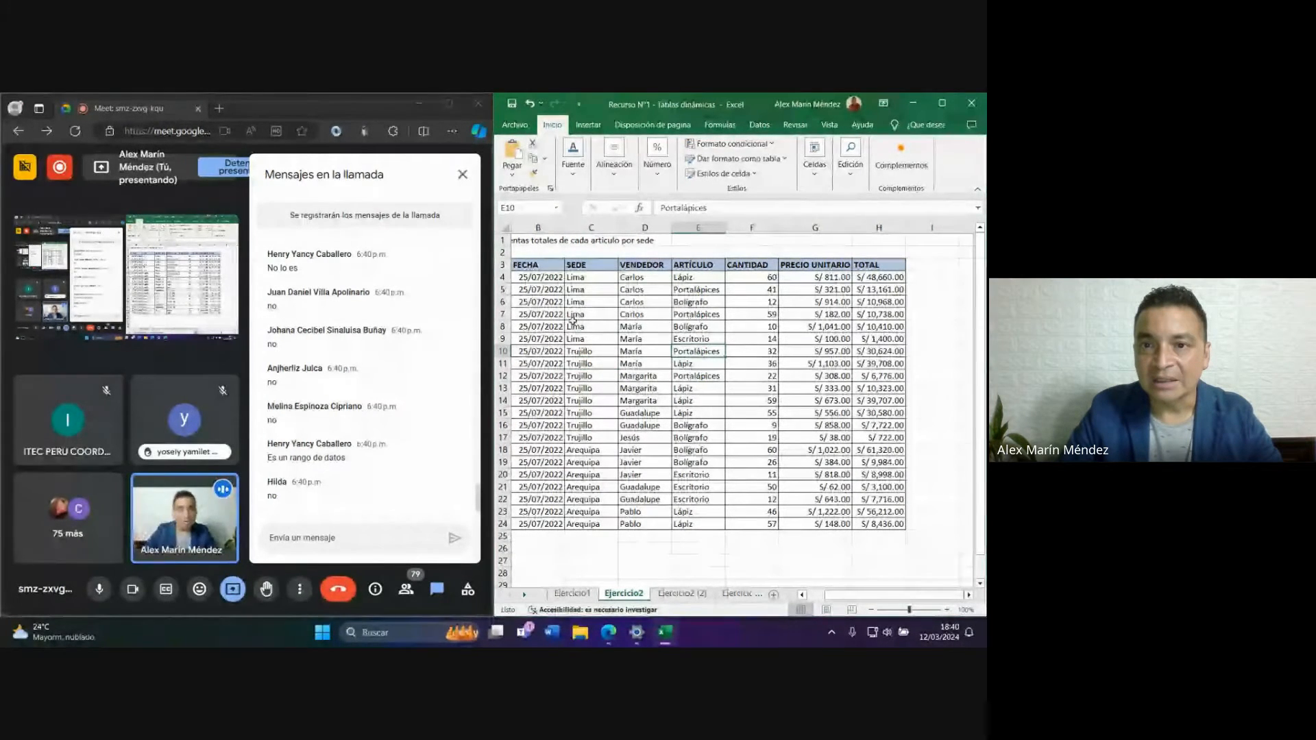
pyautogui.click(588, 125)
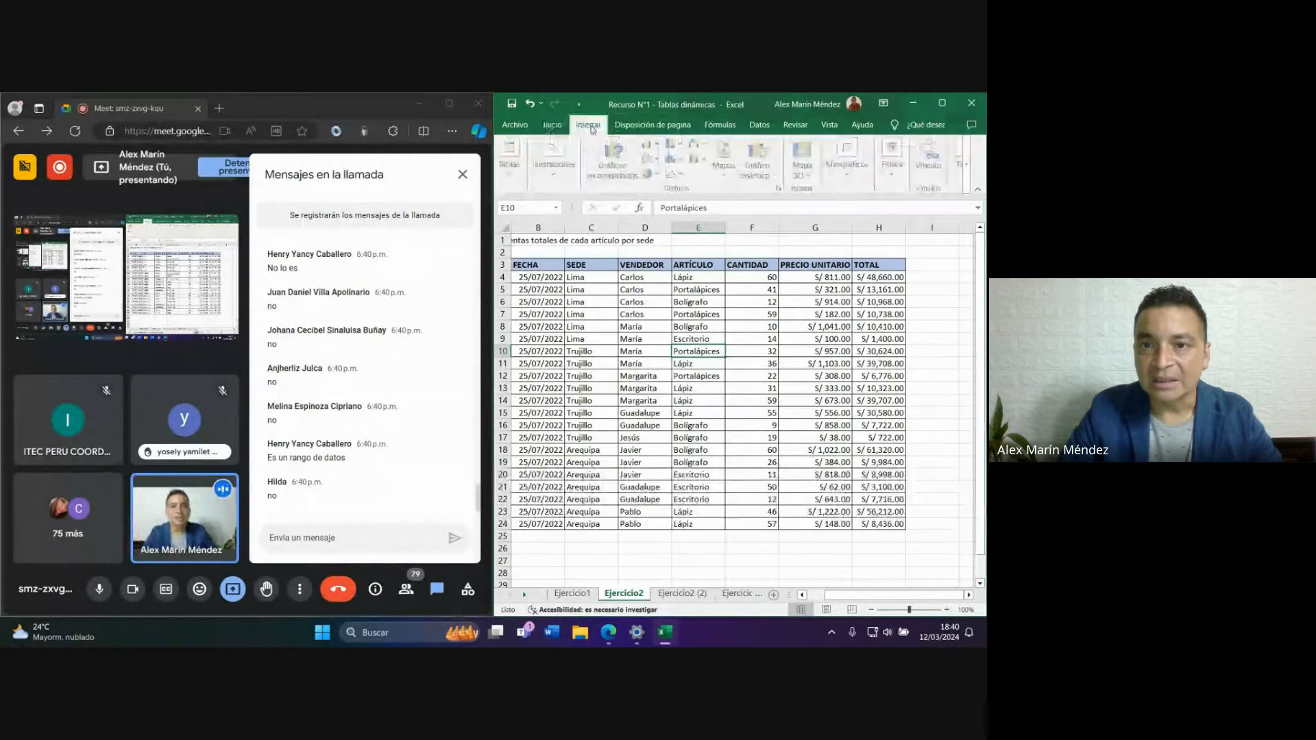
# Convert the sales range B3:H24 into a formatted table.
pyautogui.click(511, 180)
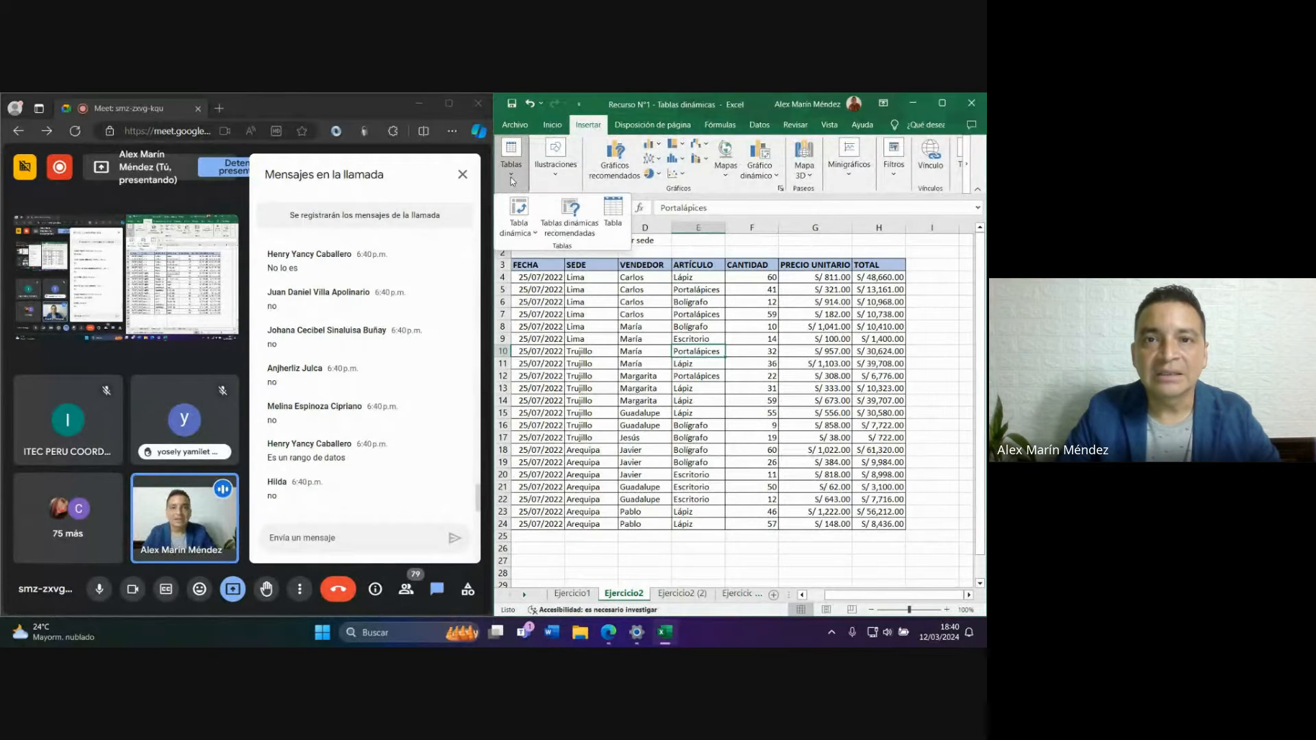
pyautogui.click(615, 213)
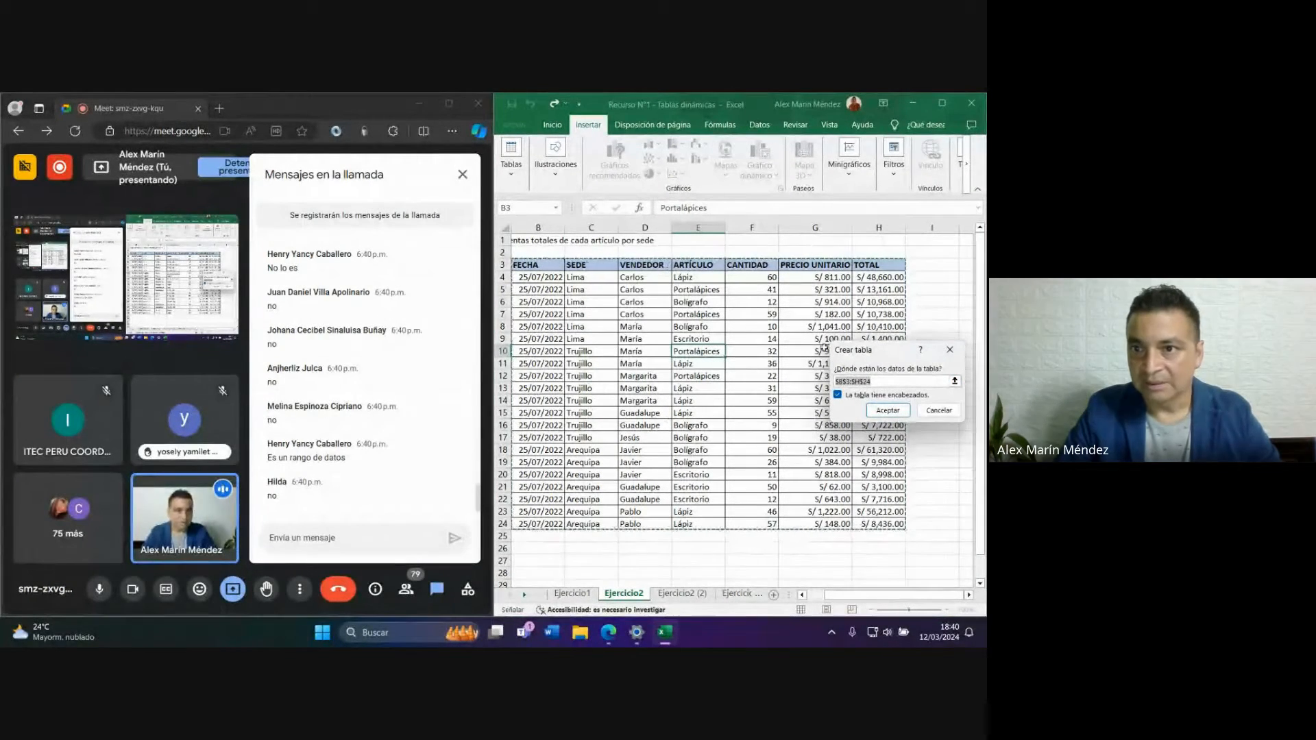
pyautogui.click(888, 410)
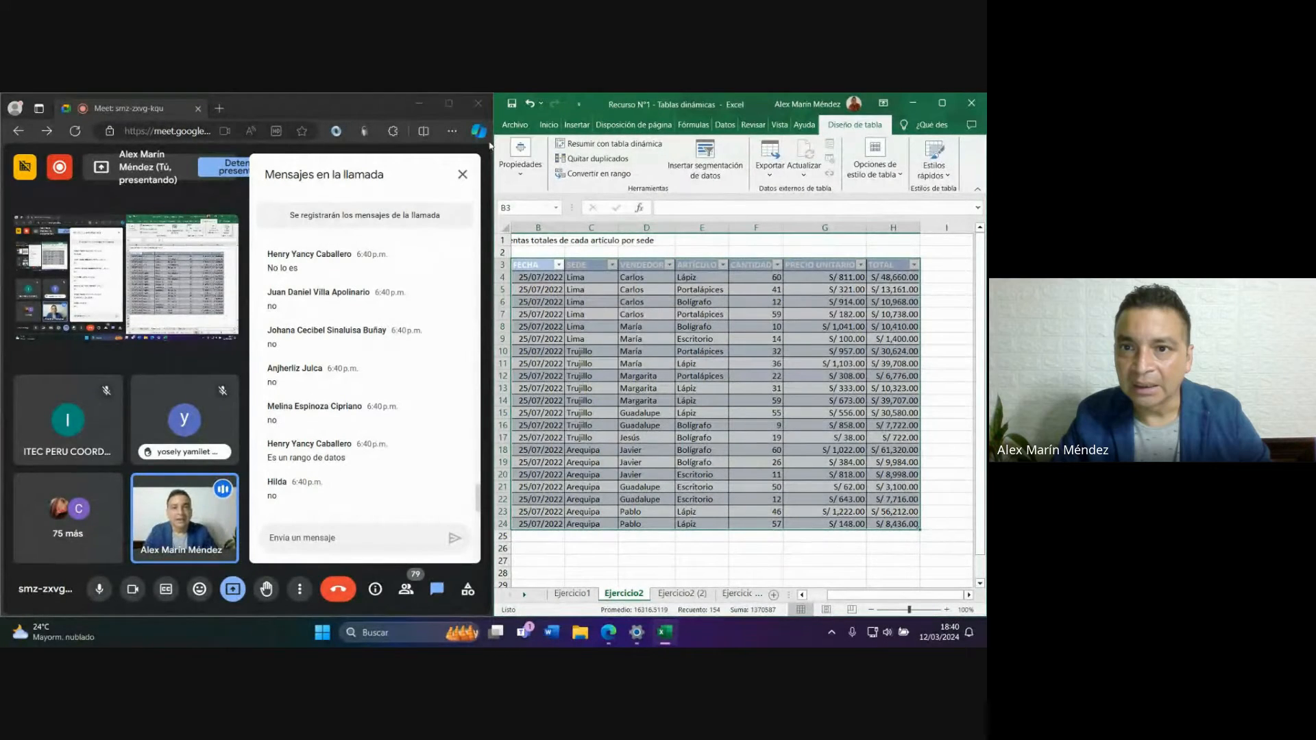
# Name the new table Librería_Edén.
pyautogui.click(517, 174)
pyautogui.click(522, 215)
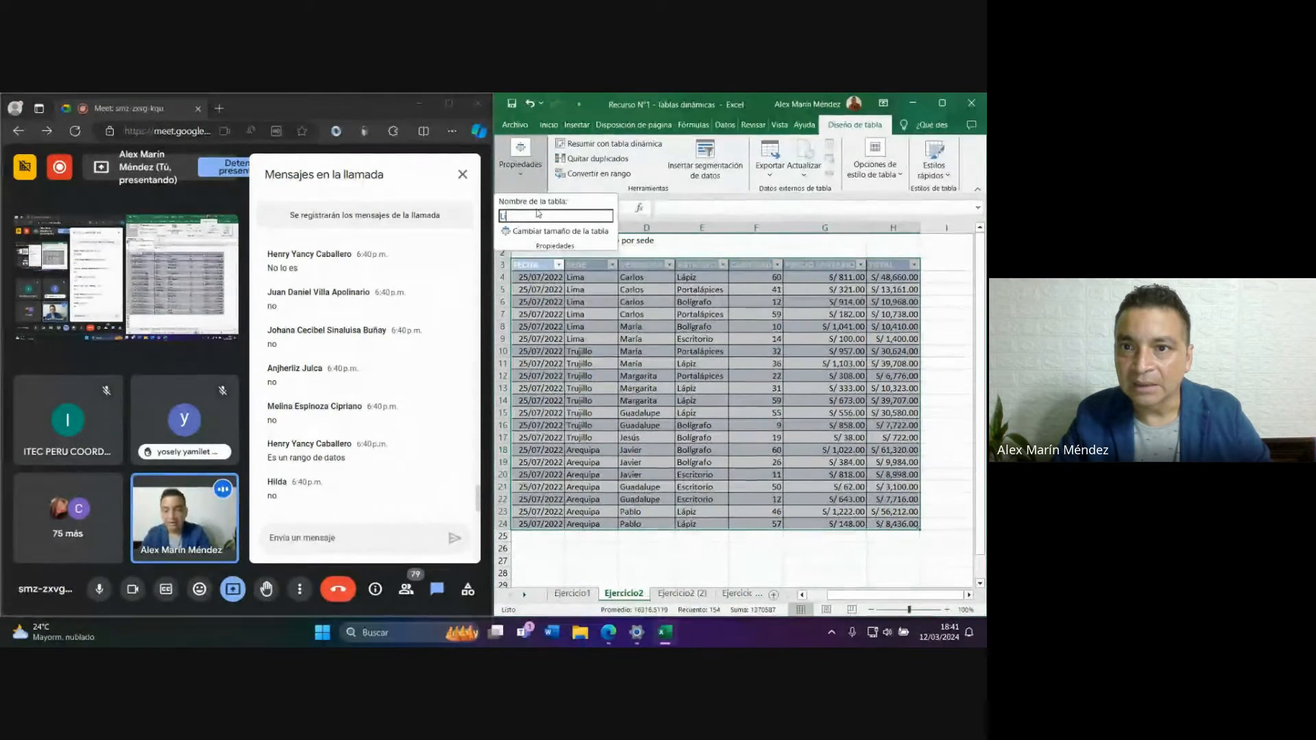
pyautogui.write('Librería')
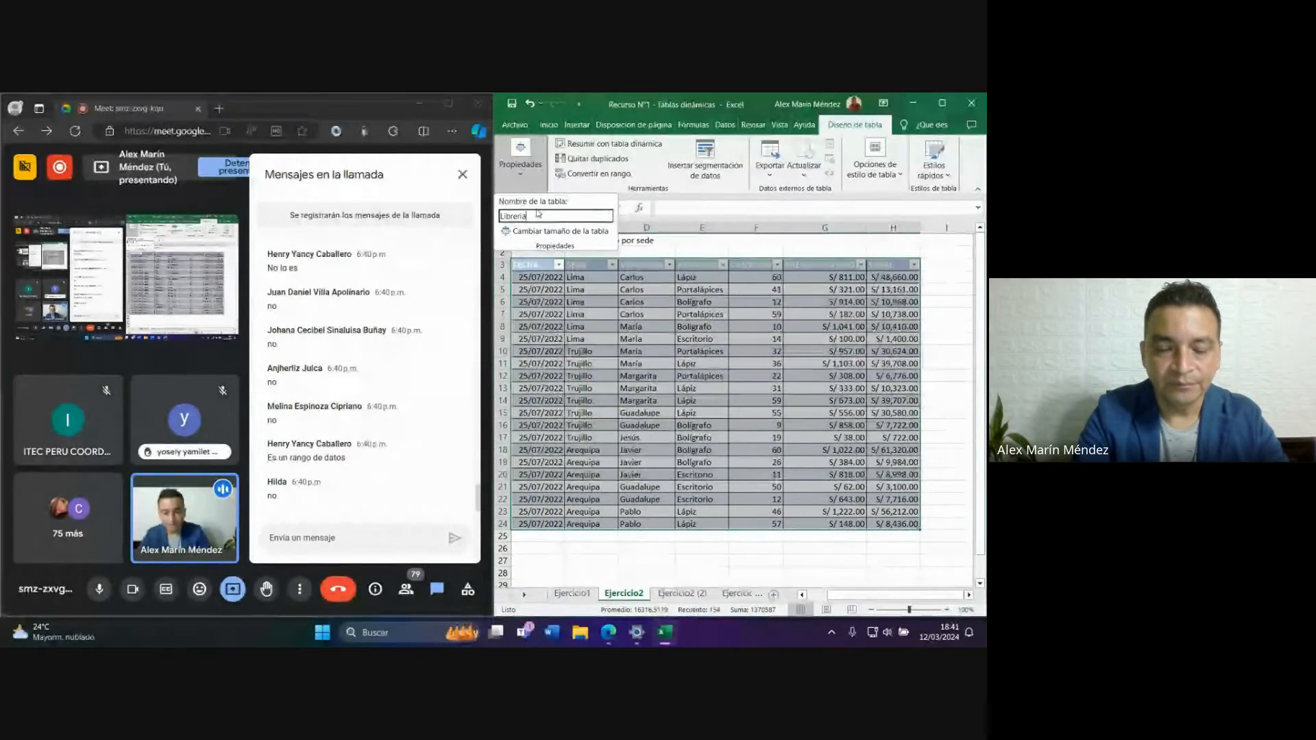
pyautogui.write('_Edé')
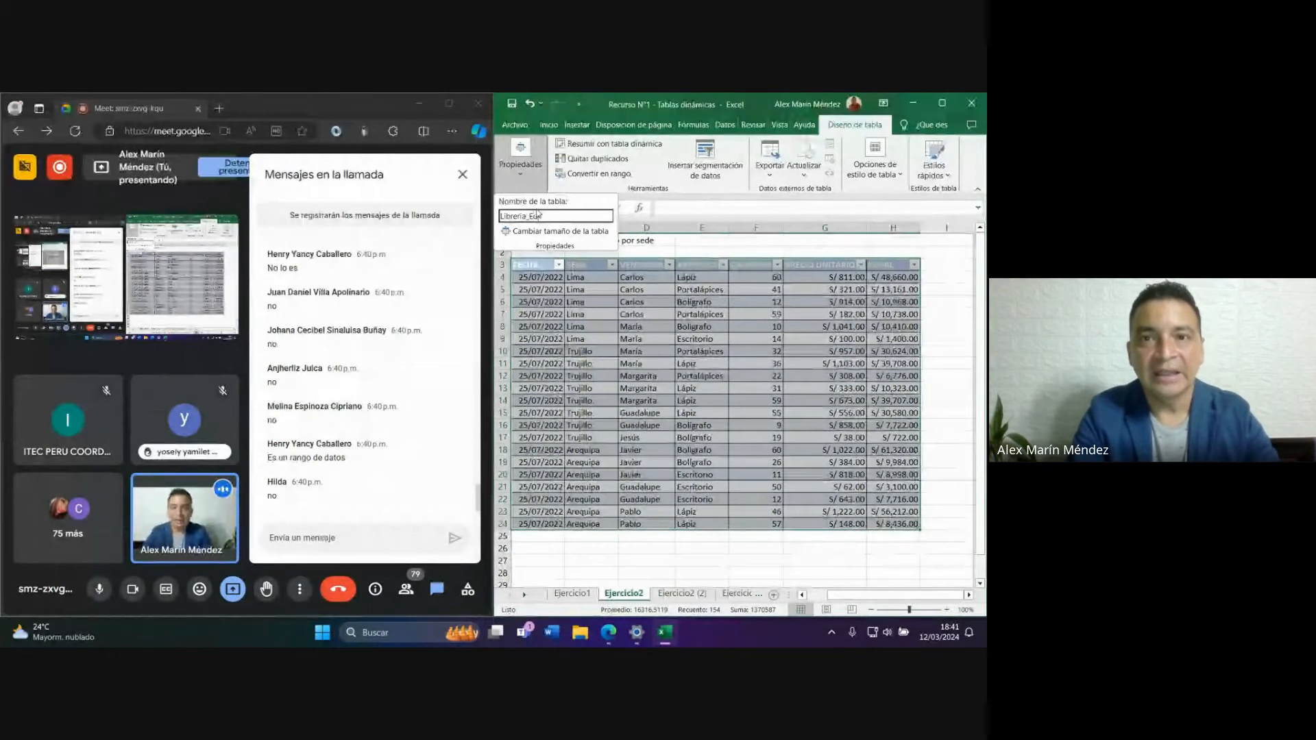
pyautogui.write('n')
pyautogui.press('Return')
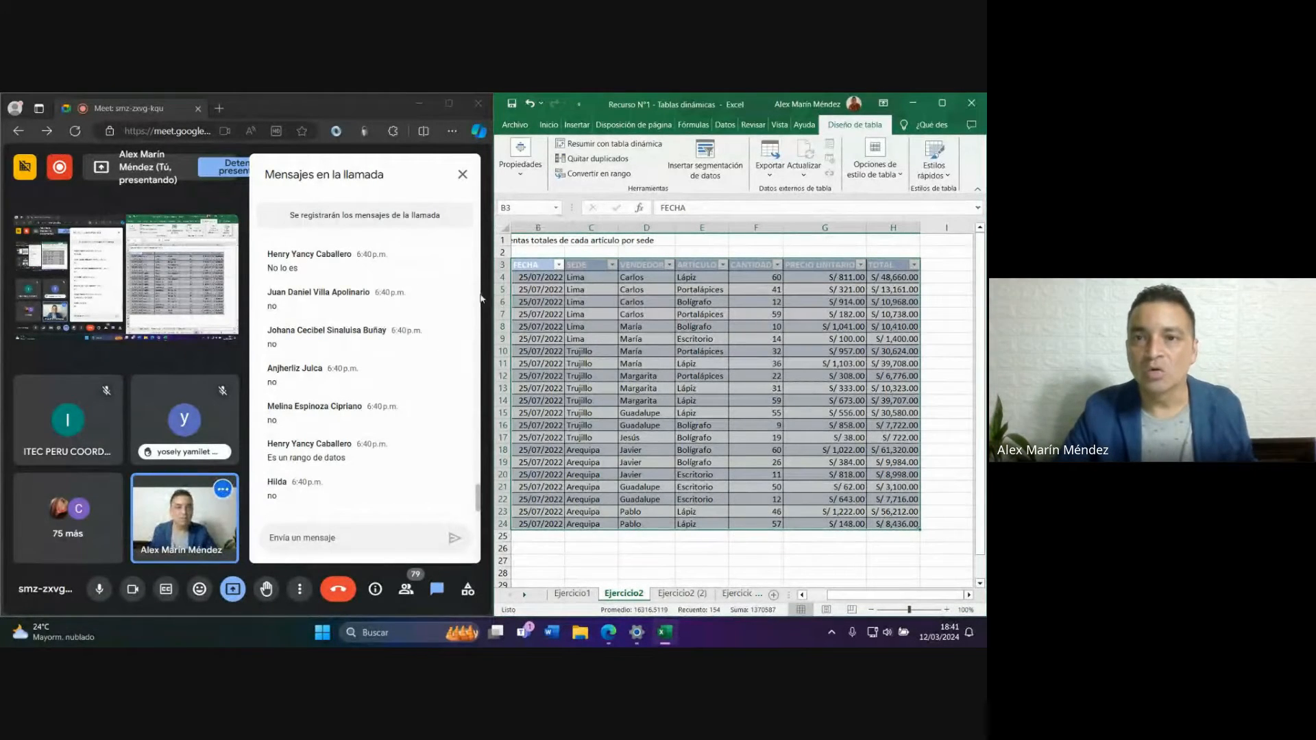
# Start a PivotTable from a cell inside the Librería_Edén table.
pyautogui.click(695, 327)
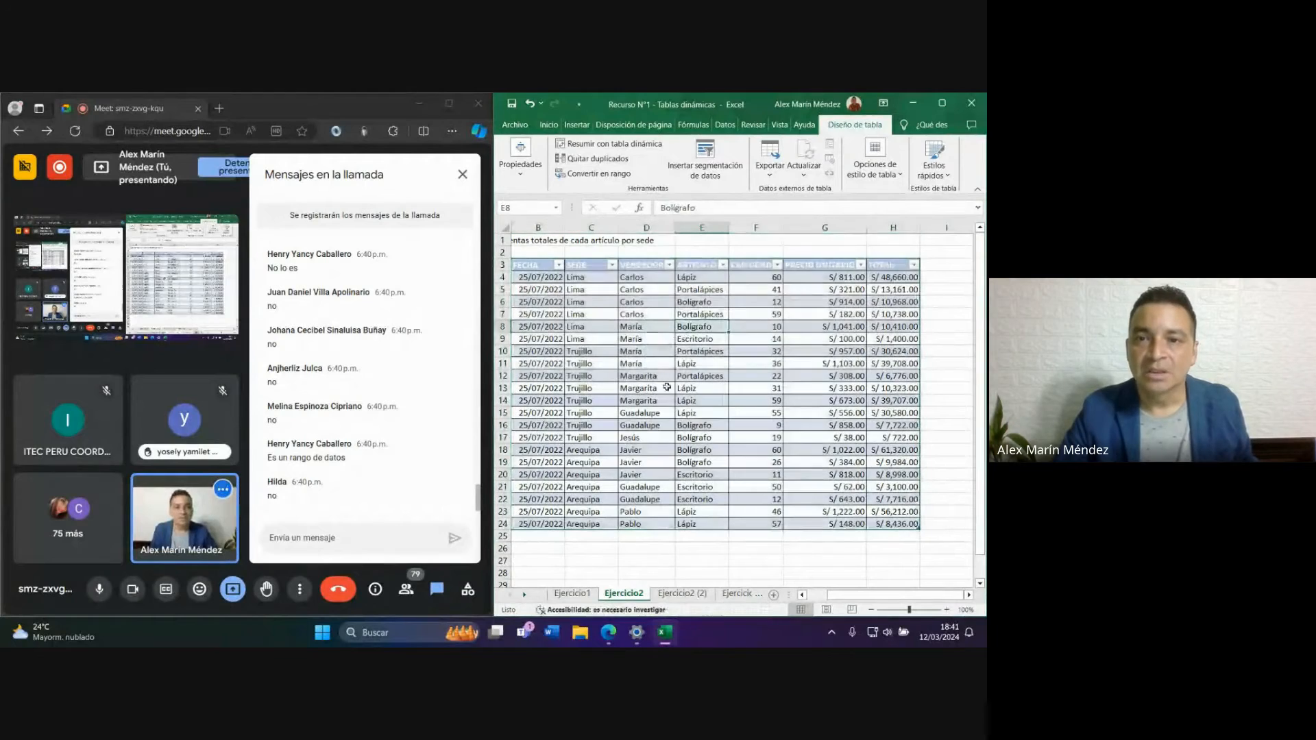
pyautogui.click(667, 386)
pyautogui.click(634, 439)
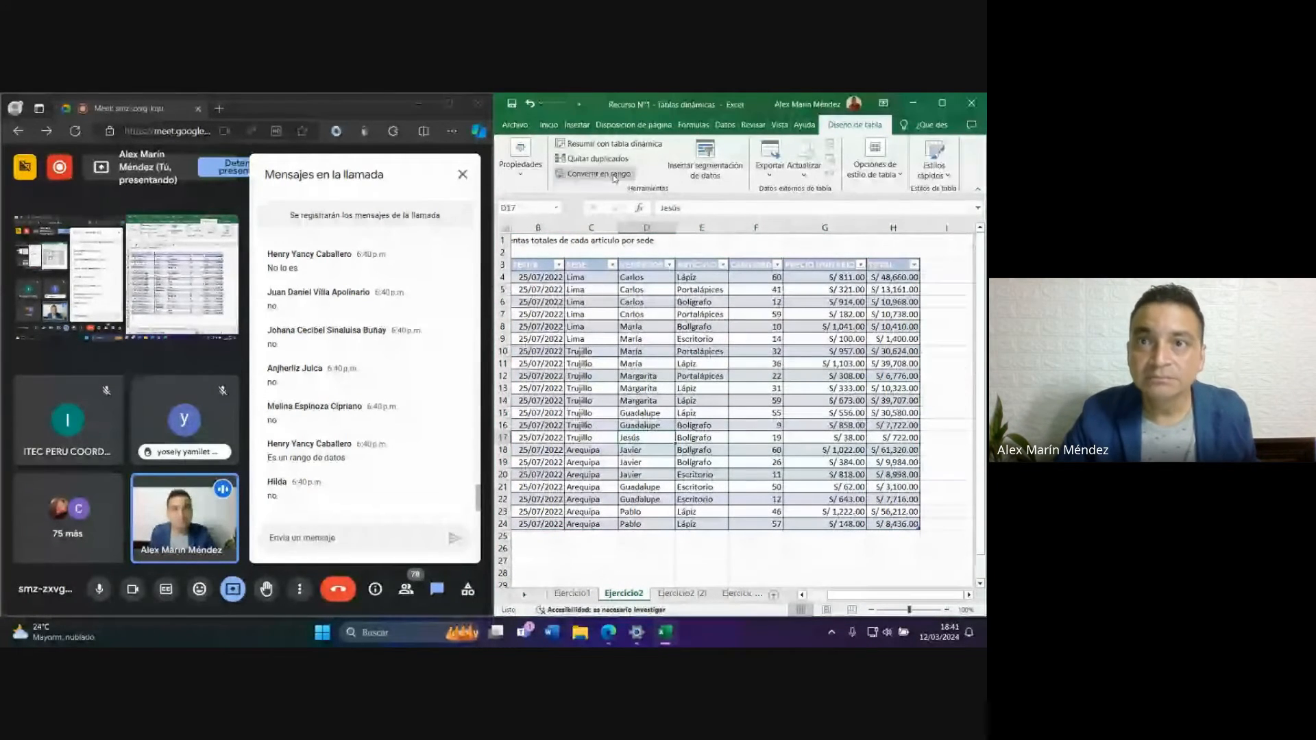
pyautogui.click(576, 126)
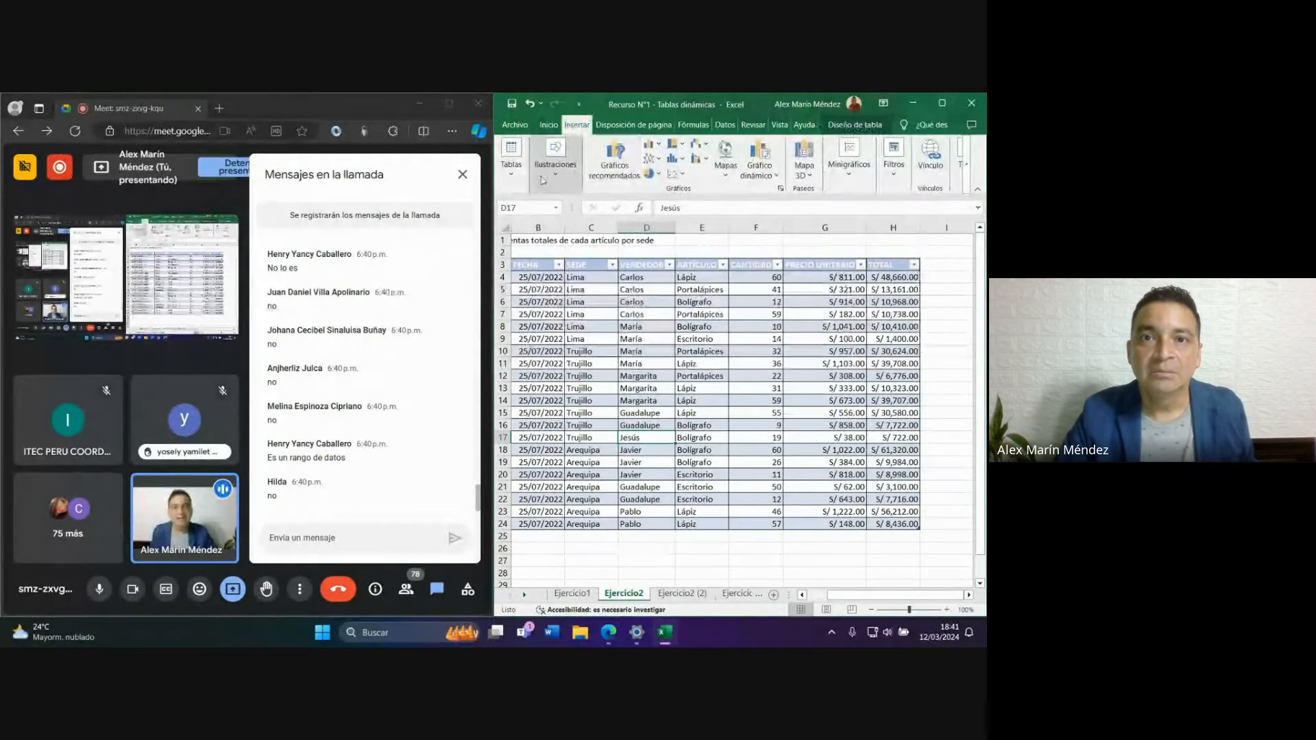
pyautogui.click(512, 158)
pyautogui.click(519, 214)
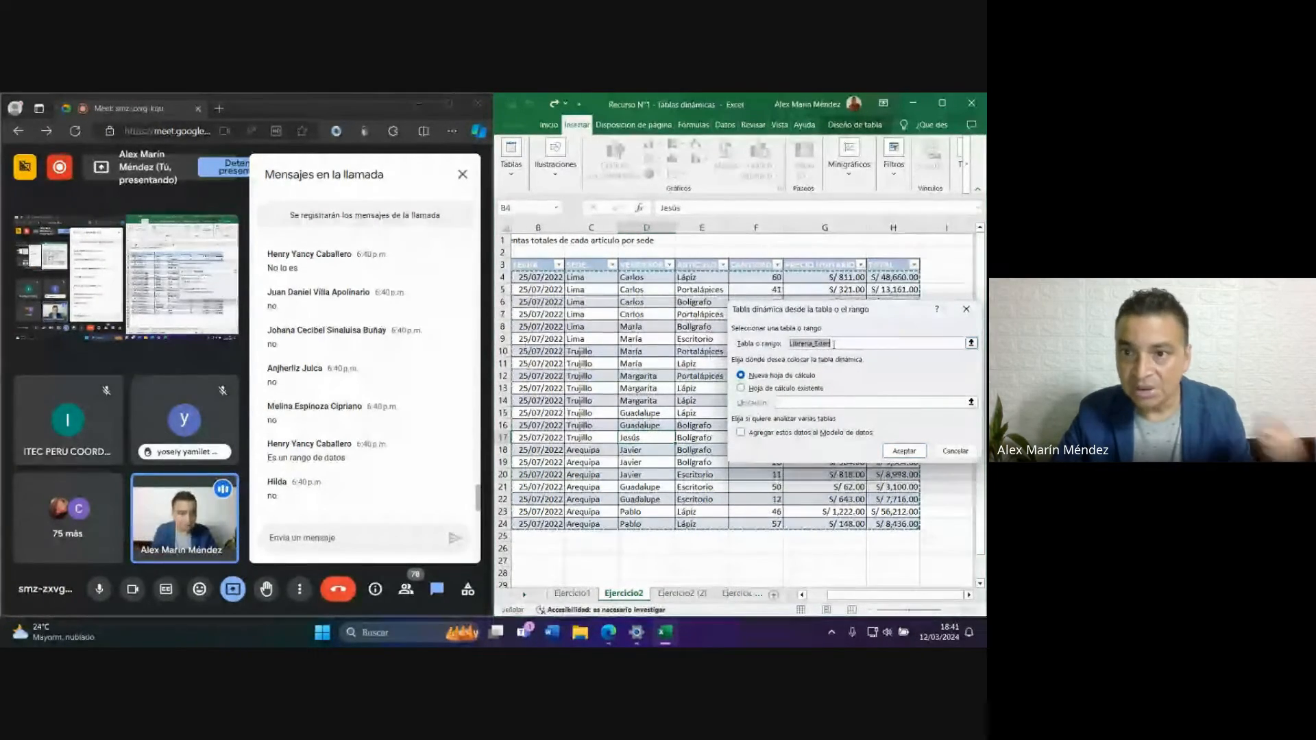
# Place the pivot table on the existing Ejercicio2 sheet at cell J3 and confirm.
pyautogui.click(741, 389)
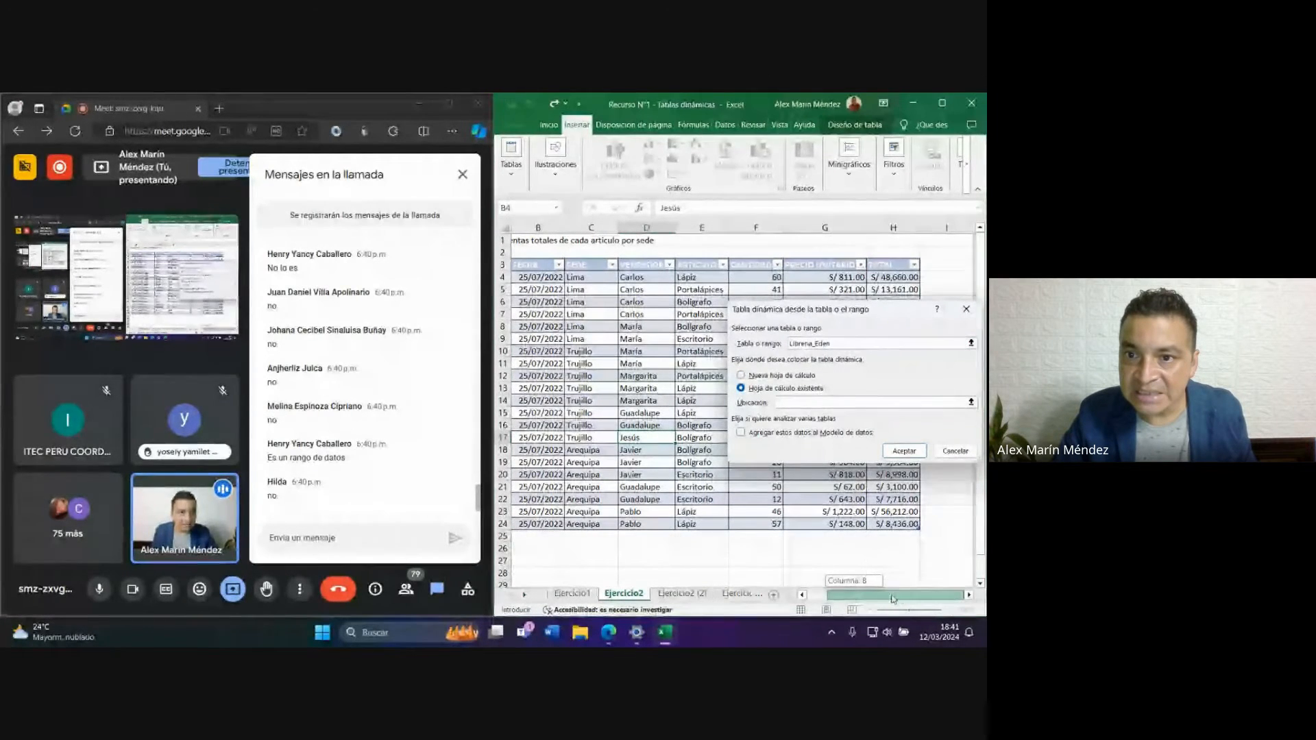
pyautogui.click(968, 595)
pyautogui.click(969, 595)
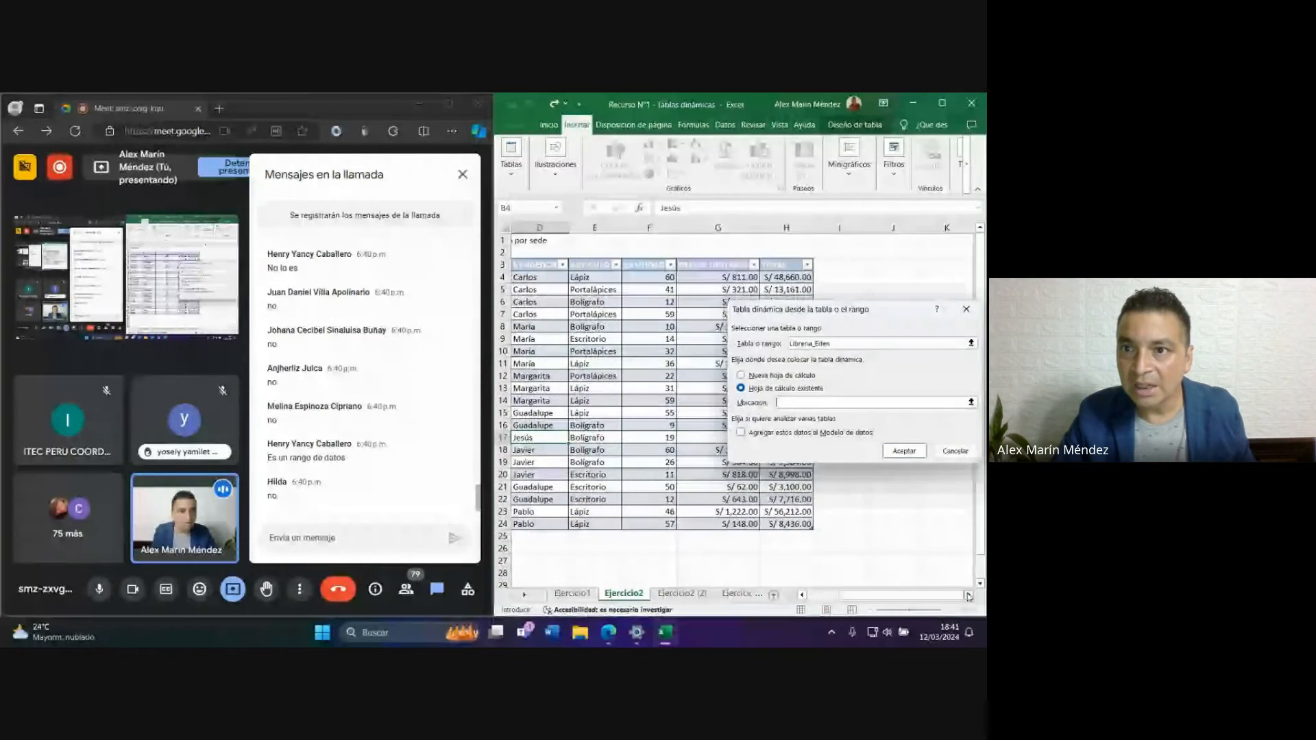
pyautogui.click(968, 595)
pyautogui.click(828, 267)
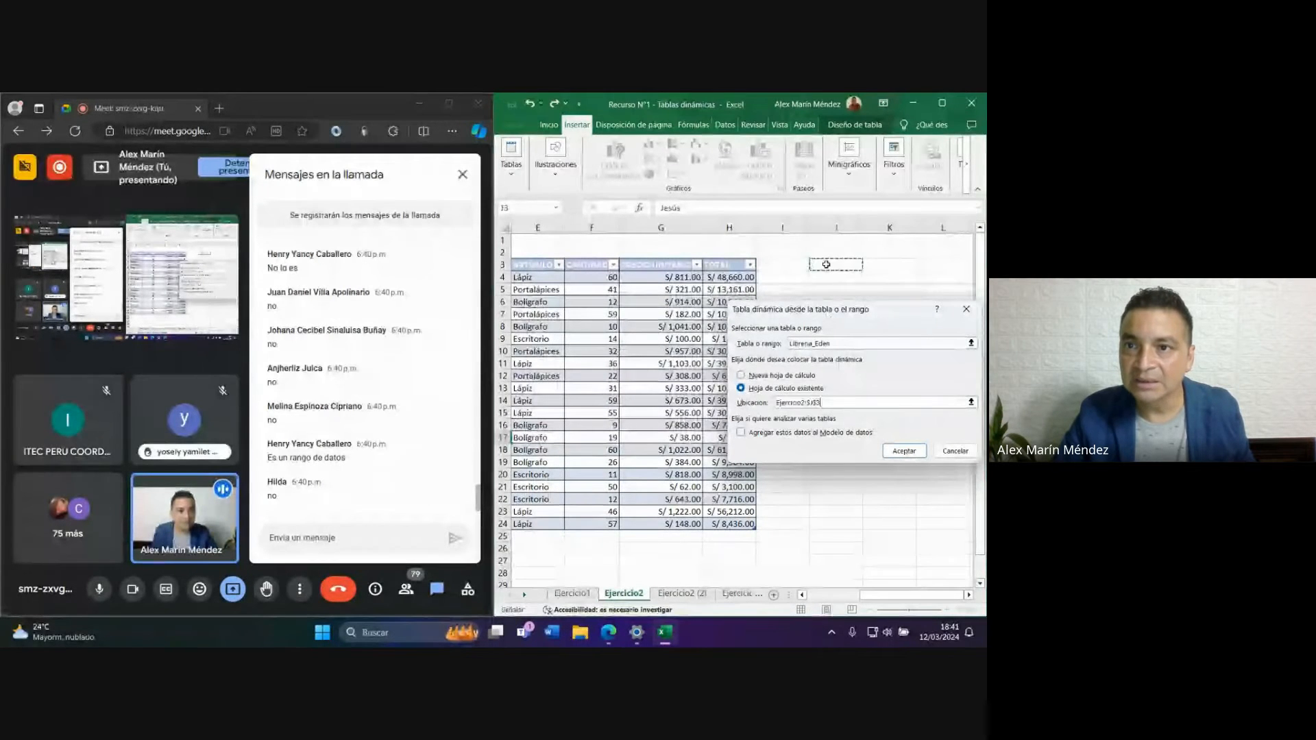
pyautogui.click(913, 456)
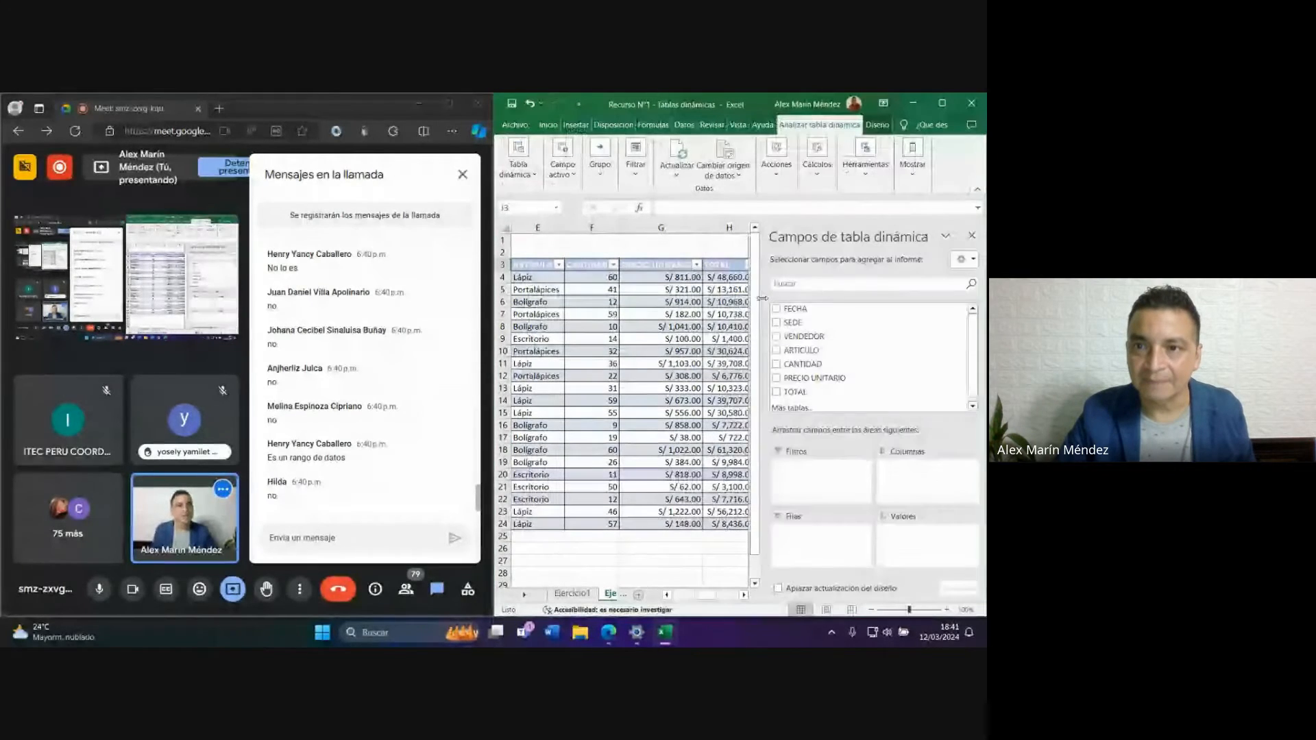
# Maximize the Excel window and scroll the sheet back toward column A.
pyautogui.click(942, 103)
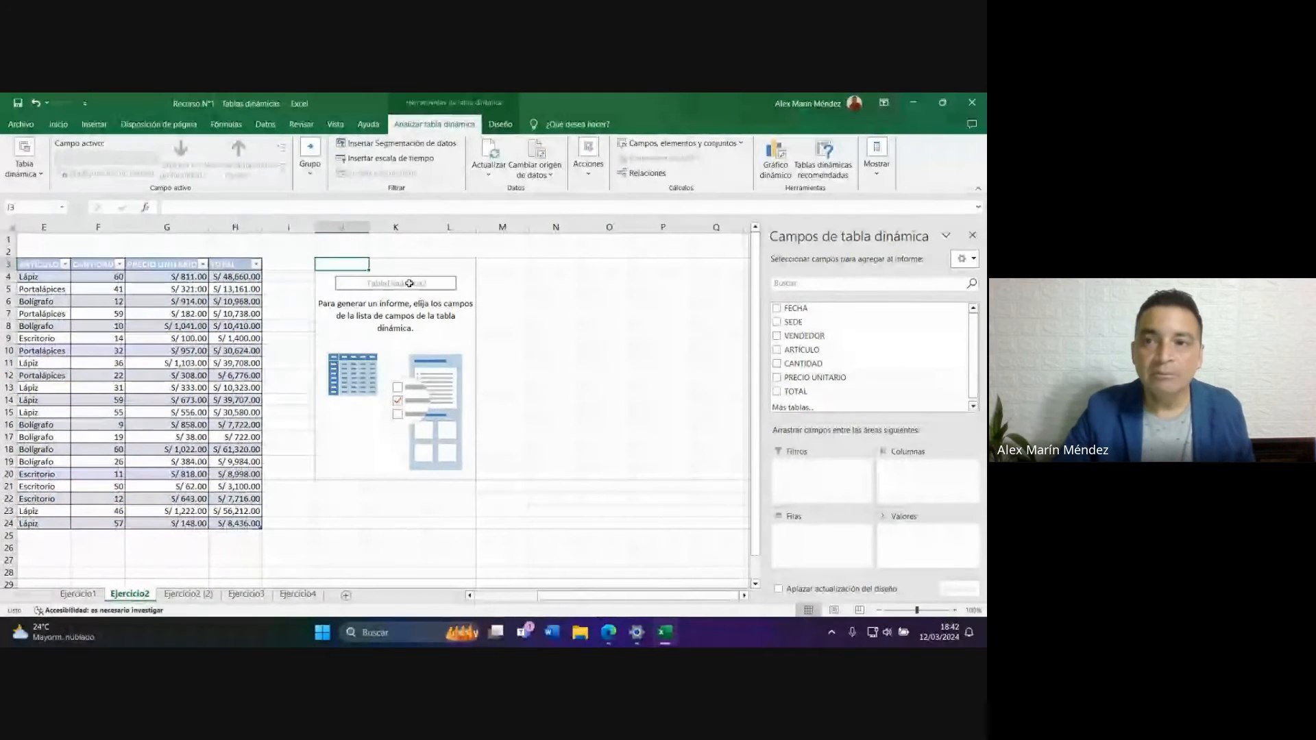
pyautogui.moveTo(559, 596); pyautogui.dragTo(488, 598)
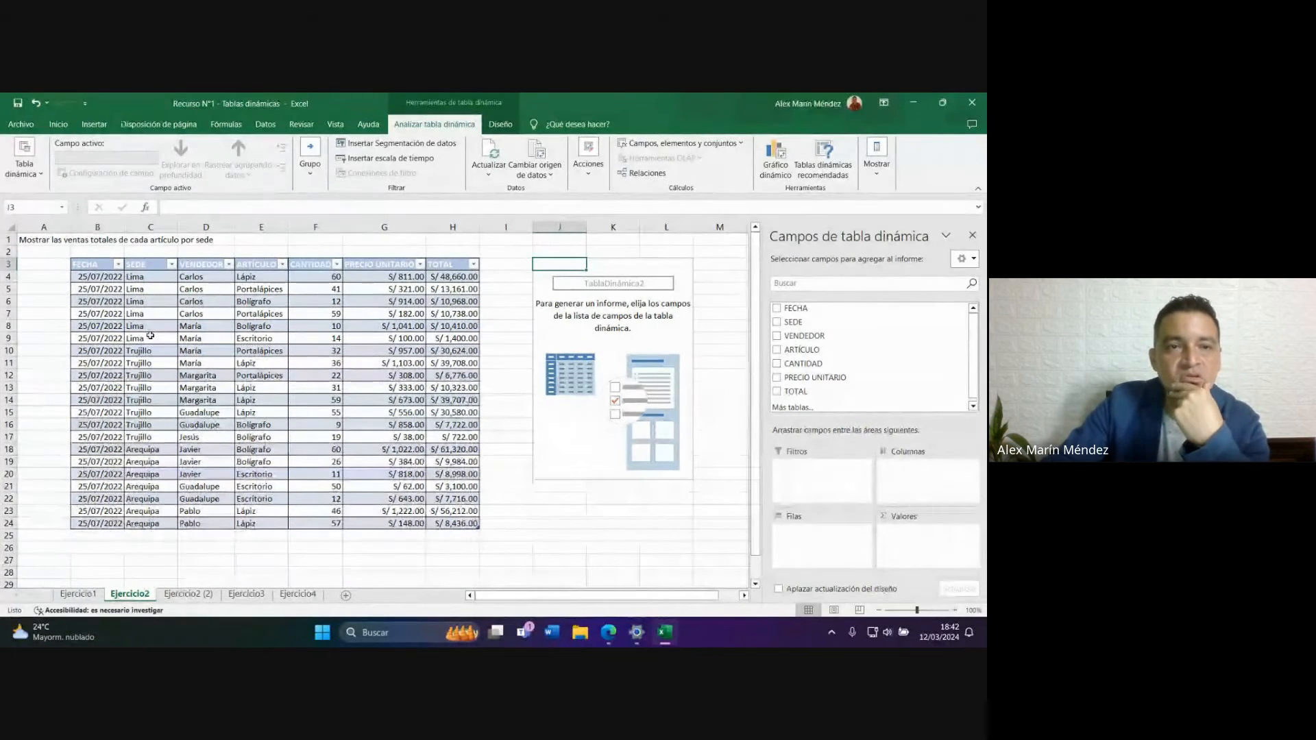
# Add SEDE and ARTÍCULO as rows and Suma de TOTAL as values, grand total 417265.
pyautogui.click(777, 322)
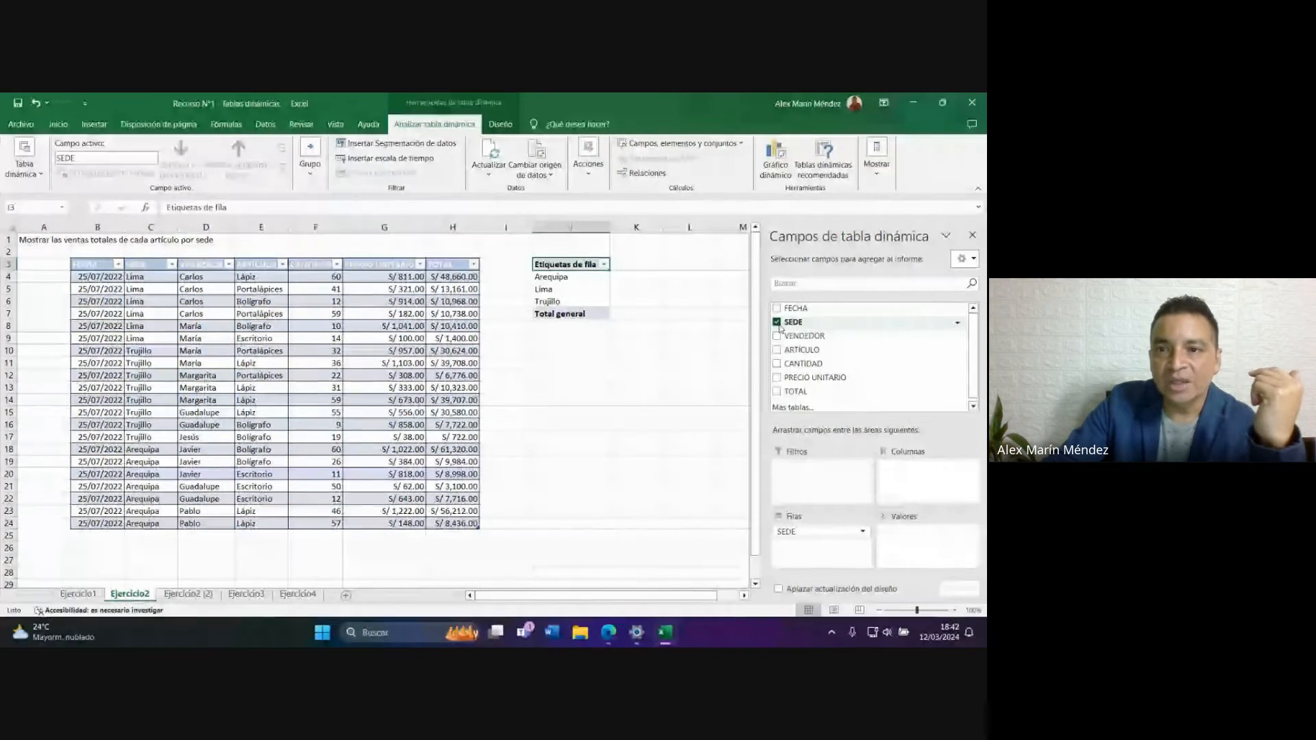
pyautogui.click(778, 349)
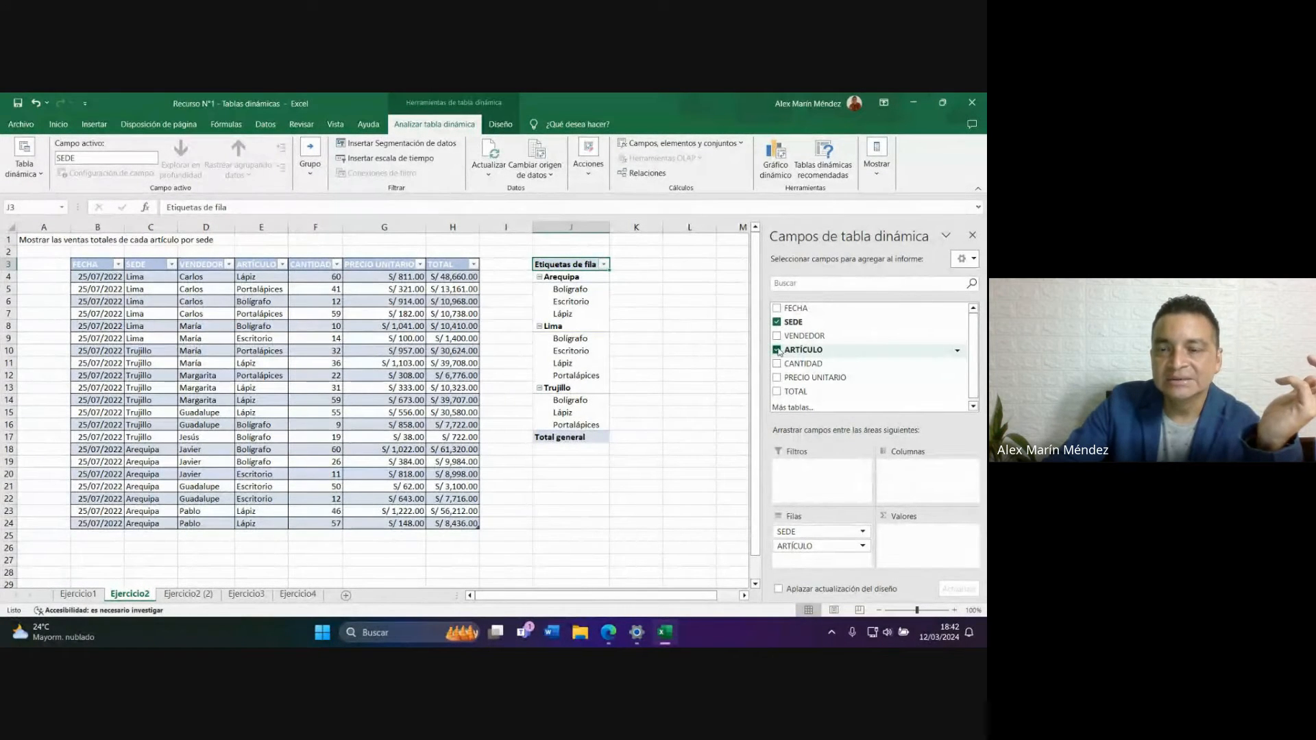
pyautogui.click(778, 392)
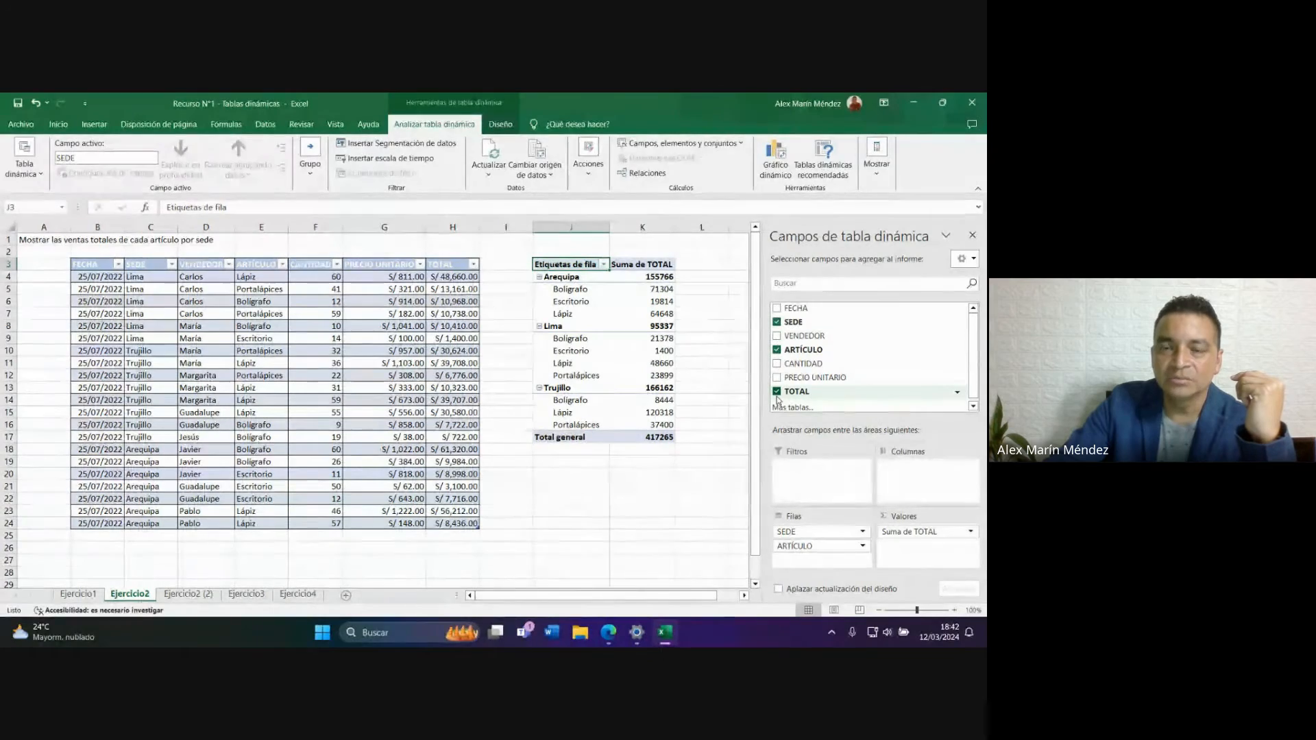
pyautogui.click(684, 319)
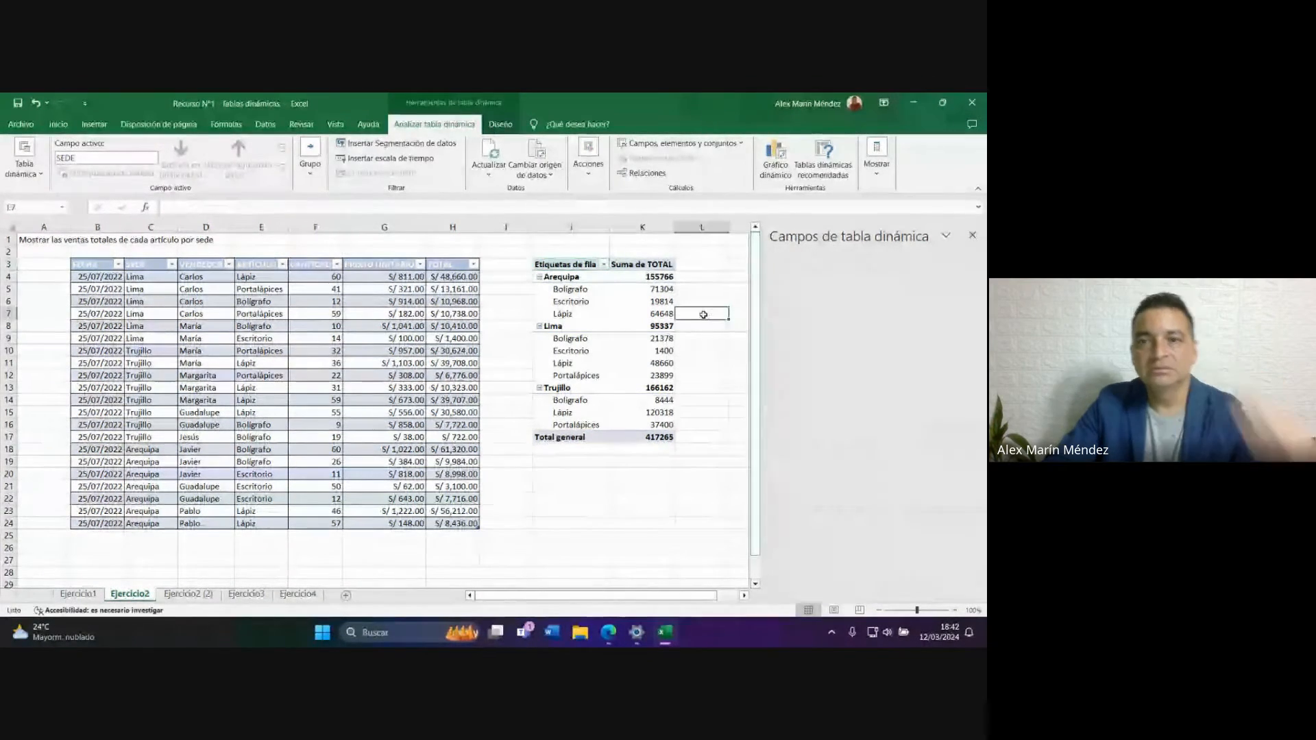
pyautogui.scroll(3, 685, 320)
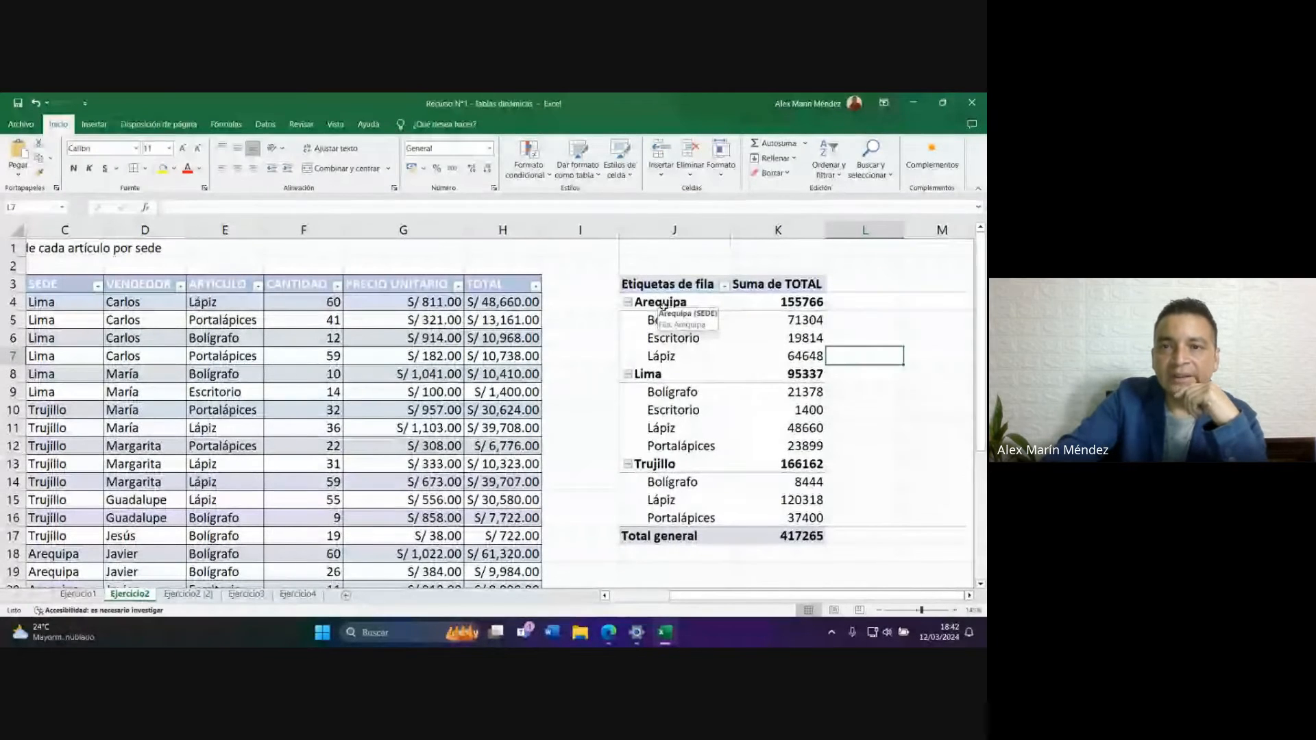
pyautogui.click(778, 303)
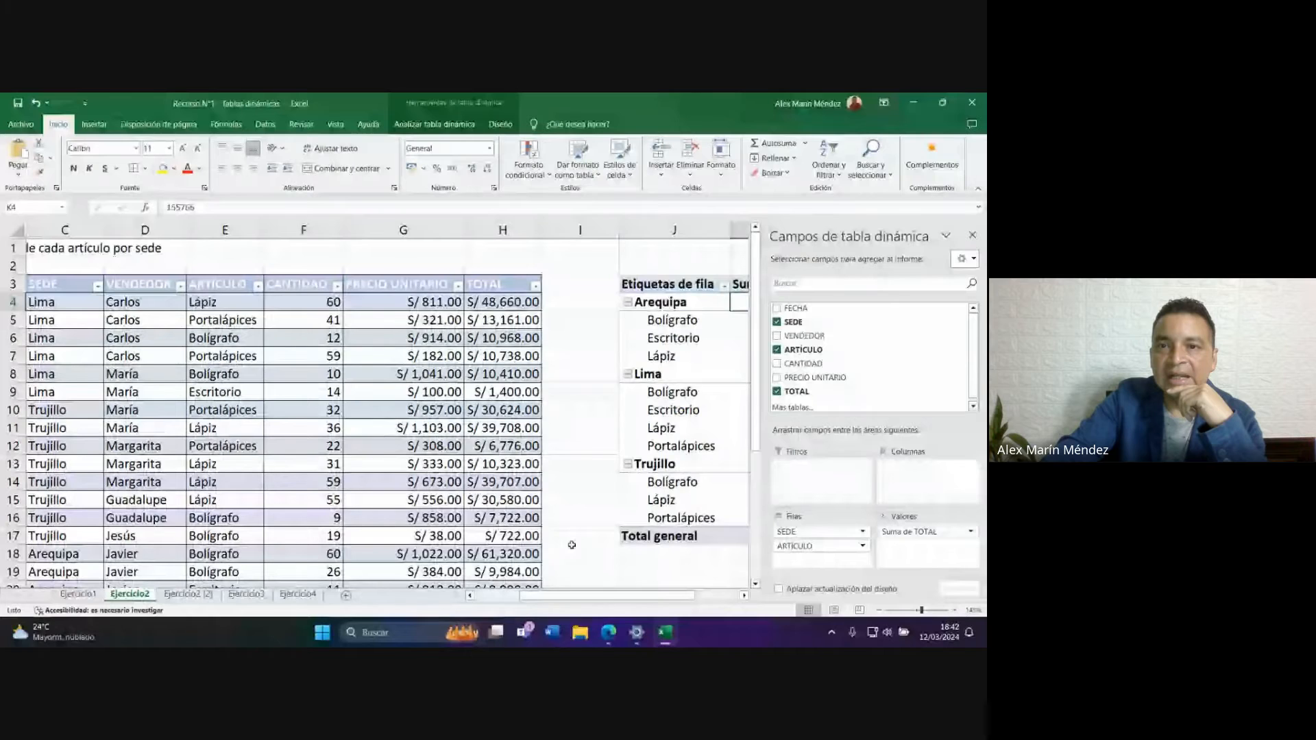
pyautogui.hscroll(2, 572, 545)
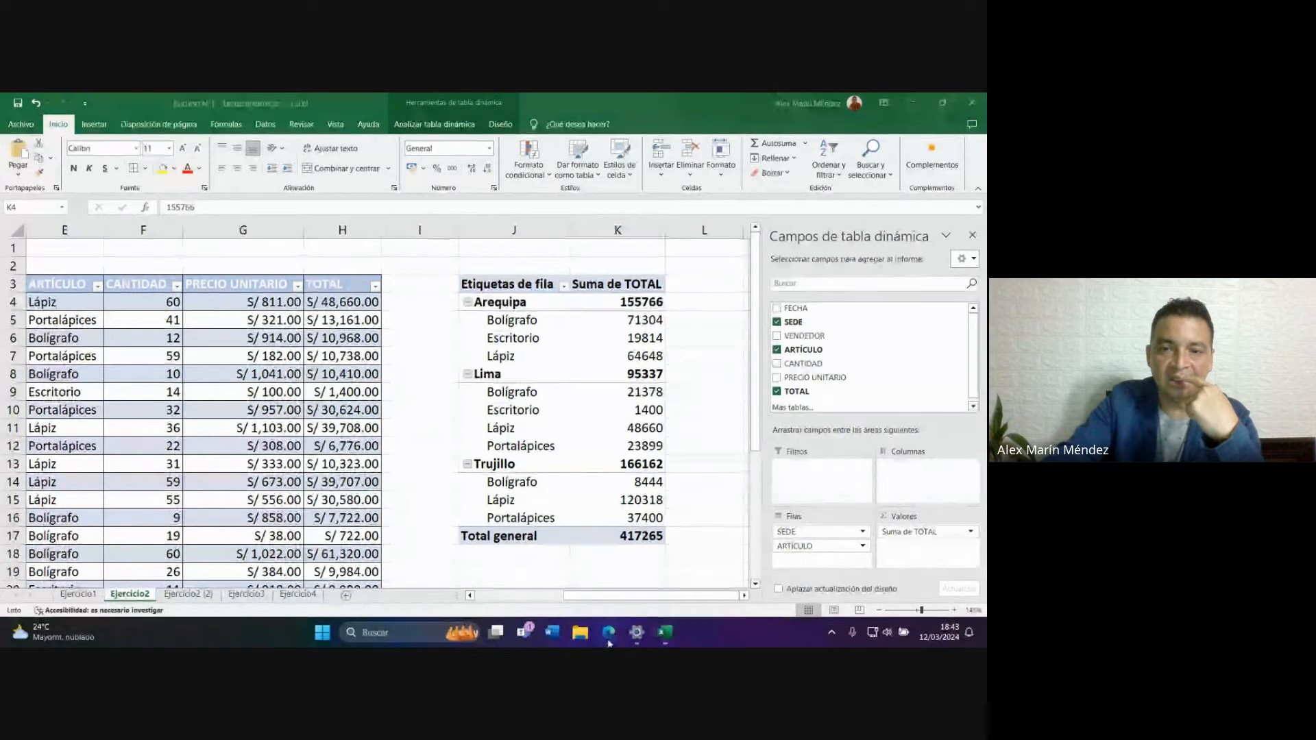
pyautogui.moveTo(616, 637)
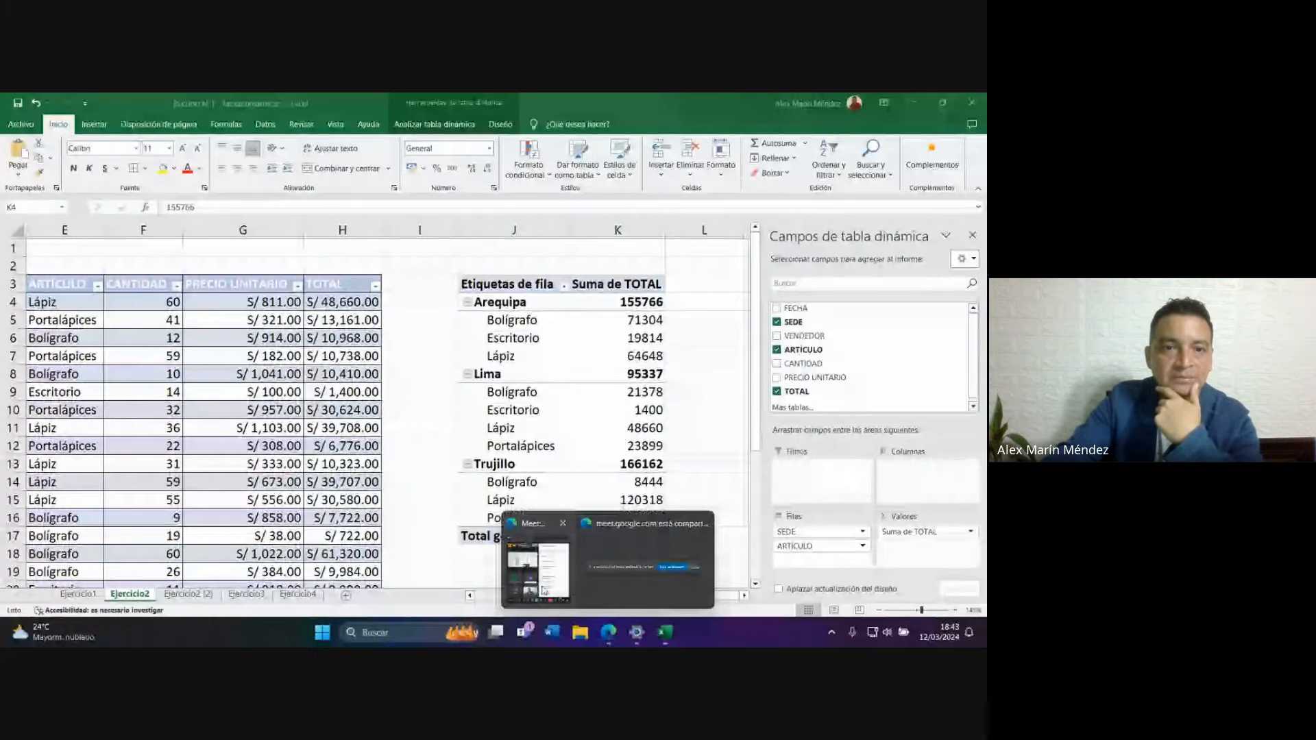
pyautogui.click(543, 589)
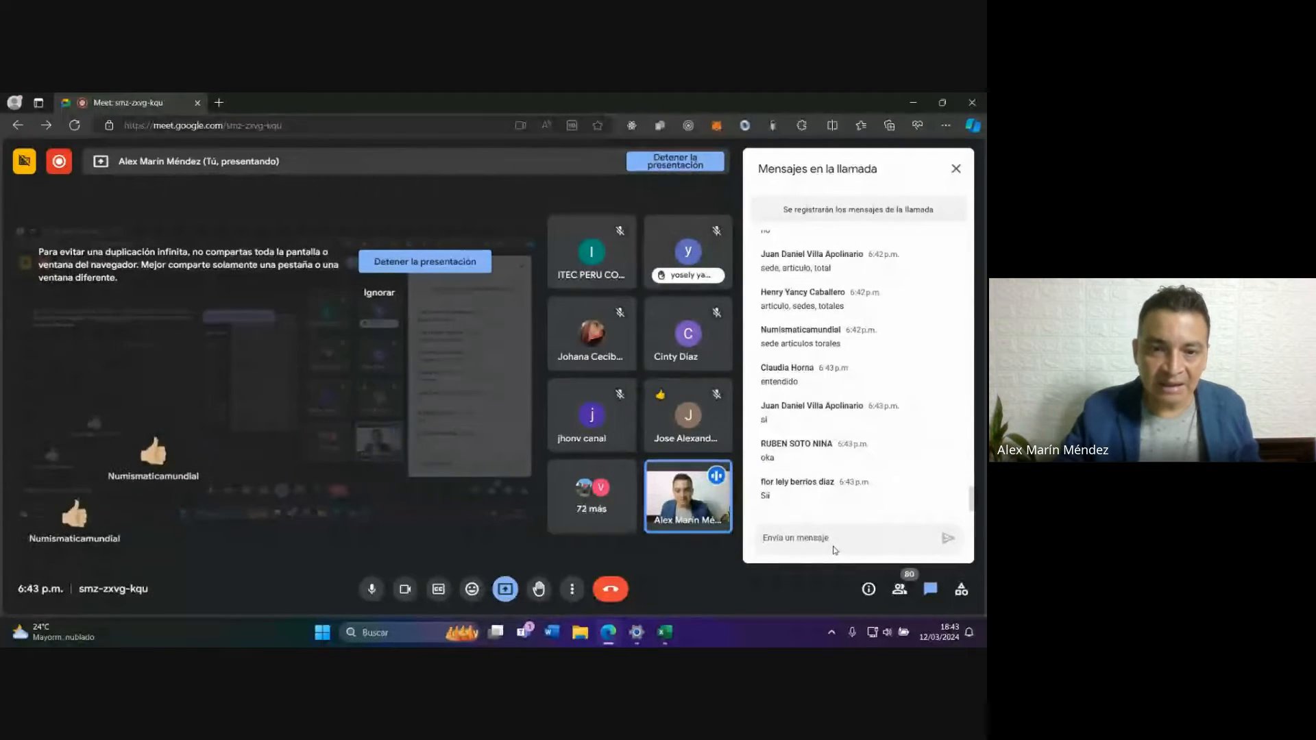
pyautogui.click(471, 589)
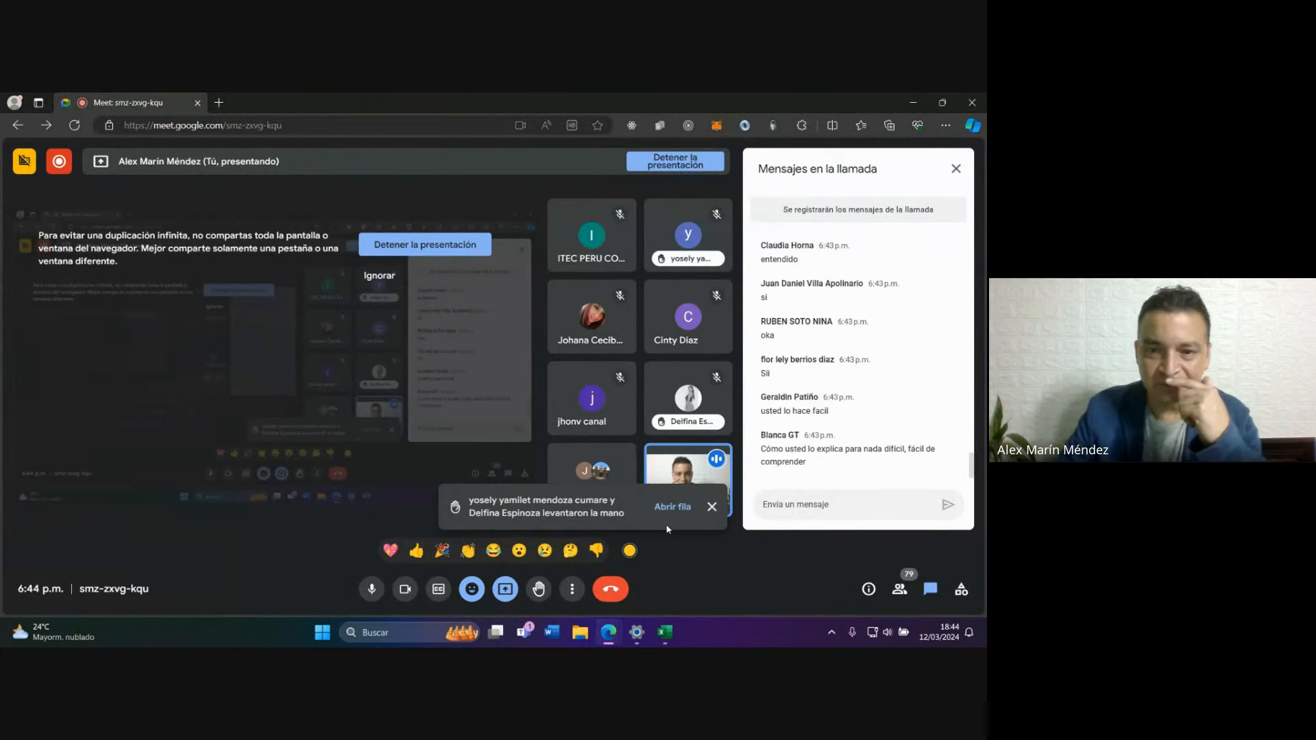
pyautogui.click(470, 590)
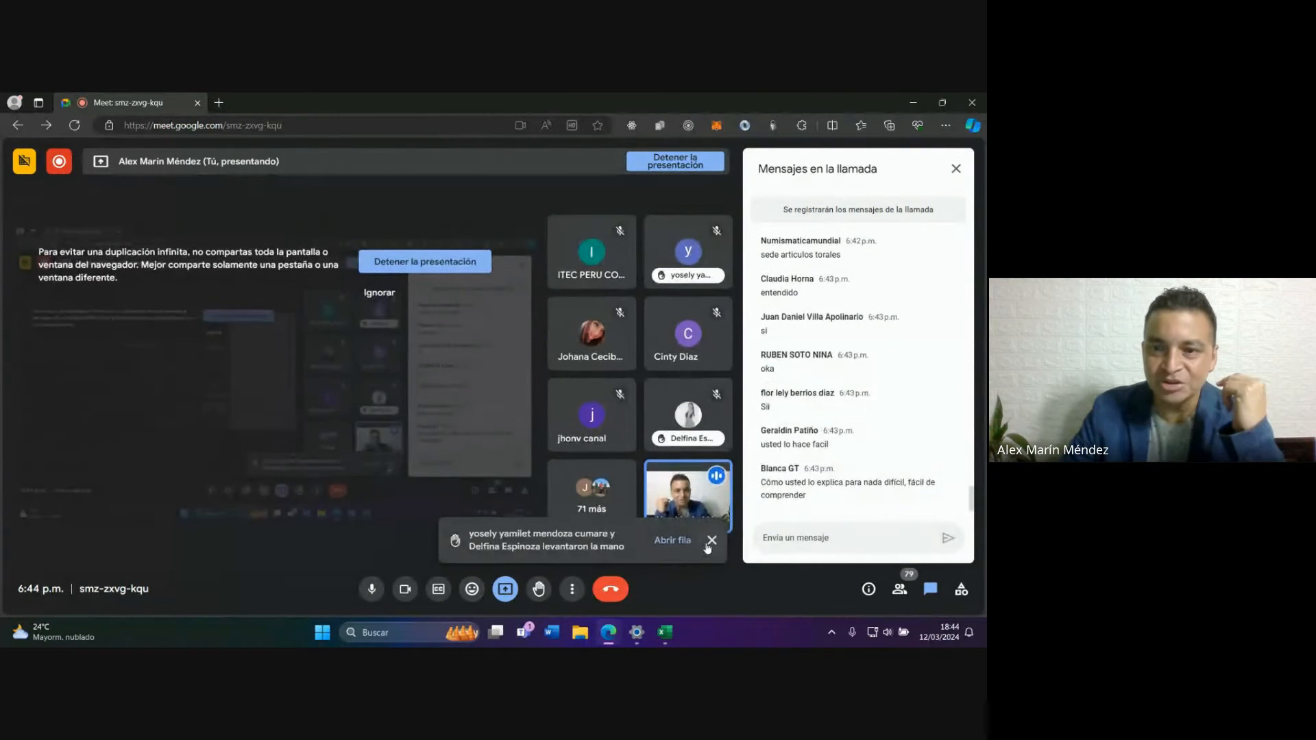
pyautogui.click(712, 540)
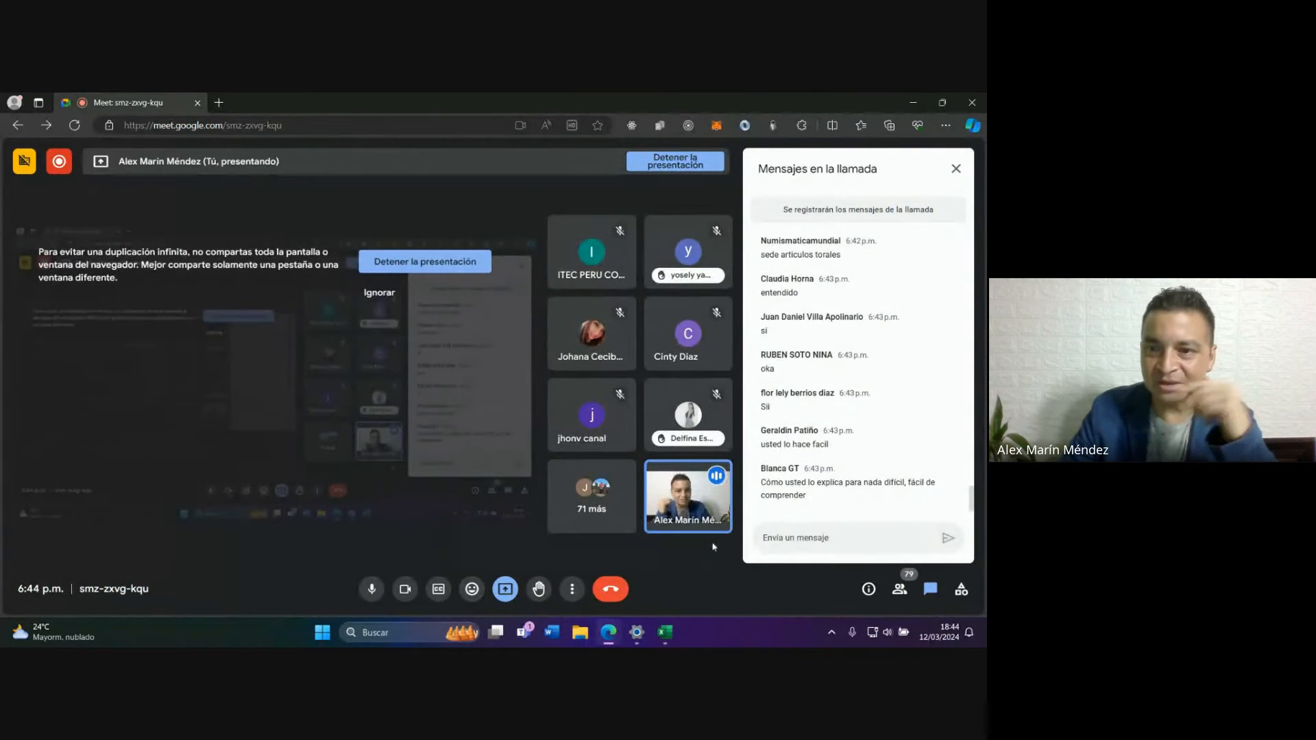
pyautogui.click(663, 634)
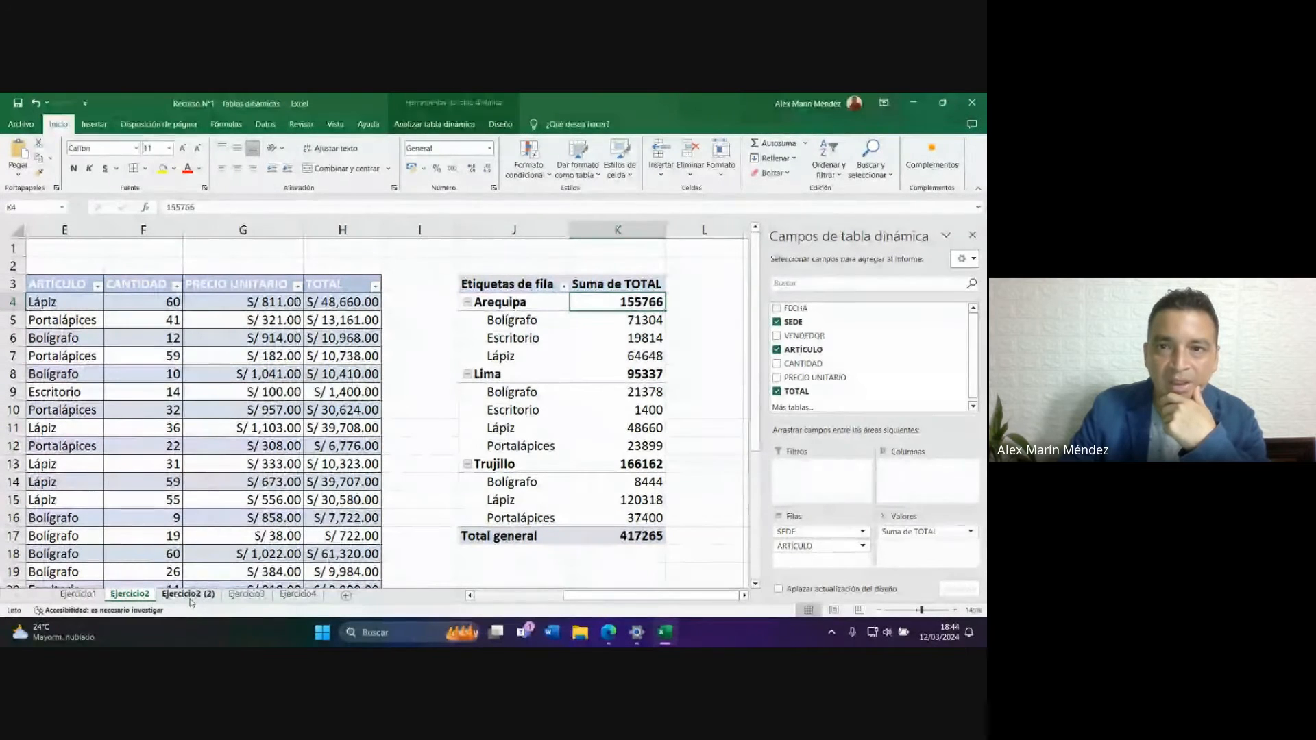
pyautogui.moveTo(634, 303)
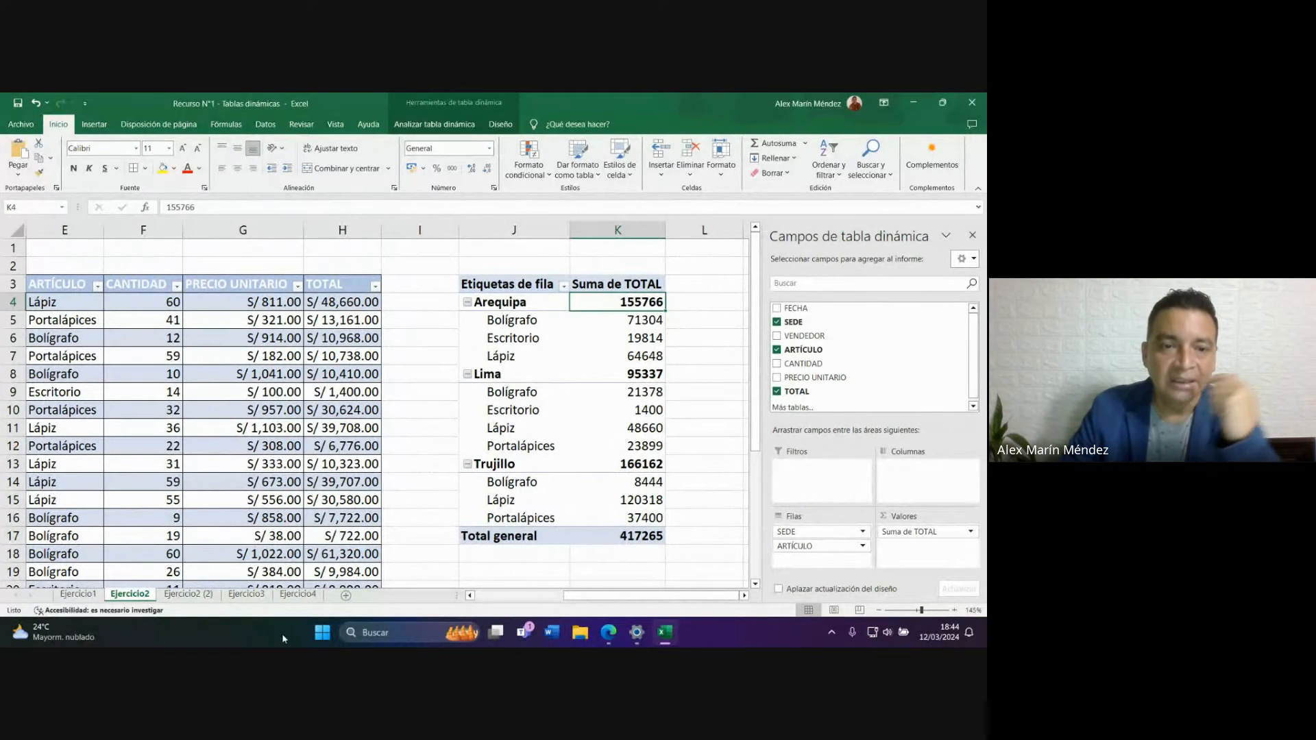
pyautogui.click(77, 594)
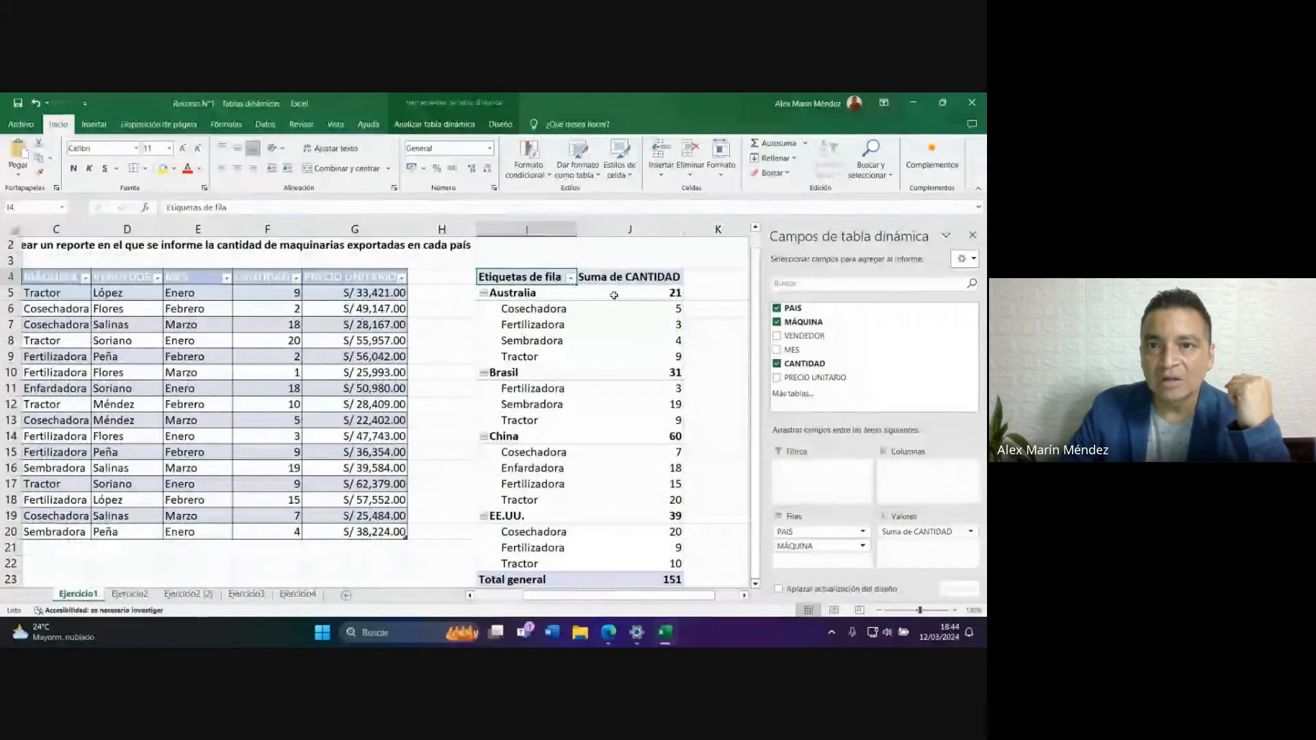
pyautogui.click(647, 293)
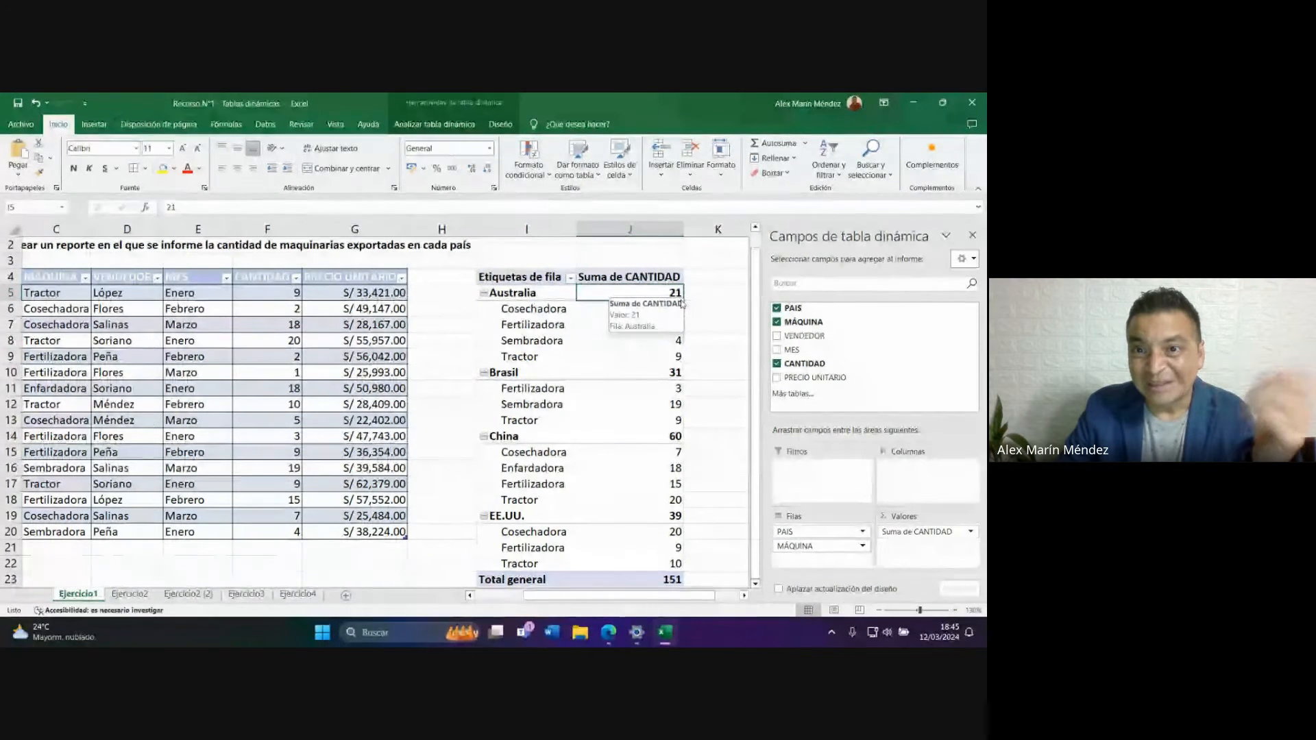
pyautogui.click(141, 595)
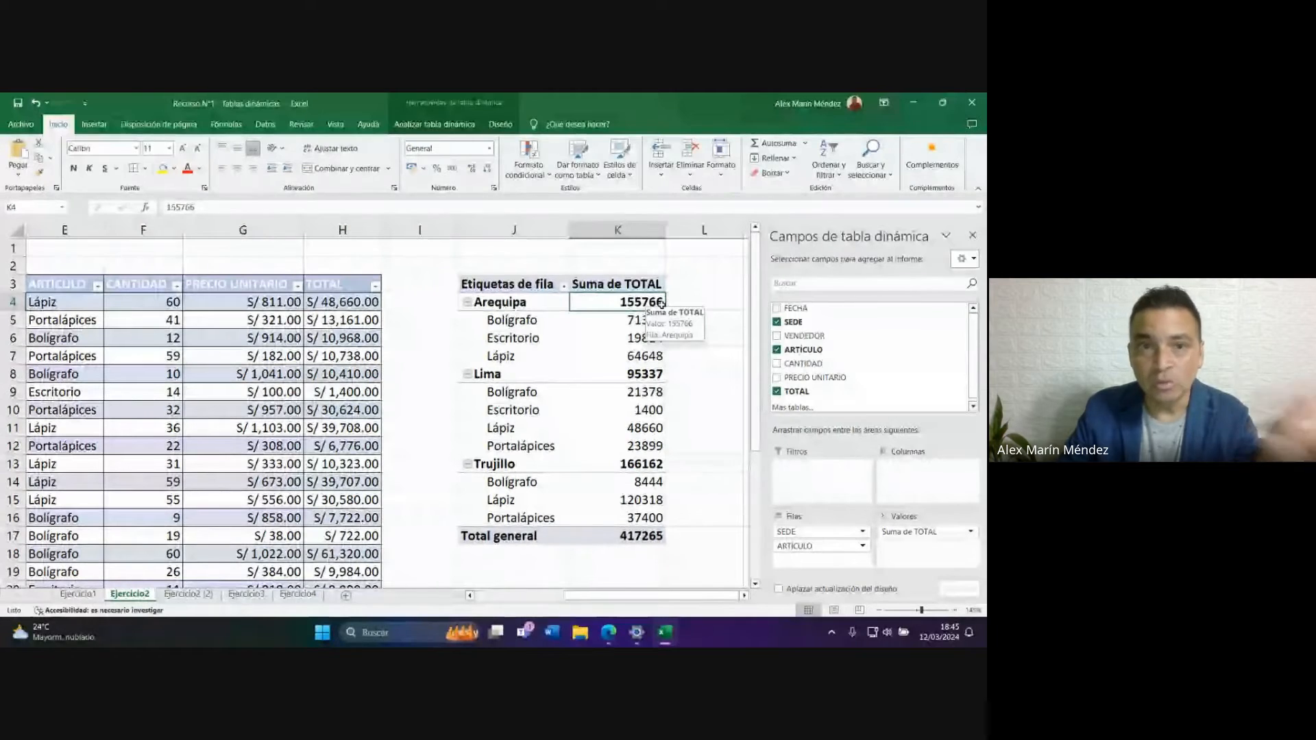
# Check unit prices 811 and 1041, then select the pivot's Suma de TOTAL values K4:K17.
pyautogui.click(263, 306)
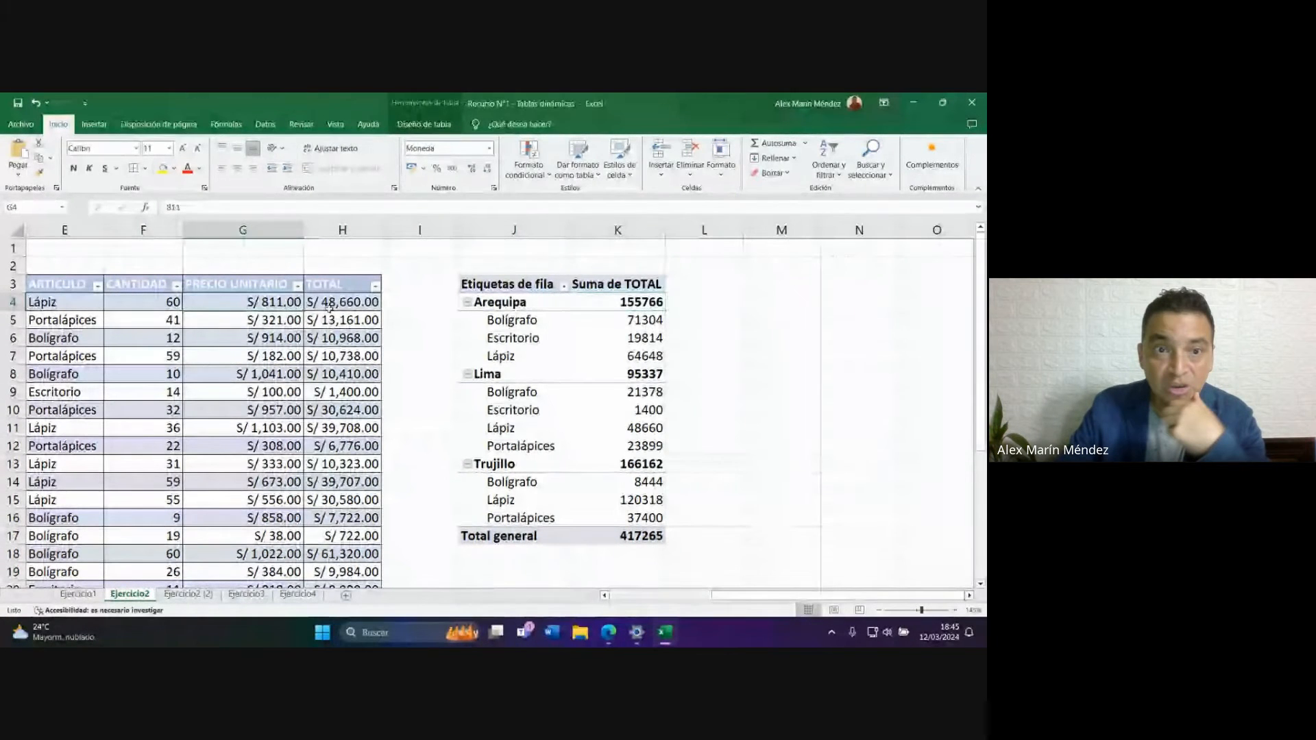
pyautogui.click(277, 341)
pyautogui.click(272, 381)
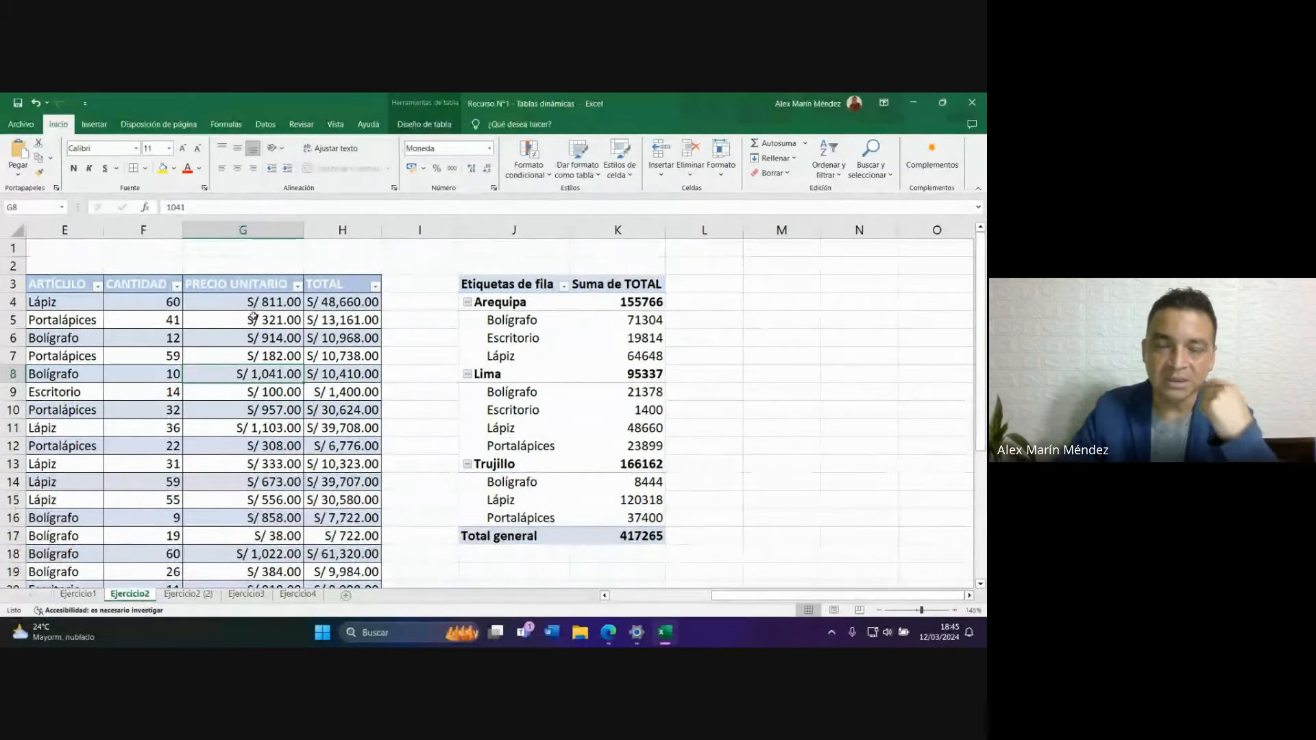
pyautogui.click(607, 307)
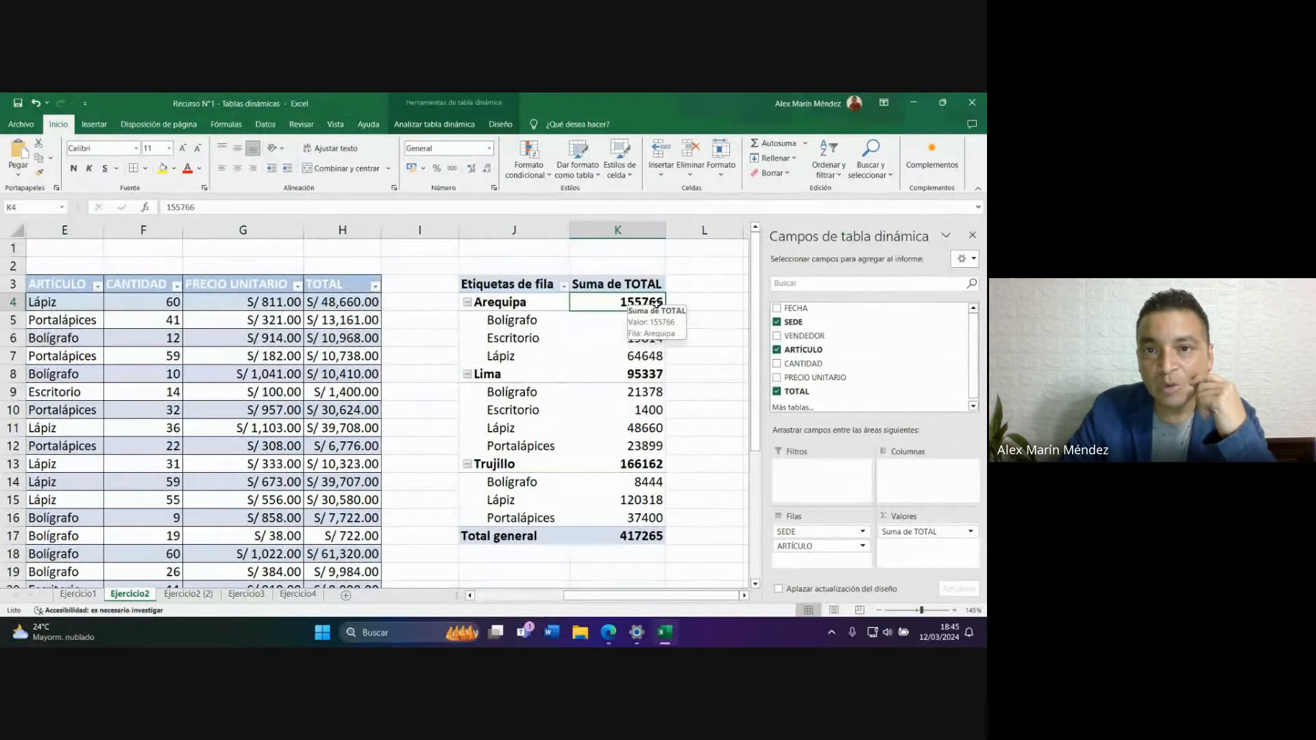
pyautogui.moveTo(639, 304)
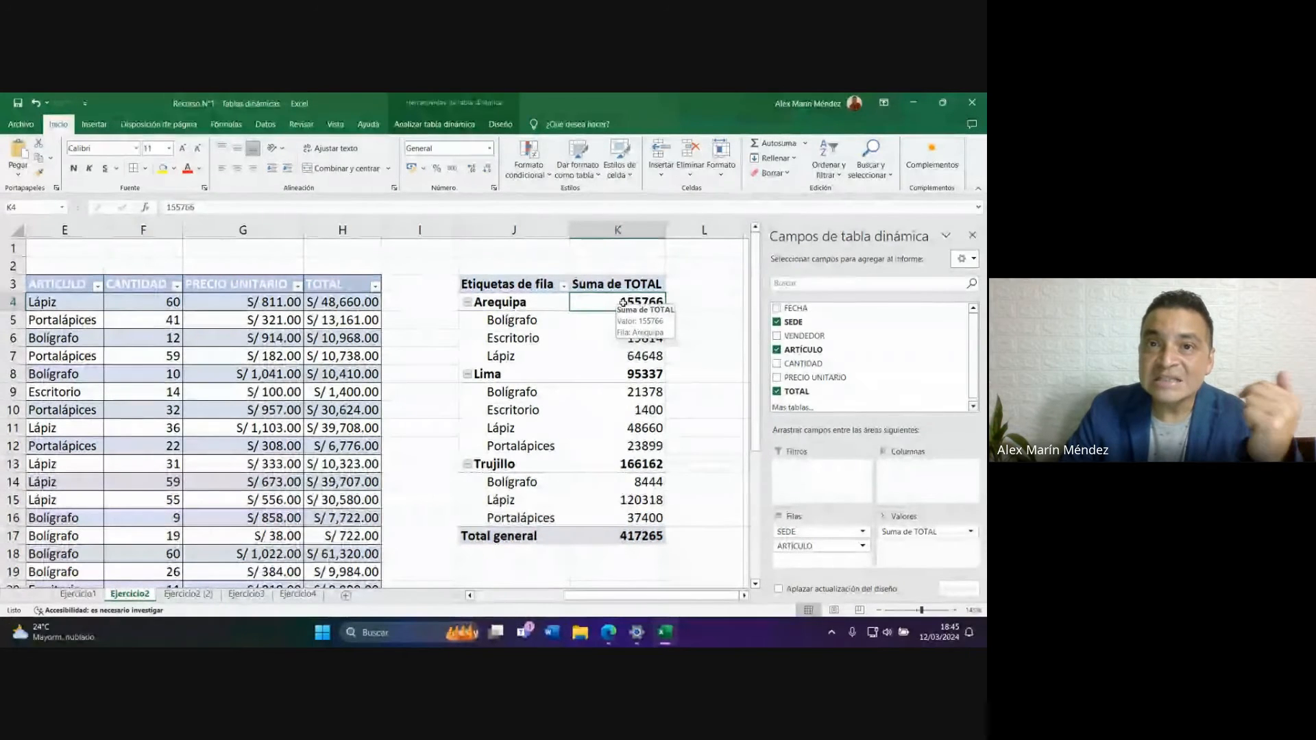
pyautogui.moveTo(622, 302); pyautogui.dragTo(607, 534)
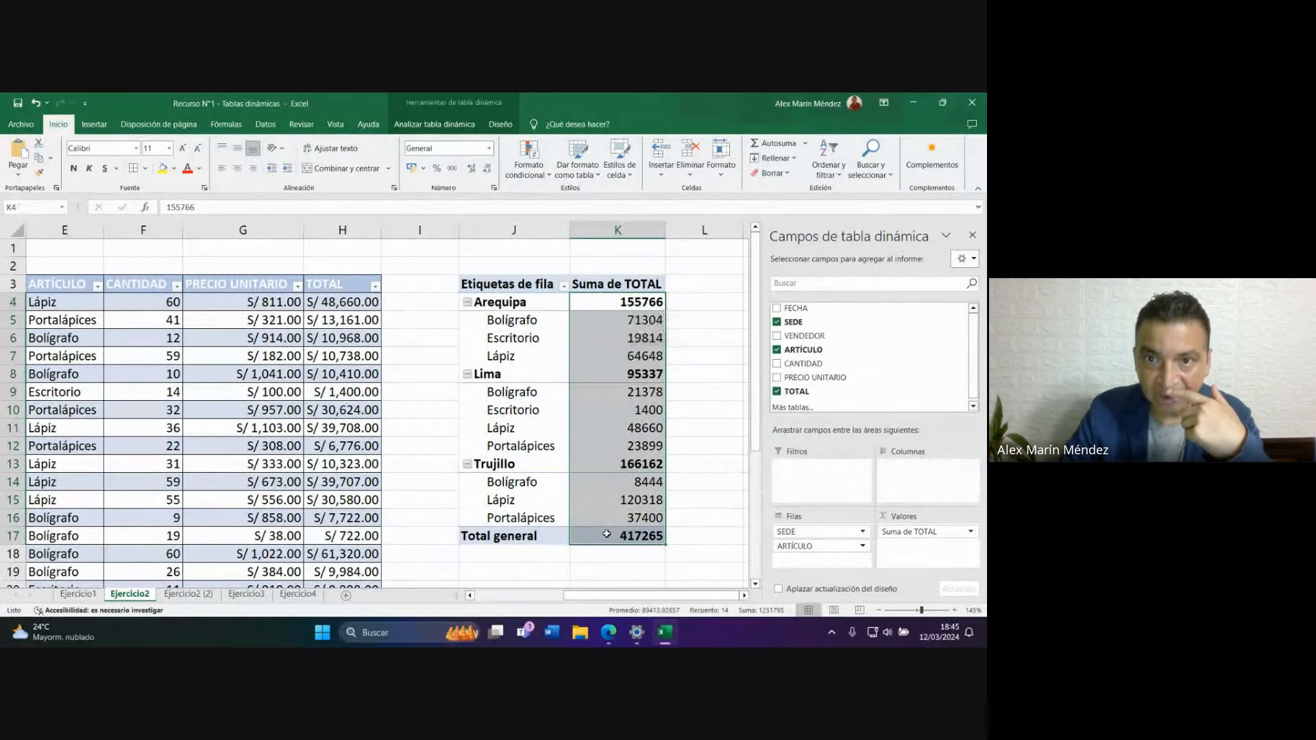
pyautogui.click(424, 171)
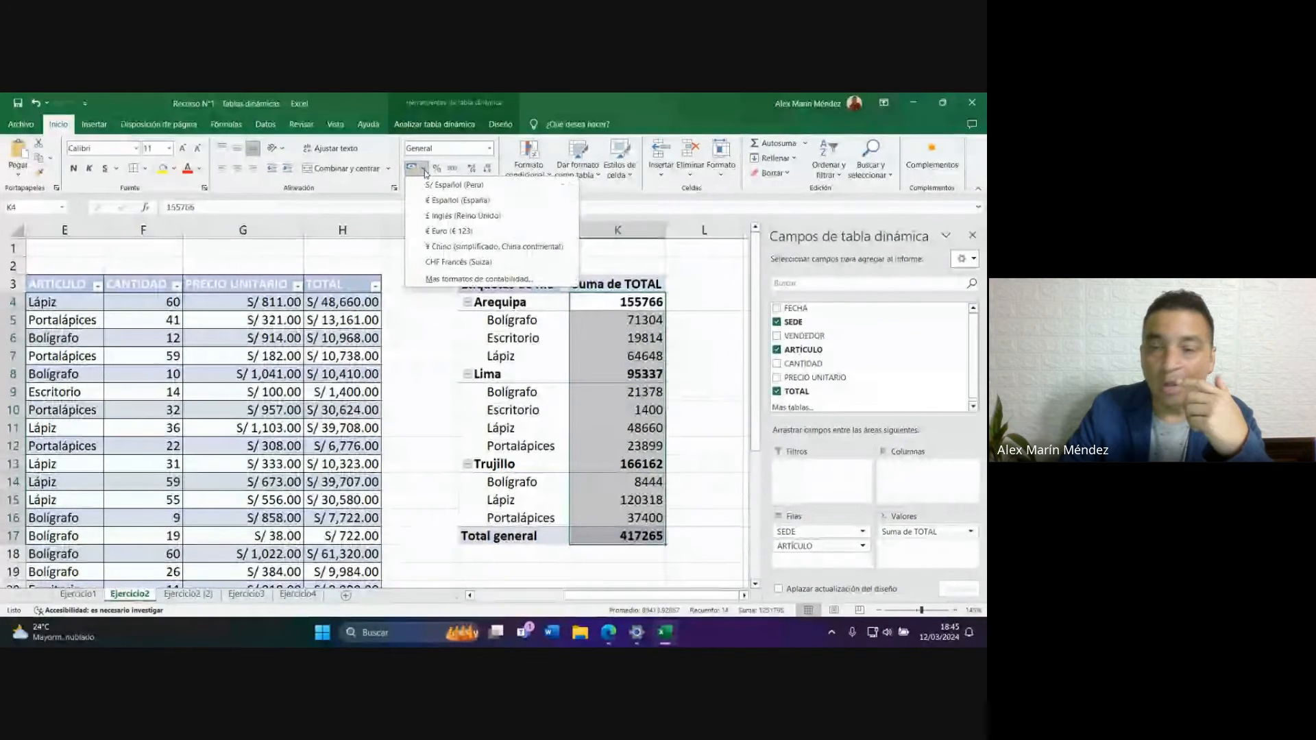
pyautogui.click(439, 185)
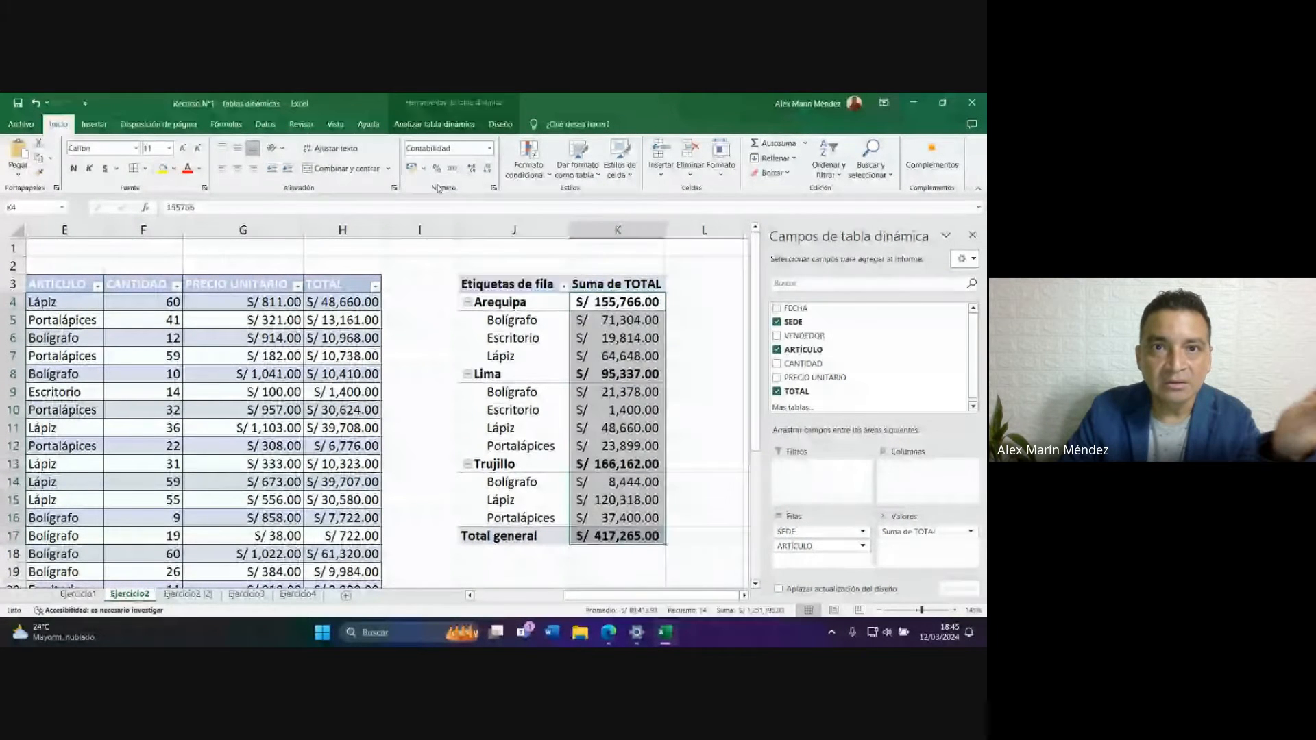
pyautogui.moveTo(617, 301); pyautogui.dragTo(615, 540)
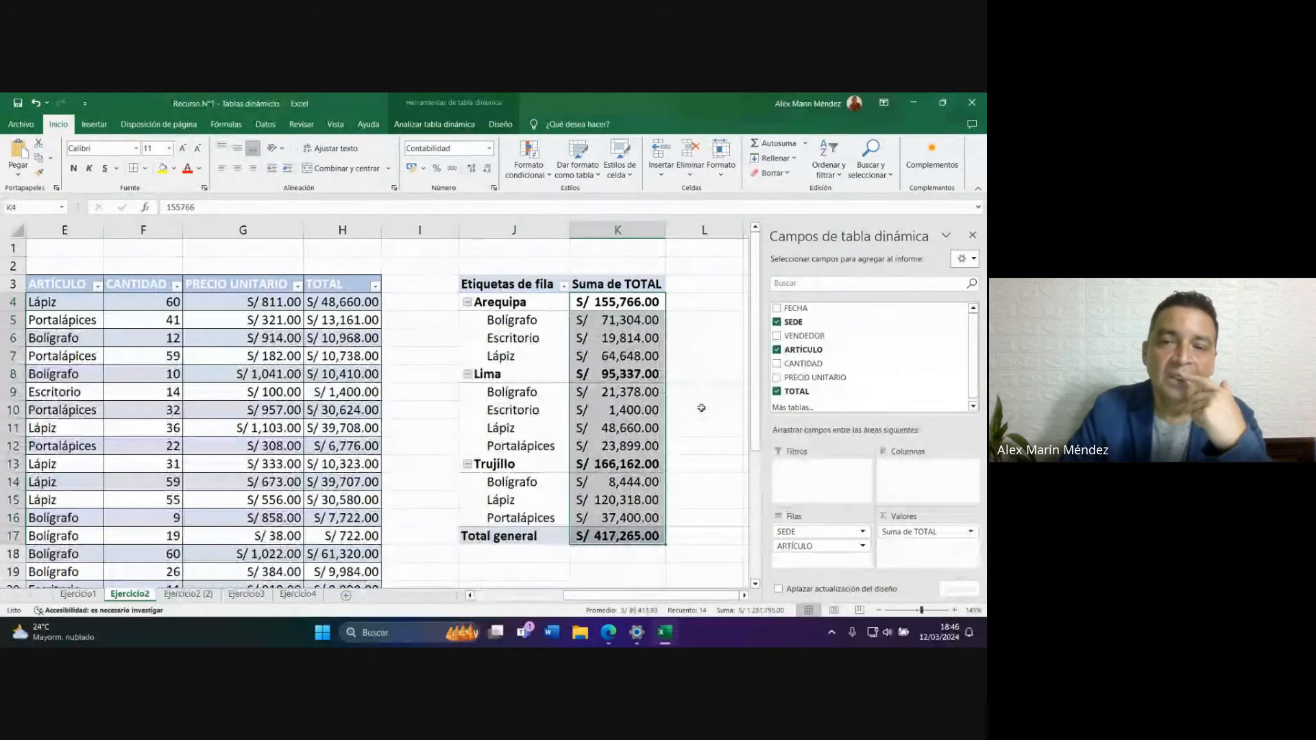
pyautogui.click(598, 305)
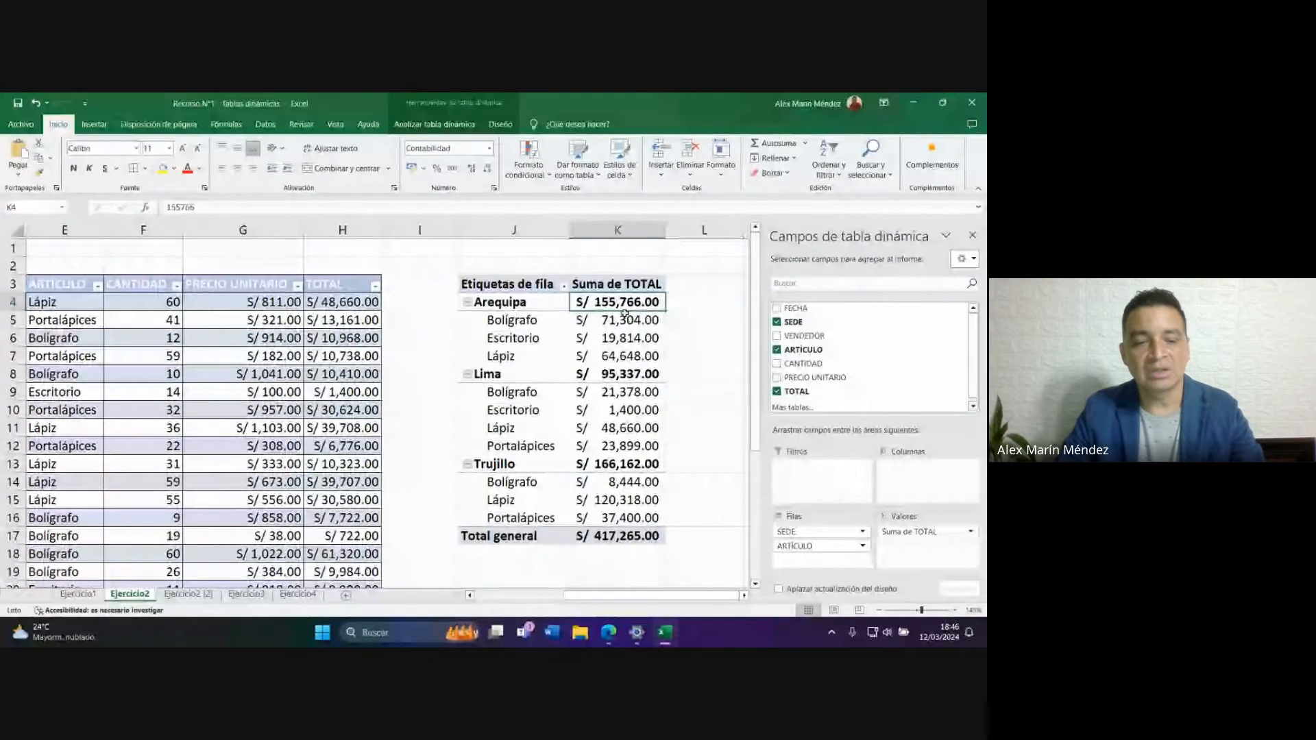
pyautogui.hotkey('ctrl', 'z')
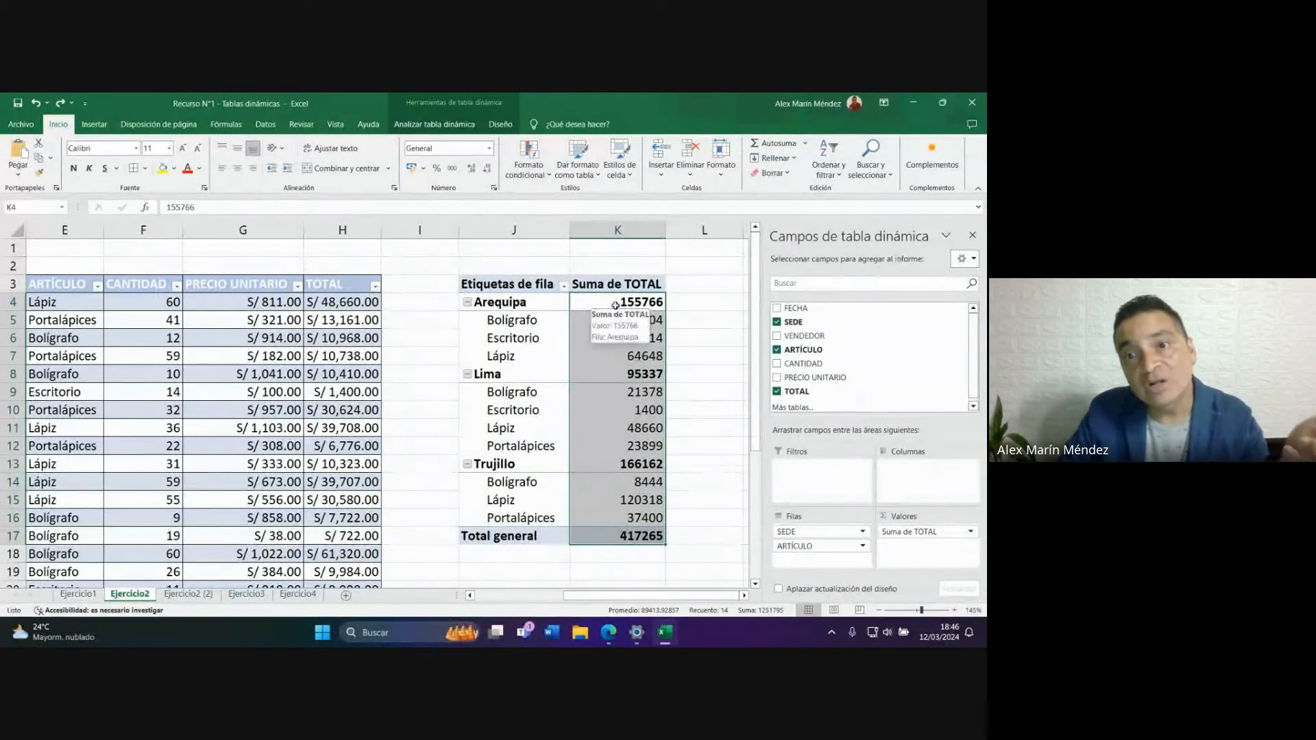
# Try and undo the S/ accounting format, then reselect the Suma de TOTAL values K4:K17.
pyautogui.click(410, 168)
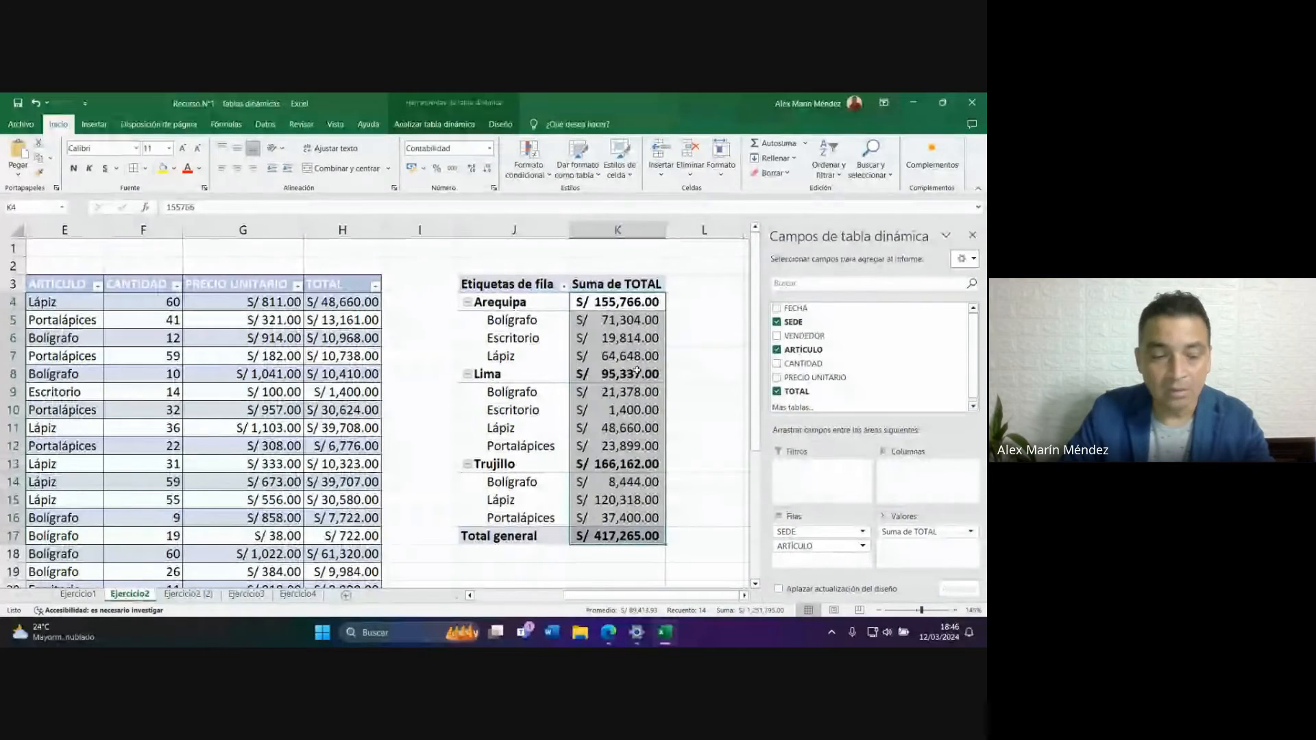
pyautogui.hotkey('ctrl', 'z')
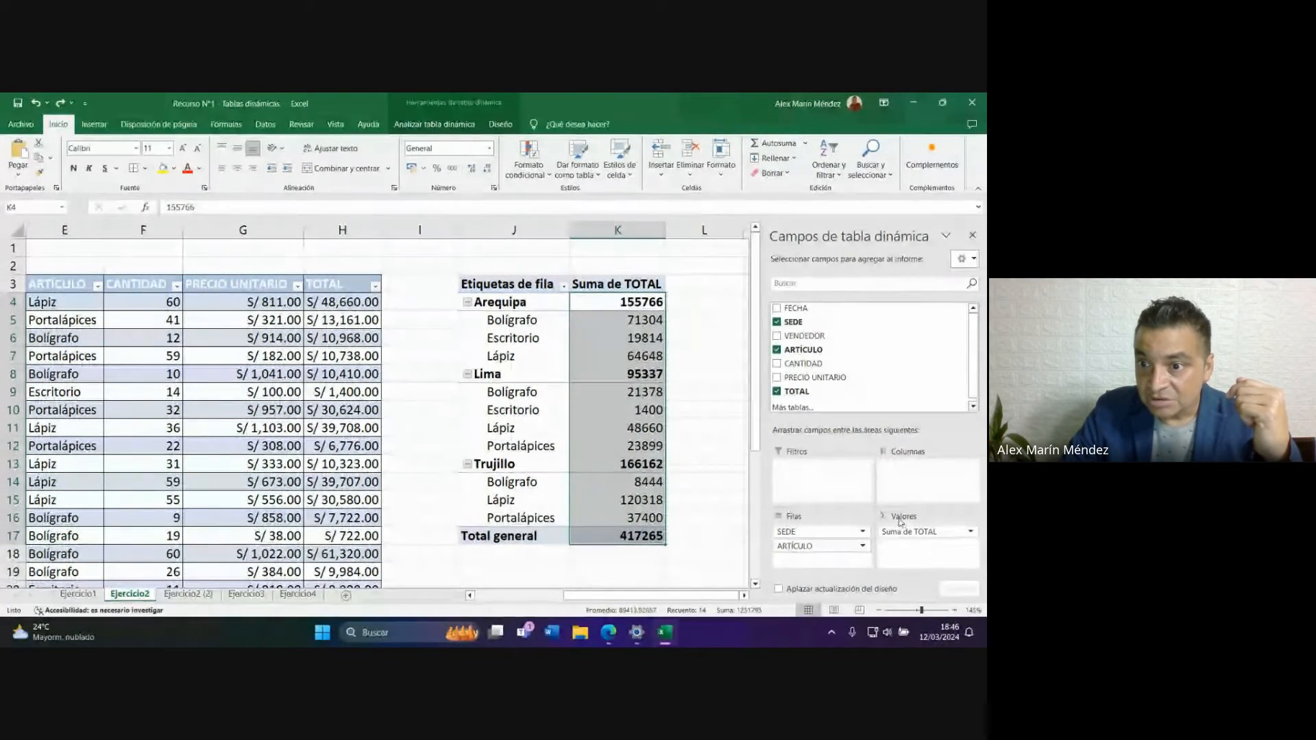
pyautogui.click(970, 531)
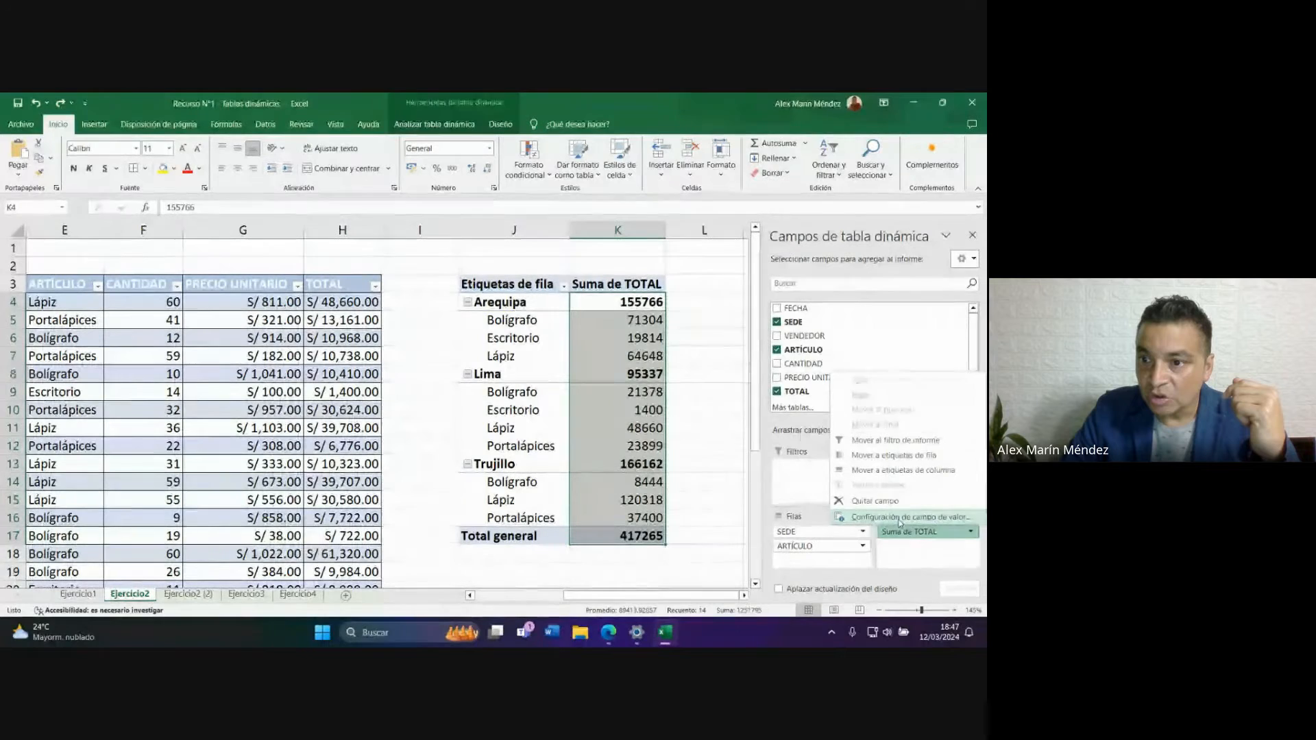
pyautogui.press('Escape')
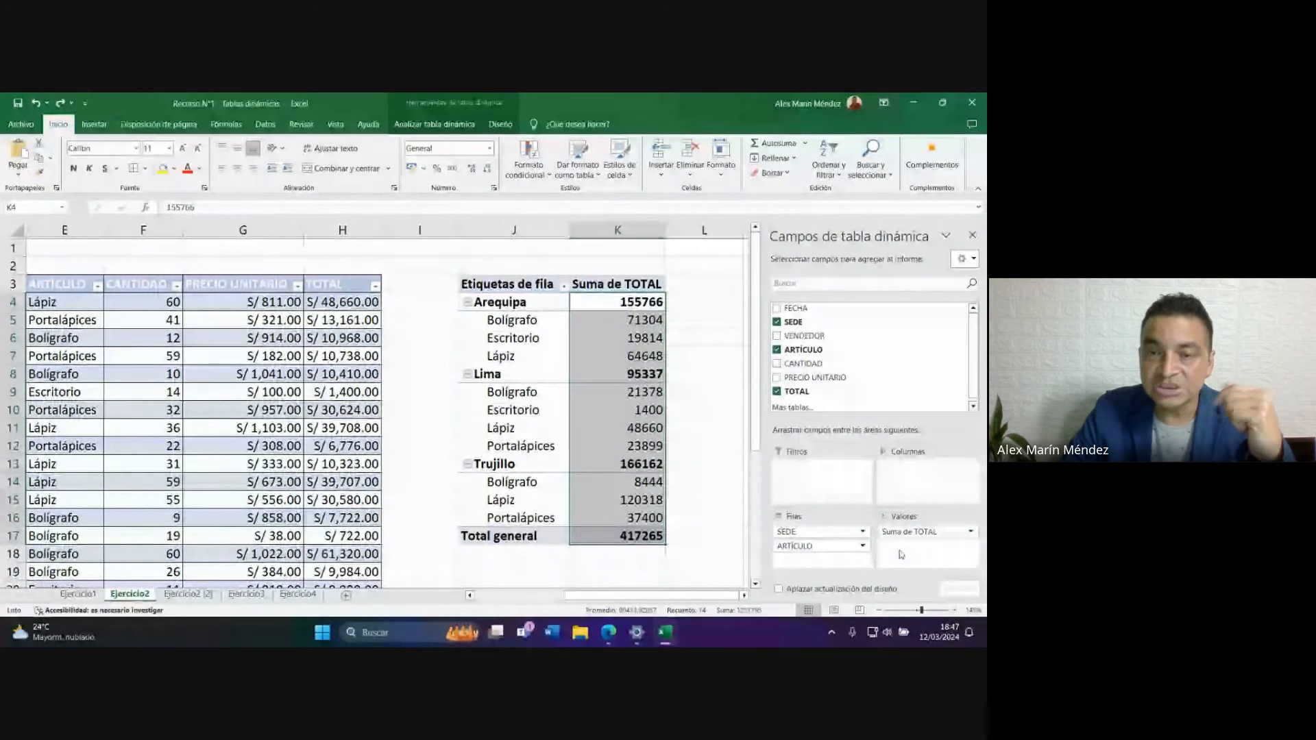
pyautogui.click(692, 356)
pyautogui.click(590, 308)
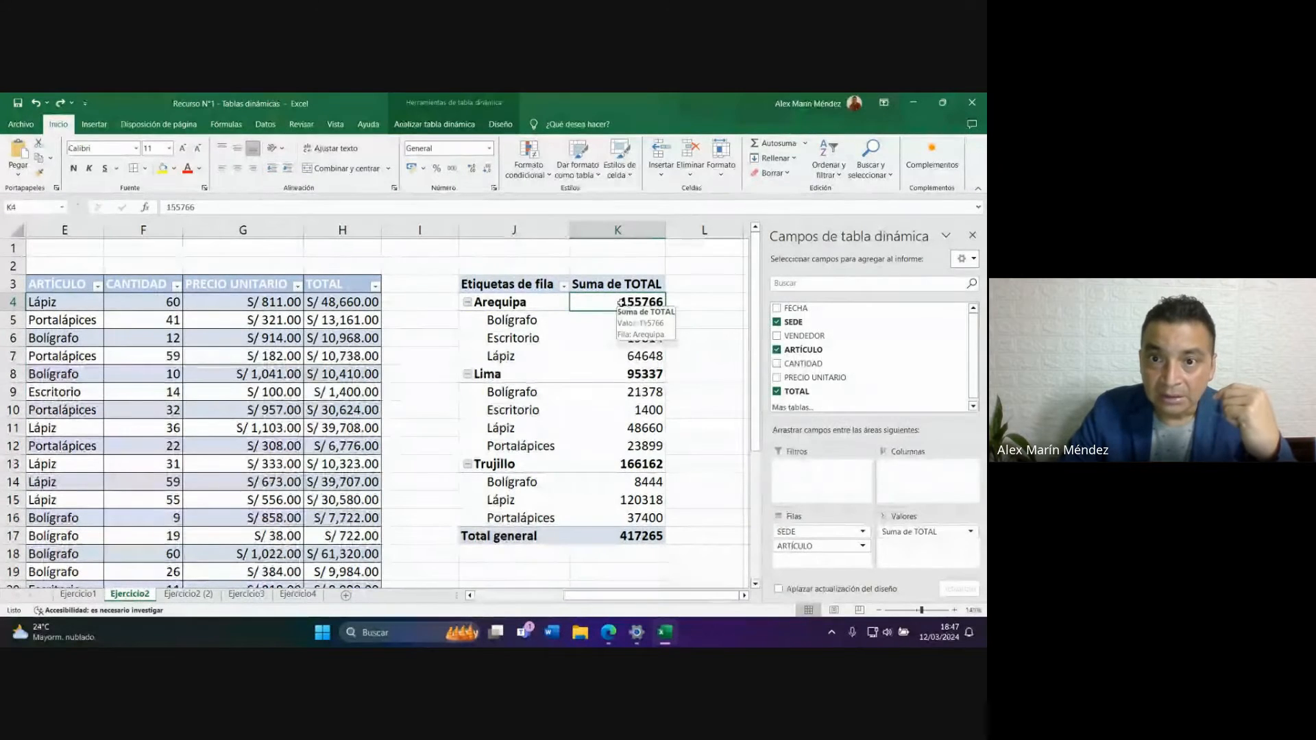
pyautogui.moveTo(621, 303); pyautogui.dragTo(644, 540)
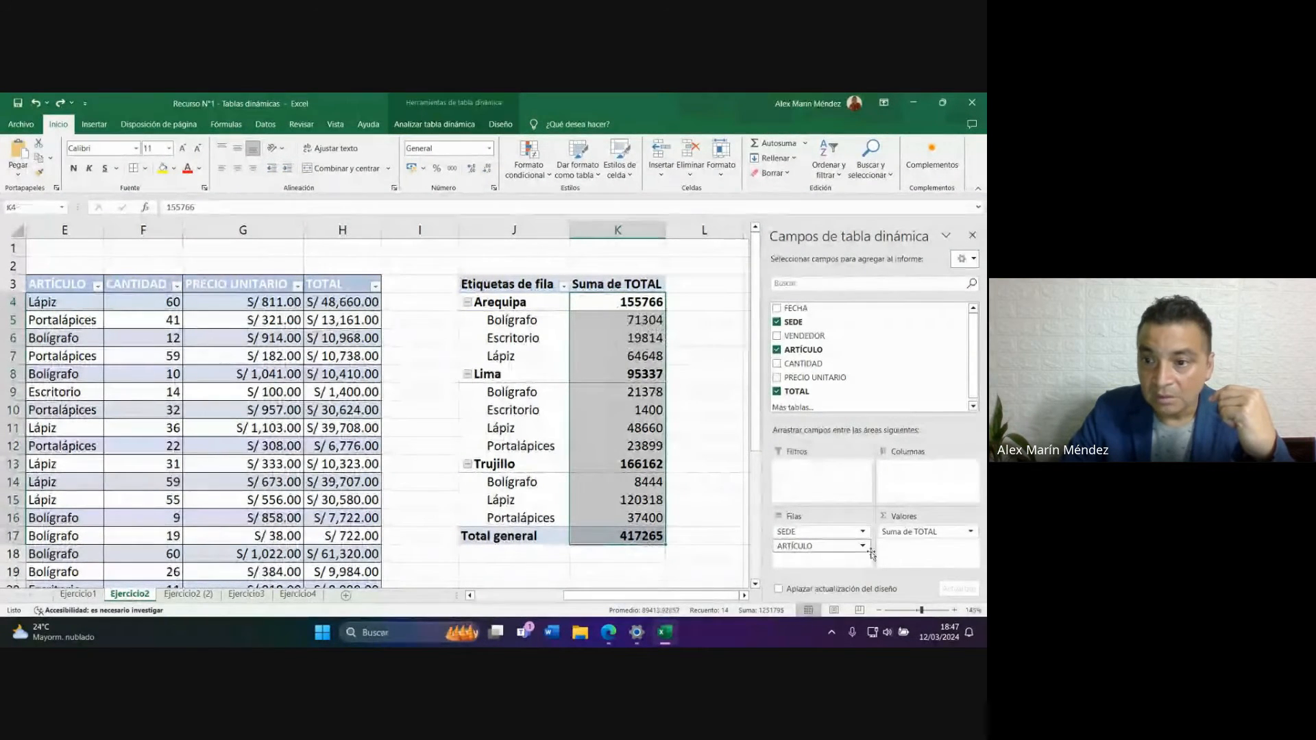
# Set Suma de TOTAL's number format to Contabilidad with S/ via Value Field Settings.
pyautogui.click(943, 535)
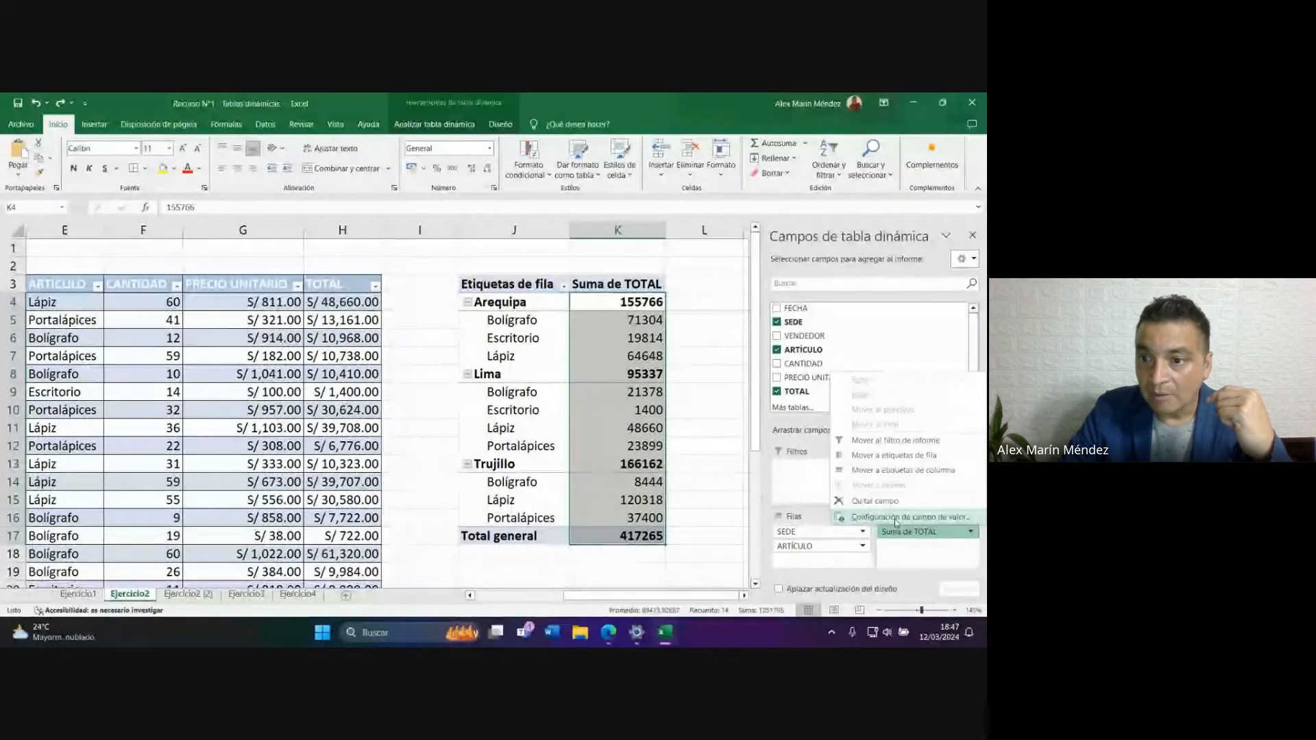
pyautogui.click(895, 518)
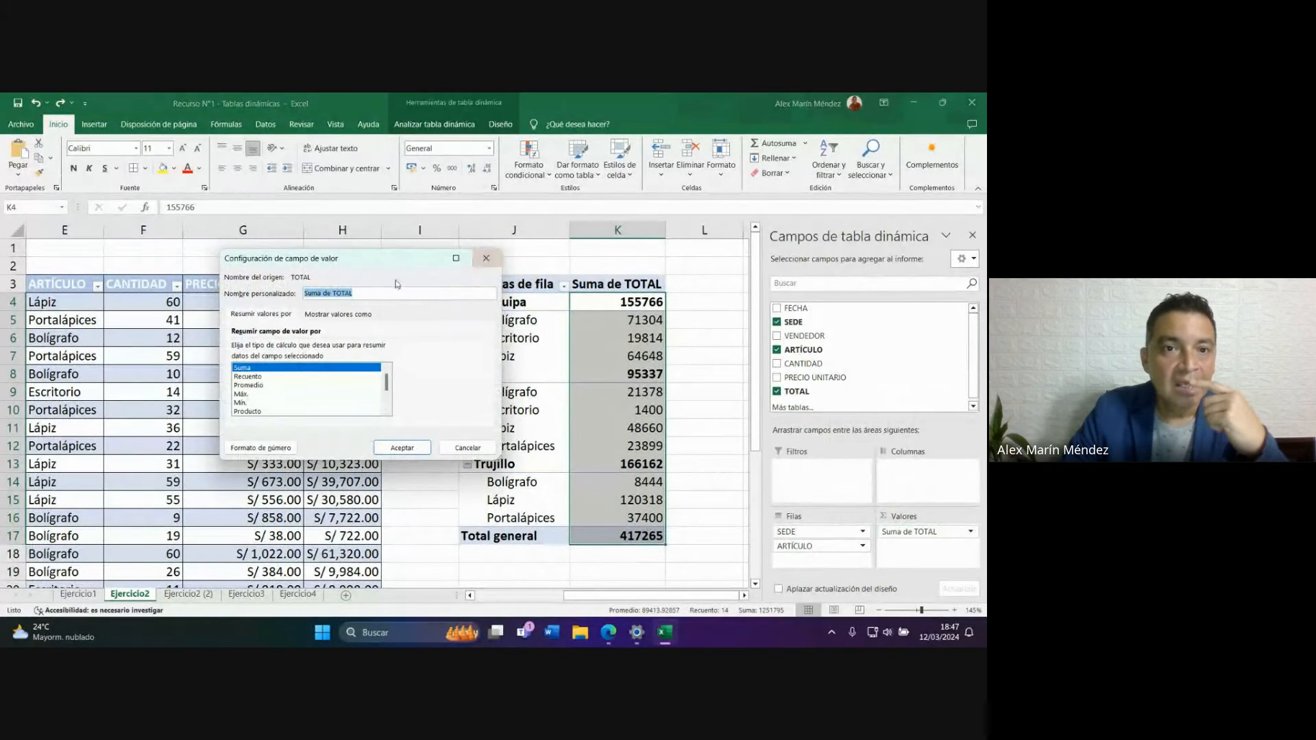
pyautogui.moveTo(372, 269); pyautogui.dragTo(432, 216)
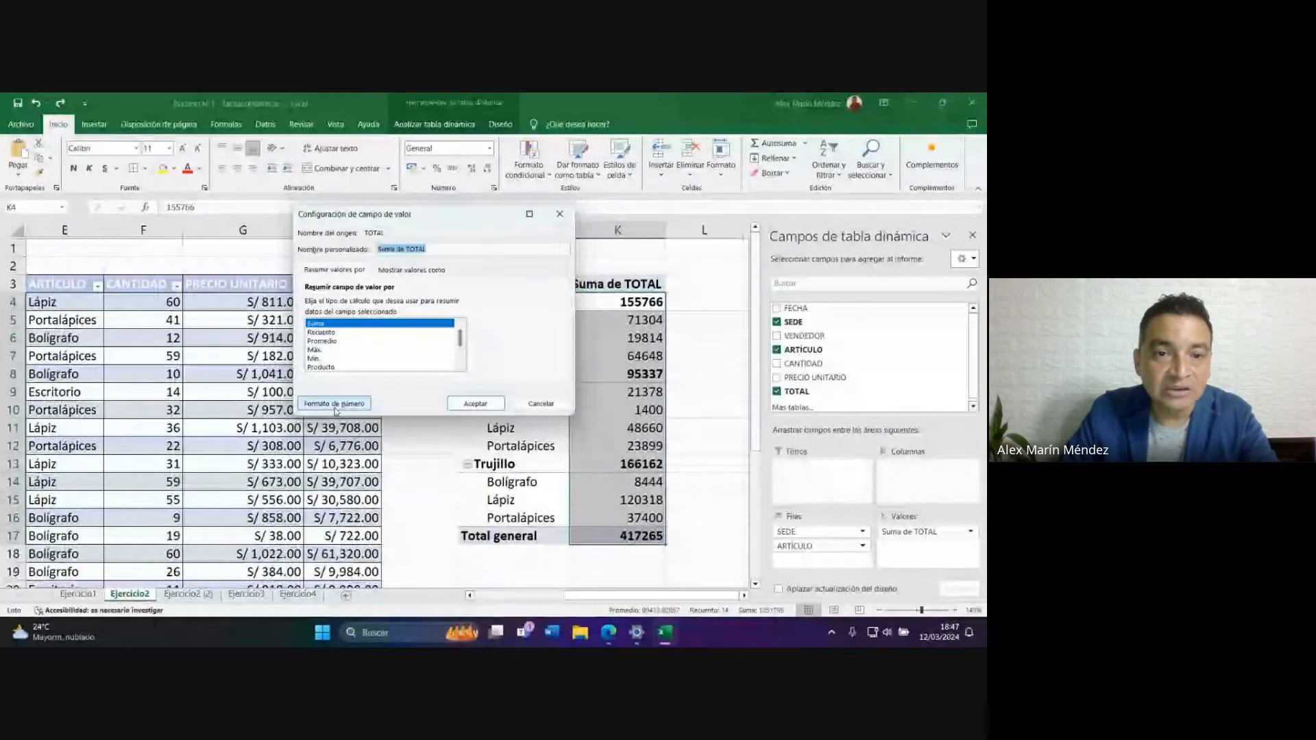
pyautogui.click(334, 403)
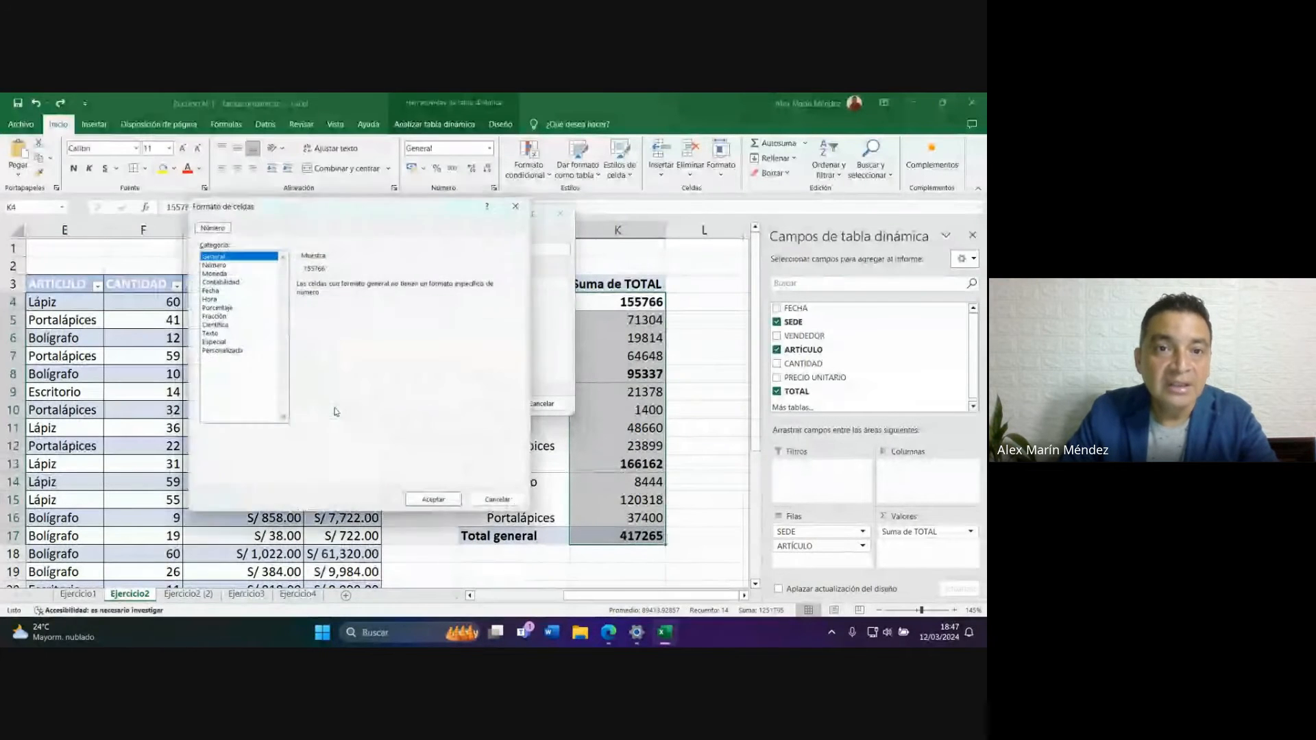
pyautogui.click(219, 282)
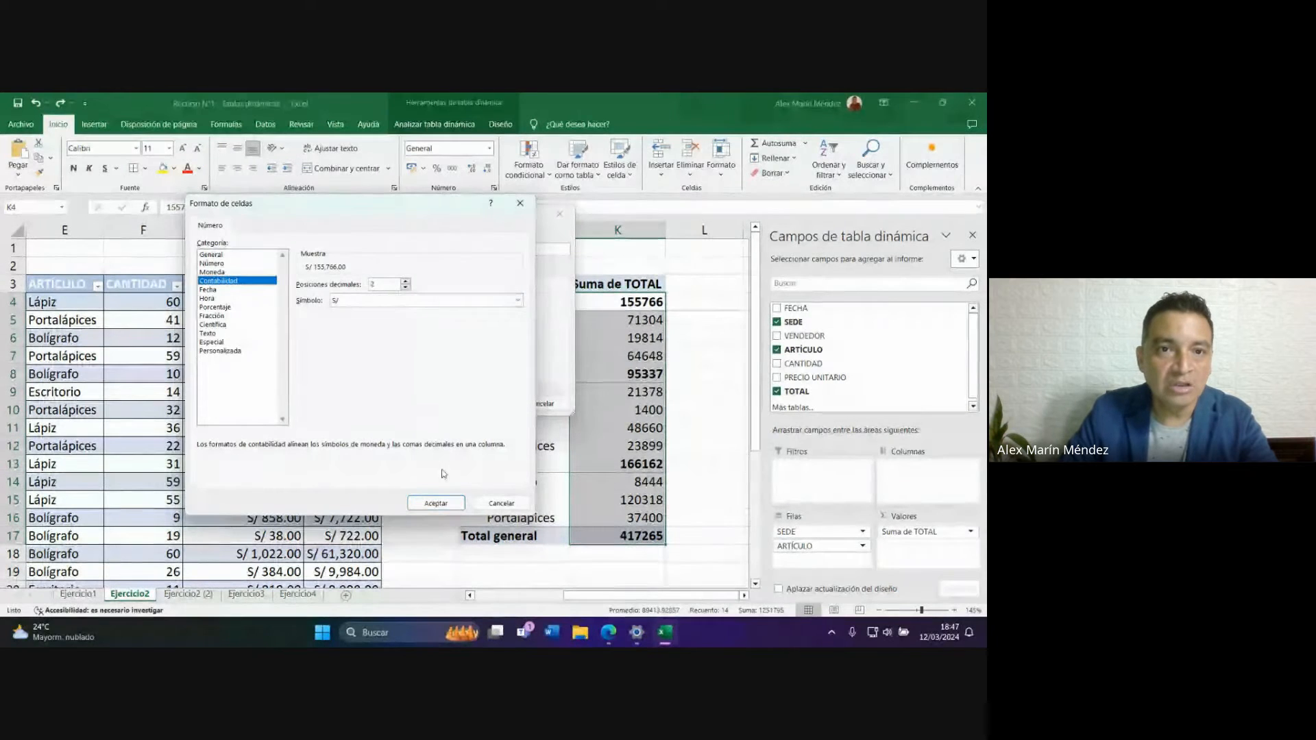
pyautogui.click(444, 504)
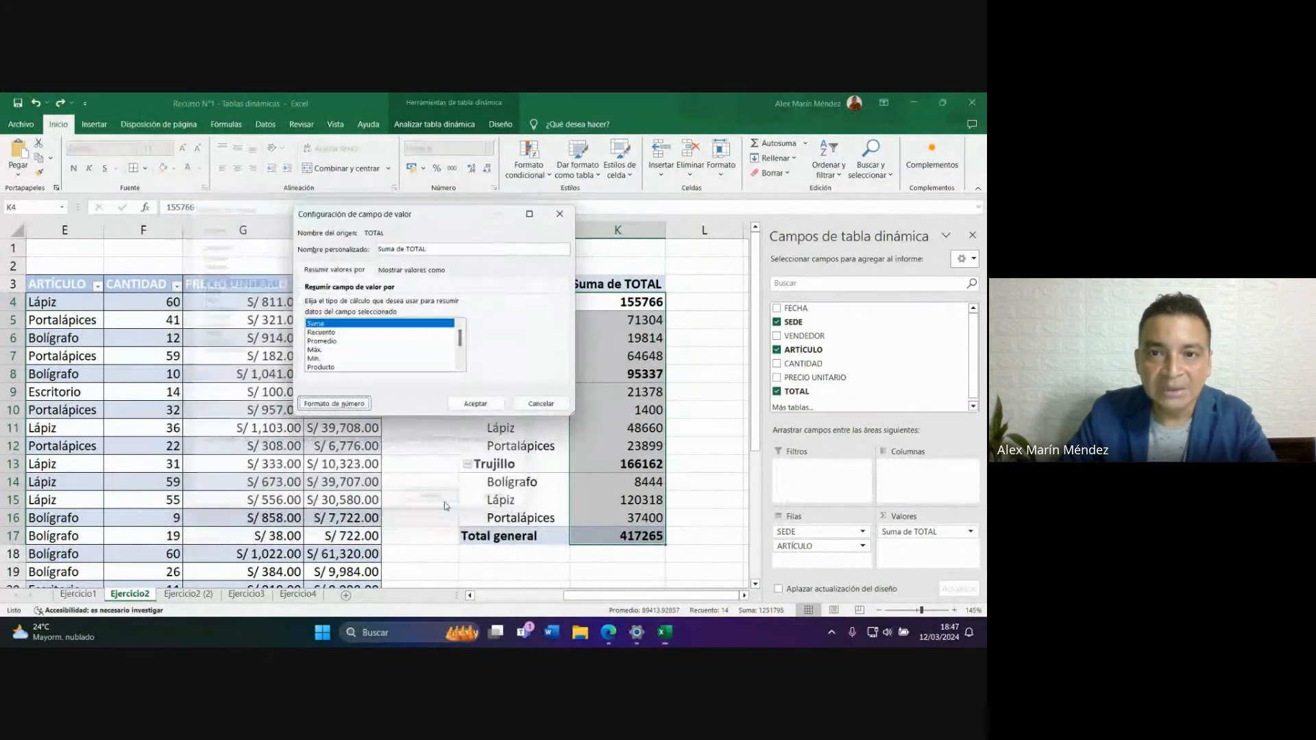
pyautogui.click(475, 404)
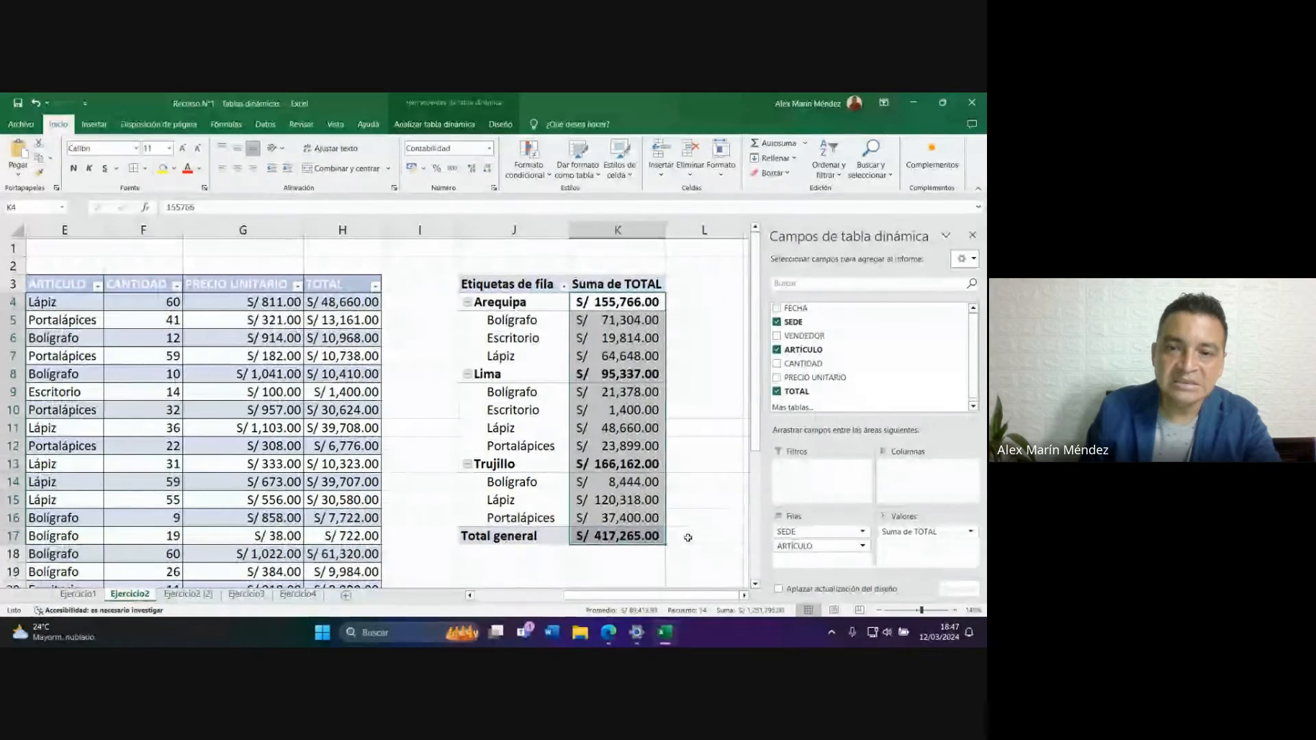
pyautogui.click(682, 323)
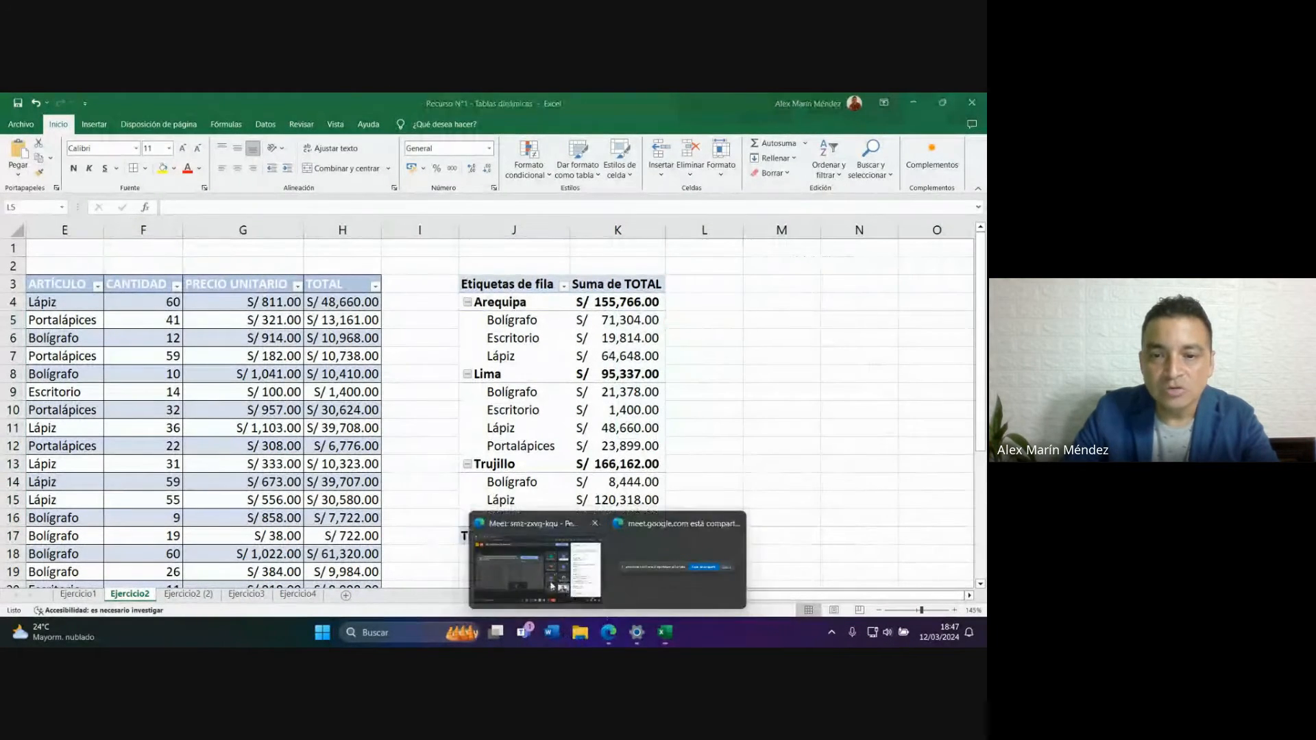
pyautogui.click(542, 589)
# Focus the Meet chat box, then bring Excel back showing totals like S/ 417,265.00.
pyautogui.click(828, 542)
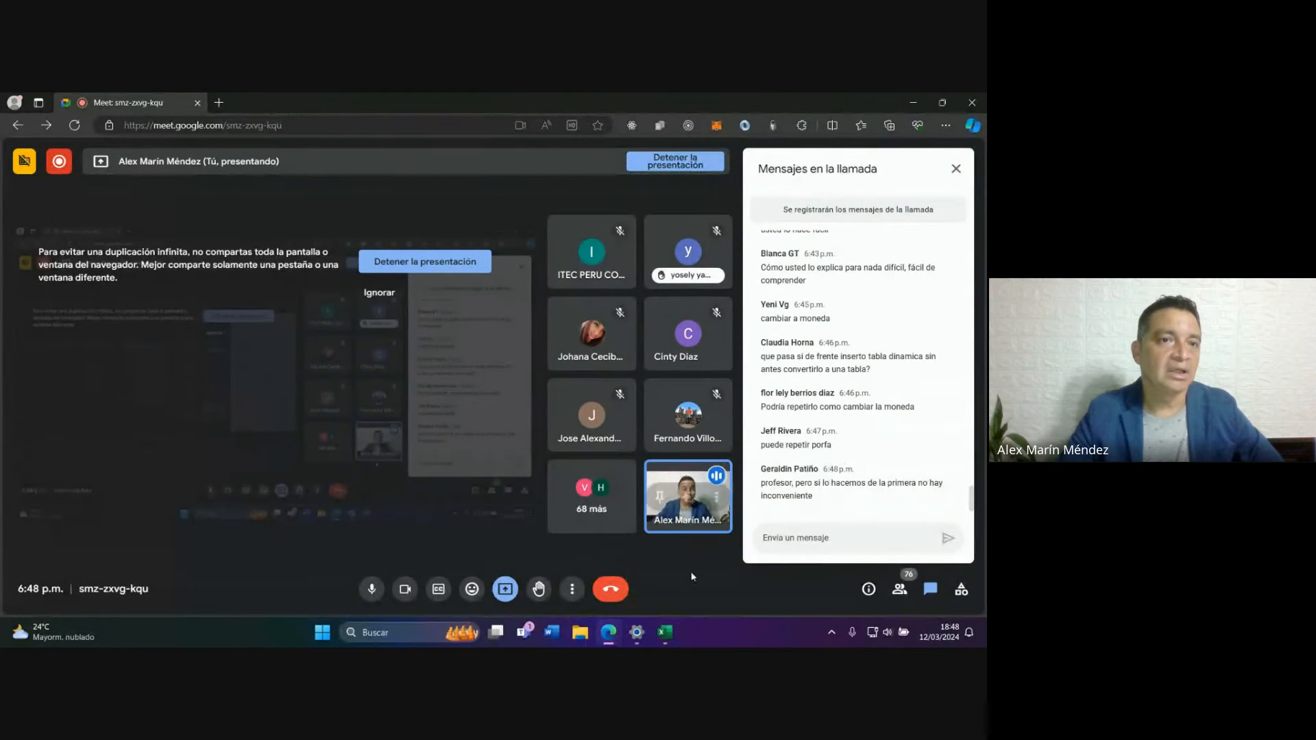
pyautogui.click(665, 632)
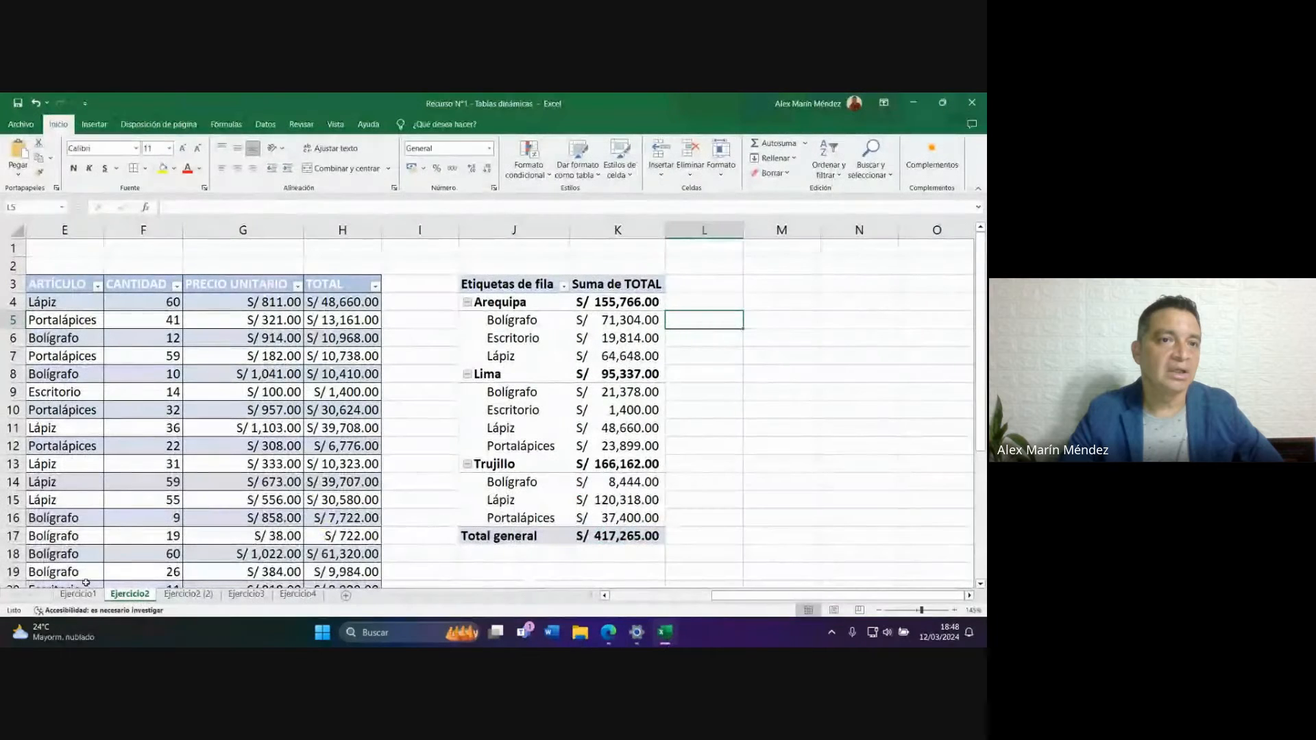
# Create a new blank workbook, Libro1, and select cell C5.
pyautogui.click(27, 127)
pyautogui.click(158, 211)
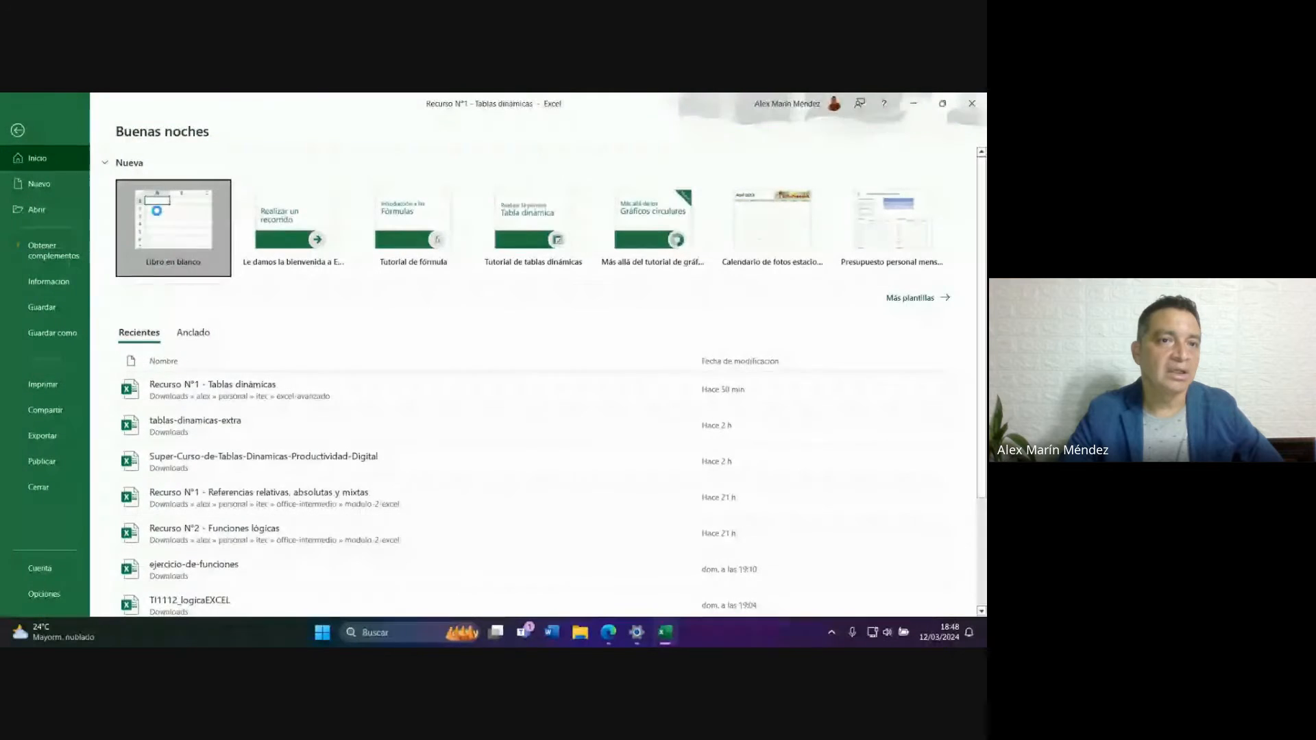
pyautogui.click(140, 289)
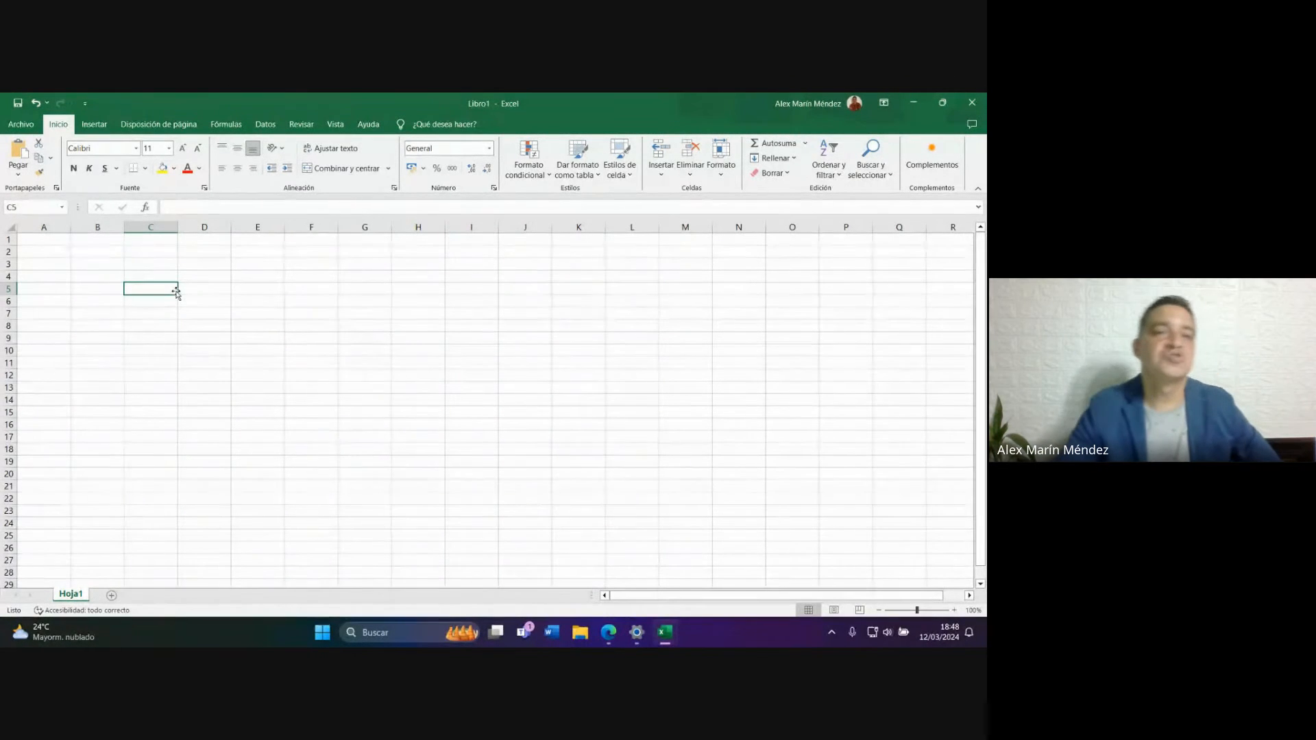
# Start a pivot table, try L5:Q20 and E20 as source, then cancel it.
pyautogui.click(94, 124)
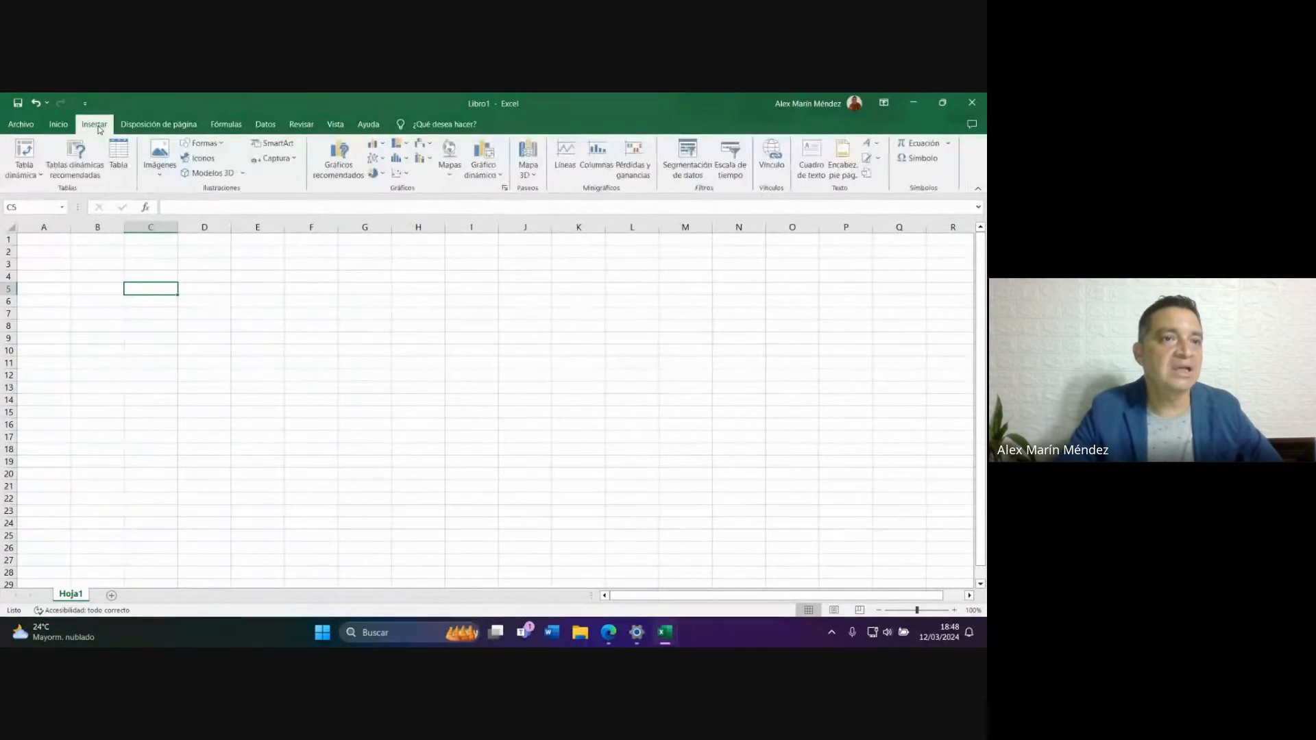
pyautogui.click(24, 152)
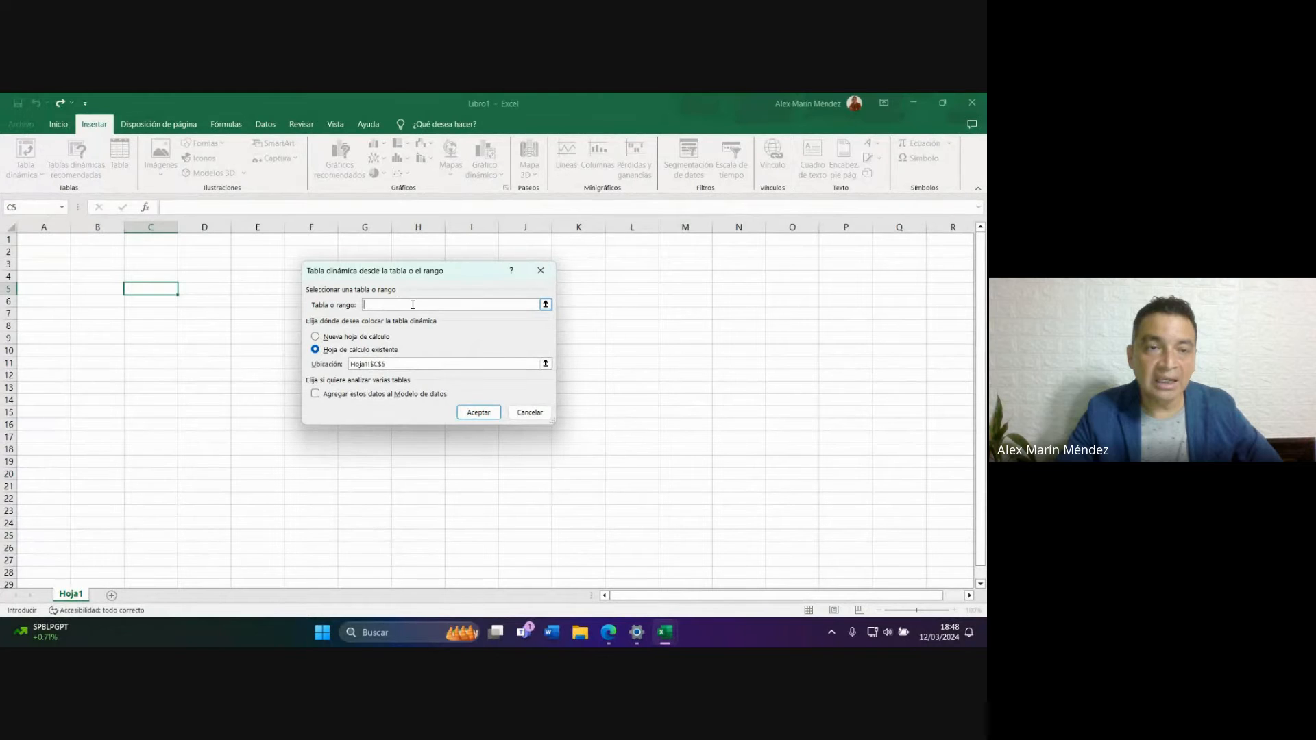
pyautogui.click(545, 305)
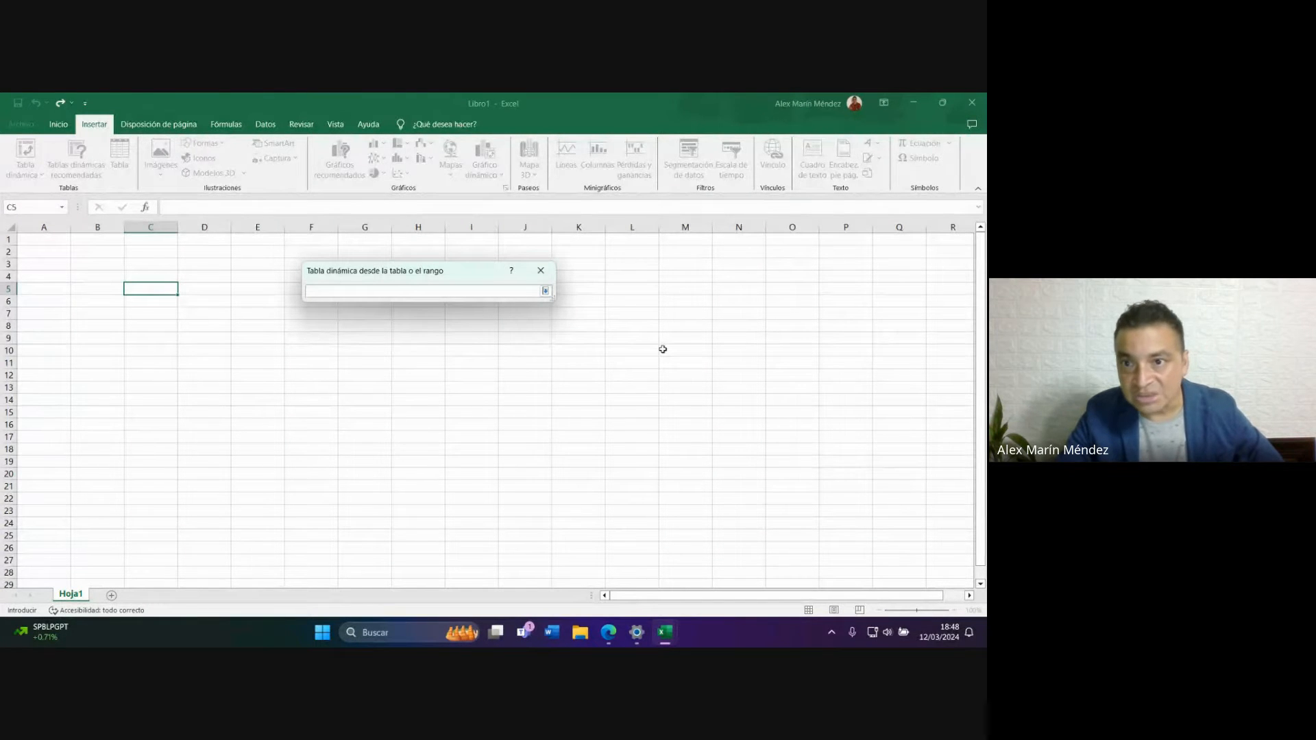
pyautogui.moveTo(617, 287); pyautogui.dragTo(905, 473)
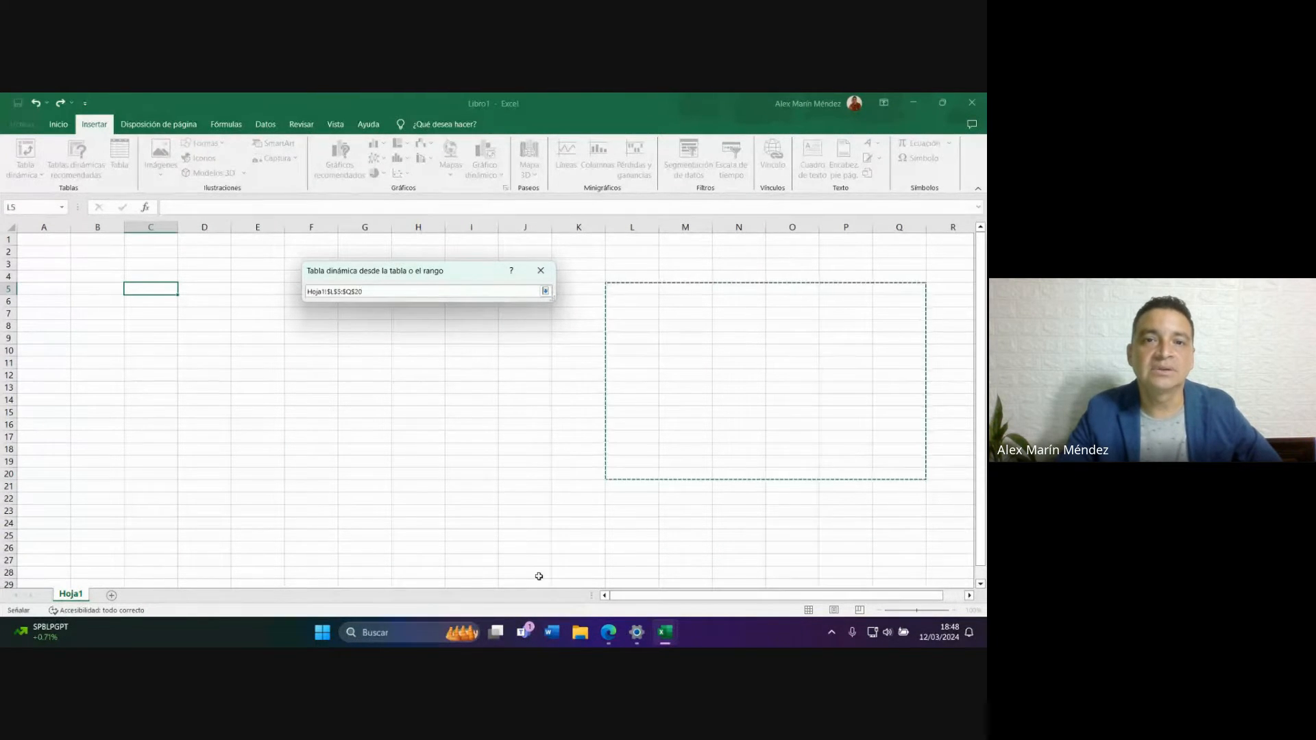
pyautogui.click(275, 473)
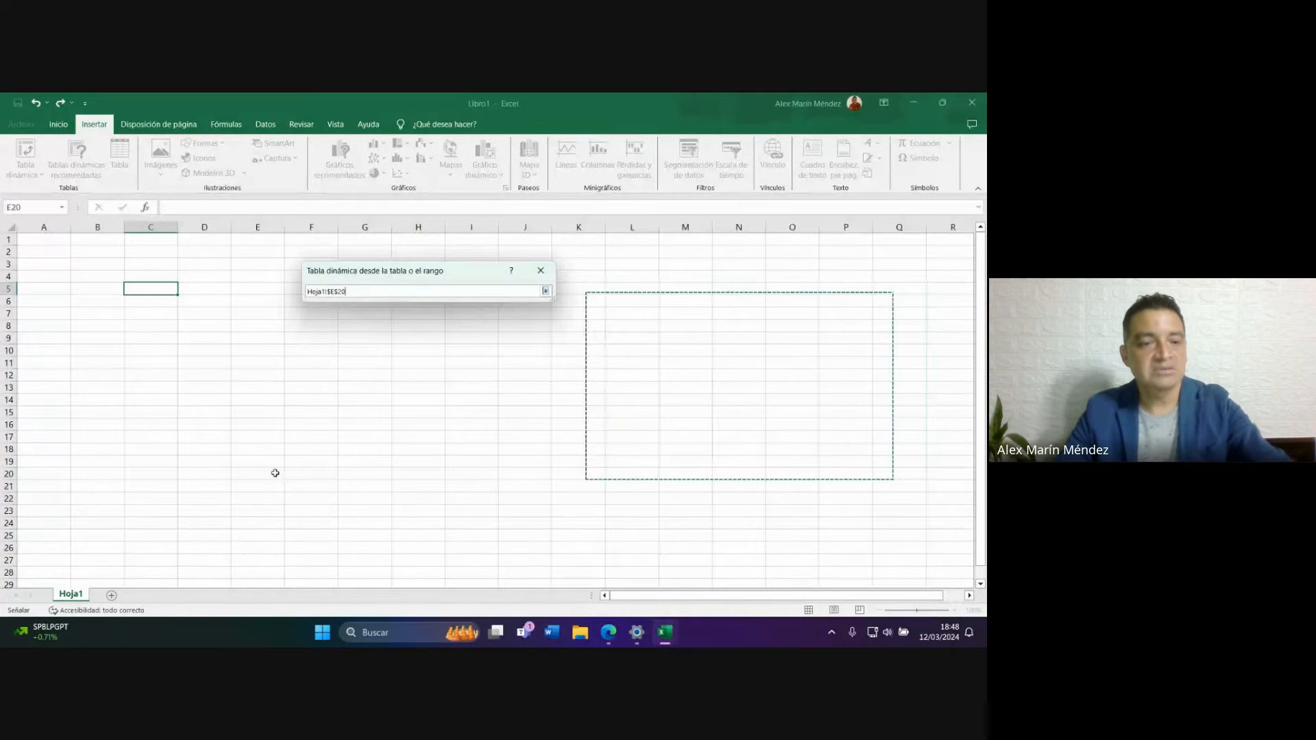
pyautogui.press('Escape')
# Copy the Ejercicio3 account data table A4:F24 from the Recurso N°1 workbook.
pyautogui.moveTo(664, 634)
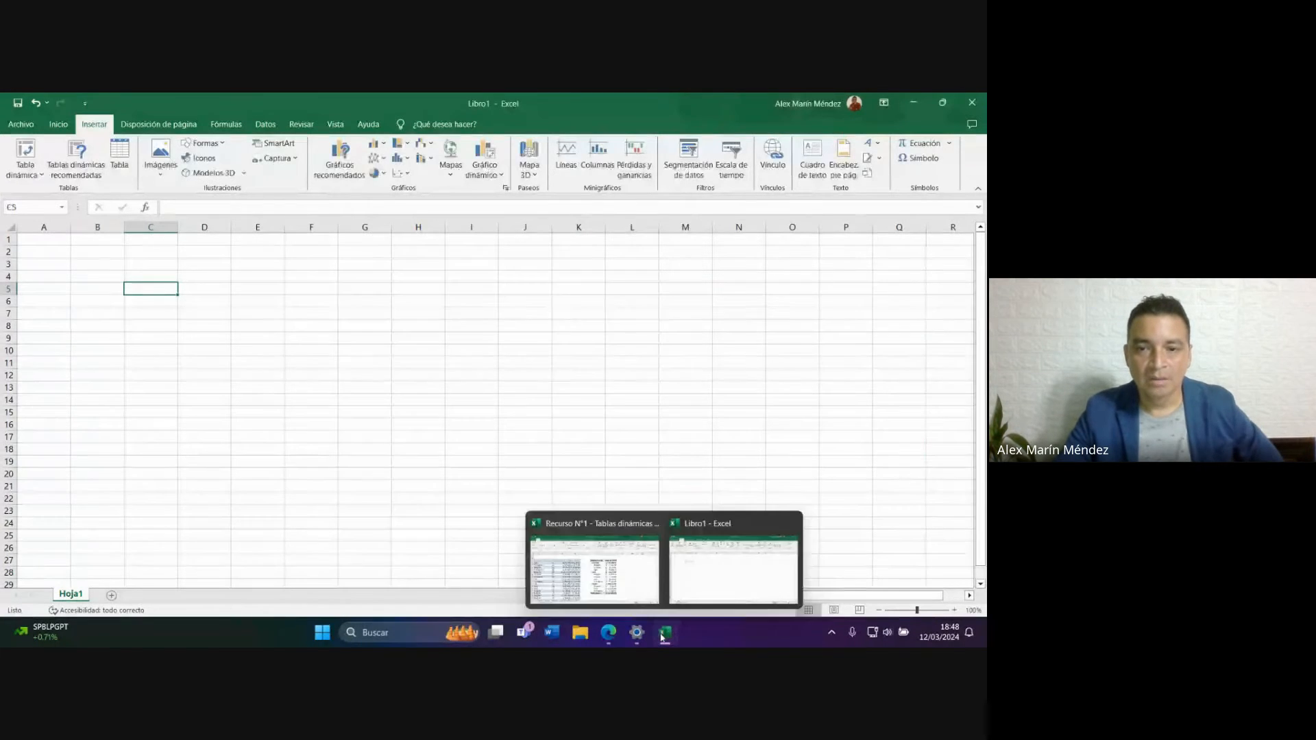
pyautogui.click(593, 566)
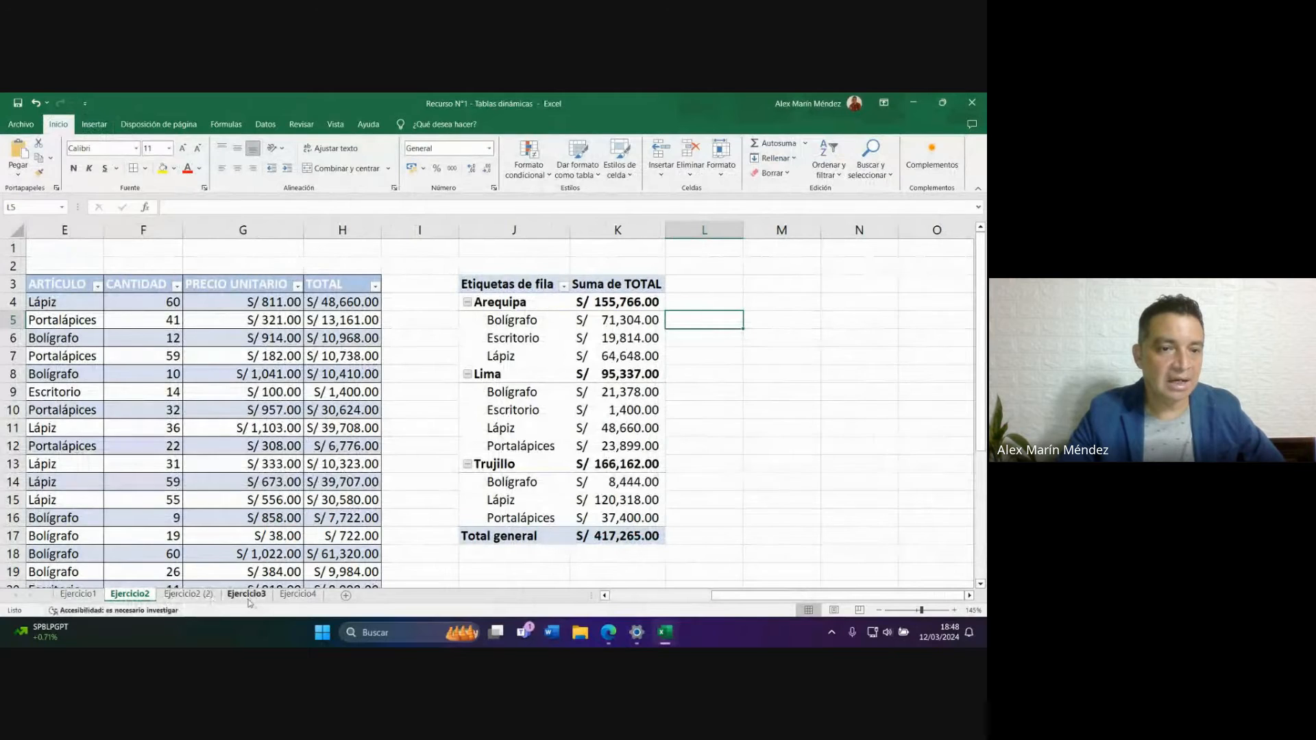
pyautogui.click(246, 594)
pyautogui.moveTo(60, 282); pyautogui.dragTo(377, 524)
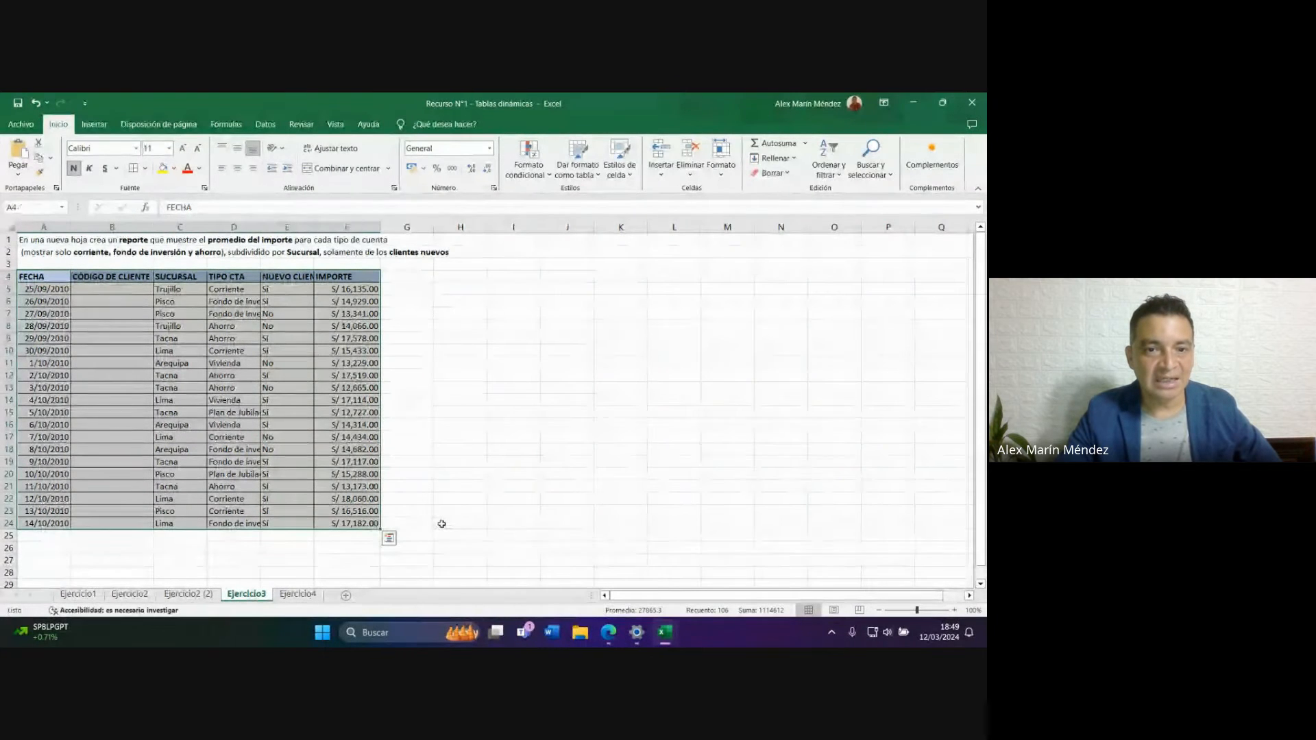
pyautogui.hotkey('ctrl', 'c')
# Paste the table into Libro1 at B3 and select the pasted data.
pyautogui.moveTo(665, 632)
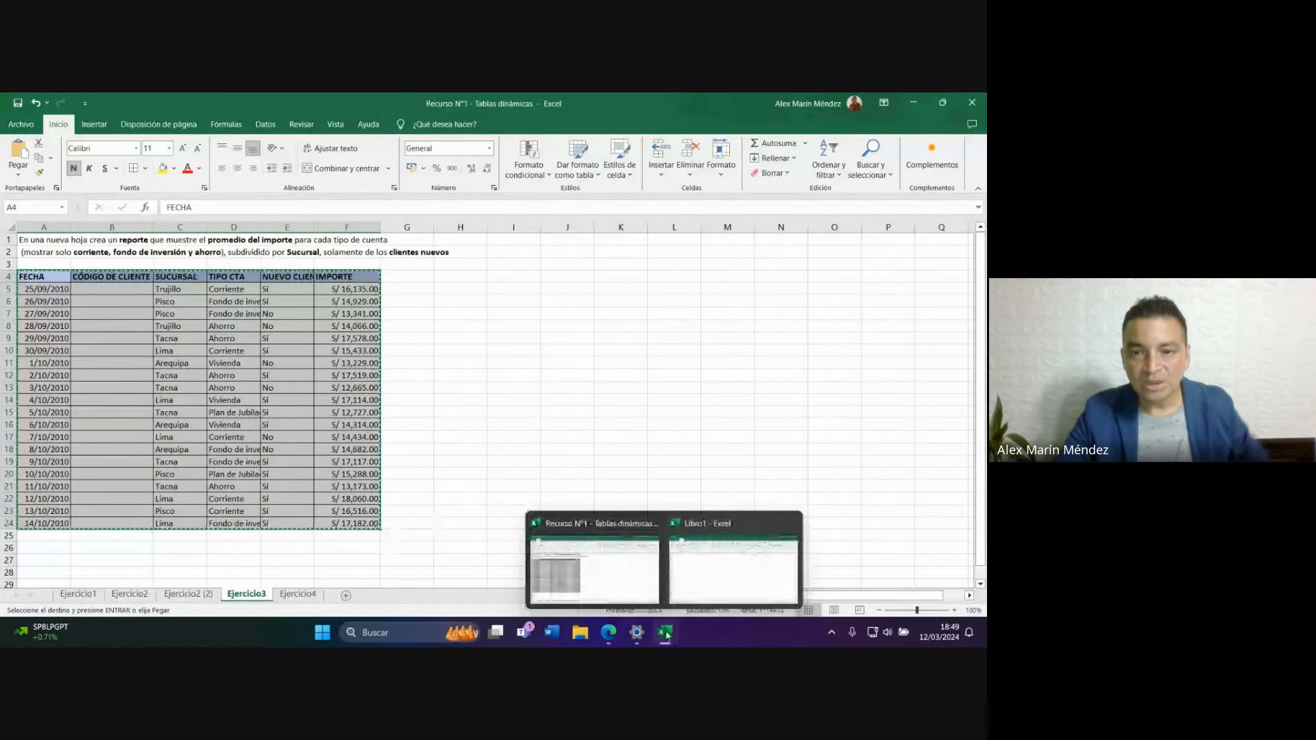
pyautogui.click(734, 588)
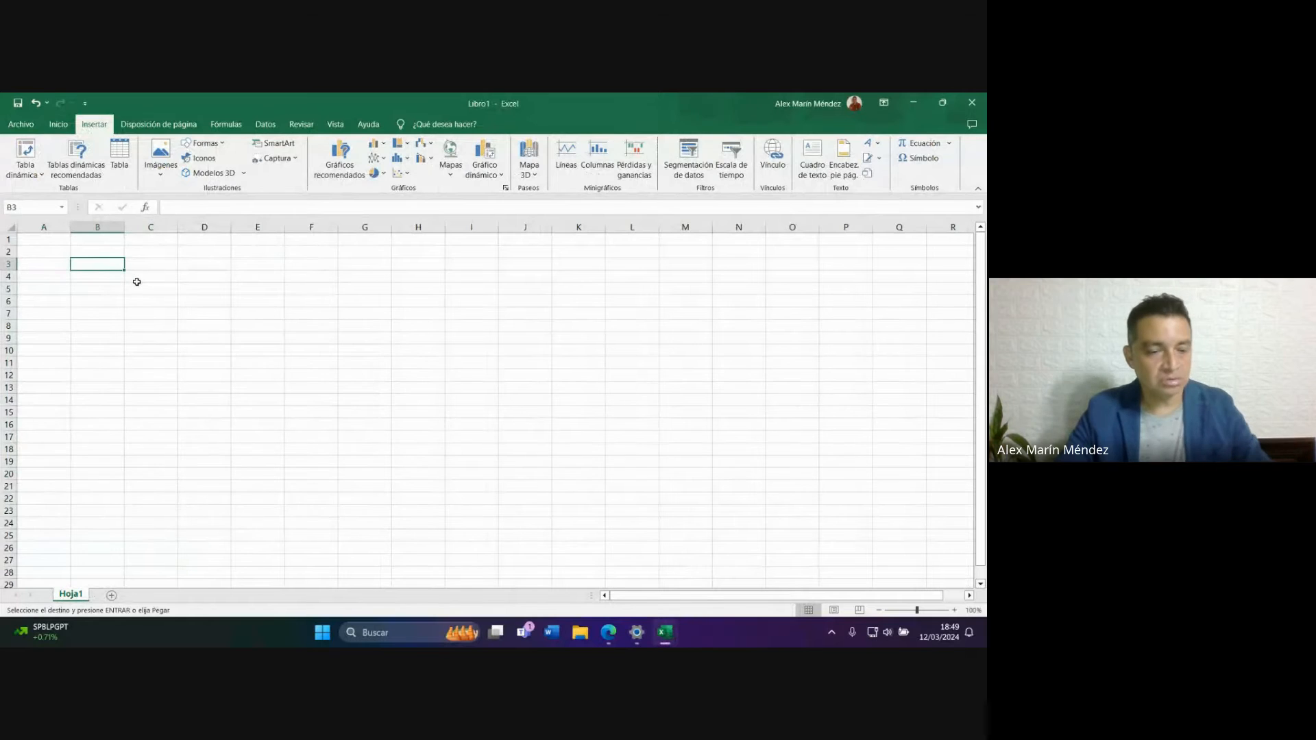
pyautogui.hotkey('ctrl', 'v')
pyautogui.click(472, 362)
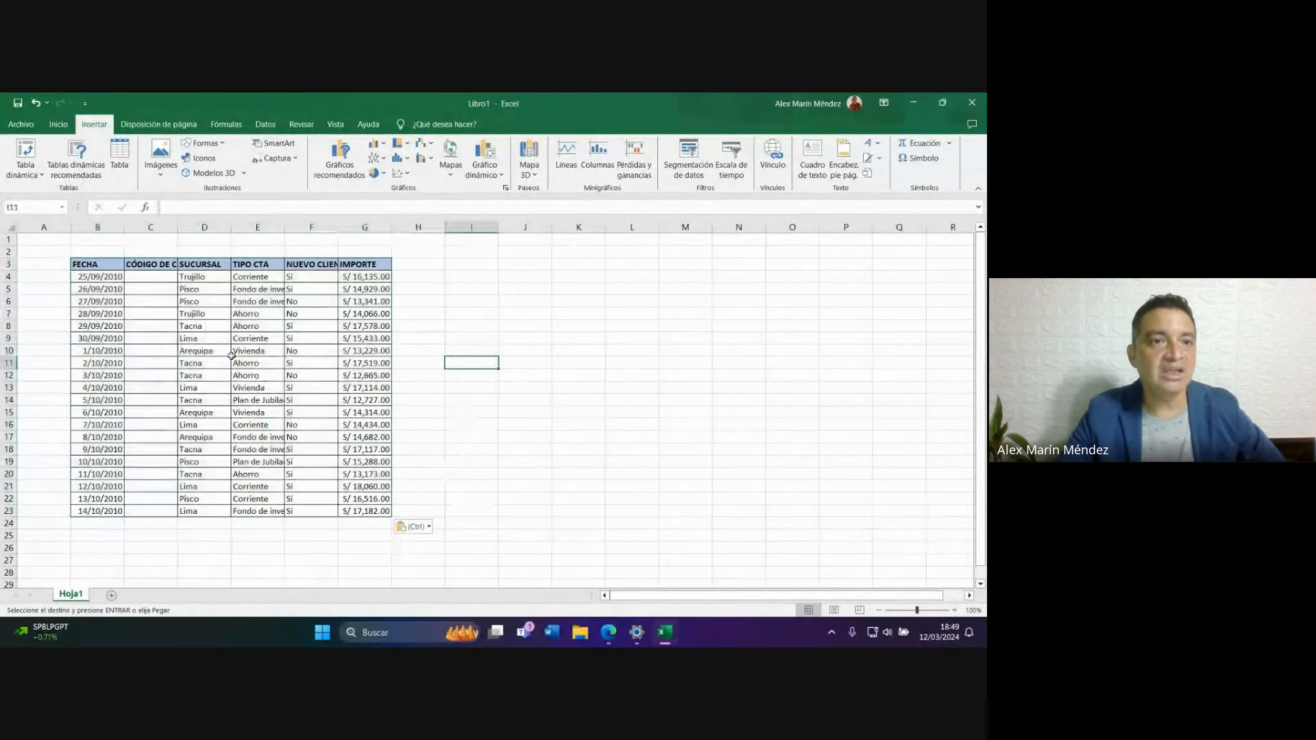
pyautogui.moveTo(114, 264); pyautogui.dragTo(353, 499)
pyautogui.click(307, 434)
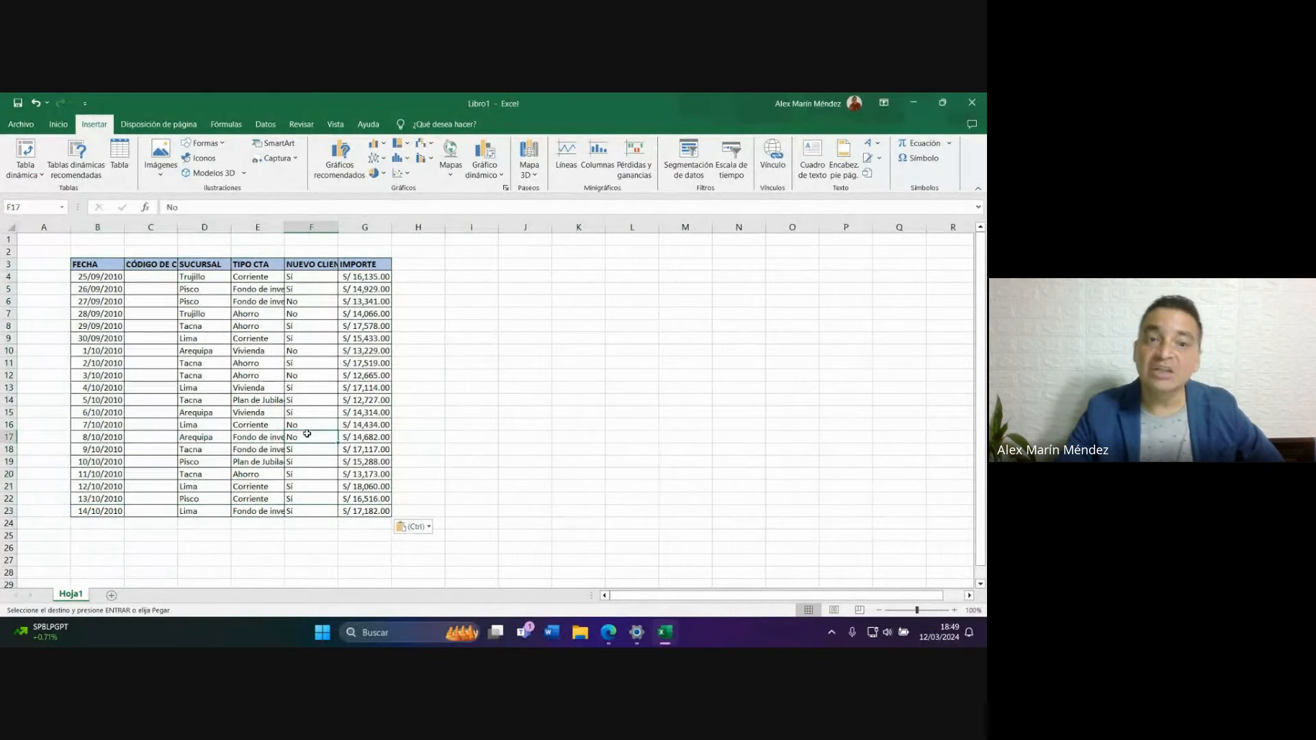
# Create a pivot table from the data on the existing sheet at cell I3.
pyautogui.click(26, 154)
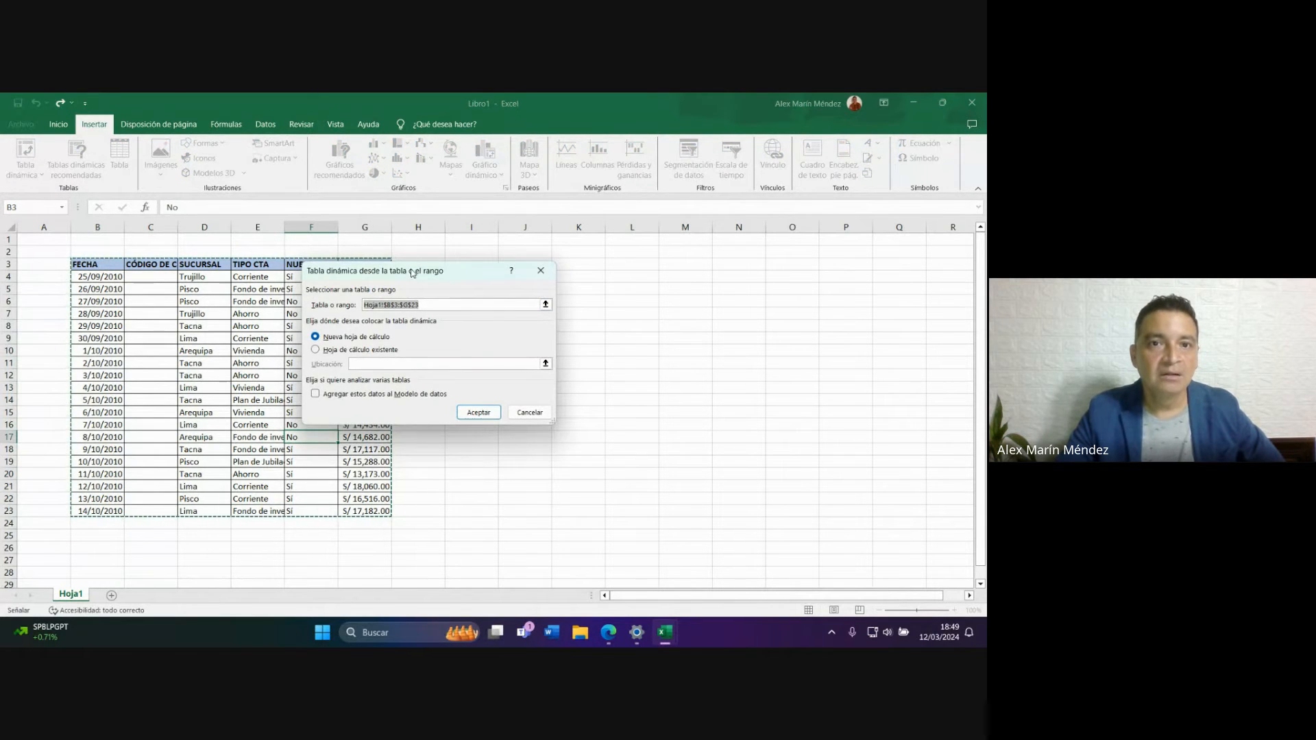
pyautogui.moveTo(412, 273); pyautogui.dragTo(525, 285)
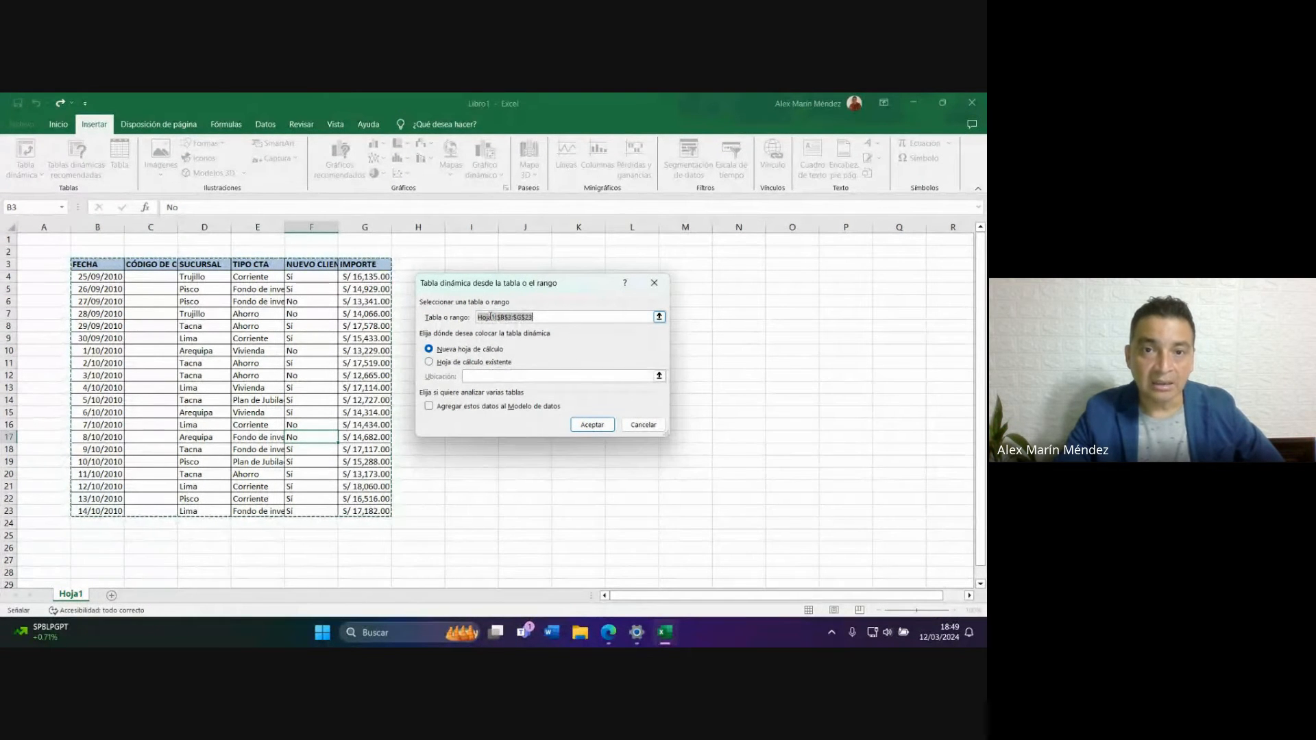
pyautogui.click(429, 361)
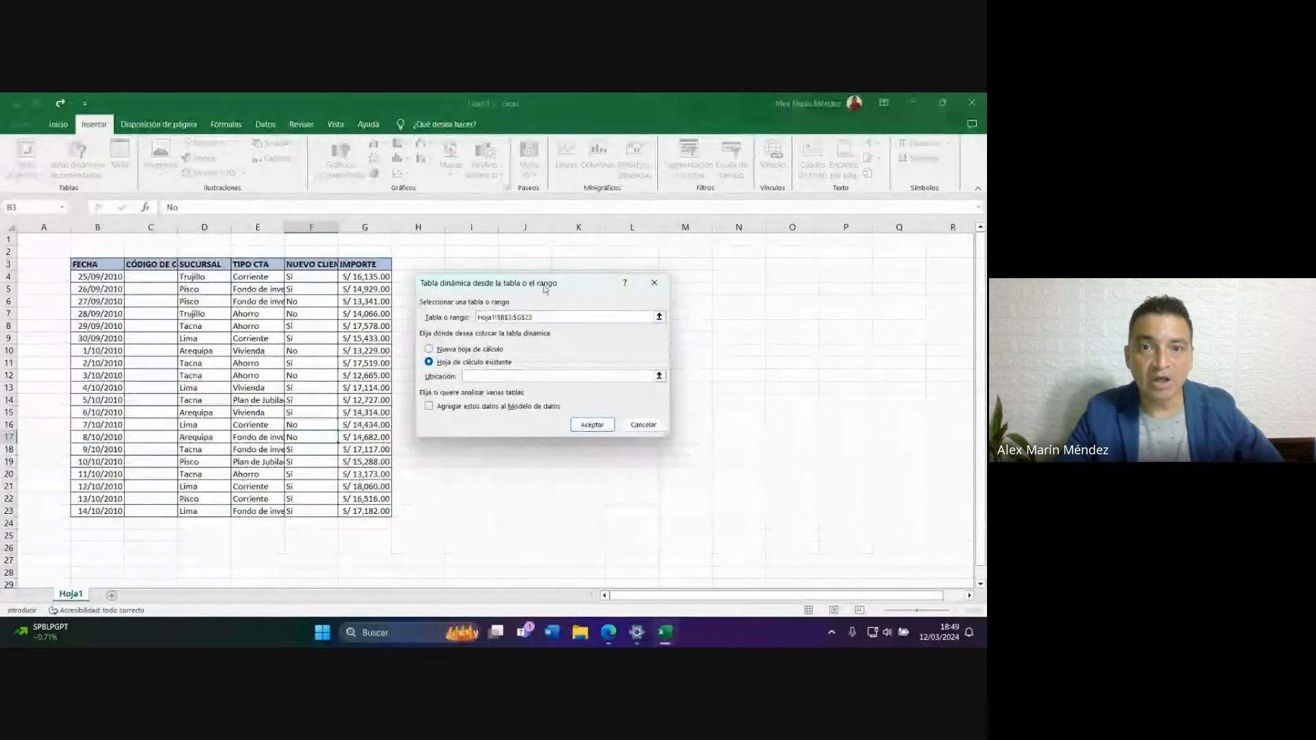
pyautogui.moveTo(546, 290); pyautogui.dragTo(403, 366)
pyautogui.click(472, 264)
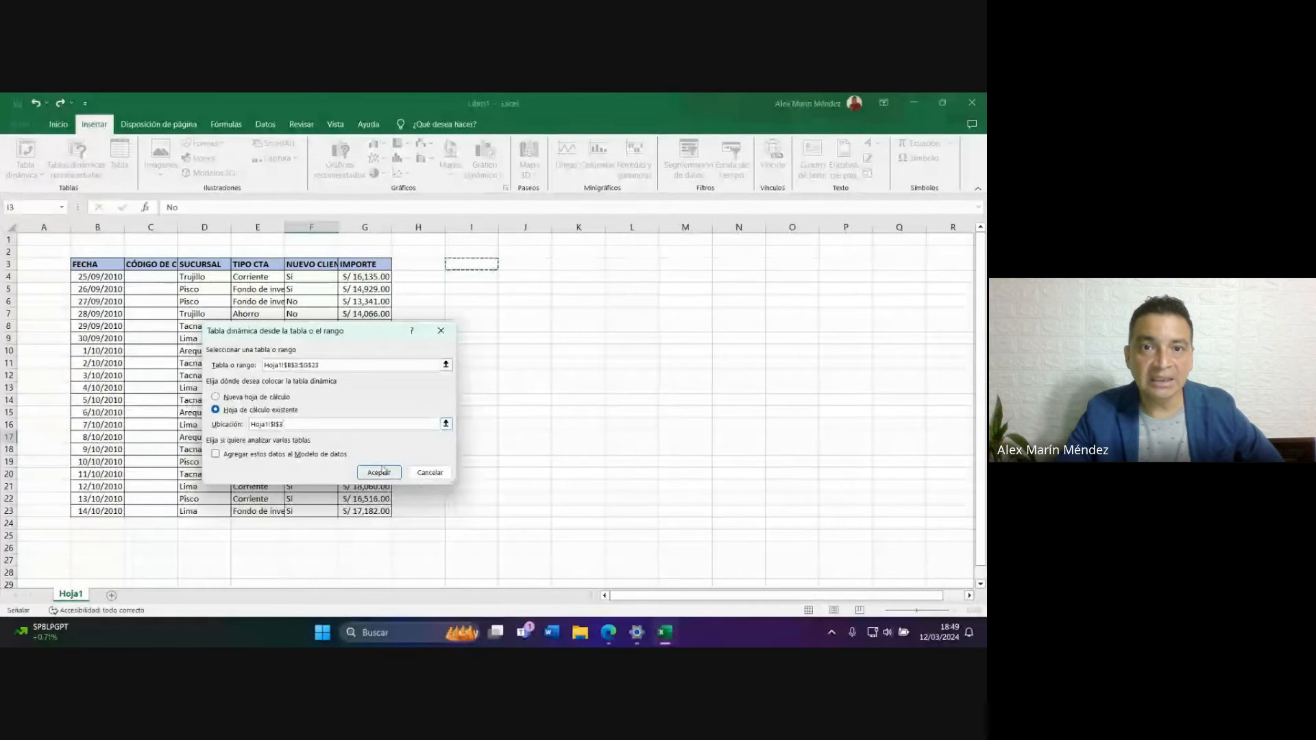
pyautogui.press('Return')
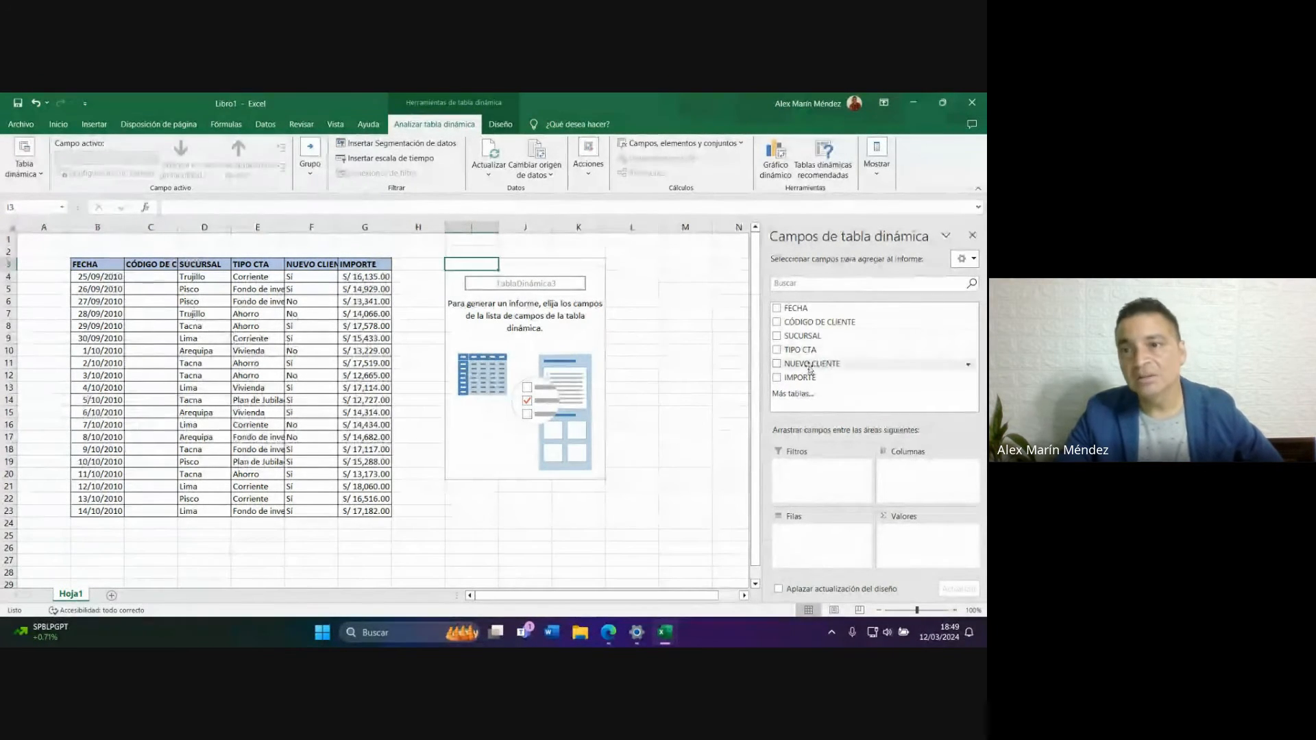
# Add SUCURSAL as row labels and IMPORTE as summed values, then switch to Google Meet.
pyautogui.click(789, 336)
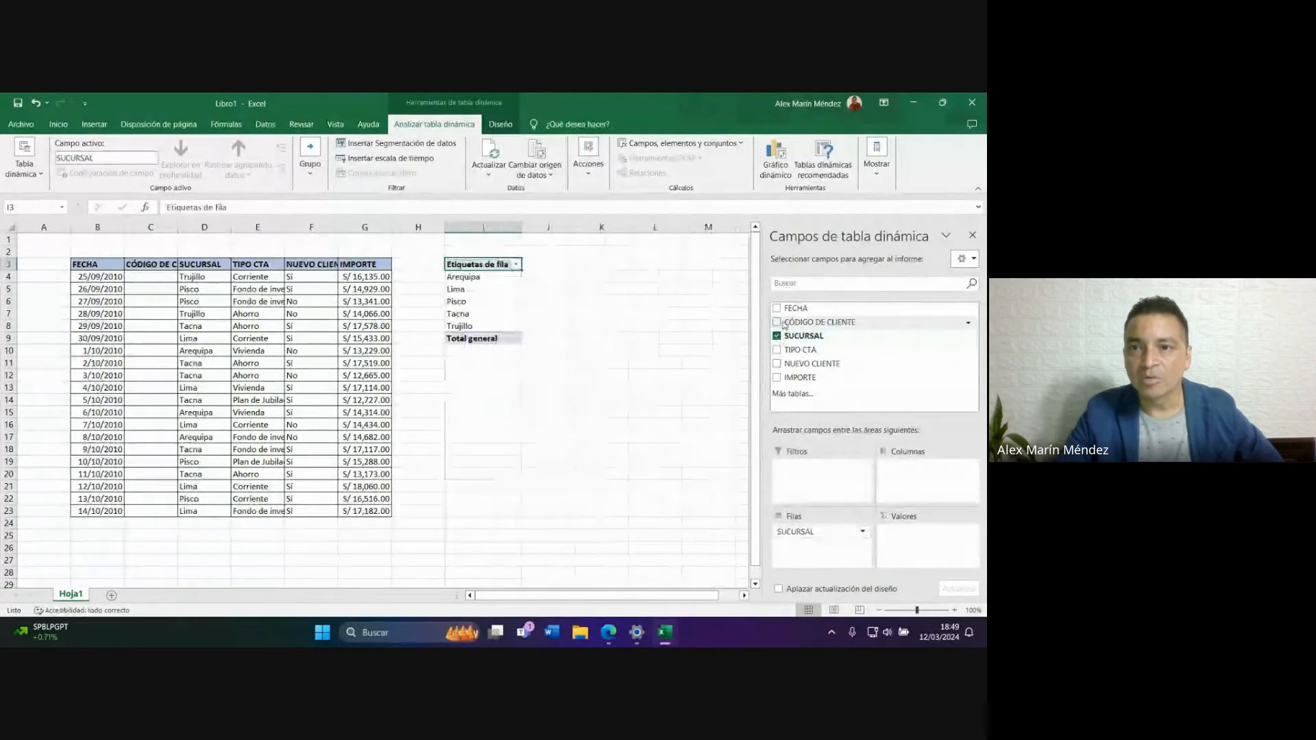
pyautogui.click(777, 378)
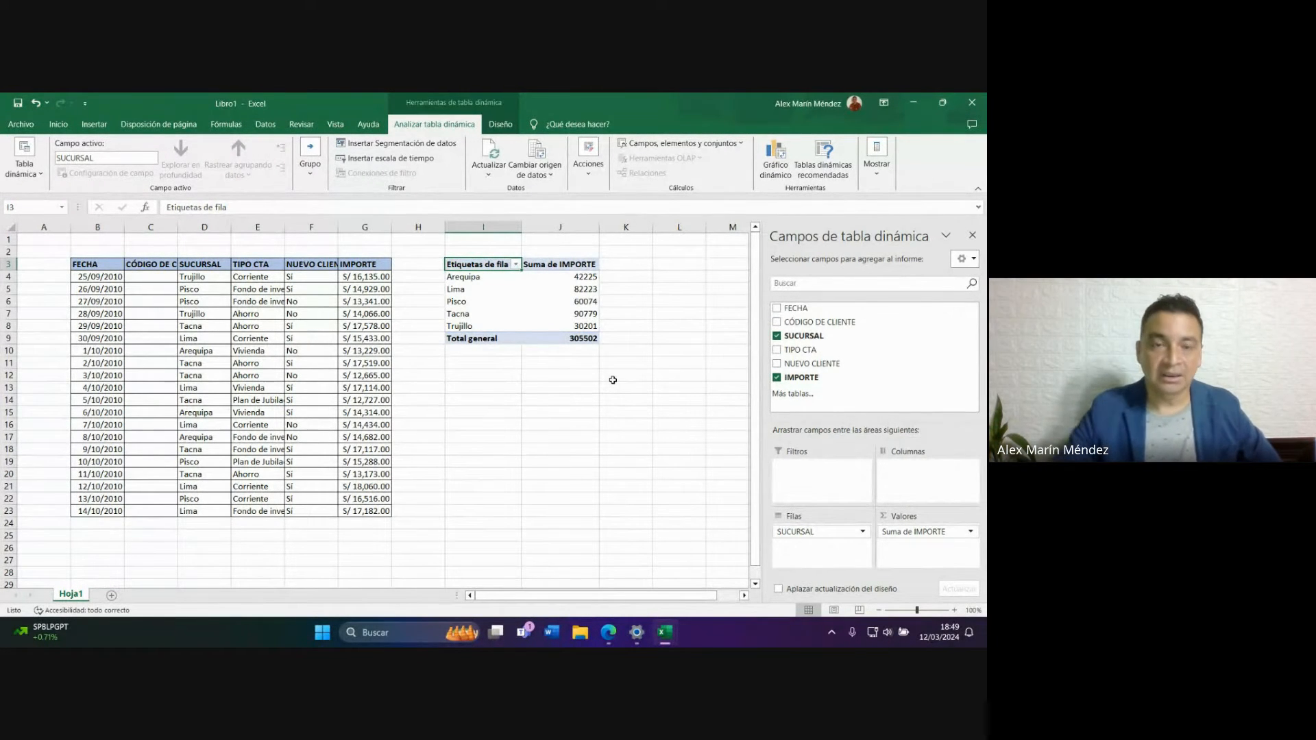
pyautogui.moveTo(609, 632)
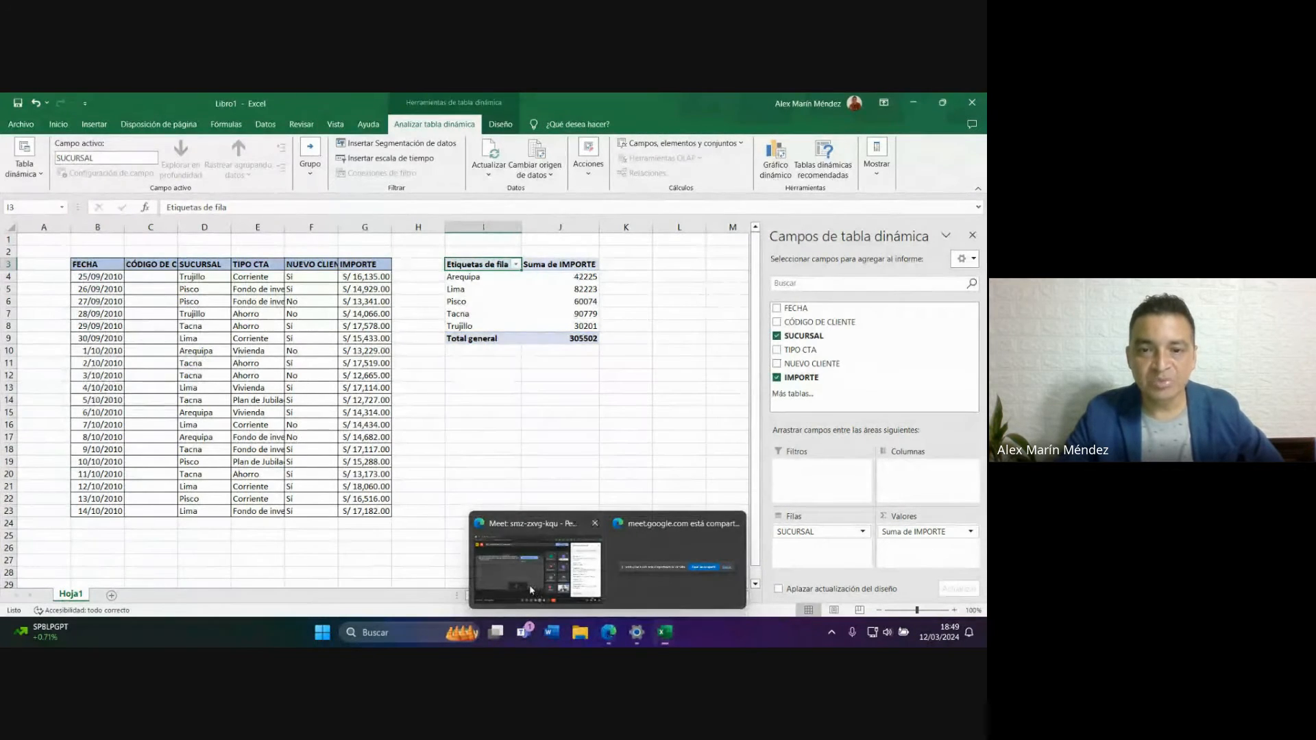
pyautogui.click(579, 548)
pyautogui.click(820, 534)
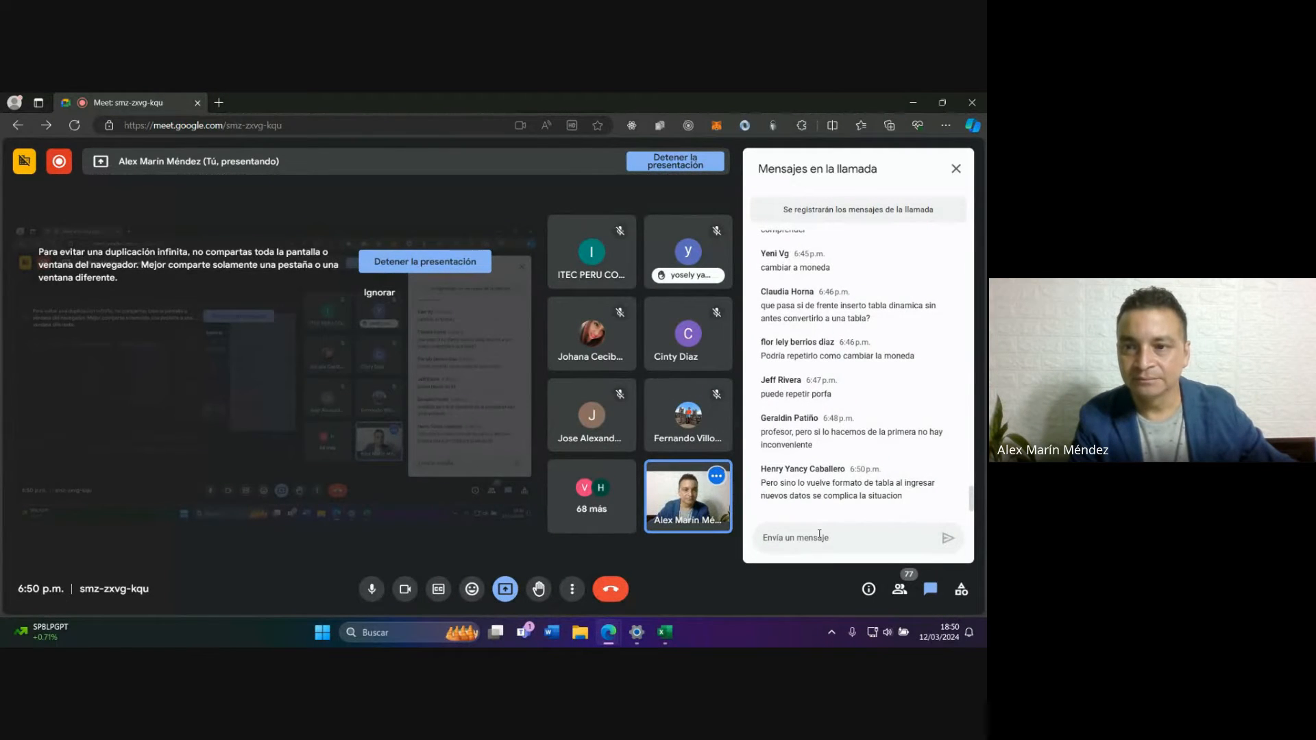
pyautogui.click(819, 537)
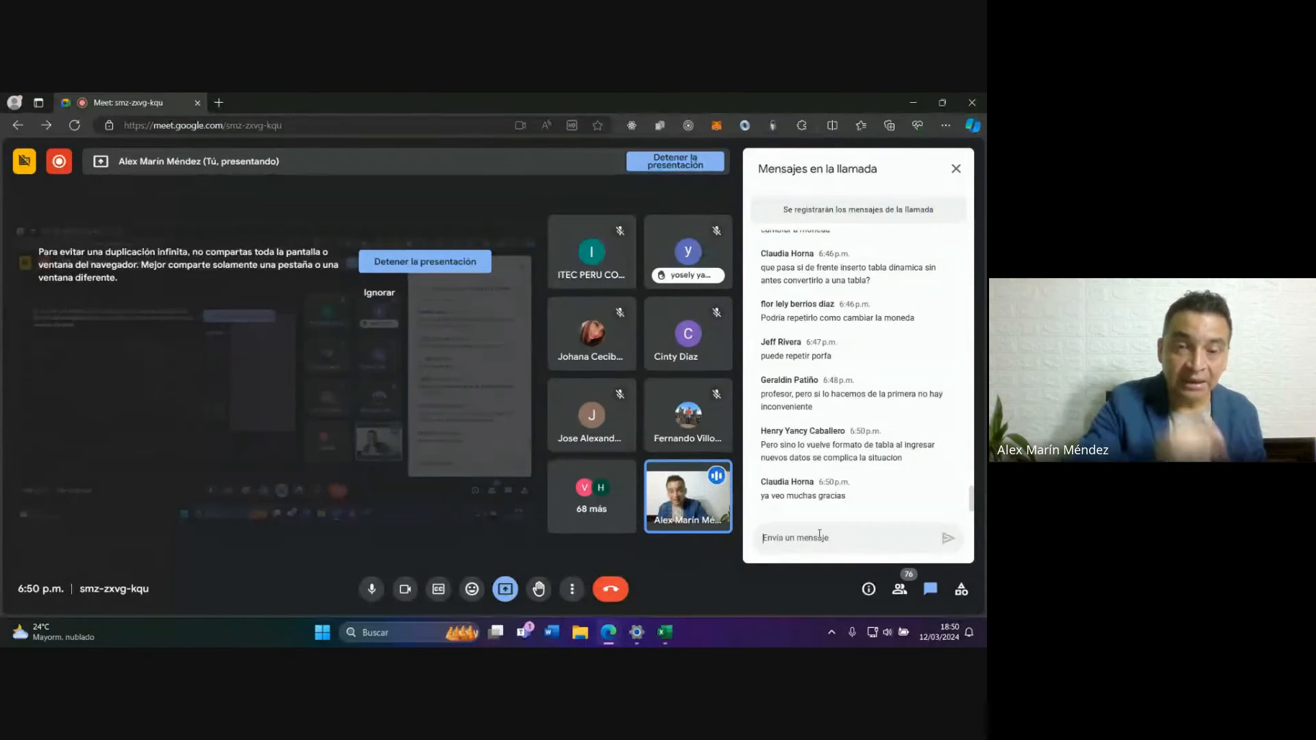
pyautogui.moveTo(665, 632)
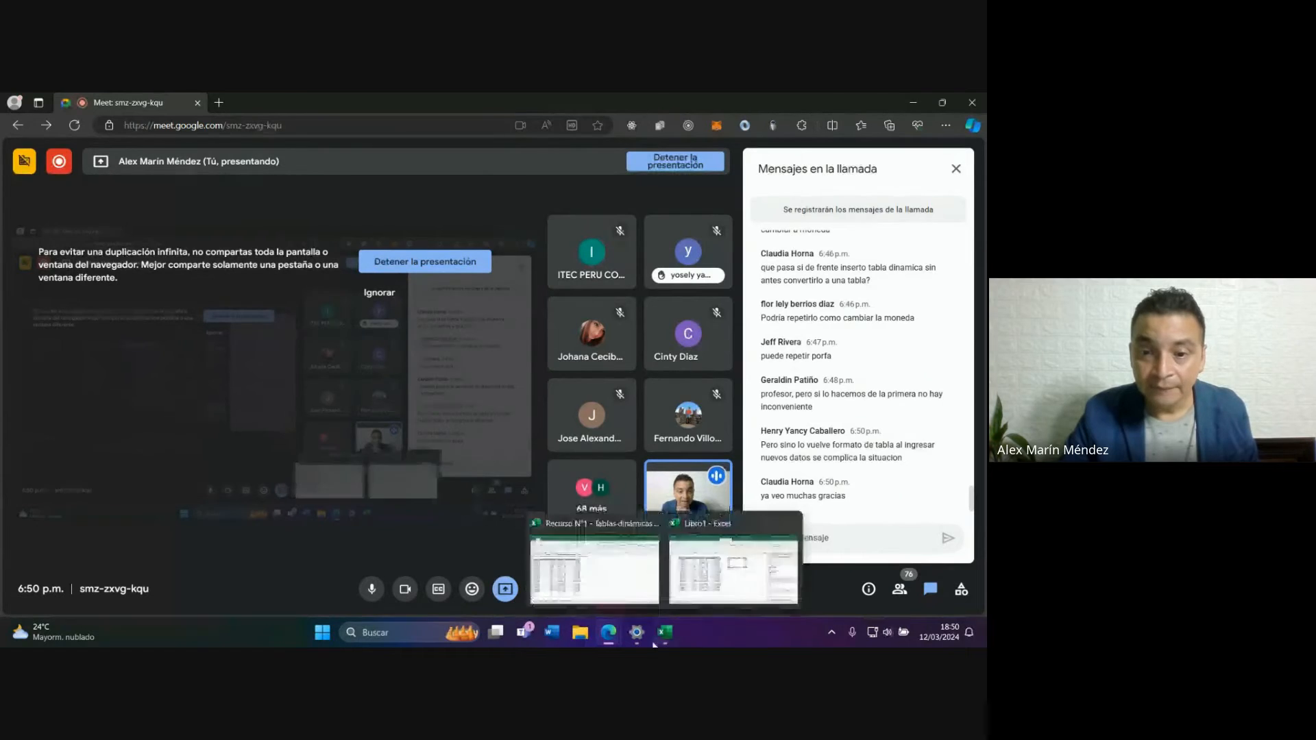
pyautogui.click(595, 573)
# On Ejercicio1, change the Australia quantity in F13 from 5 to 4.
pyautogui.hotkey('ctrl', 'a')
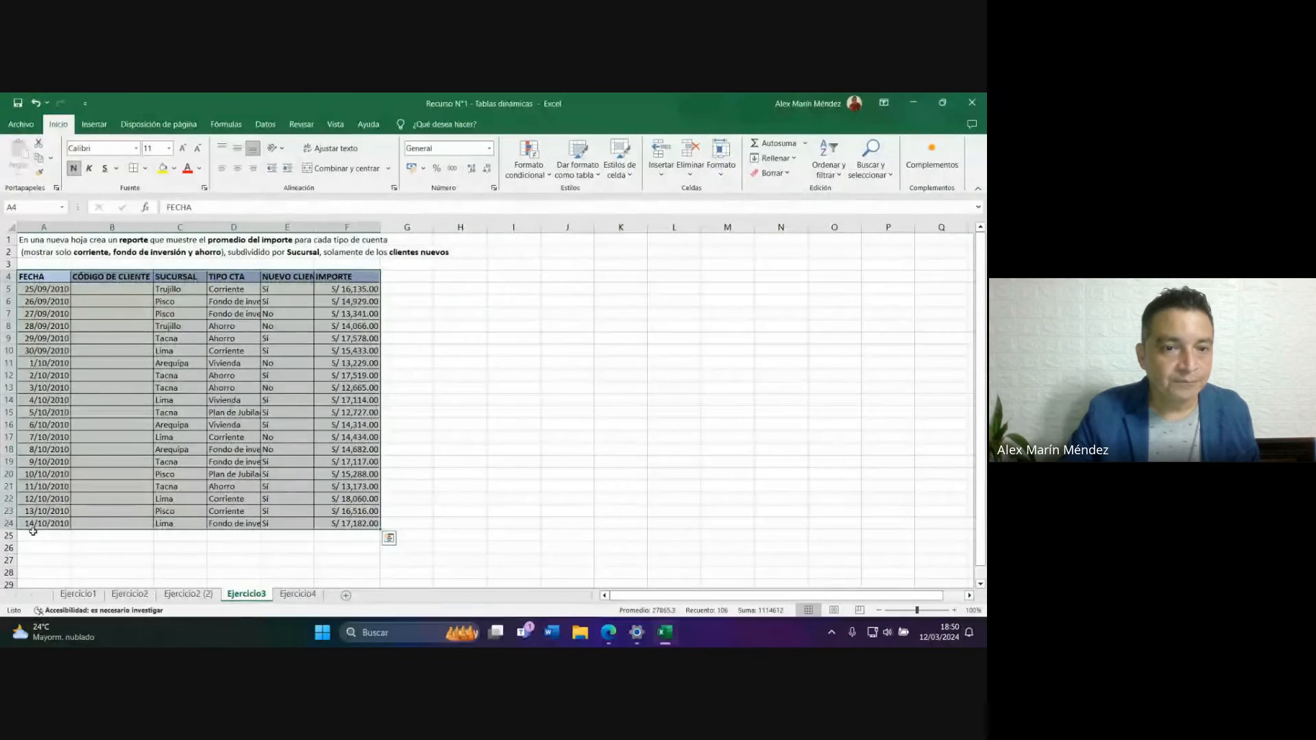
pyautogui.click(78, 594)
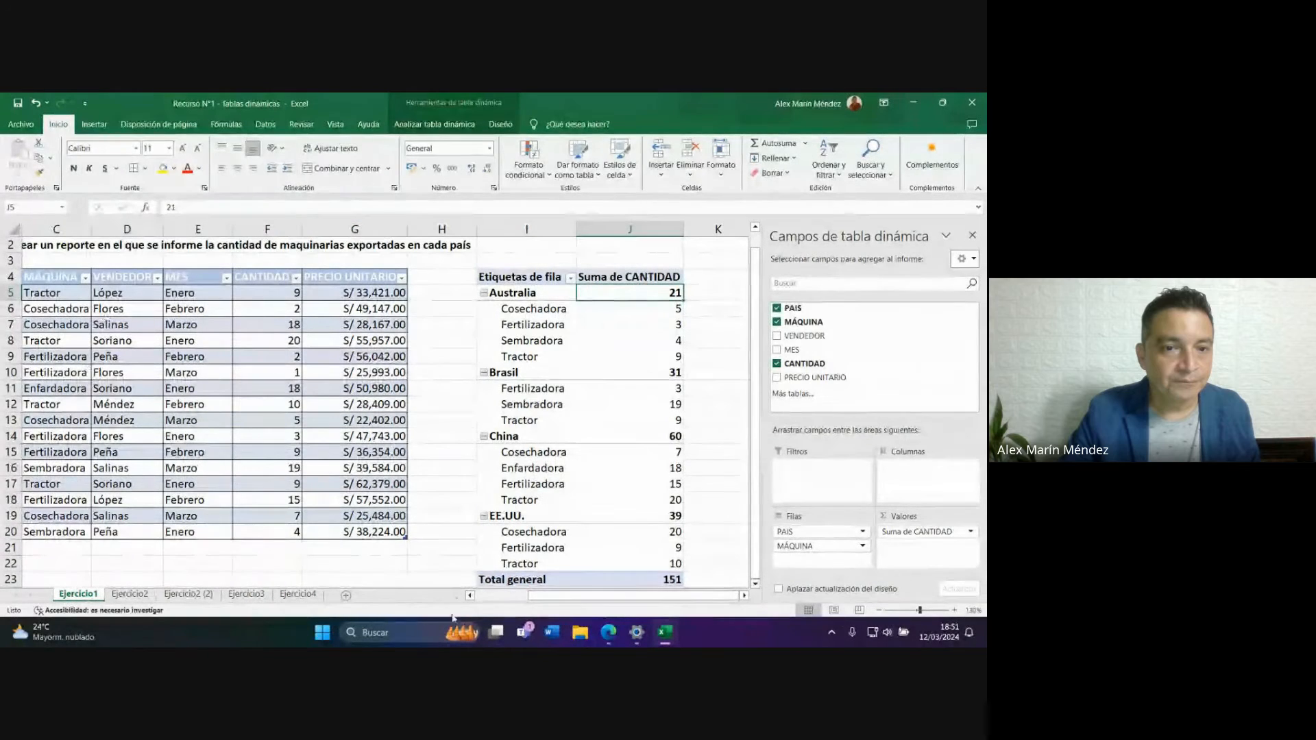
pyautogui.moveTo(538, 597); pyautogui.dragTo(495, 605)
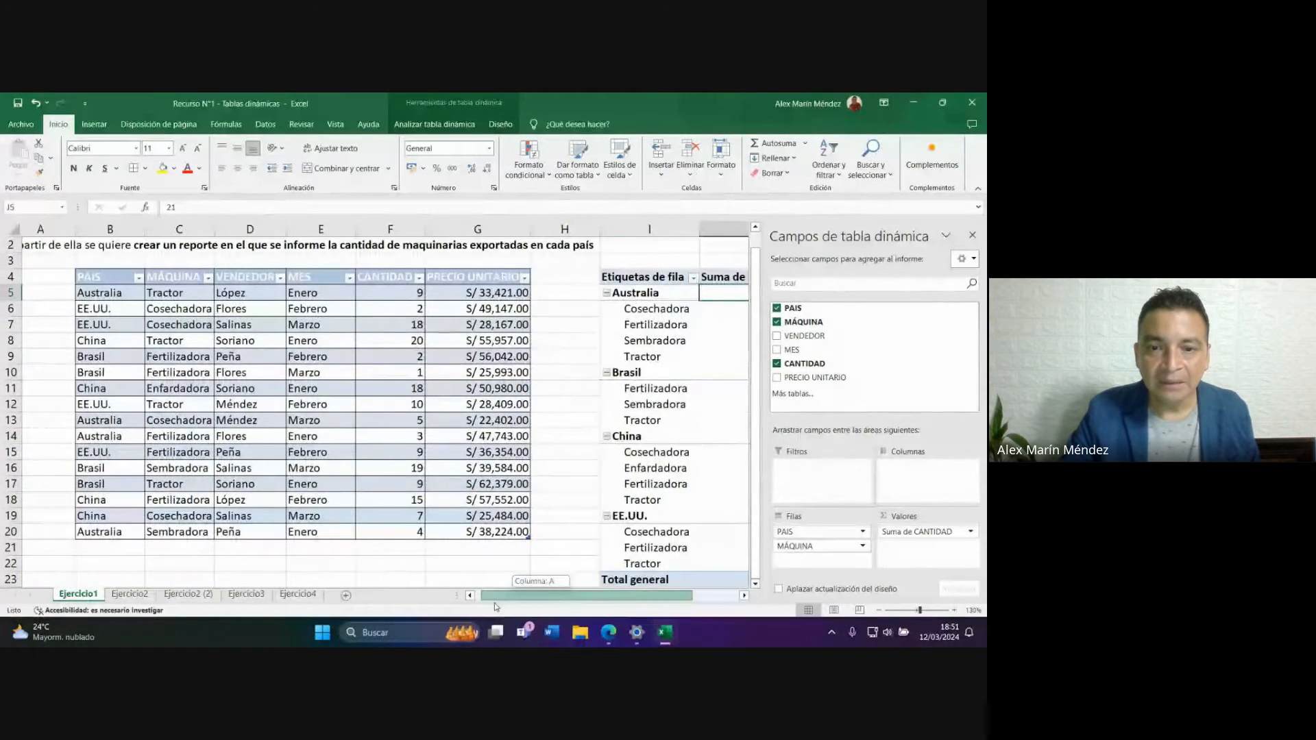
pyautogui.keyDown('ctrl'); pyautogui.scroll(-3, 419, 406); pyautogui.keyUp('ctrl')
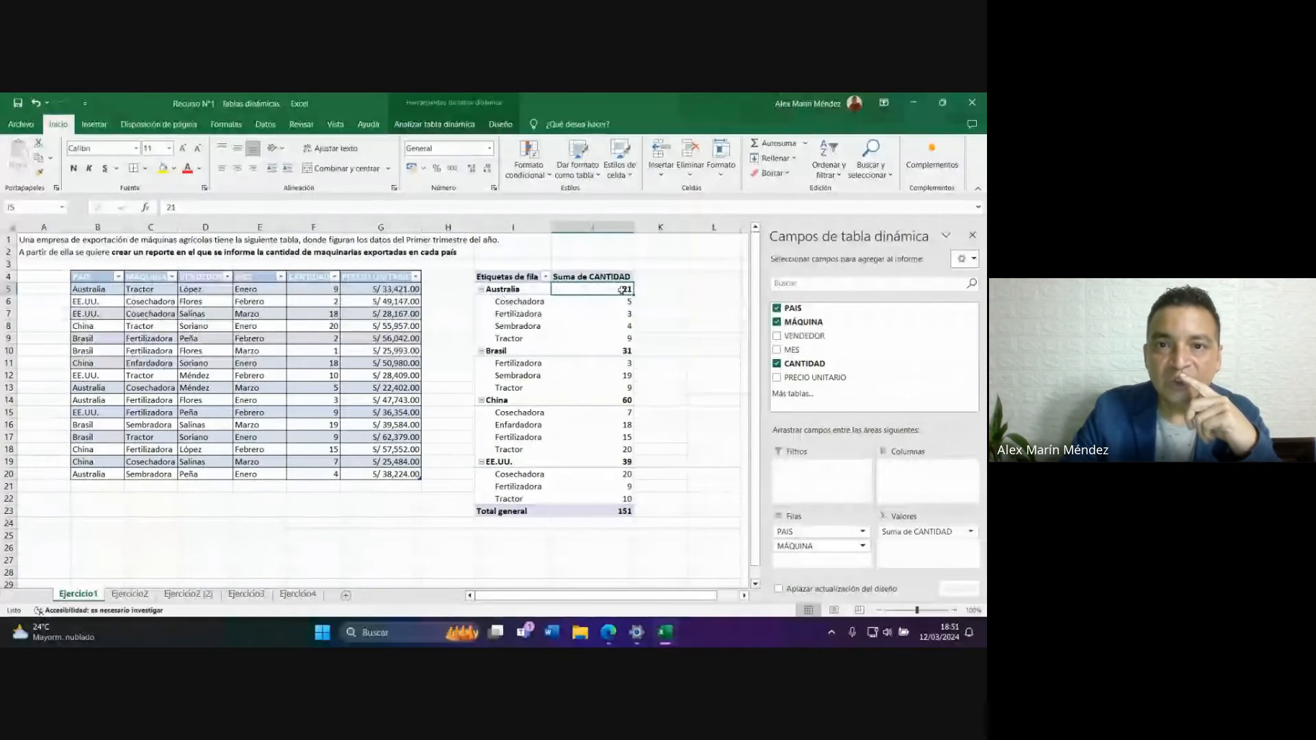
pyautogui.click(103, 388)
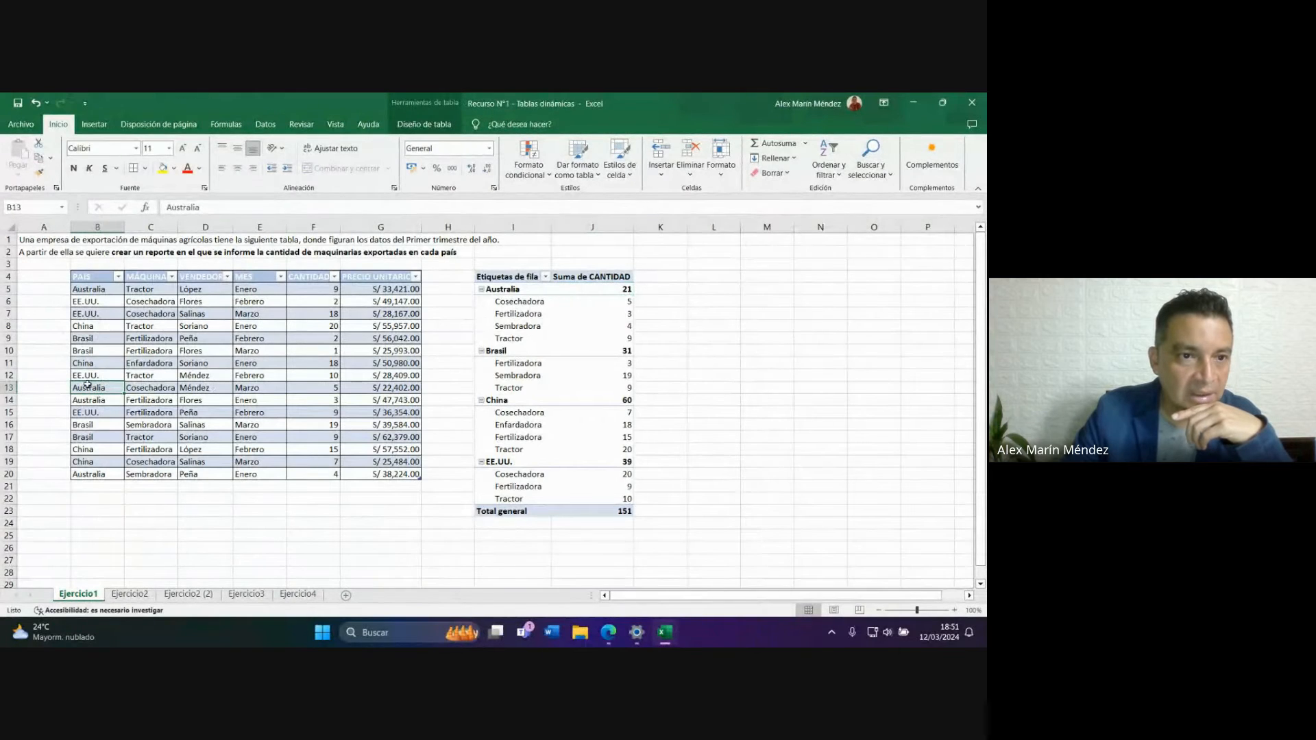
pyautogui.click(332, 388)
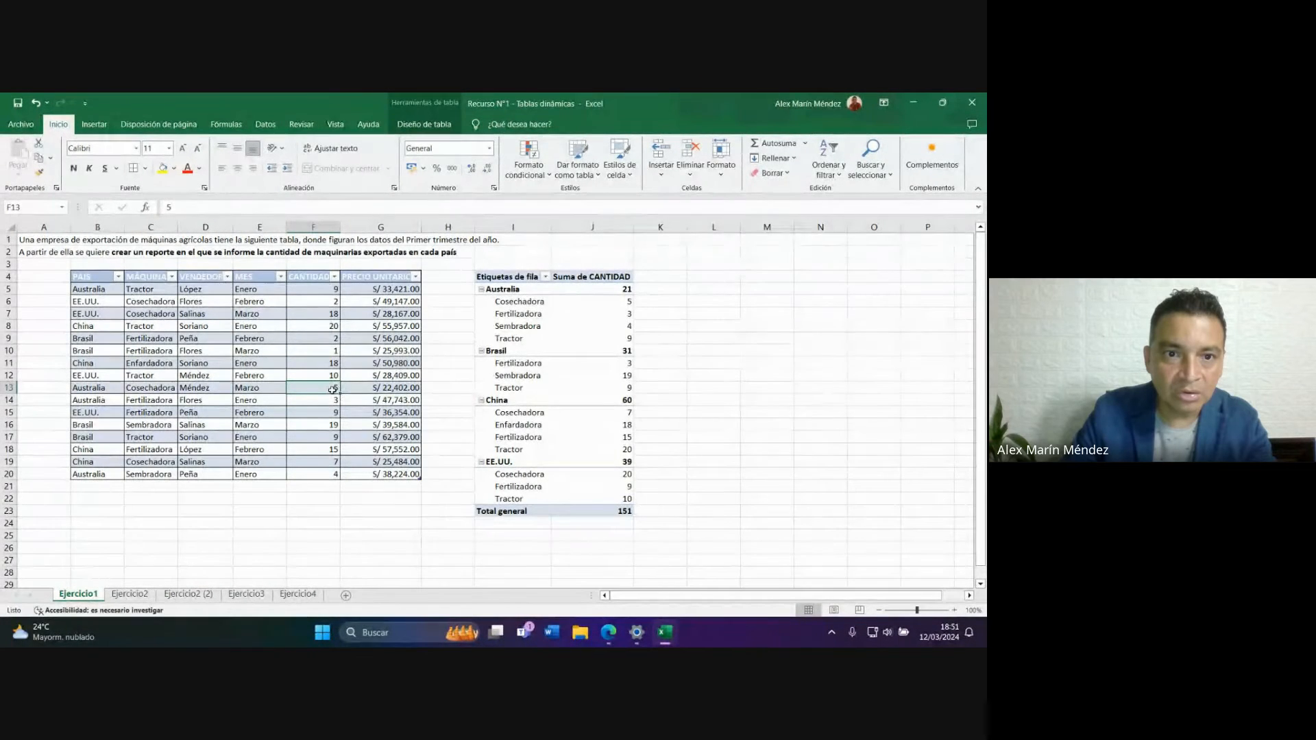
pyautogui.write('4')
pyautogui.press('Return')
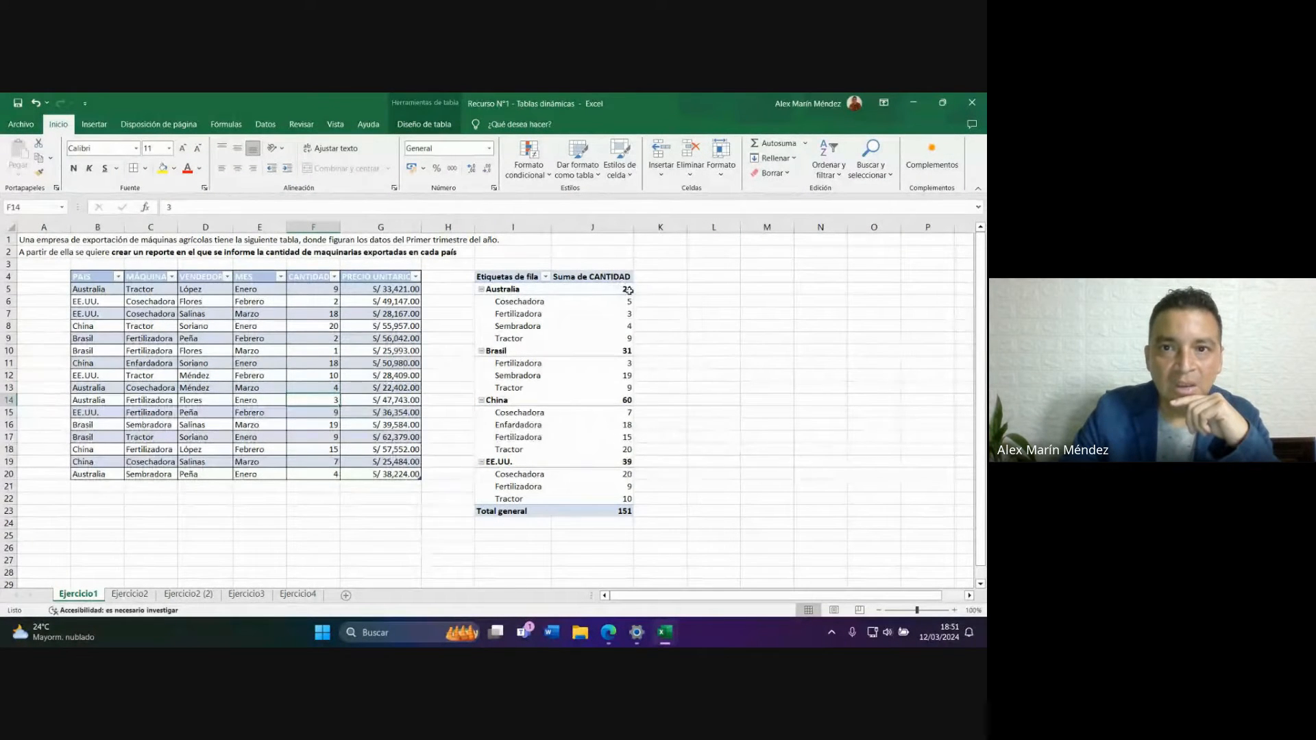
# Open the pivot's value and Fertilizadora label shortcut menus, dismissing both unchanged.
pyautogui.moveTo(622, 290)
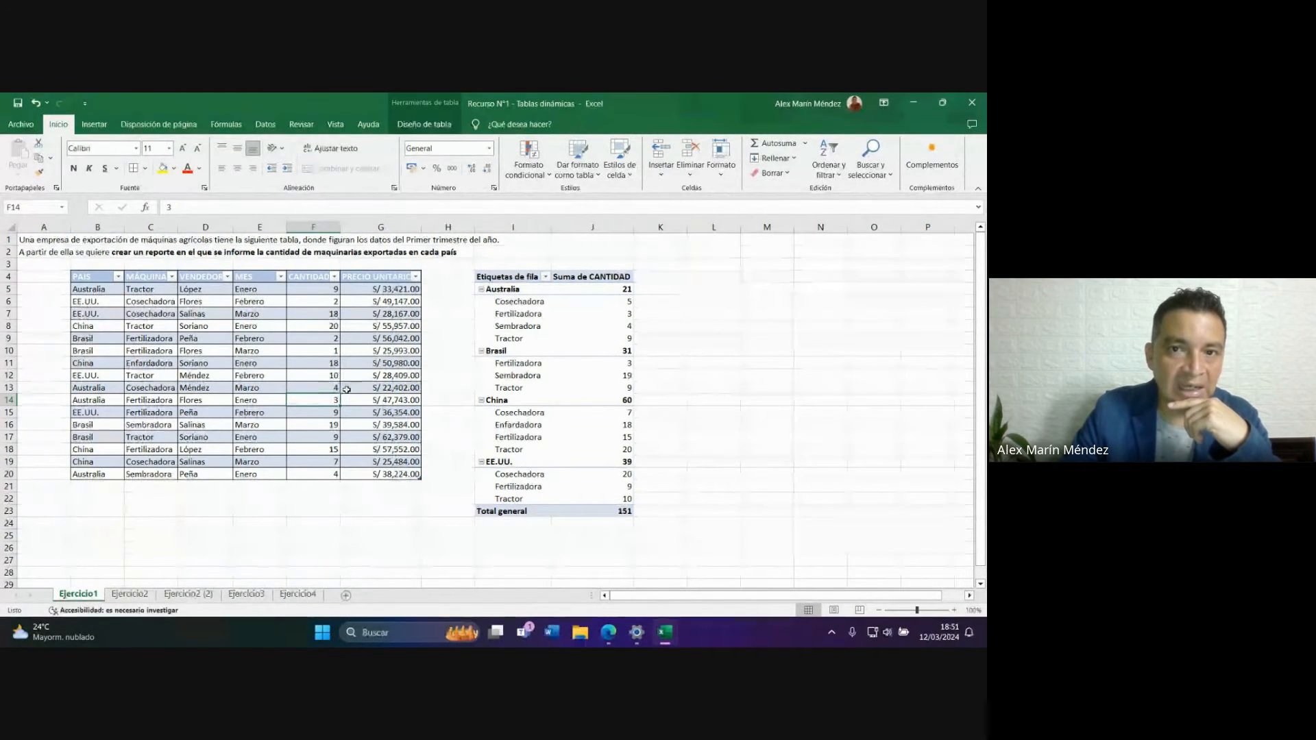
pyautogui.click(551, 310)
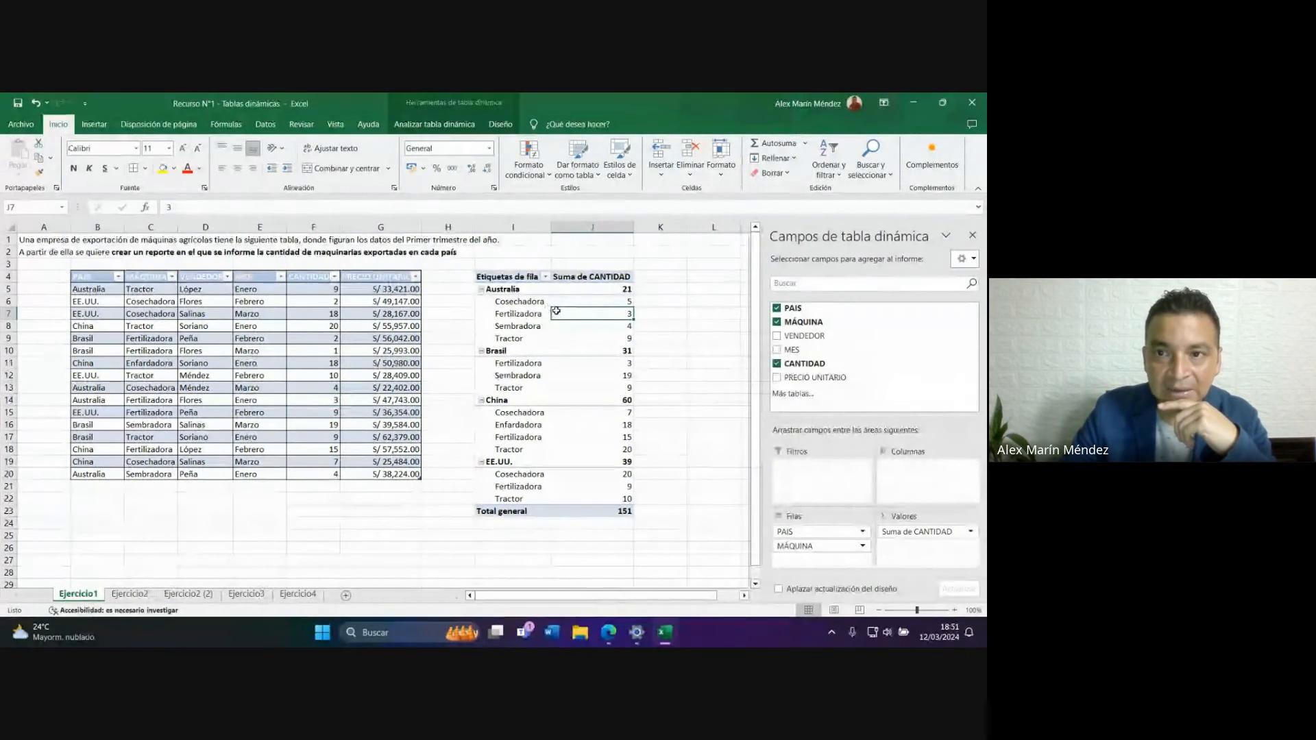
pyautogui.rightClick(561, 316)
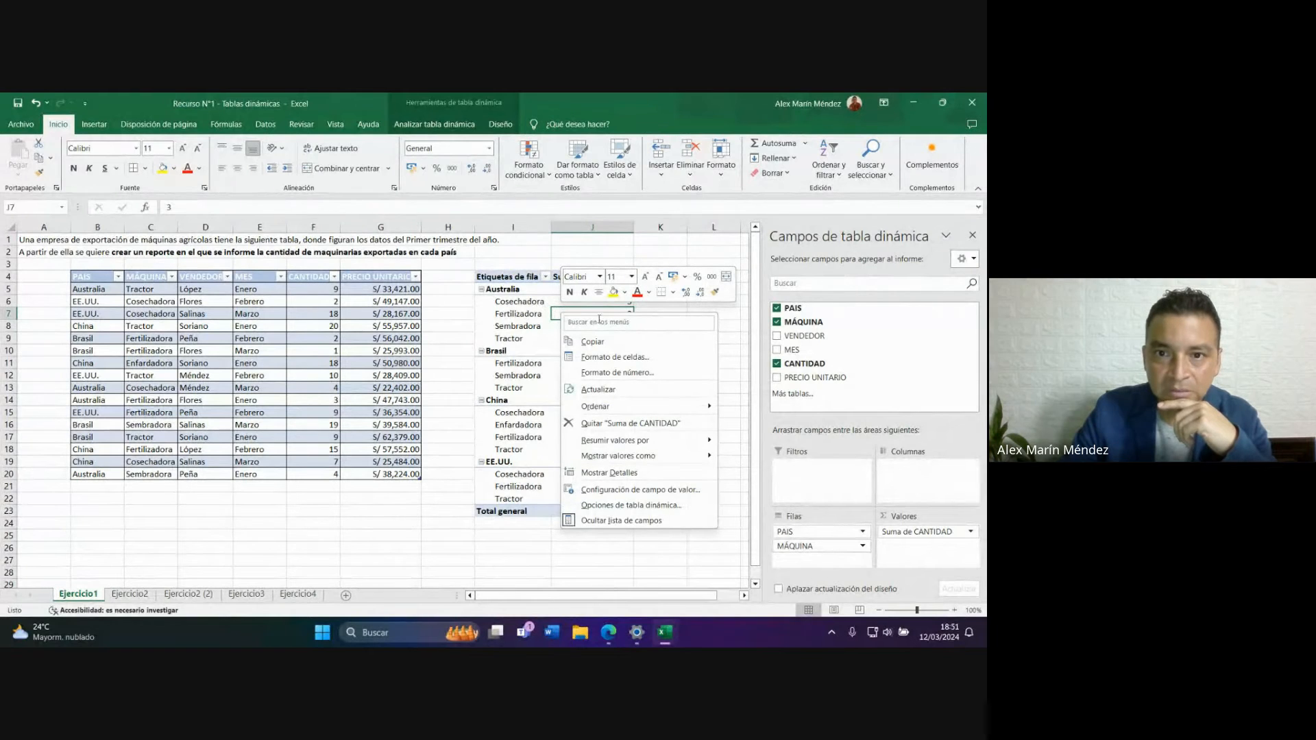
pyautogui.press('Escape')
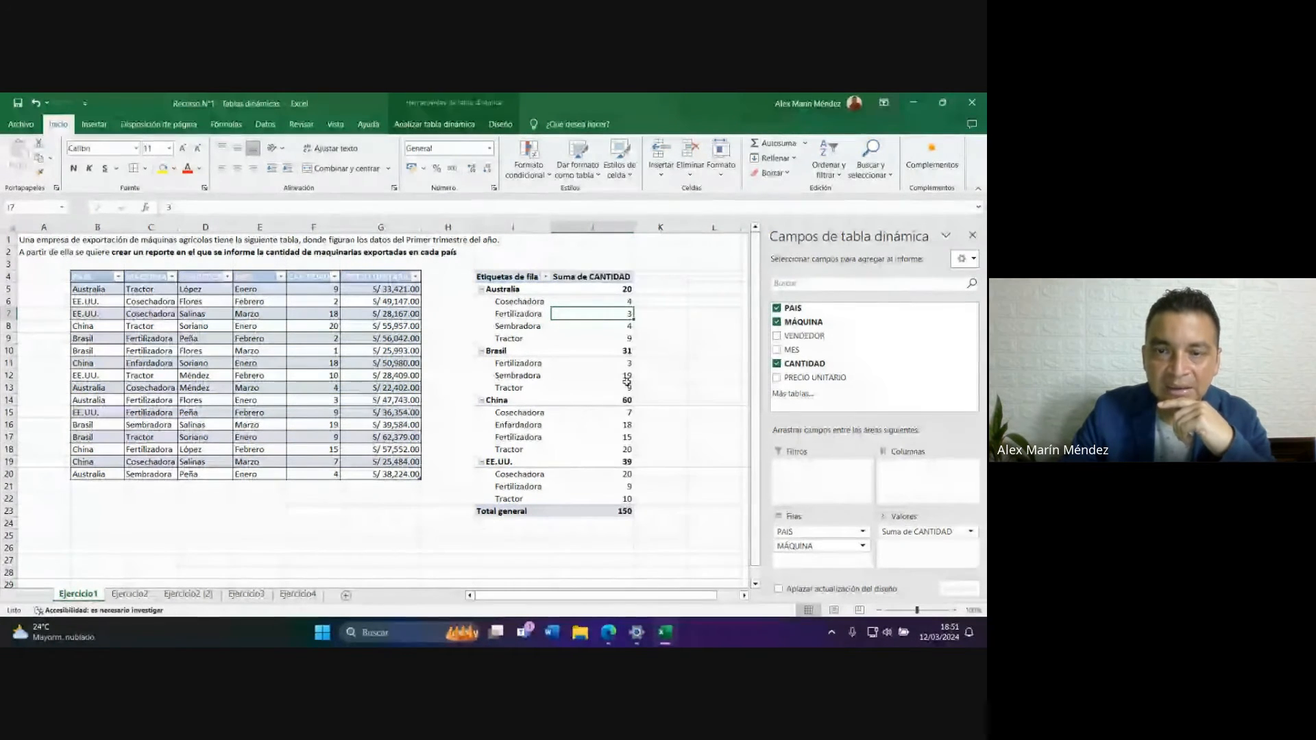
pyautogui.click(334, 388)
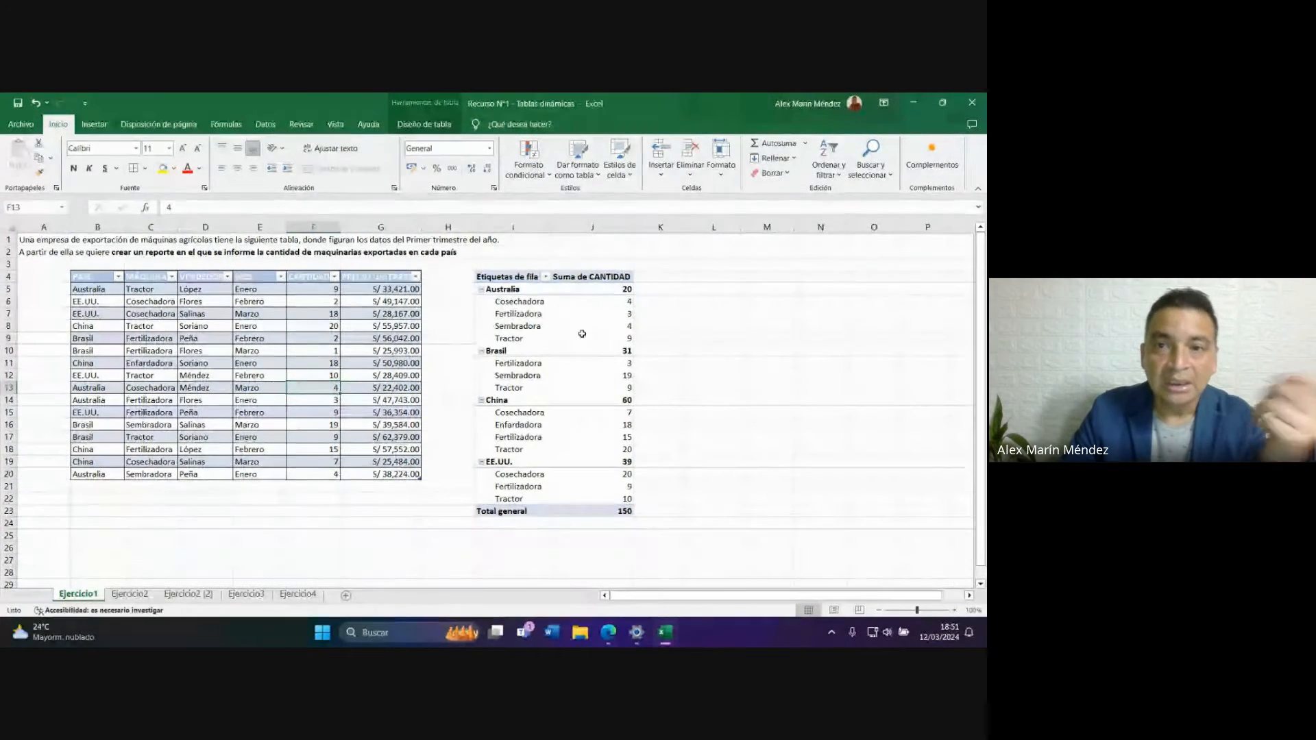
pyautogui.moveTo(626, 292)
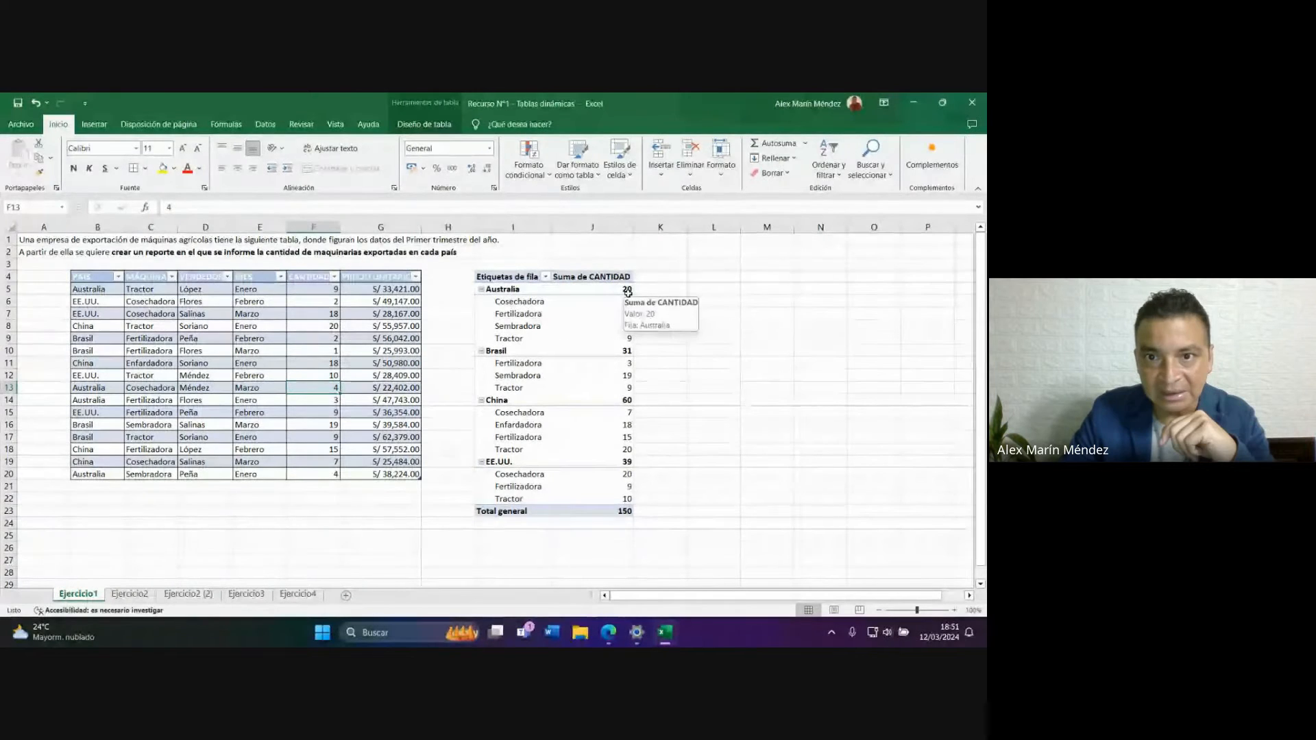
pyautogui.rightClick(518, 310)
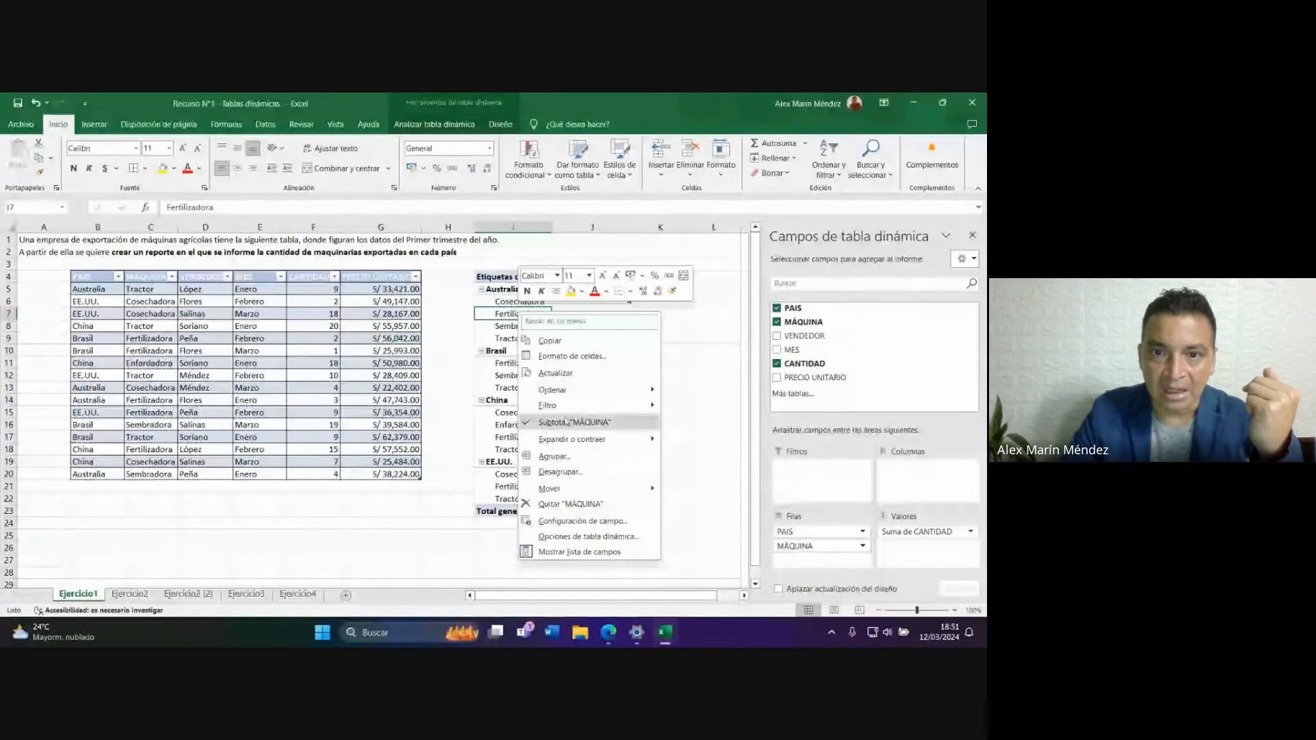
pyautogui.moveTo(561, 489)
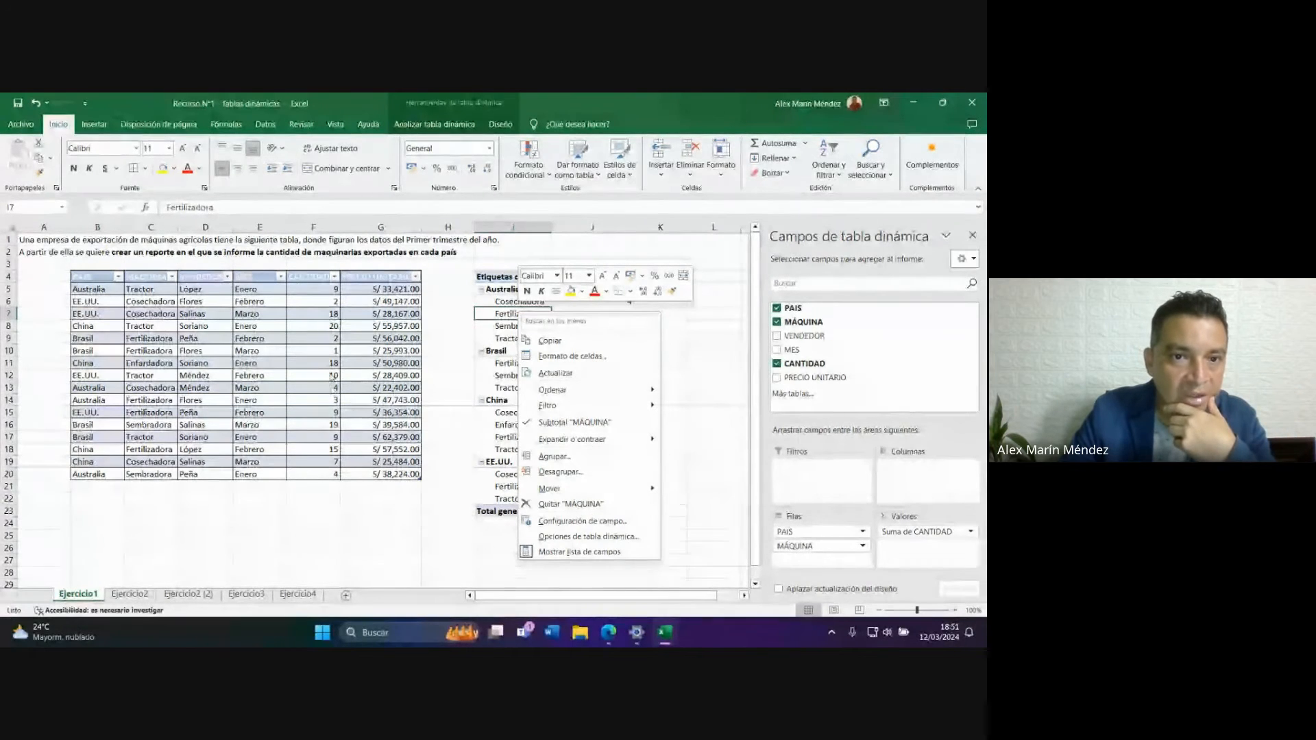
pyautogui.press('Escape')
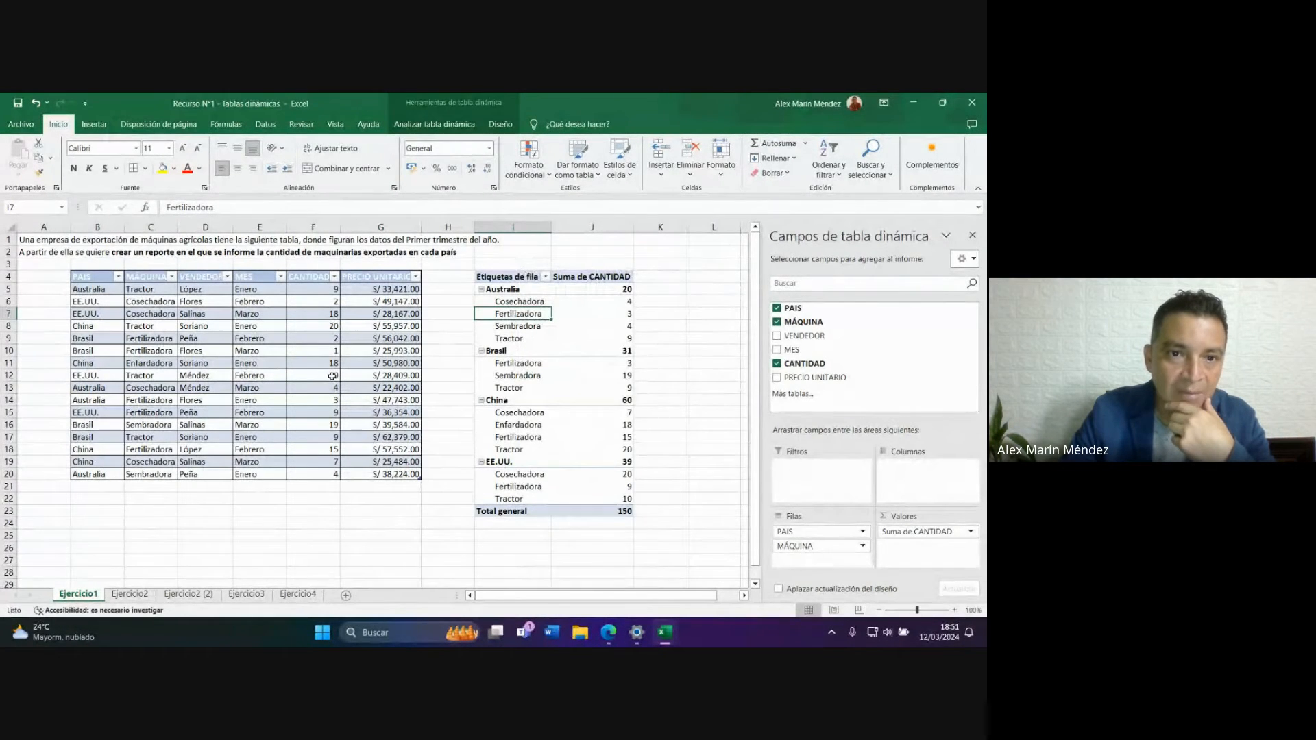
# Change the F12 quantity from 10 to 12 and refresh the pivot table.
pyautogui.doubleClick(333, 376)
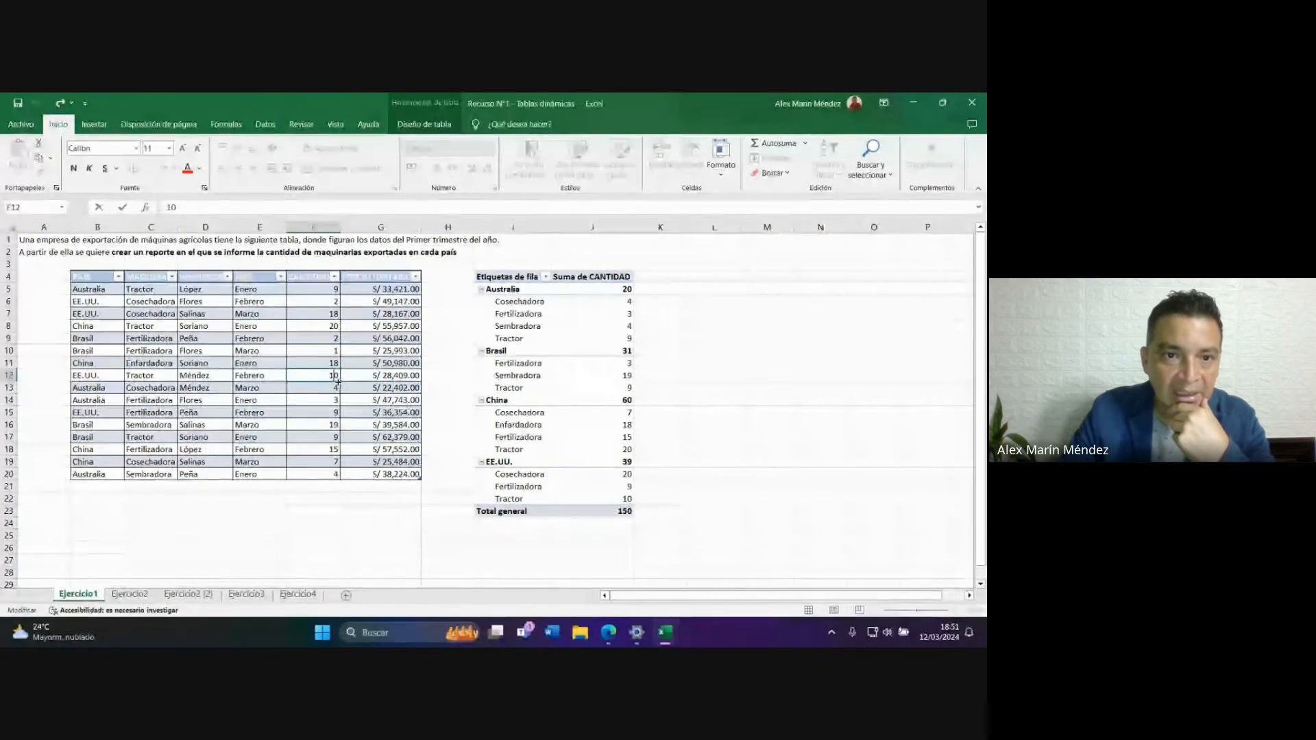
pyautogui.press('BackSpace')
pyautogui.write('2')
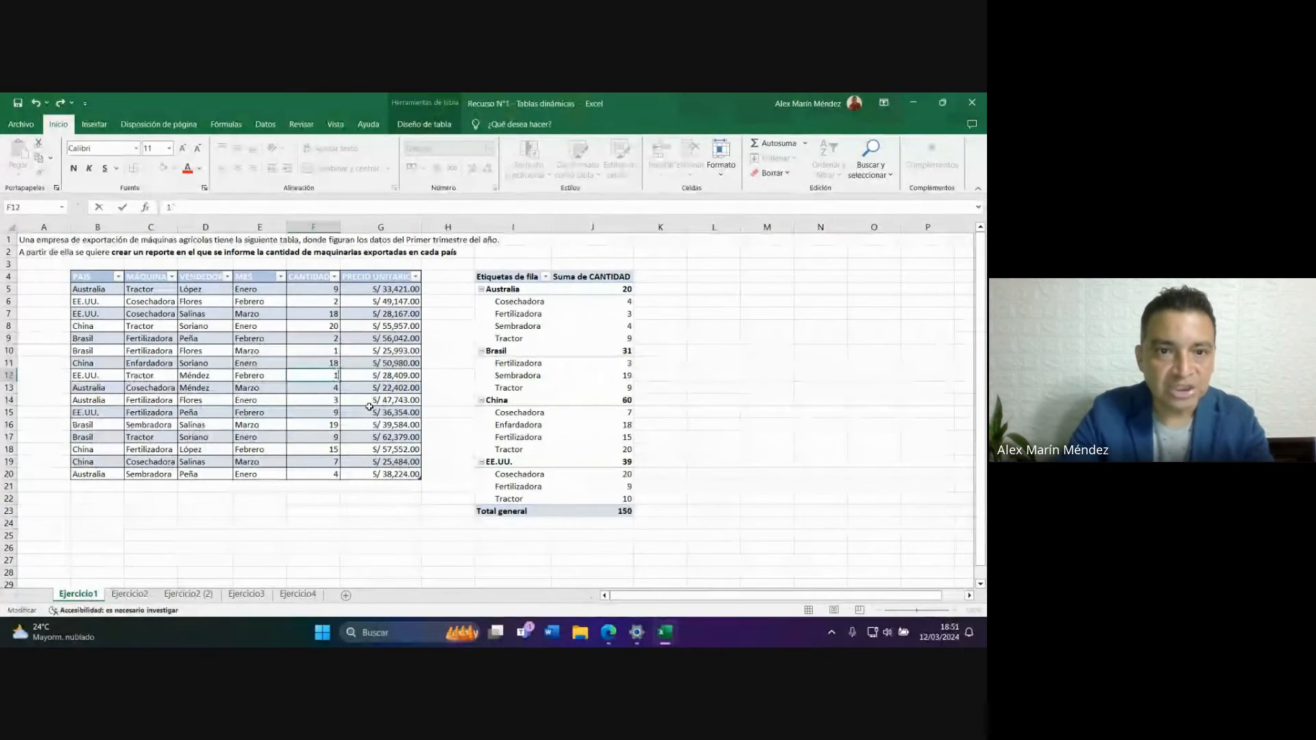
pyautogui.press('Return')
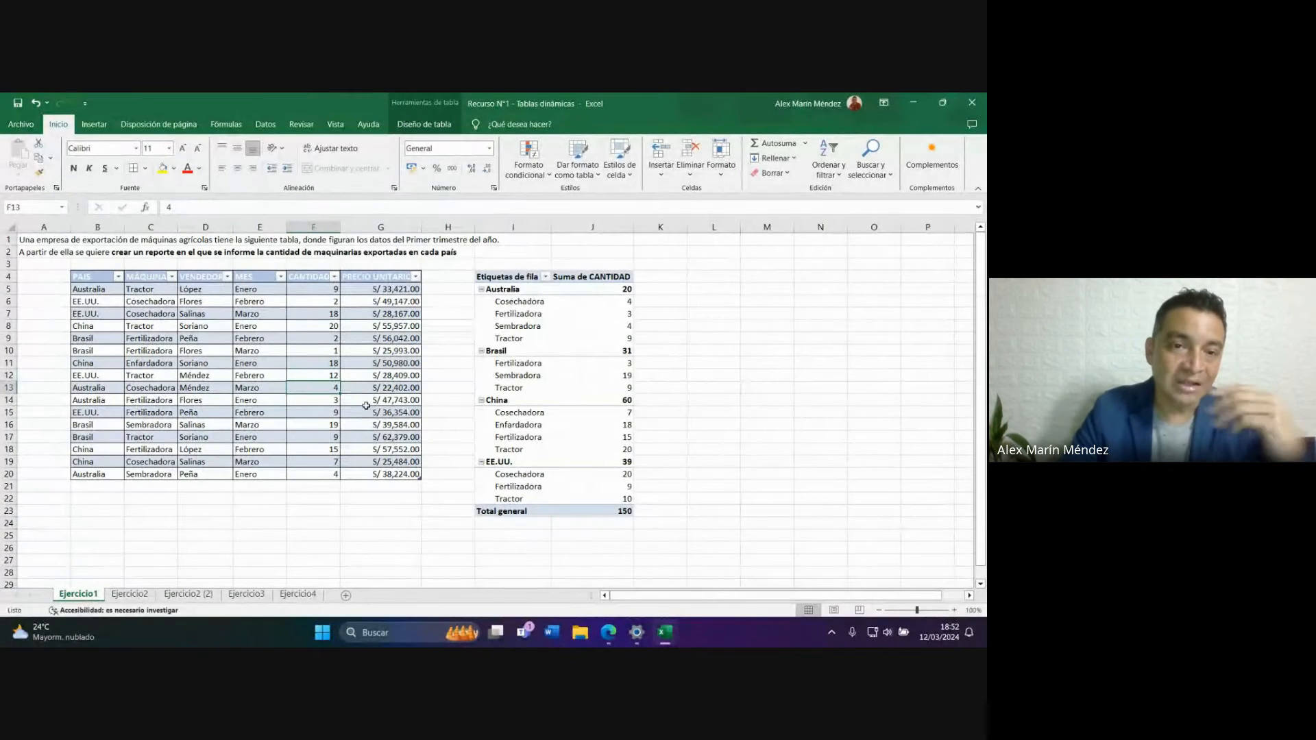
pyautogui.click(604, 387)
pyautogui.click(618, 464)
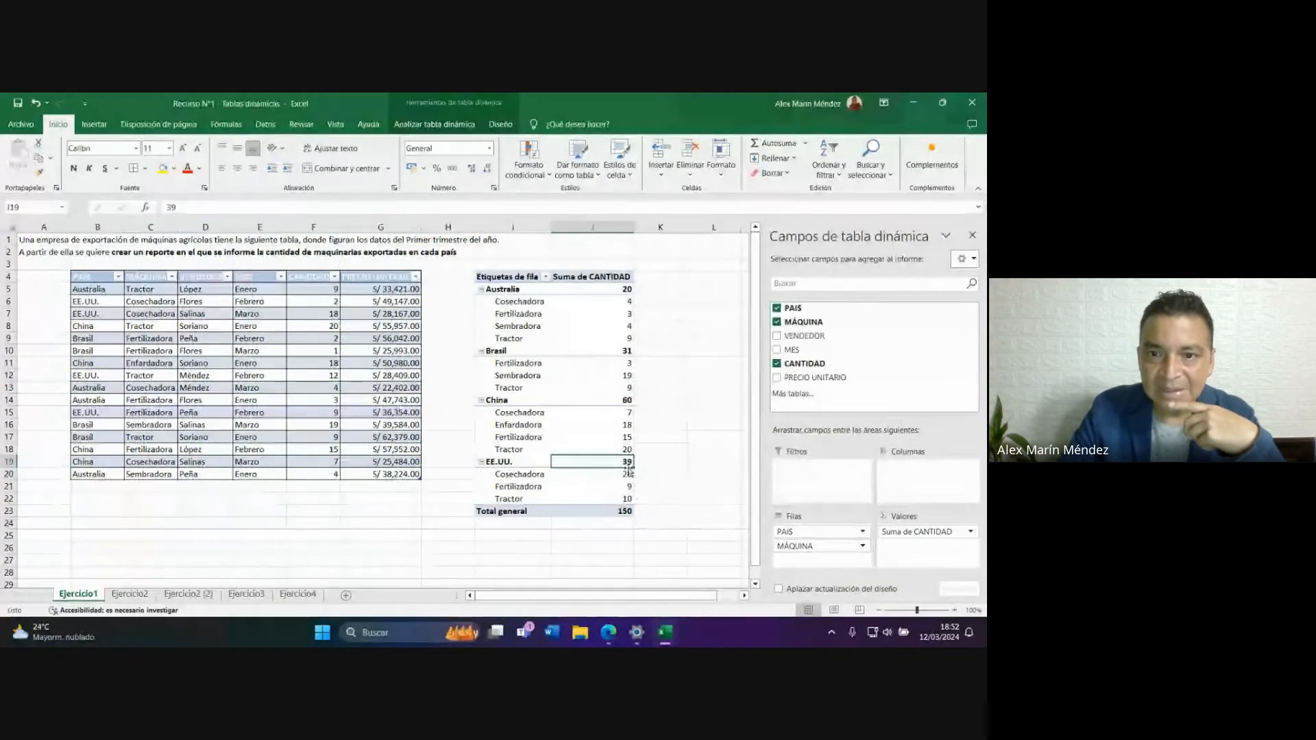
pyautogui.rightClick(626, 463)
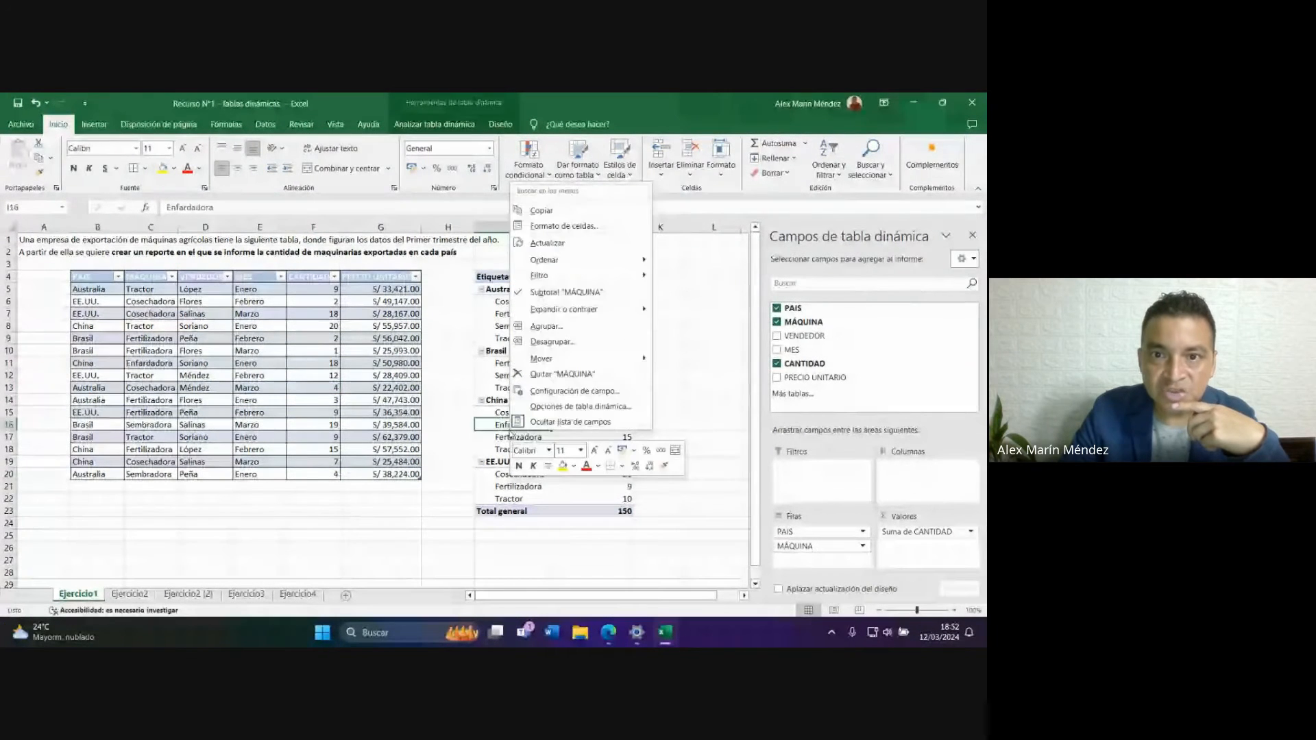
pyautogui.click(534, 247)
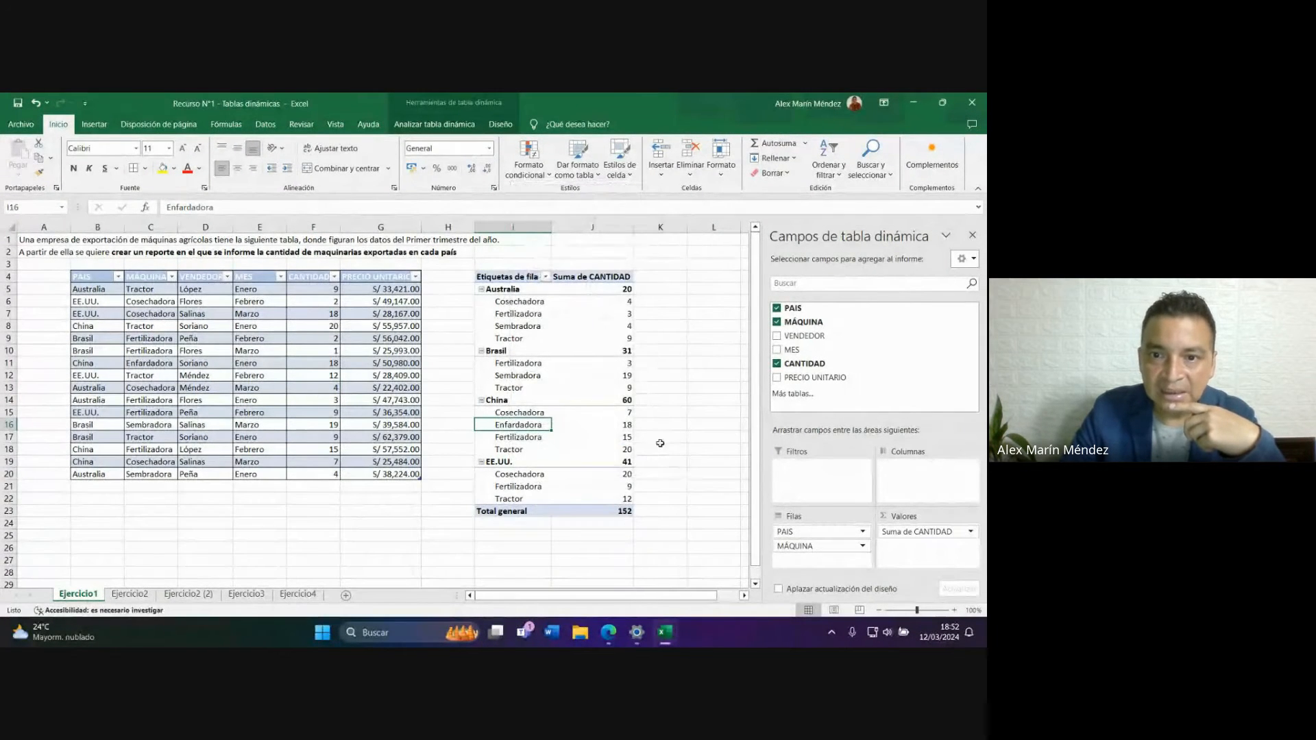
pyautogui.moveTo(628, 465)
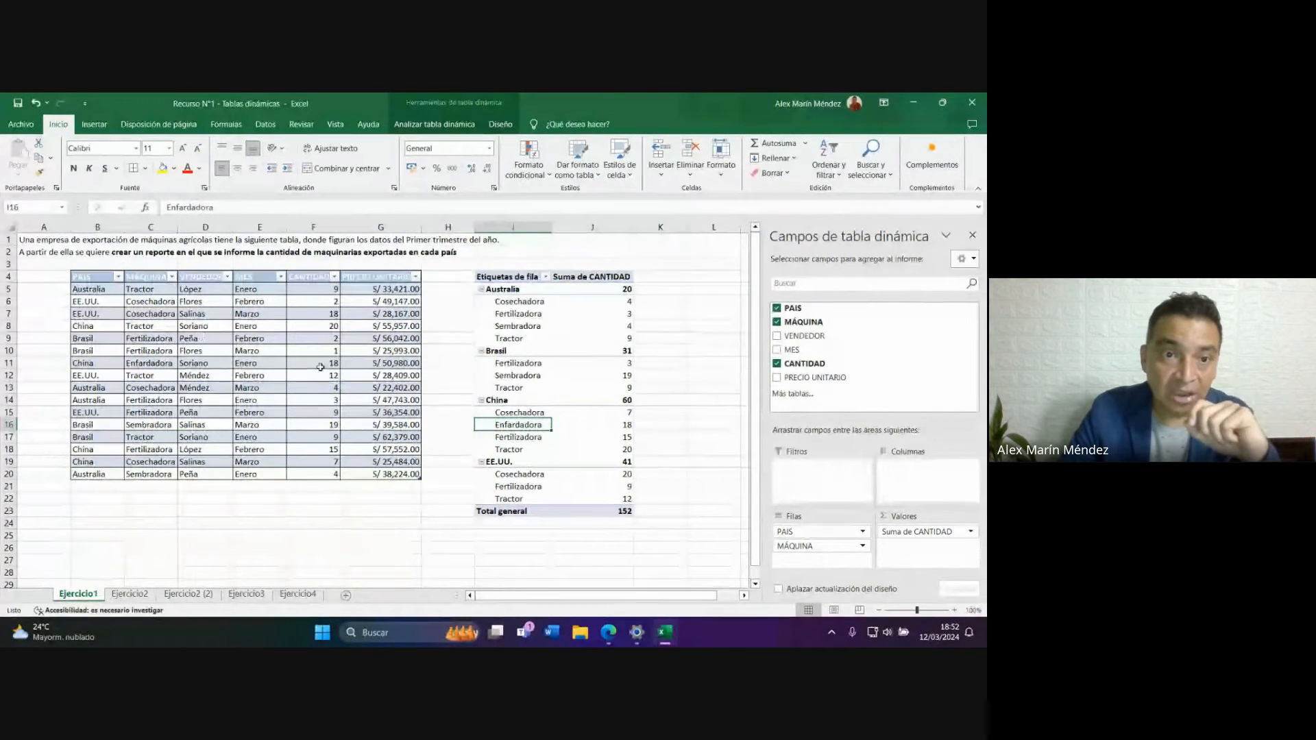
# Highlight the source table B4:G20 and the pivot's rows and sums for comparison.
pyautogui.moveTo(165, 314); pyautogui.dragTo(335, 425)
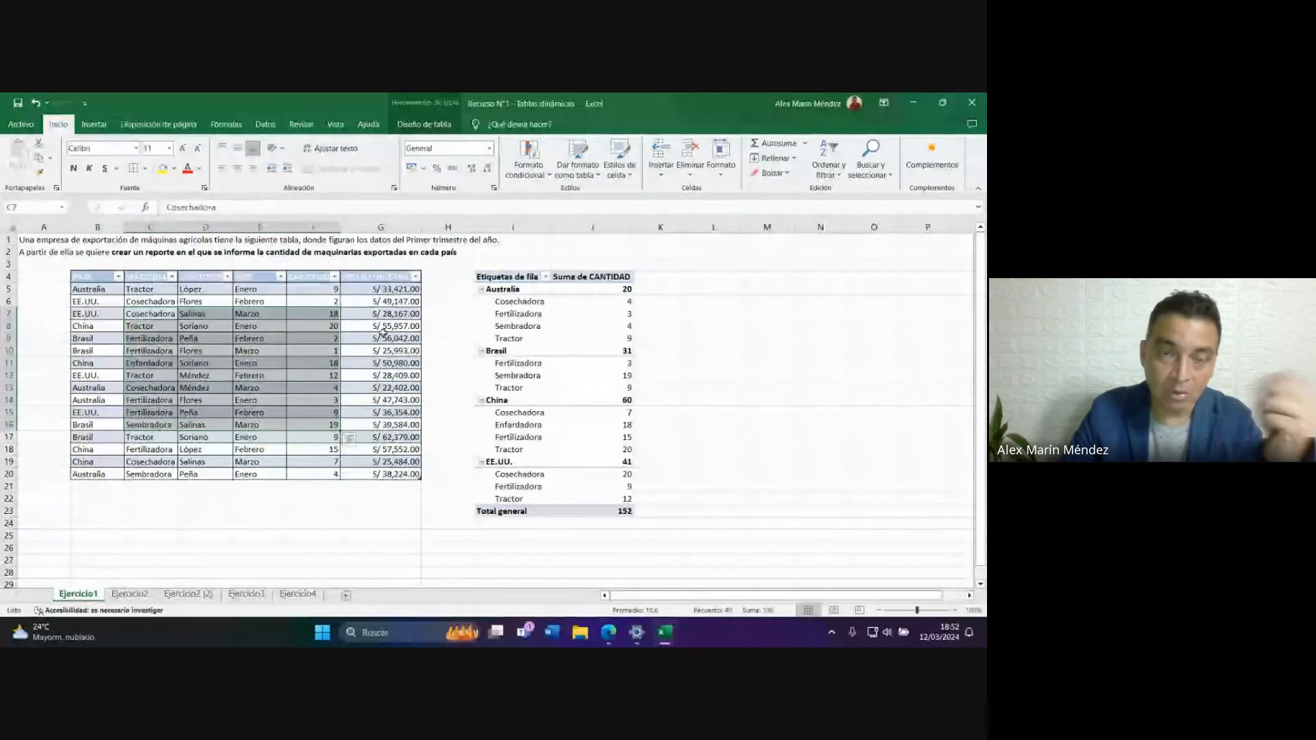
pyautogui.moveTo(521, 302); pyautogui.dragTo(617, 488)
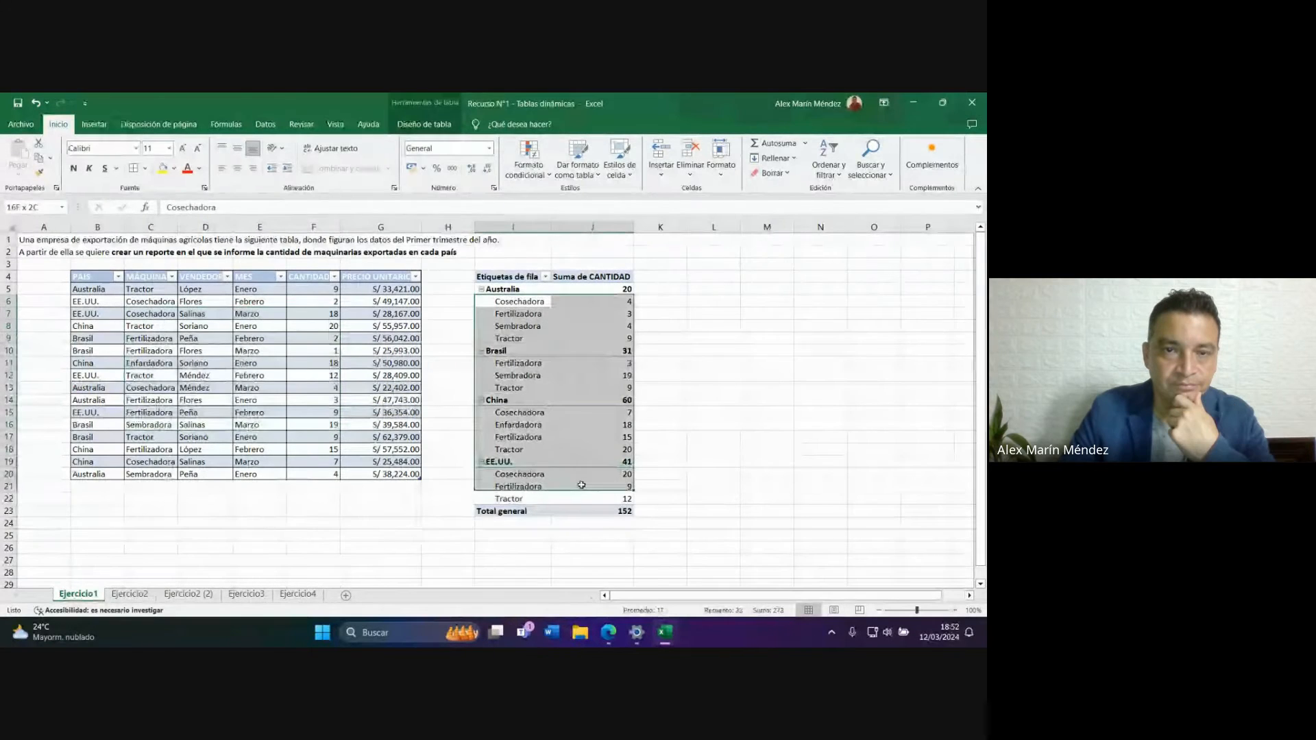
pyautogui.moveTo(94, 281); pyautogui.dragTo(380, 472)
pyautogui.click(293, 496)
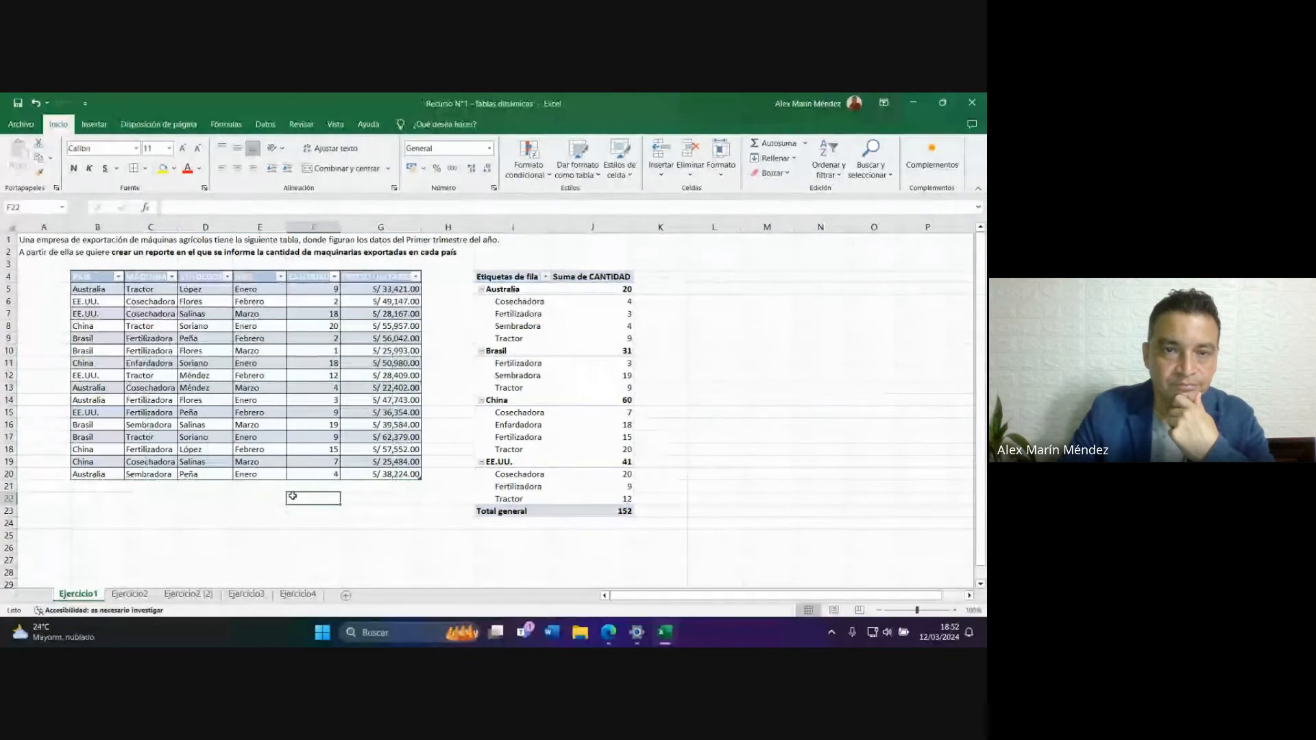
# Review the Google Meet call chat, then bring the Libro1 workbook back to front.
pyautogui.moveTo(614, 642)
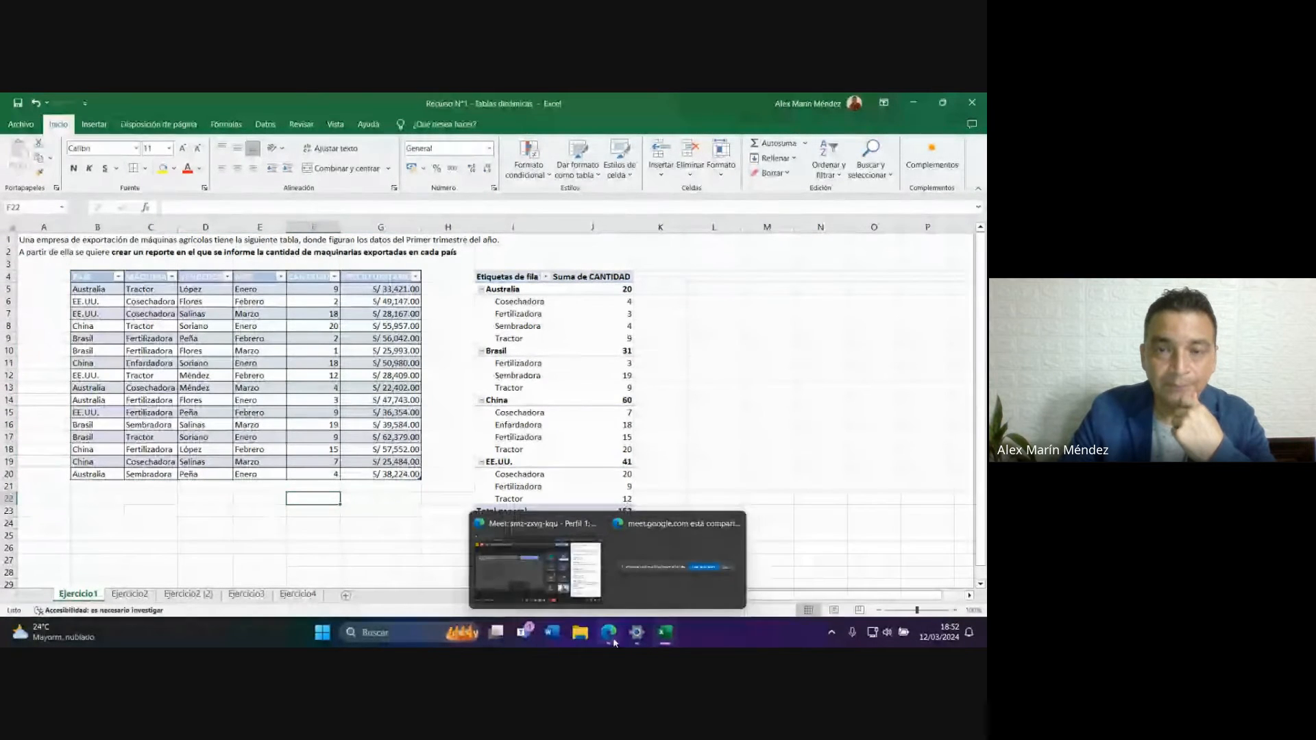
pyautogui.click(521, 566)
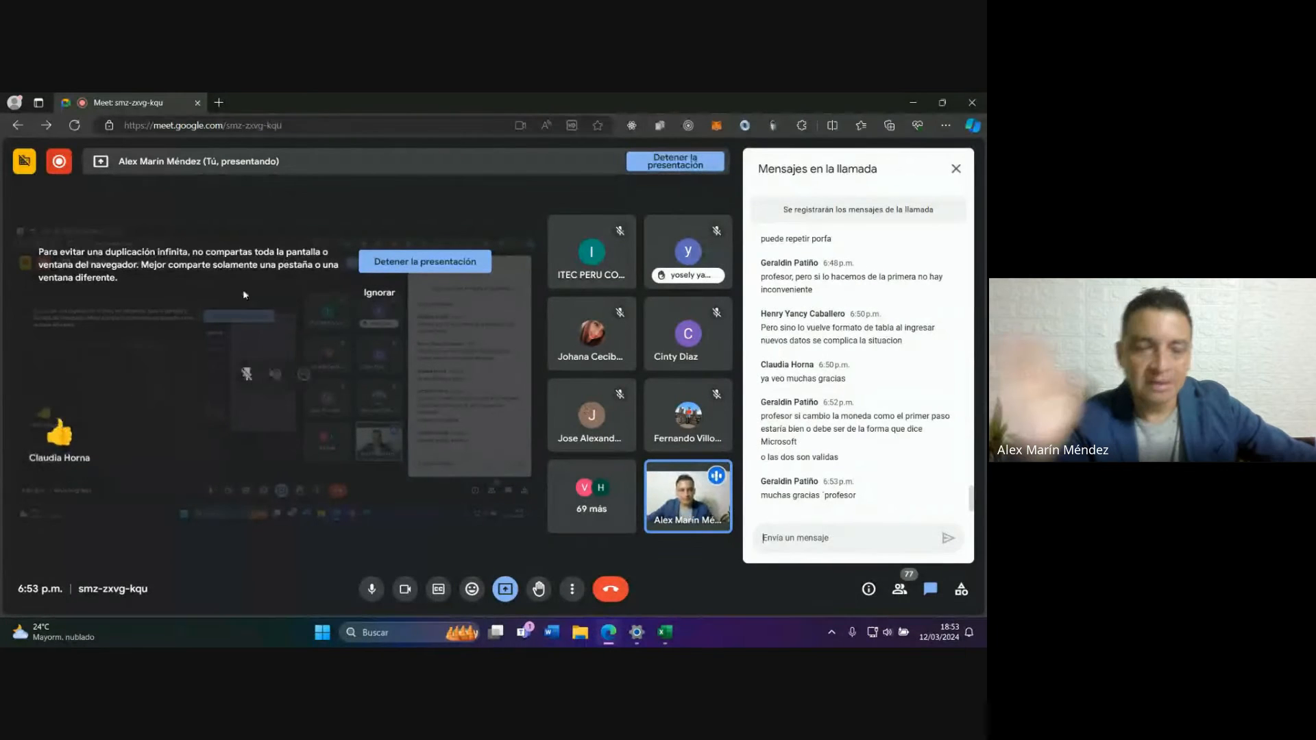
pyautogui.moveTo(665, 632)
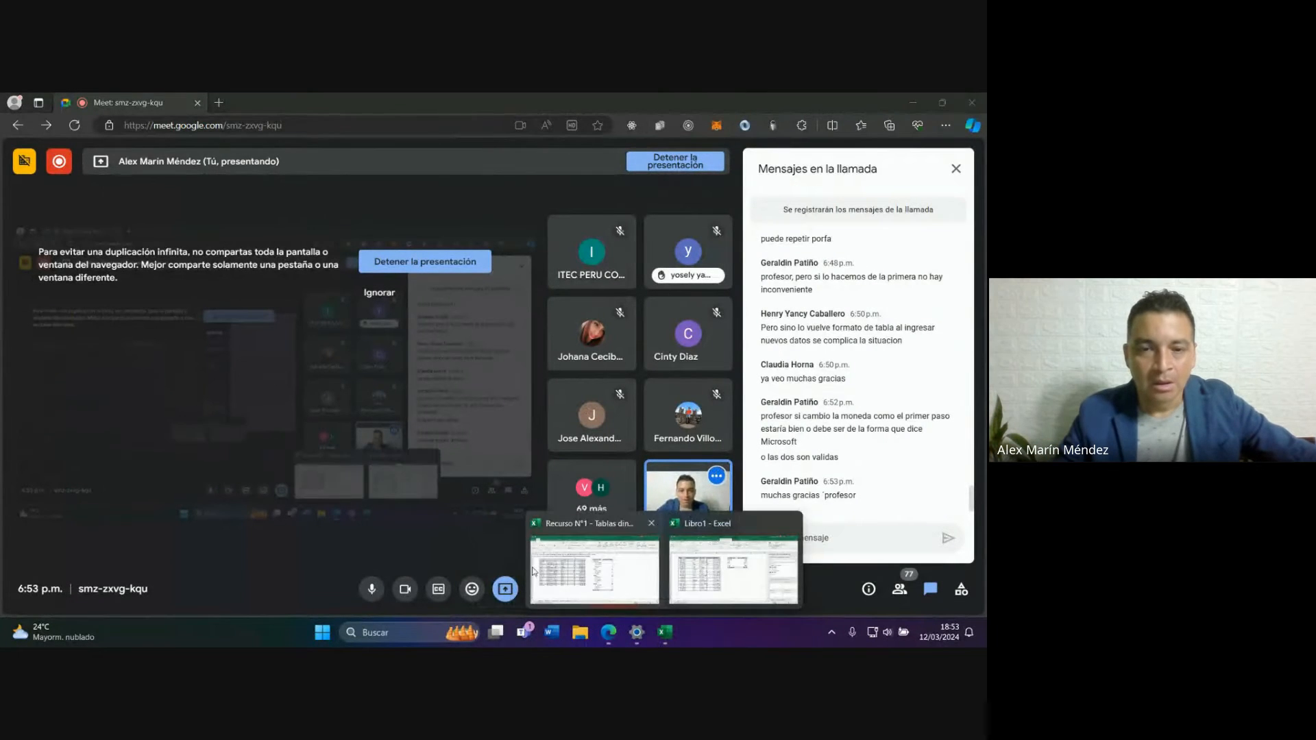
pyautogui.click(784, 588)
# Close Libro1 without saving and select the TOTAL sums on the Ejercicio2 pivot.
pyautogui.hotkey('alt', 'F4')
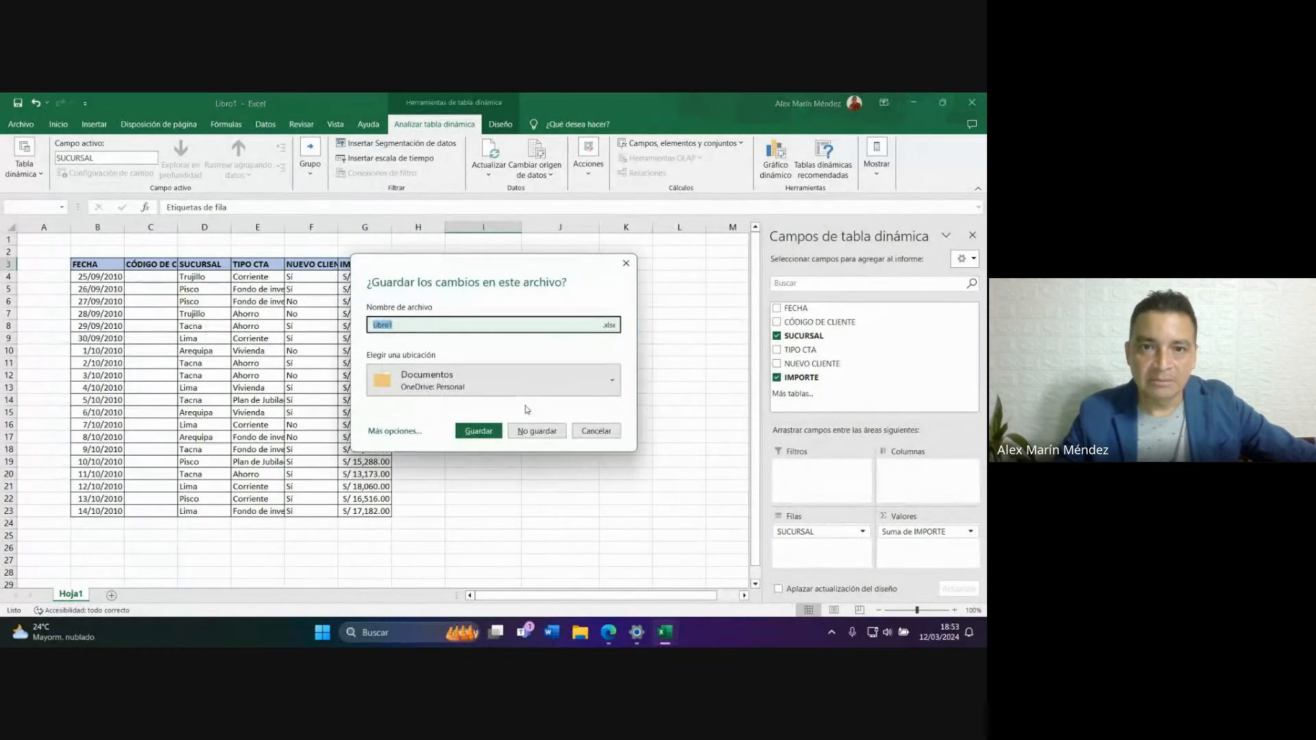
pyautogui.click(537, 431)
pyautogui.moveTo(677, 637)
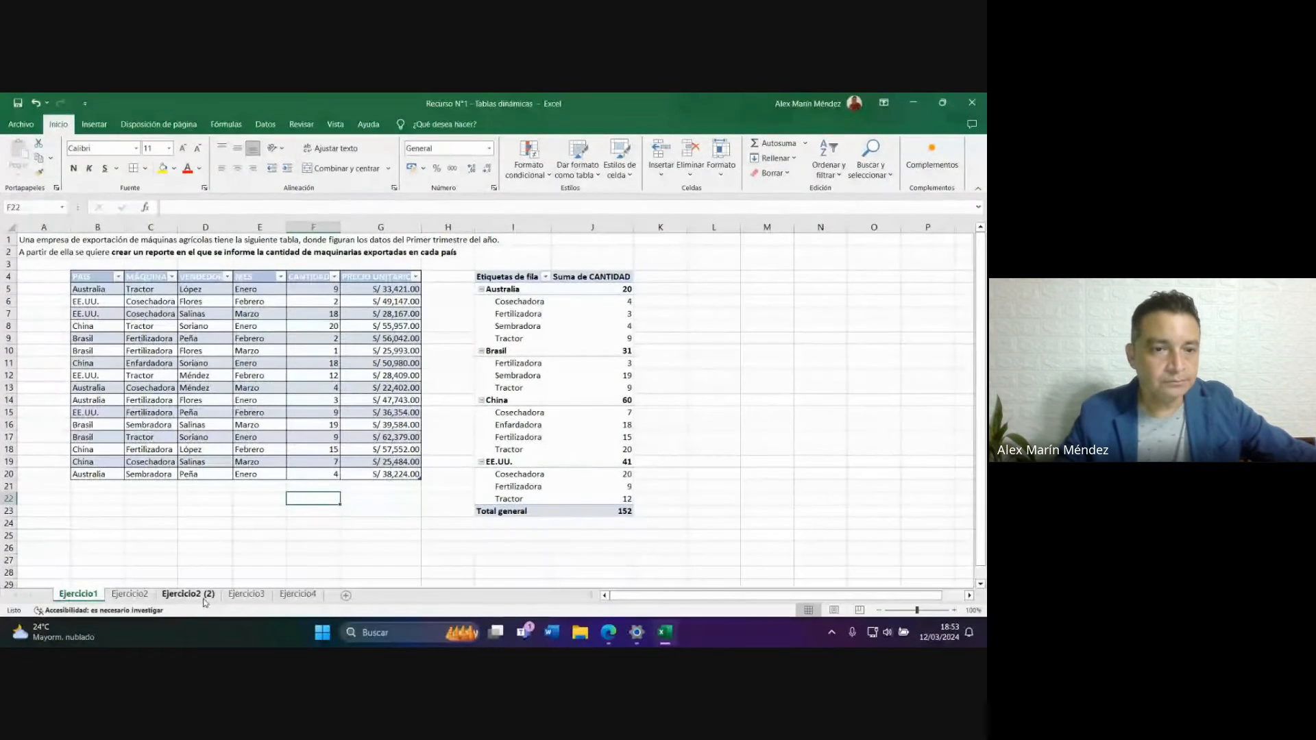
pyautogui.click(130, 594)
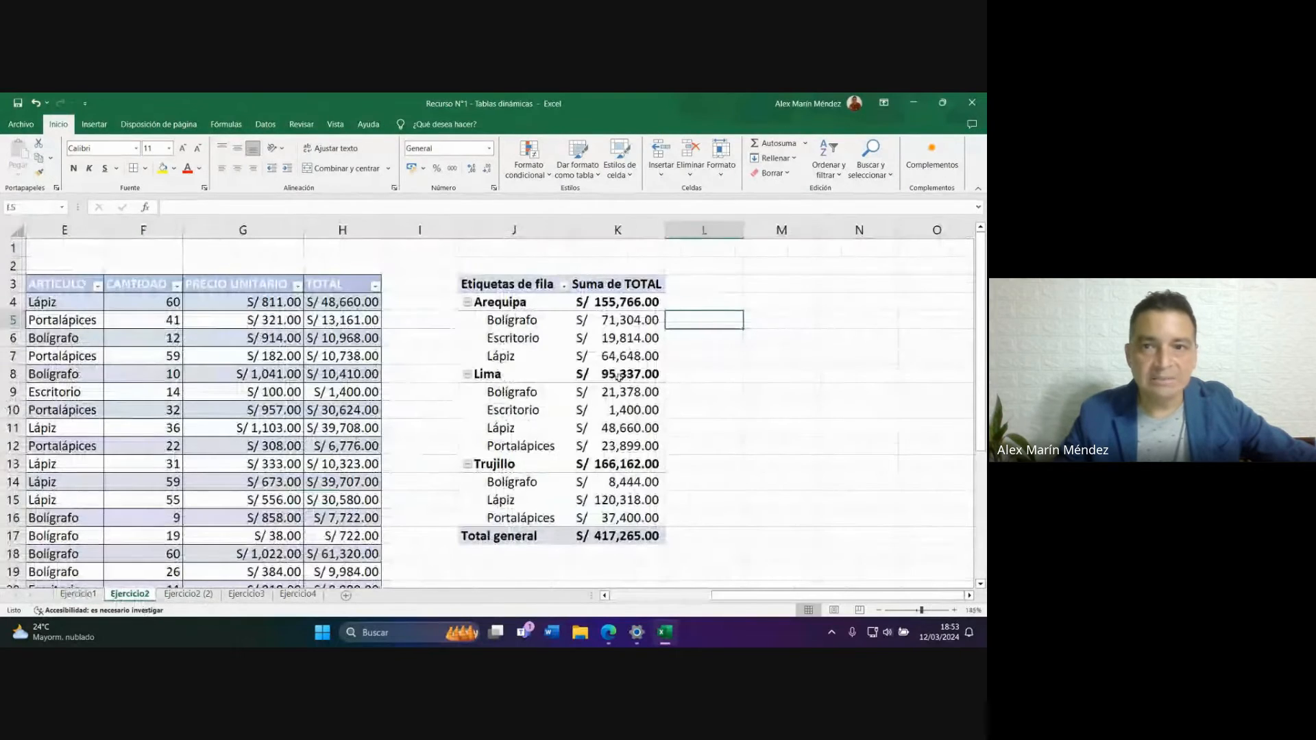
pyautogui.moveTo(611, 307); pyautogui.dragTo(617, 538)
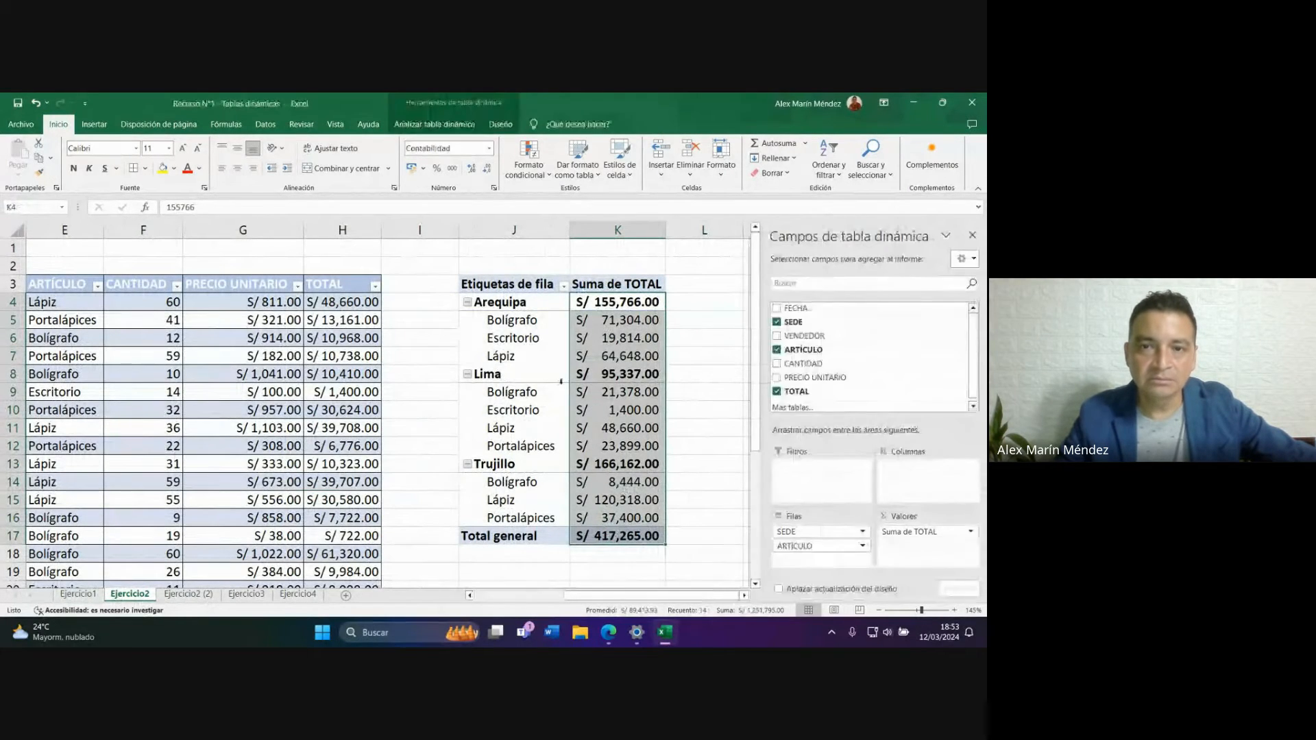
pyautogui.click(685, 363)
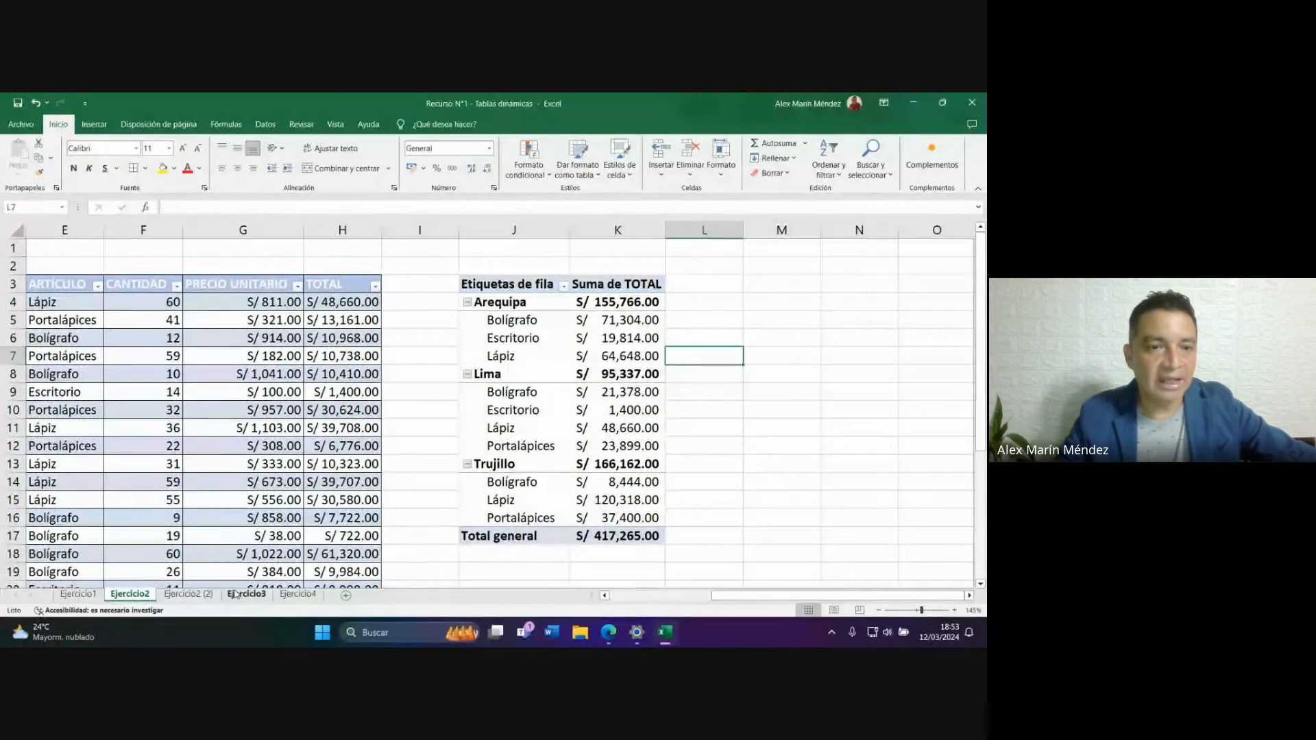
# Compare Ejercicio2 (2) with the Ejercicio2 pivot, then select the pivot to show its fields.
pyautogui.click(187, 594)
pyautogui.moveTo(50, 239); pyautogui.dragTo(453, 537)
pyautogui.click(545, 523)
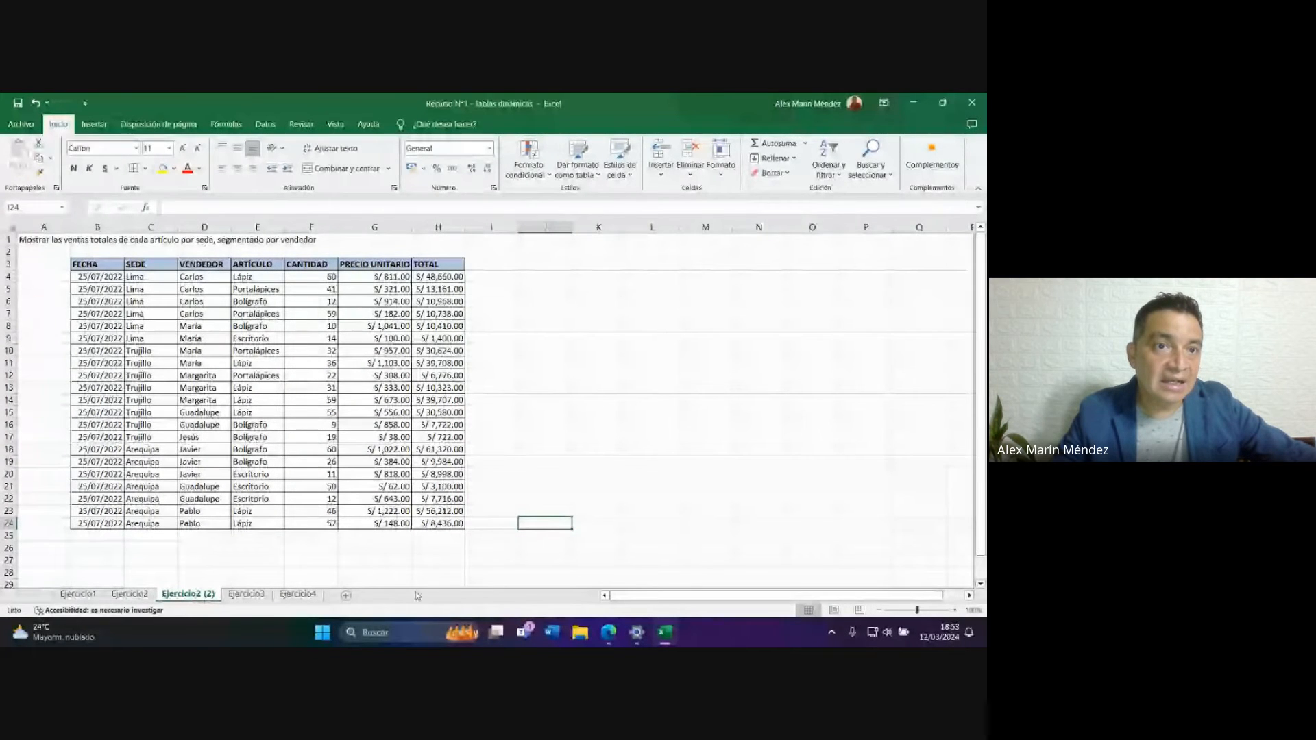
pyautogui.click(129, 594)
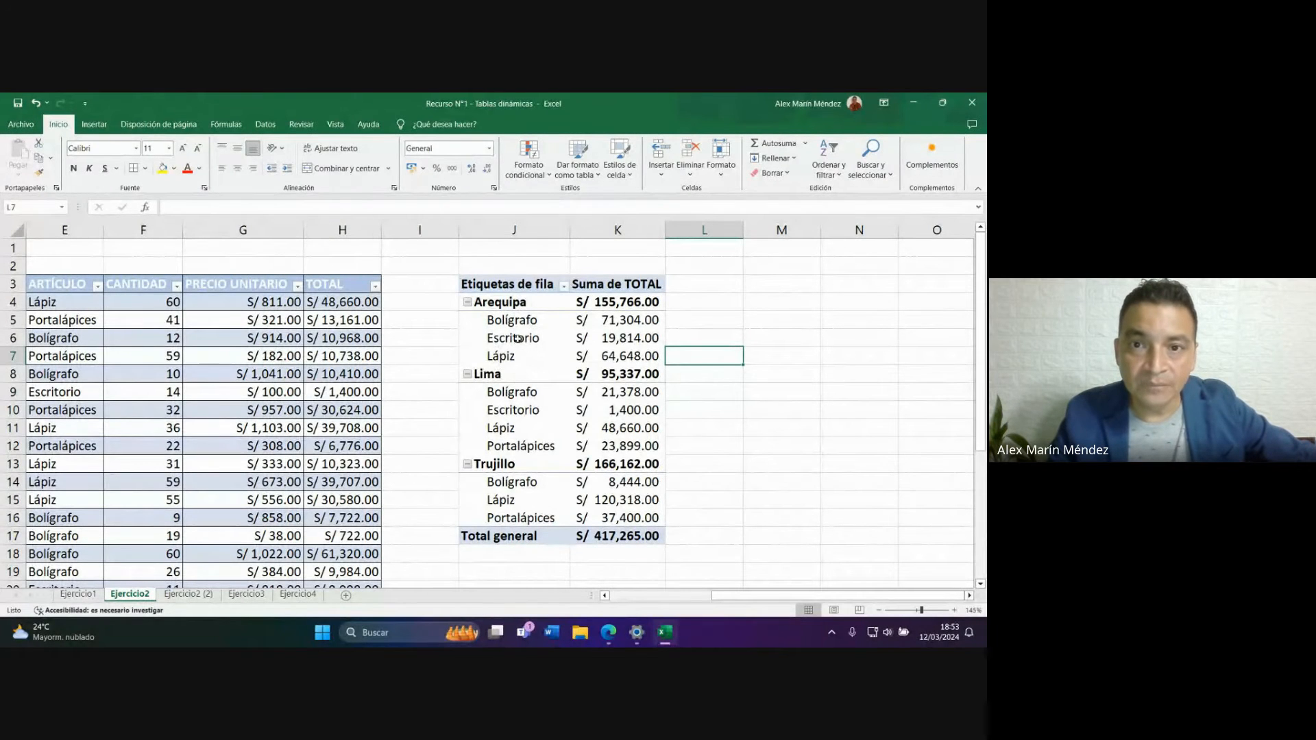
pyautogui.click(188, 593)
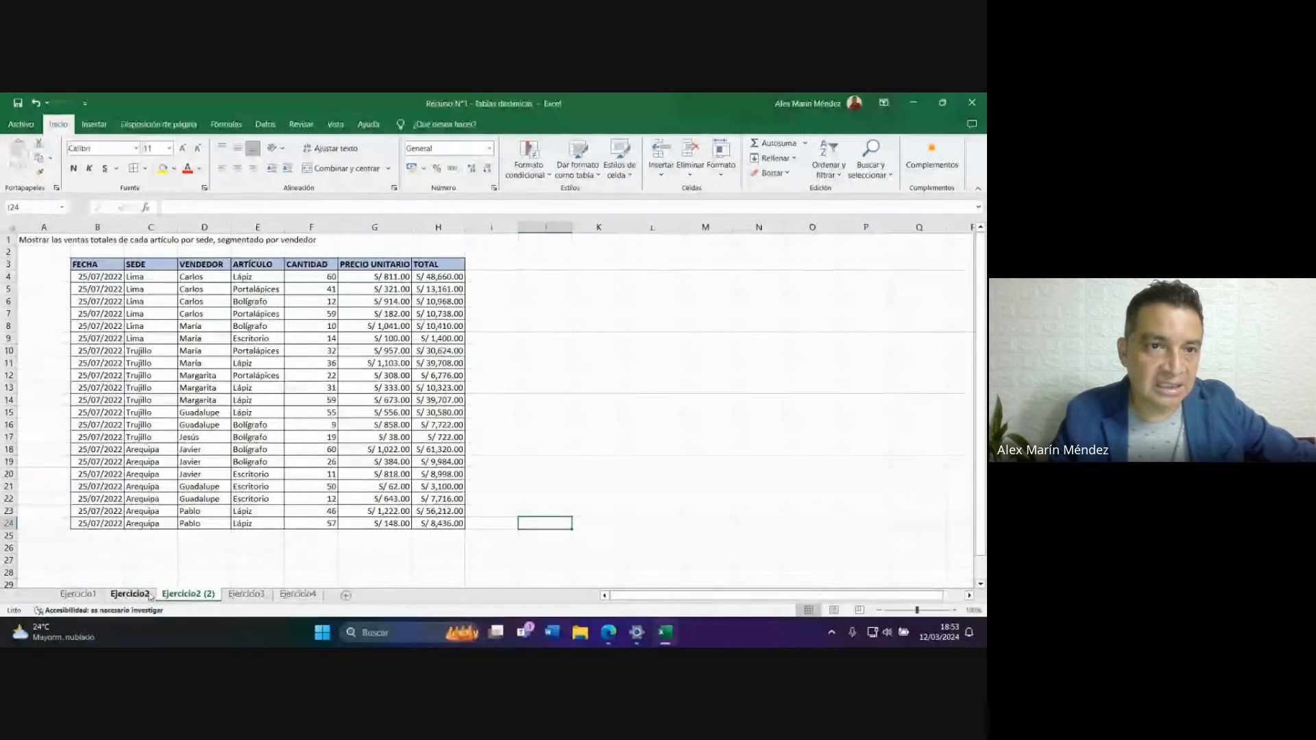
pyautogui.click(129, 594)
pyautogui.moveTo(751, 595); pyautogui.dragTo(637, 595)
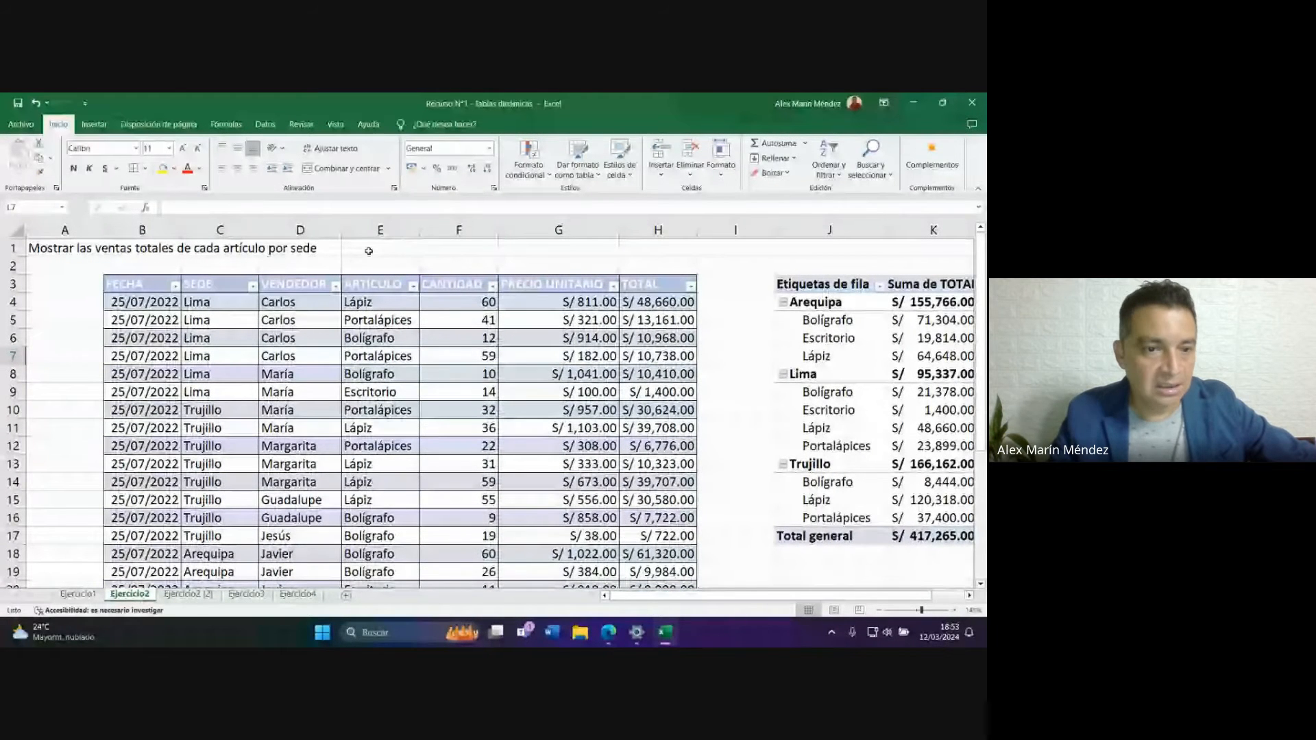
pyautogui.click(189, 593)
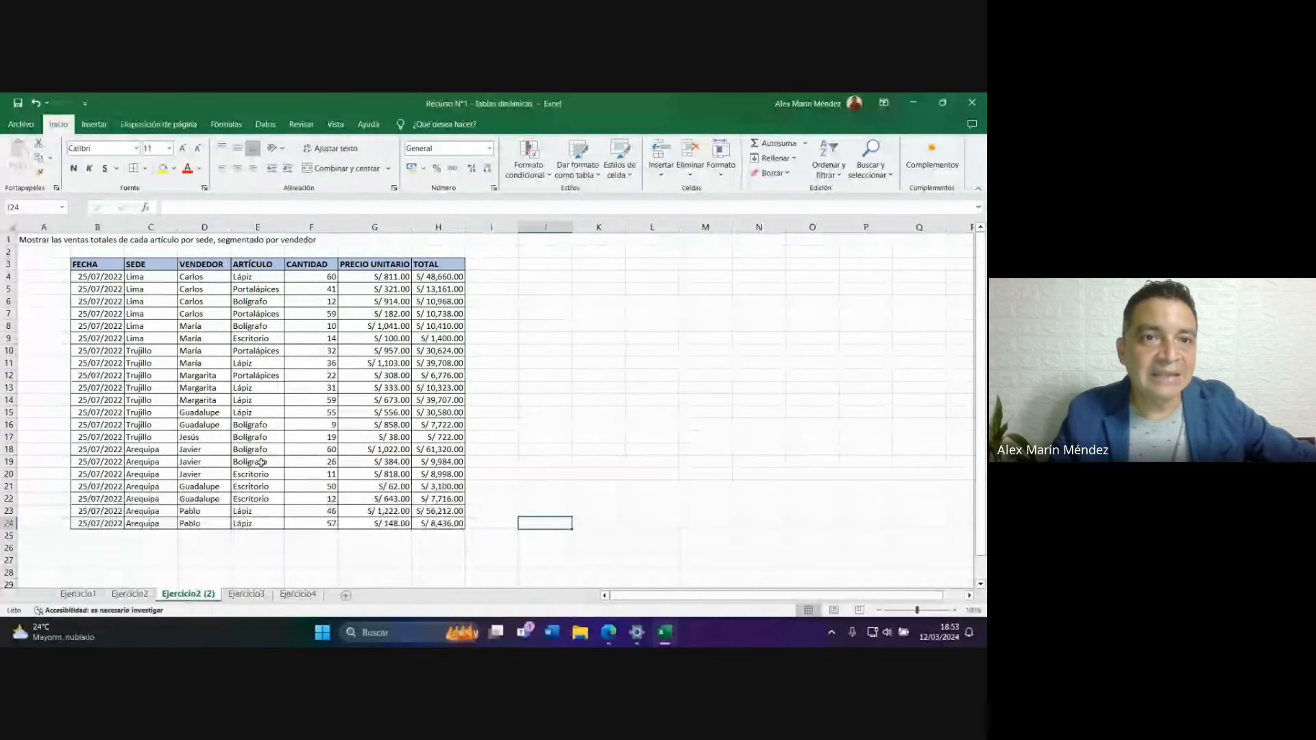
pyautogui.click(129, 594)
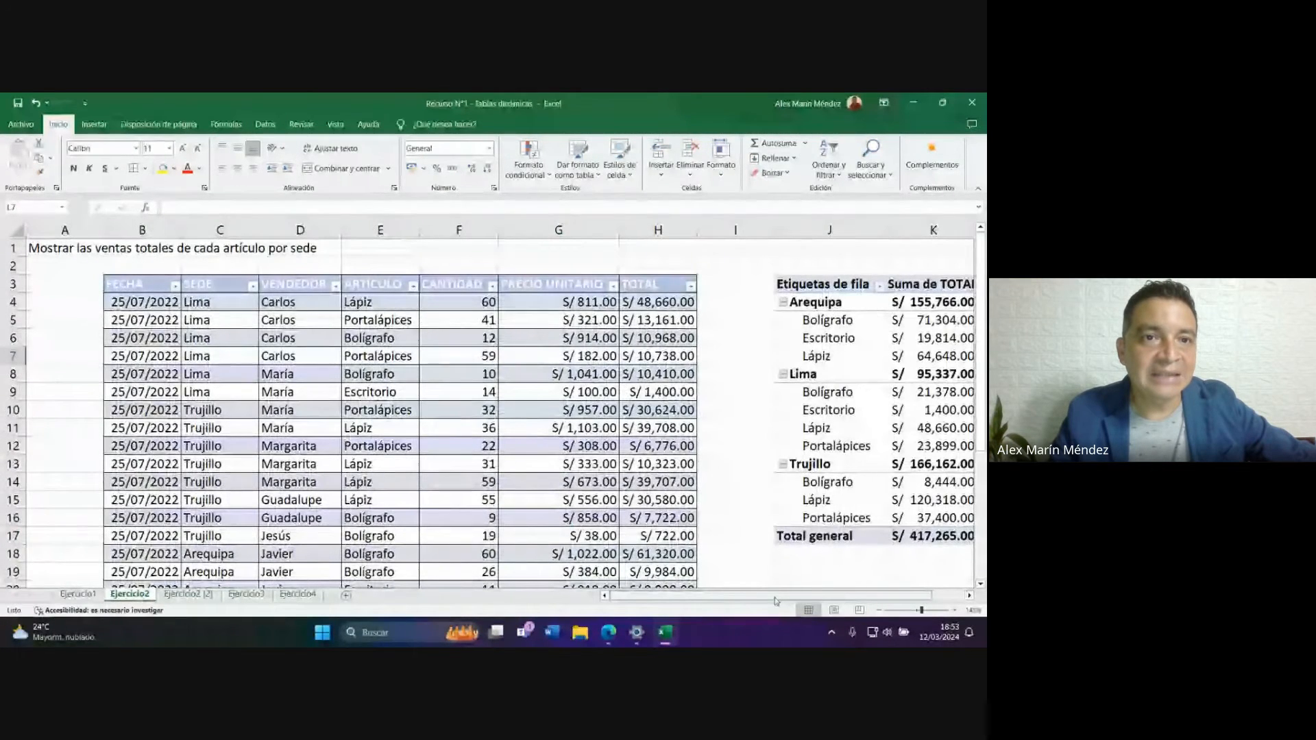
pyautogui.moveTo(776, 597); pyautogui.dragTo(810, 597)
pyautogui.click(913, 321)
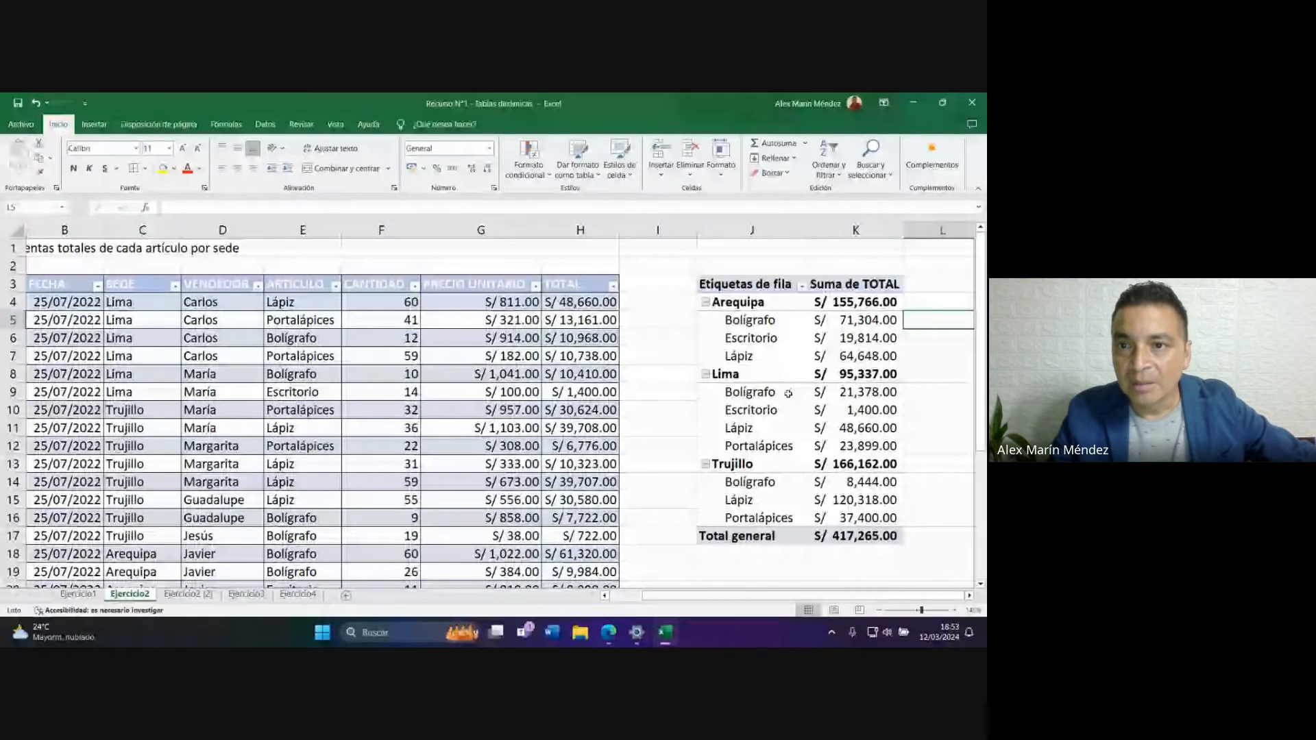
pyautogui.click(848, 303)
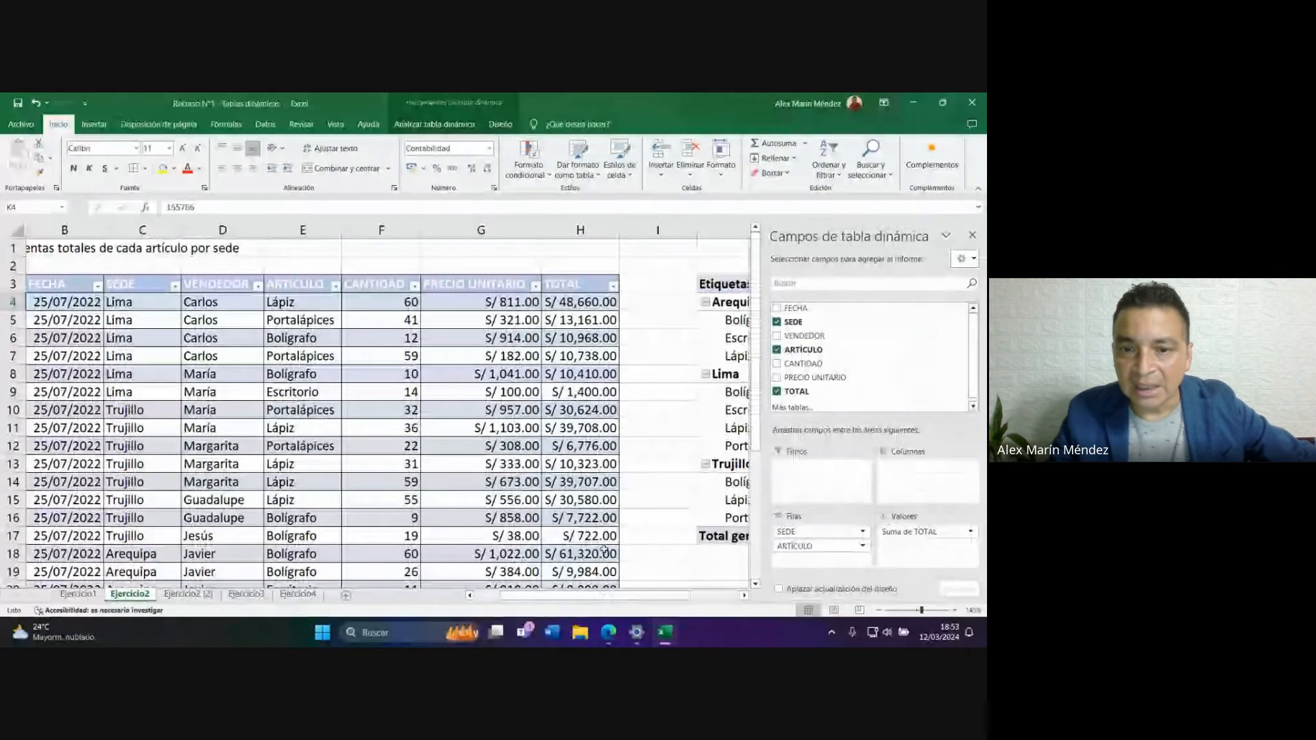
pyautogui.moveTo(546, 595); pyautogui.dragTo(594, 595)
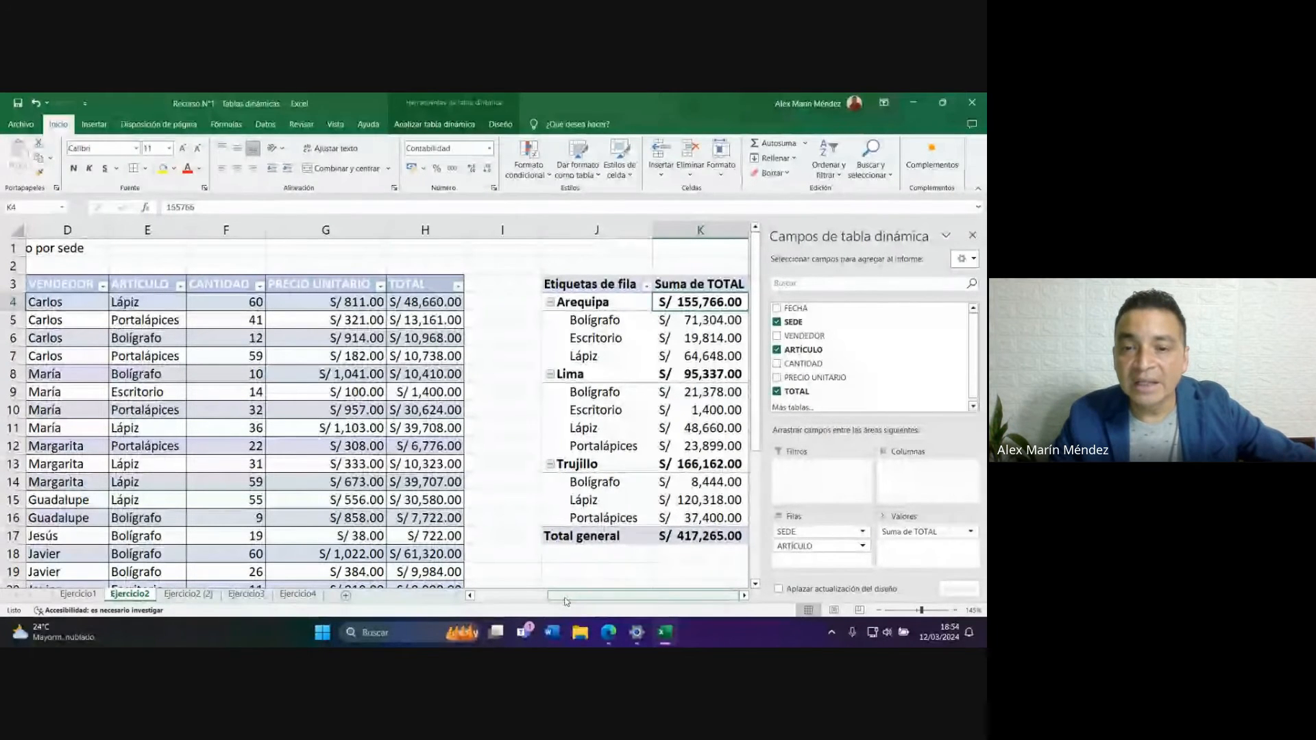
# Add VENDEDOR to the Ejercicio2 pivot and move it from Filas into Filtros.
pyautogui.moveTo(641, 596); pyautogui.dragTo(643, 603)
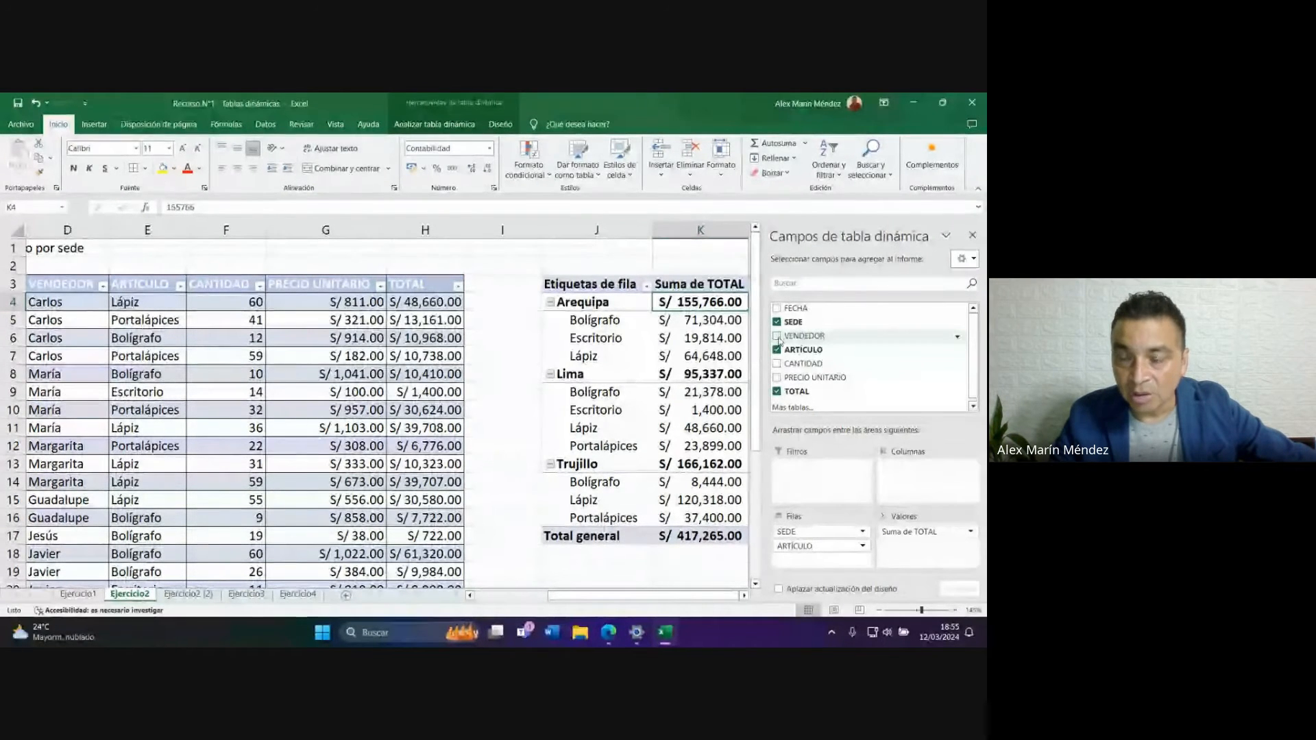
pyautogui.click(778, 336)
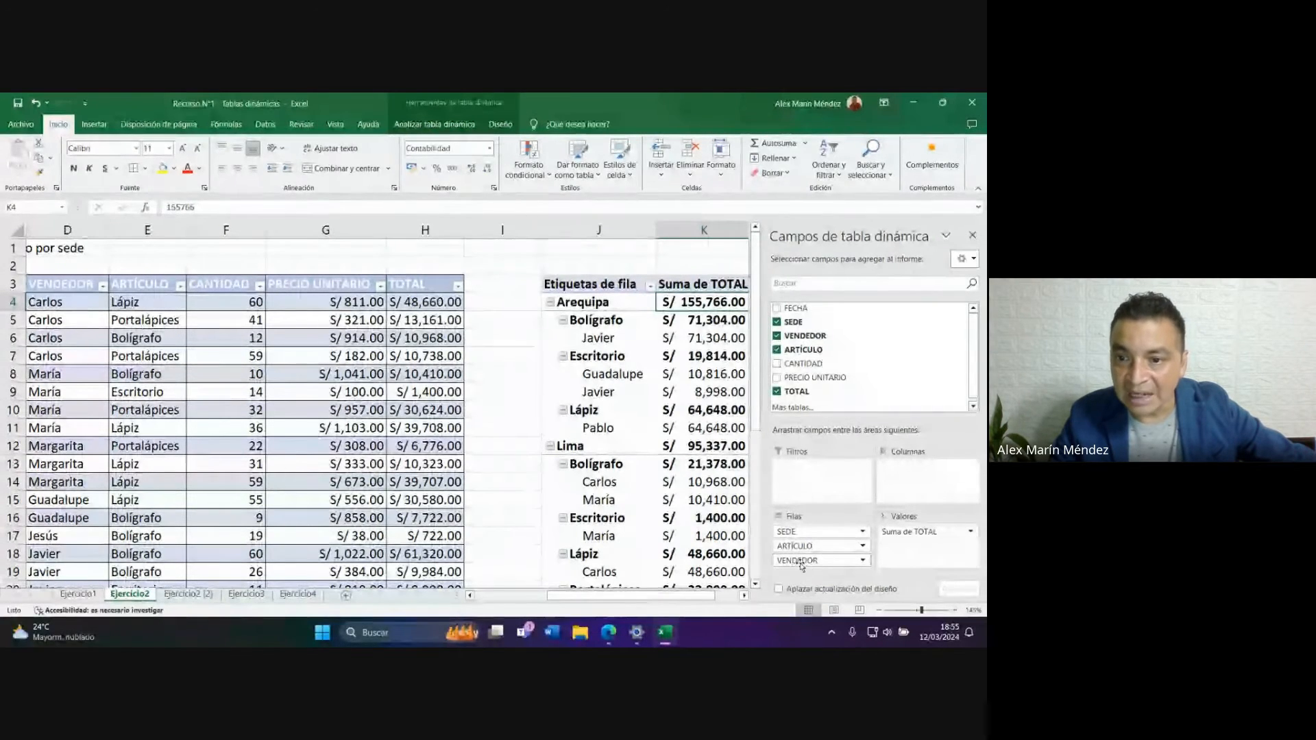
pyautogui.moveTo(802, 566); pyautogui.dragTo(803, 468)
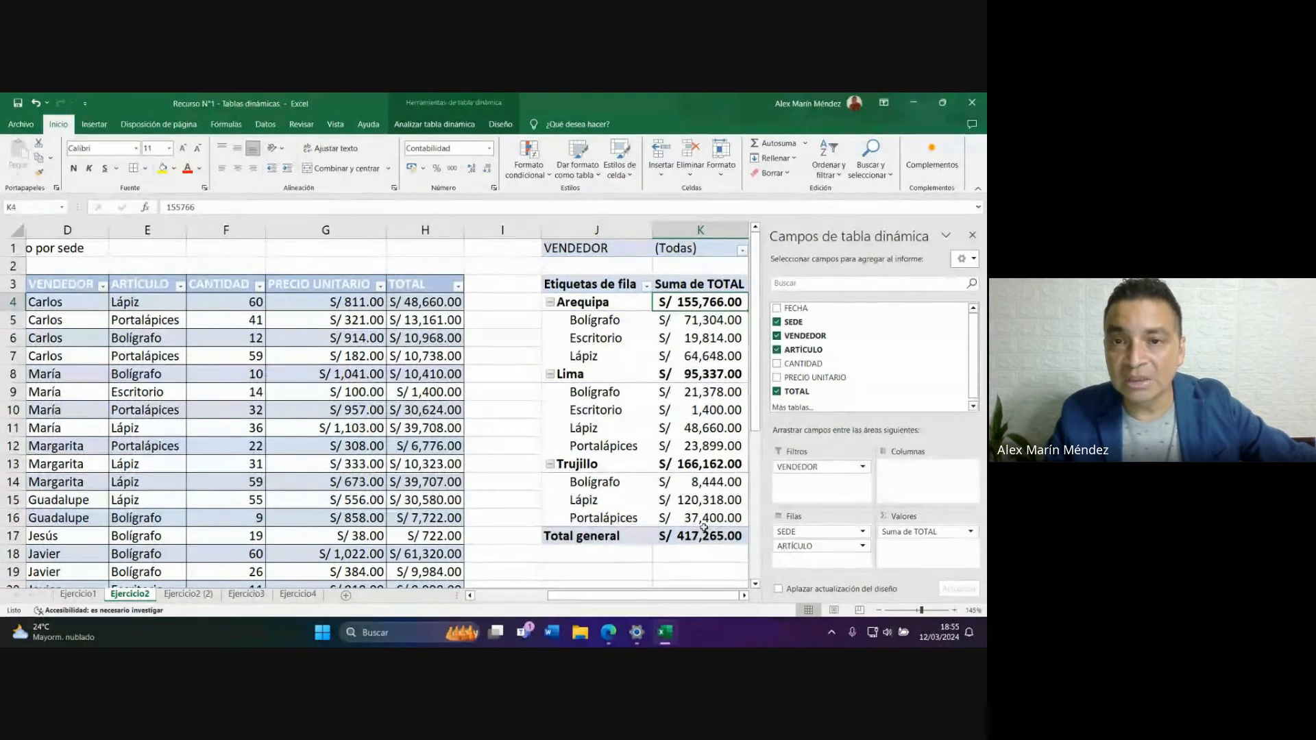
# Try filtering the pivot to Javier, Guadalupe and Pablo individually, then restore all vendors.
pyautogui.moveTo(704, 528)
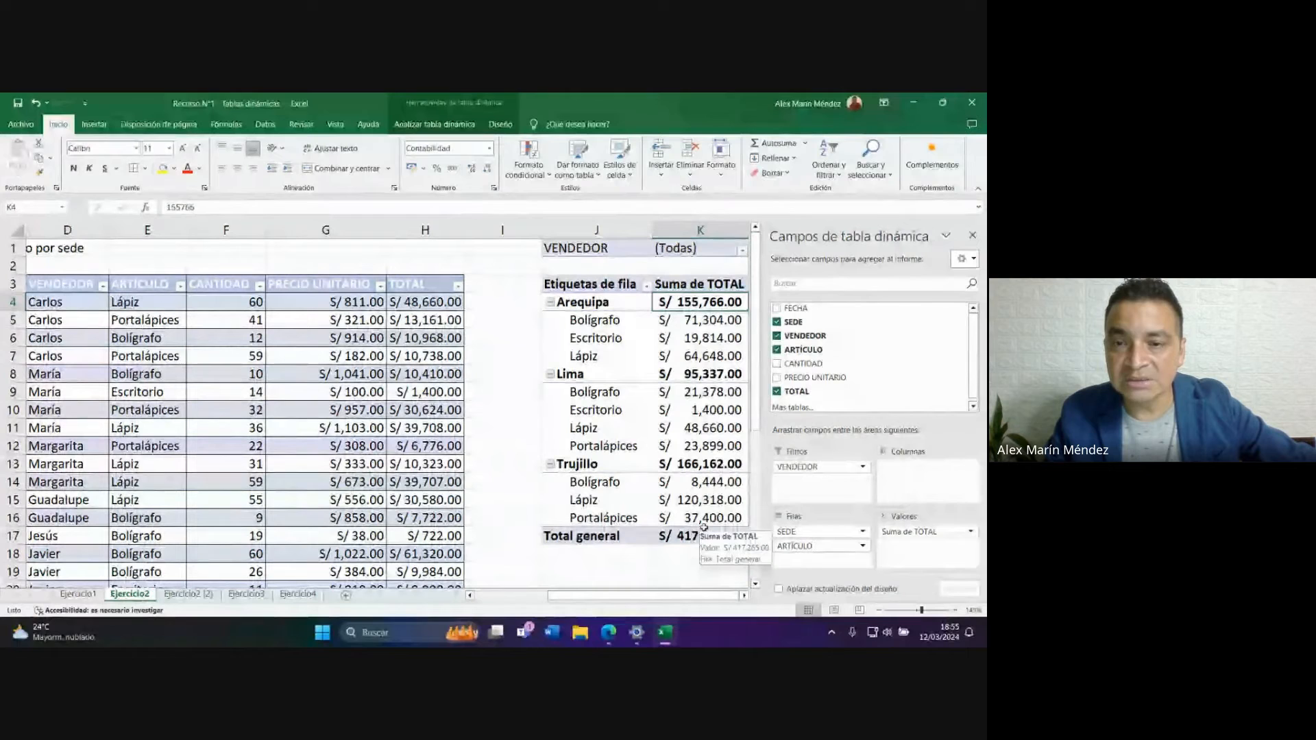
pyautogui.click(743, 252)
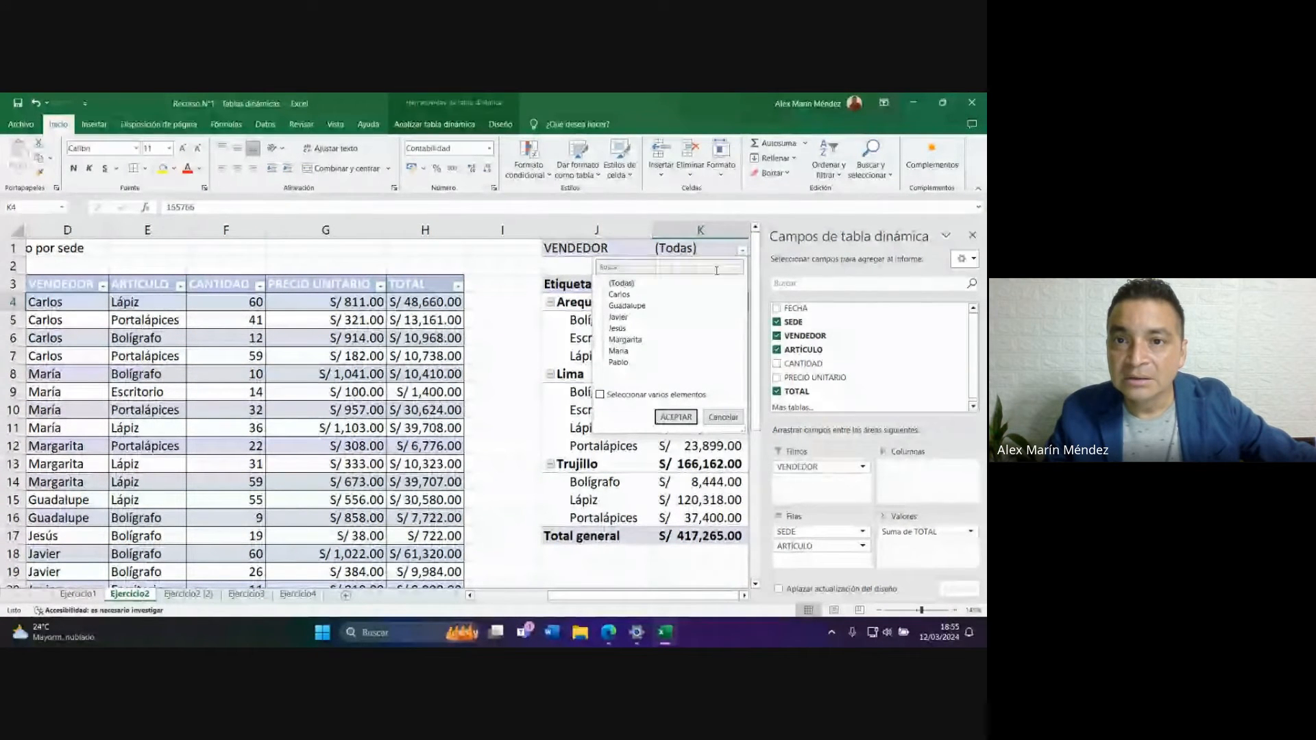
pyautogui.click(616, 318)
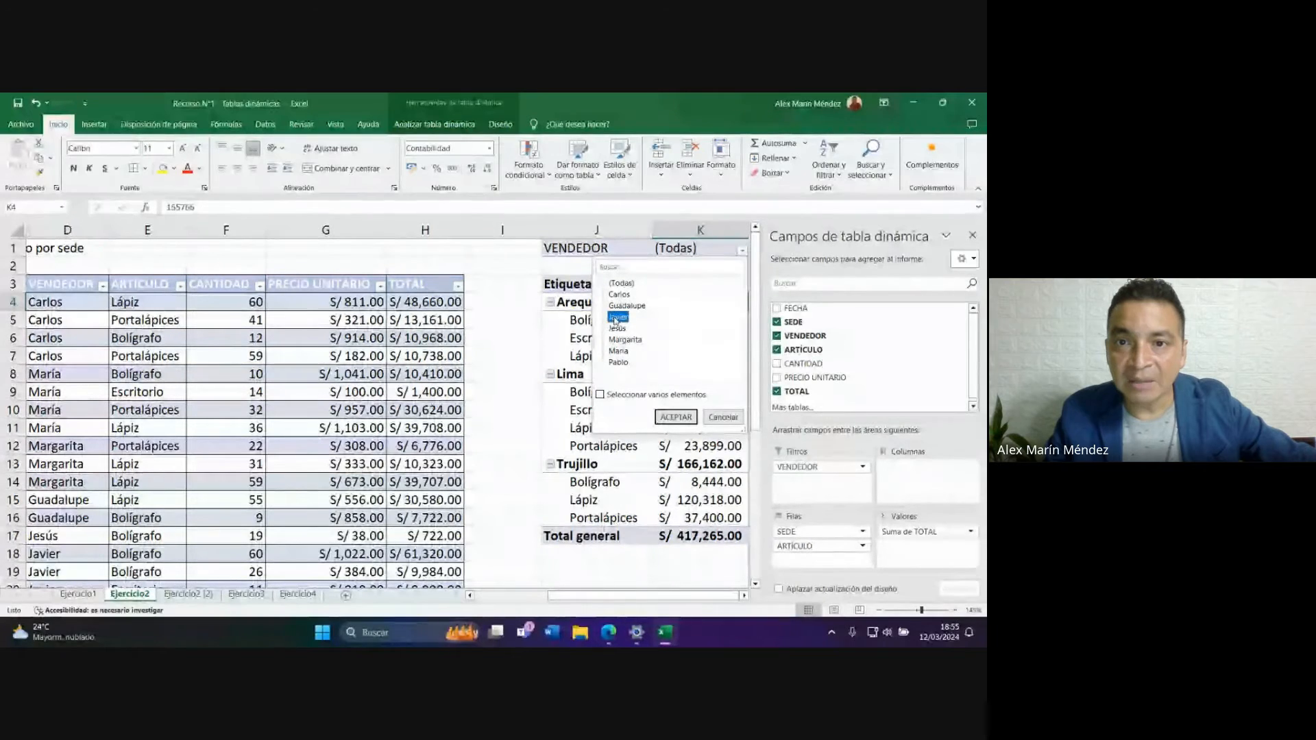
pyautogui.click(676, 418)
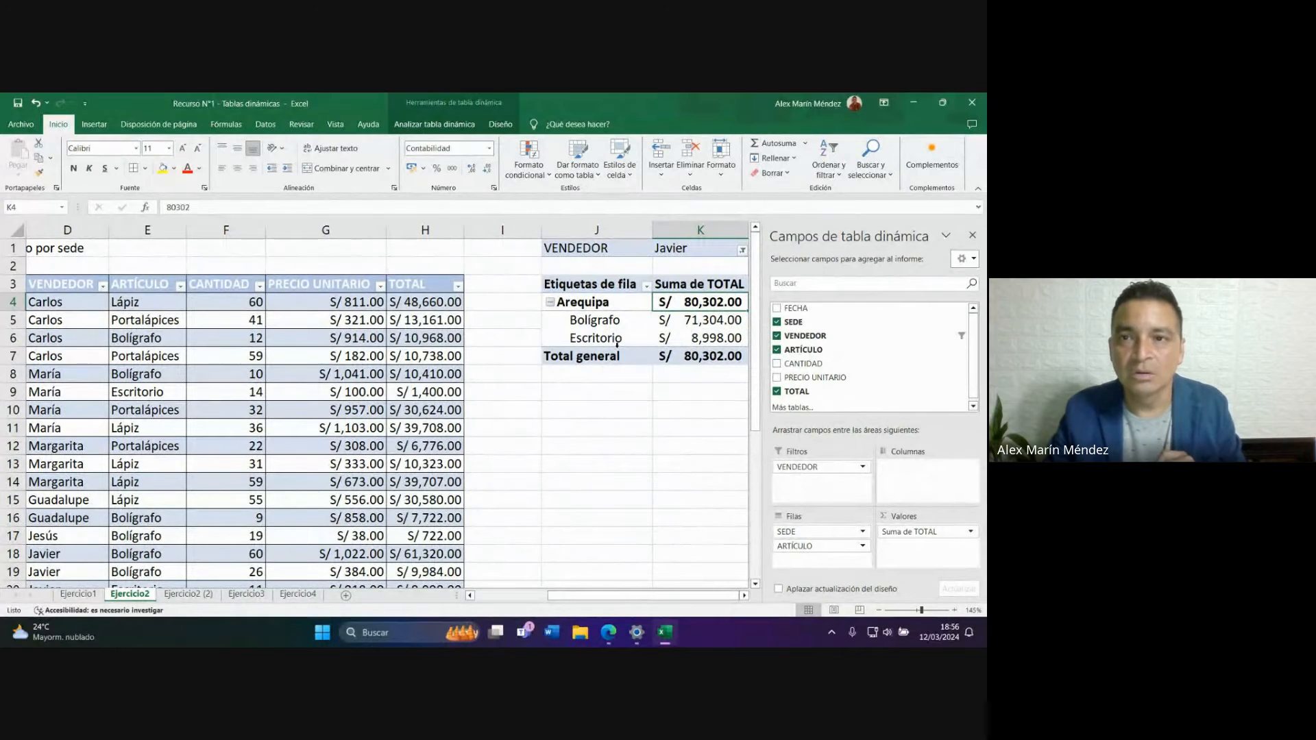
pyautogui.click(742, 251)
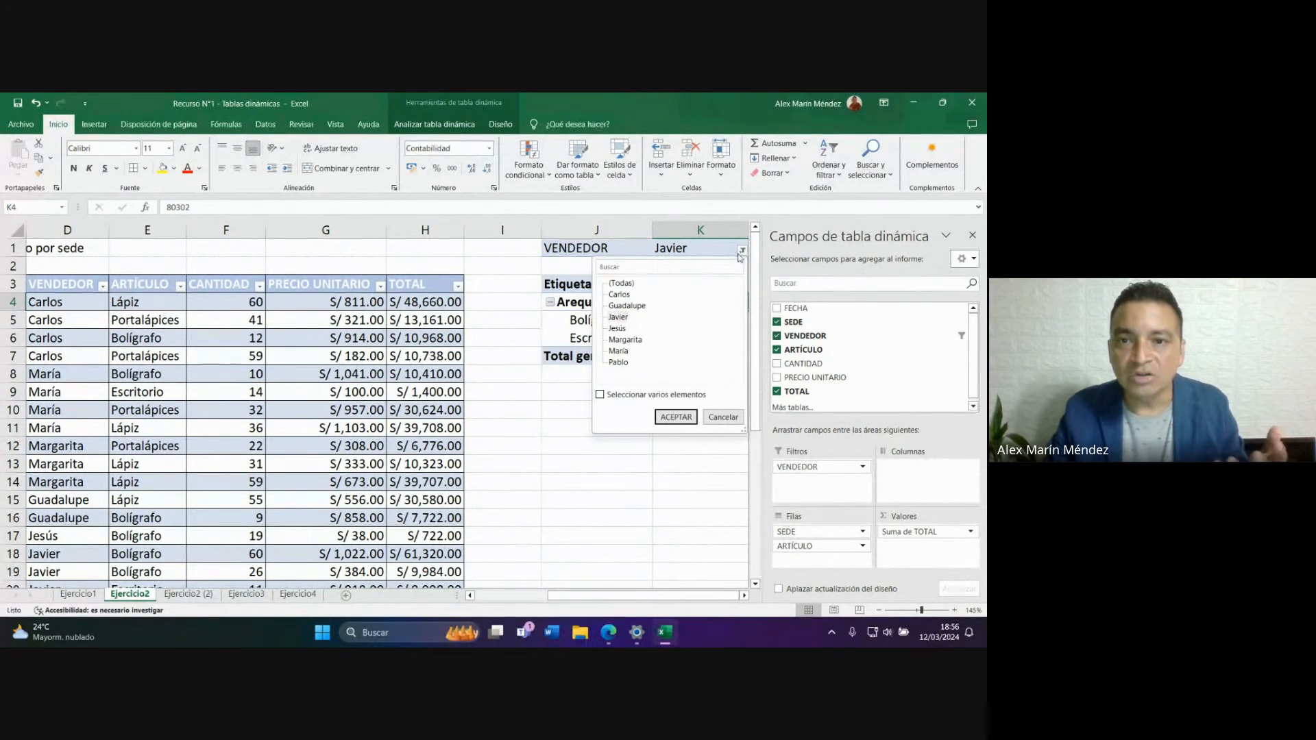
pyautogui.click(677, 417)
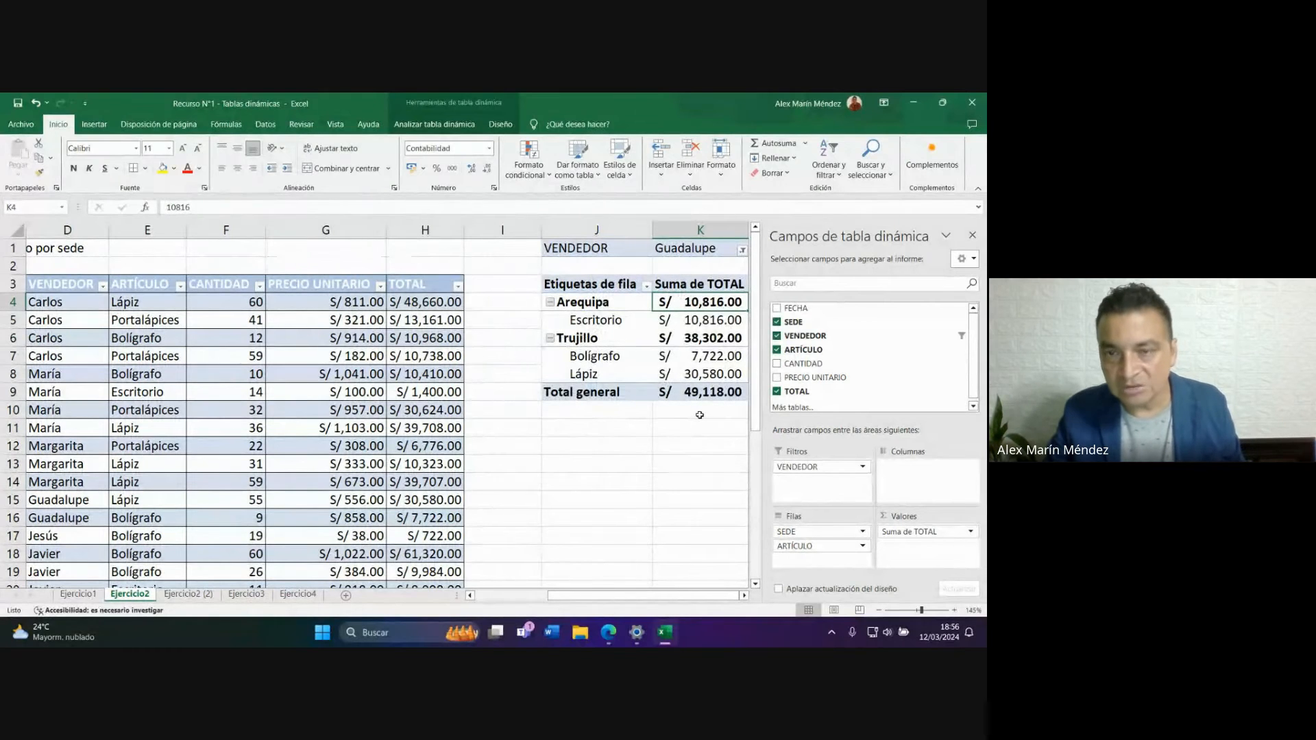
pyautogui.click(743, 251)
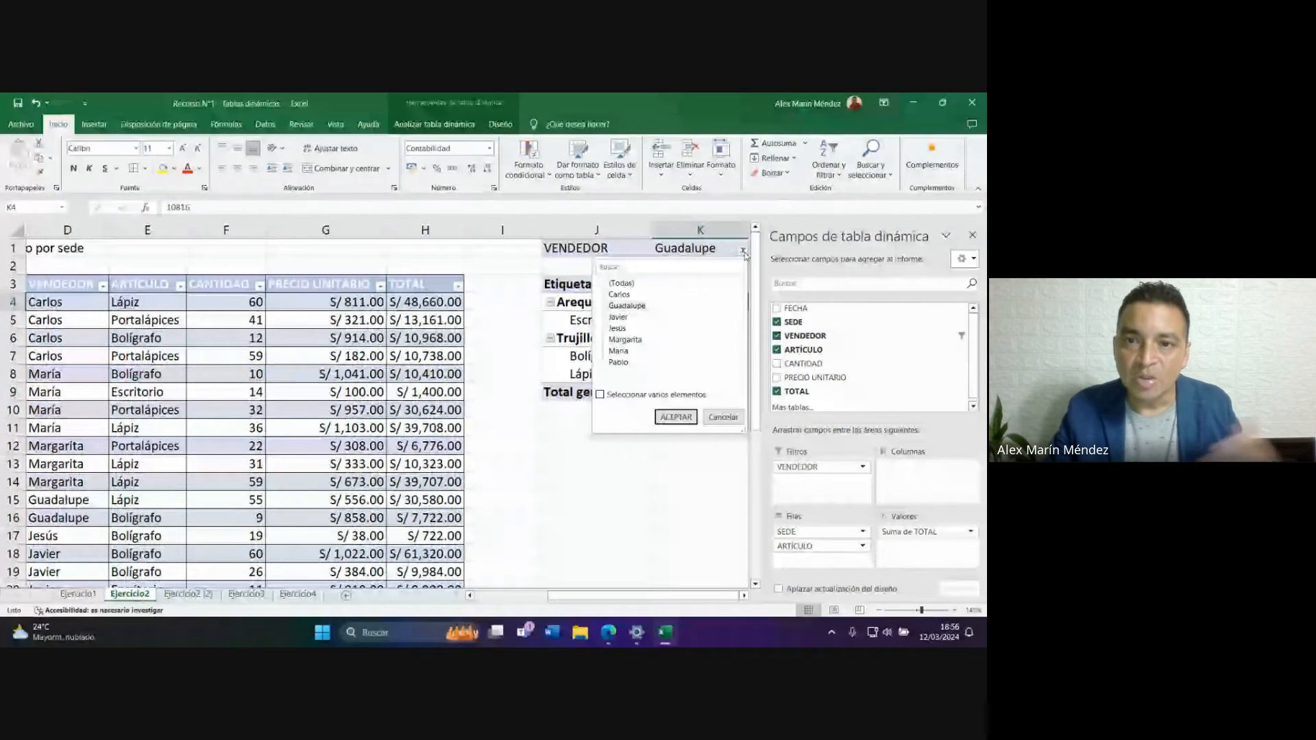
pyautogui.click(629, 364)
pyautogui.click(680, 418)
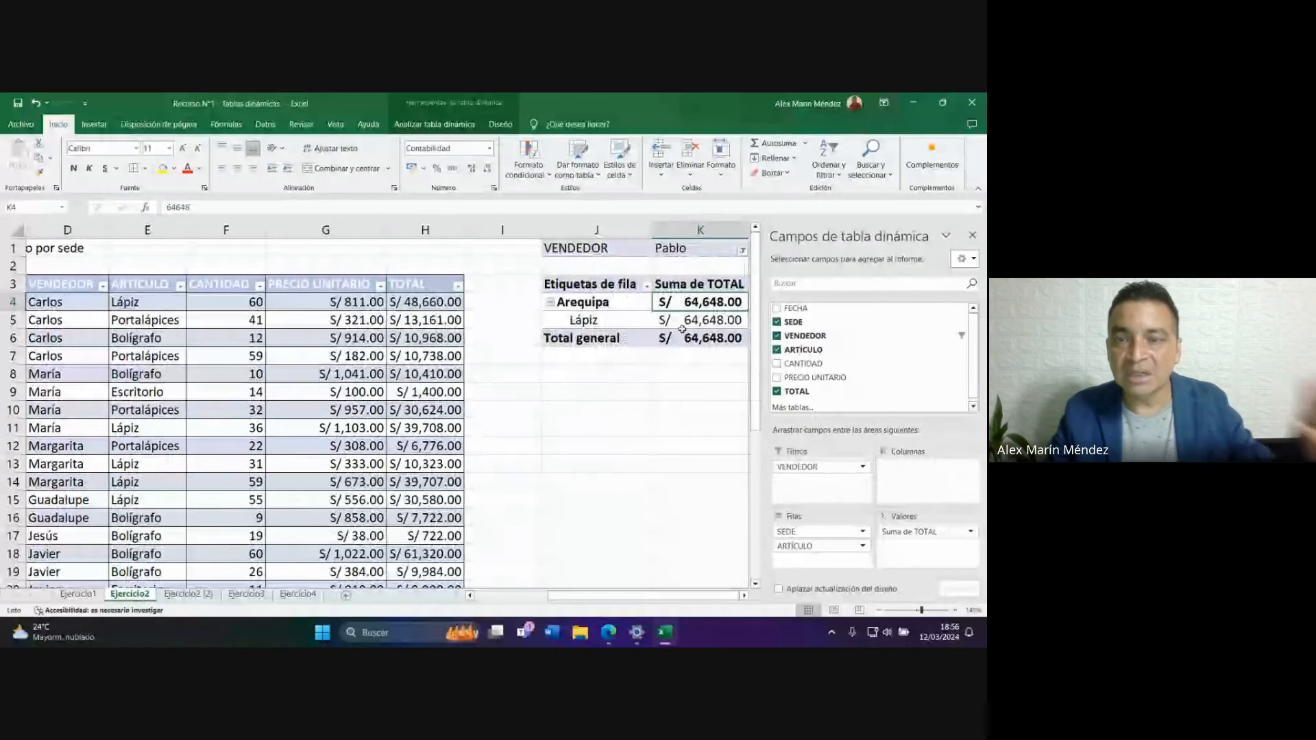
pyautogui.click(743, 251)
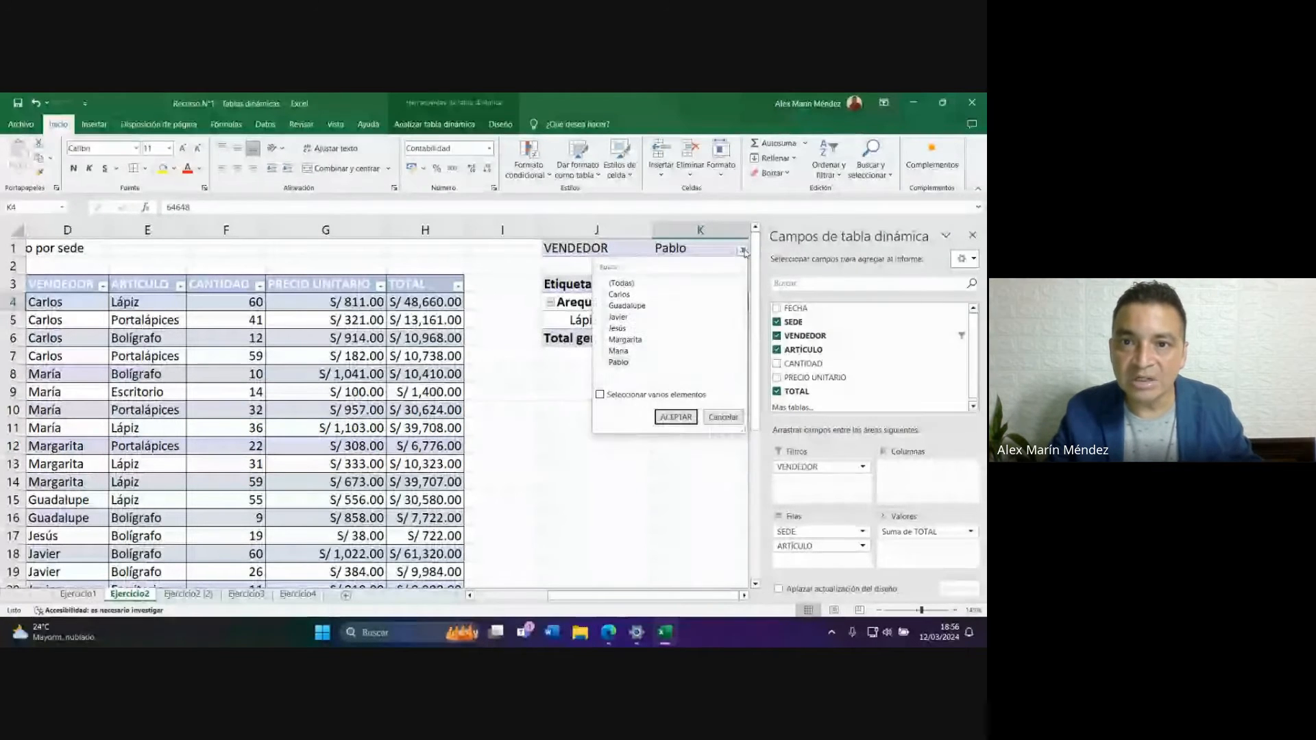
pyautogui.click(622, 284)
pyautogui.click(676, 417)
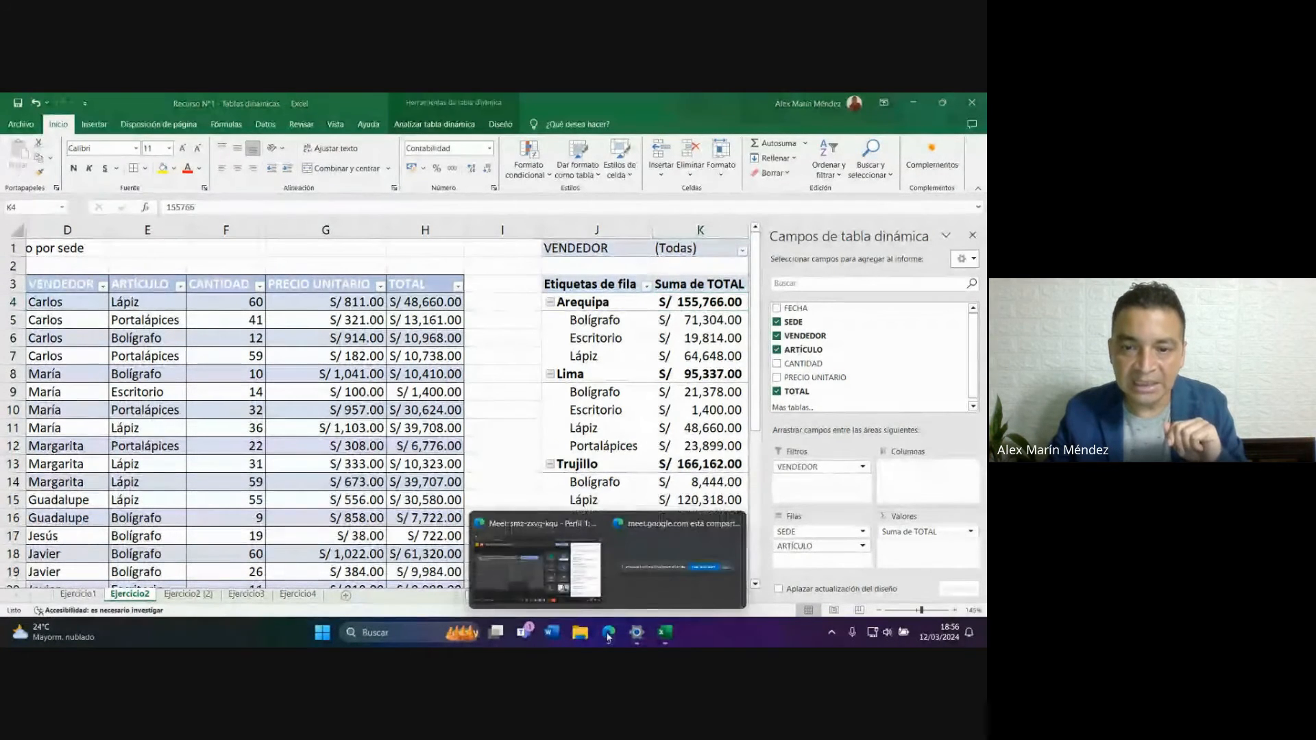
# Enable multiple selection in the VENDEDOR filter and apply Carlos, Javier and Margarita.
pyautogui.click(538, 586)
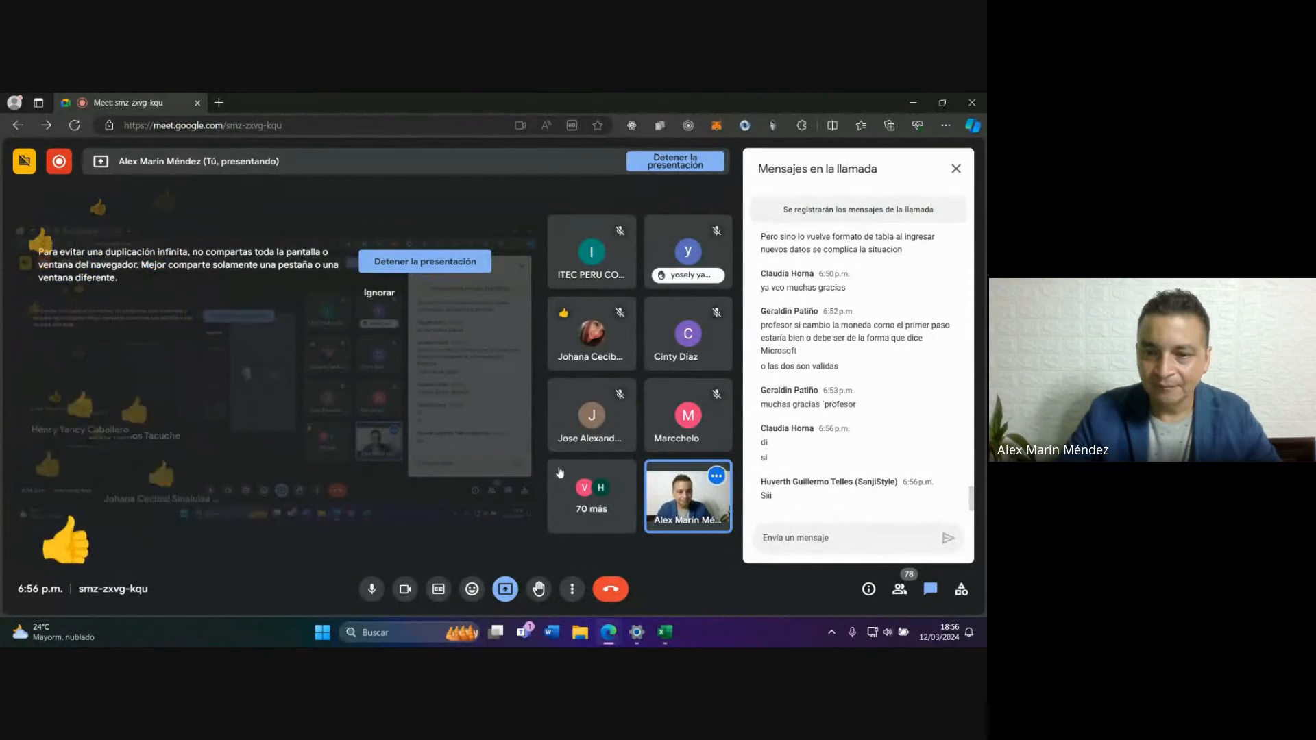
pyautogui.click(665, 643)
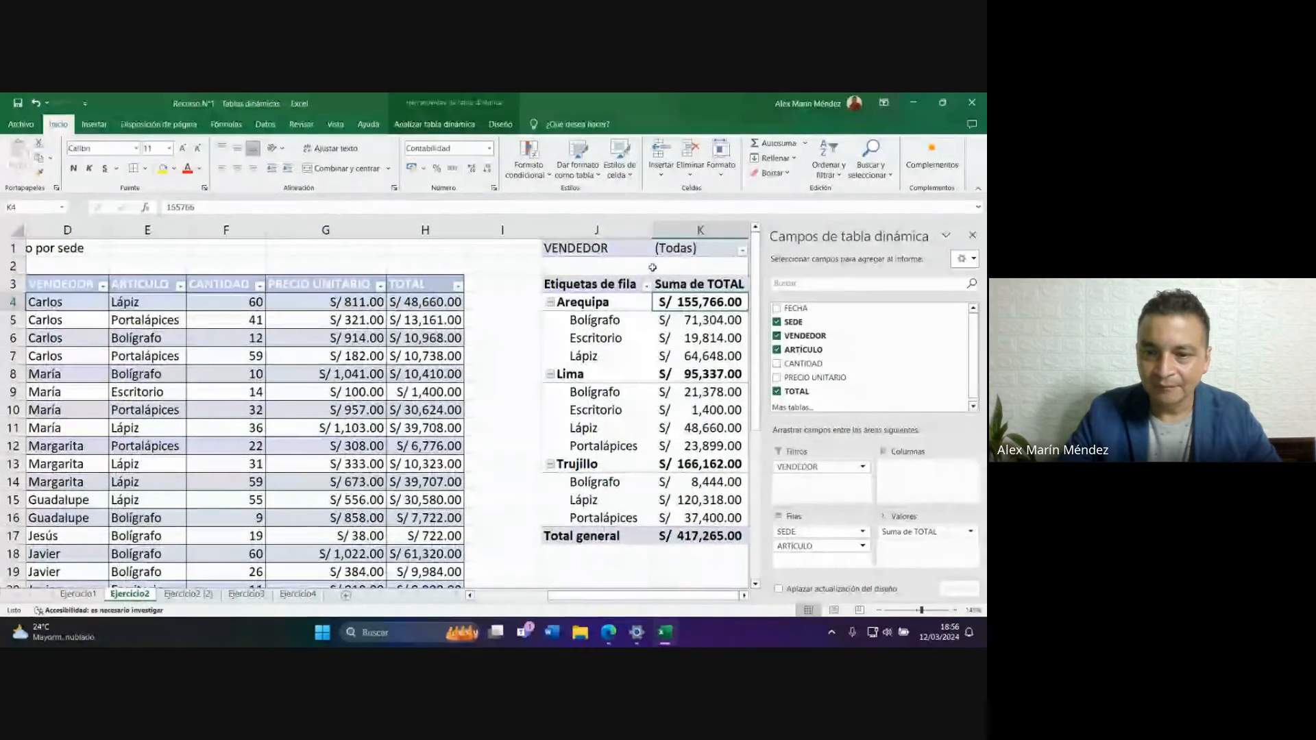
pyautogui.click(742, 252)
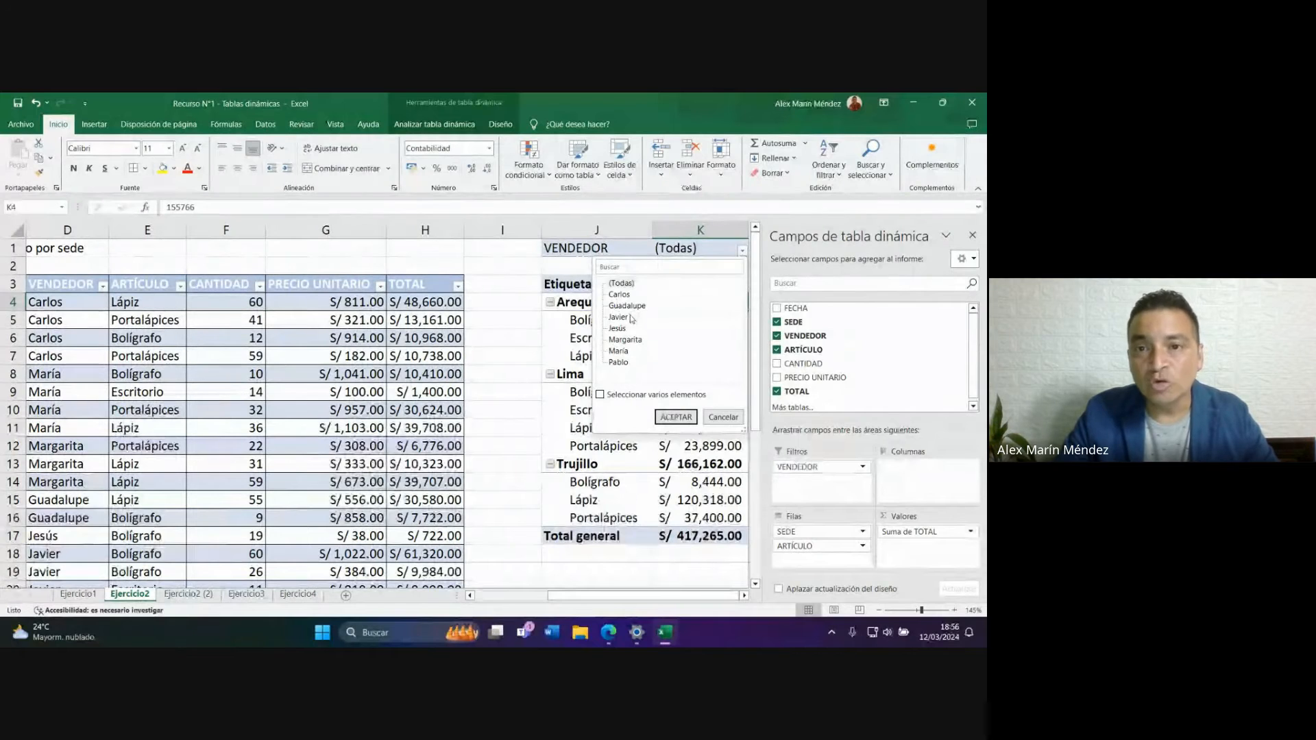
pyautogui.click(613, 395)
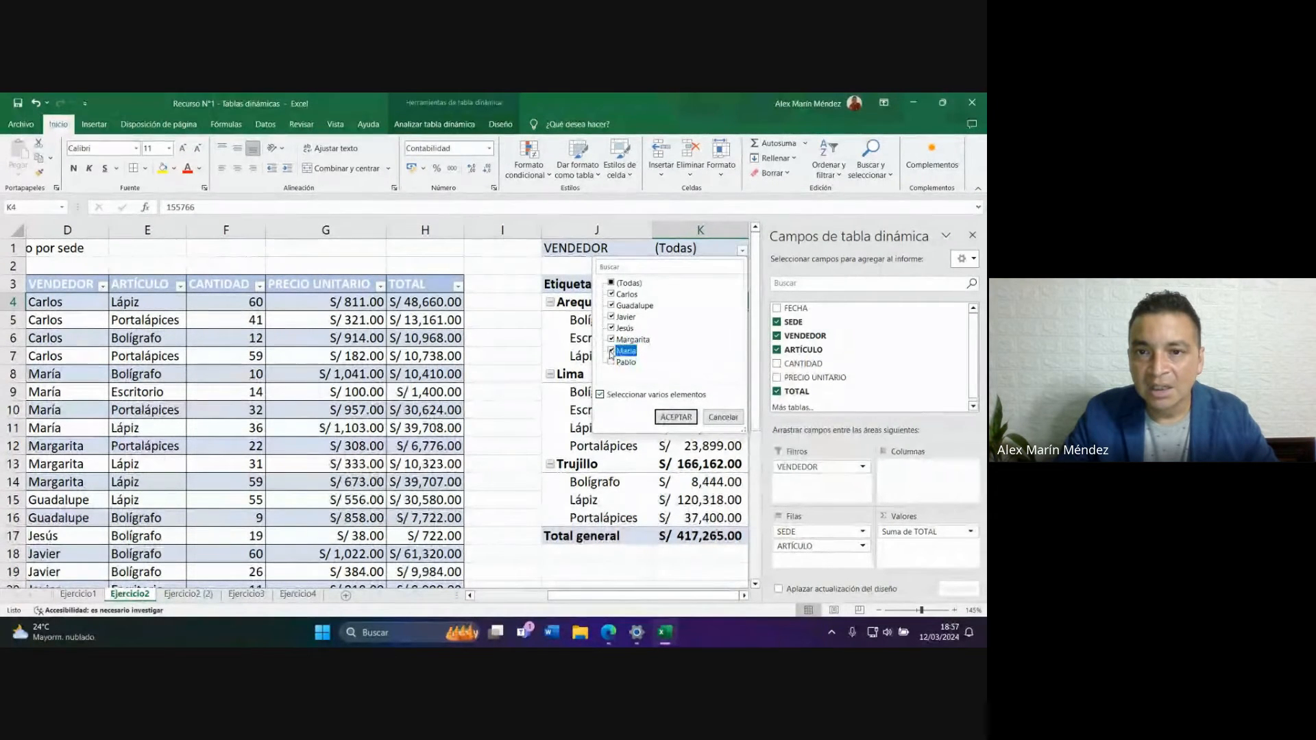
pyautogui.click(612, 305)
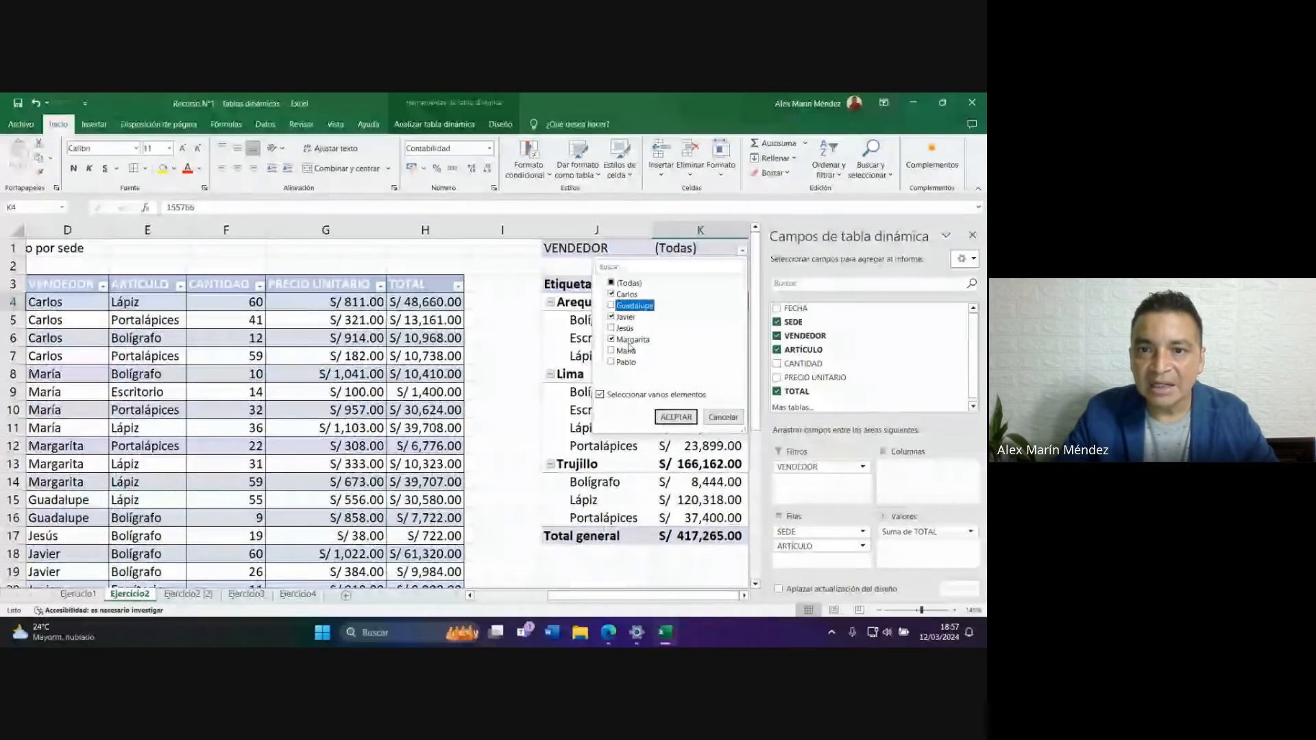
pyautogui.click(676, 417)
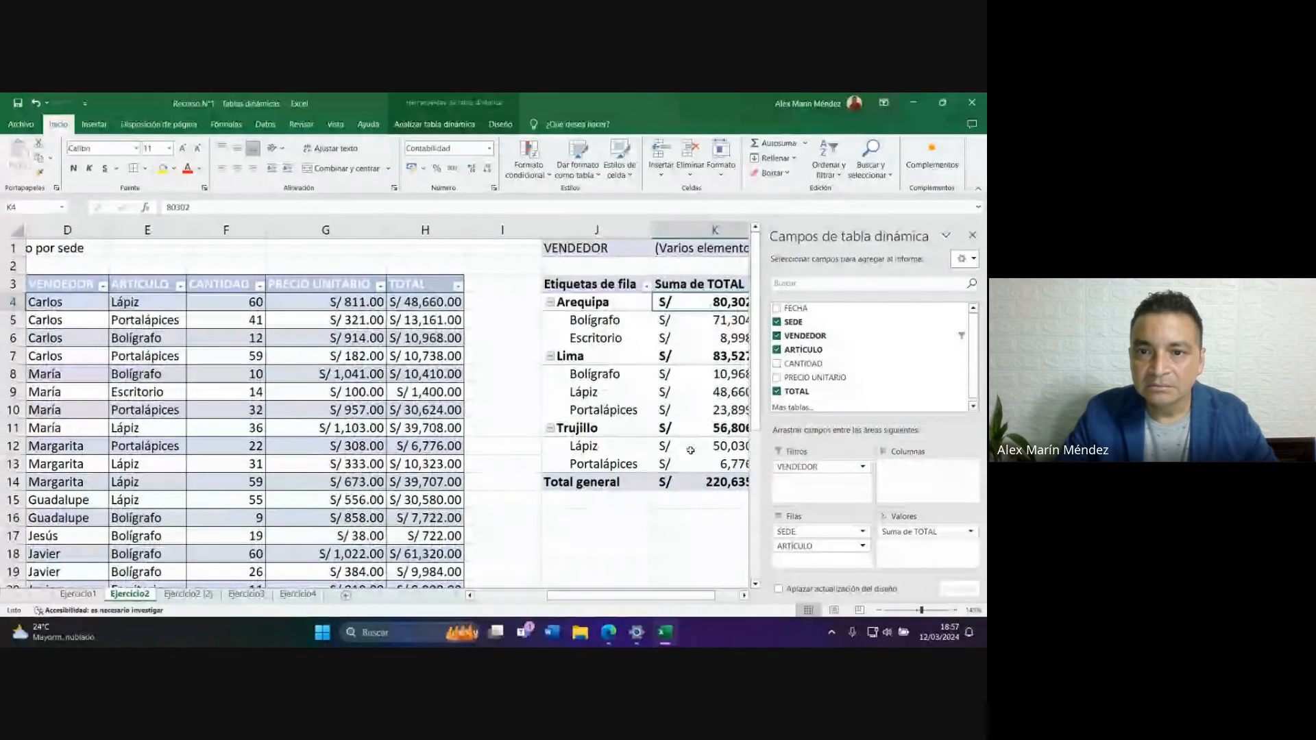
pyautogui.moveTo(674, 596); pyautogui.dragTo(698, 607)
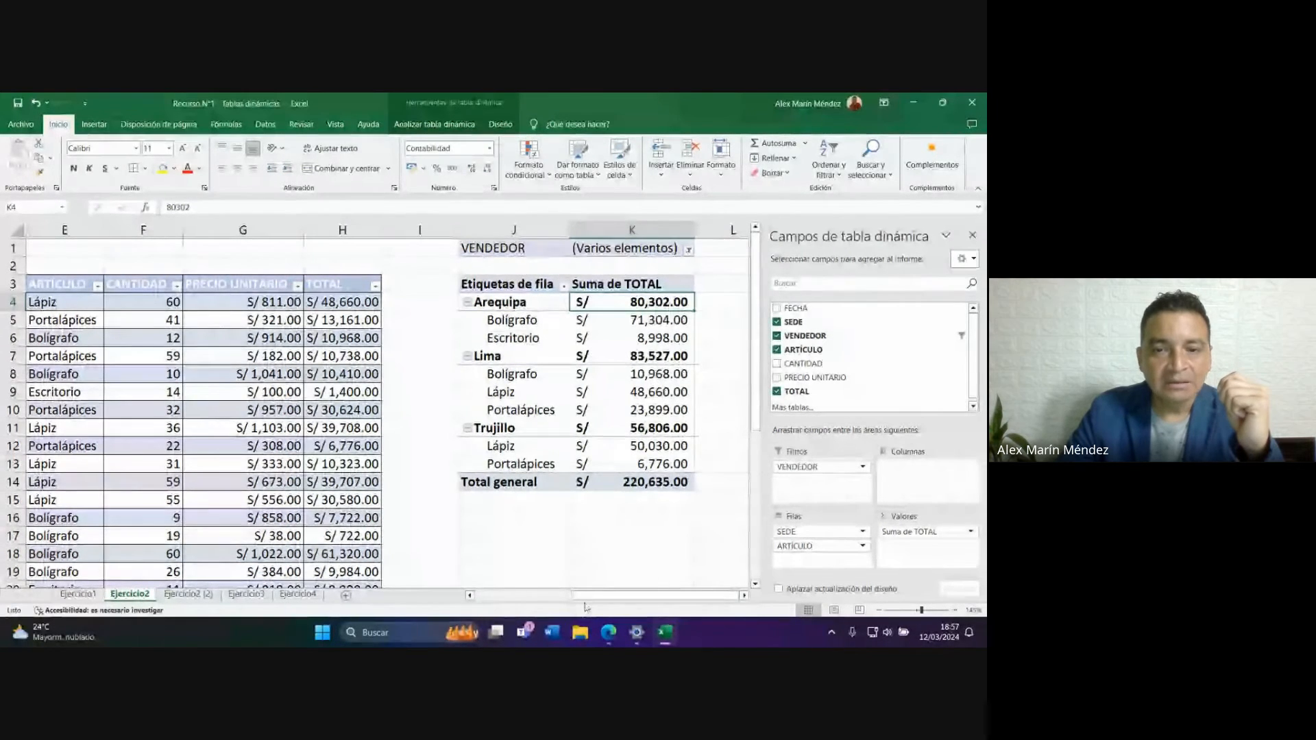
pyautogui.moveTo(583, 595); pyautogui.dragTo(480, 599)
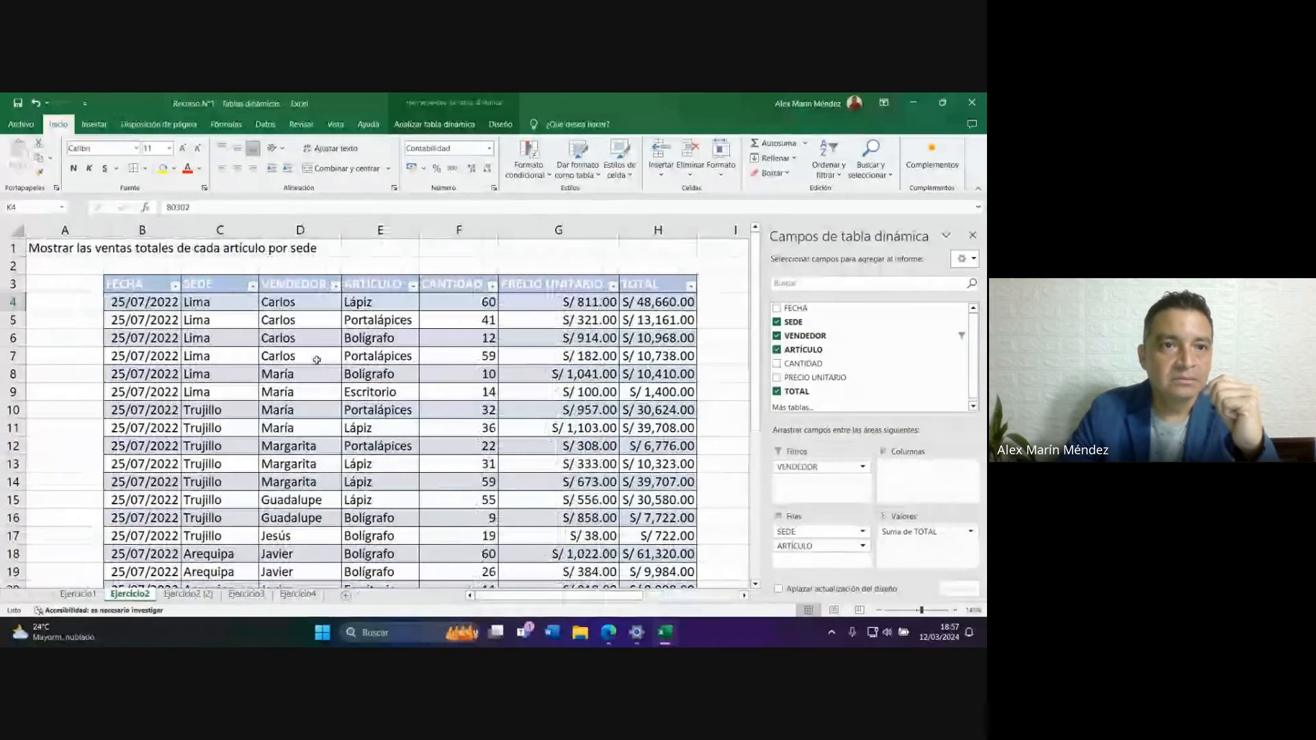
# Drag VENDEDOR out of Filtros, restoring the pivot's grand total to S/ 417,265.00.
pyautogui.click(200, 598)
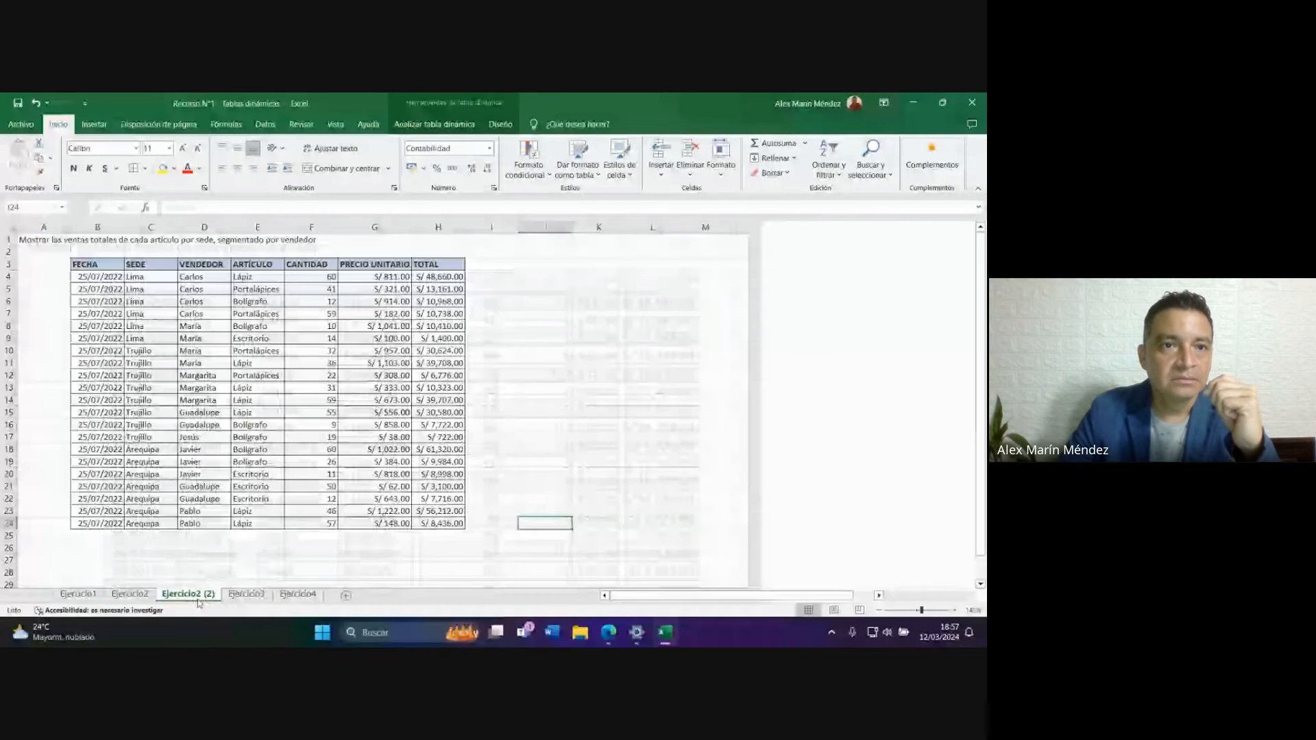
pyautogui.click(130, 595)
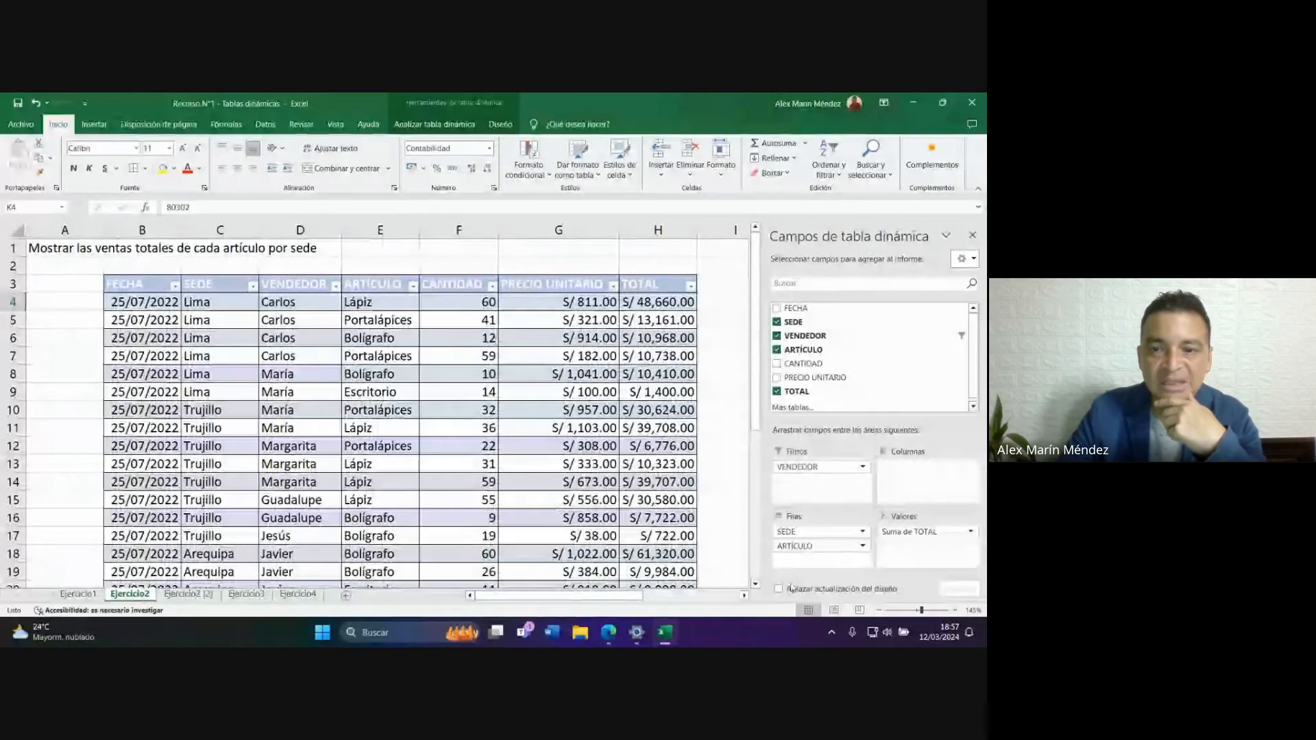
pyautogui.moveTo(621, 598); pyautogui.dragTo(719, 600)
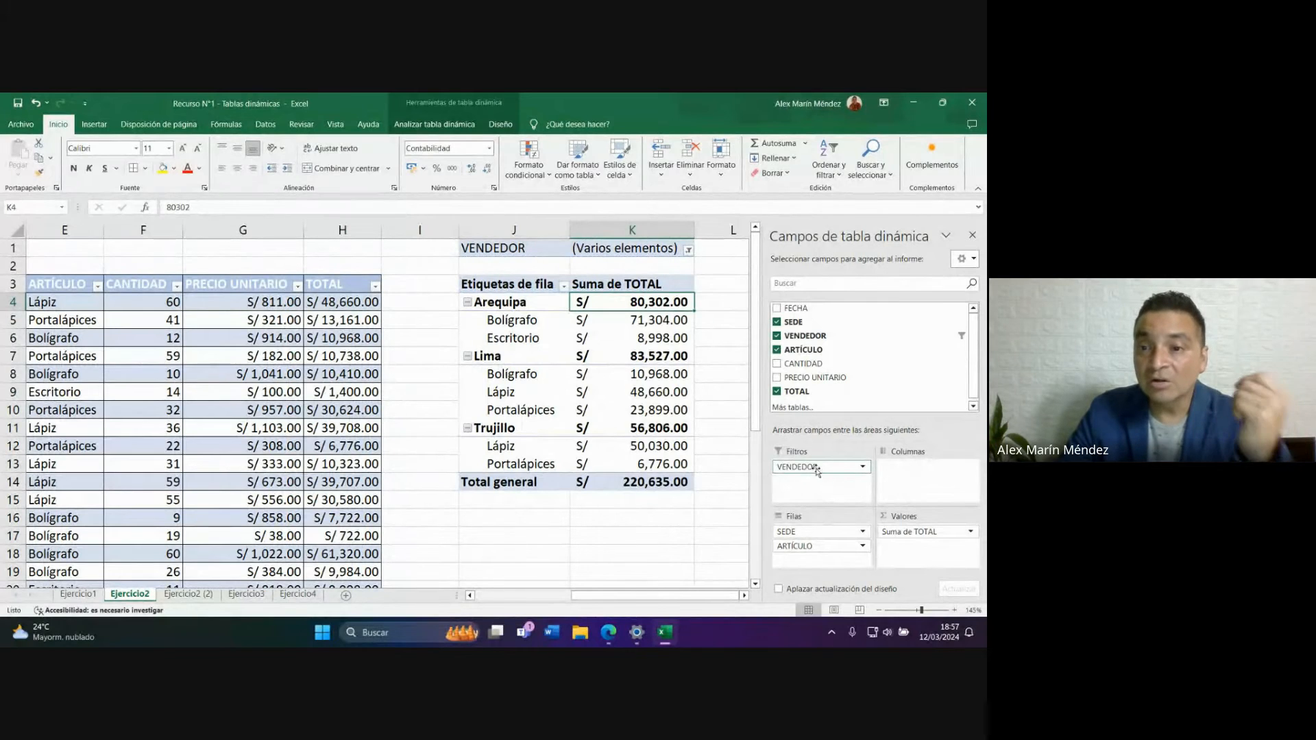
pyautogui.moveTo(817, 469)
pyautogui.mouseDown()
pyautogui.moveTo(843, 481)
pyautogui.moveTo(630, 537)
pyautogui.moveTo(807, 491)
pyautogui.mouseUp()
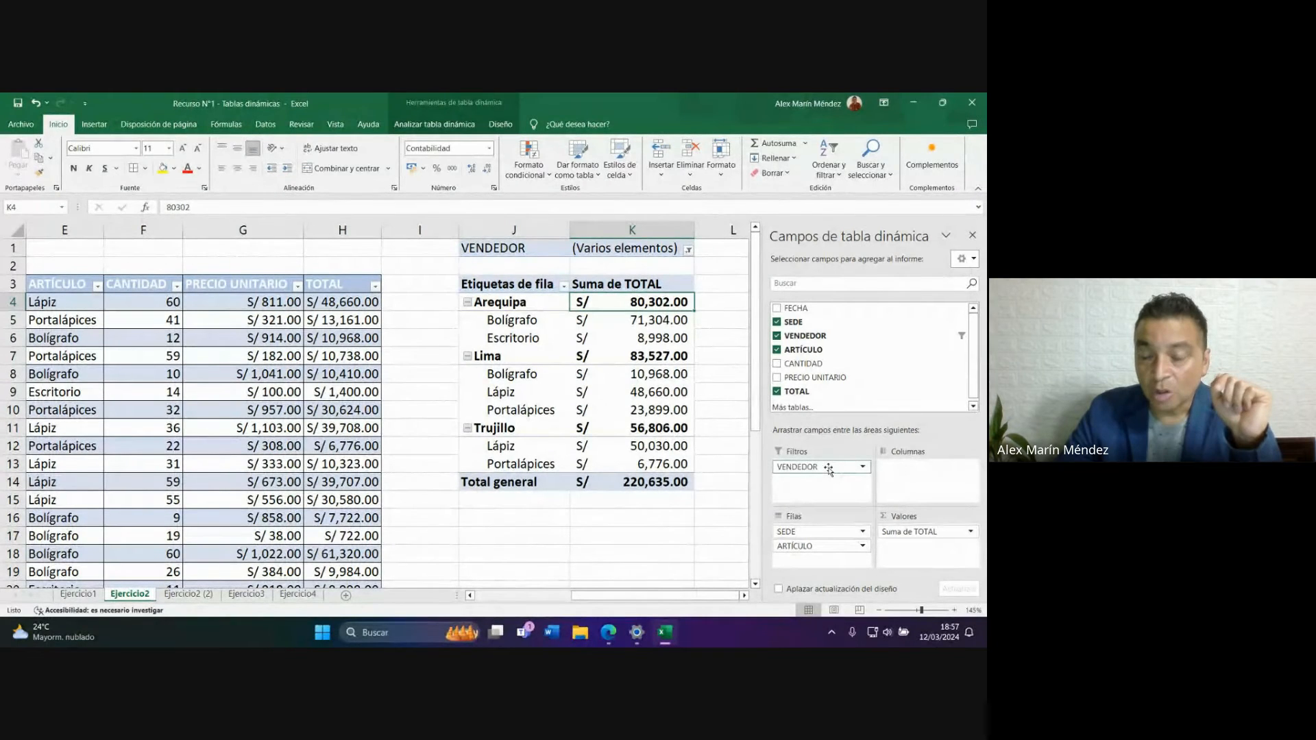
pyautogui.moveTo(824, 469); pyautogui.dragTo(615, 539)
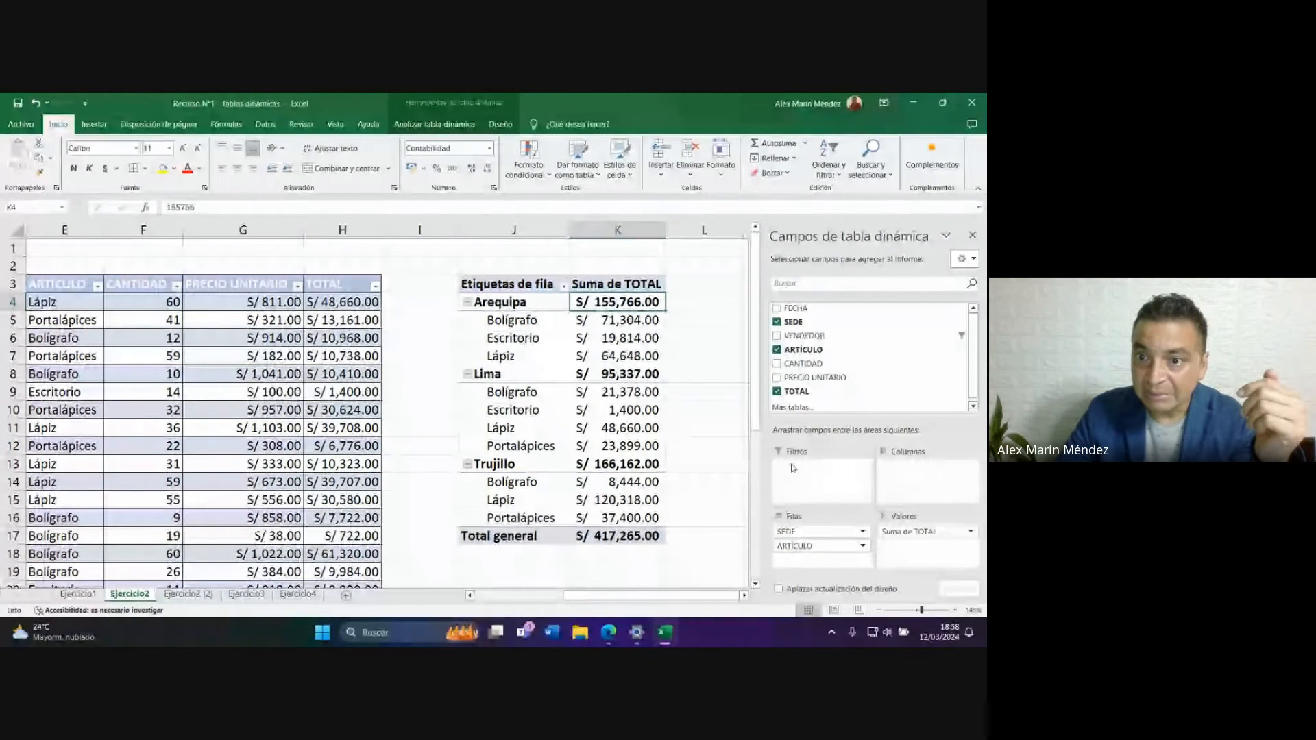
pyautogui.click(505, 338)
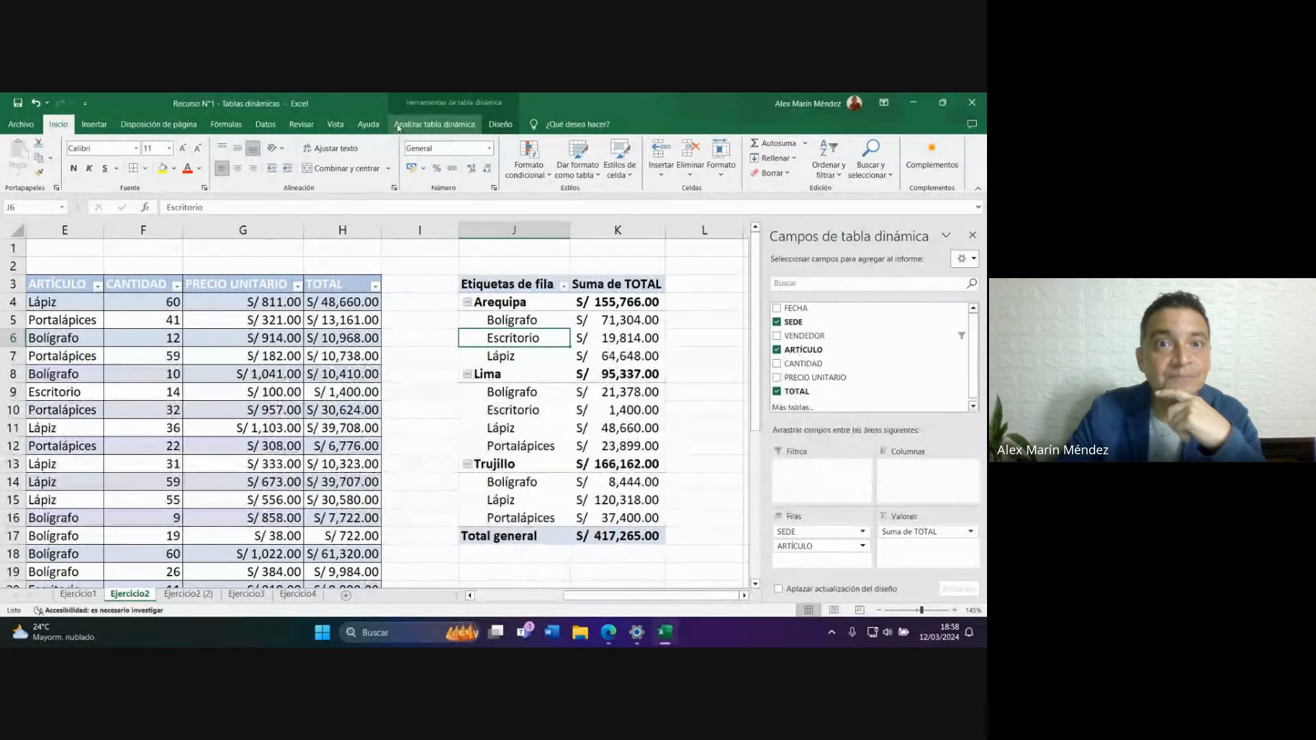
# Show the PivotTable Analyze tools and select cells under Lima in the pivot.
pyautogui.click(439, 128)
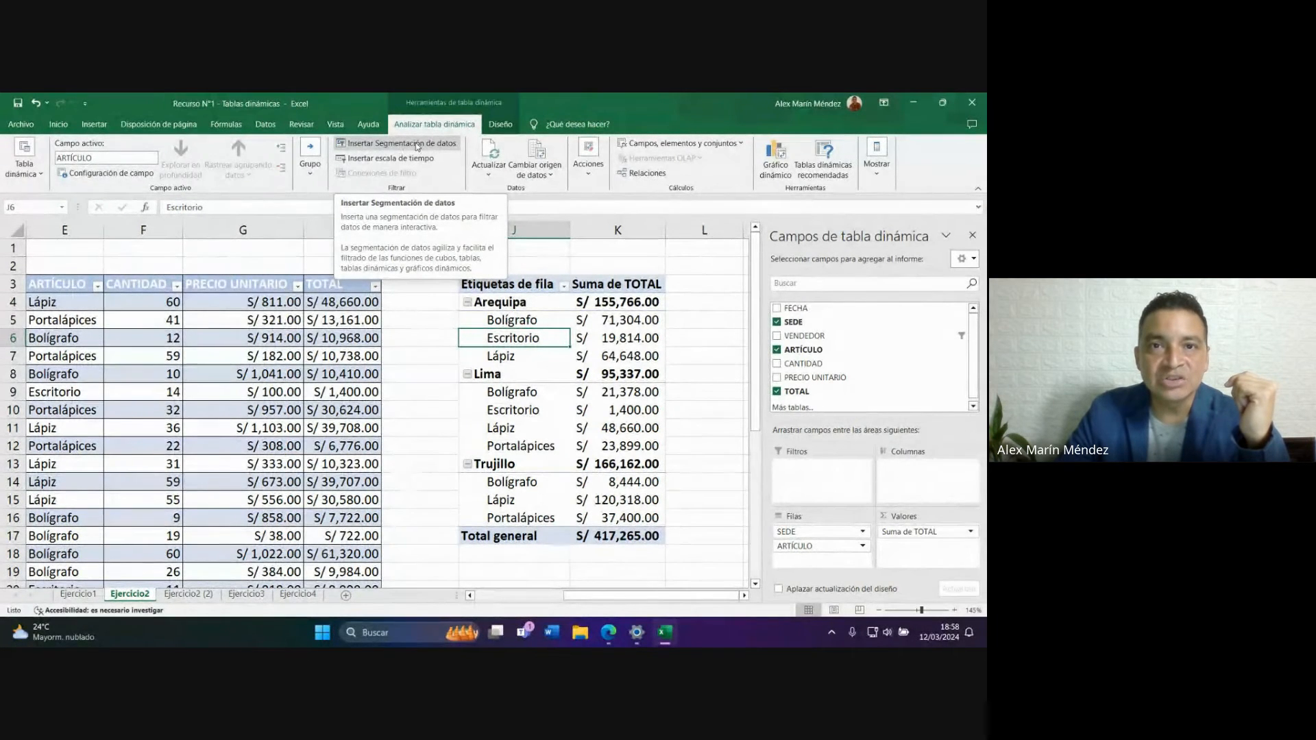
pyautogui.click(617, 374)
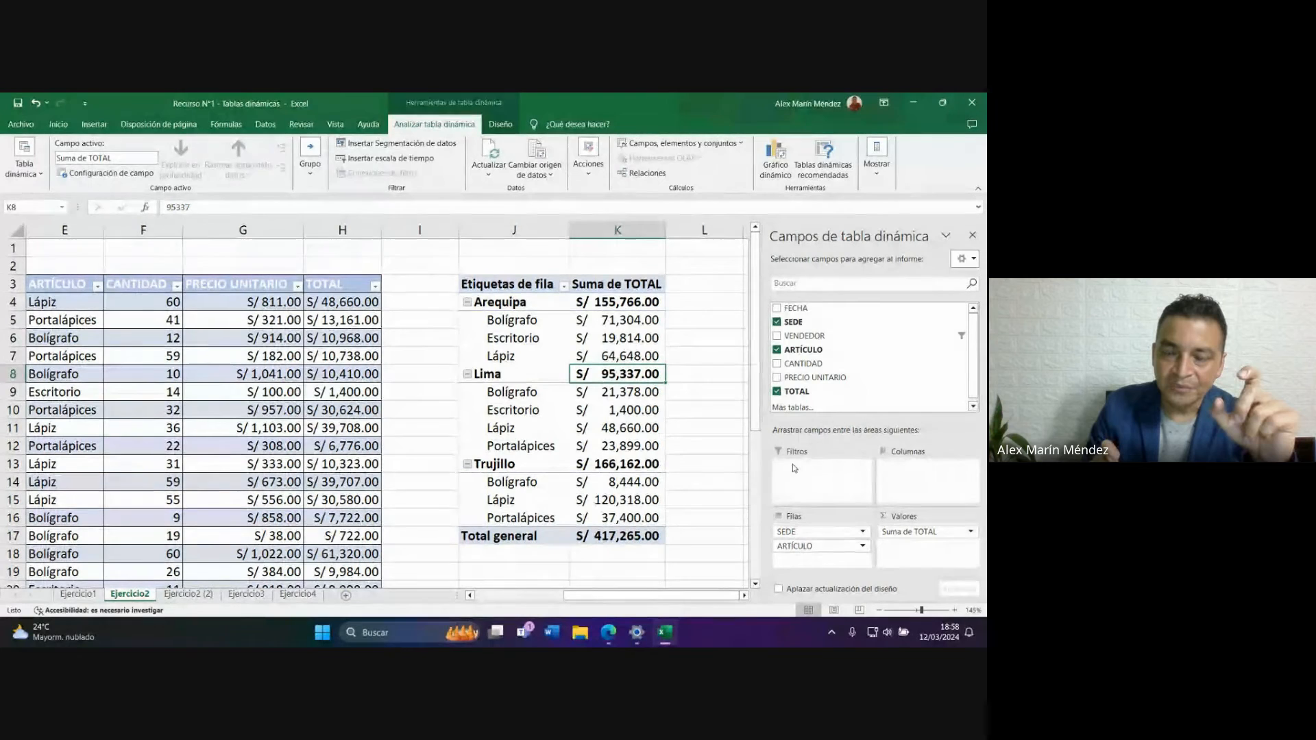
pyautogui.click(544, 382)
pyautogui.click(618, 392)
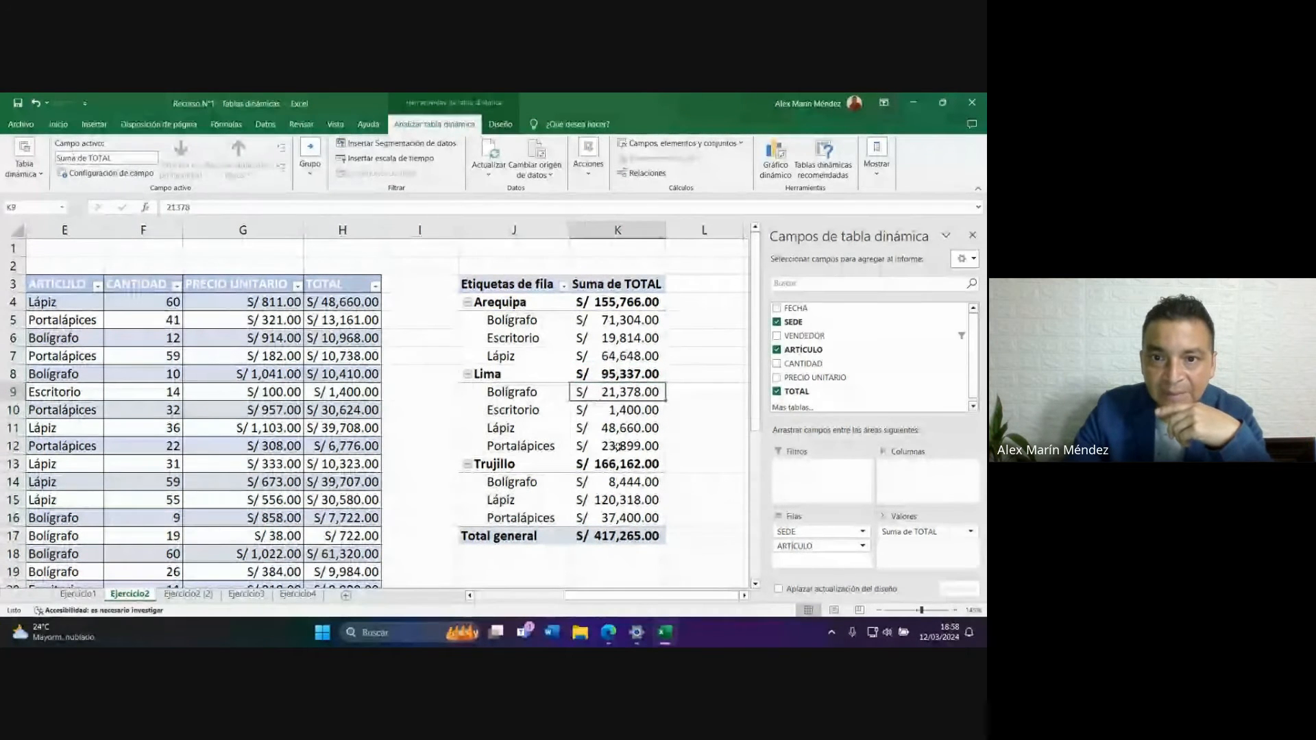
pyautogui.click(618, 447)
pyautogui.click(564, 458)
pyautogui.click(541, 444)
pyautogui.click(532, 431)
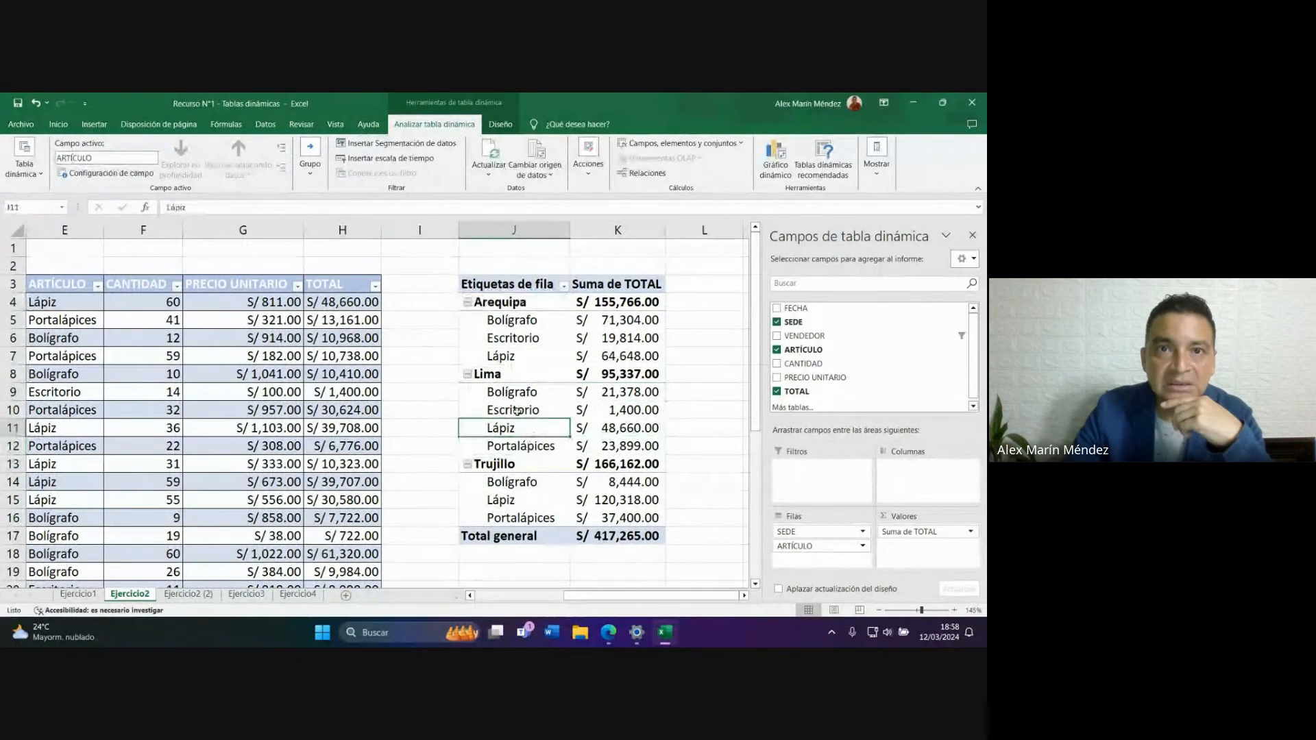
# Insert a VENDEDOR slicer, pick Carlos, and move the slicer up beside the pivot.
pyautogui.click(407, 146)
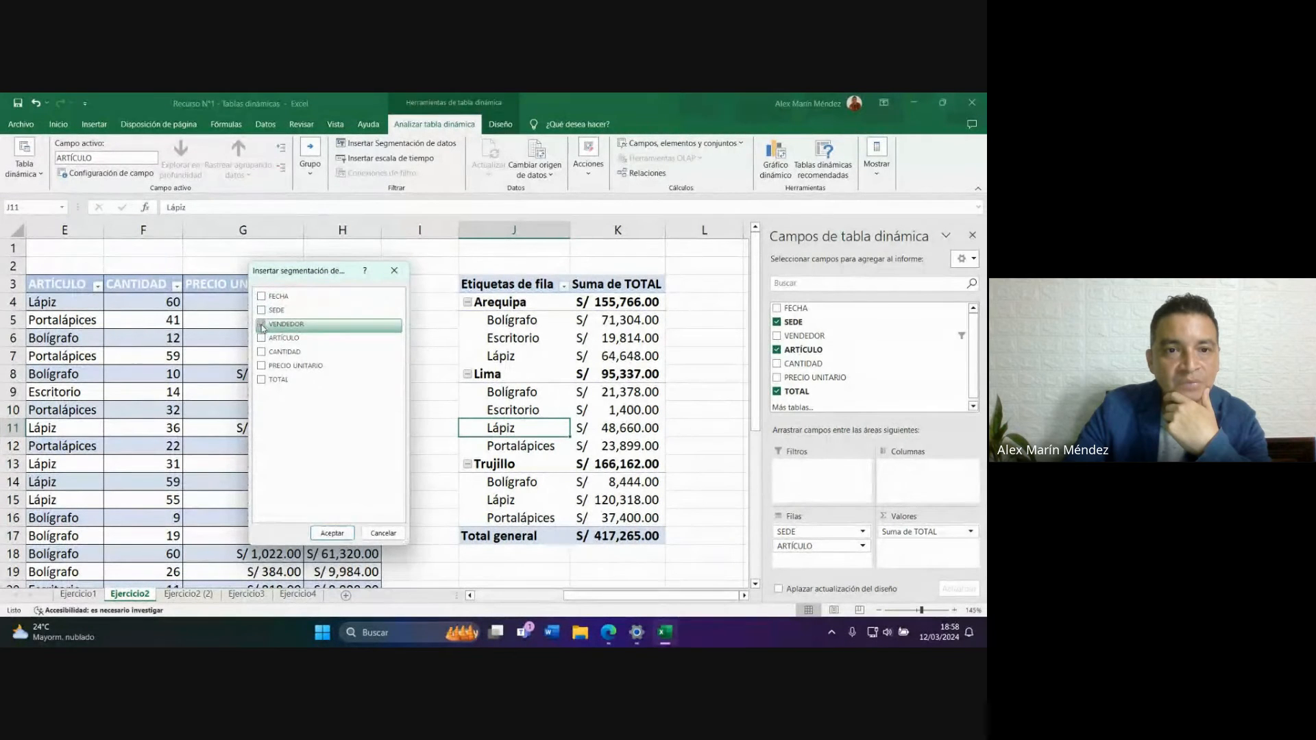
pyautogui.click(262, 324)
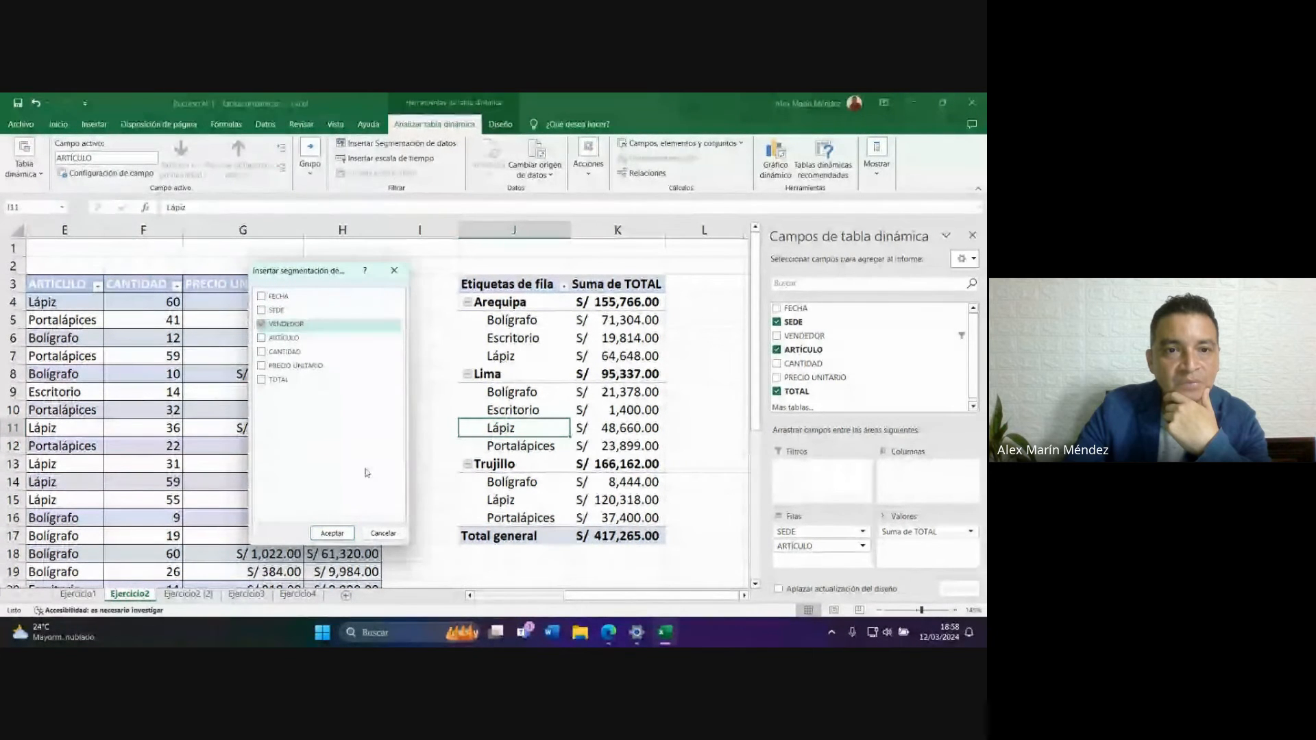
pyautogui.click(332, 533)
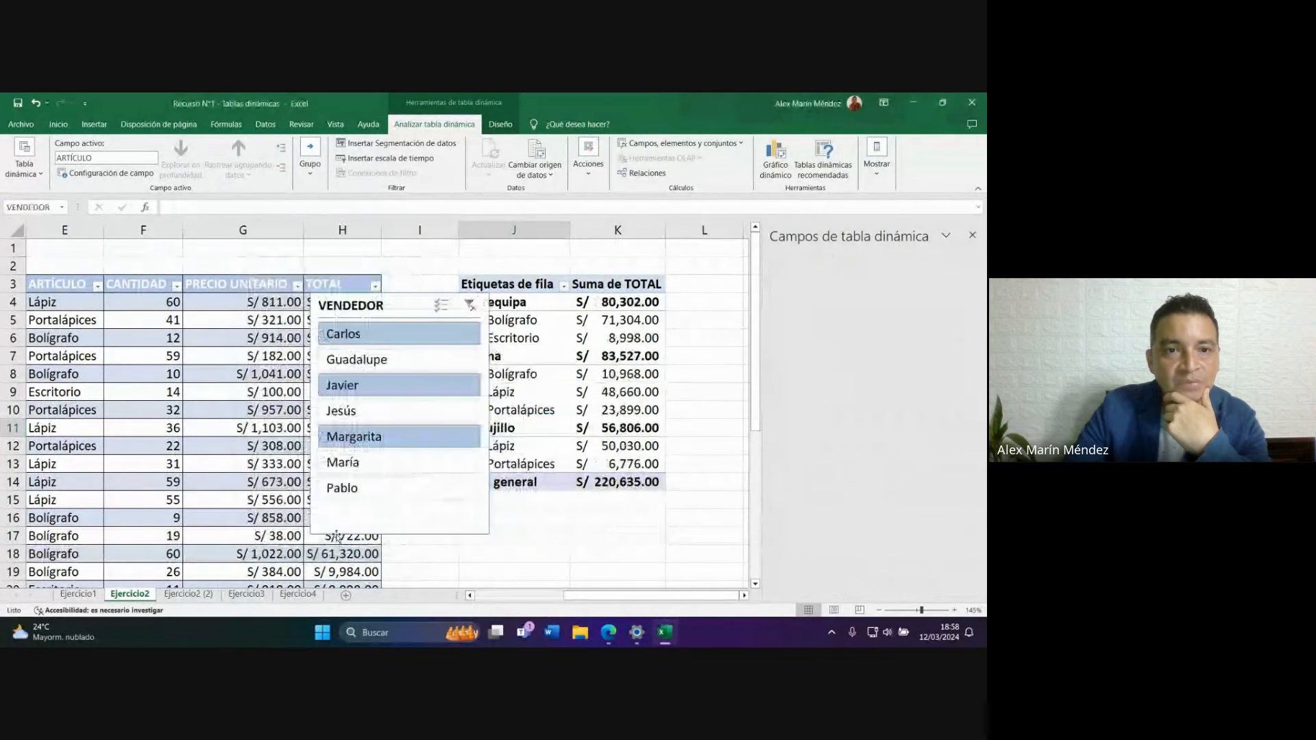
pyautogui.keyDown('ctrl'); pyautogui.click(421, 338); pyautogui.keyUp('ctrl')
pyautogui.moveTo(410, 299); pyautogui.dragTo(353, 269)
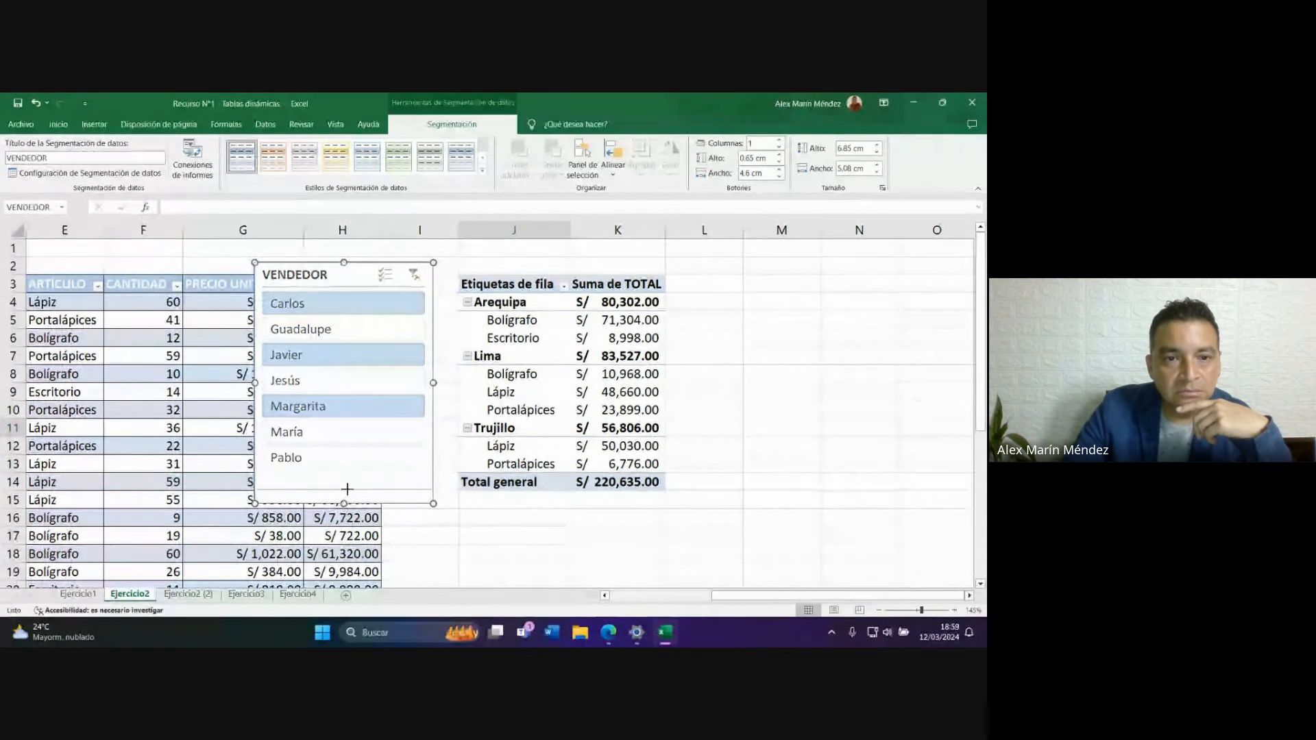
# Filter the pivot by vendors María, Javier, Carlos and Margarita in turn using the VENDEDOR slicer.
pyautogui.moveTo(348, 481); pyautogui.dragTo(346, 483)
pyautogui.click(308, 432)
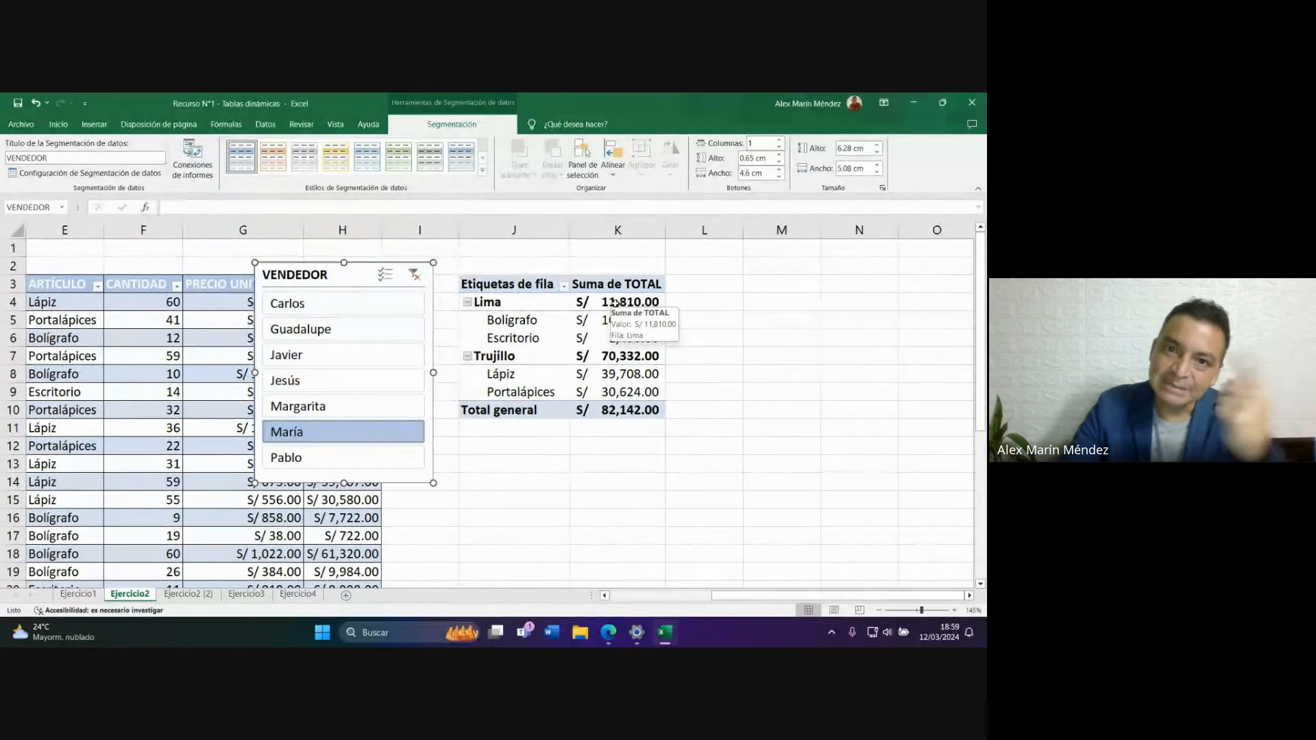
pyautogui.click(288, 355)
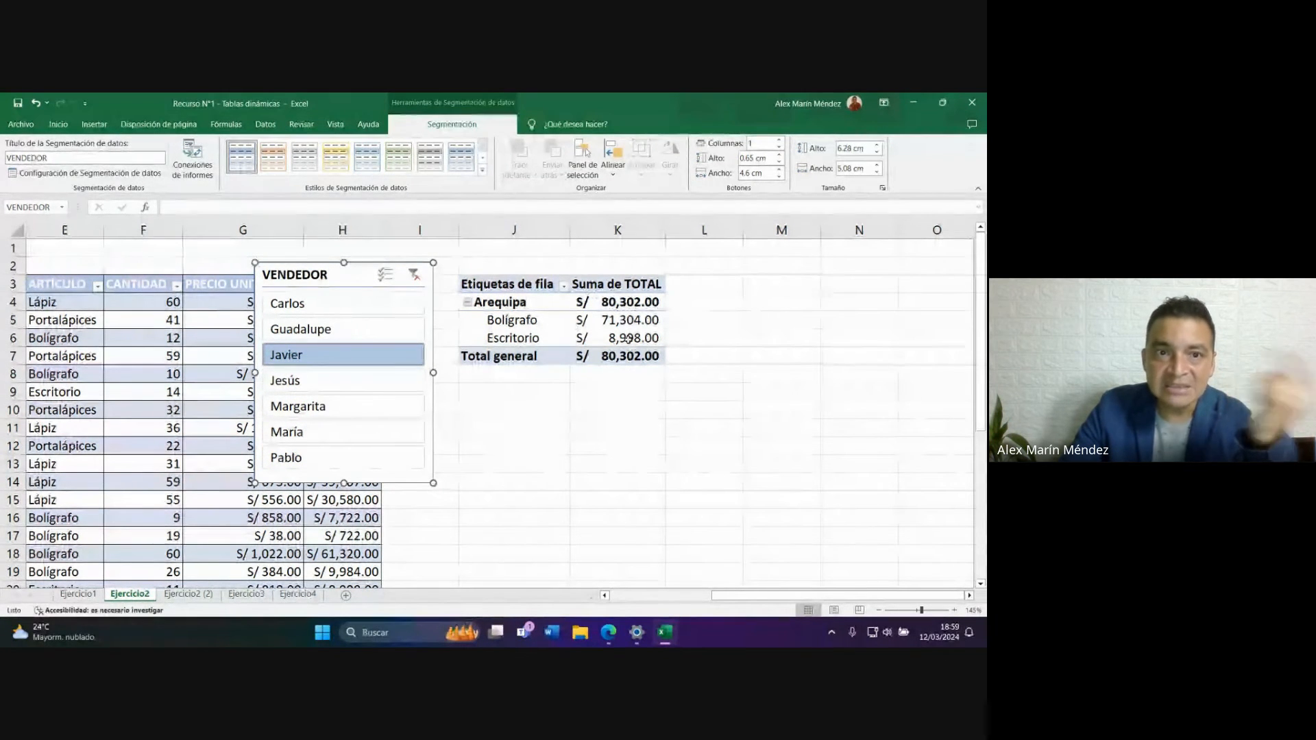
pyautogui.click(288, 304)
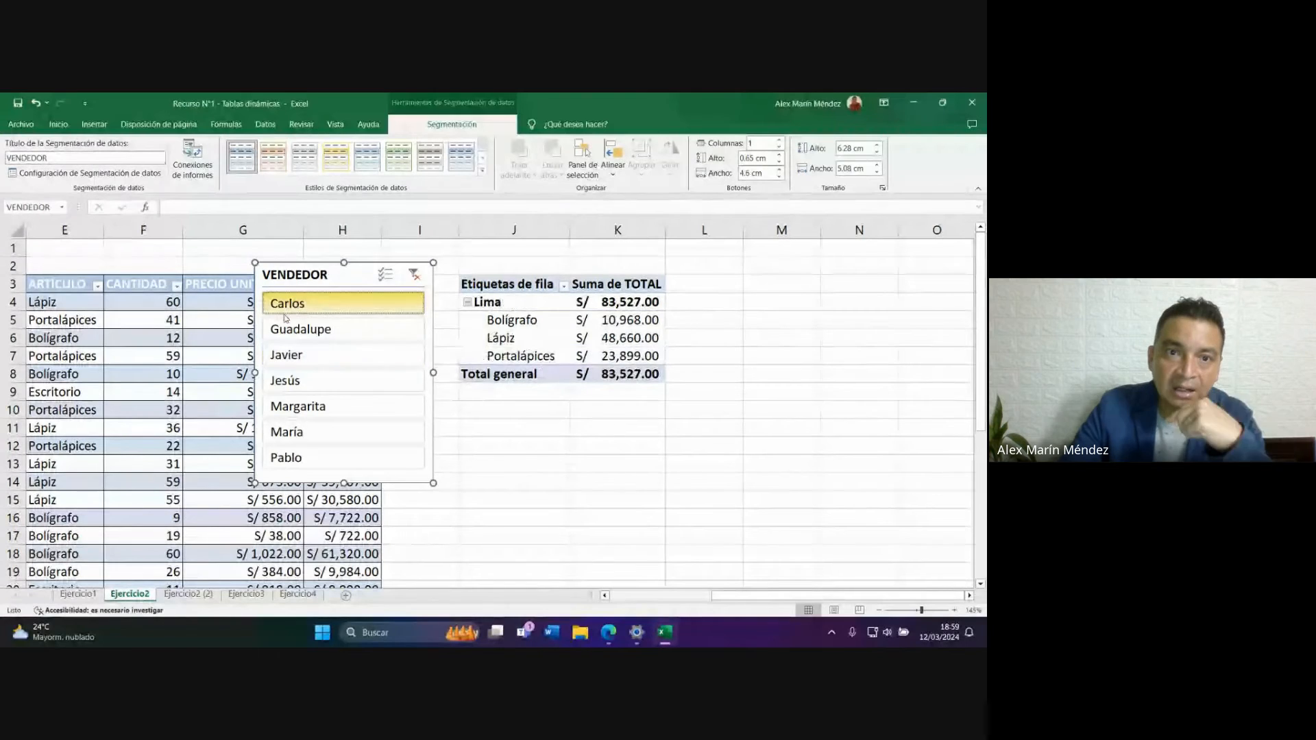
pyautogui.click(339, 406)
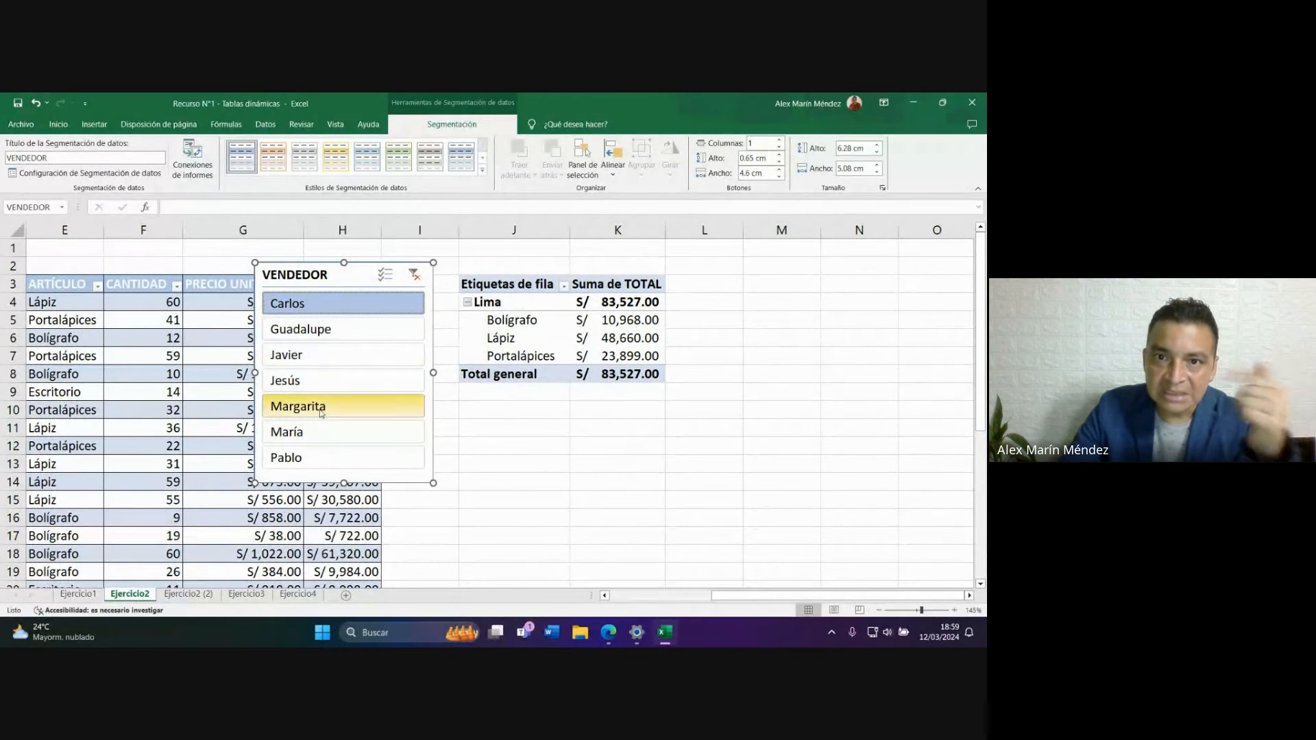
pyautogui.click(322, 355)
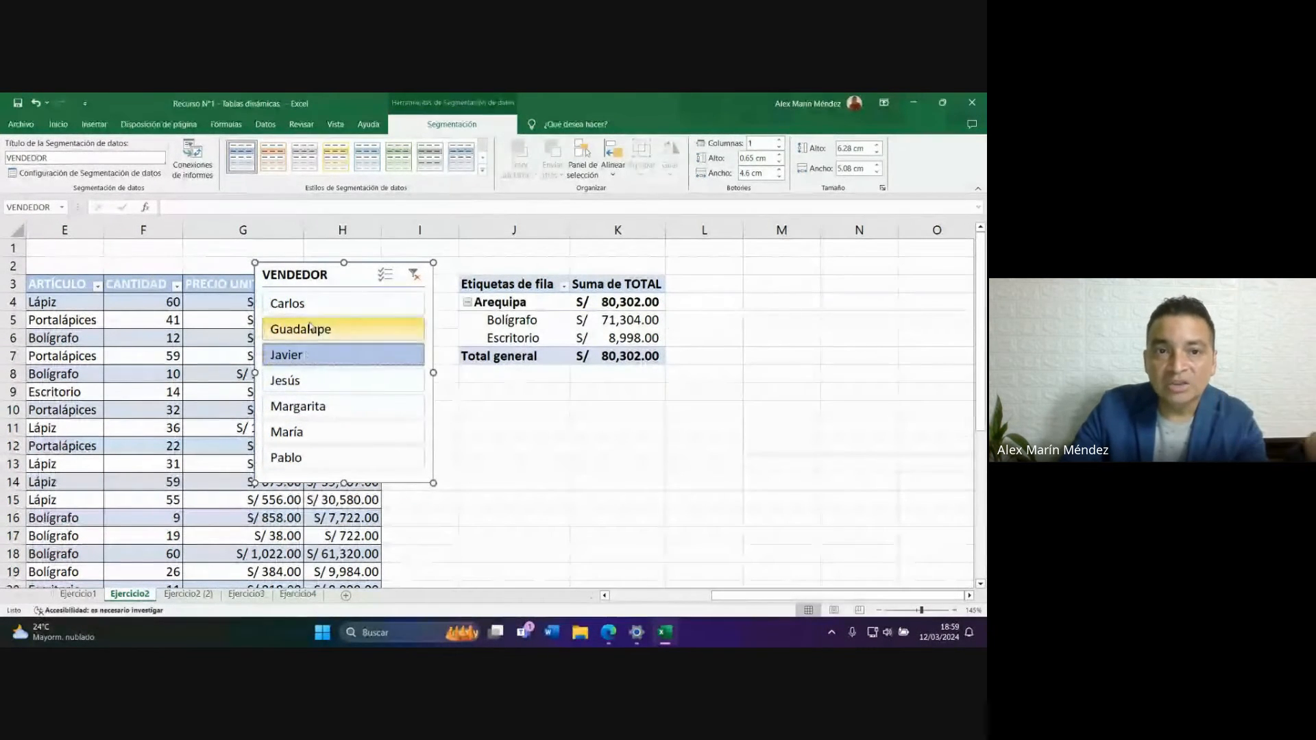
# Clear the vendor filter to show all sellers (417,265.00), then shift the VENDEDOR slicer lower and shorten it.
pyautogui.click(414, 277)
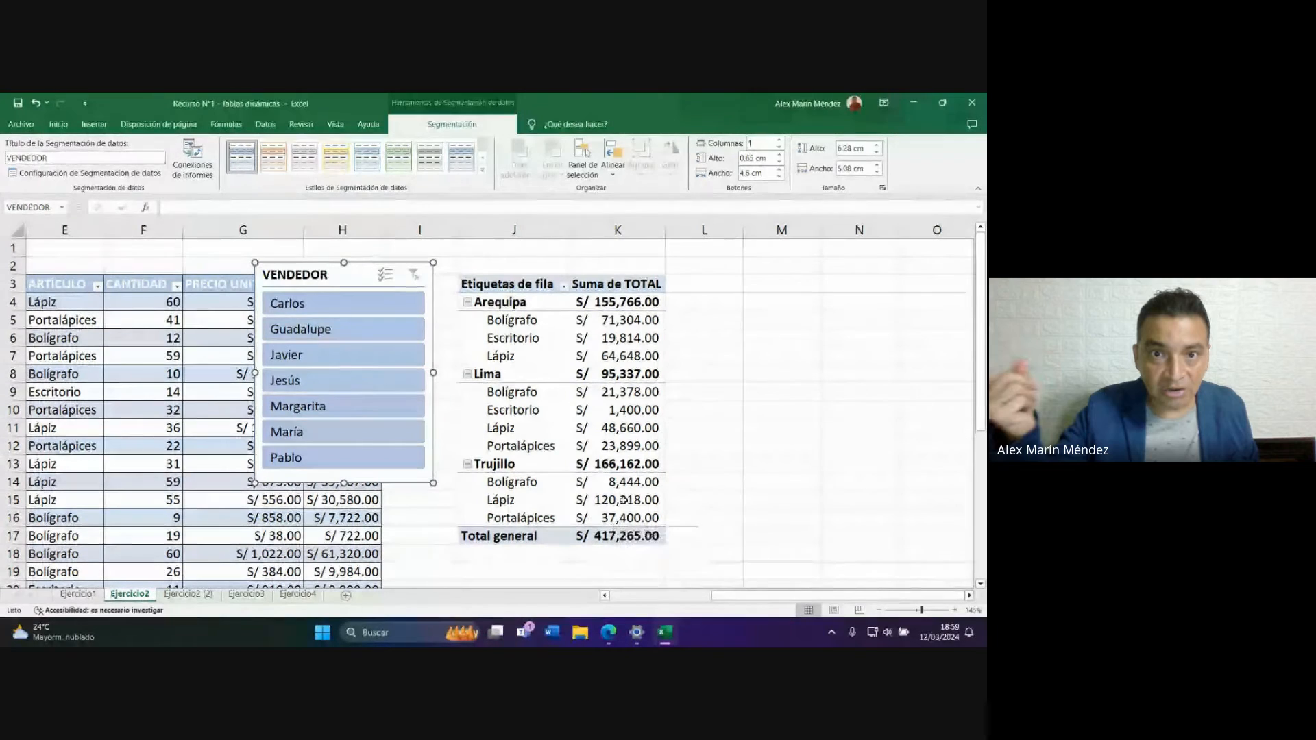
pyautogui.moveTo(360, 281)
pyautogui.mouseDown()
pyautogui.moveTo(364, 302)
pyautogui.moveTo(381, 273)
pyautogui.moveTo(342, 284)
pyautogui.moveTo(799, 267)
pyautogui.moveTo(772, 282)
pyautogui.moveTo(390, 311)
pyautogui.moveTo(360, 279)
pyautogui.mouseUp()
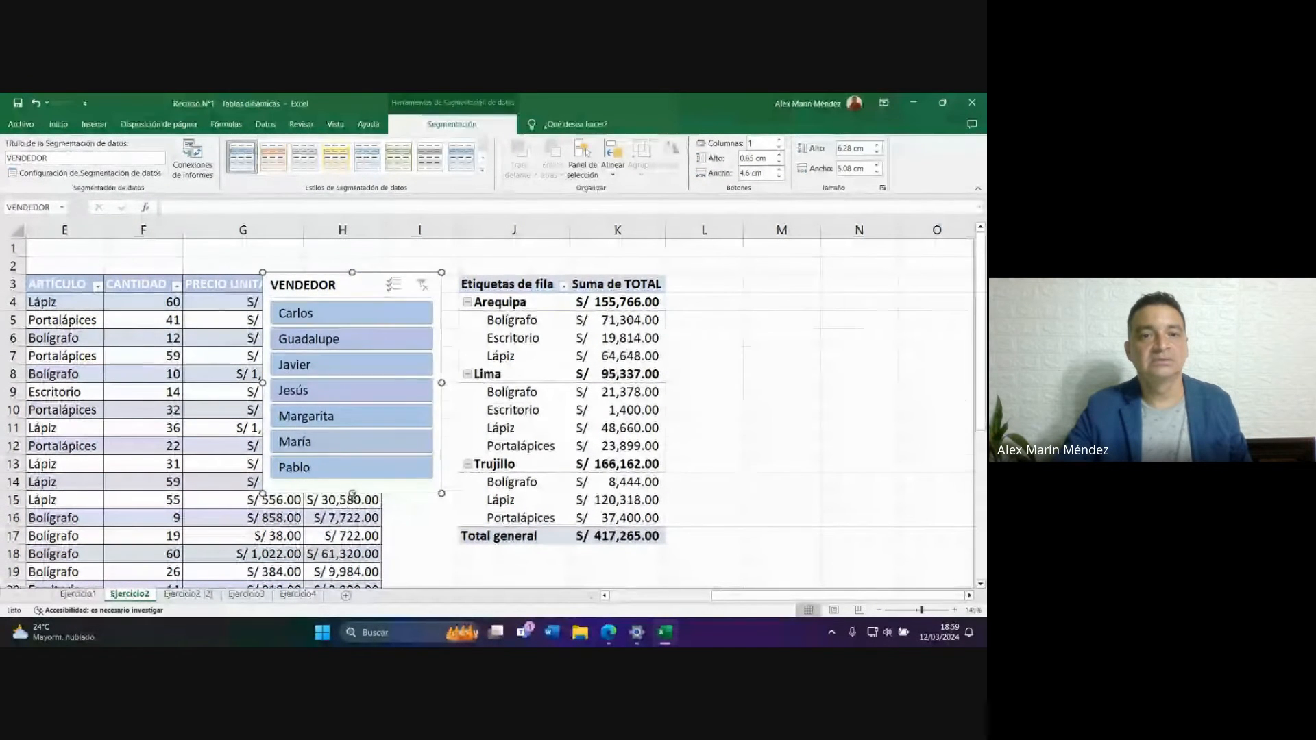
pyautogui.moveTo(352, 494); pyautogui.dragTo(352, 489)
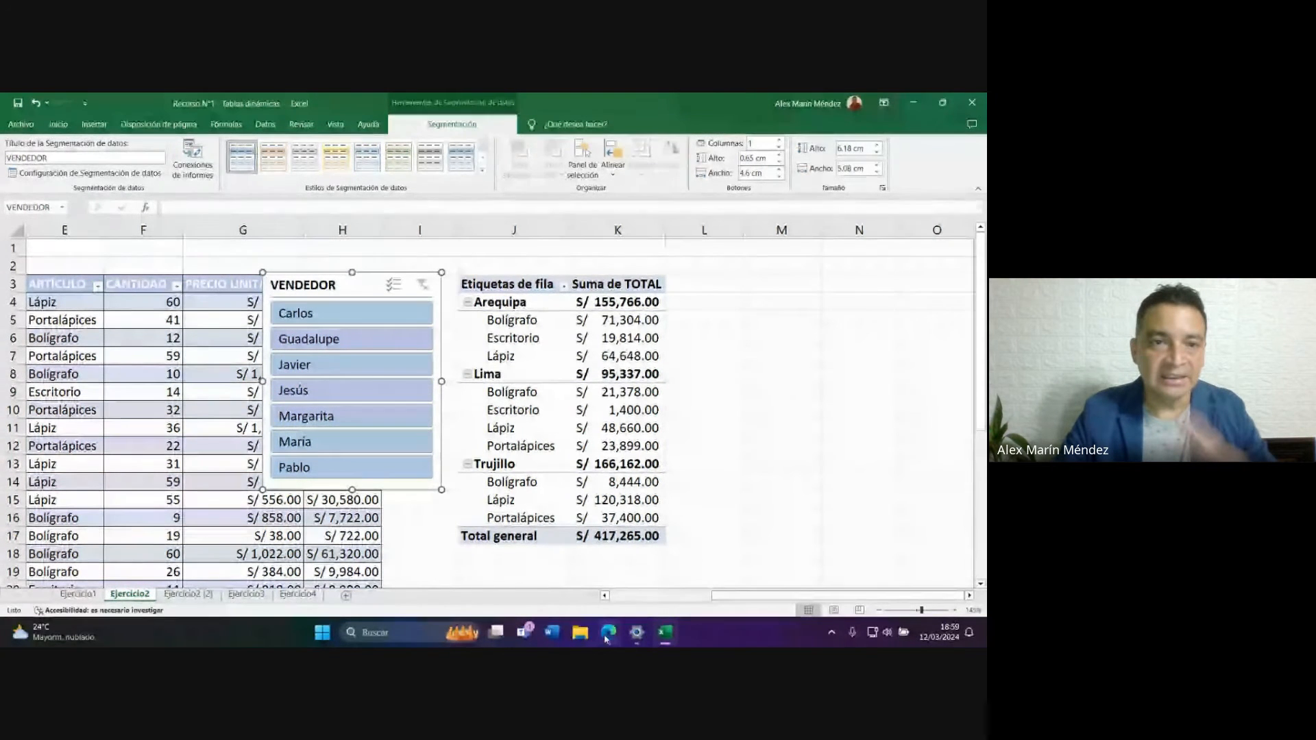
pyautogui.moveTo(606, 639)
pyautogui.click(753, 532)
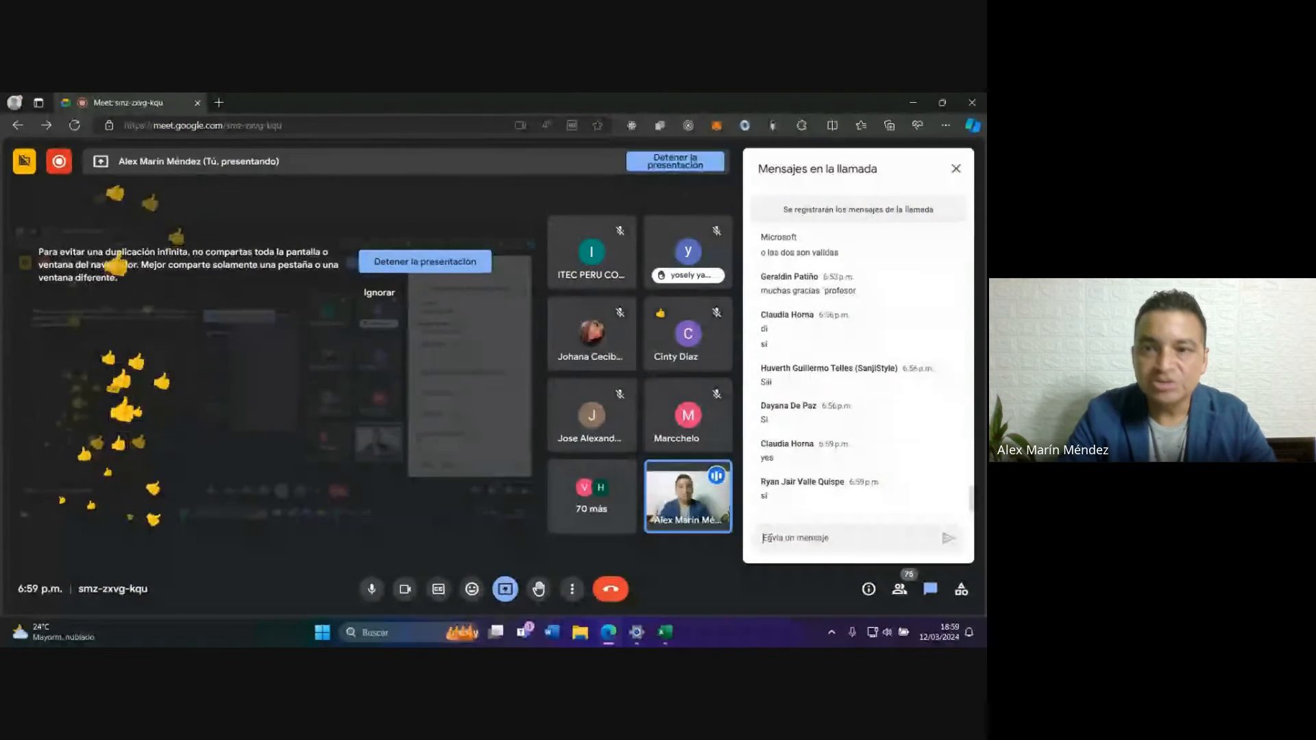
pyautogui.moveTo(665, 632)
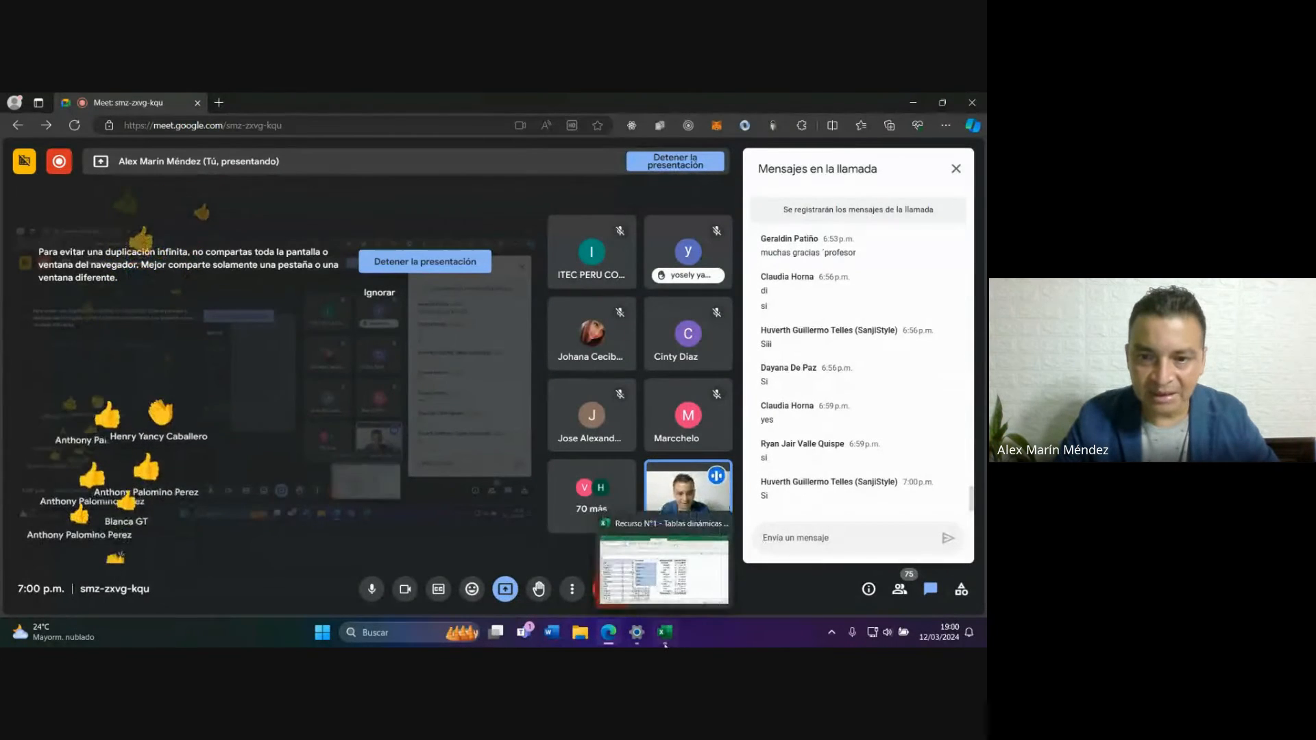
pyautogui.click(628, 528)
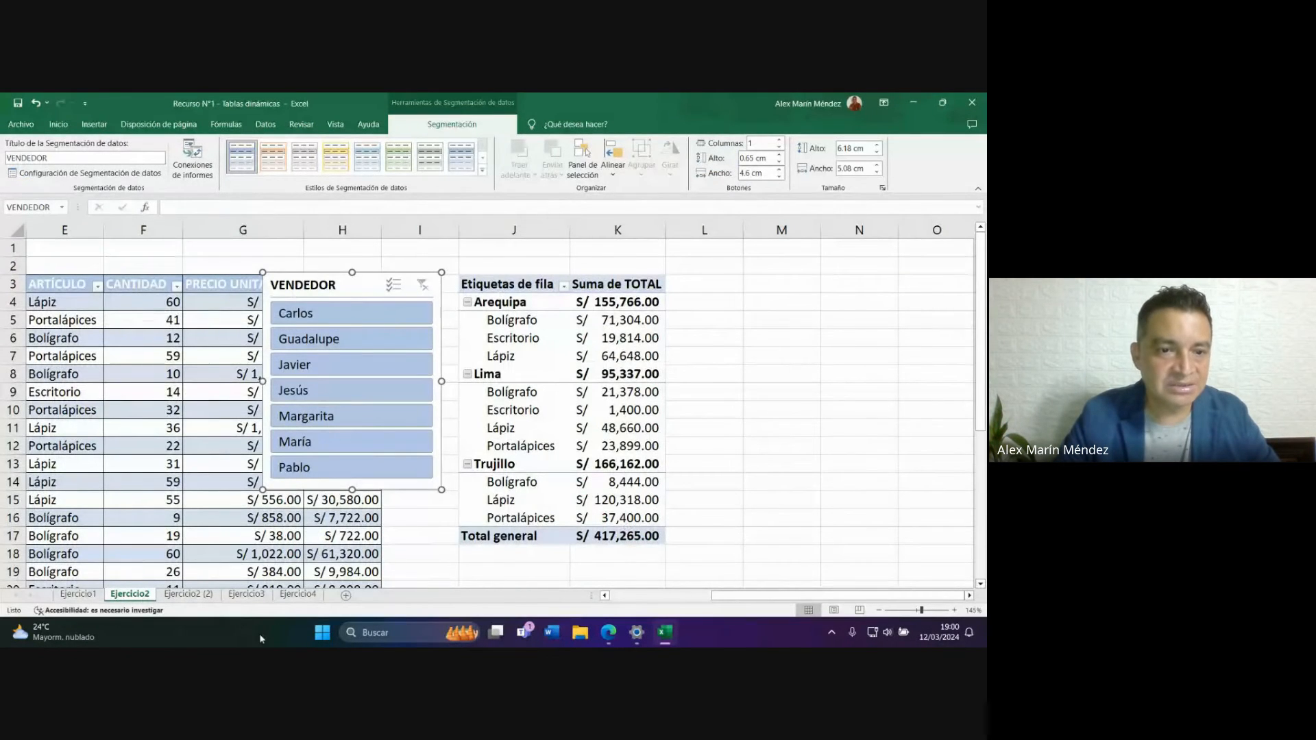
# Switch to Ejercicio3 and put the active cell inside the A4:F24 account data.
pyautogui.click(248, 595)
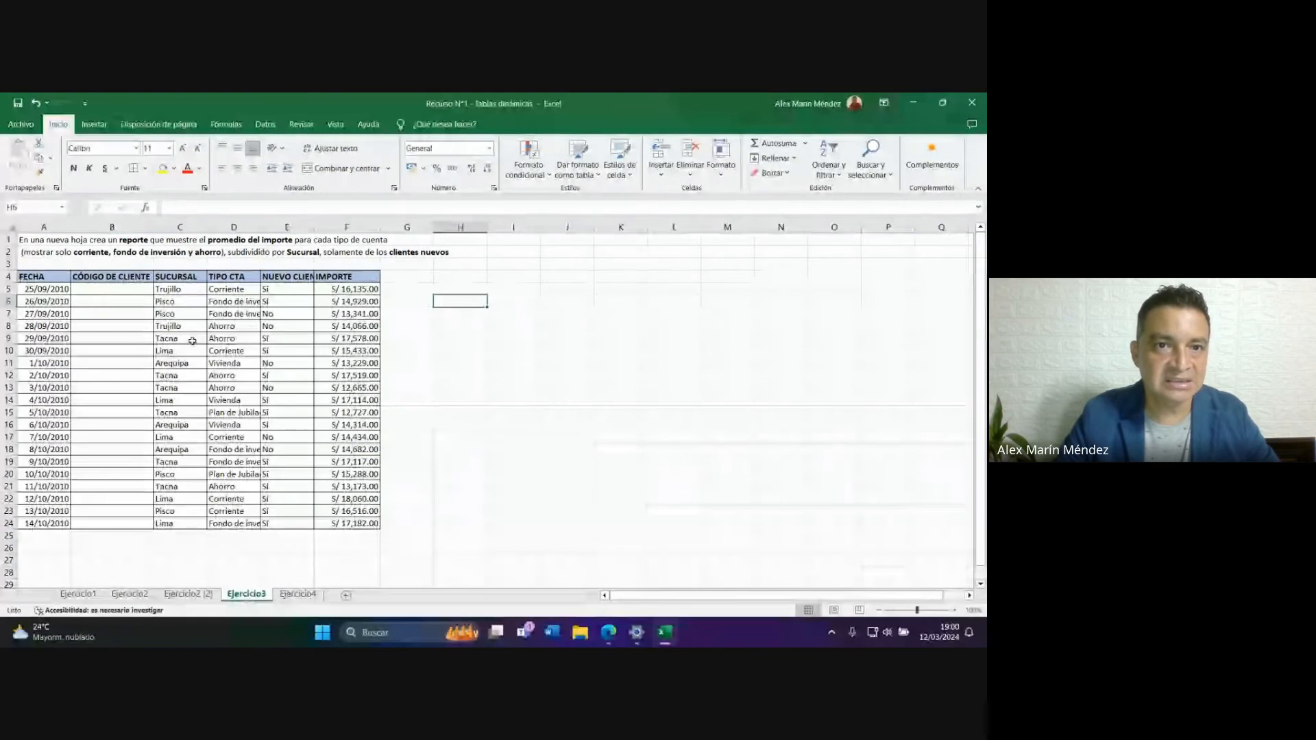
pyautogui.click(285, 314)
pyautogui.click(110, 326)
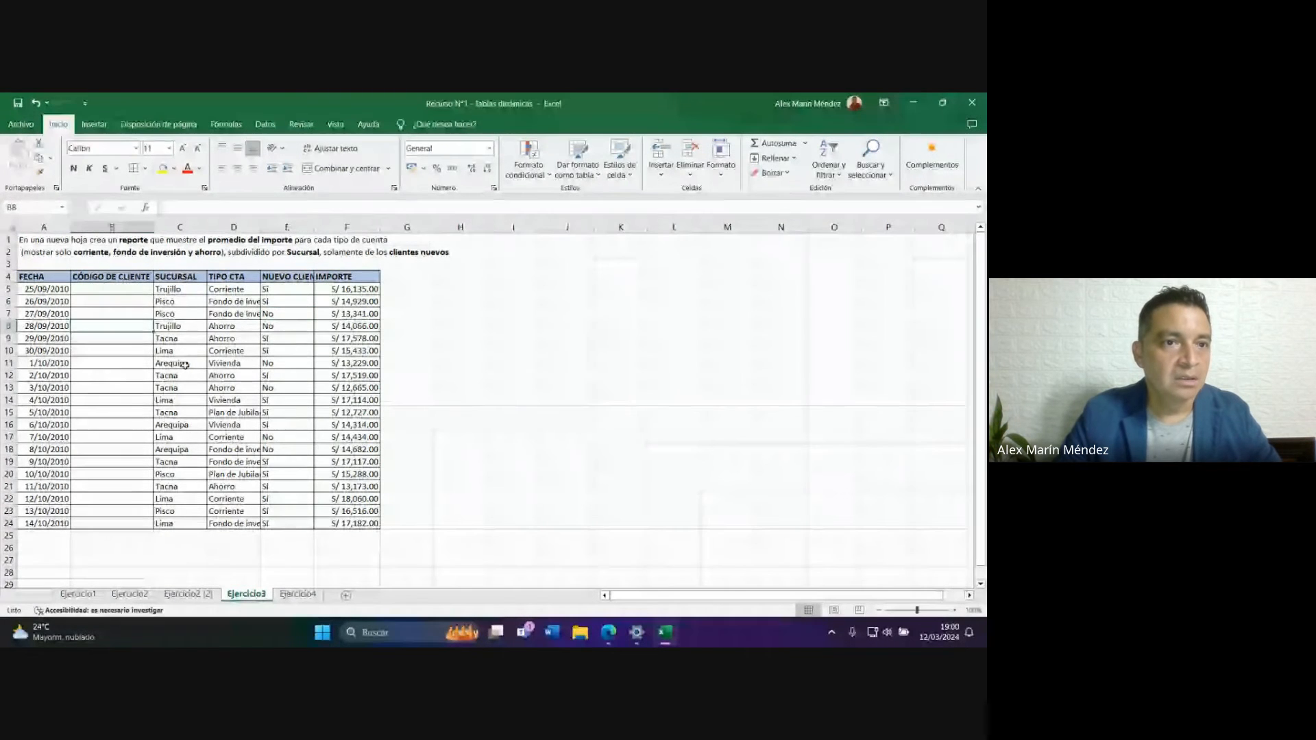
pyautogui.moveTo(45, 290); pyautogui.dragTo(321, 521)
pyautogui.click(231, 425)
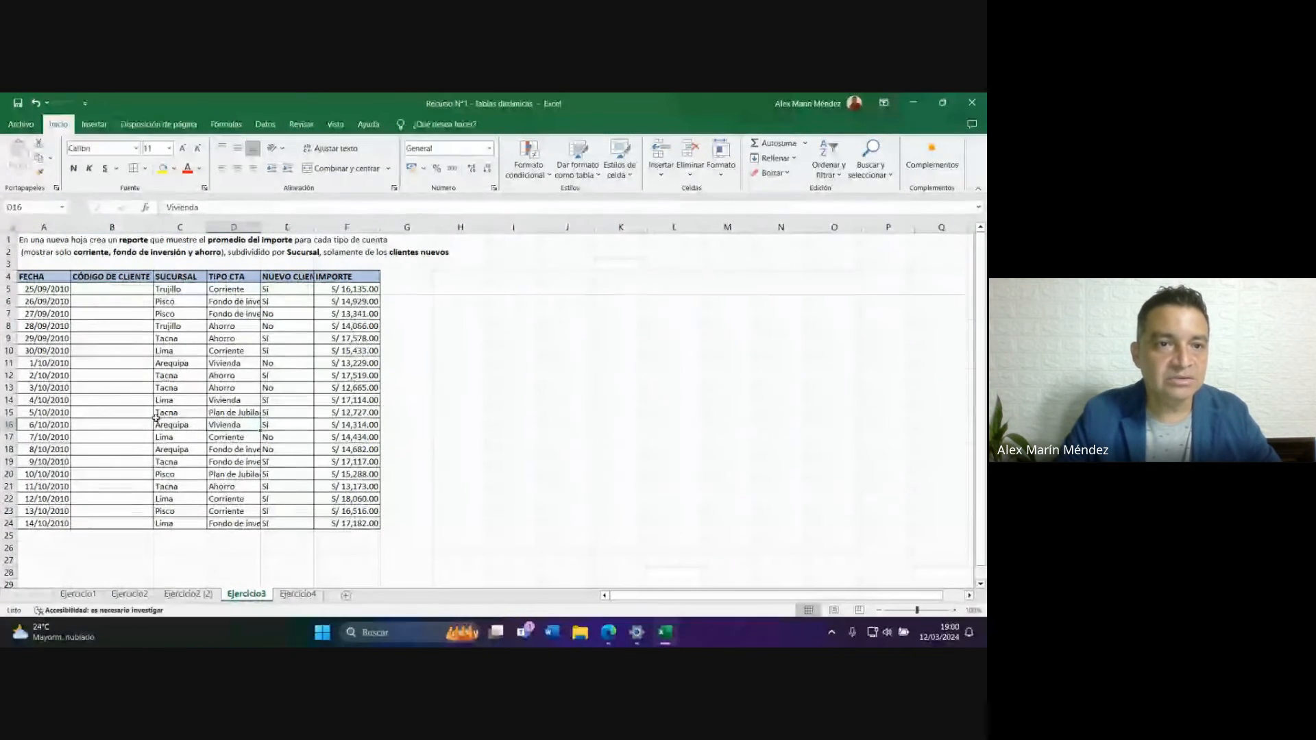
pyautogui.click(163, 341)
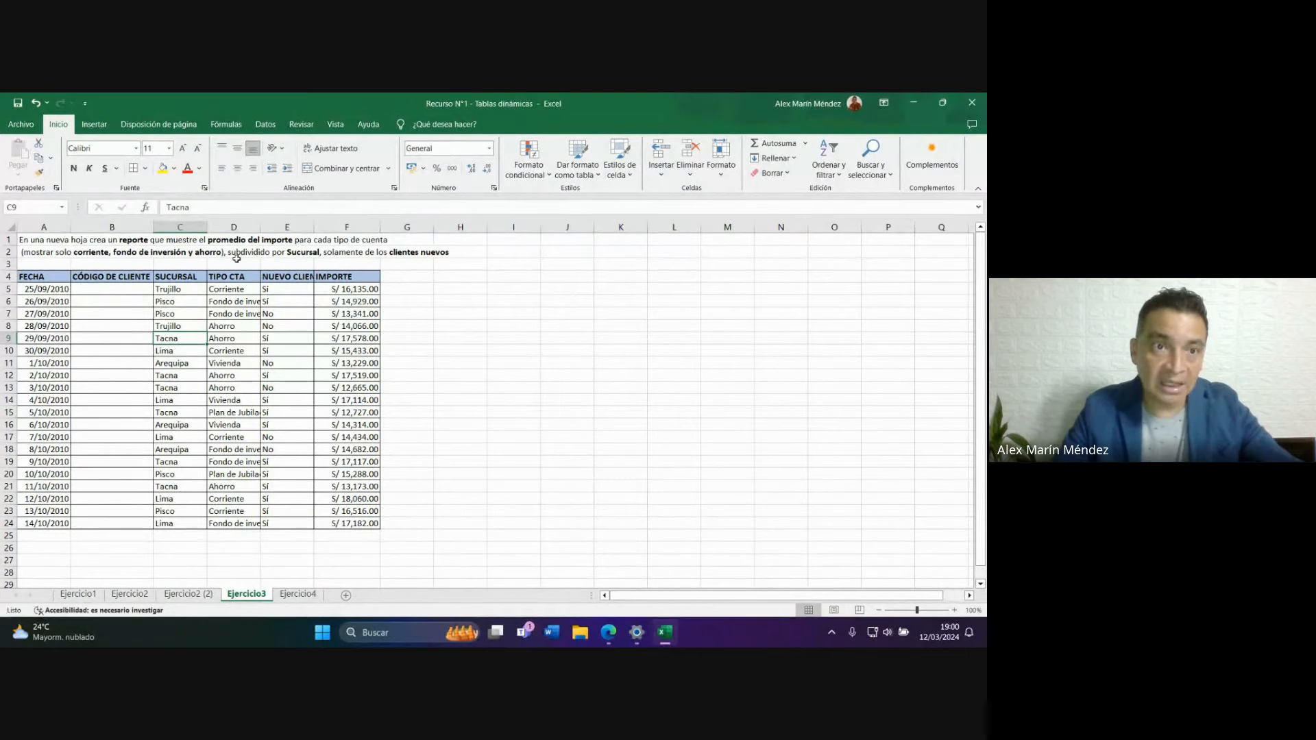
pyautogui.click(120, 351)
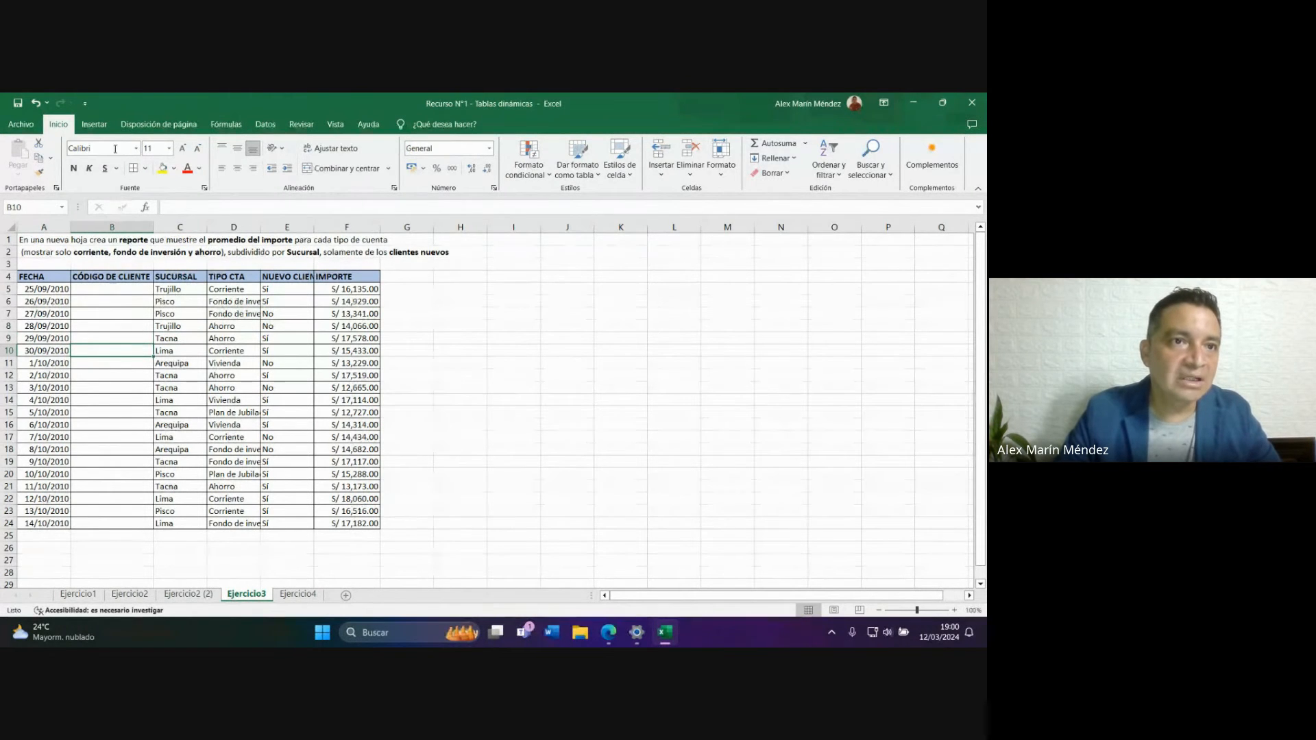
# Convert A4:F24 into a table with headers, named Tabla4.
pyautogui.click(94, 124)
pyautogui.click(126, 160)
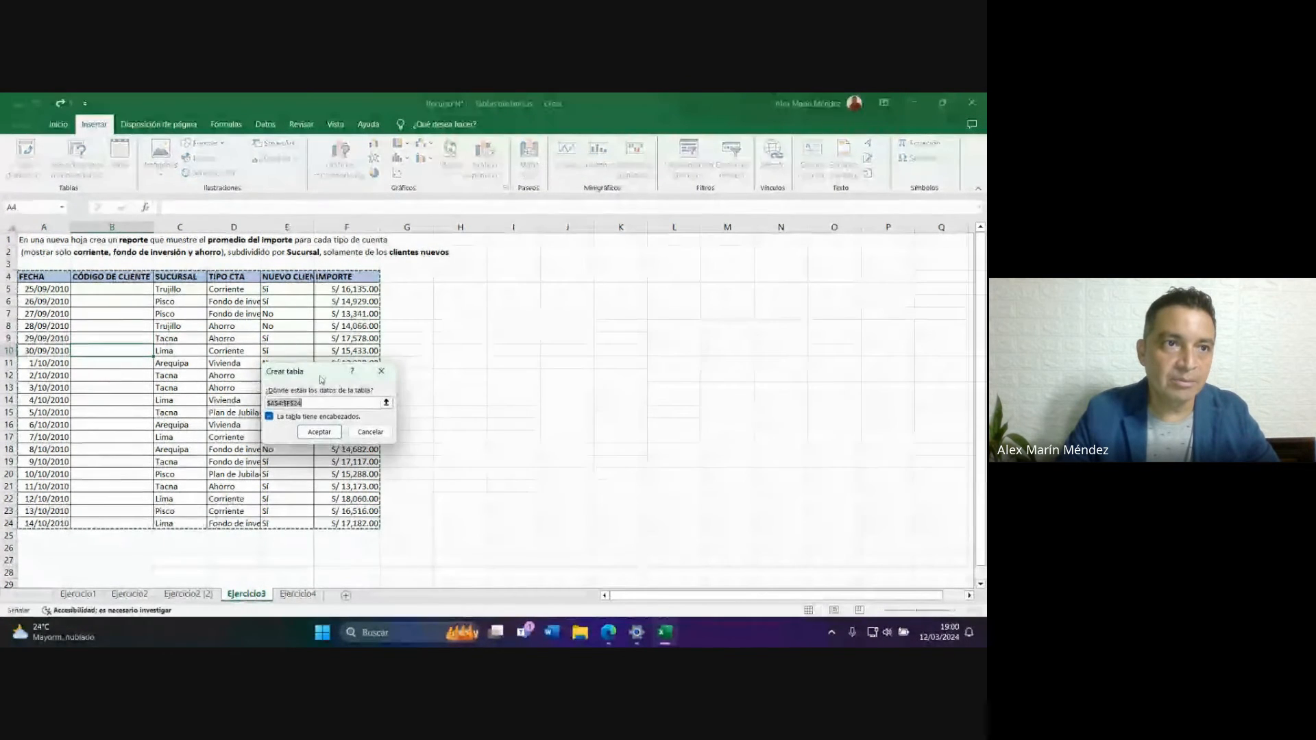
pyautogui.click(318, 430)
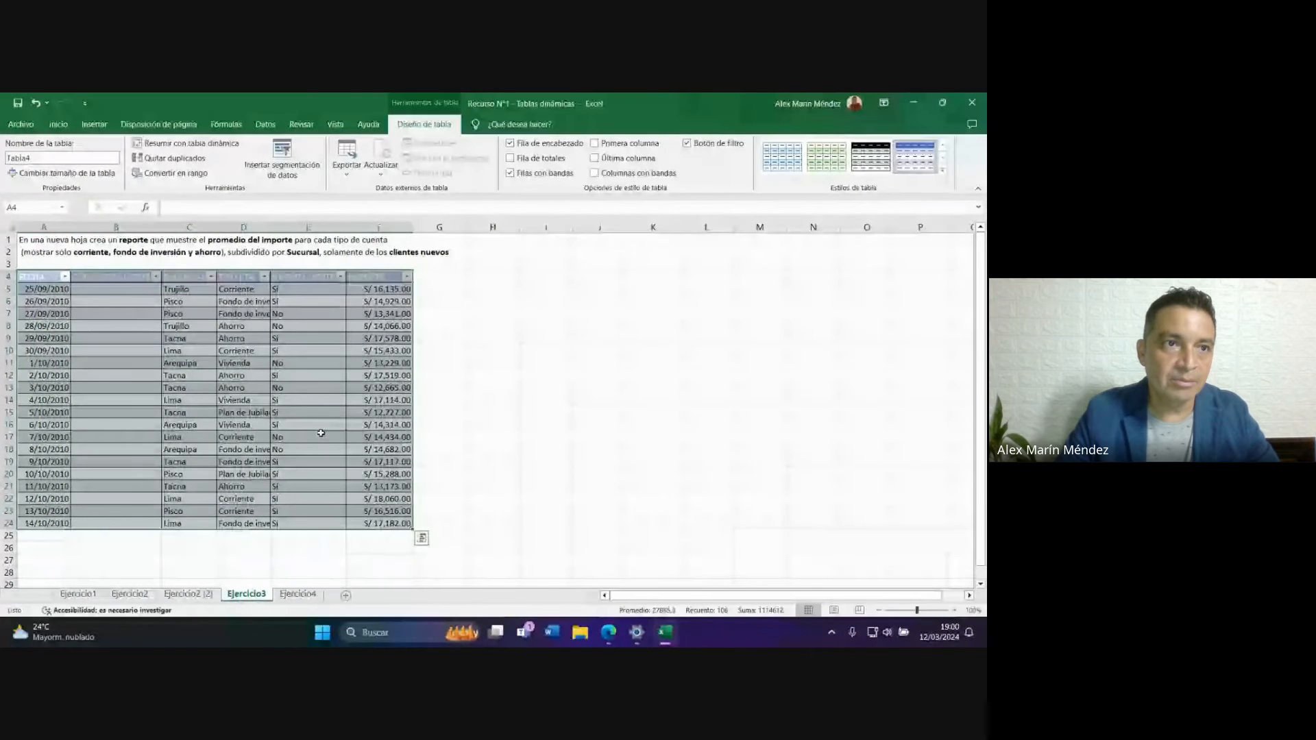
pyautogui.click(324, 387)
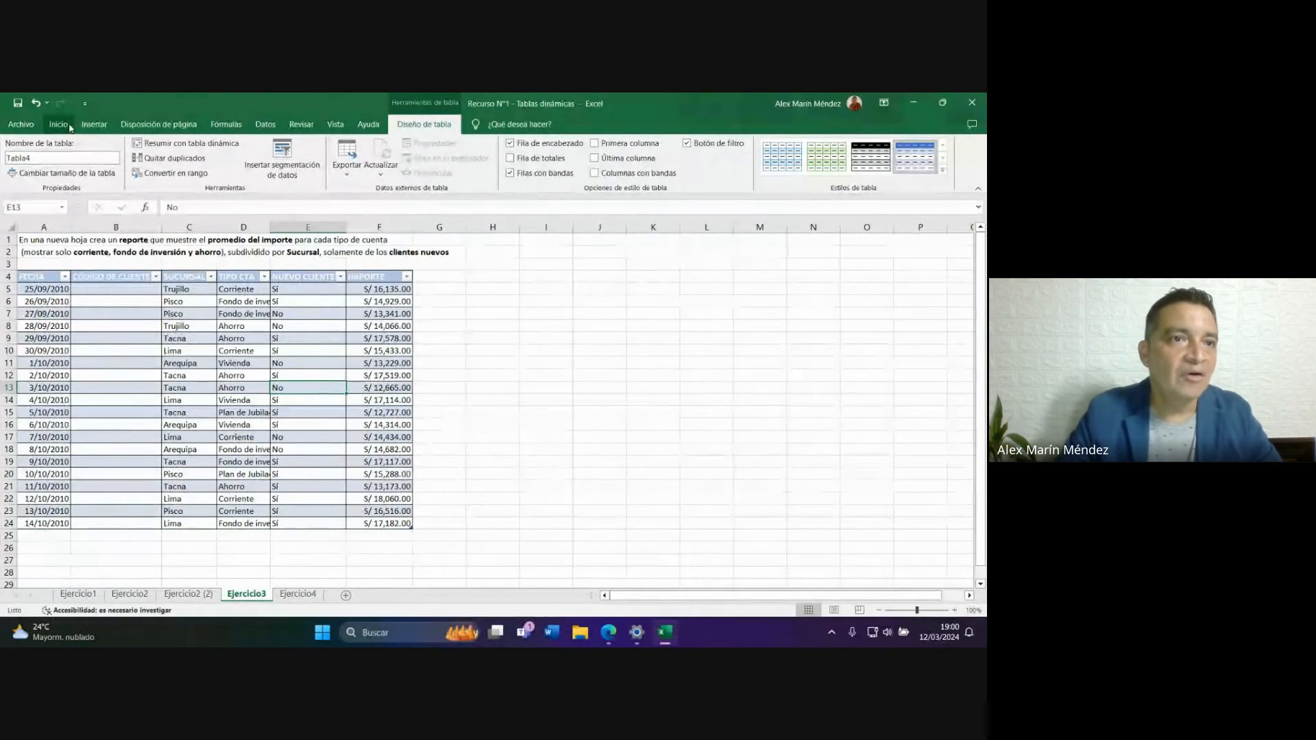
pyautogui.click(94, 124)
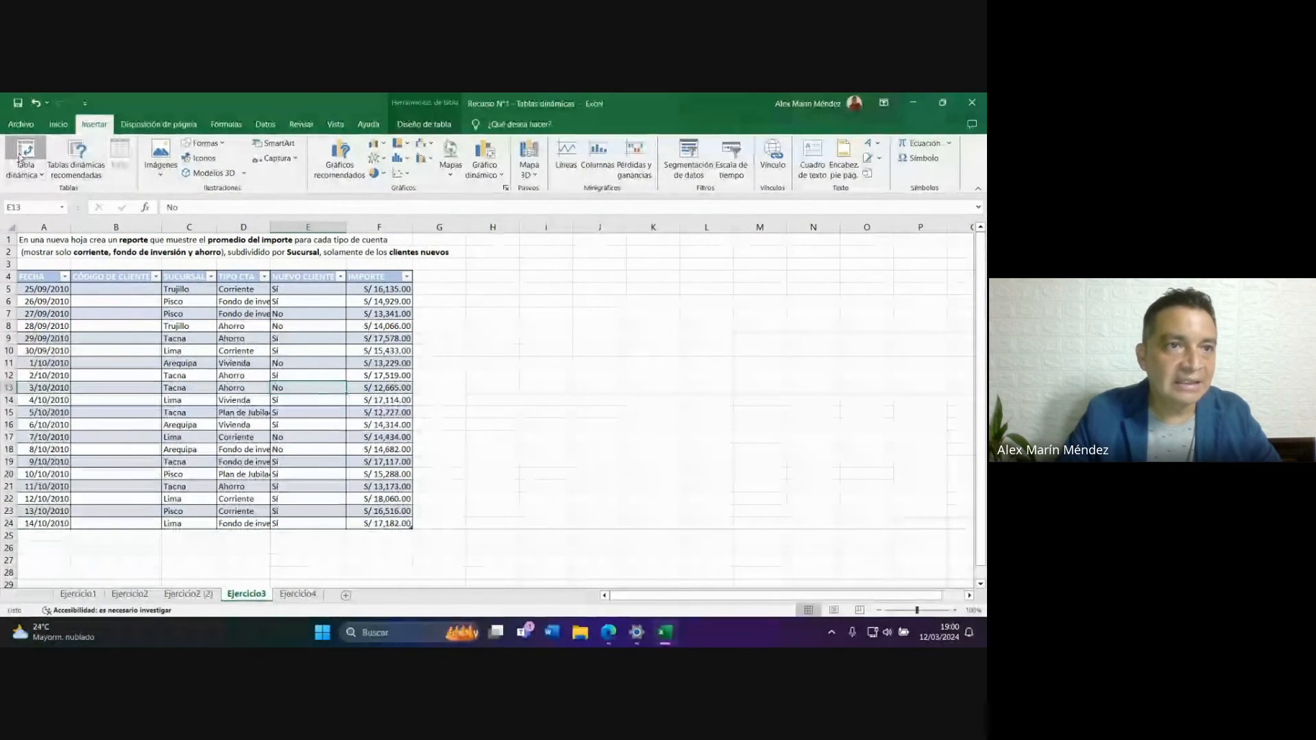
# Insert a pivot table from Tabla4 on the existing worksheet at cell H4.
pyautogui.click(23, 153)
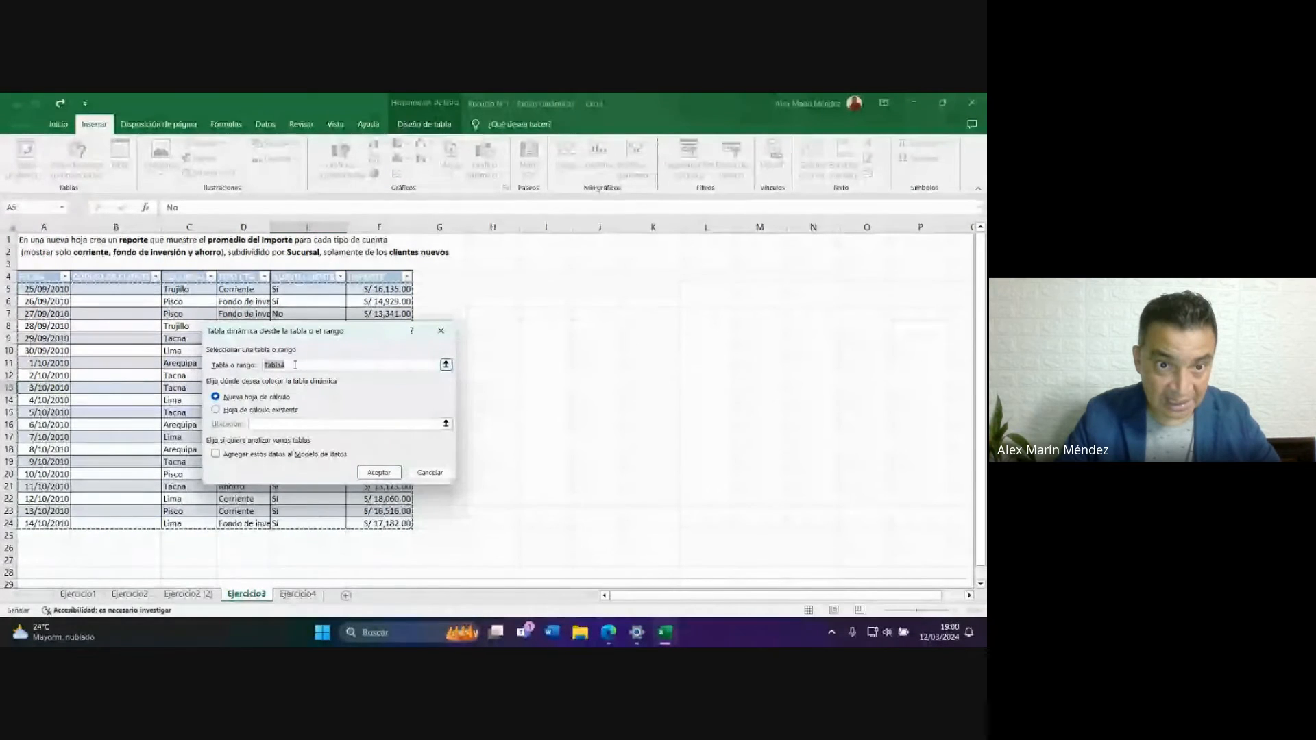
pyautogui.click(257, 410)
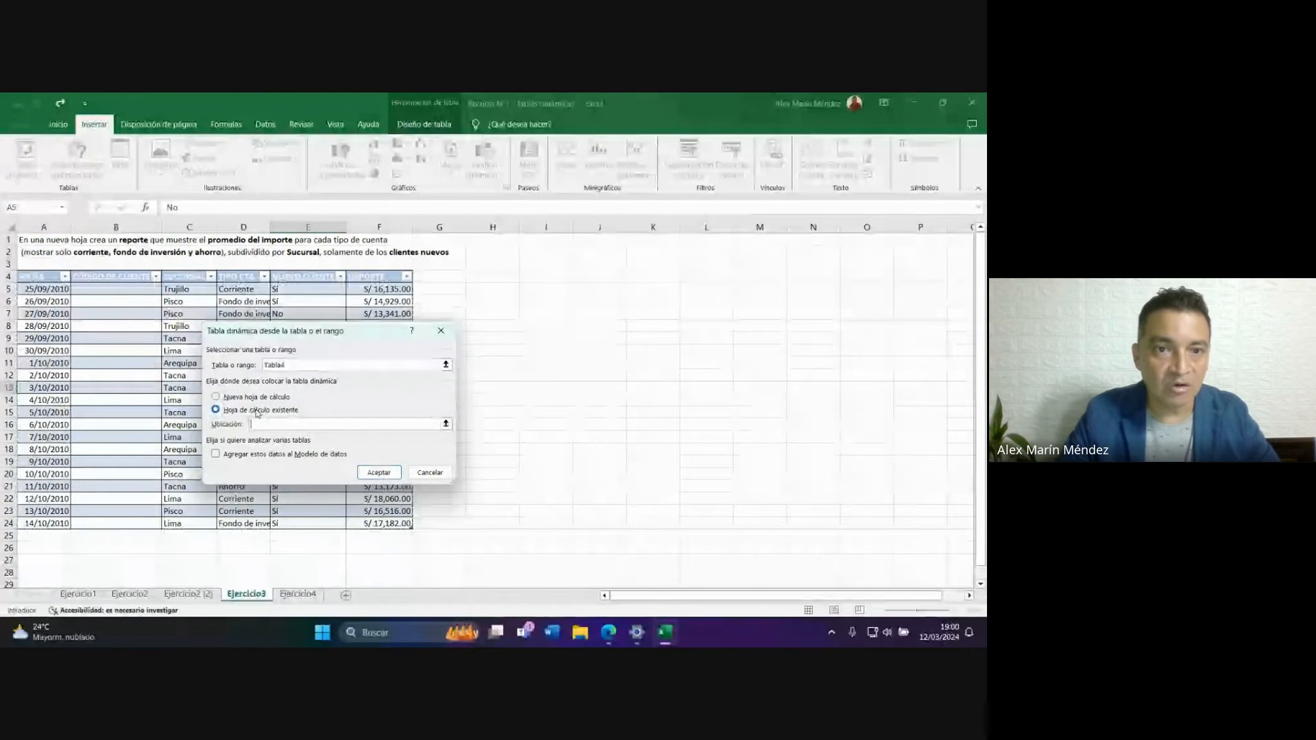
pyautogui.click(492, 277)
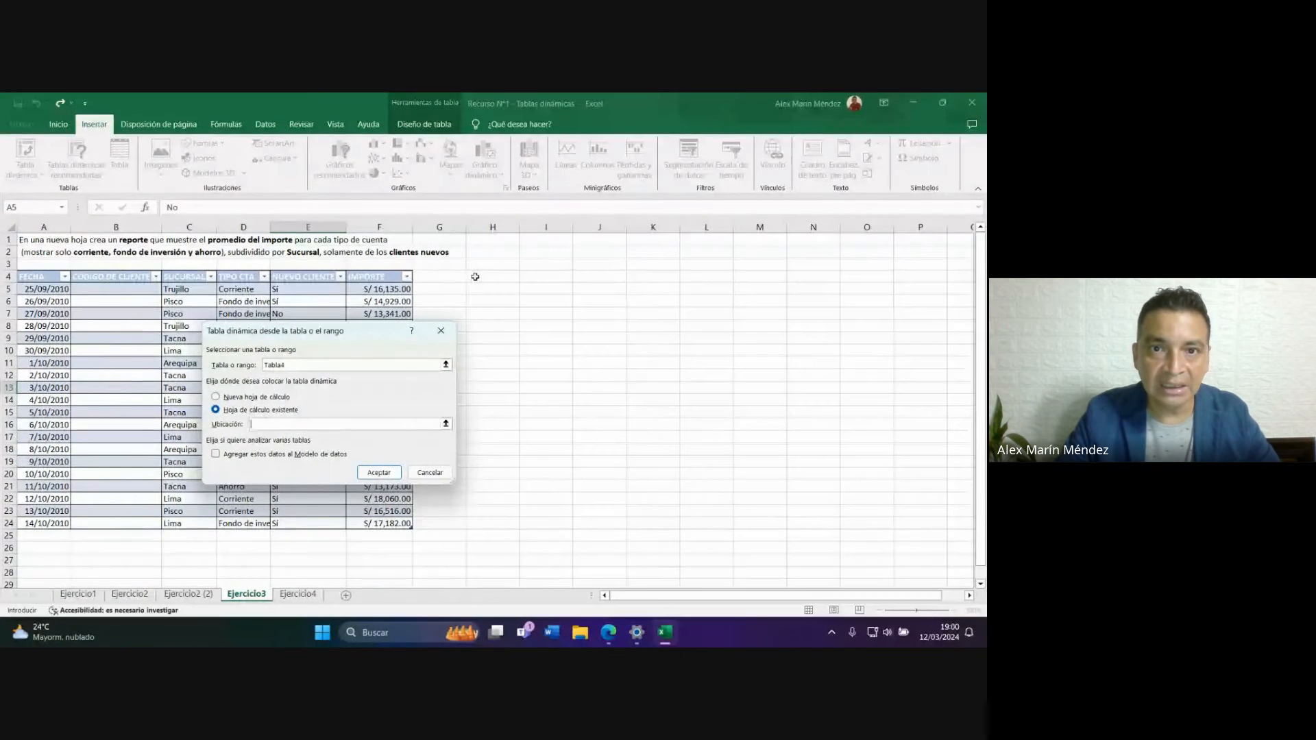
pyautogui.click(379, 472)
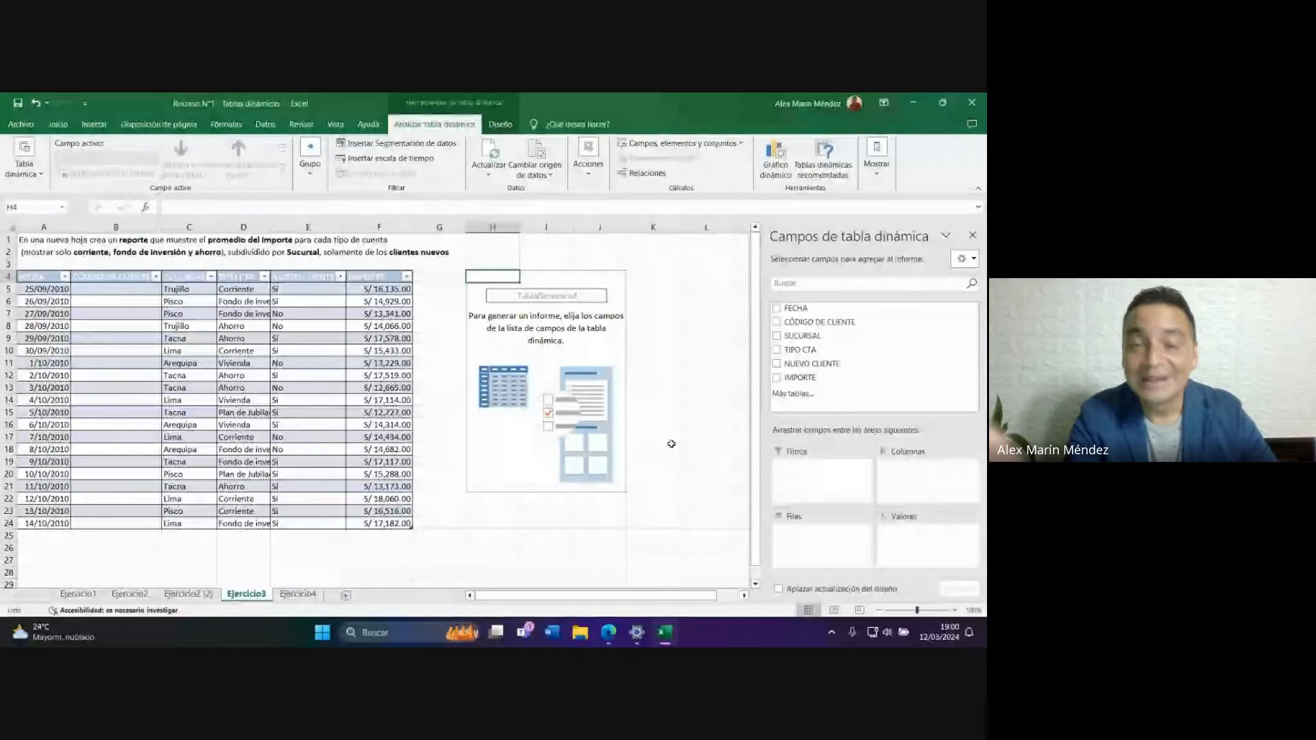
# Open the TablaDinámica4 options from the context menu and ribbon, closing them without changes.
pyautogui.rightClick(505, 278)
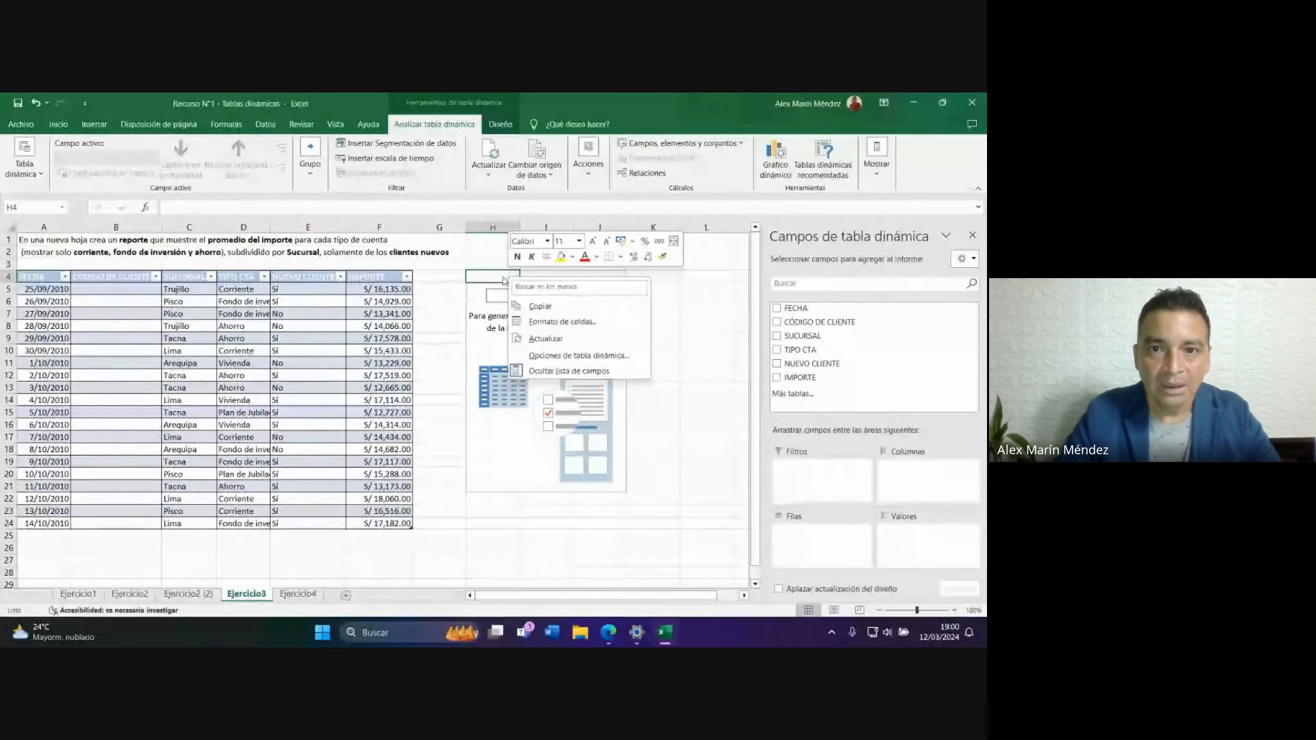
pyautogui.click(583, 355)
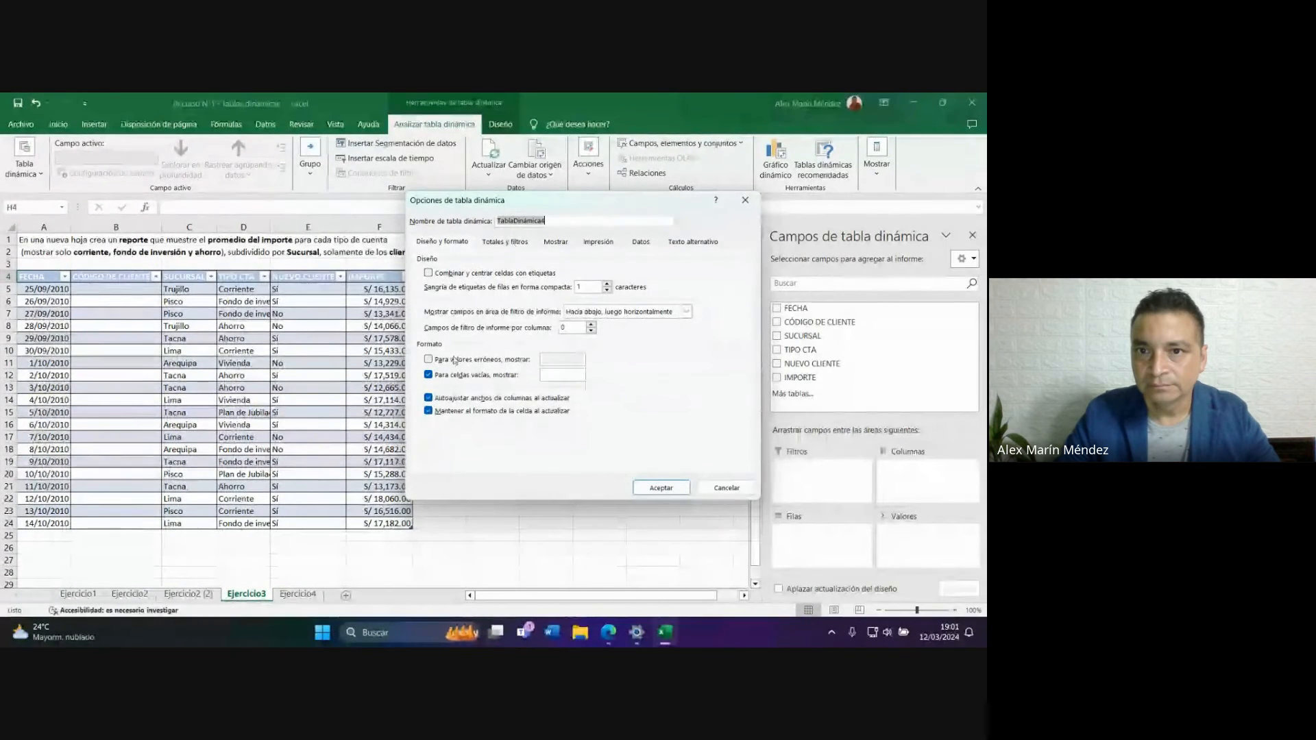
pyautogui.click(726, 487)
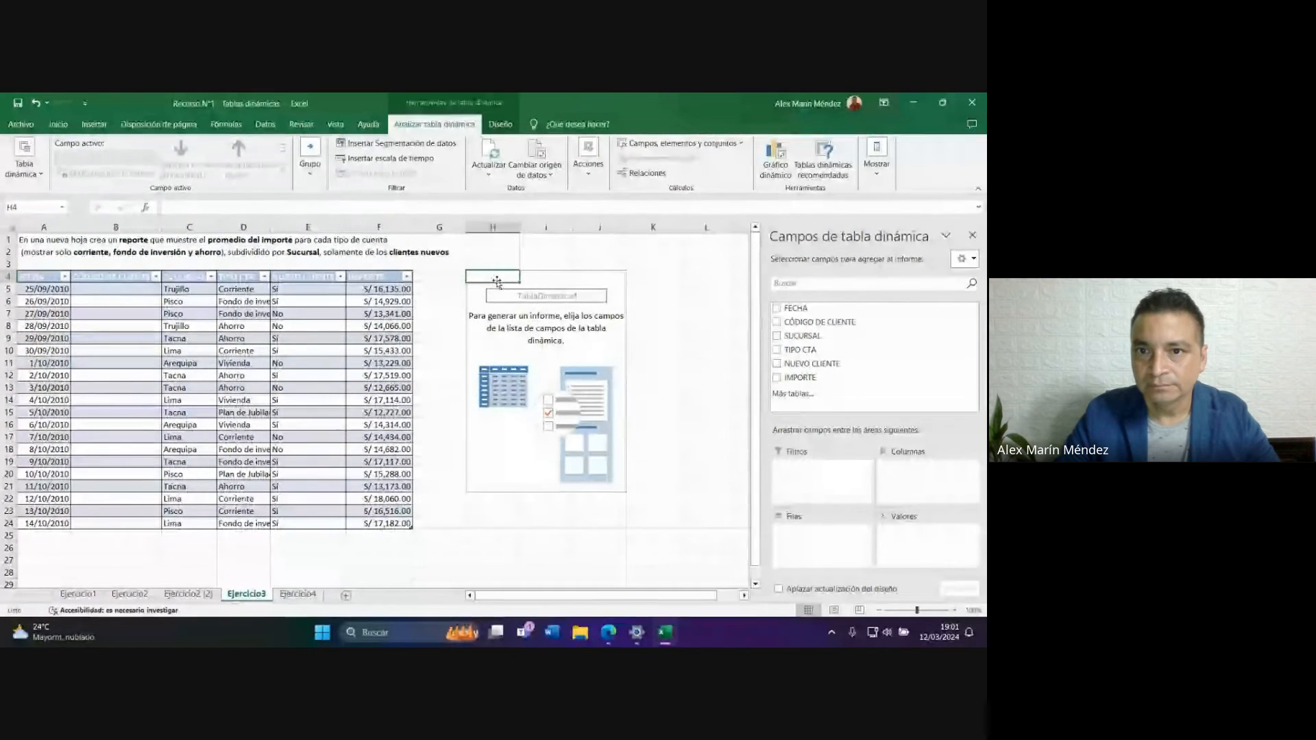
pyautogui.click(586, 328)
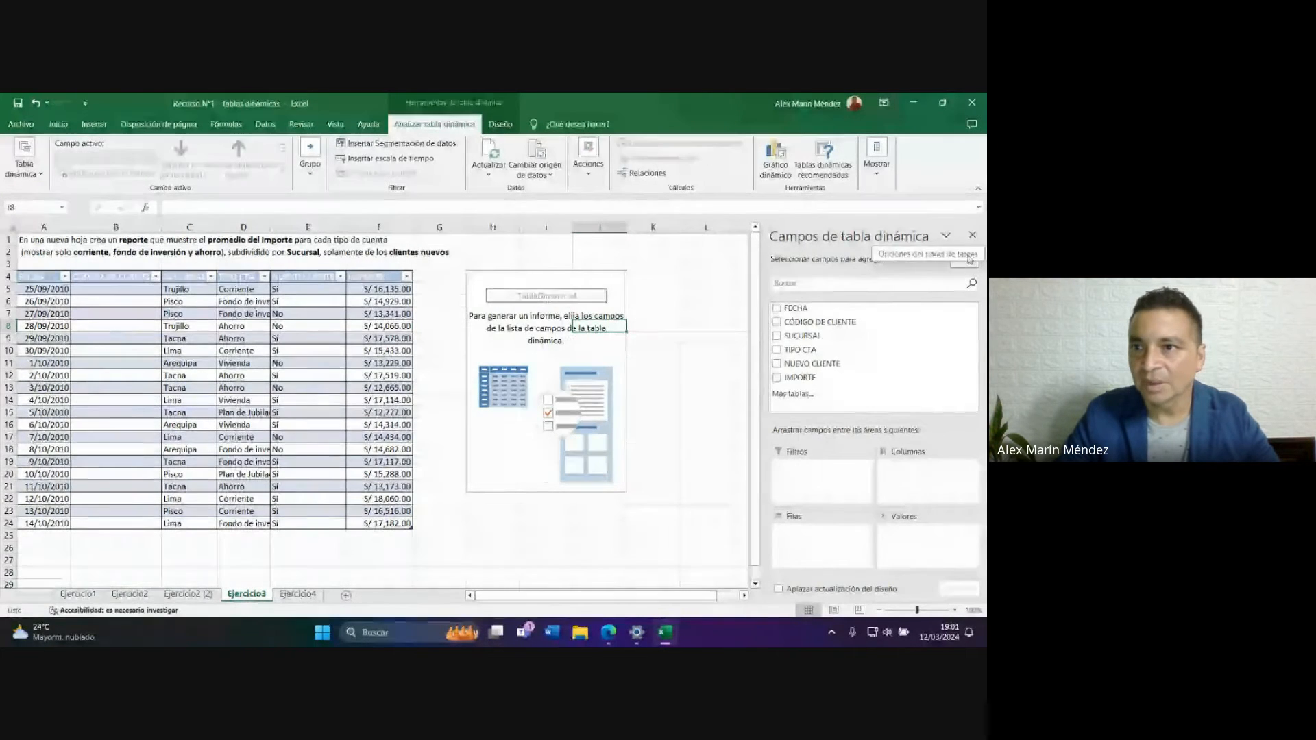
pyautogui.rightClick(524, 321)
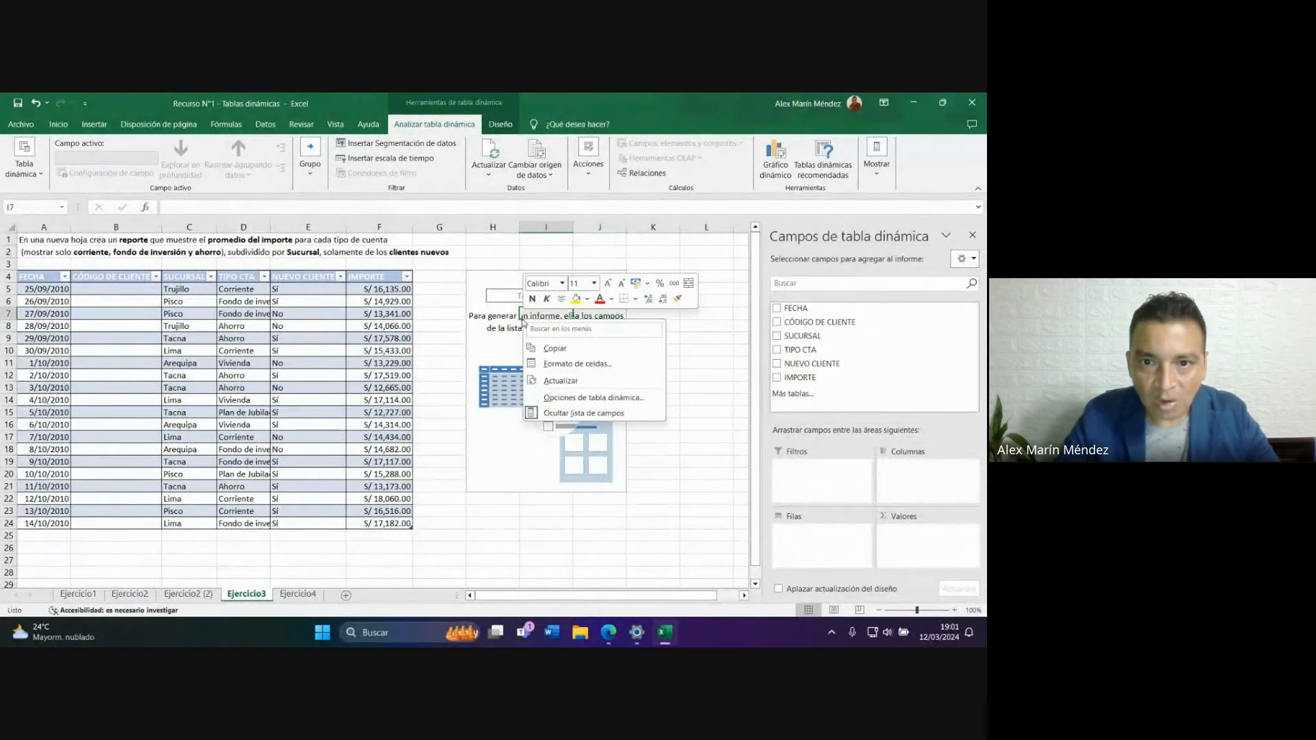
pyautogui.rightClick(506, 314)
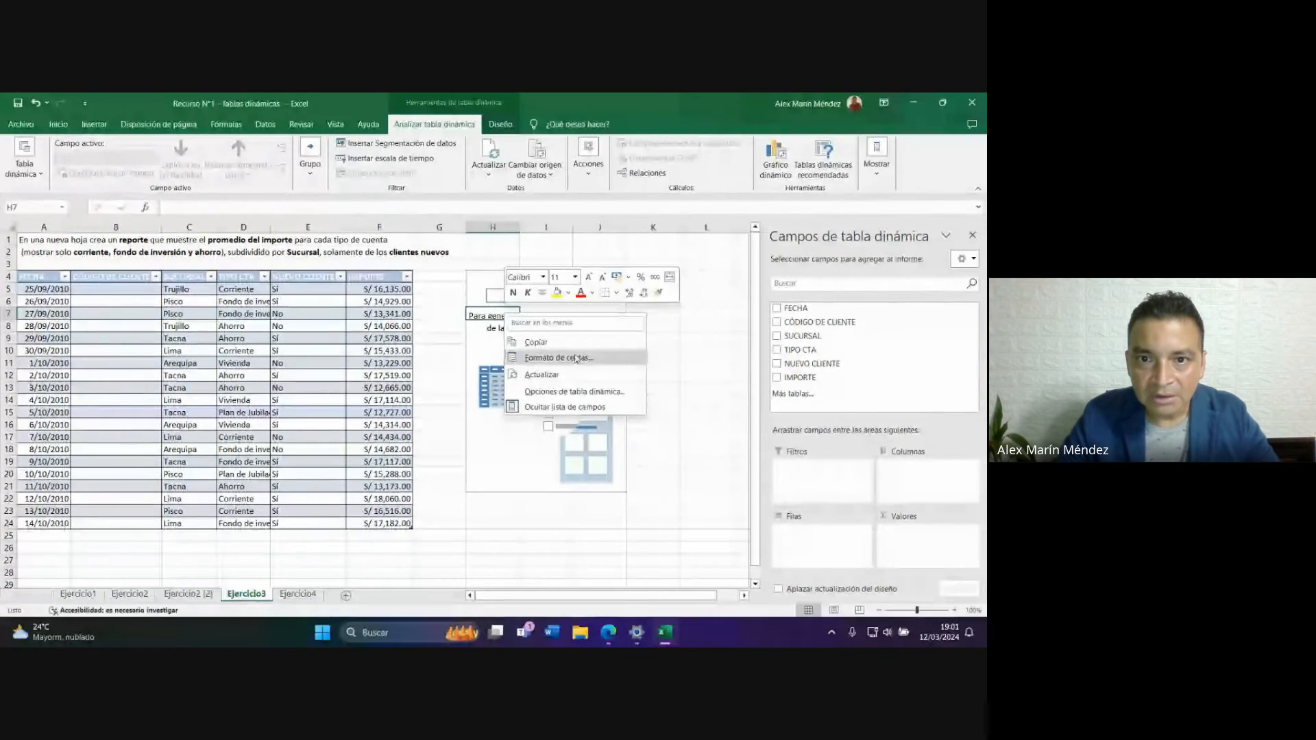
pyautogui.click(475, 292)
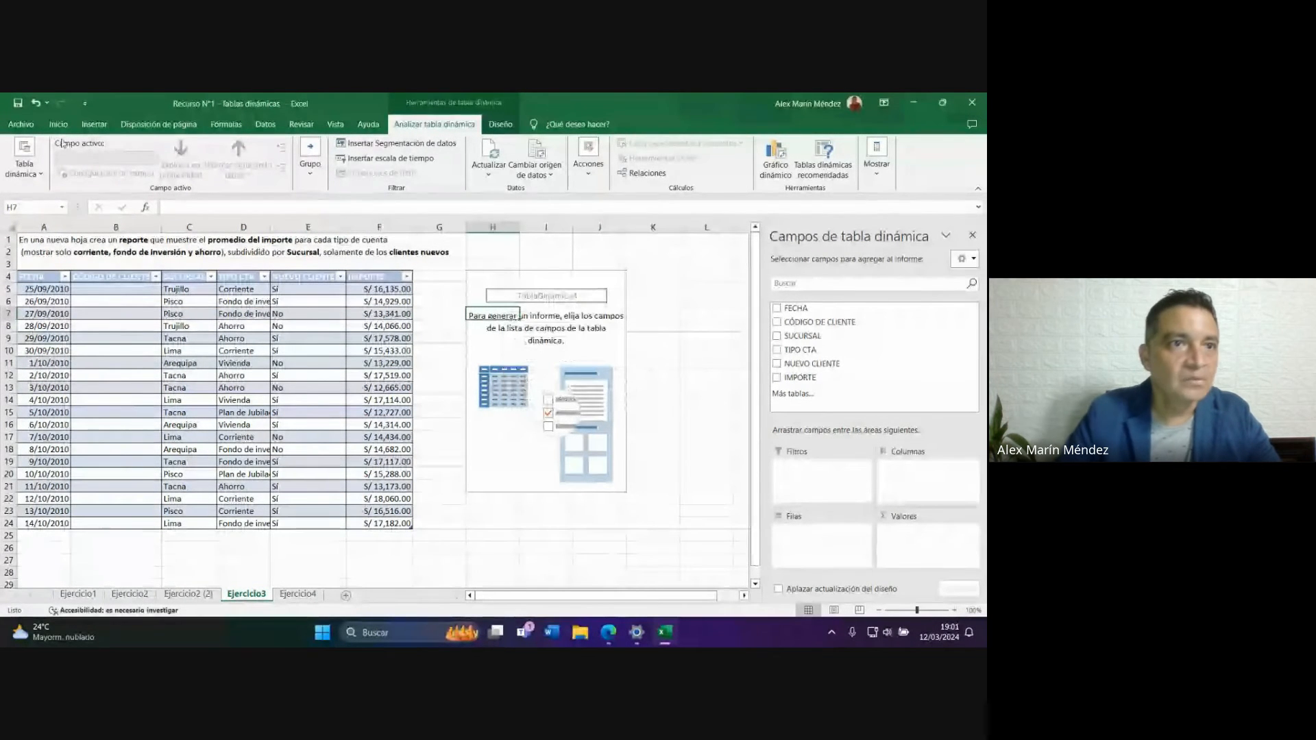
pyautogui.click(24, 164)
pyautogui.click(57, 231)
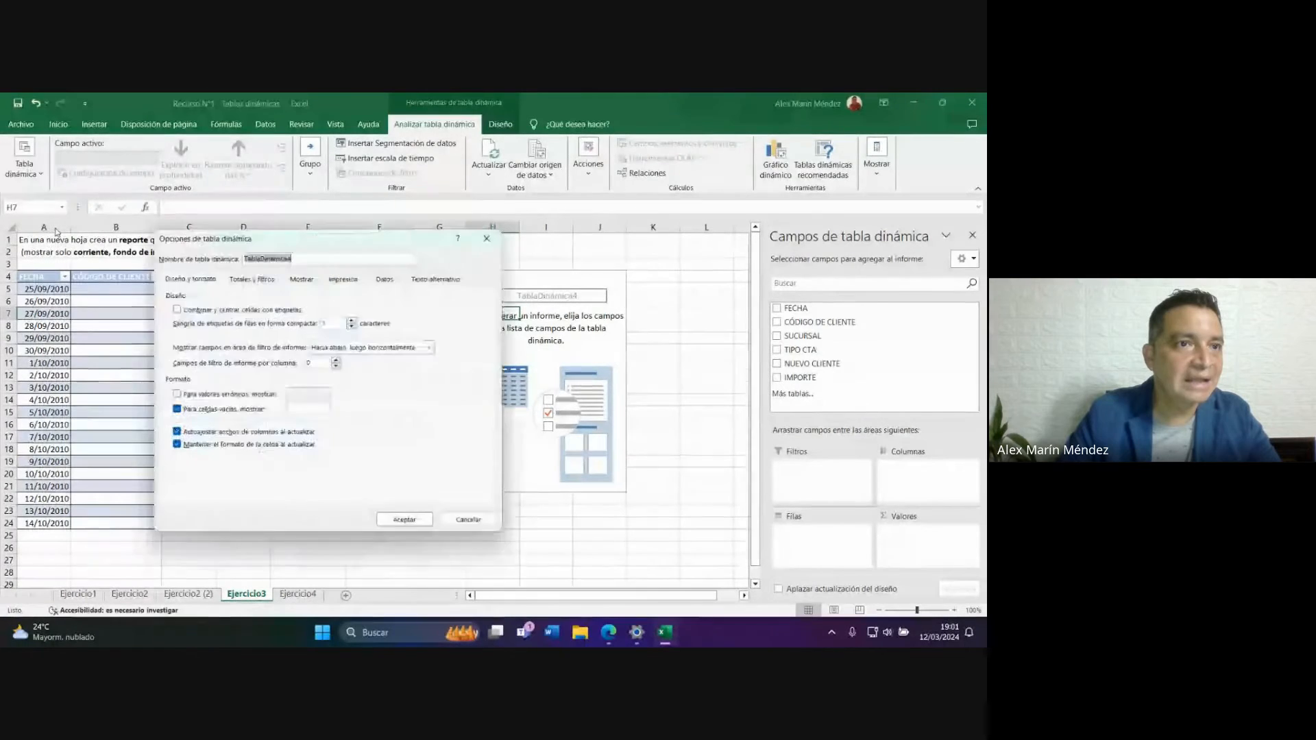
pyautogui.press('Escape')
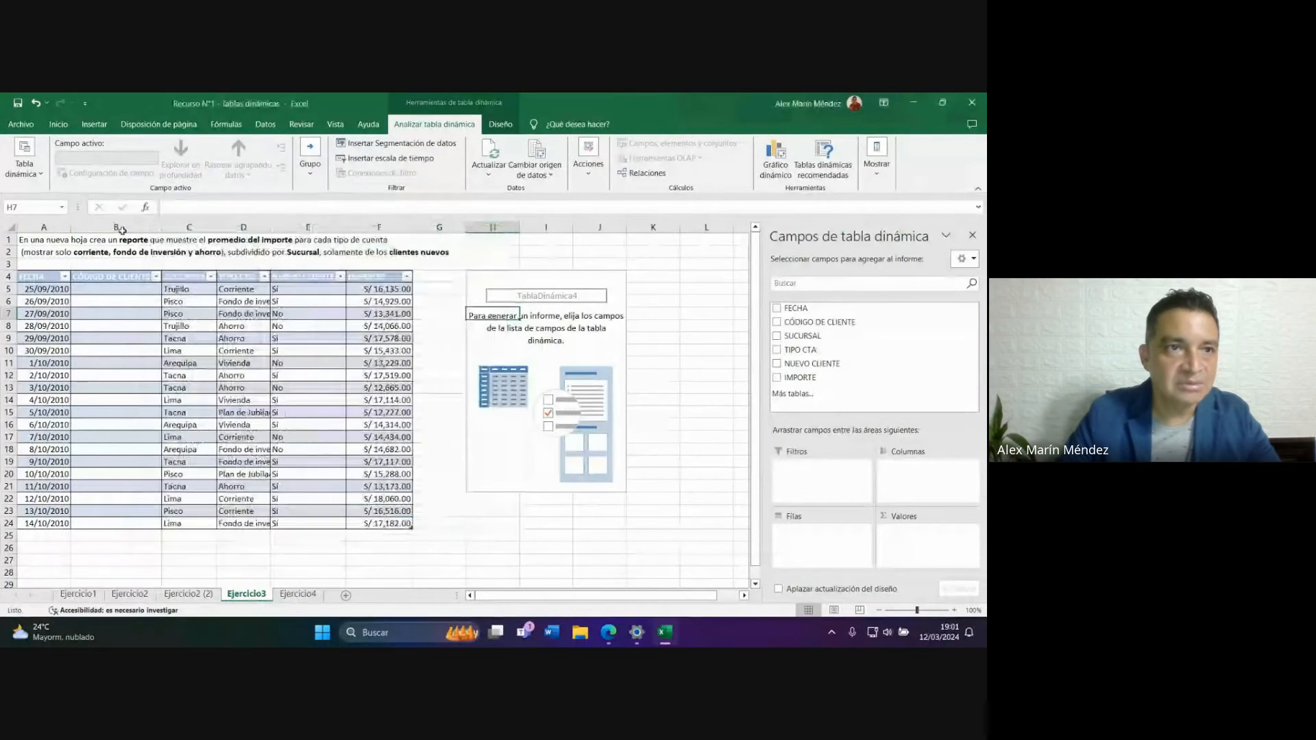
# Review the Data, Print, Display and Layout tabs of the pivot options, then undo the empty pivot.
pyautogui.click(44, 176)
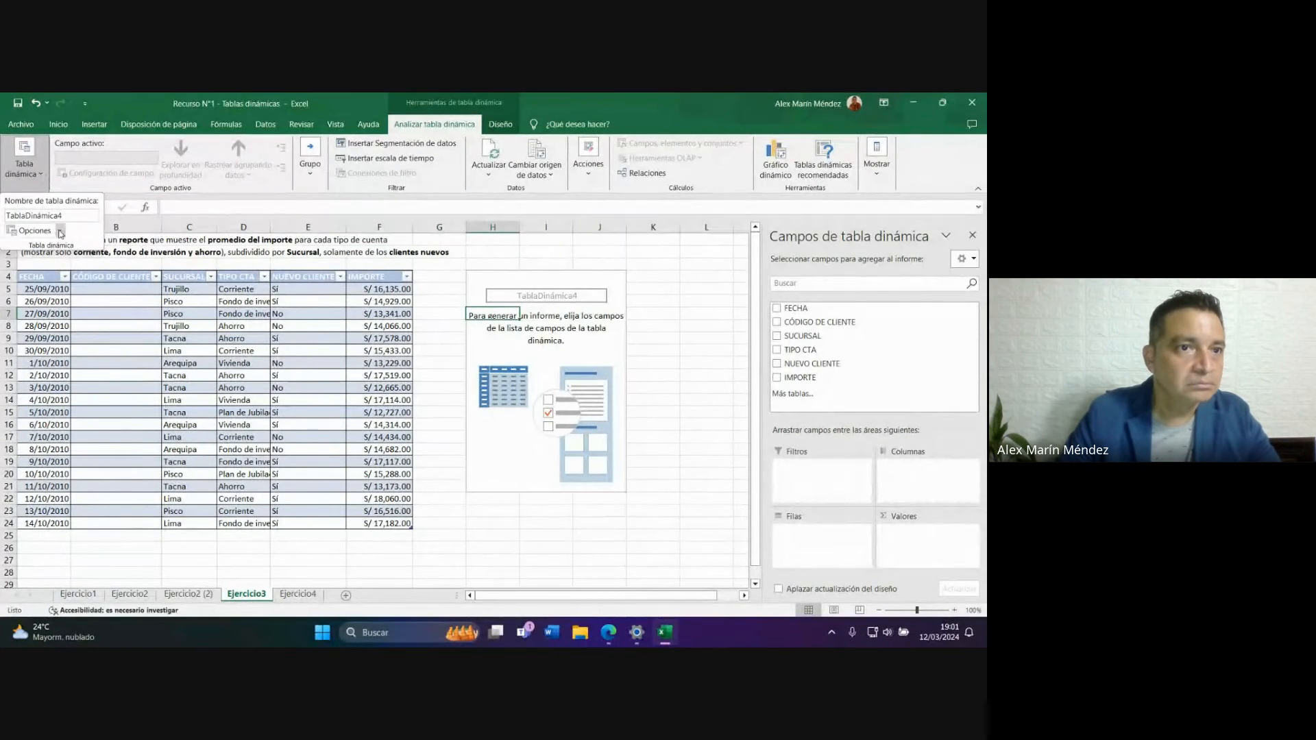
pyautogui.click(61, 232)
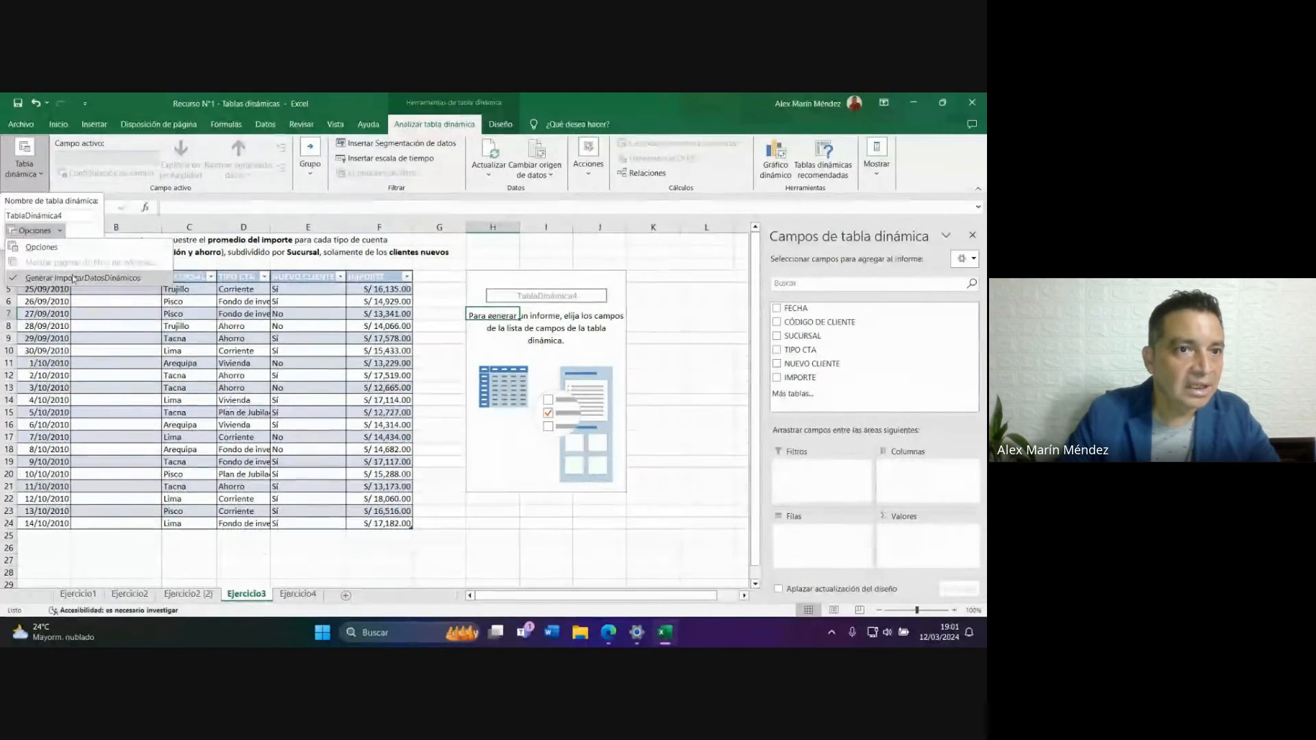
pyautogui.click(41, 247)
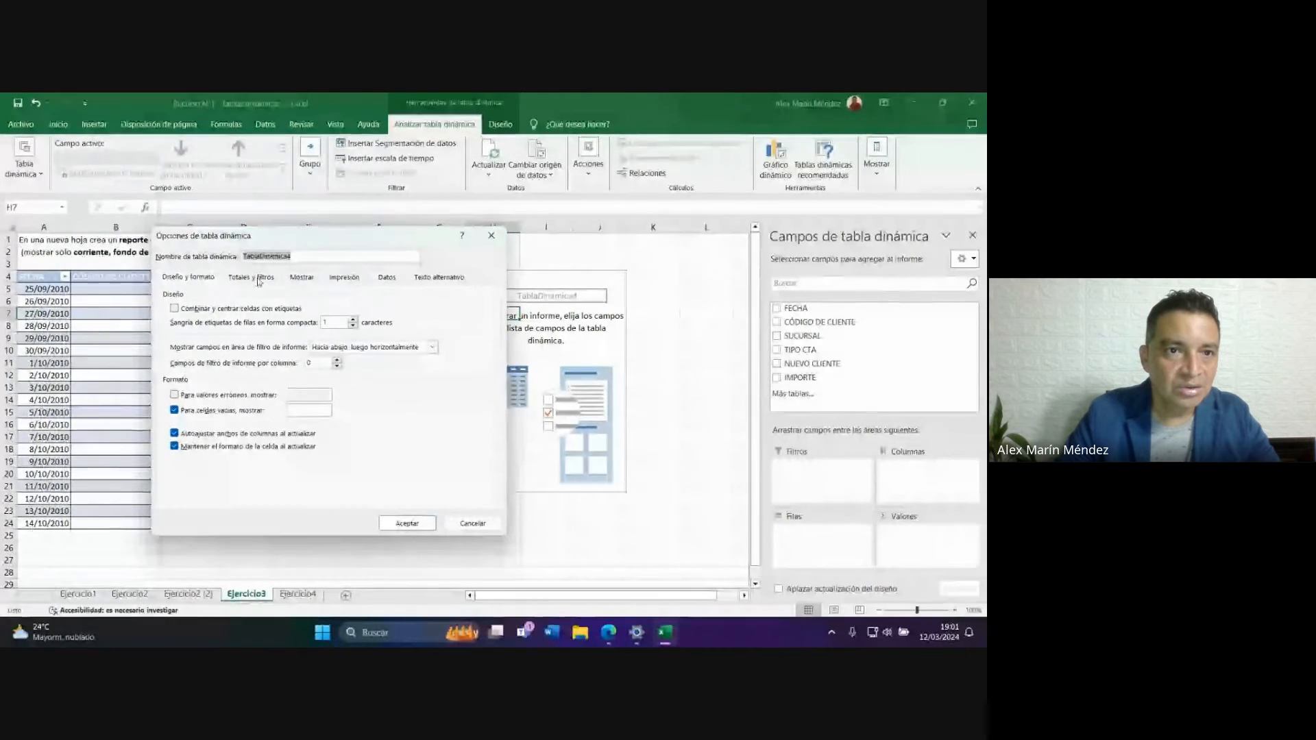
pyautogui.click(386, 277)
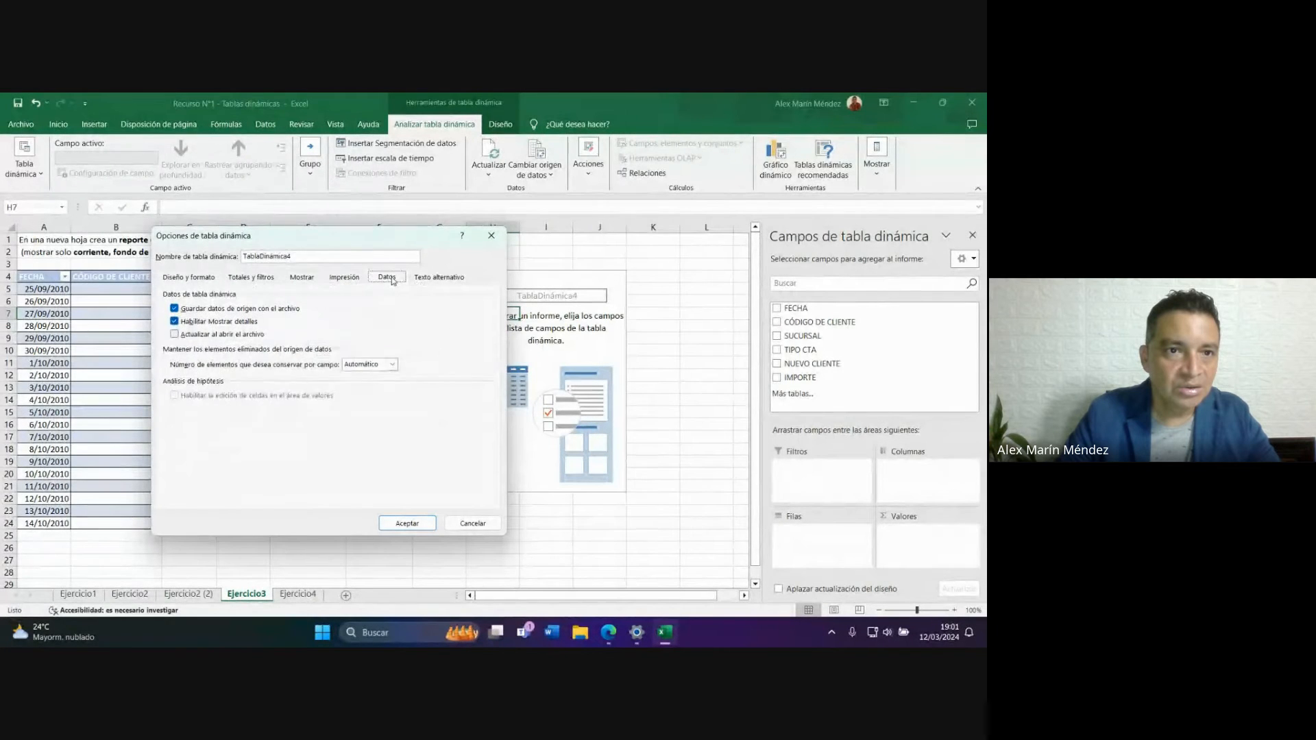
pyautogui.click(343, 278)
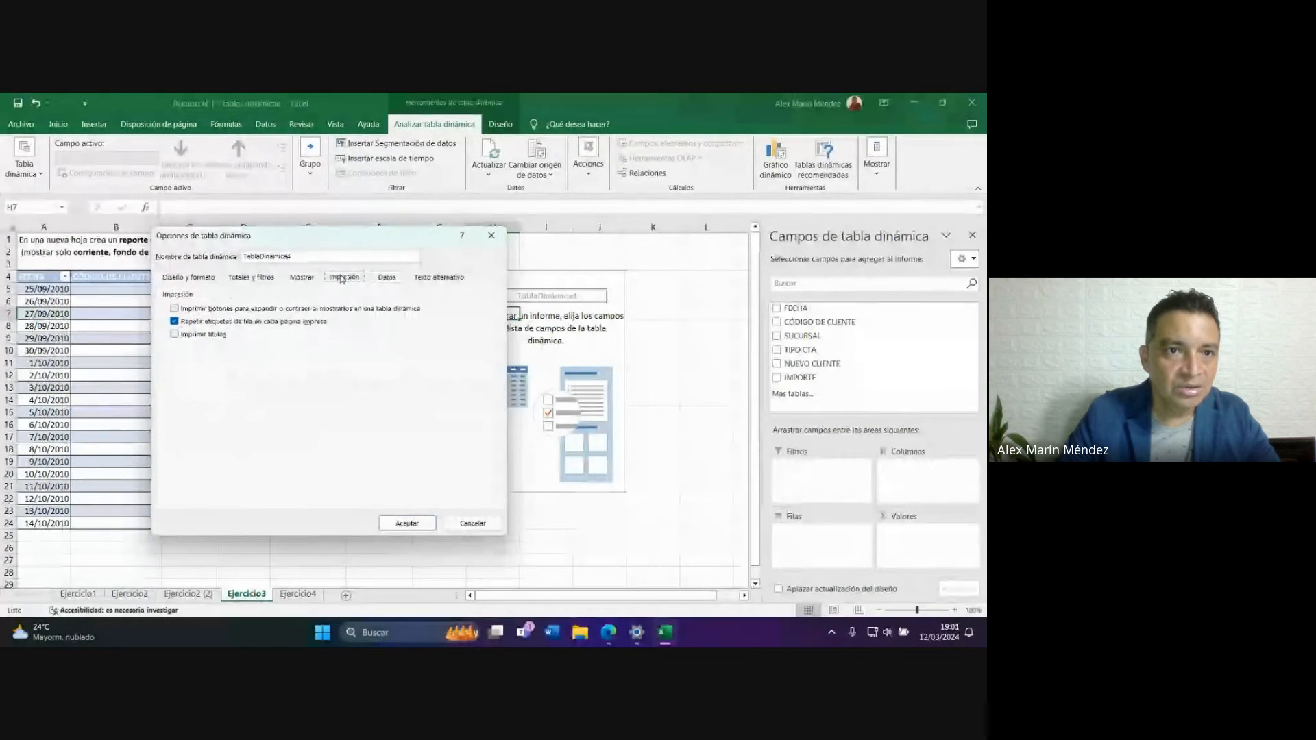
pyautogui.click(299, 278)
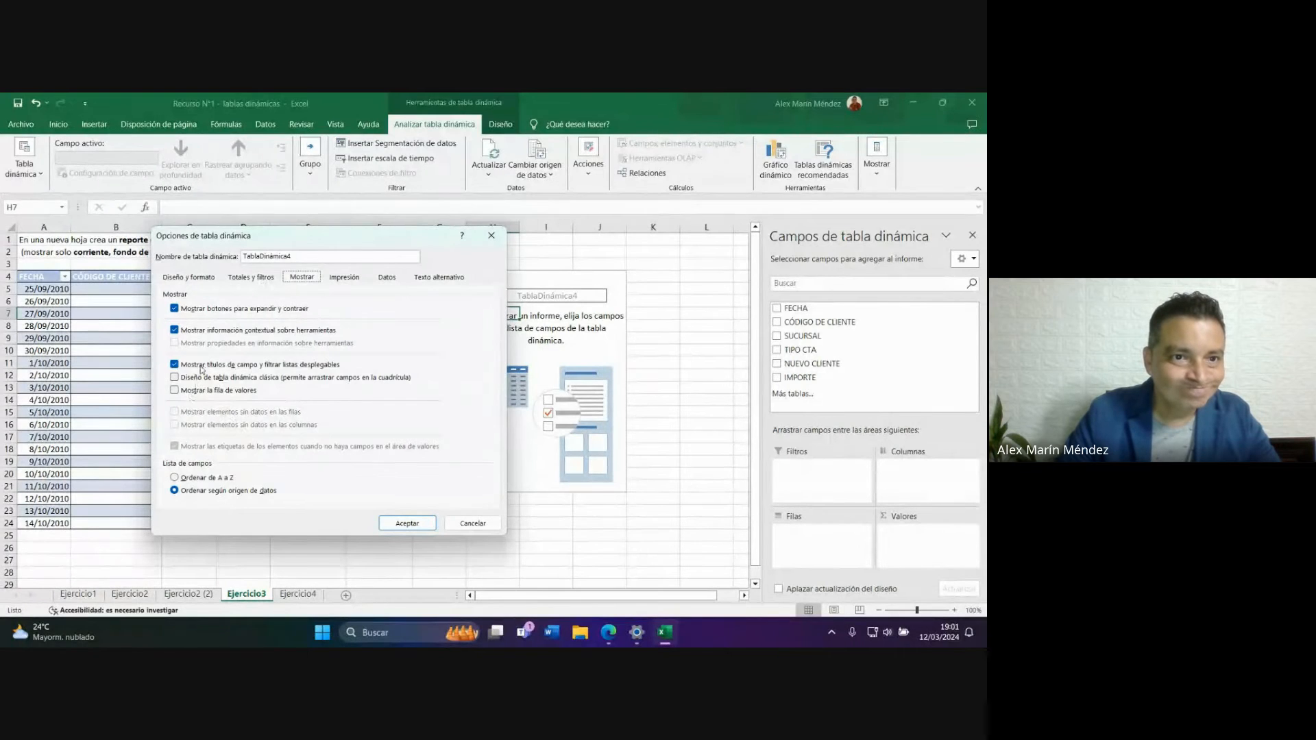
pyautogui.click(183, 278)
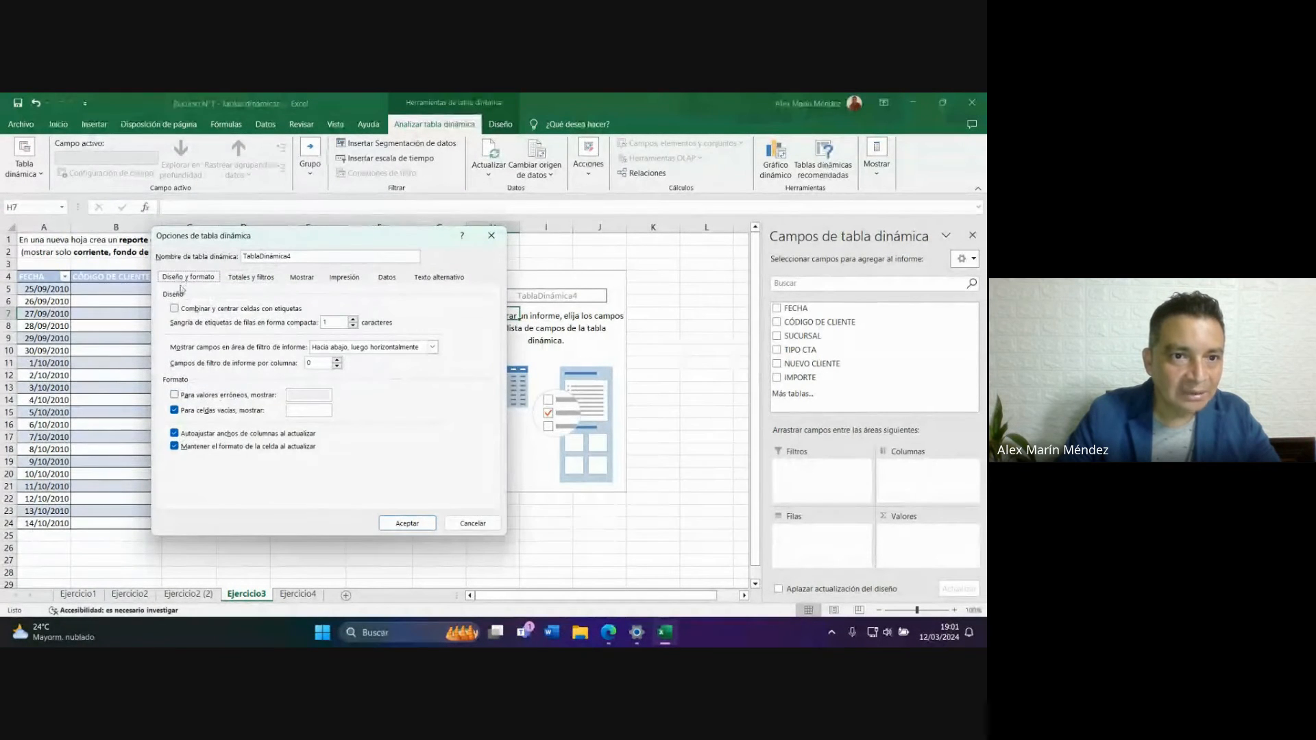
pyautogui.click(473, 523)
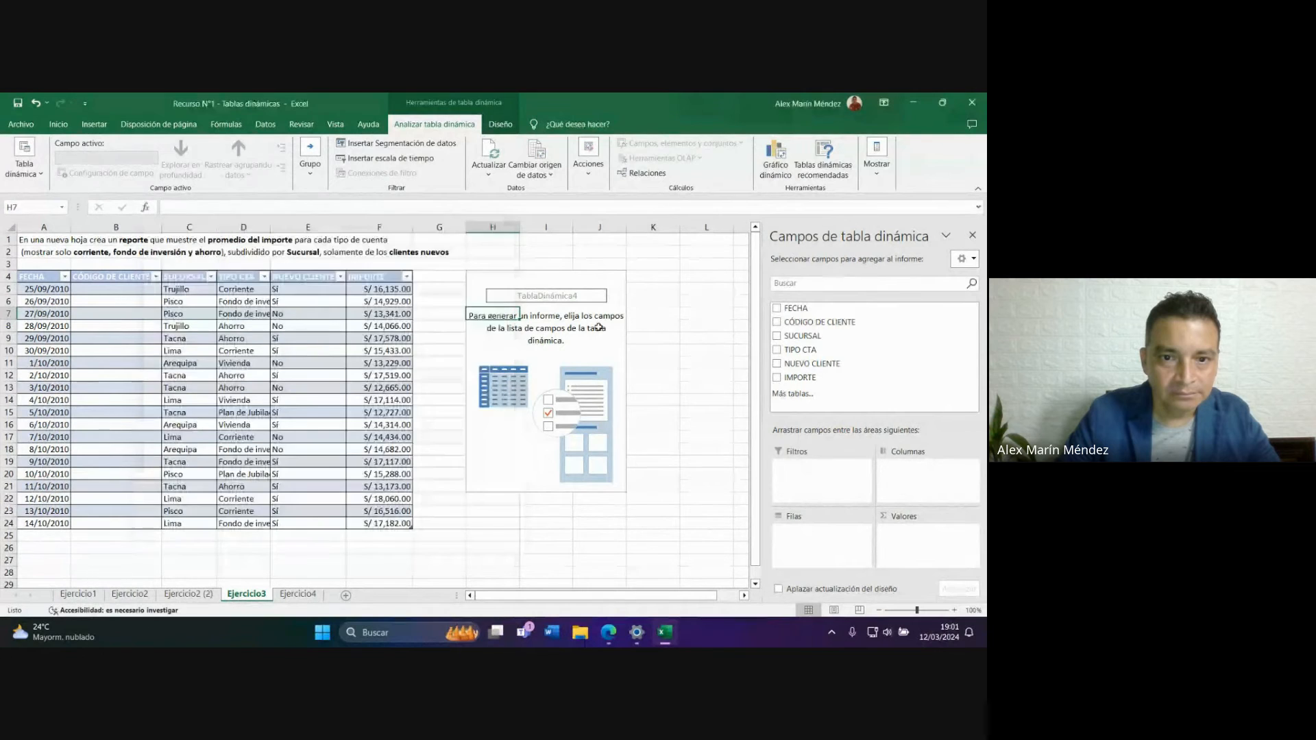
pyautogui.click(623, 325)
pyautogui.hotkey('ctrl', 'z')
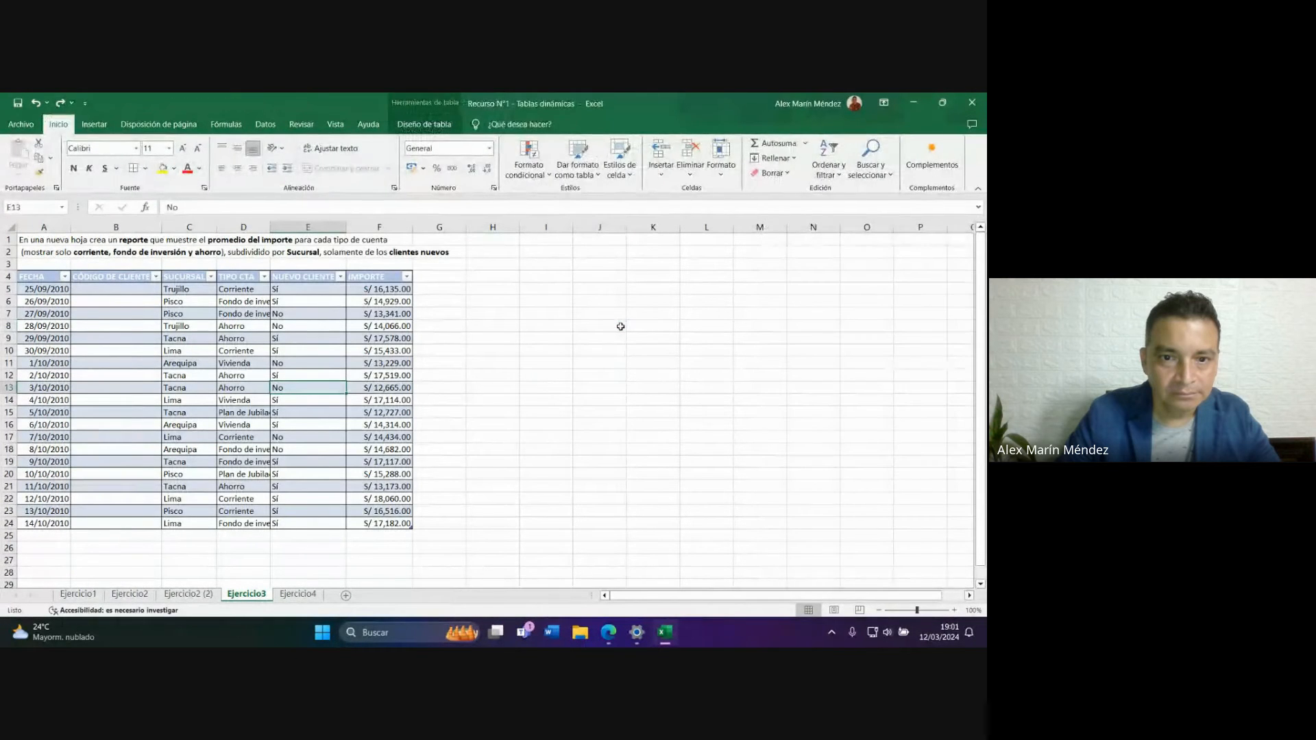
# Insert a pivot table from Tabla4 on a new worksheet, Hoja1.
pyautogui.click(137, 338)
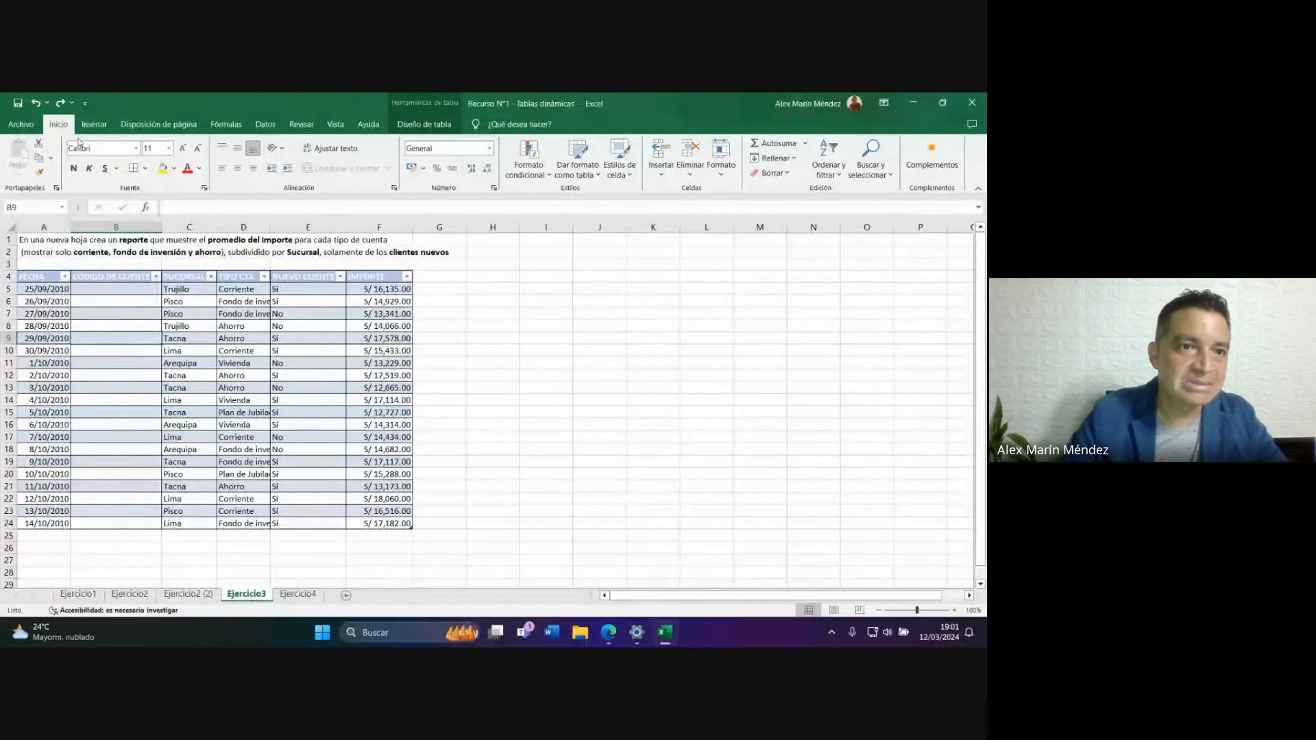
pyautogui.click(429, 126)
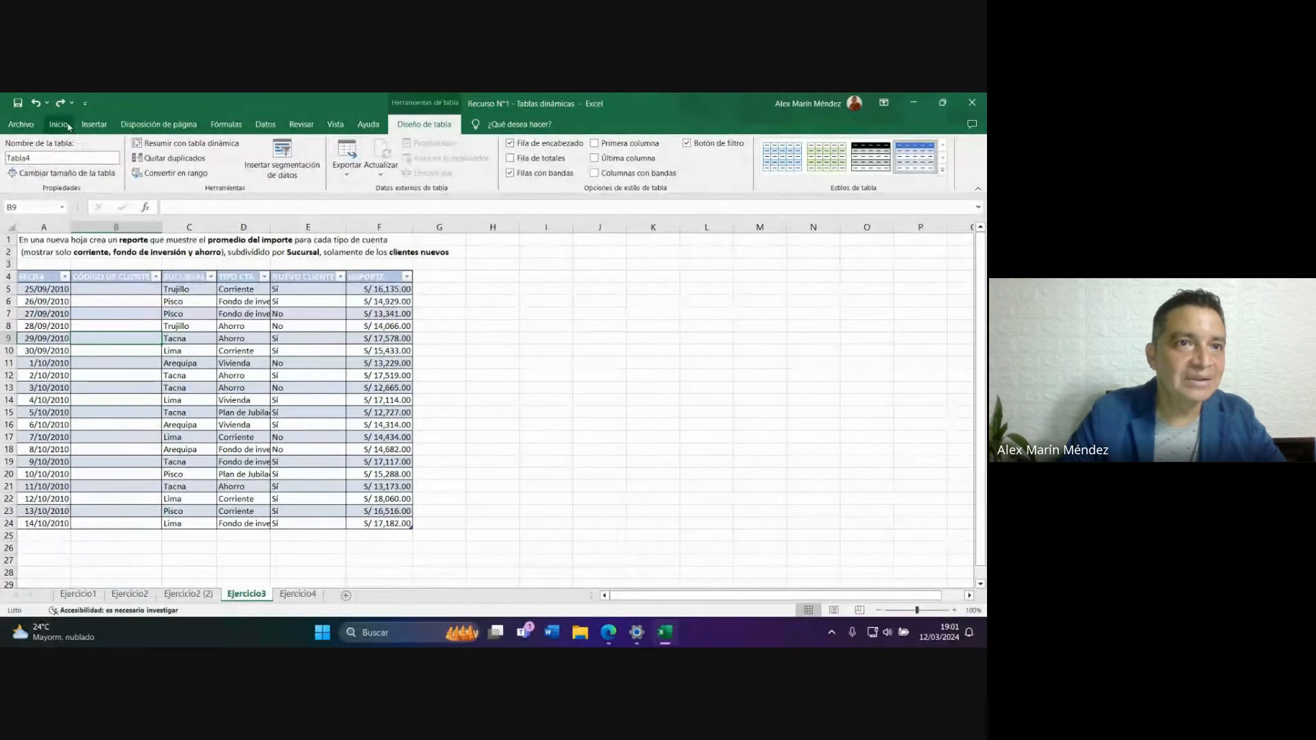
pyautogui.click(94, 124)
pyautogui.click(24, 149)
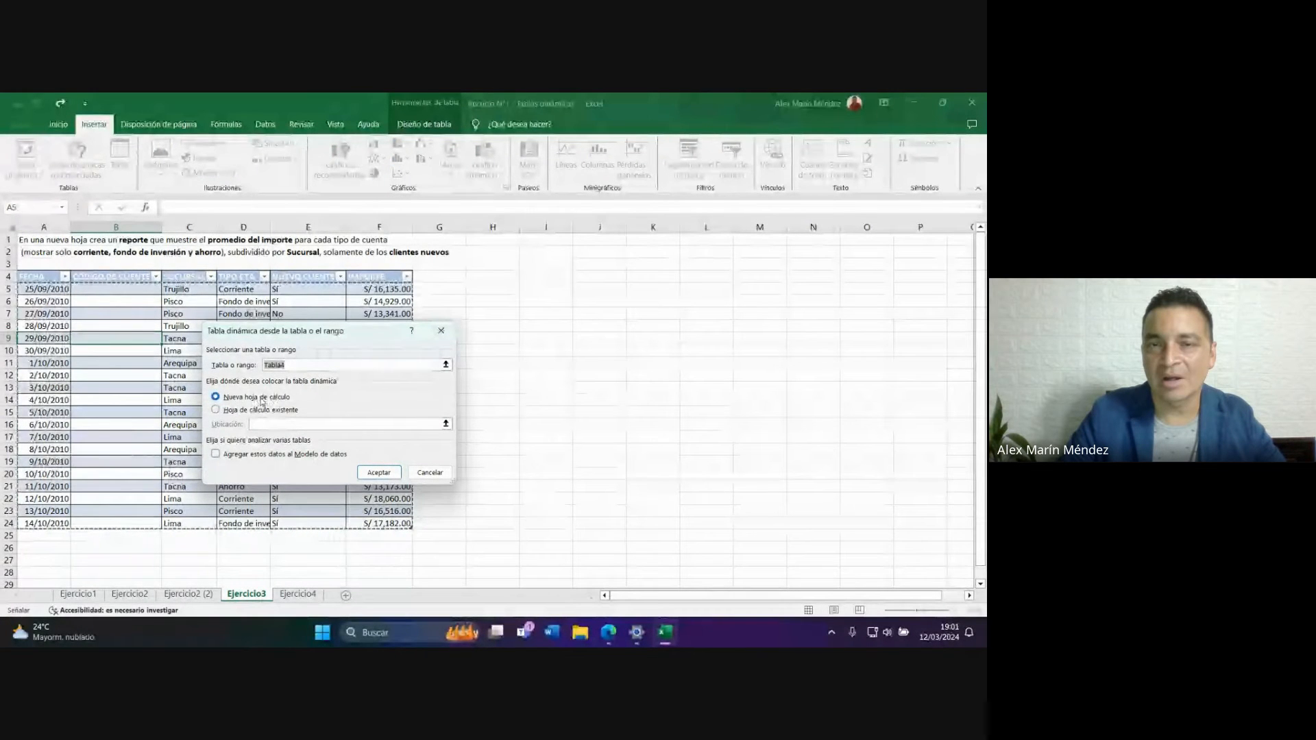
pyautogui.click(379, 473)
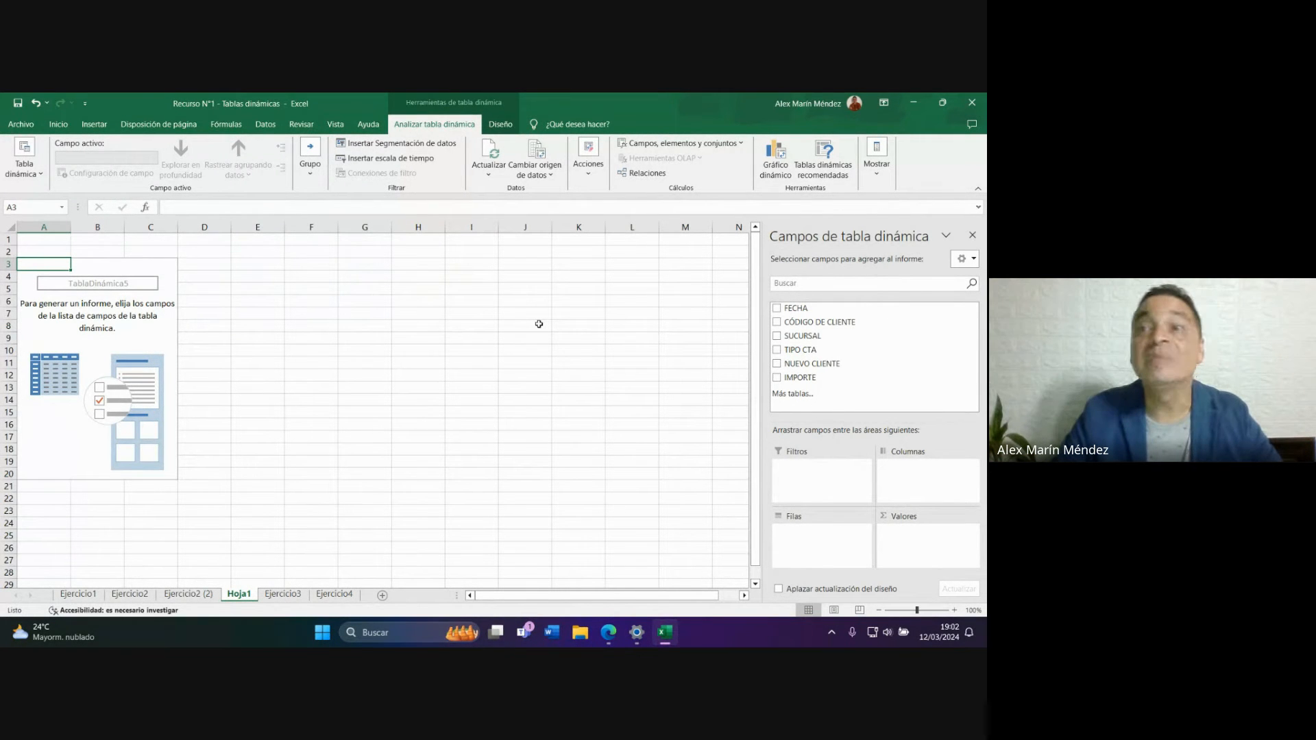
pyautogui.moveTo(612, 636)
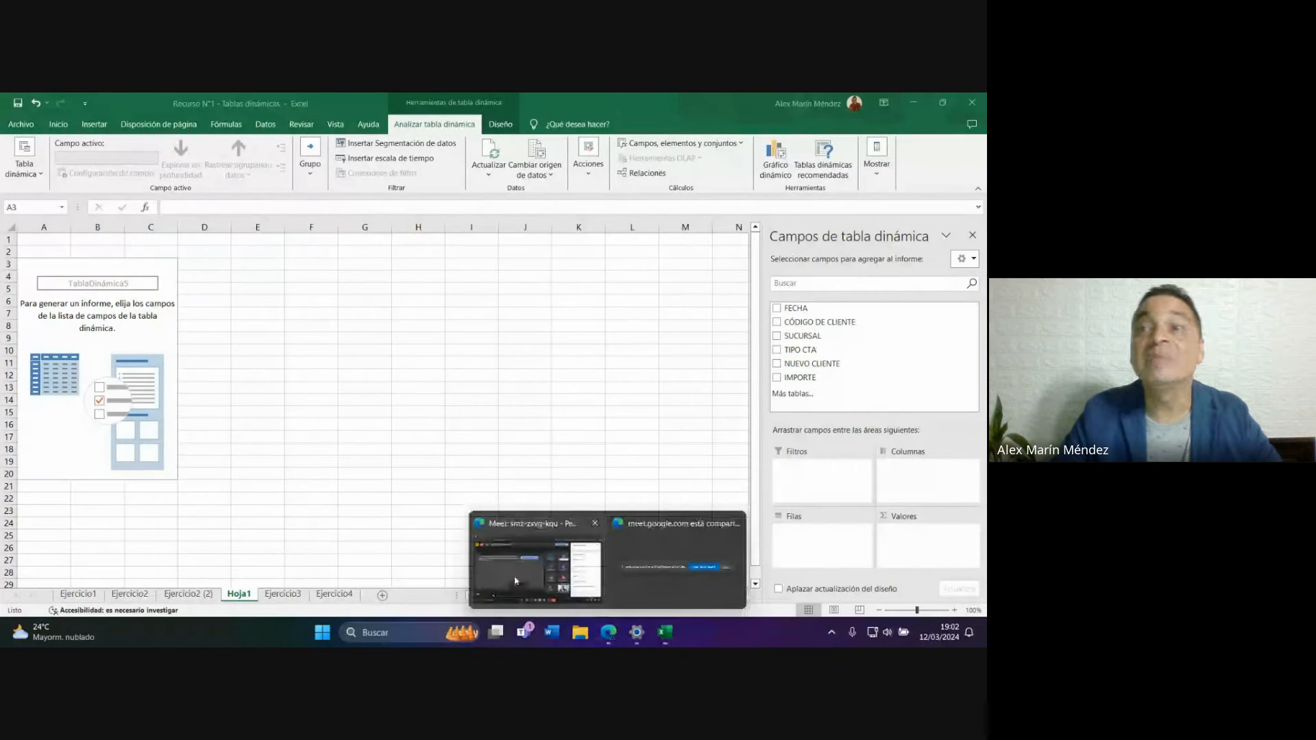
pyautogui.click(515, 572)
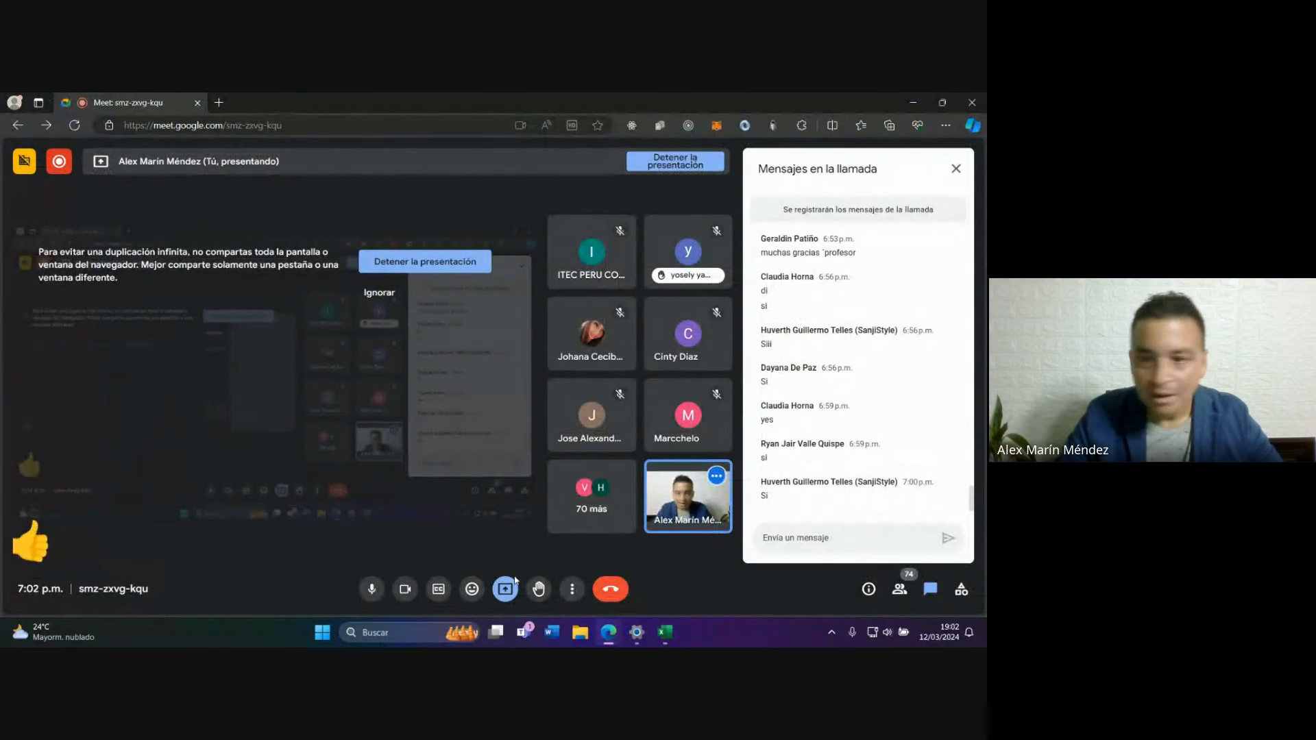
pyautogui.click(665, 638)
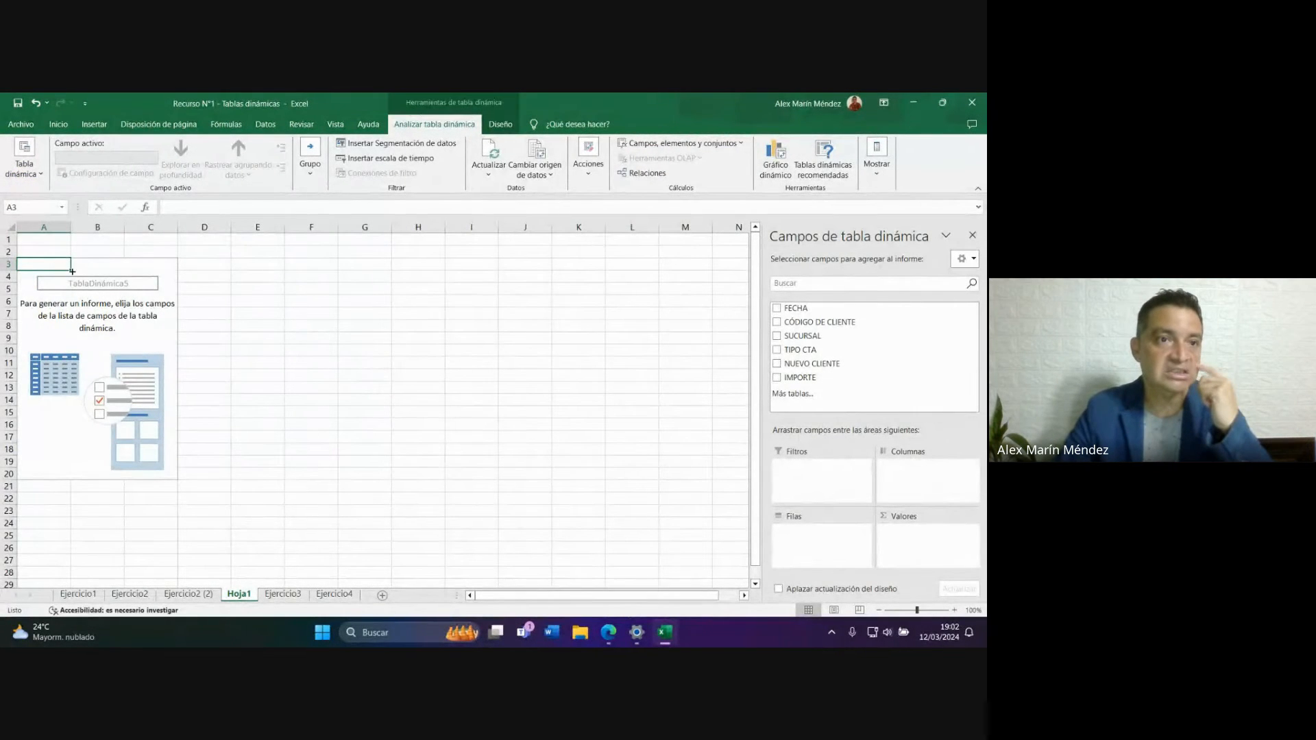
# Switch to the Ejercicio3 sheet to see the account table and exercise instructions.
pyautogui.click(283, 594)
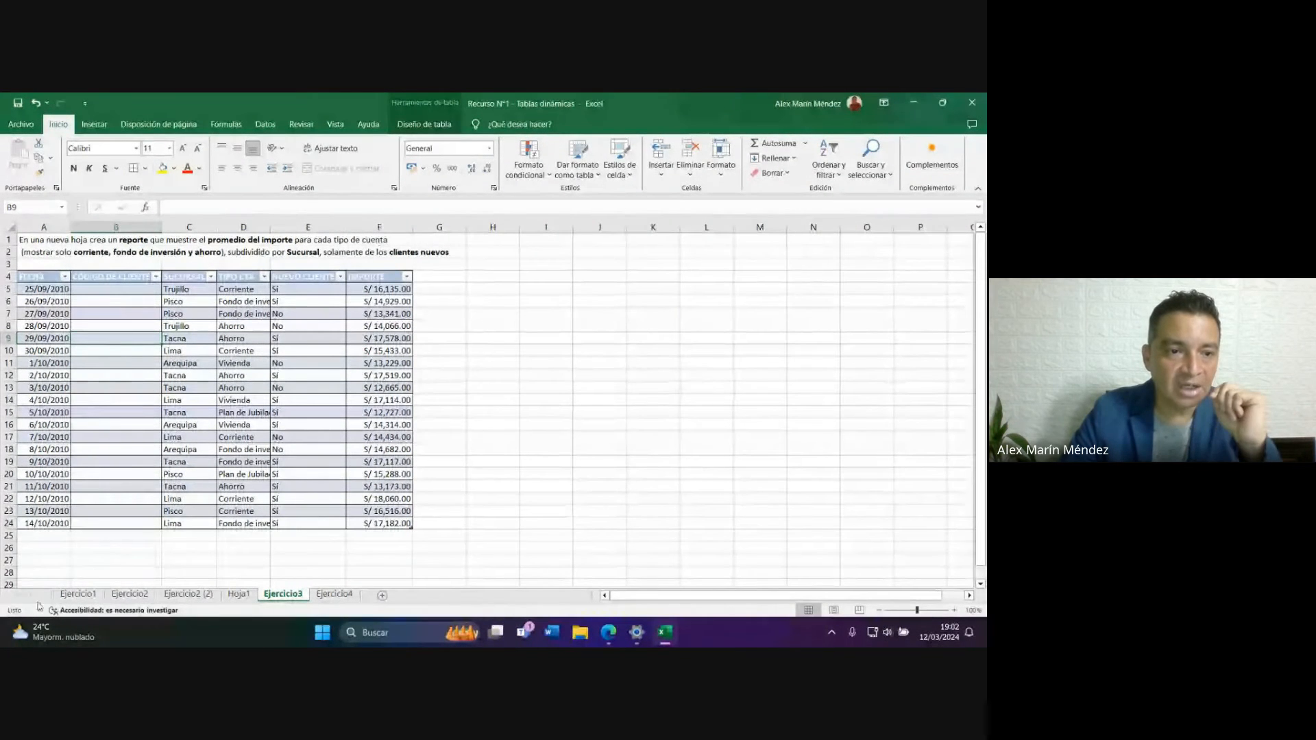
pyautogui.click(66, 596)
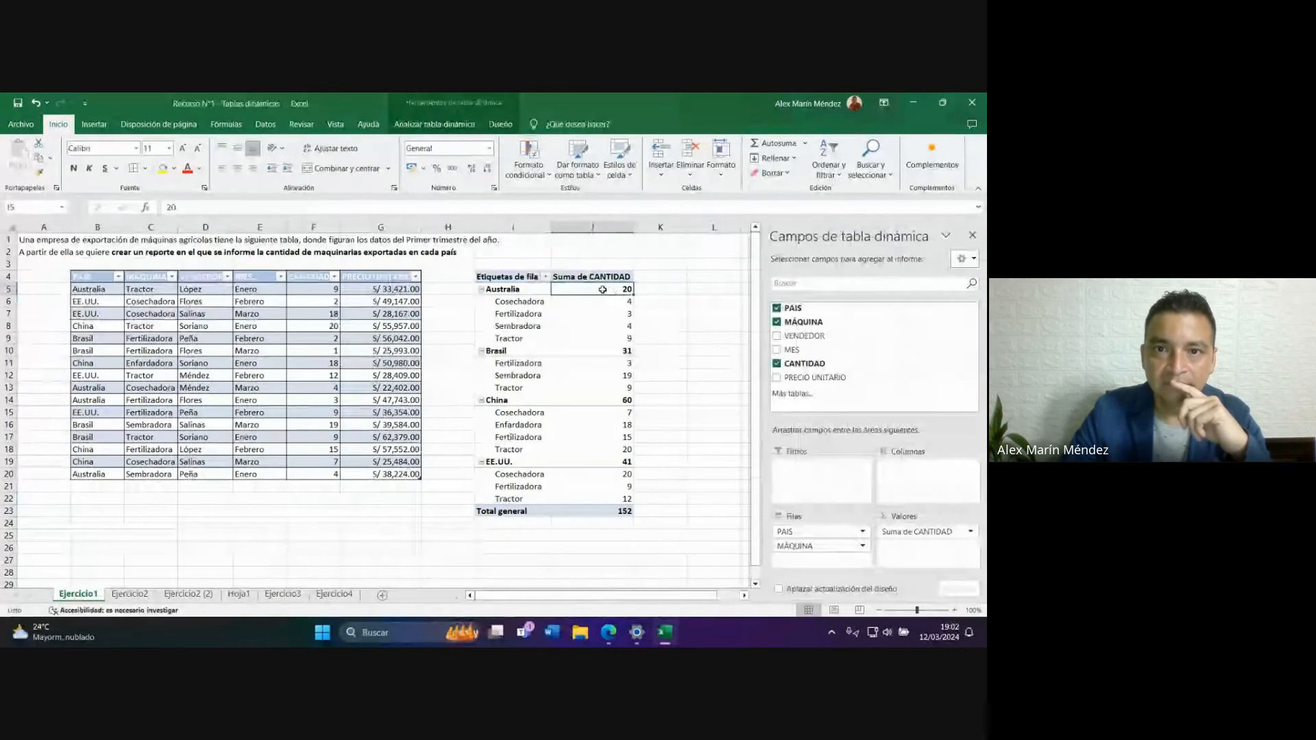
pyautogui.click(129, 594)
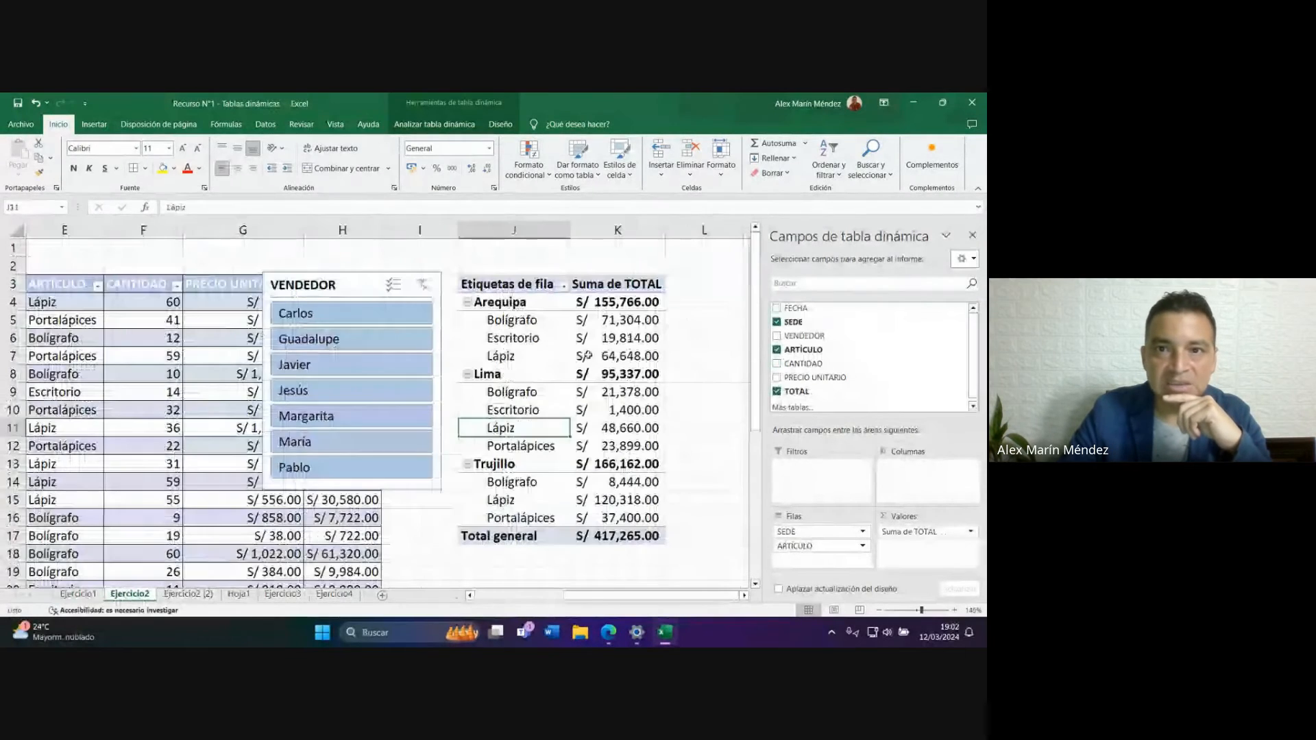
pyautogui.click(626, 297)
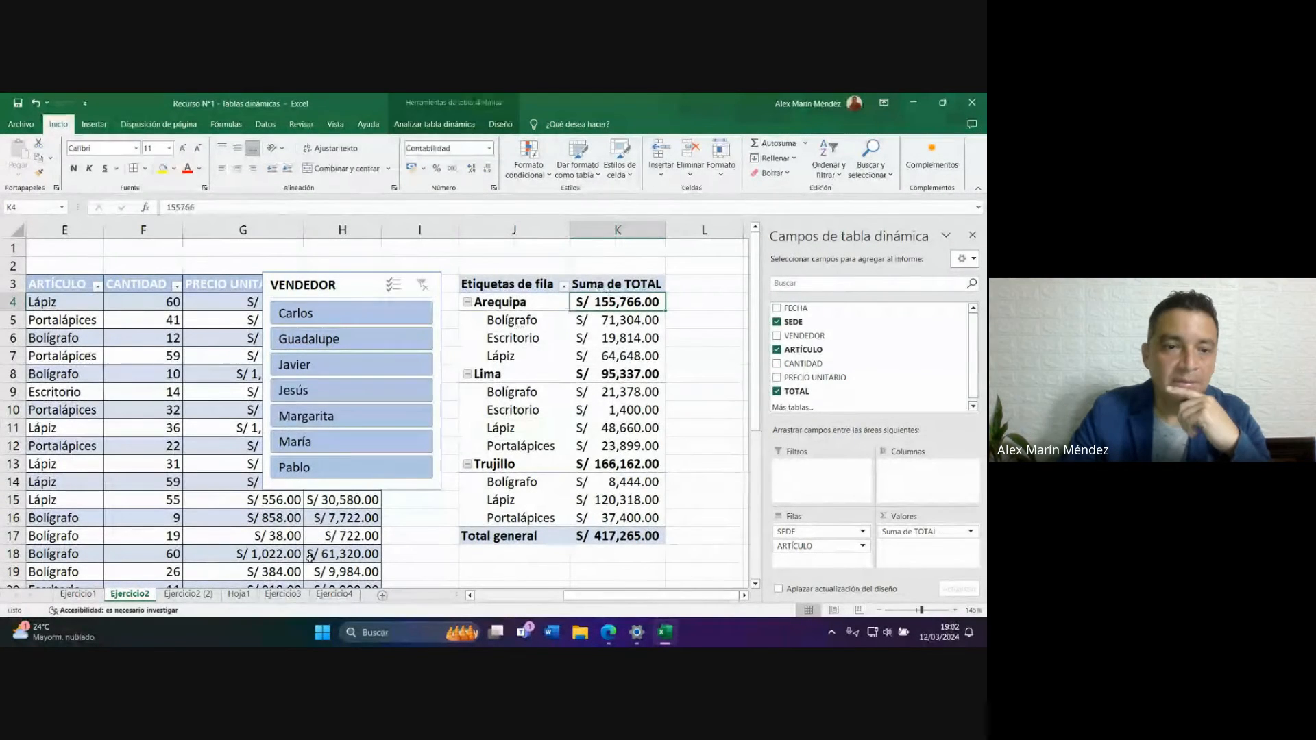
pyautogui.click(283, 595)
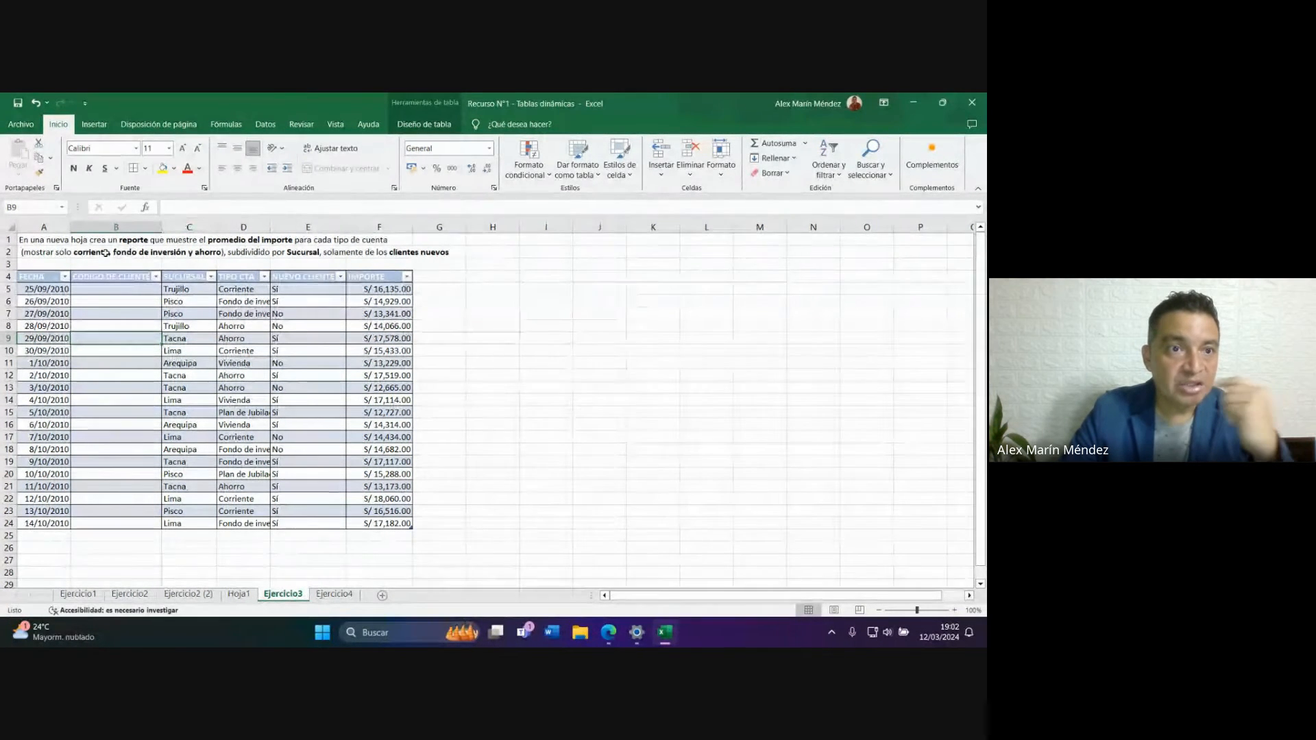
# AutoFit column D, then review account types, new-client Sí/No values and branch names.
pyautogui.click(243, 301)
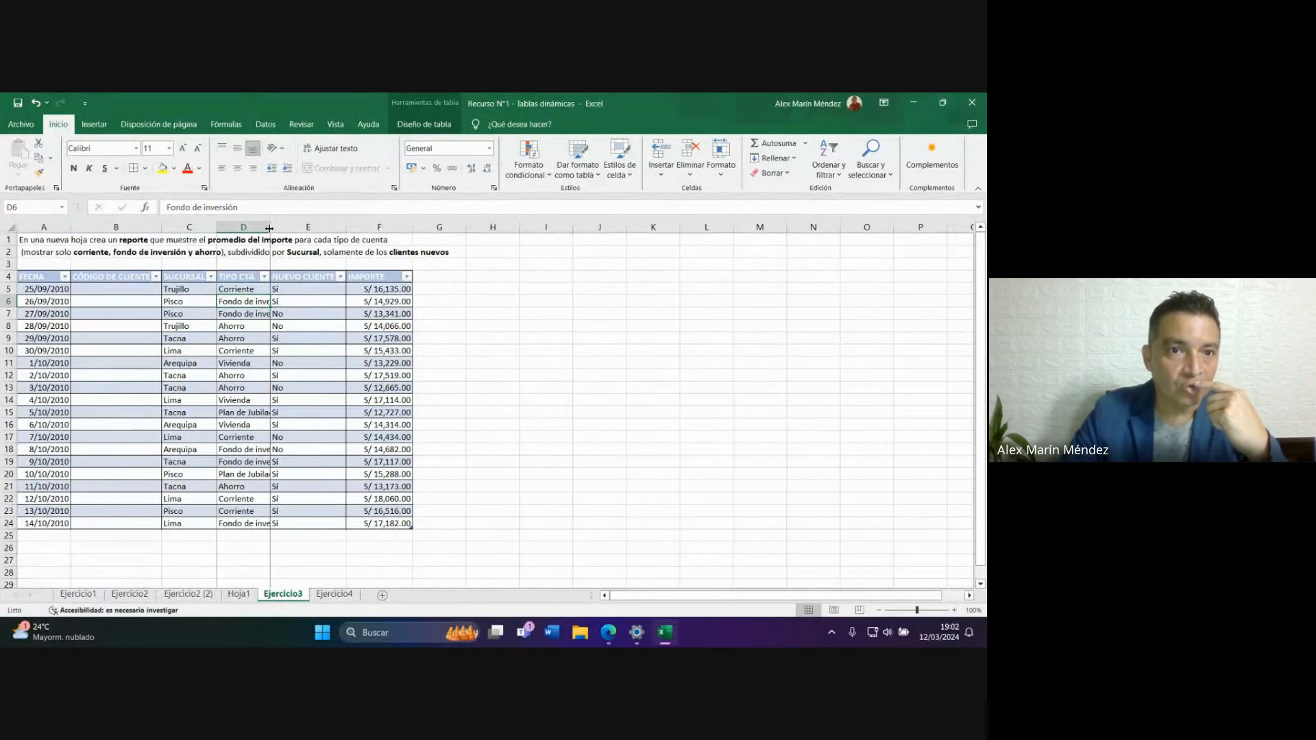
pyautogui.doubleClick(269, 228)
pyautogui.click(241, 325)
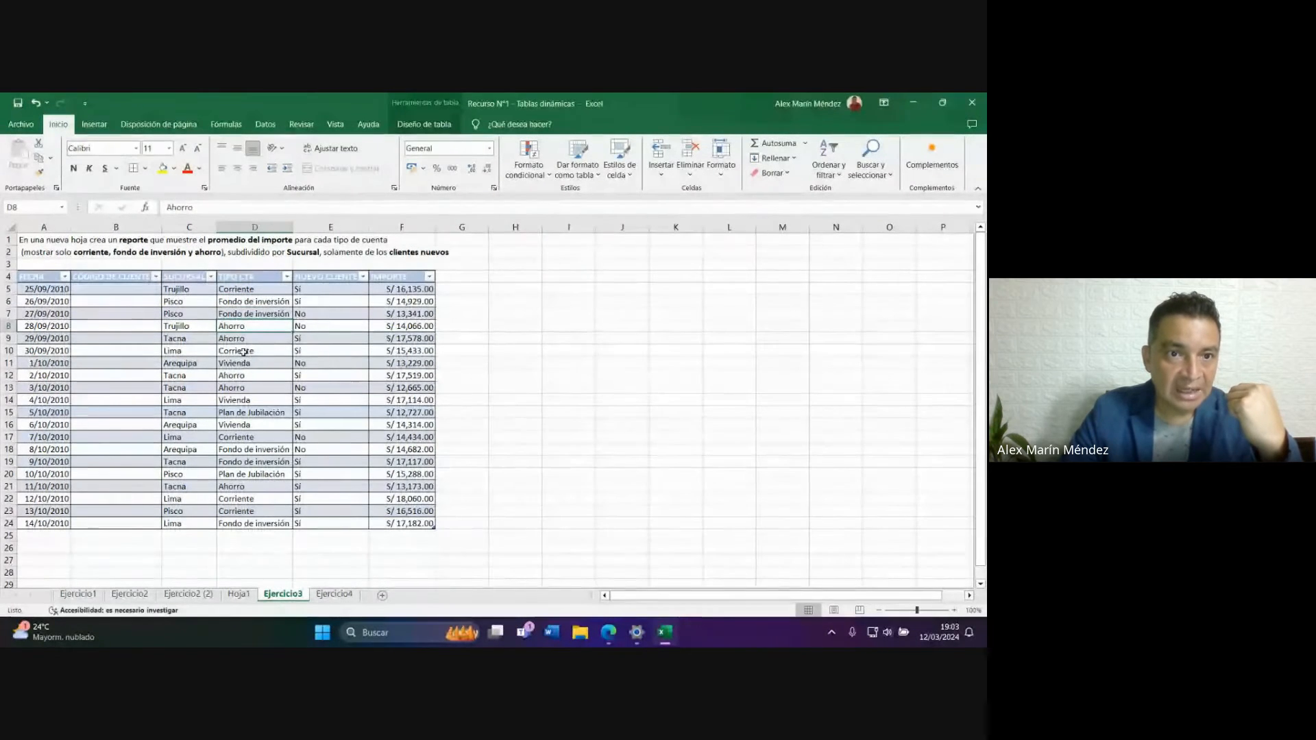
pyautogui.click(249, 363)
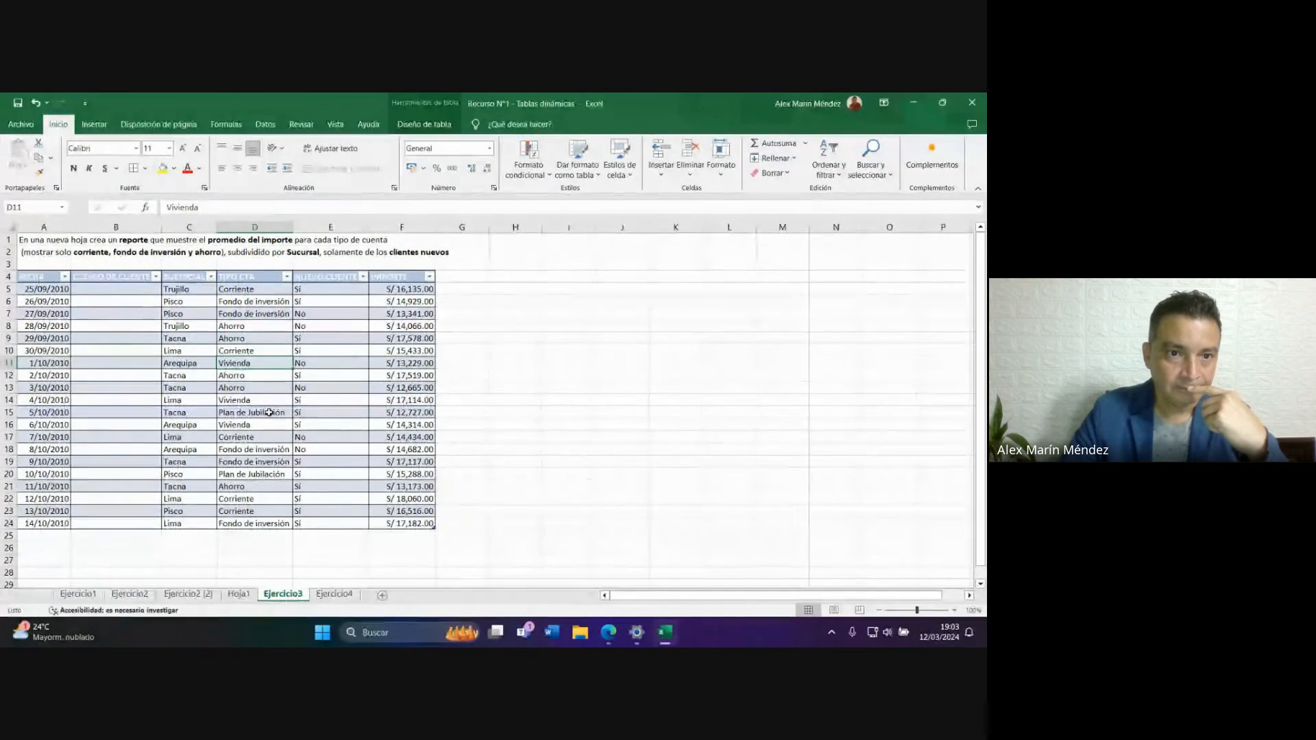
pyautogui.click(269, 412)
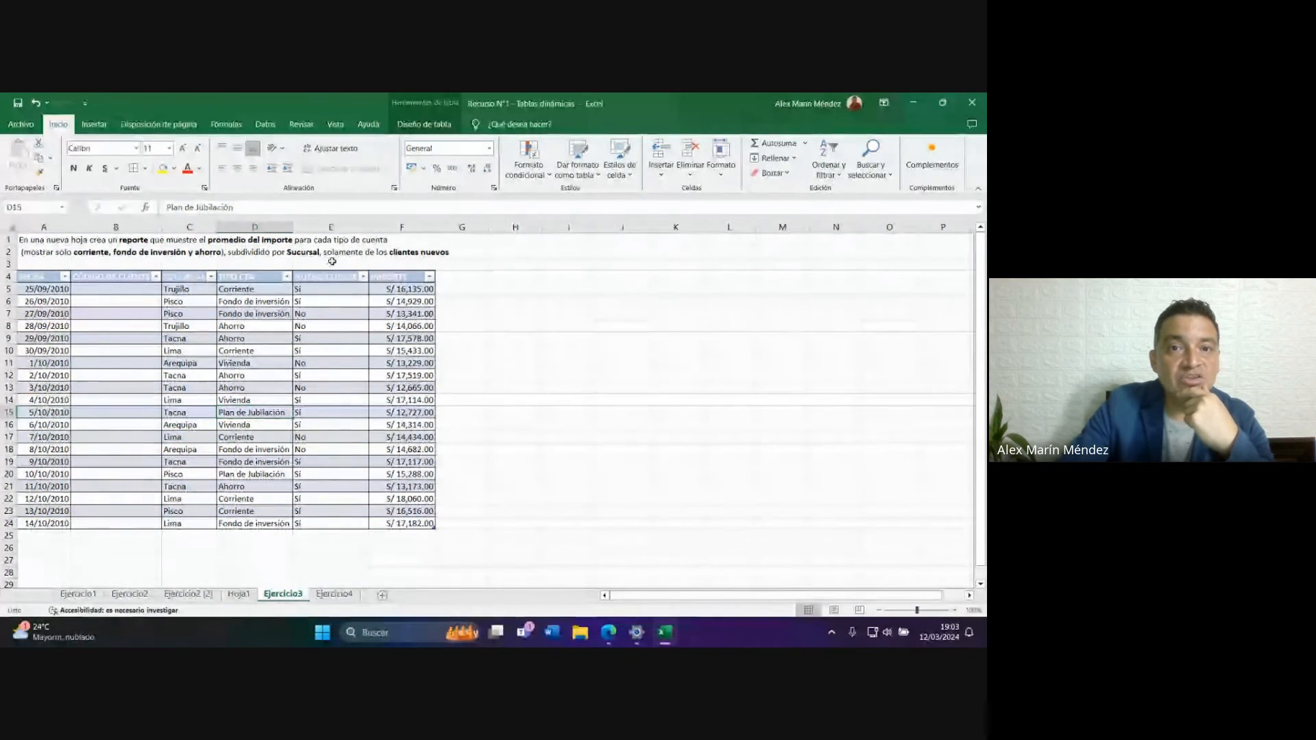
pyautogui.click(334, 292)
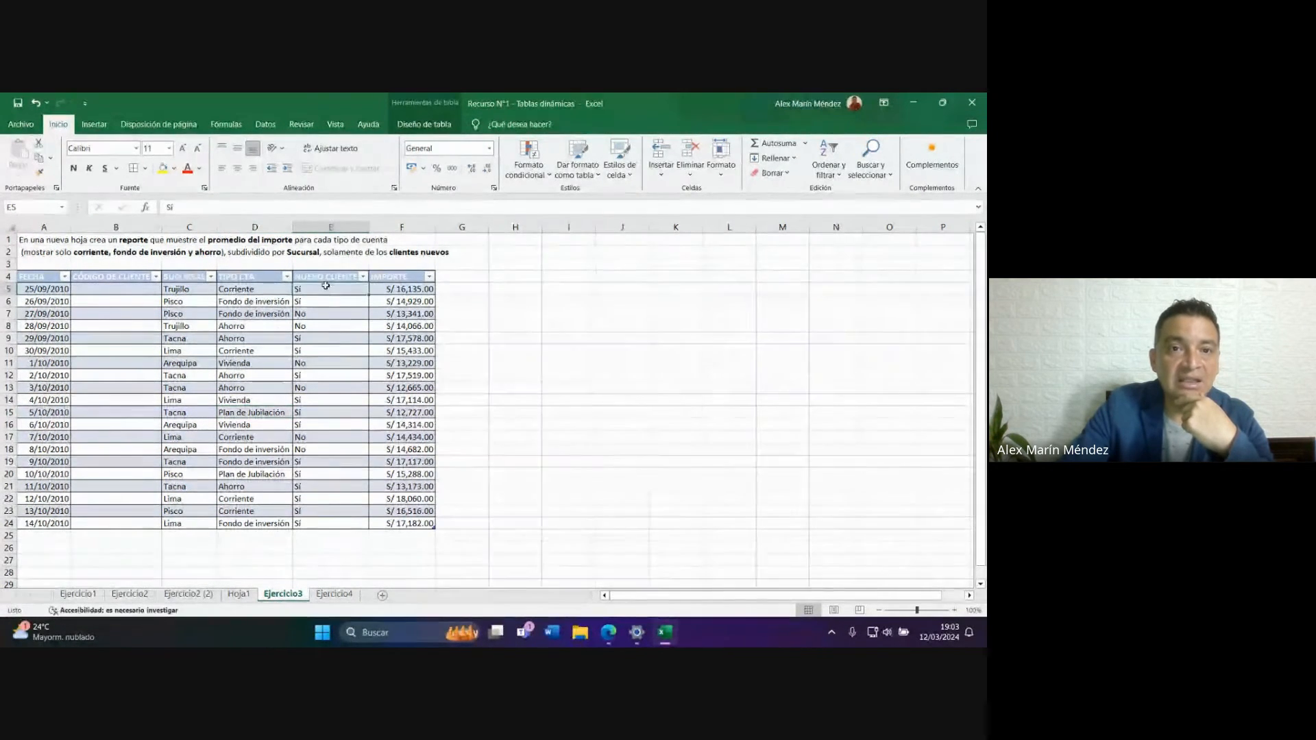
pyautogui.click(323, 314)
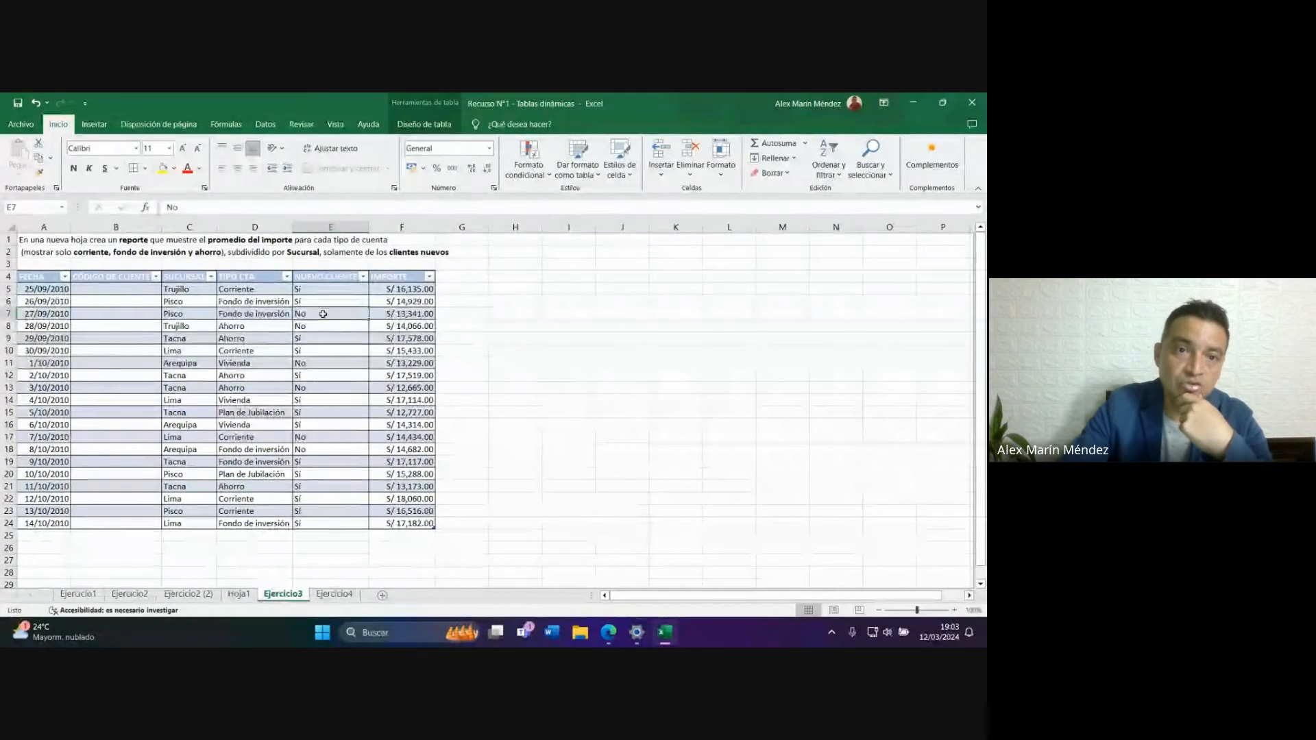
pyautogui.moveTo(176, 290); pyautogui.dragTo(189, 527)
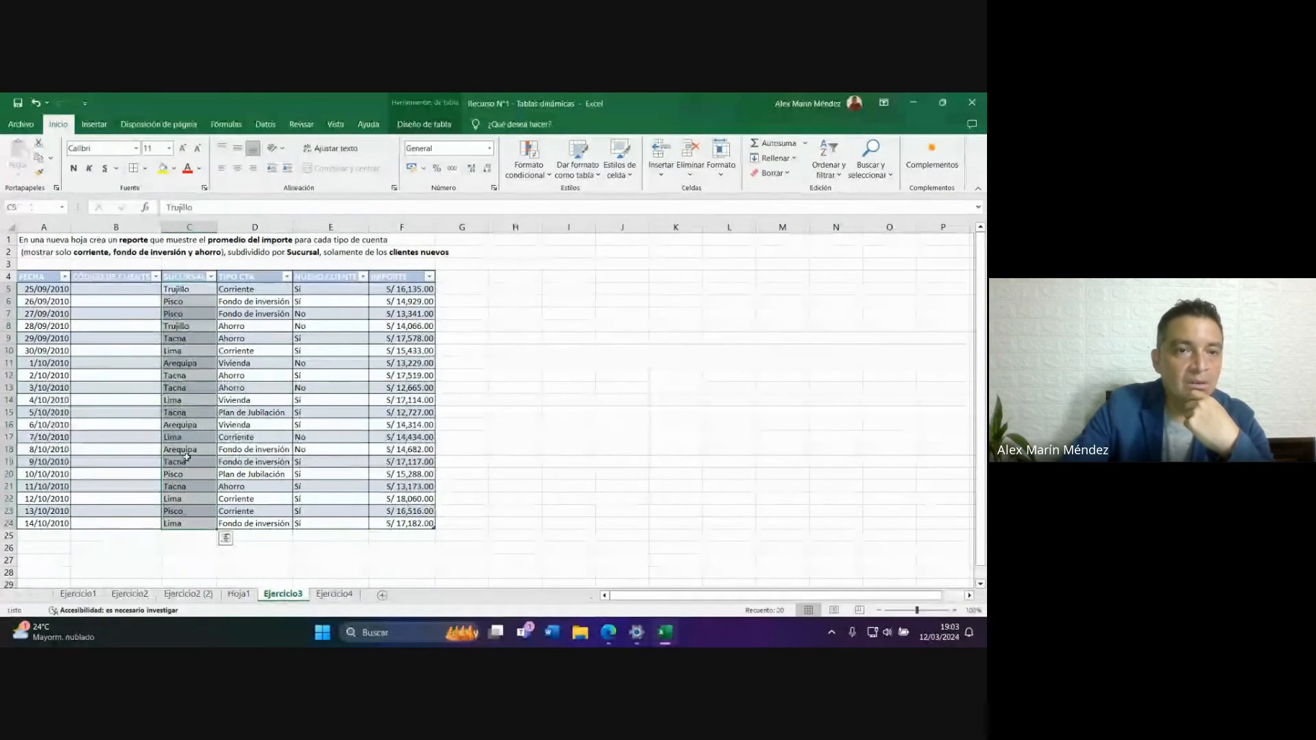
pyautogui.click(185, 396)
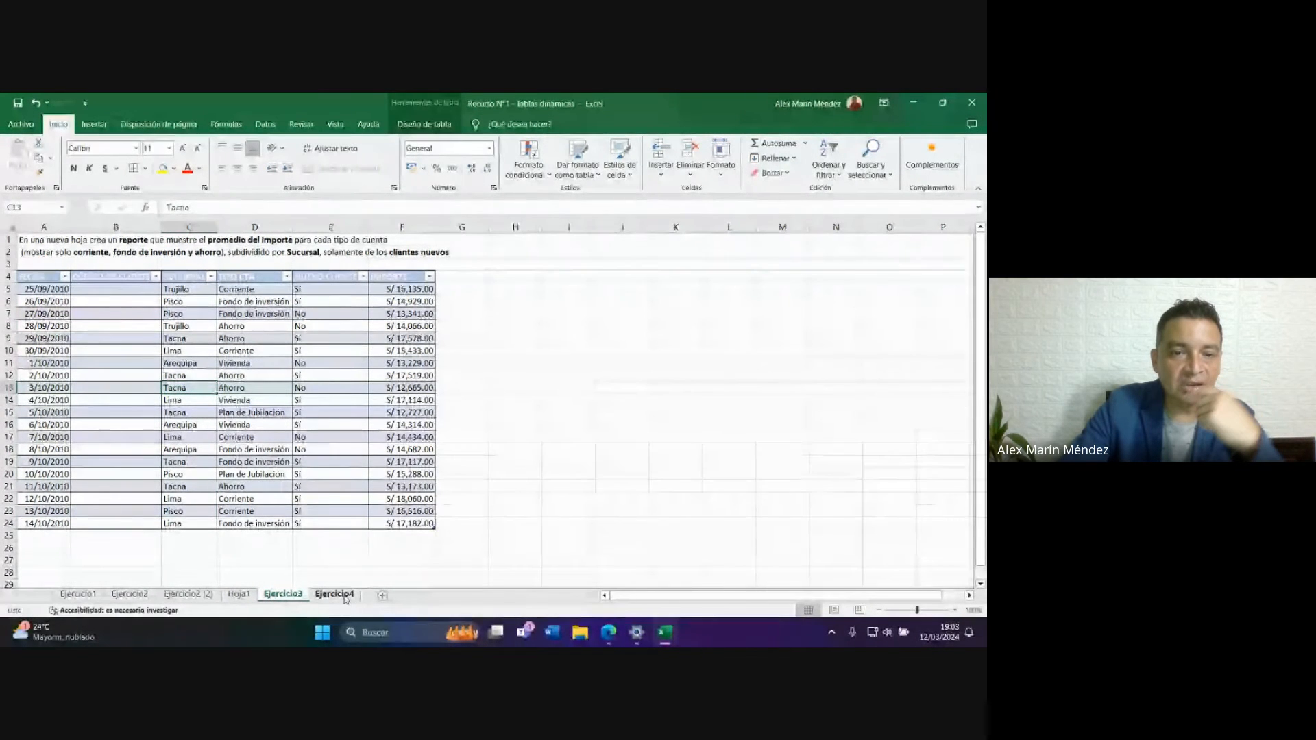
# On Hoja1, add IMPORTE to the pivot's values as a sum.
pyautogui.click(240, 594)
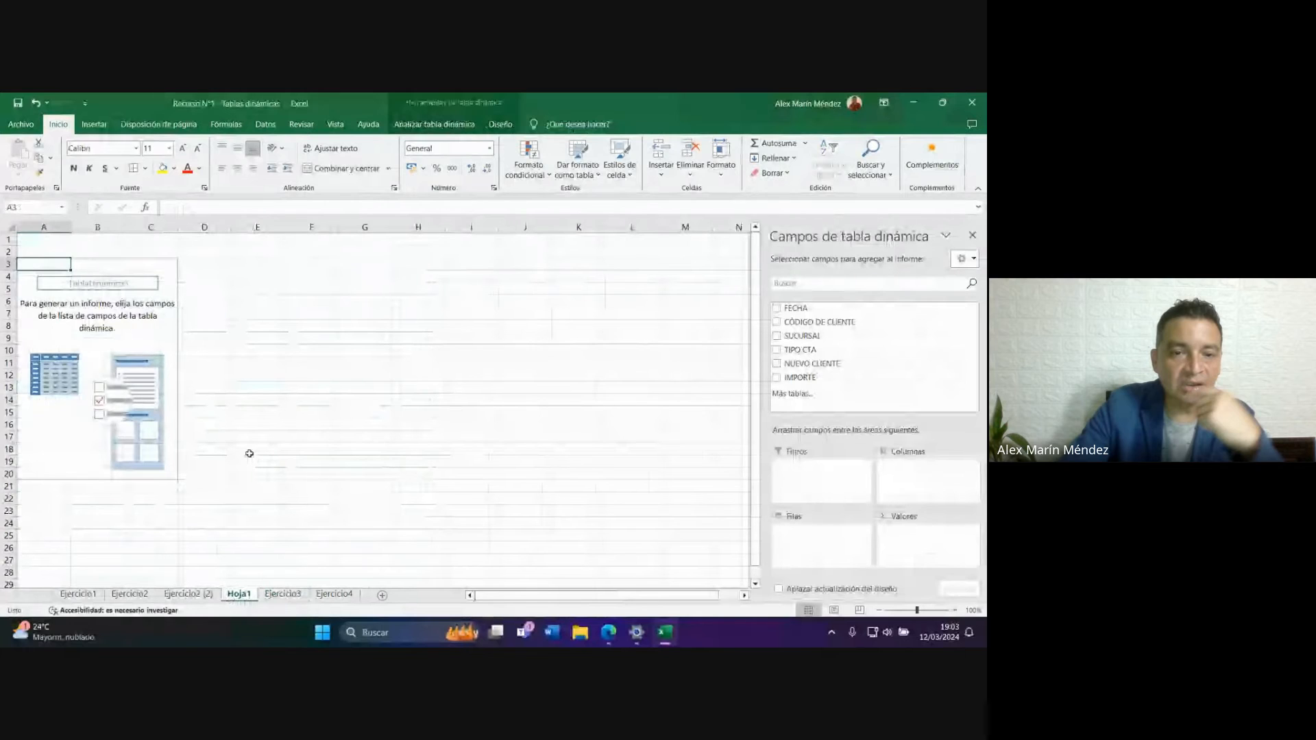
pyautogui.click(776, 377)
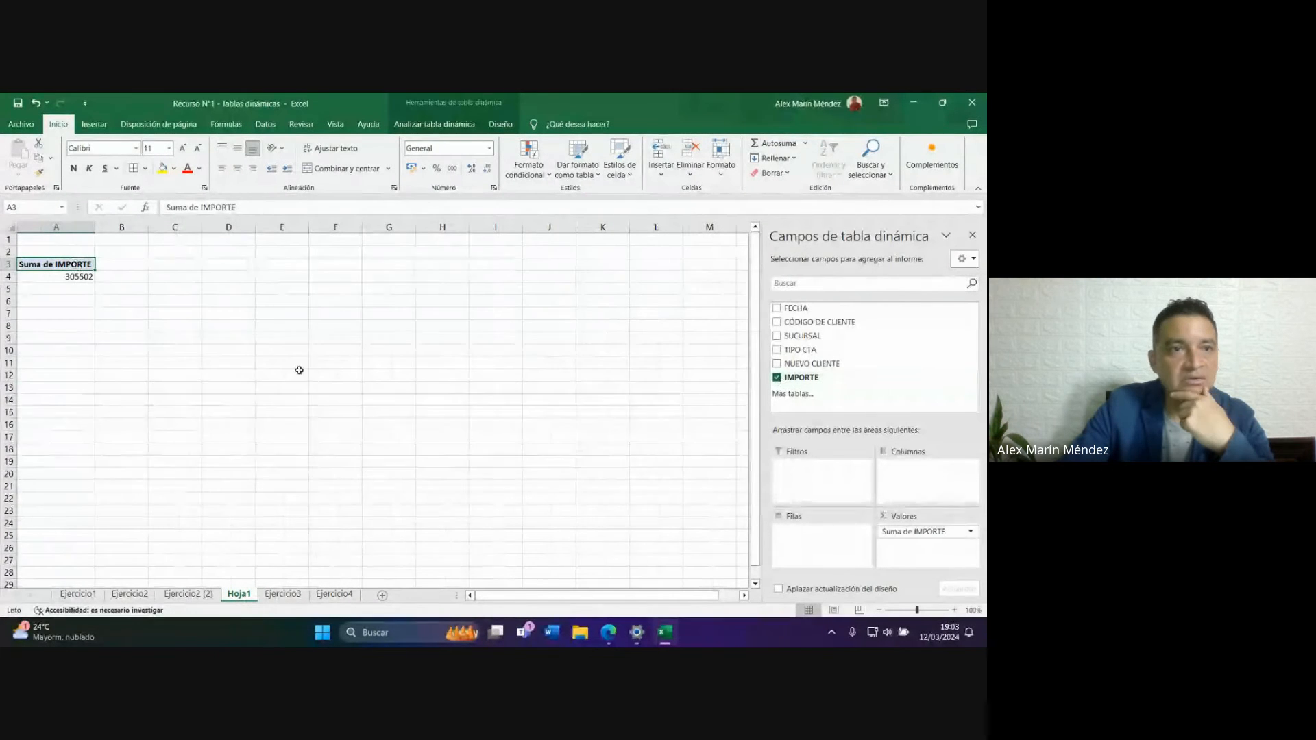
pyautogui.click(71, 277)
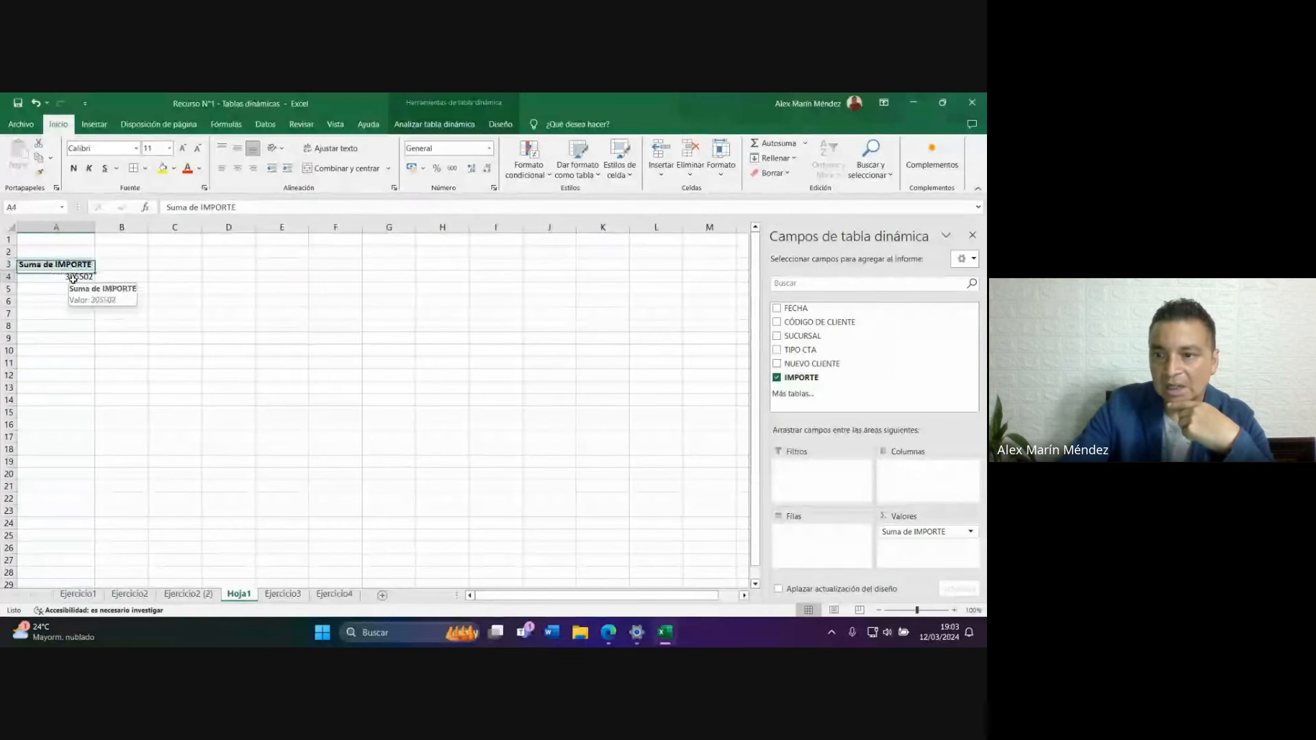
# Format the IMPORTE values as Contabilidad with S/ and 2 decimals, showing S/ 305,502.00.
pyautogui.click(919, 532)
pyautogui.click(891, 518)
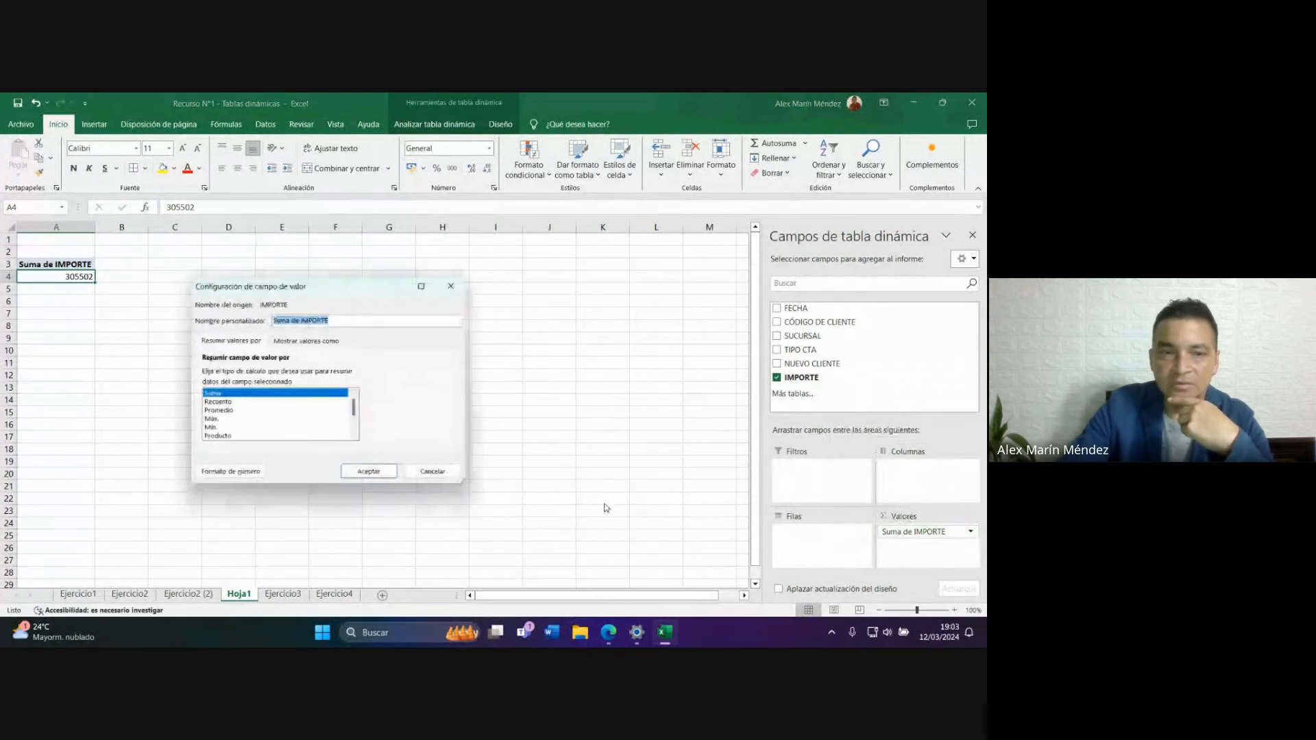
pyautogui.click(246, 474)
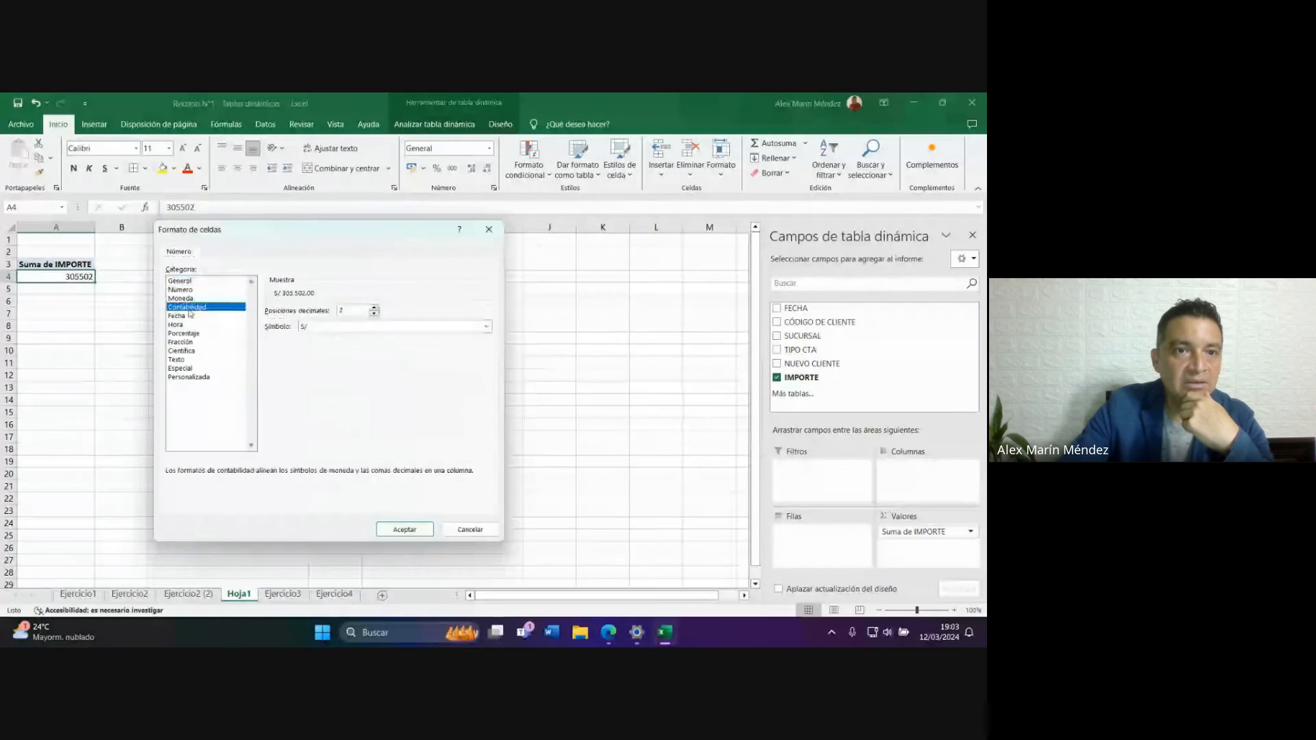
pyautogui.click(419, 534)
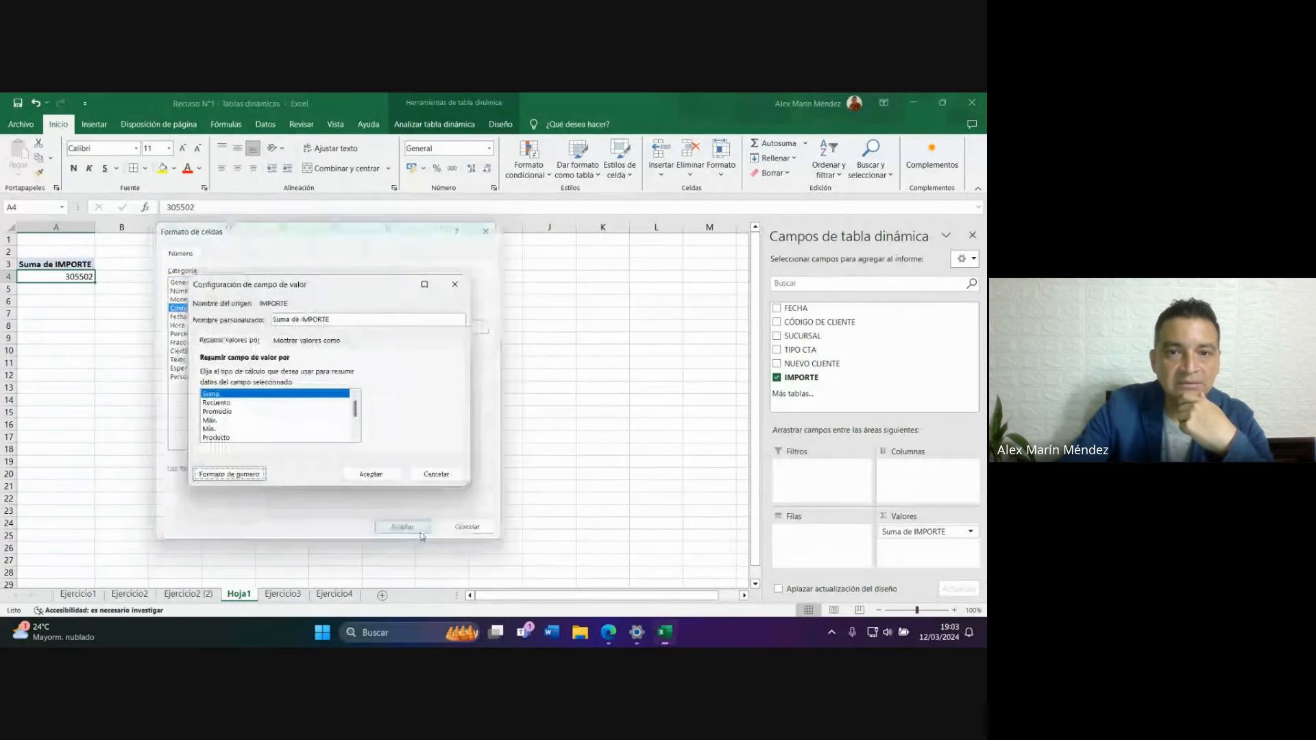
pyautogui.click(371, 474)
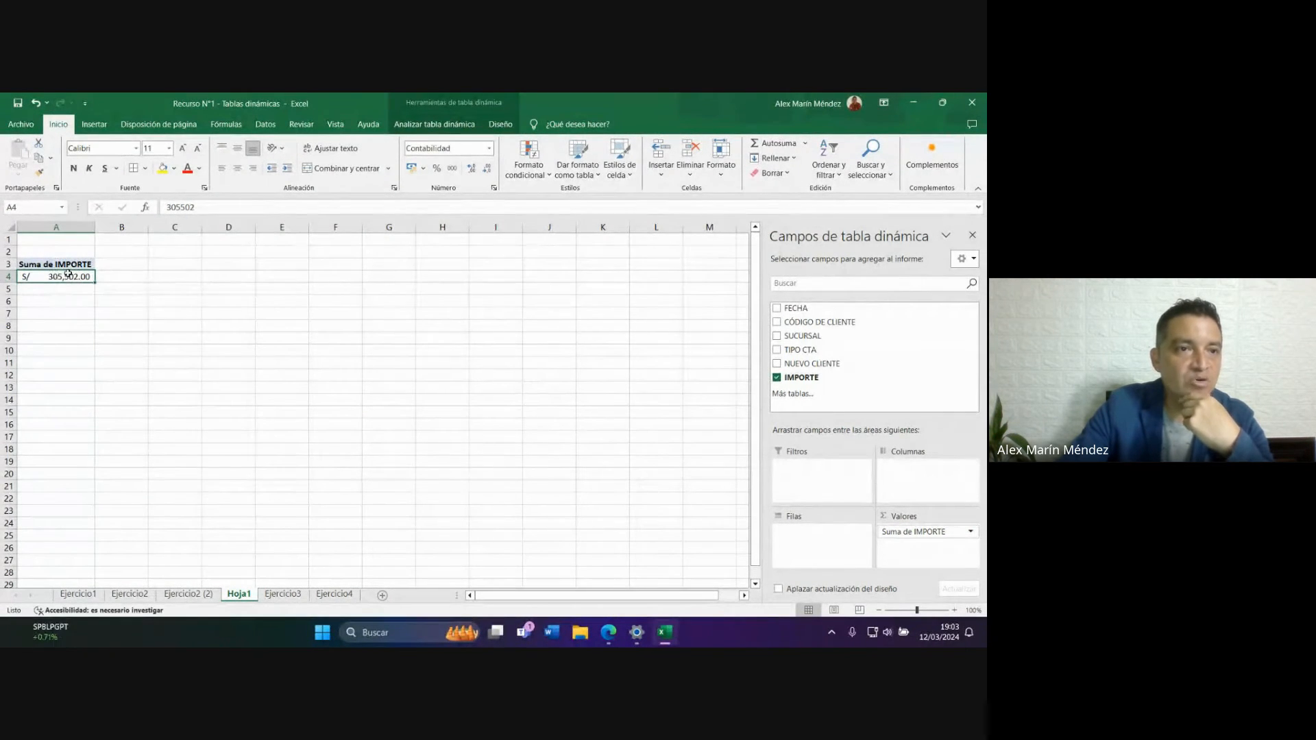
pyautogui.moveTo(65, 277)
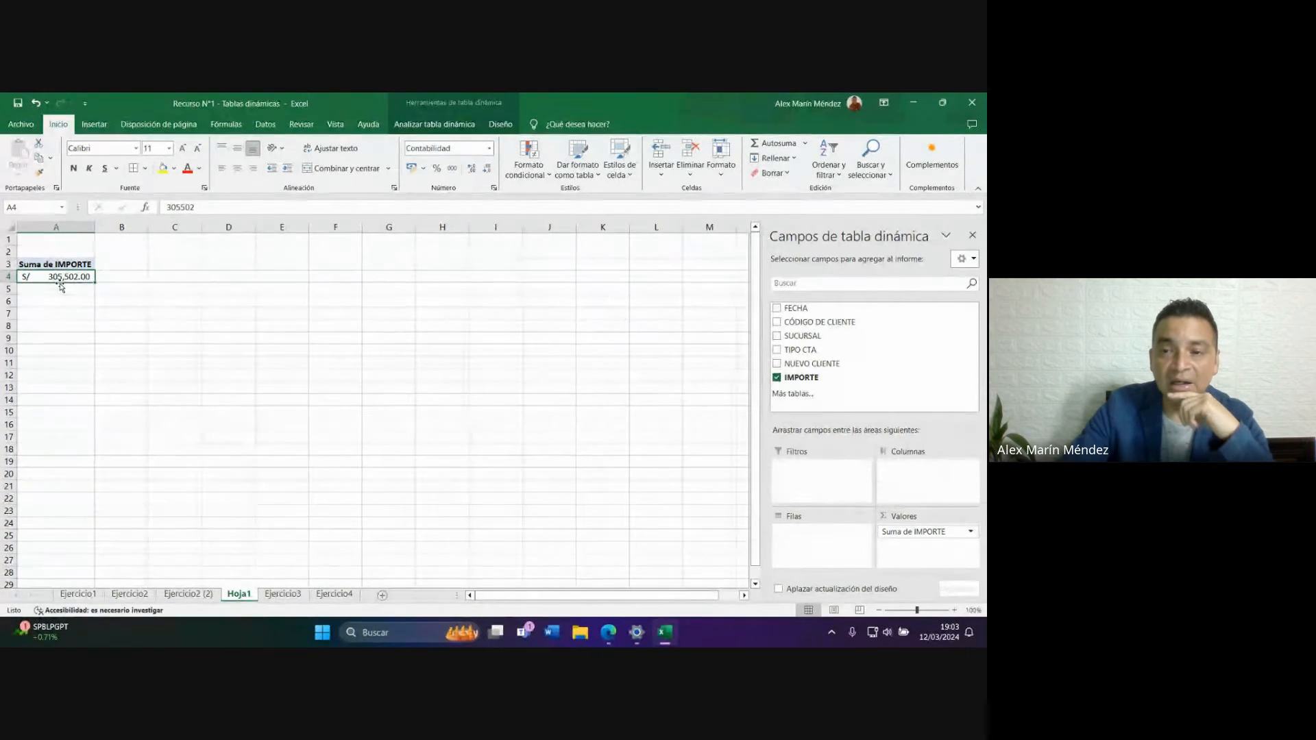
# Change the IMPORTE summary to Promedio (S/ 15,275.10) and return to the Ejercicio3 sheet.
pyautogui.click(972, 533)
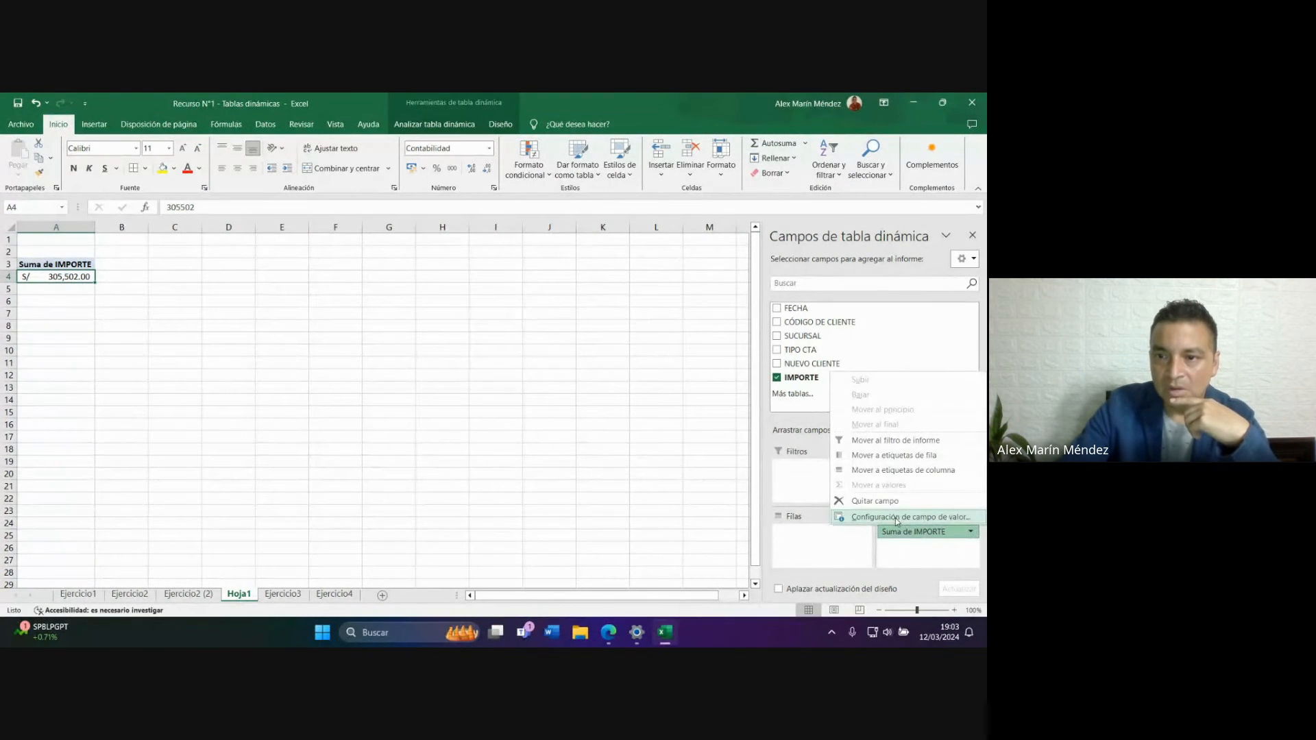
pyautogui.click(897, 518)
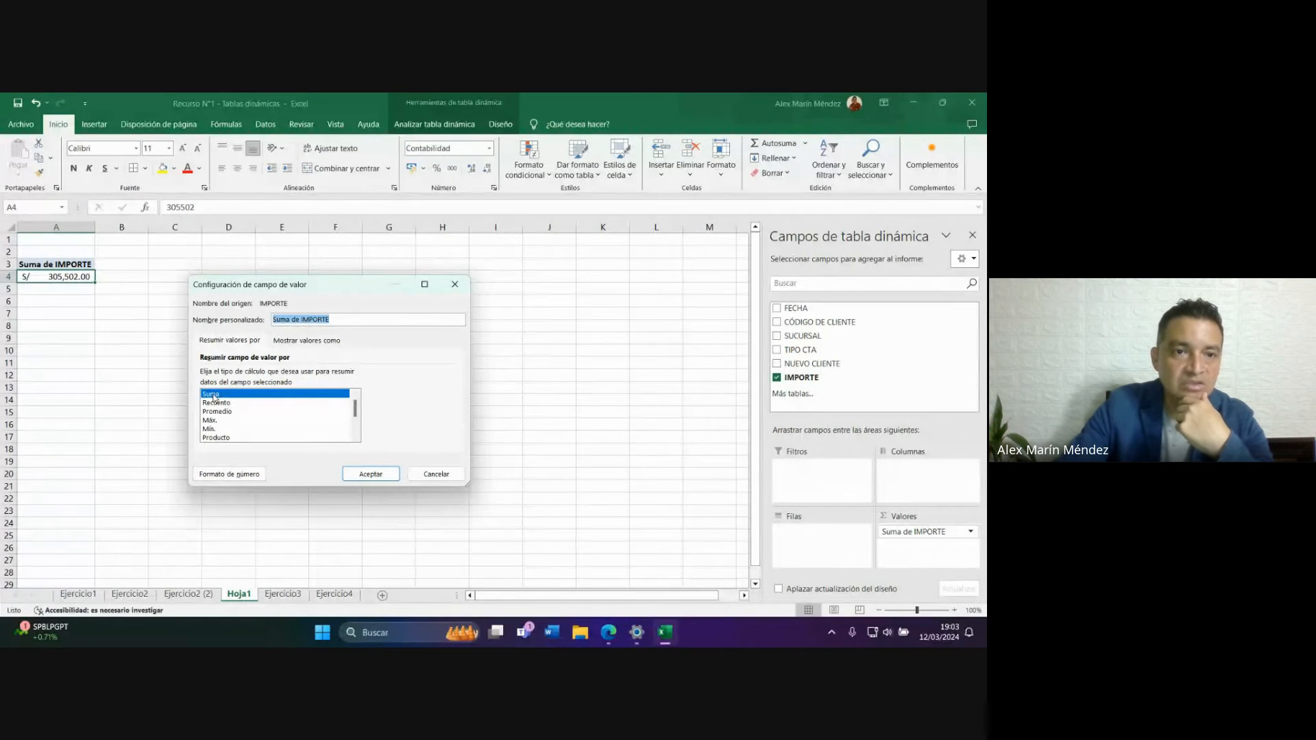
pyautogui.click(218, 412)
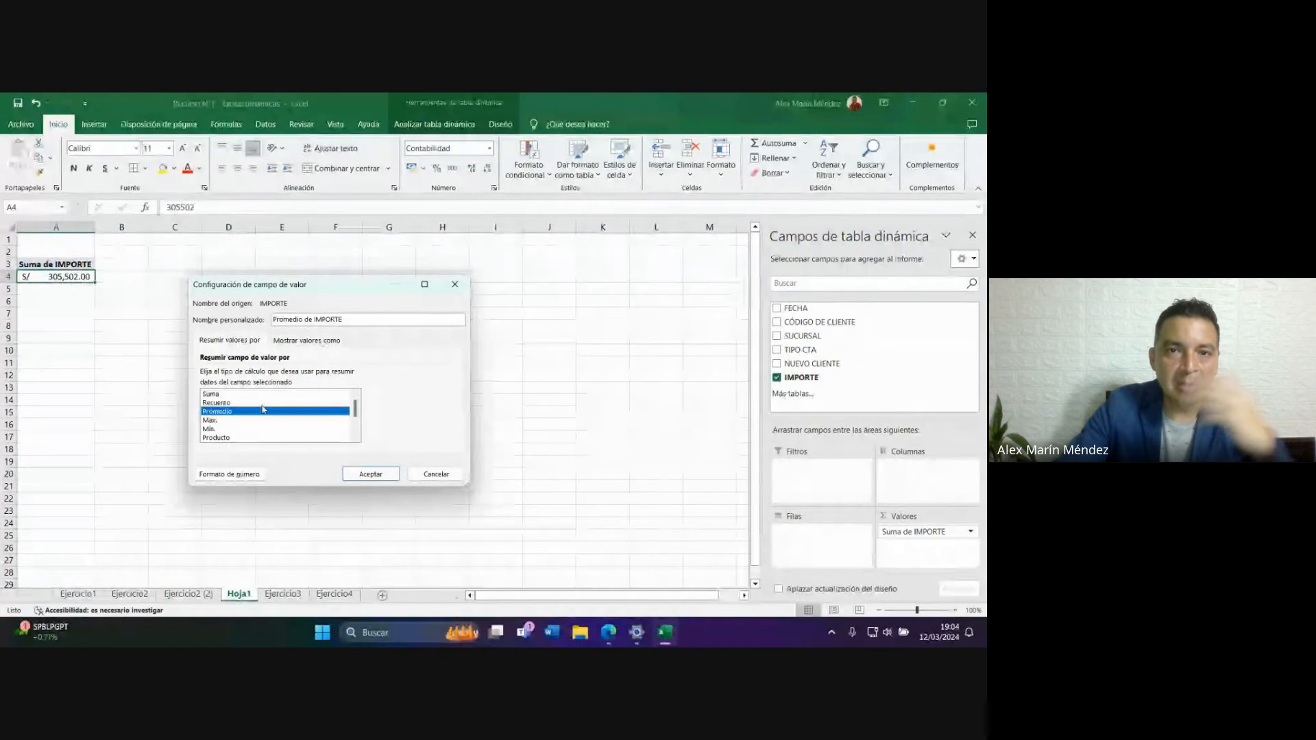
pyautogui.click(371, 473)
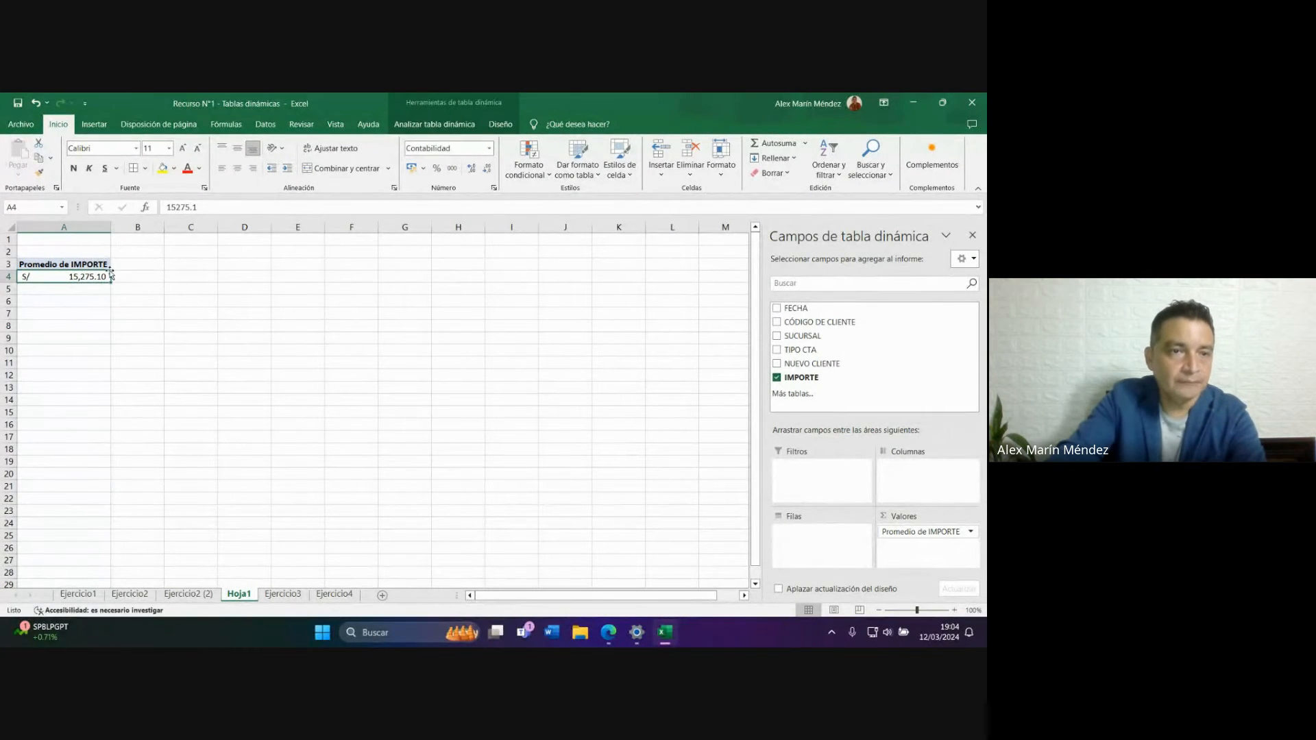
pyautogui.click(282, 594)
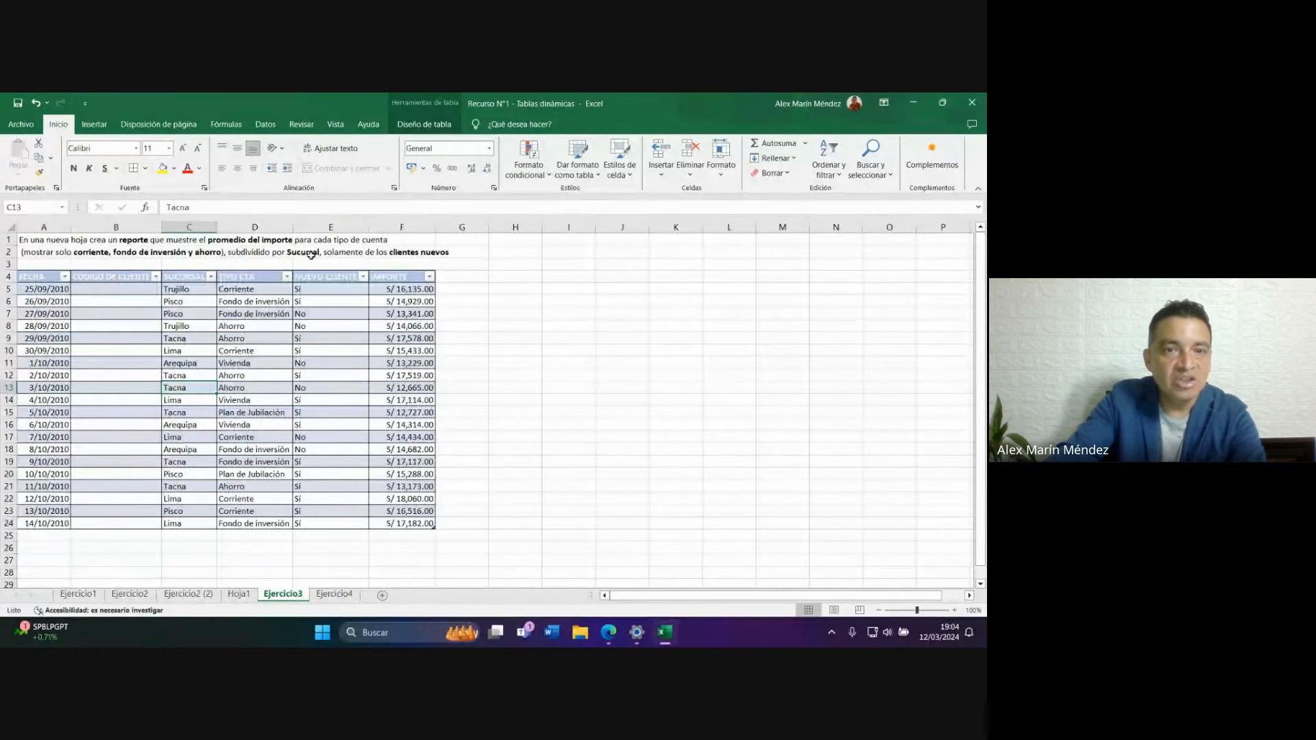
# Add TIPO CTA and then SUCURSAL as pivot row fields on Hoja1, then go back to Ejercicio3.
pyautogui.click(238, 593)
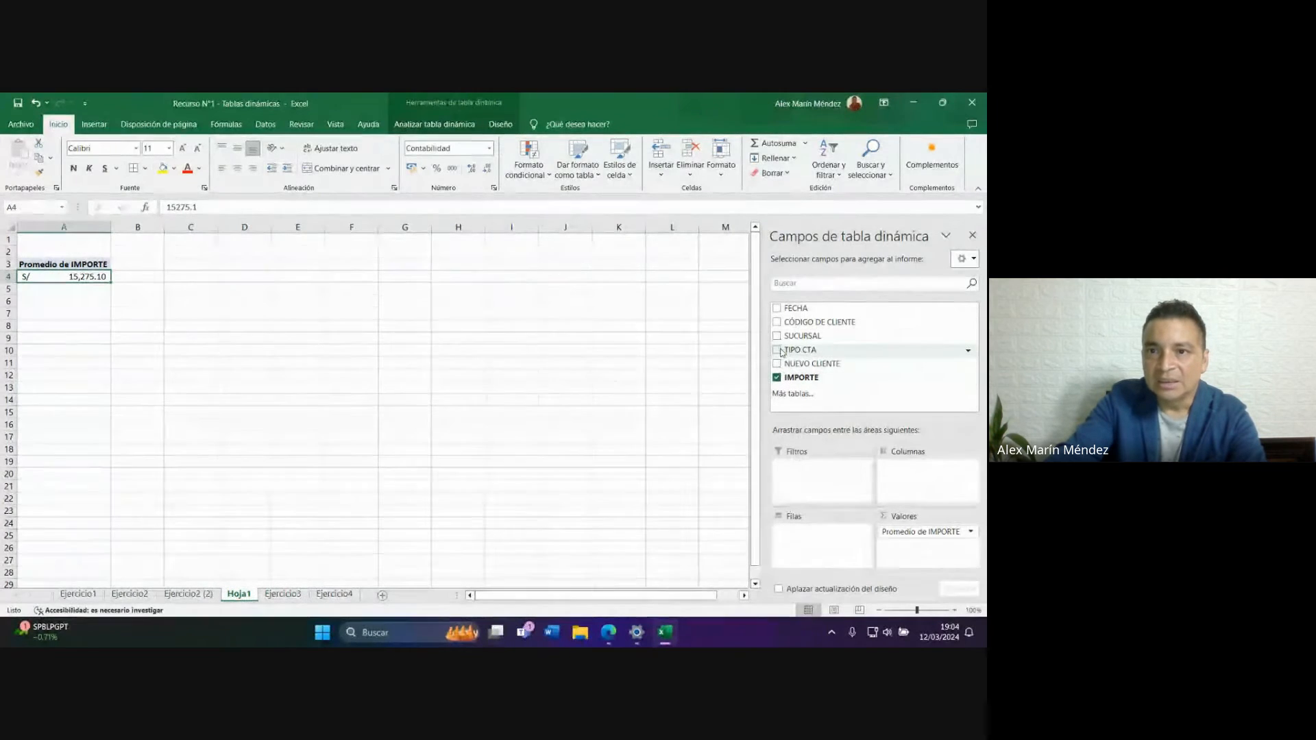
pyautogui.click(778, 350)
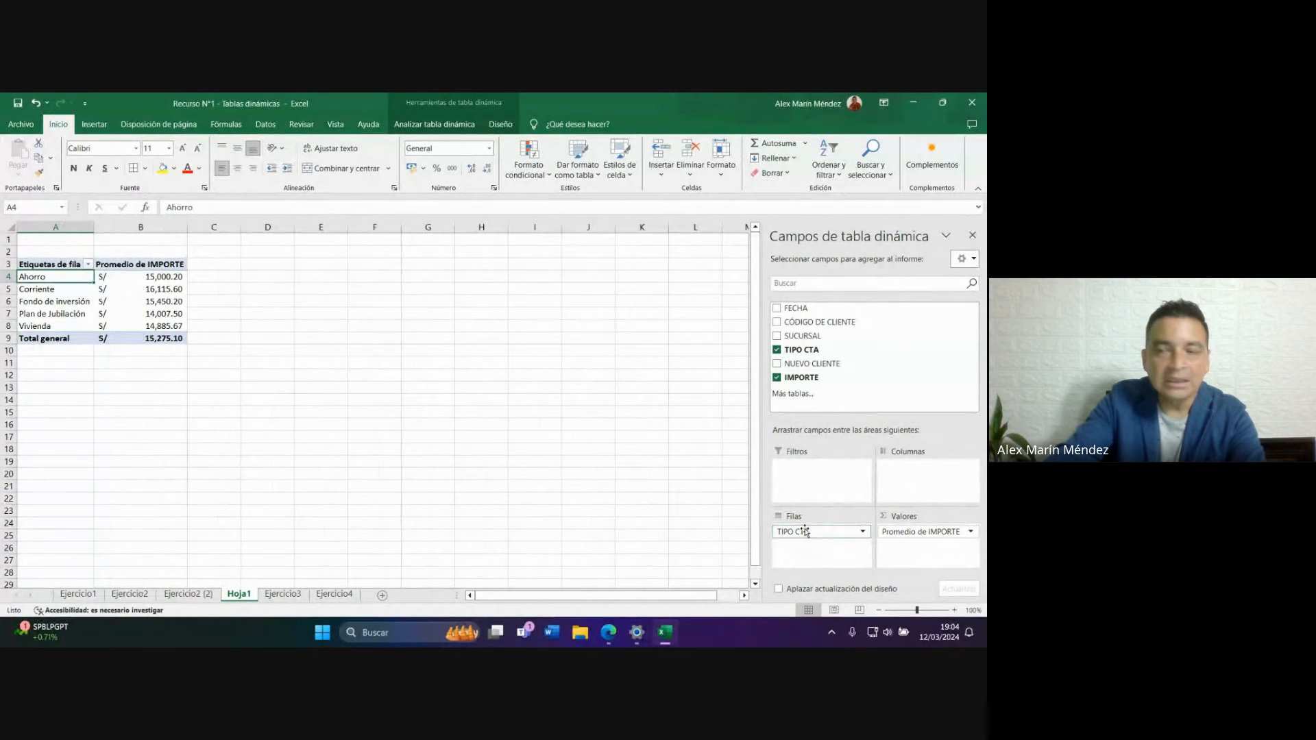
pyautogui.click(777, 336)
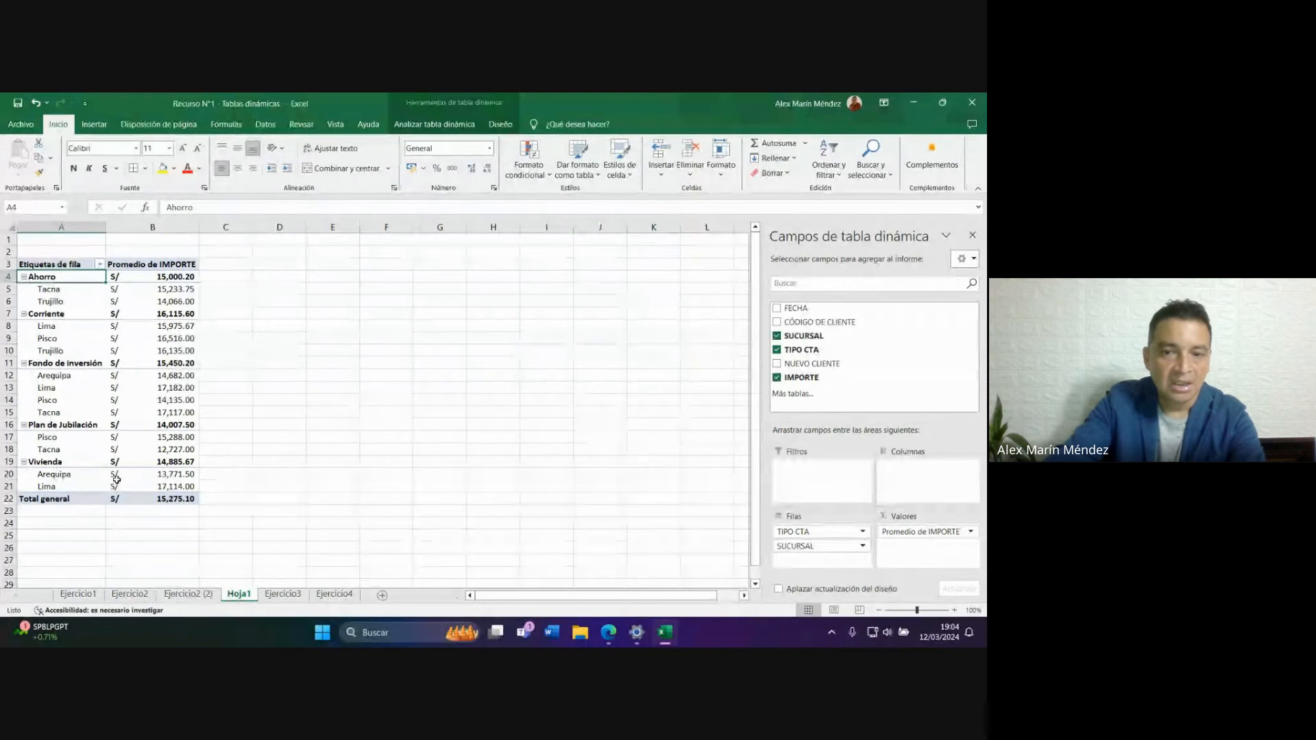
pyautogui.click(282, 593)
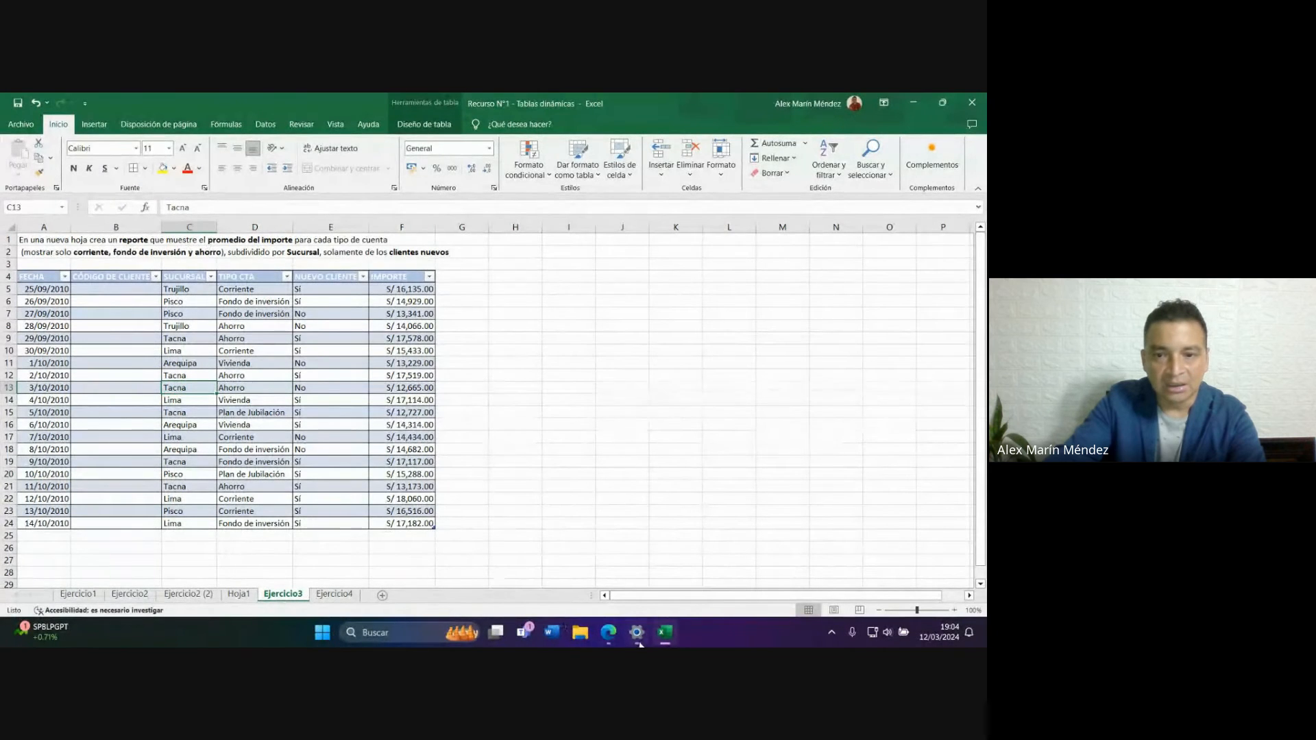
# Back on Hoja1, choose TIPO CTA in the row label filter, then close it without changes.
pyautogui.click(241, 597)
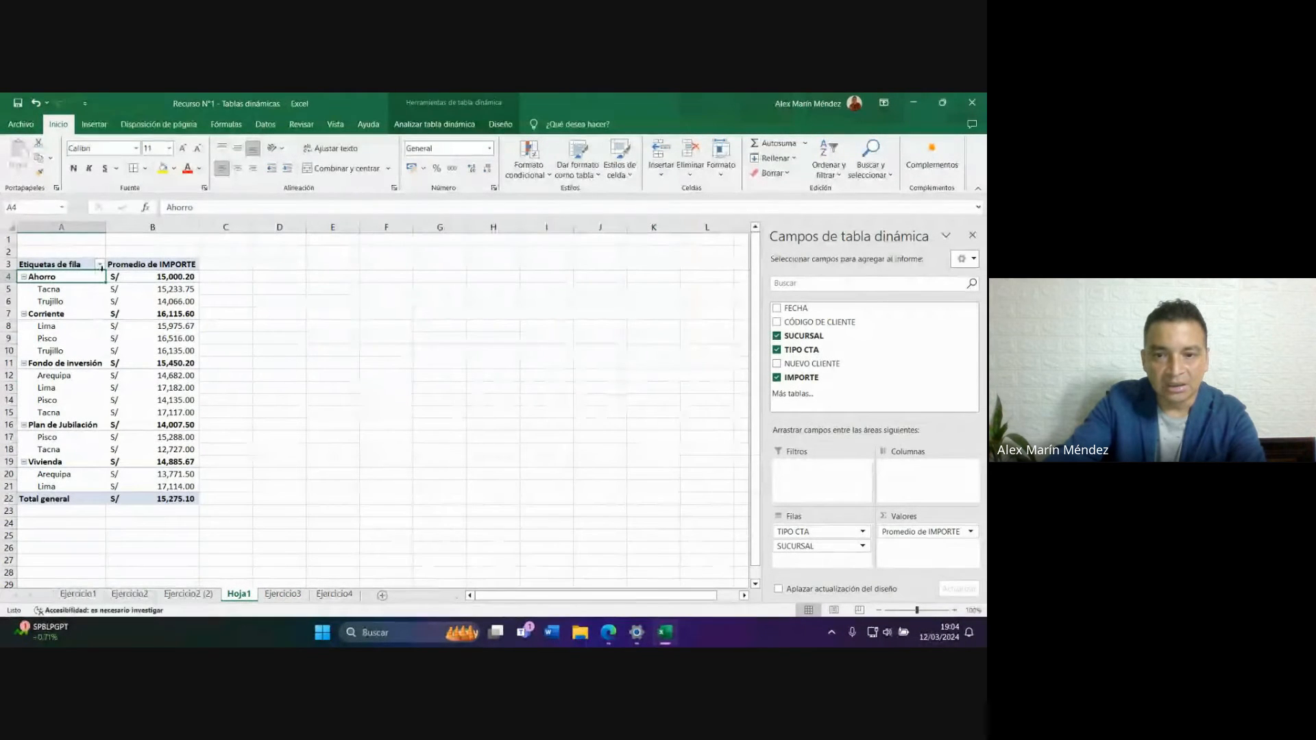
pyautogui.click(99, 265)
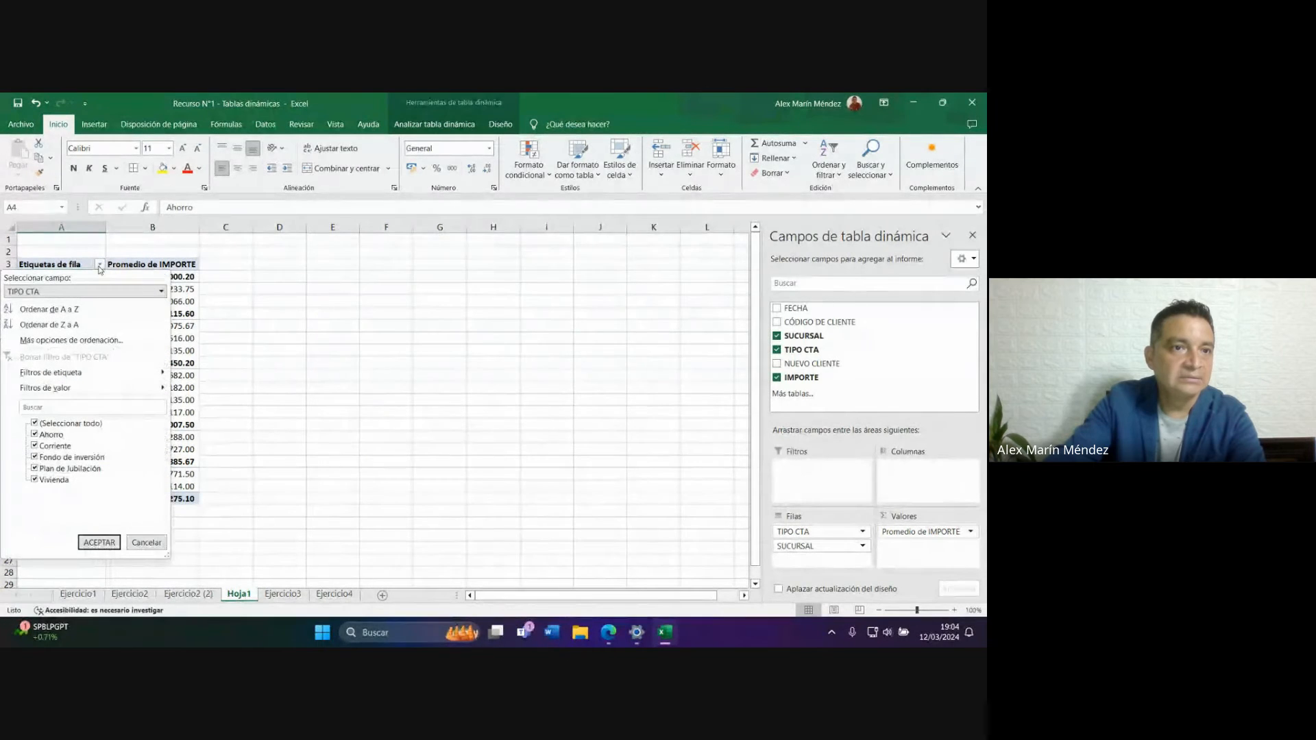
pyautogui.click(33, 292)
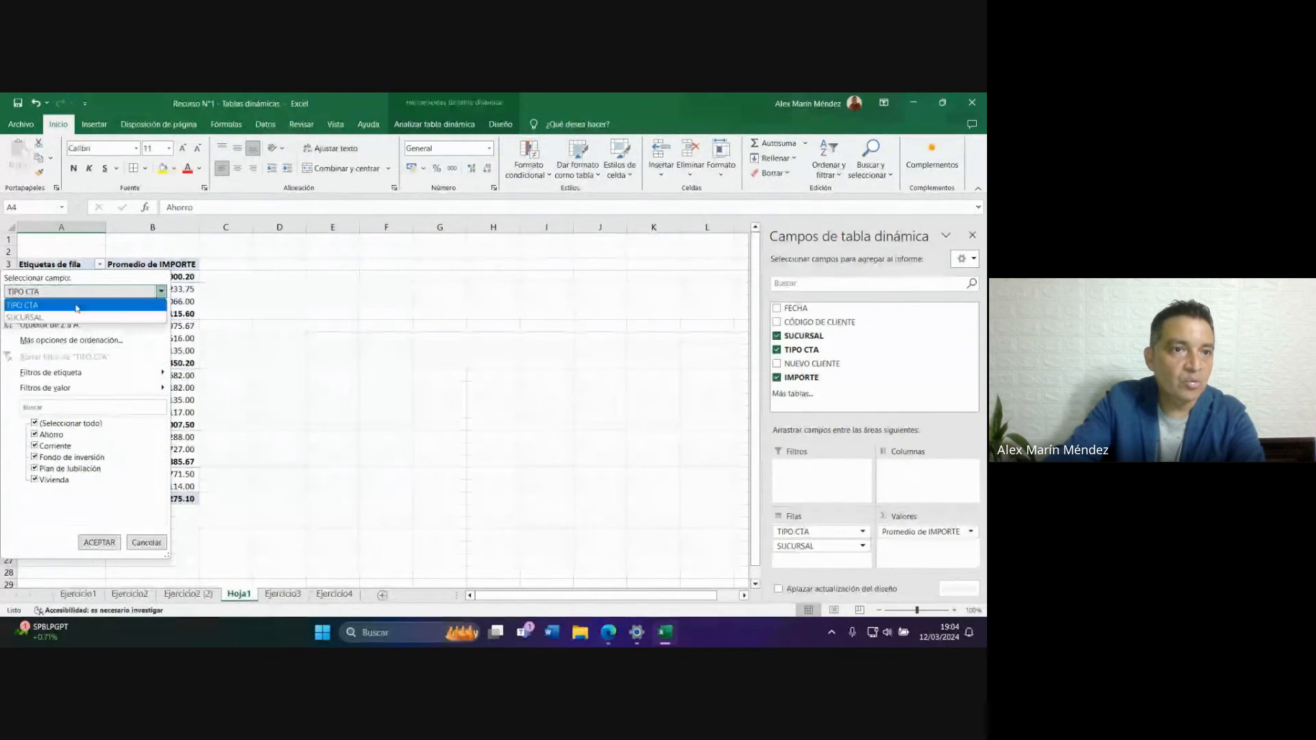
pyautogui.click(30, 317)
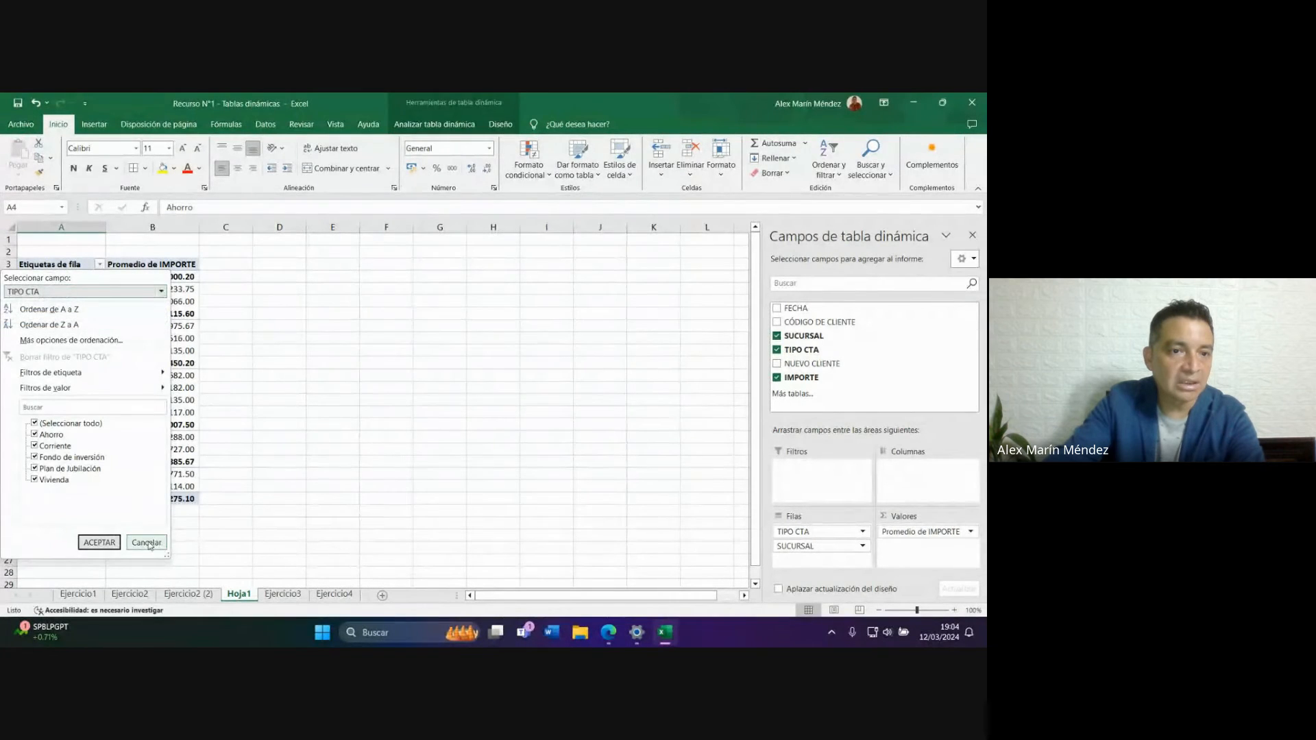
pyautogui.click(100, 542)
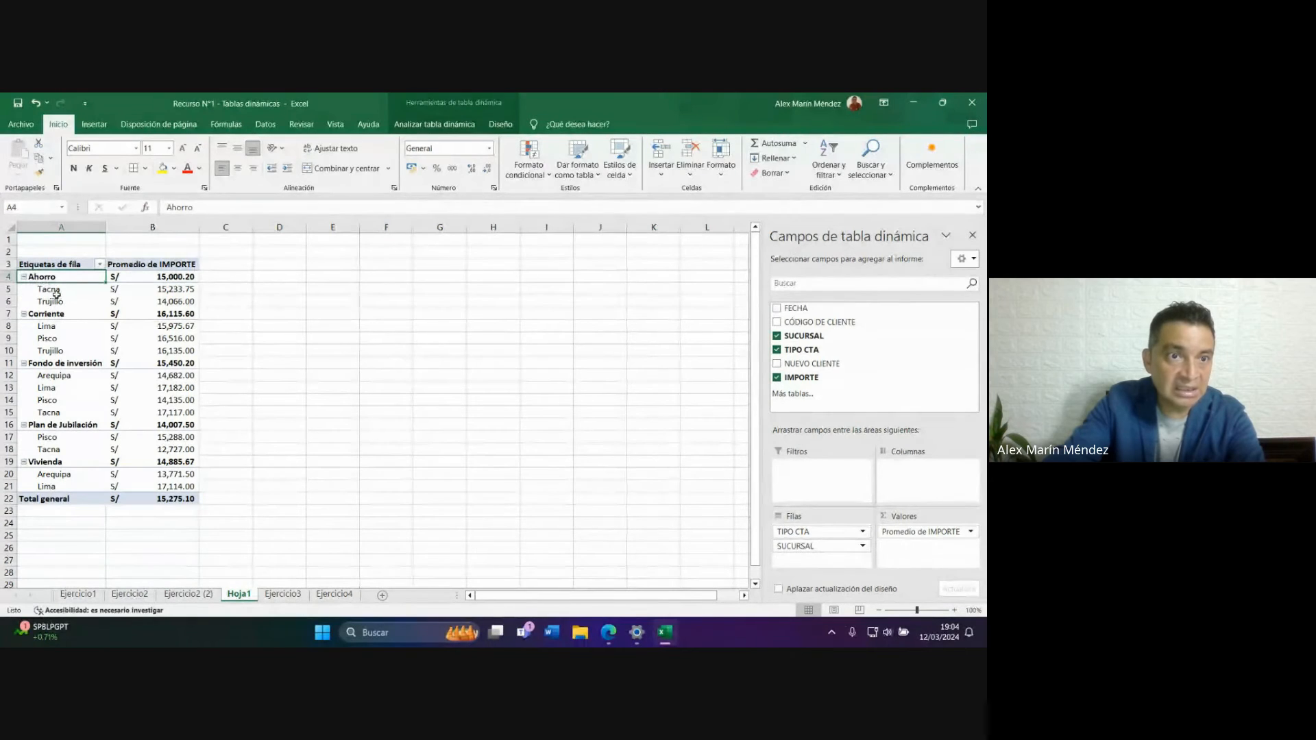
# Reselect TIPO CTA in the row filter, then review the Ejercicio3 instructions and return to Hoja1.
pyautogui.click(100, 264)
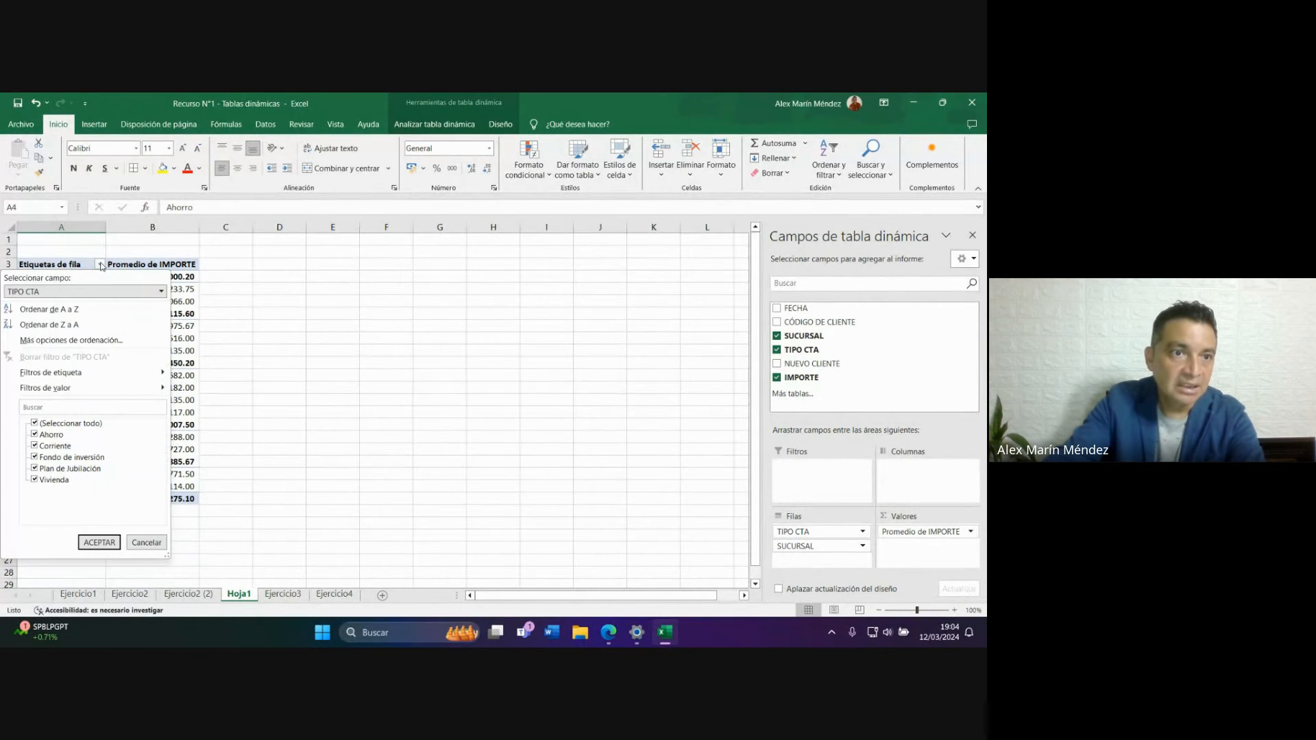
pyautogui.click(41, 291)
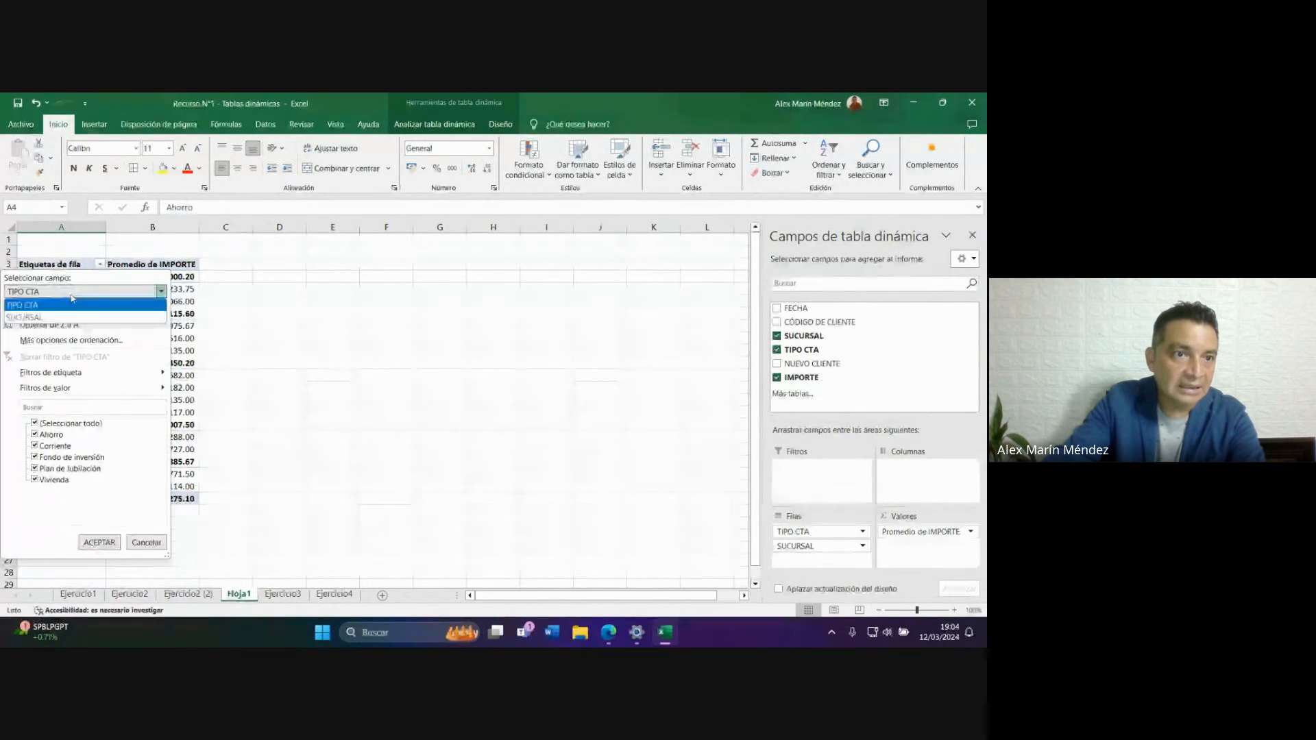
pyautogui.click(33, 306)
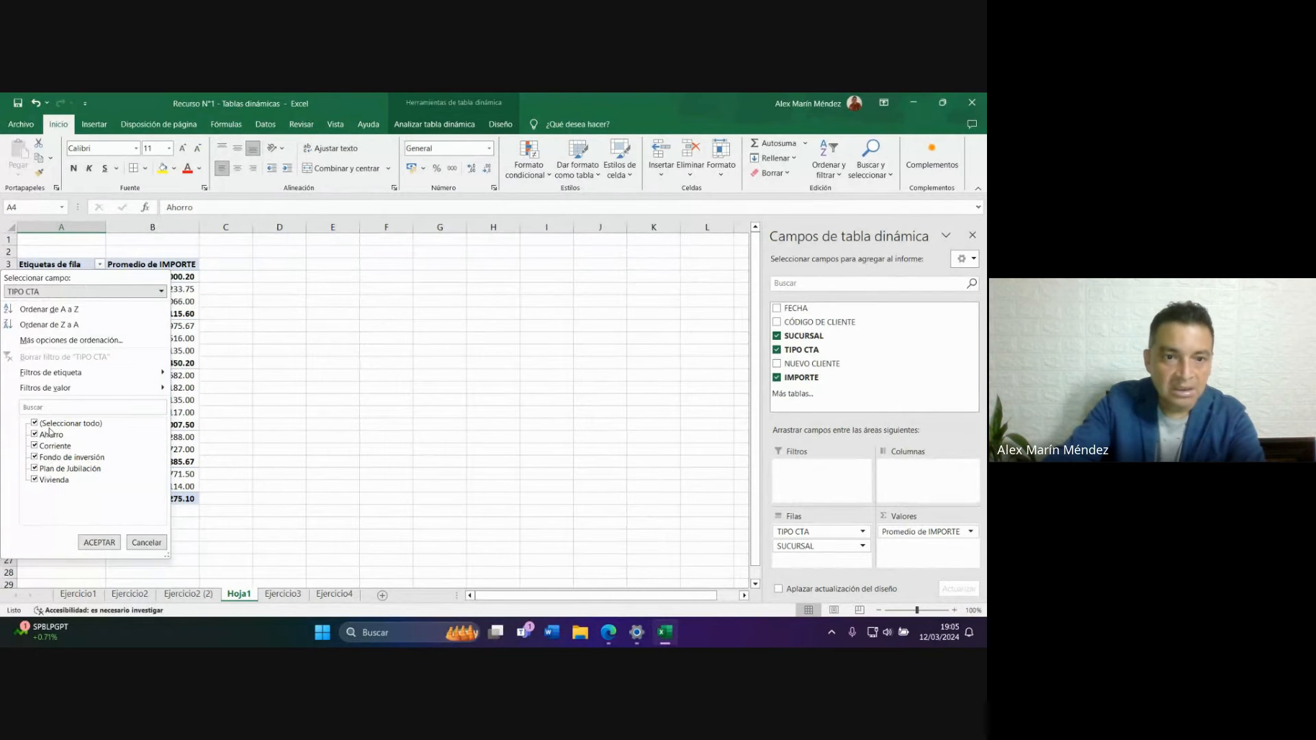
pyautogui.click(284, 601)
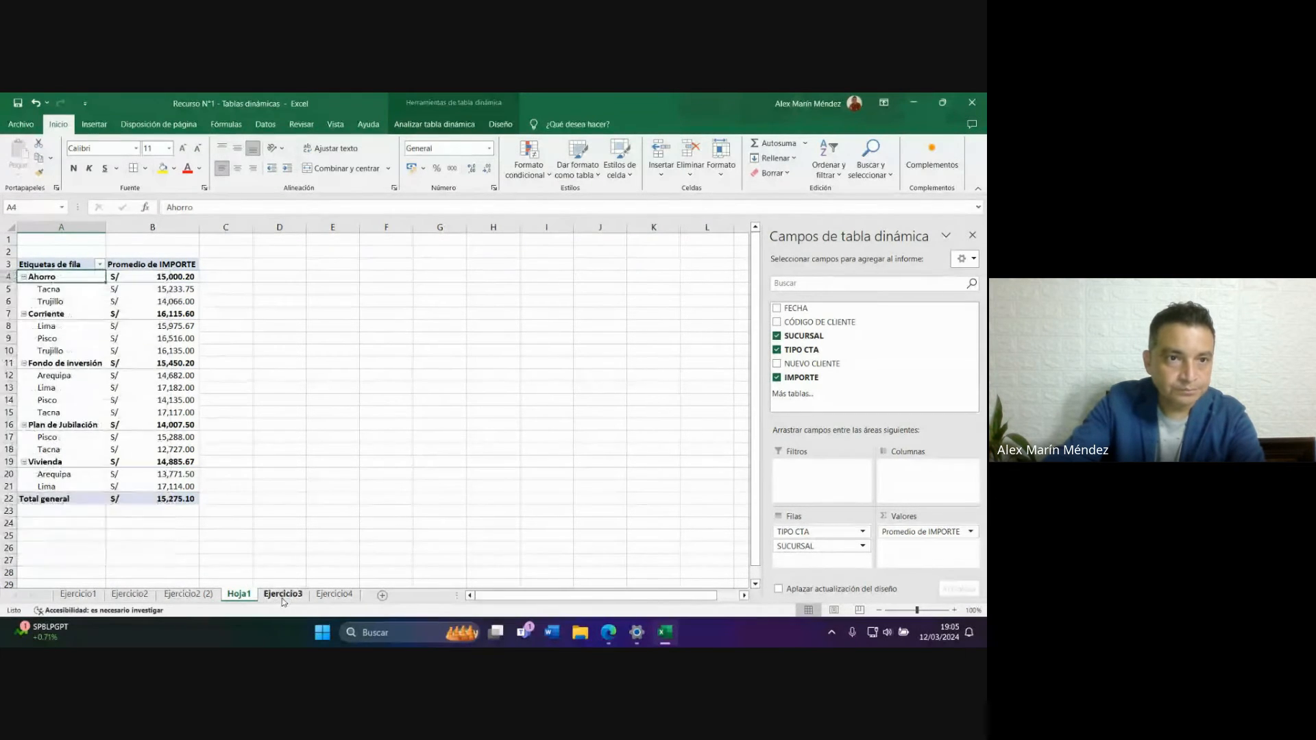
pyautogui.click(284, 601)
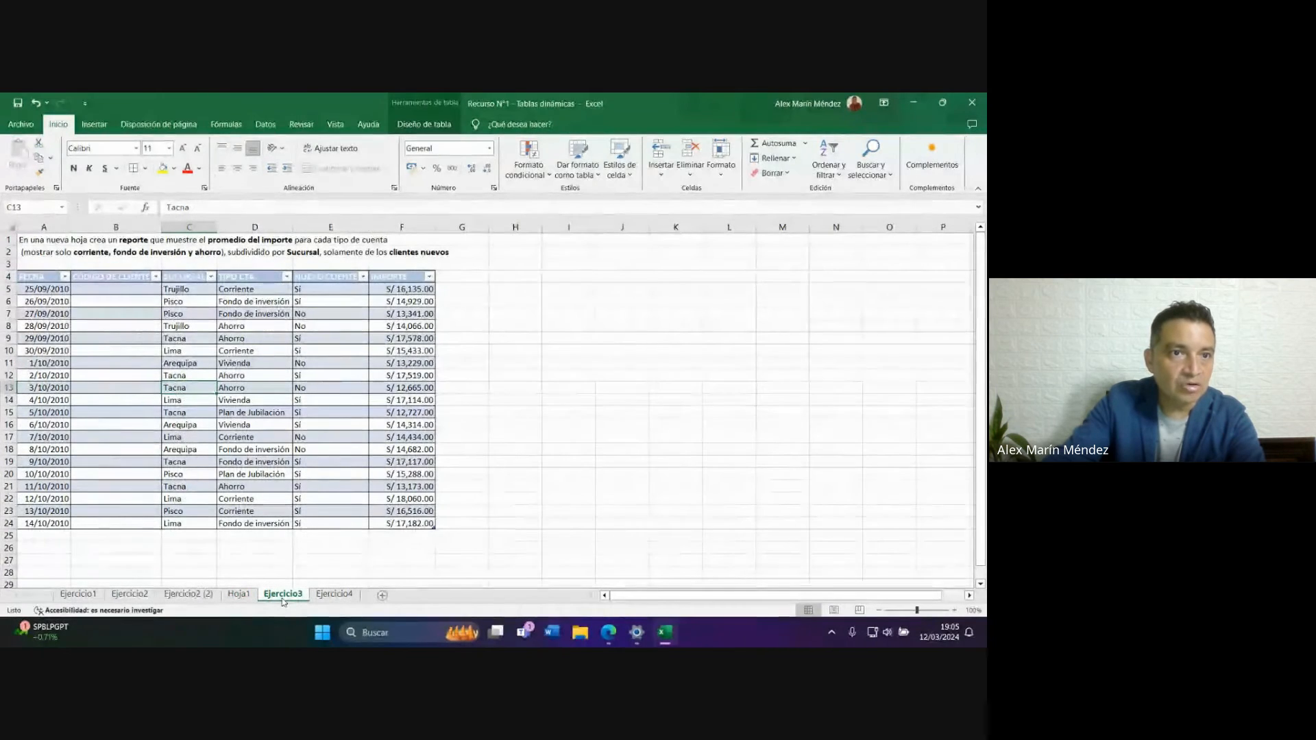
pyautogui.click(238, 594)
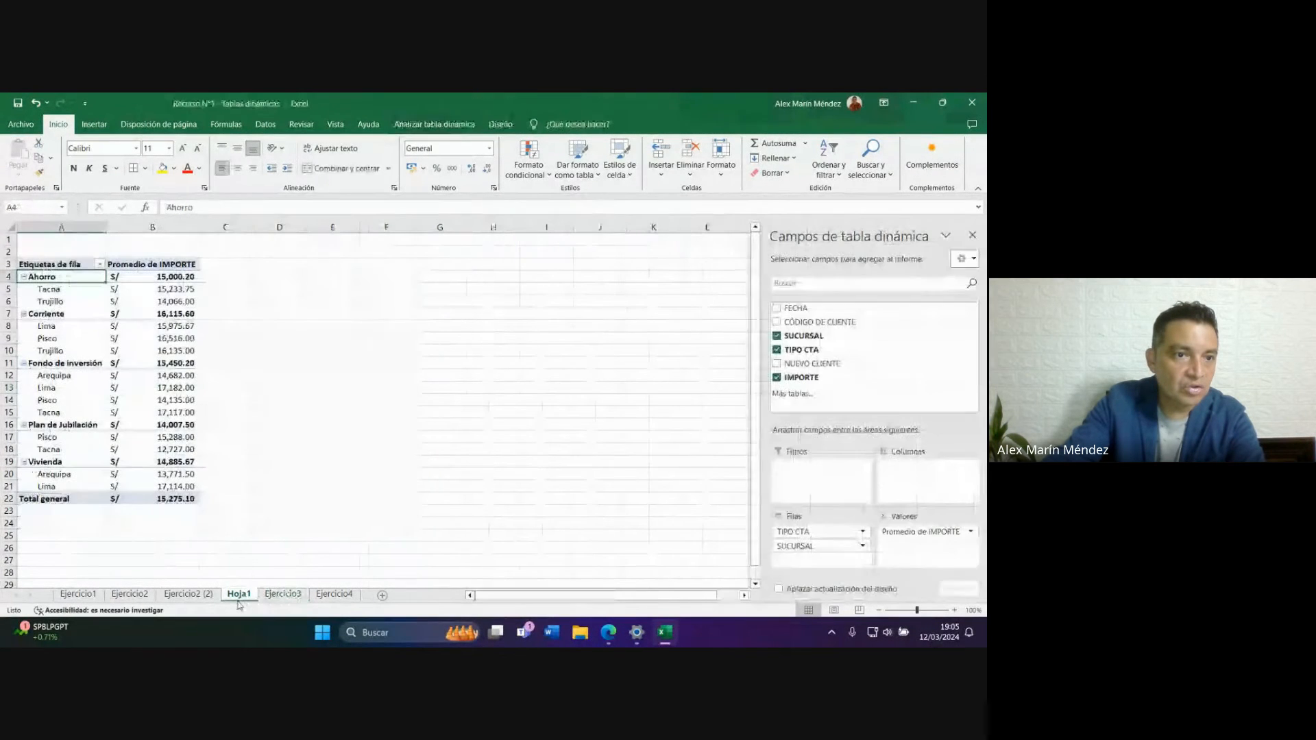
# Uncheck Plan de Jubilación and Vivienda so only Ahorro, Corriente and Fondo de inversión remain.
pyautogui.click(99, 264)
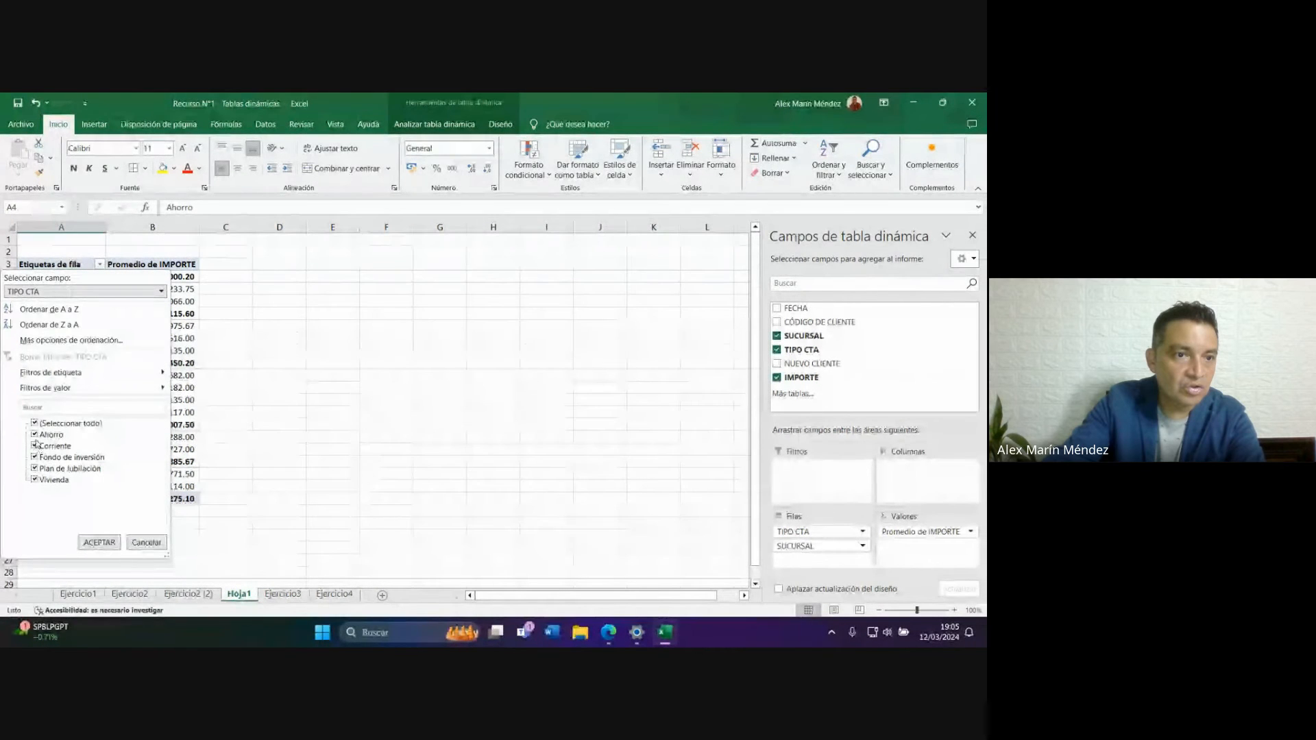
pyautogui.click(38, 438)
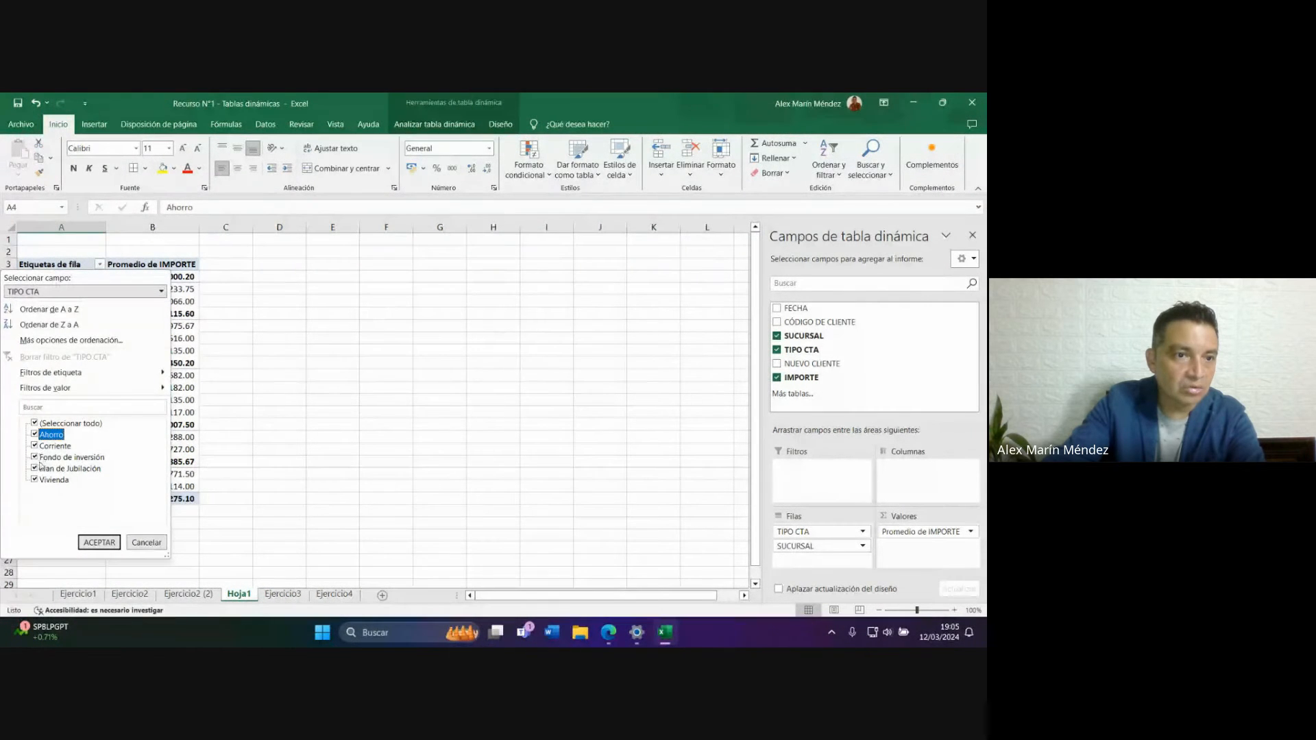
pyautogui.click(35, 469)
pyautogui.click(35, 479)
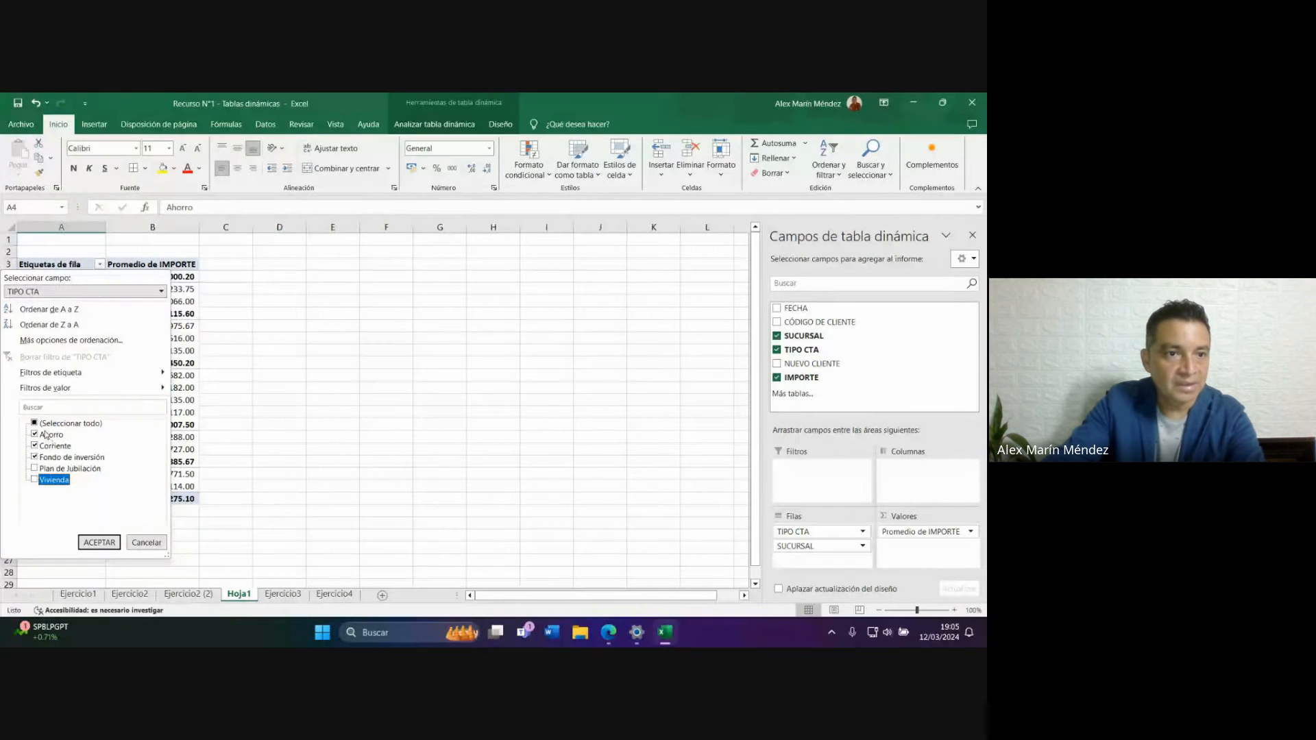
pyautogui.click(109, 544)
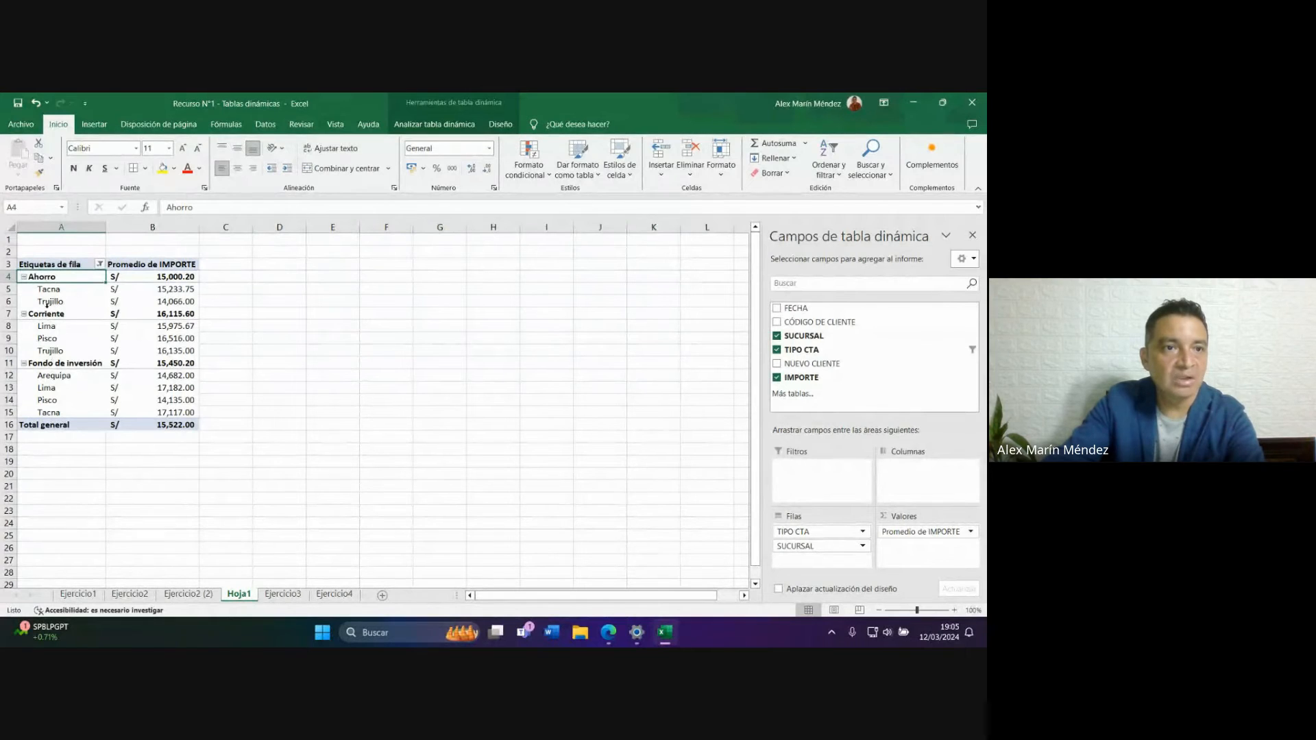
# Recheck Ejercicio3, return to the filtered Hoja1 pivot, then bring the Google Meet call window forward from Edge.
pyautogui.click(281, 593)
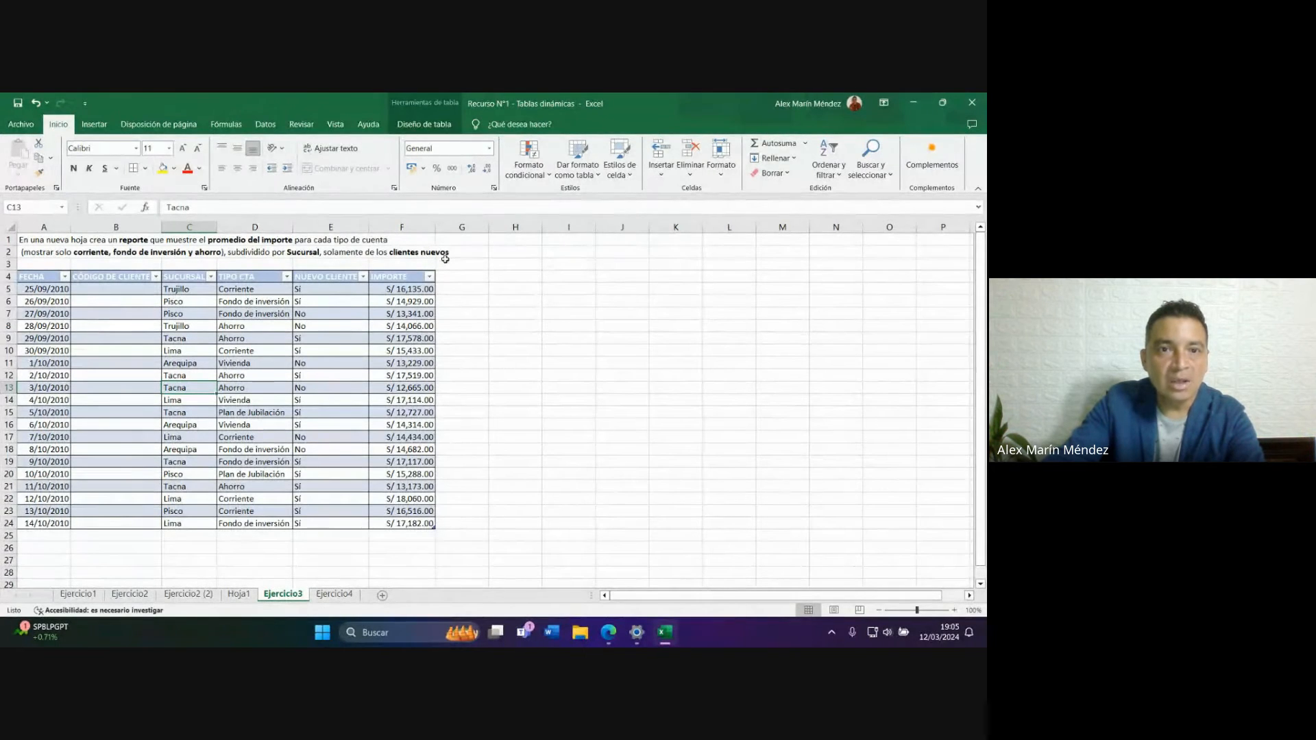
pyautogui.click(240, 595)
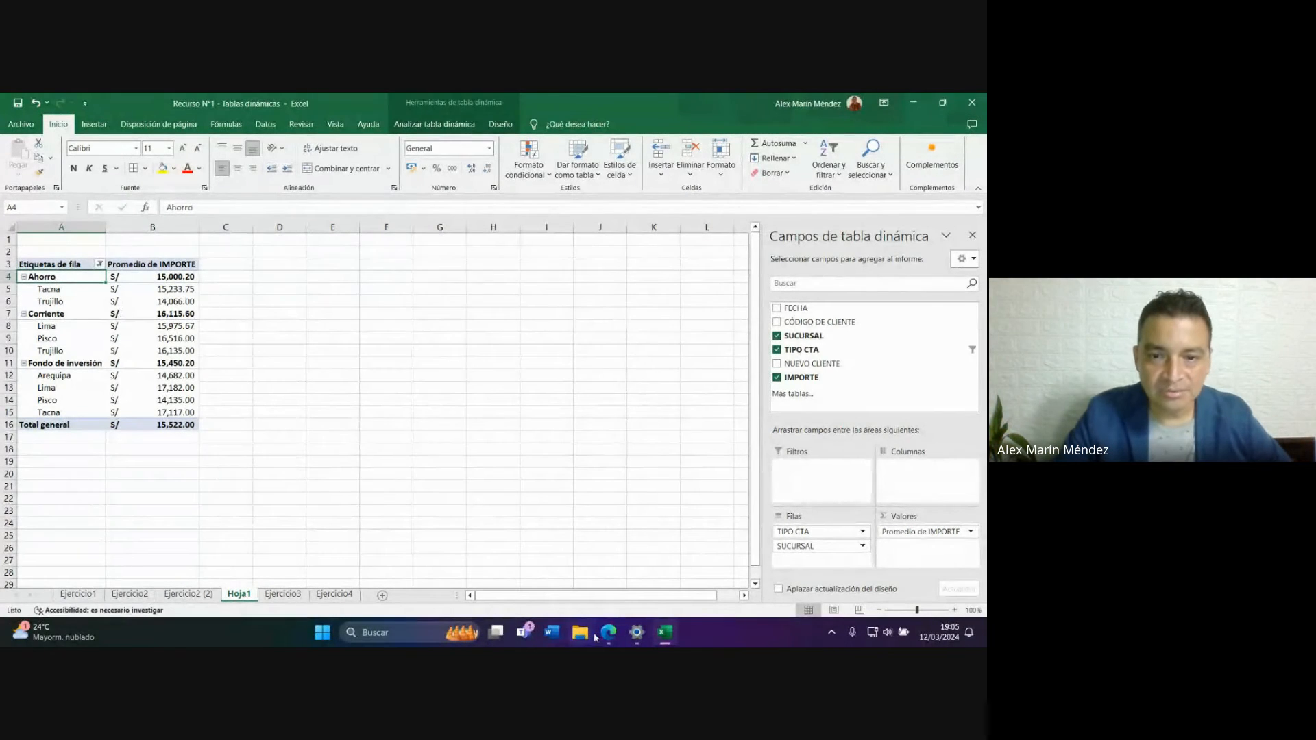
pyautogui.moveTo(609, 632)
pyautogui.click(562, 546)
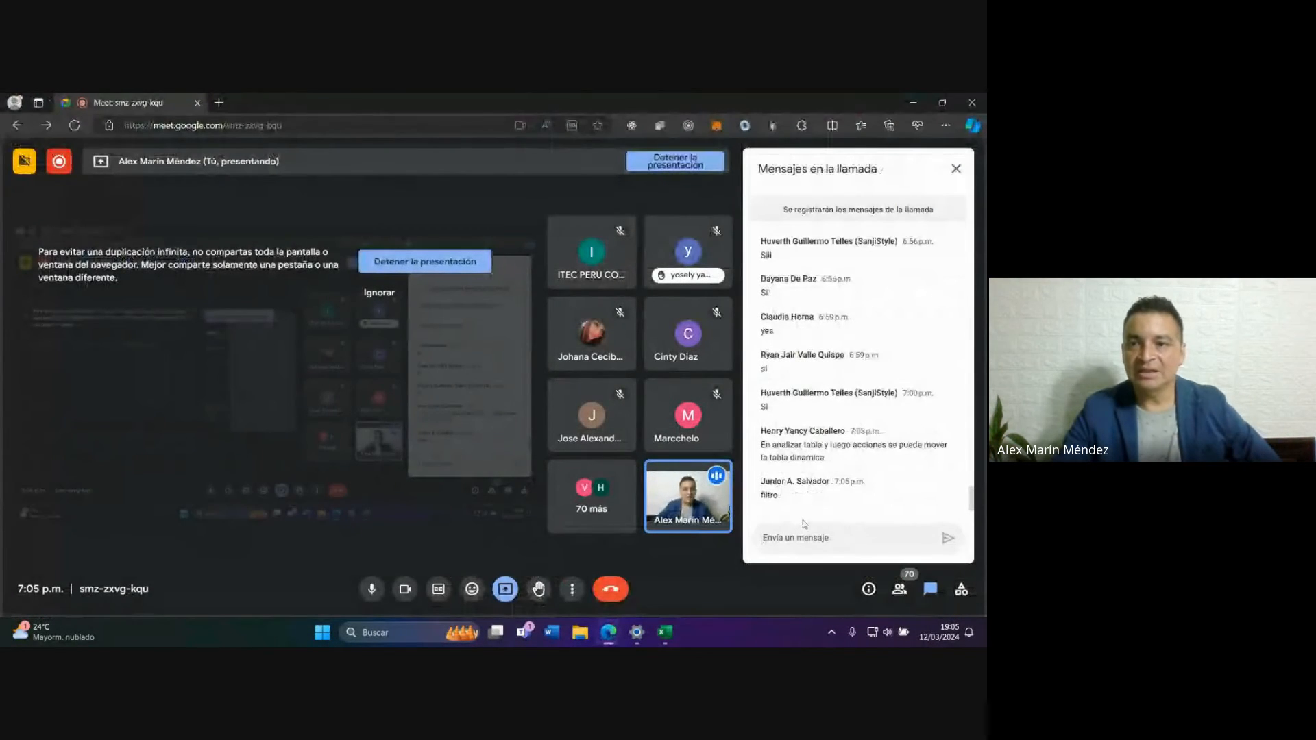
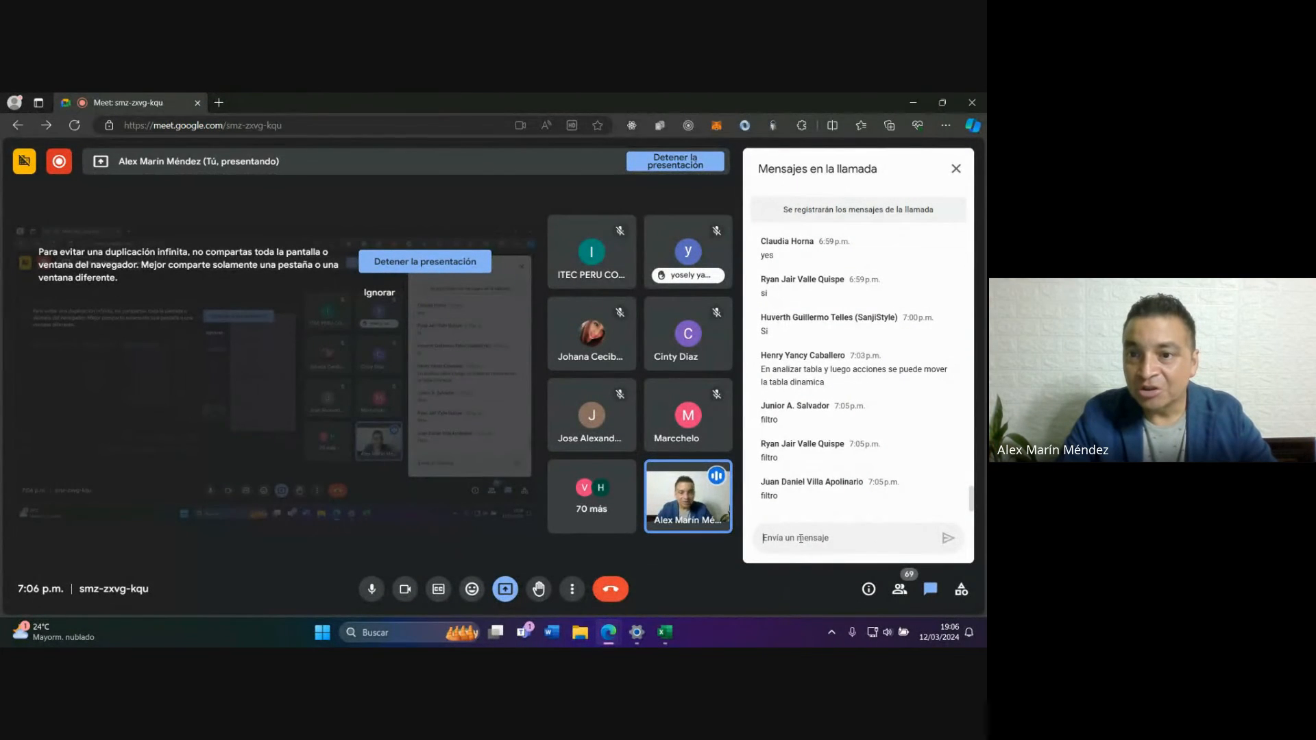
# Switch from the Google Meet call back to the Excel pivot table workbook.
pyautogui.click(665, 632)
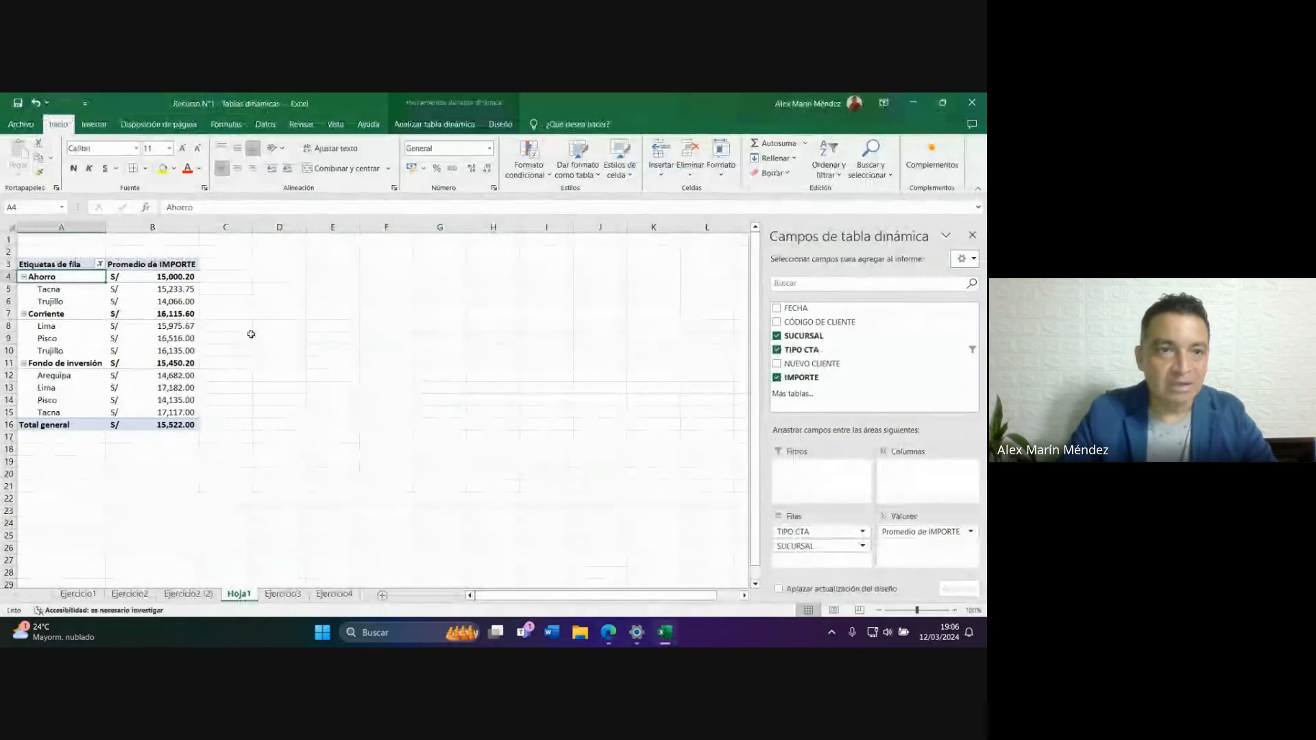
# Make NUEVO CLIENTE a report filter and show only new clients (Sí).
pyautogui.click(777, 364)
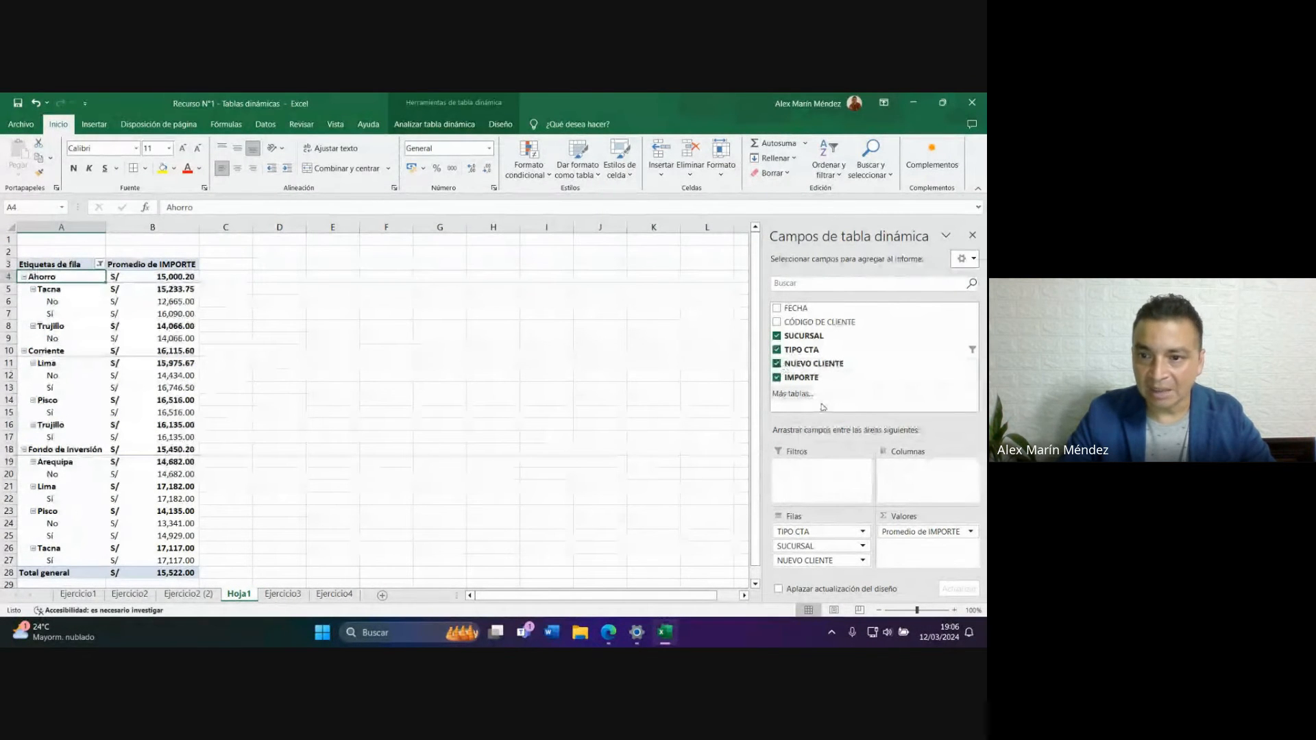
pyautogui.moveTo(814, 363); pyautogui.dragTo(816, 468)
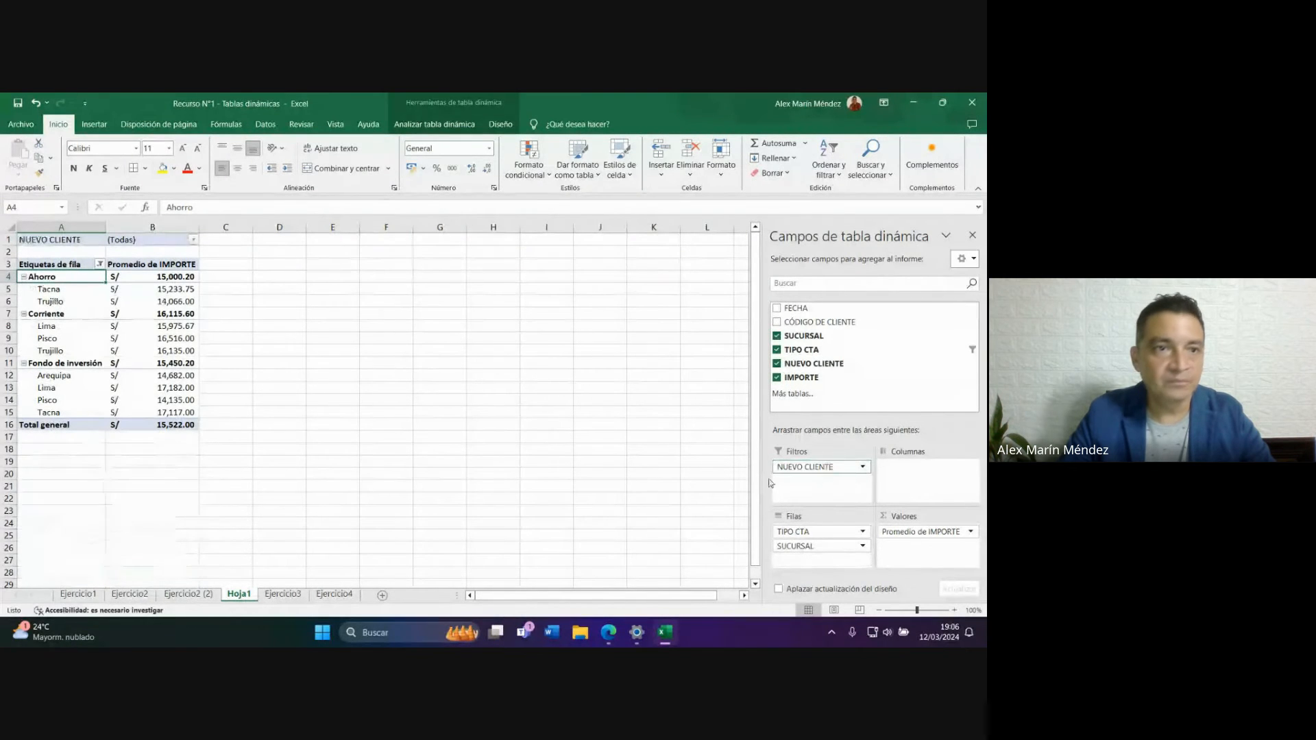
pyautogui.click(193, 241)
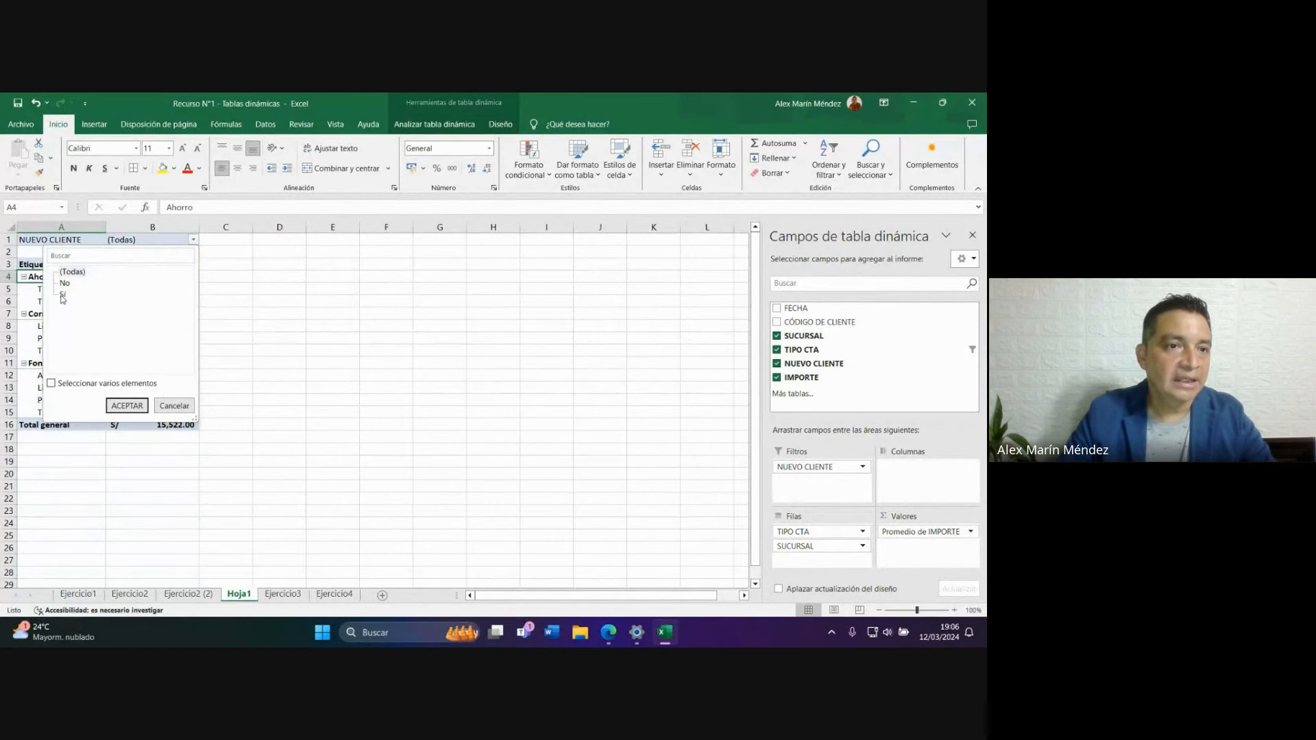
pyautogui.click(62, 295)
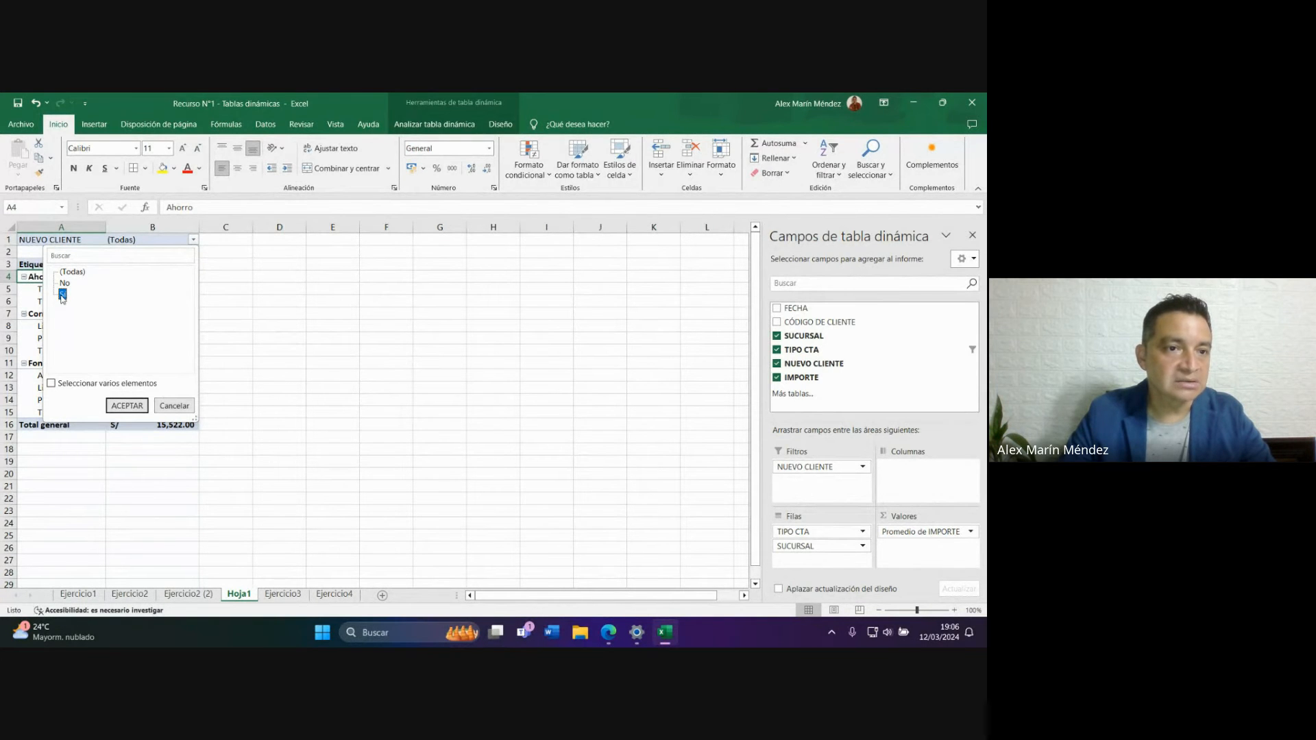
pyautogui.click(127, 405)
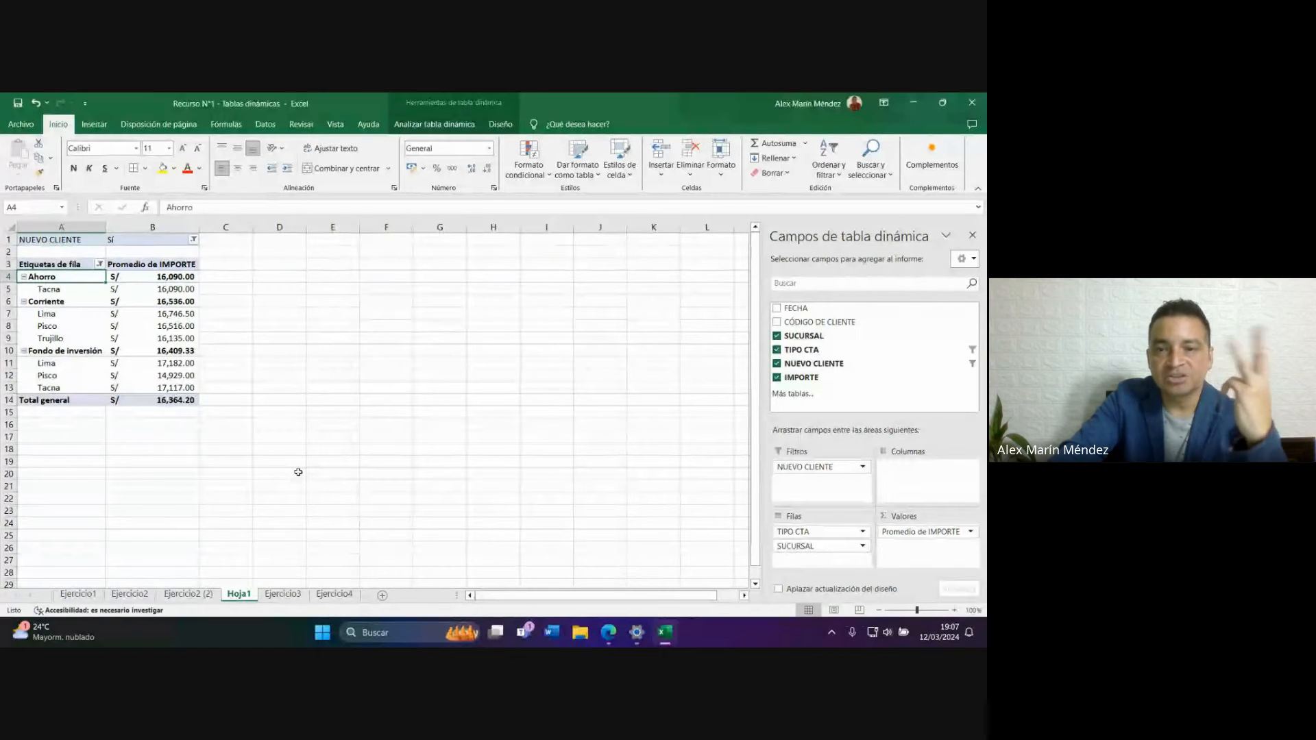
# Check the chat in the Google Meet call, then return to the Excel workbook.
pyautogui.moveTo(609, 632)
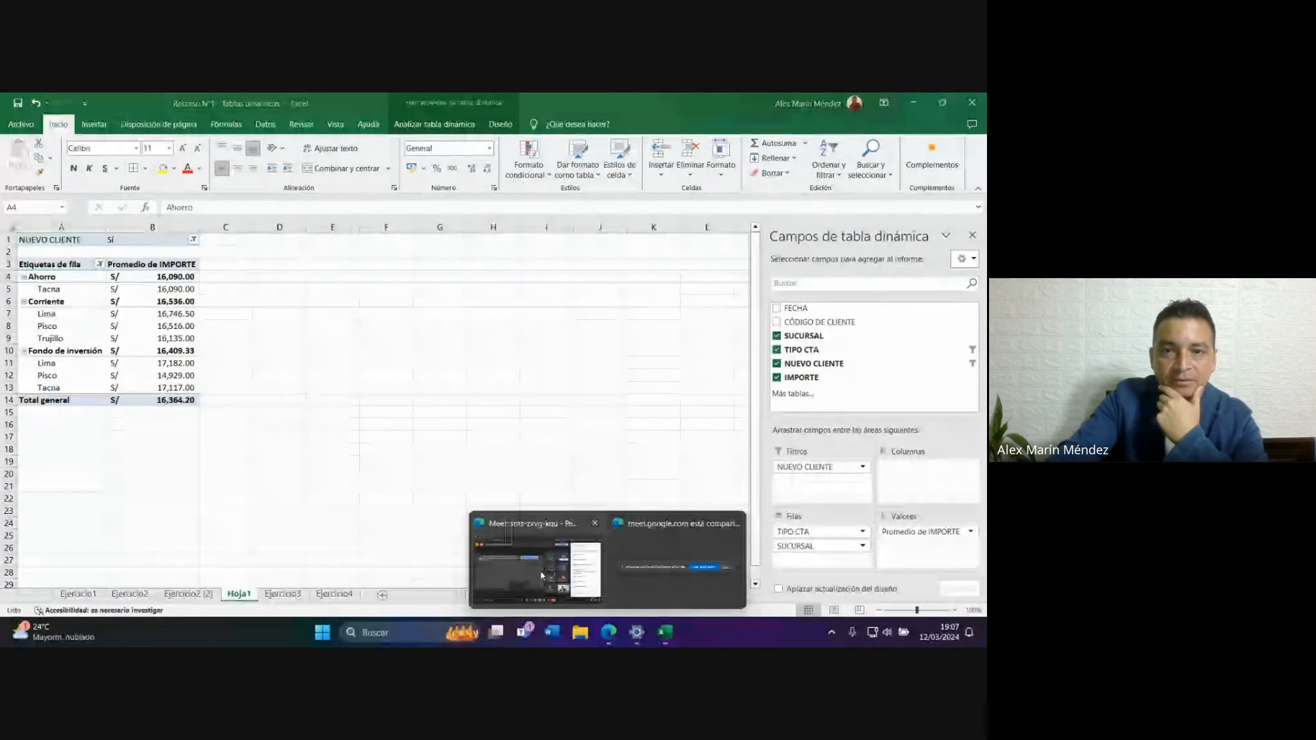
pyautogui.click(542, 576)
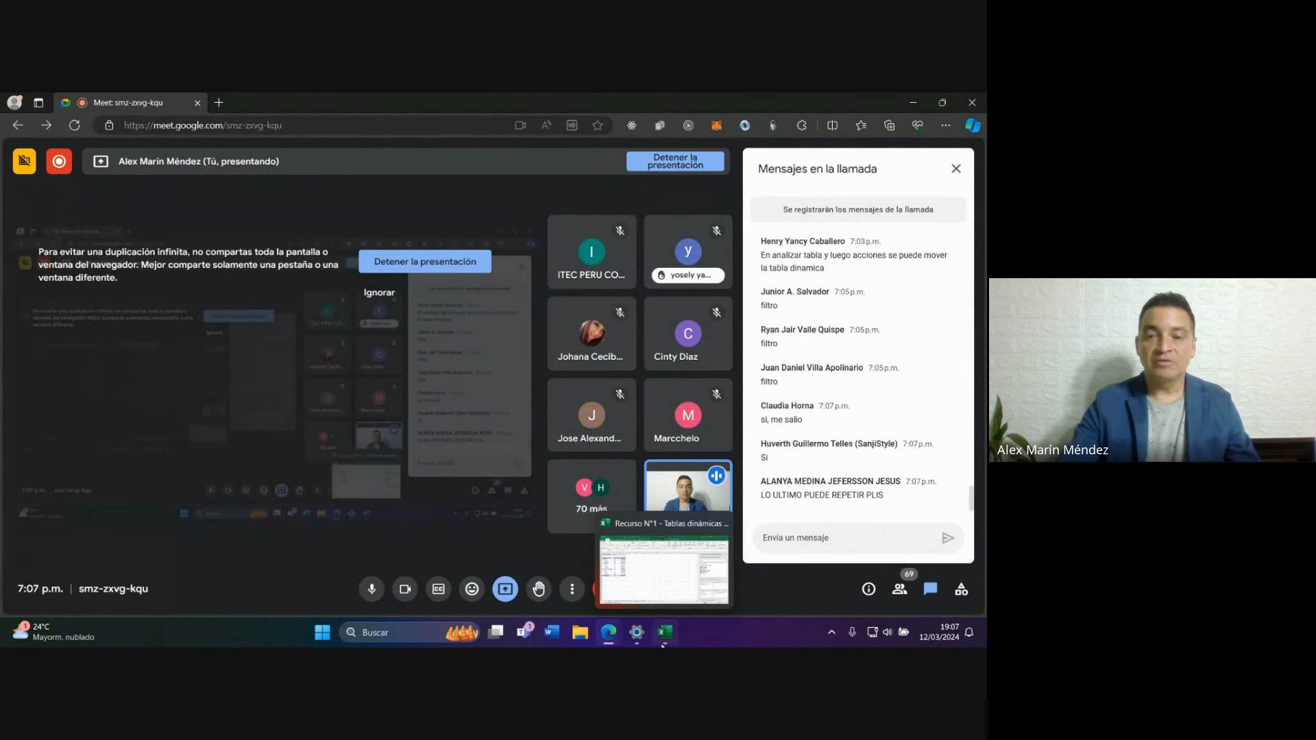
pyautogui.click(663, 643)
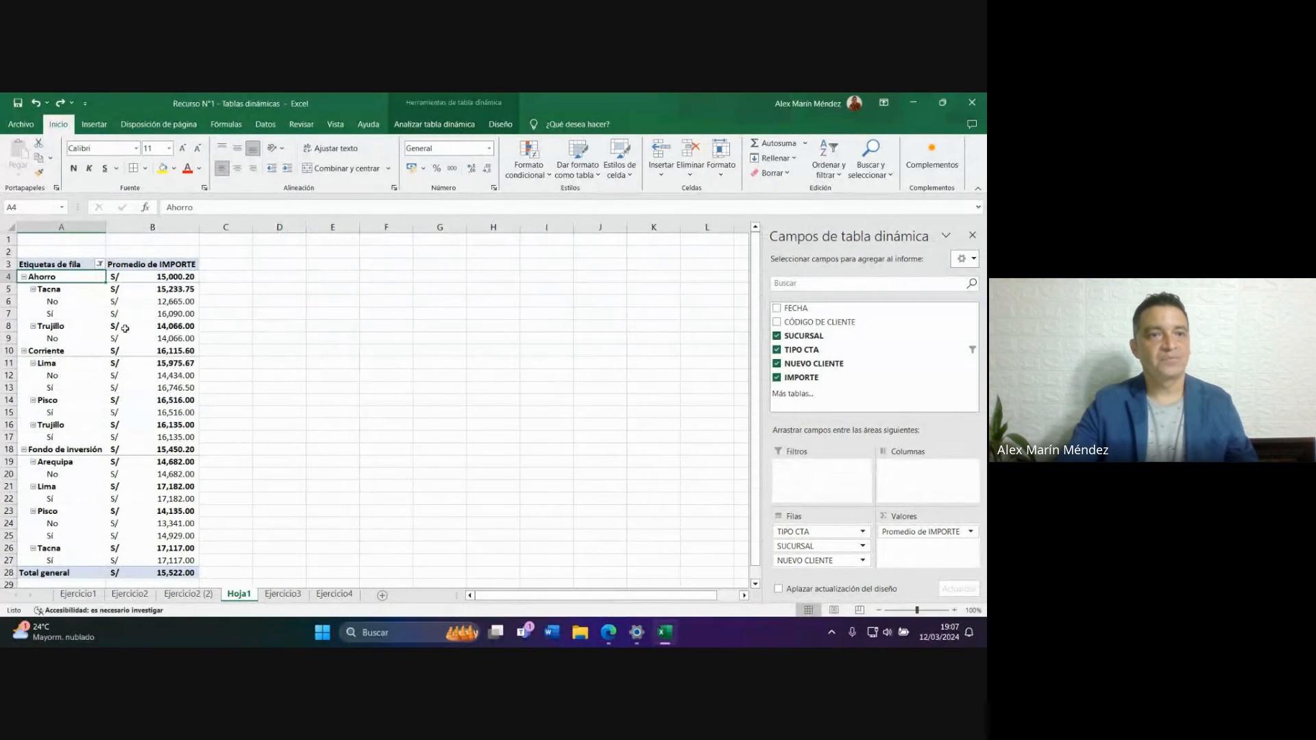
# Undo adding NUEVO CLIENTE to the rows and select its values in Ejercicio3 column E.
pyautogui.hotkey('ctrl', 'z')
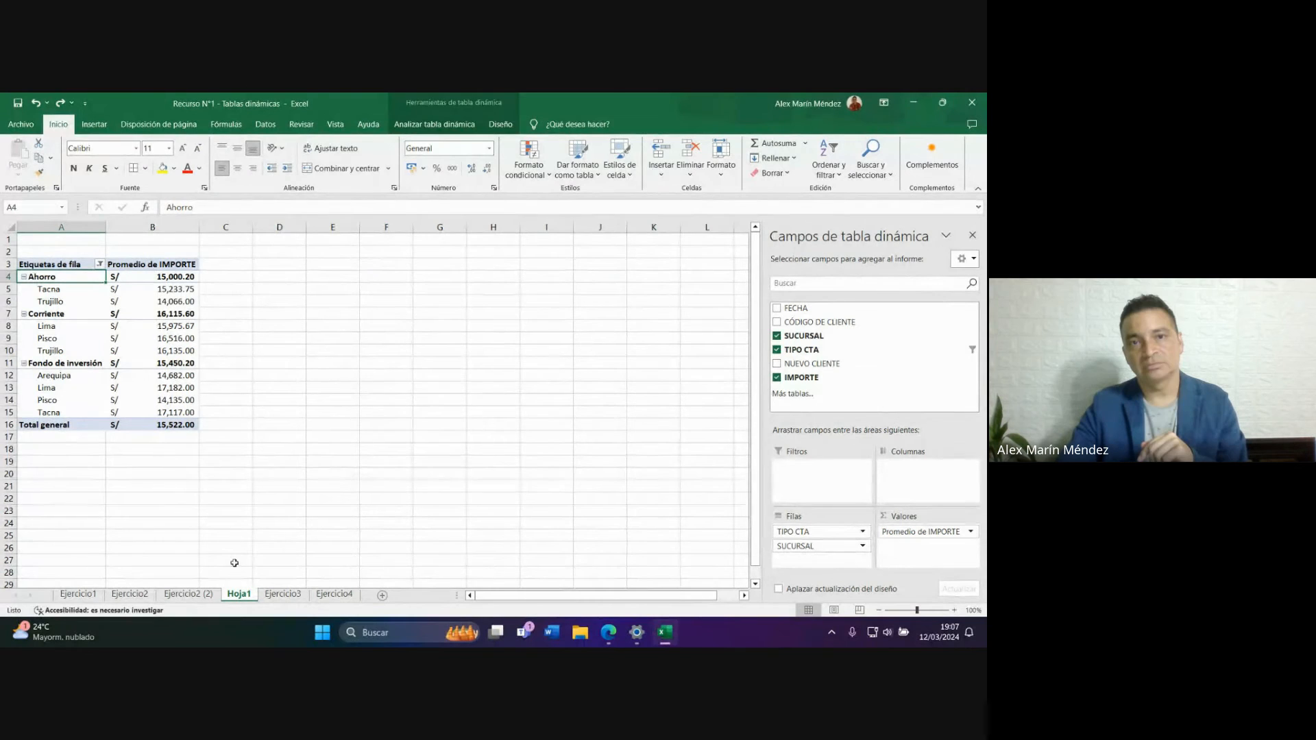
pyautogui.click(264, 594)
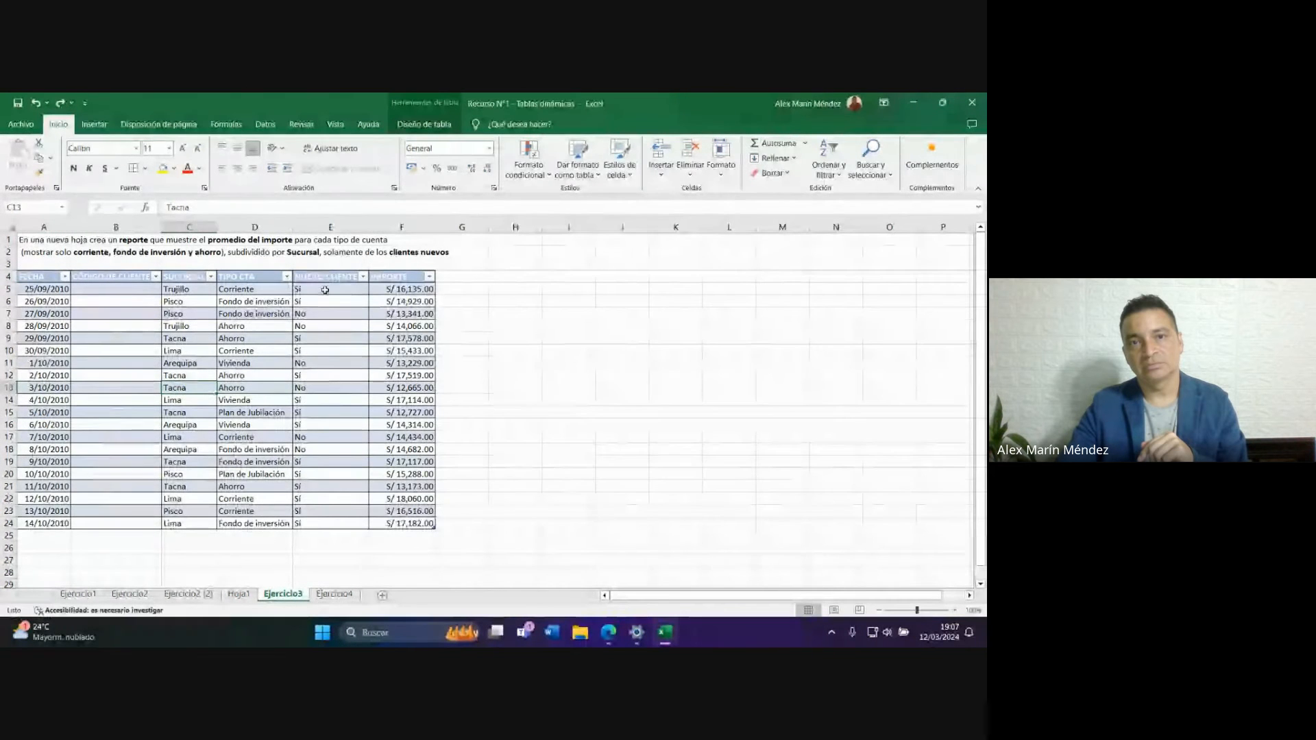
pyautogui.moveTo(323, 288); pyautogui.dragTo(331, 523)
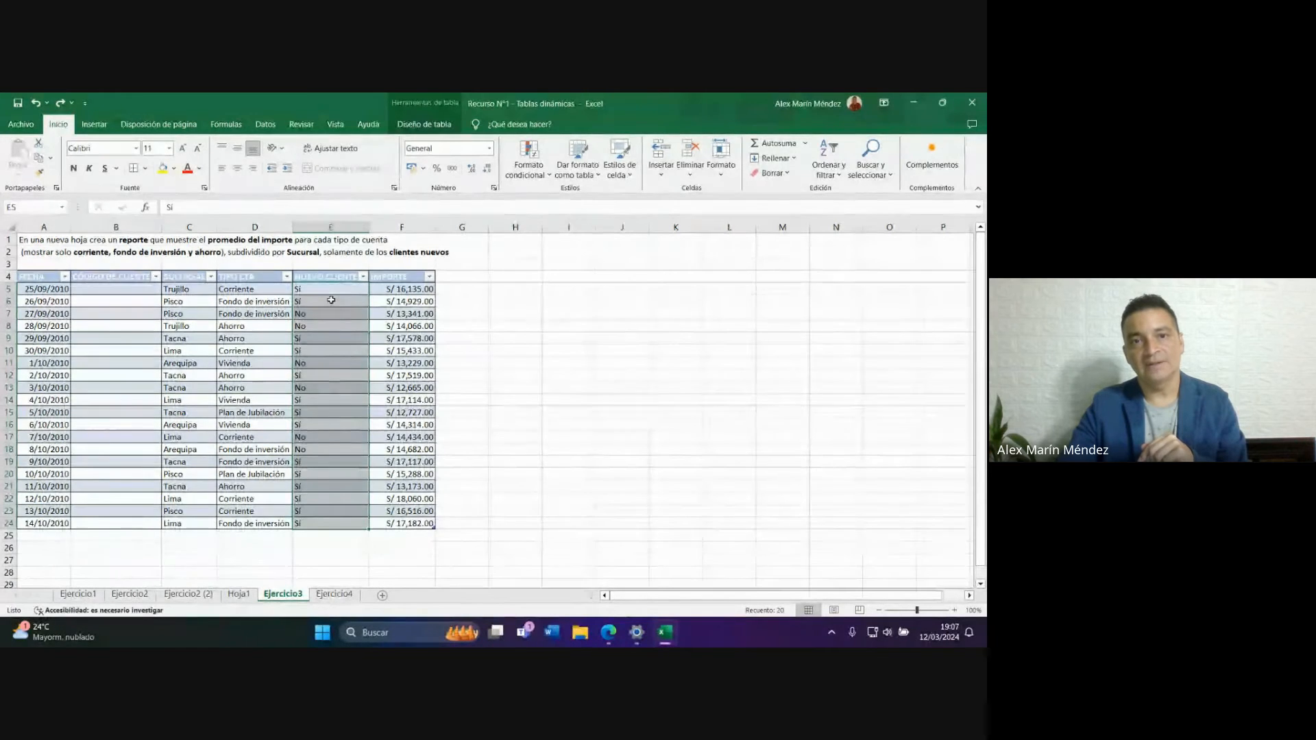
# On Hoja1, filter the pivot by NUEVO CLIENTE = Sí, then remove the field from Filtros.
pyautogui.click(237, 594)
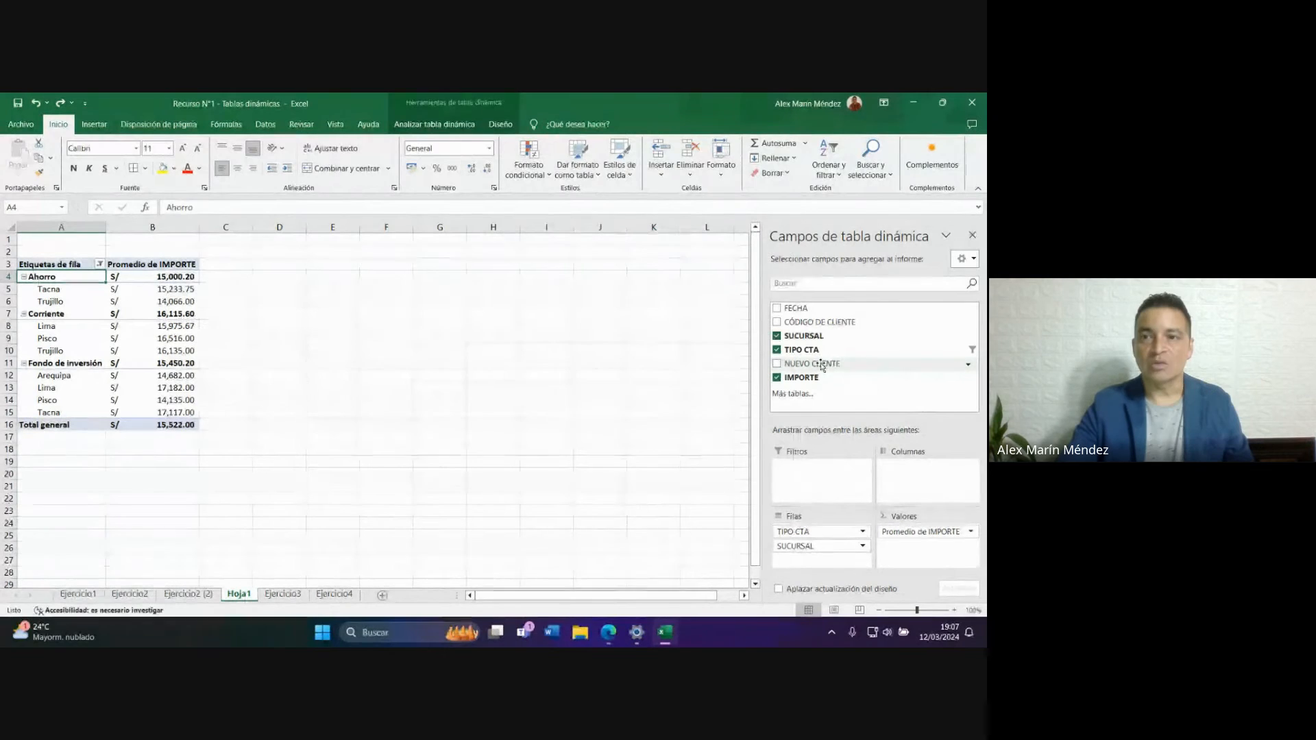
pyautogui.moveTo(825, 364); pyautogui.dragTo(831, 482)
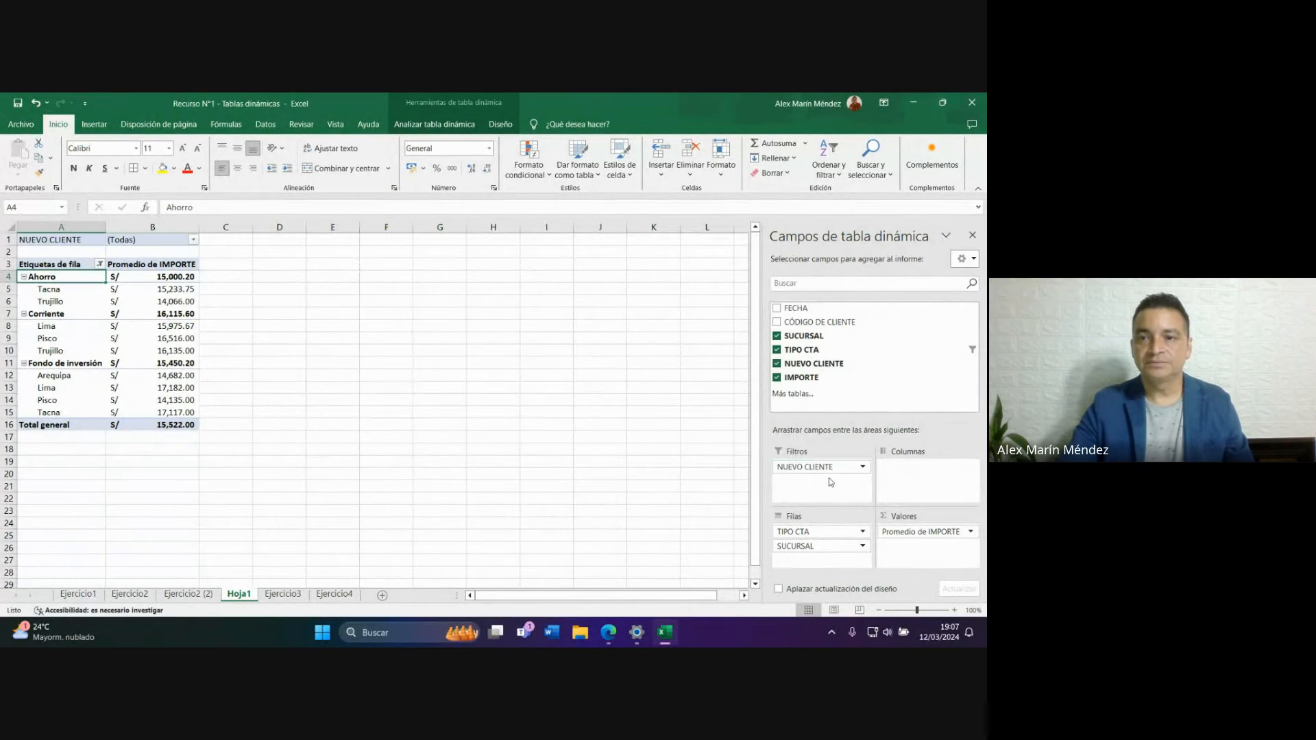
pyautogui.click(194, 239)
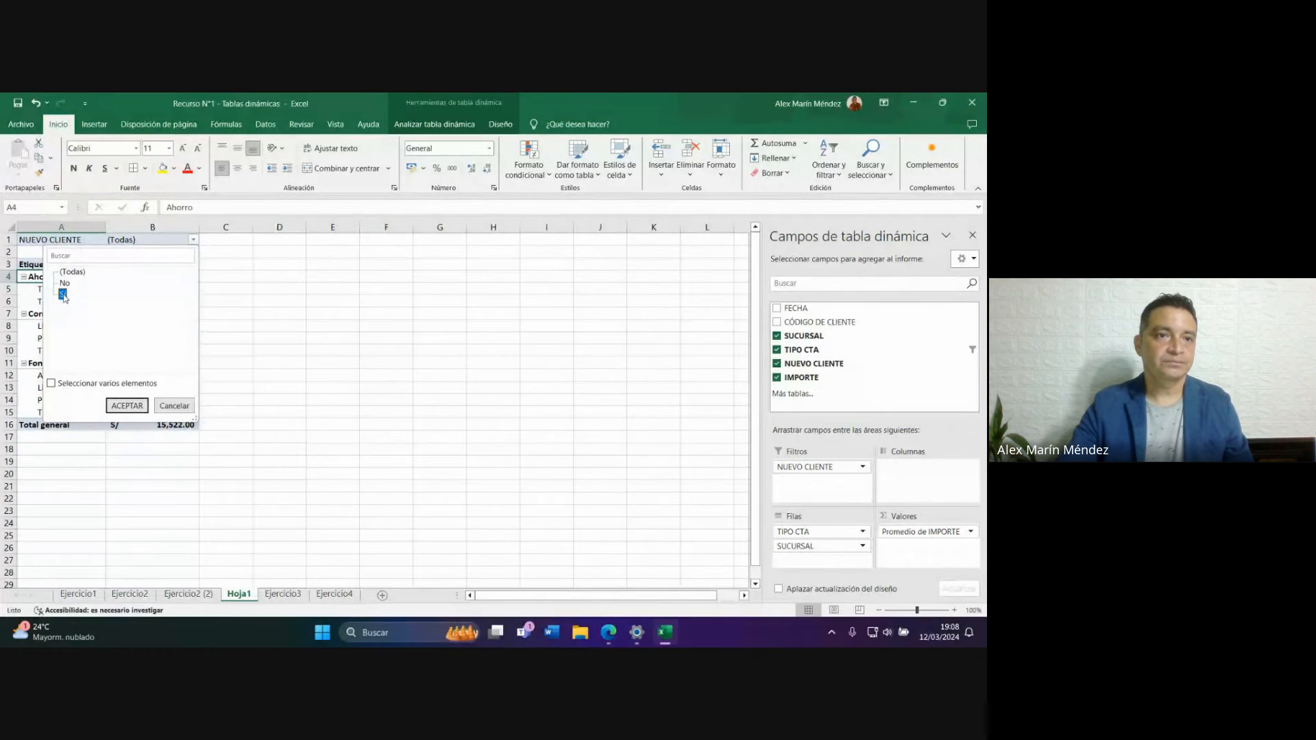
pyautogui.click(138, 406)
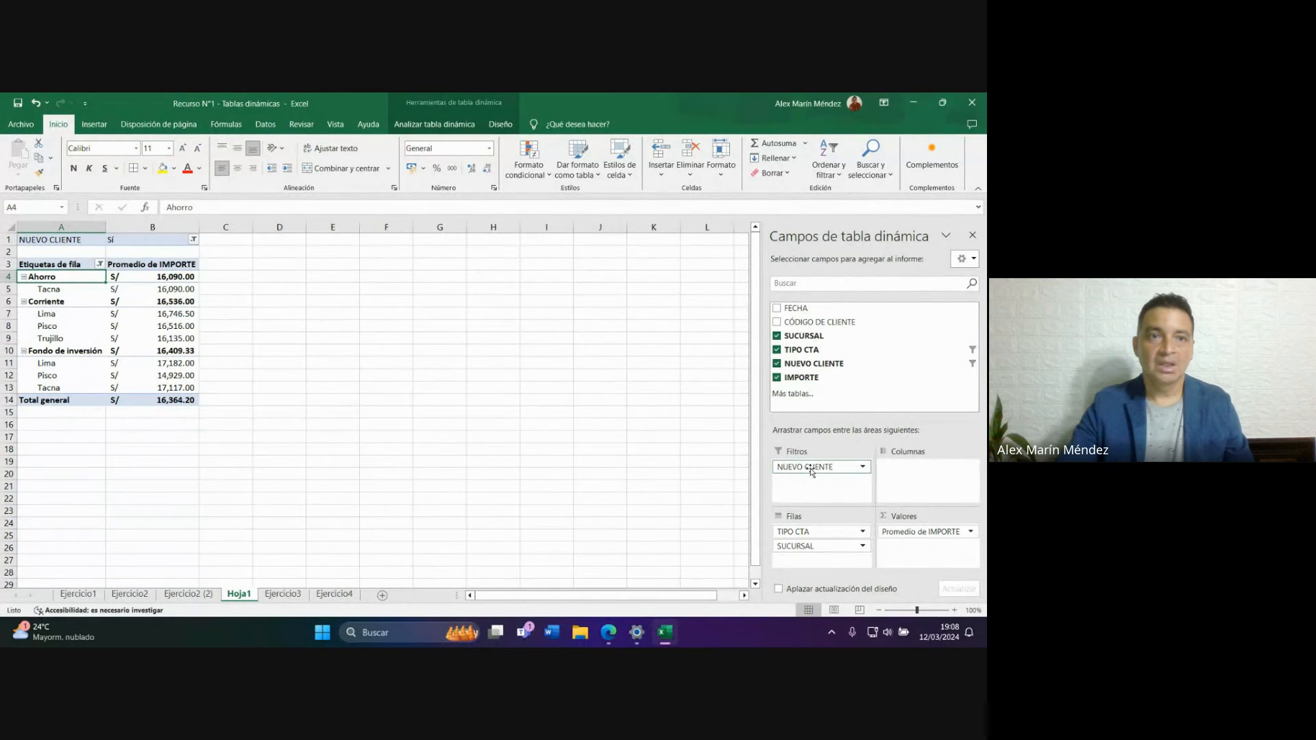
pyautogui.moveTo(811, 470); pyautogui.dragTo(607, 493)
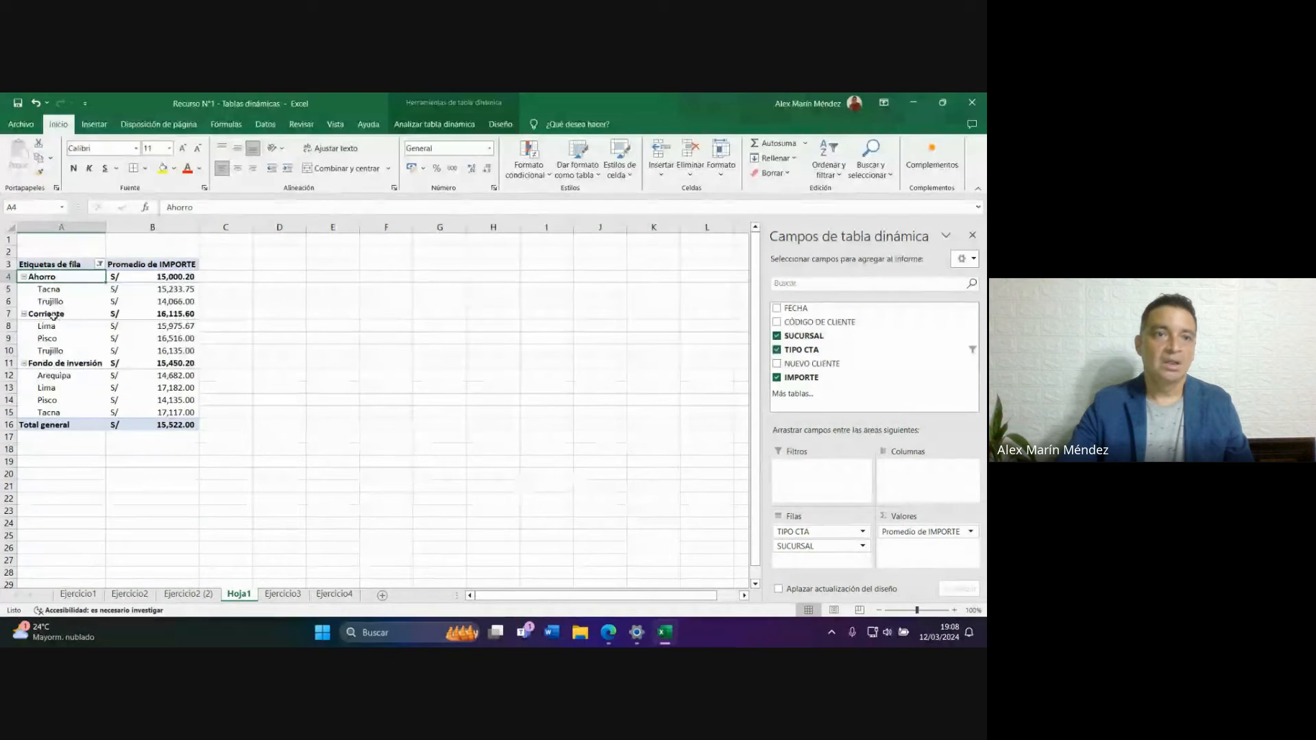
# Insert a NUEVO CLIENTE slicer set to Sí, then switch to the Ejercicio4 sheet.
pyautogui.click(418, 126)
pyautogui.click(382, 145)
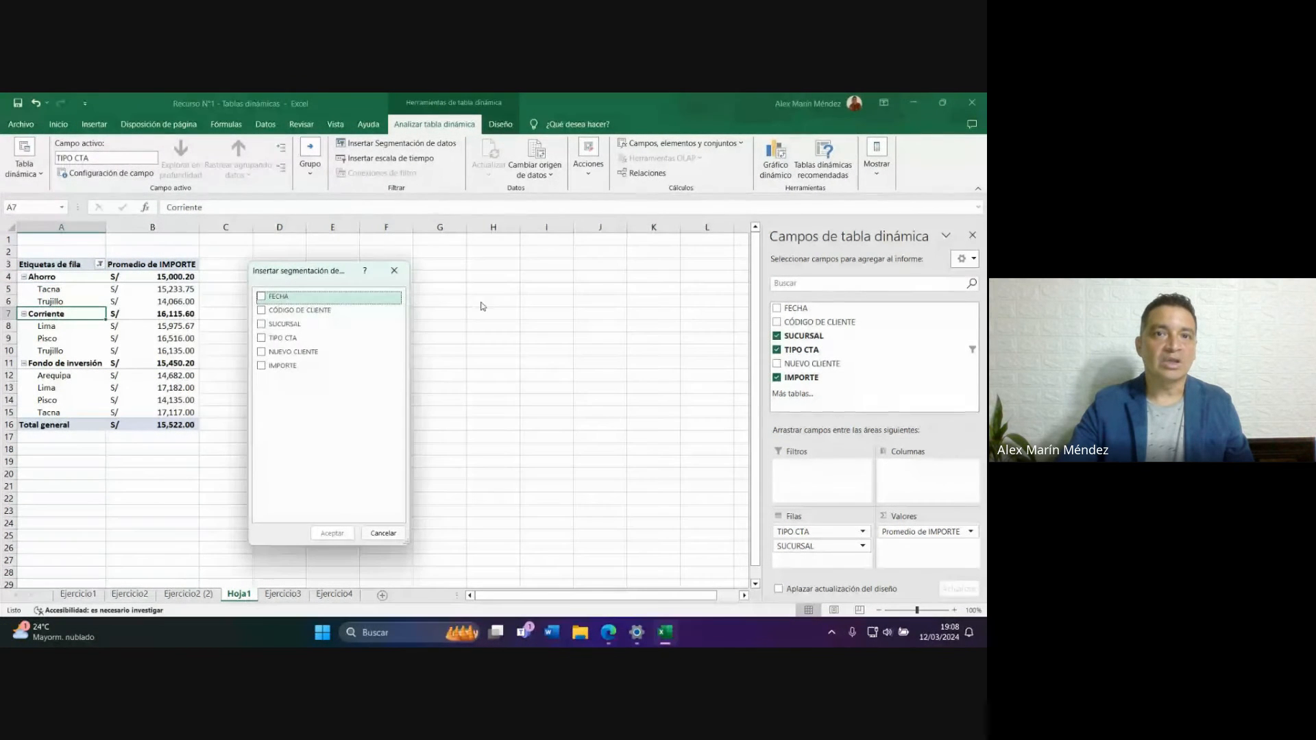
pyautogui.click(283, 357)
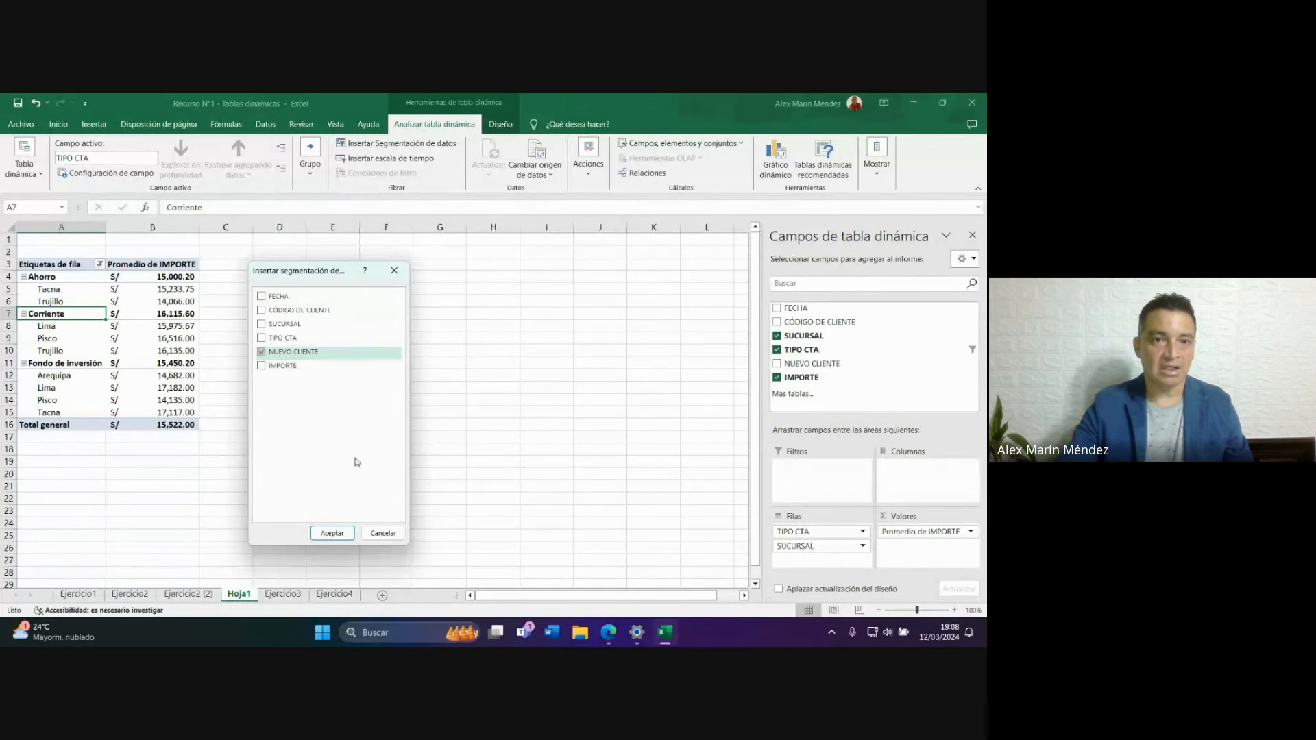
pyautogui.click(332, 534)
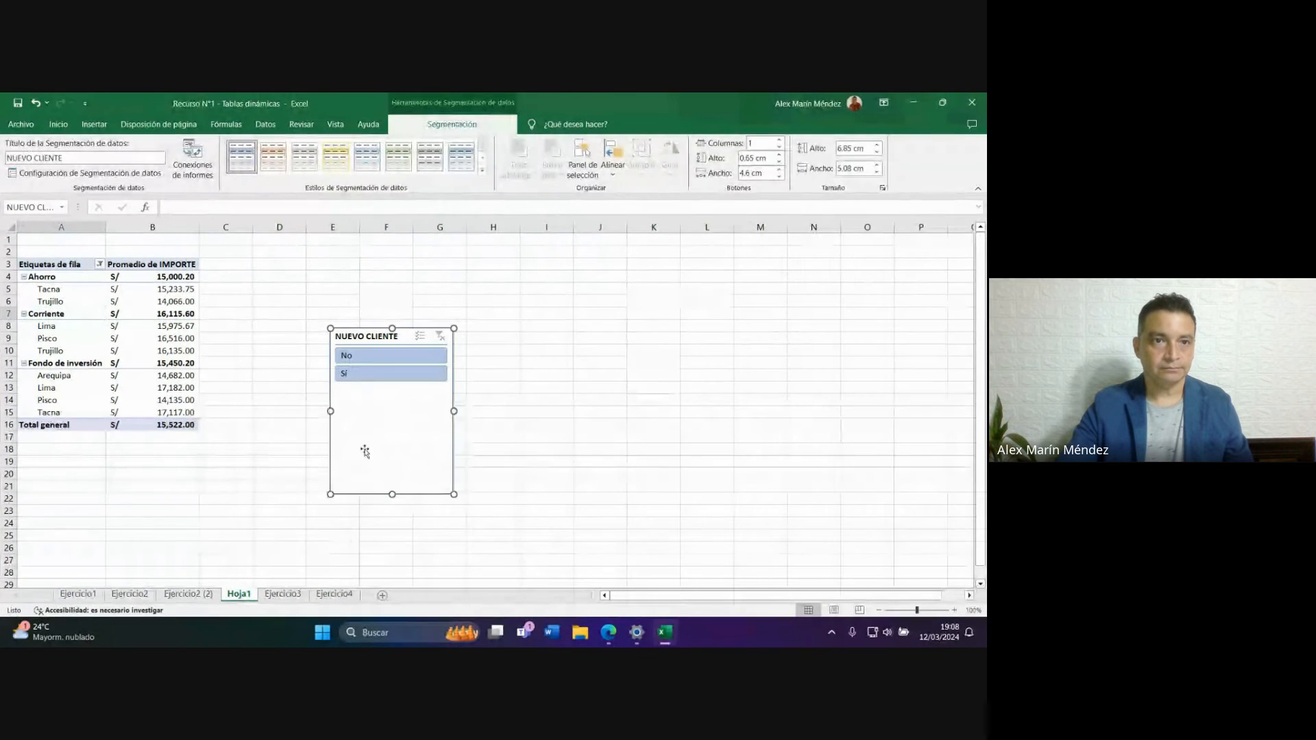
pyautogui.click(357, 378)
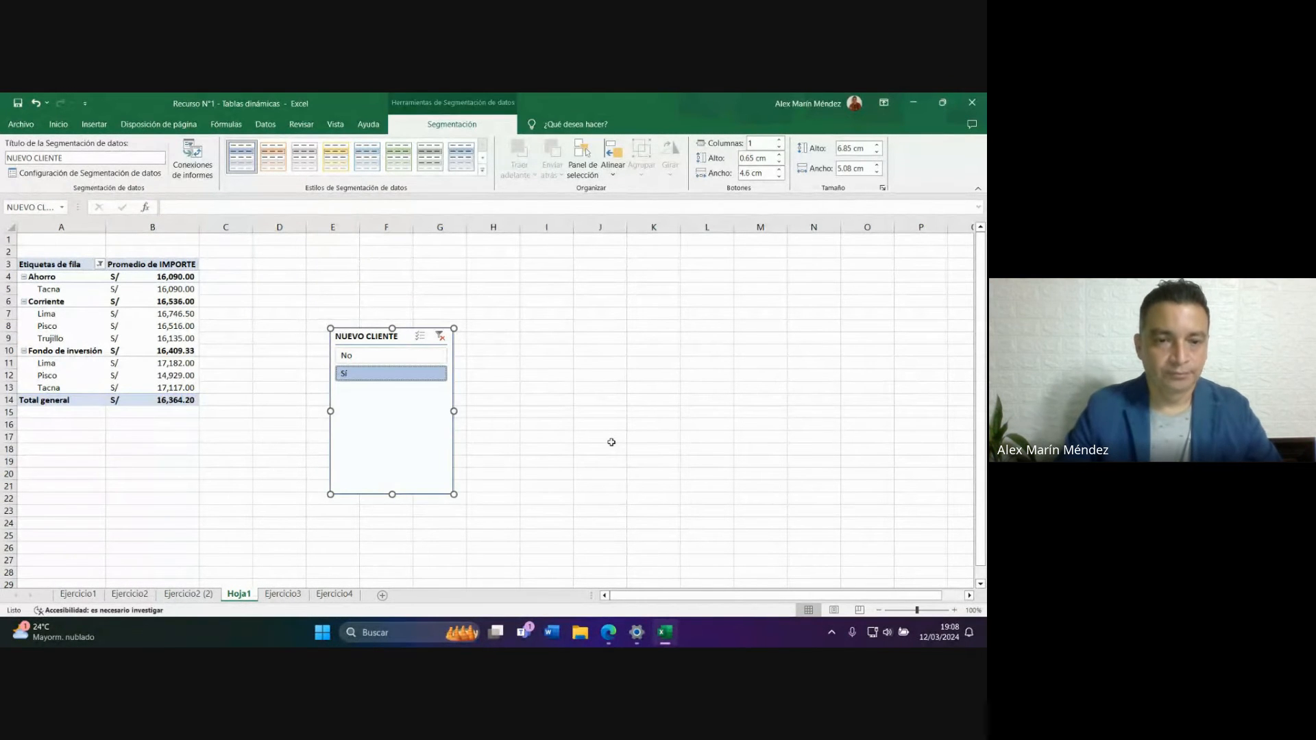
pyautogui.click(334, 594)
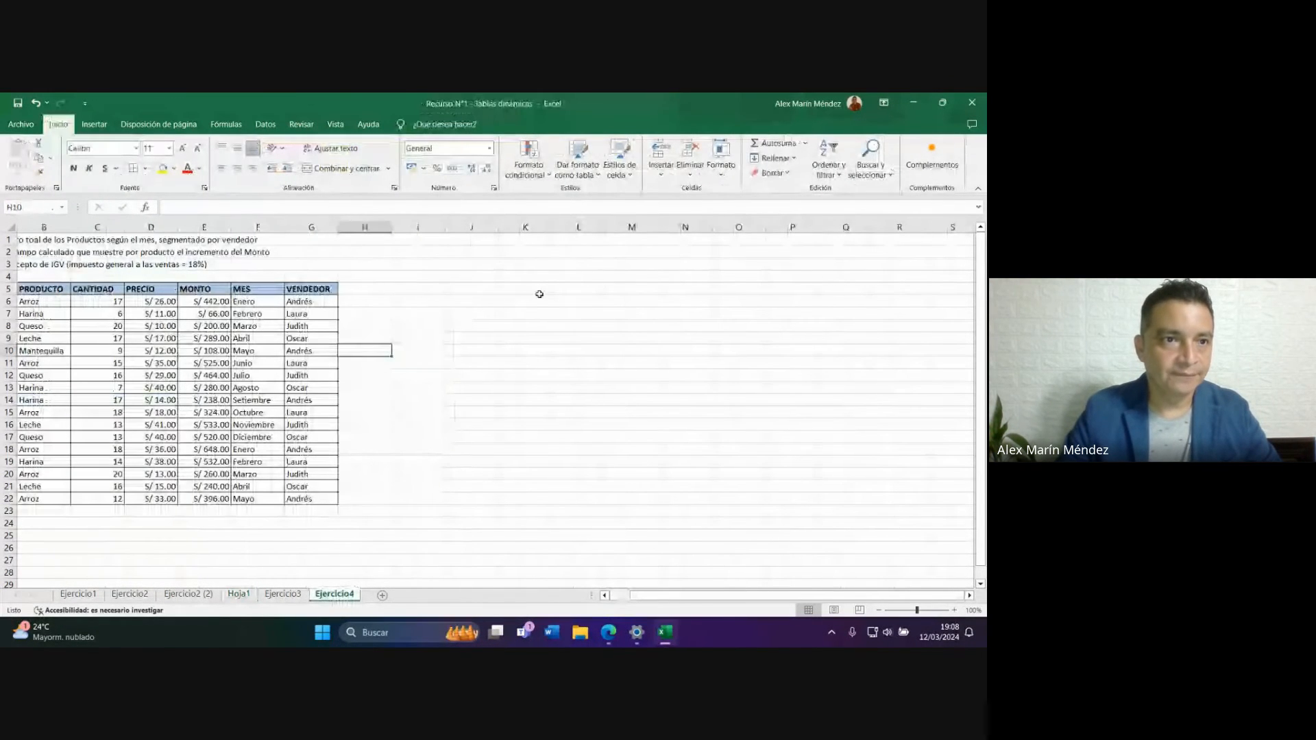
# Glance at the Meet call, then return to Excel's Ejercicio3 account table.
pyautogui.moveTo(669, 596); pyautogui.dragTo(631, 610)
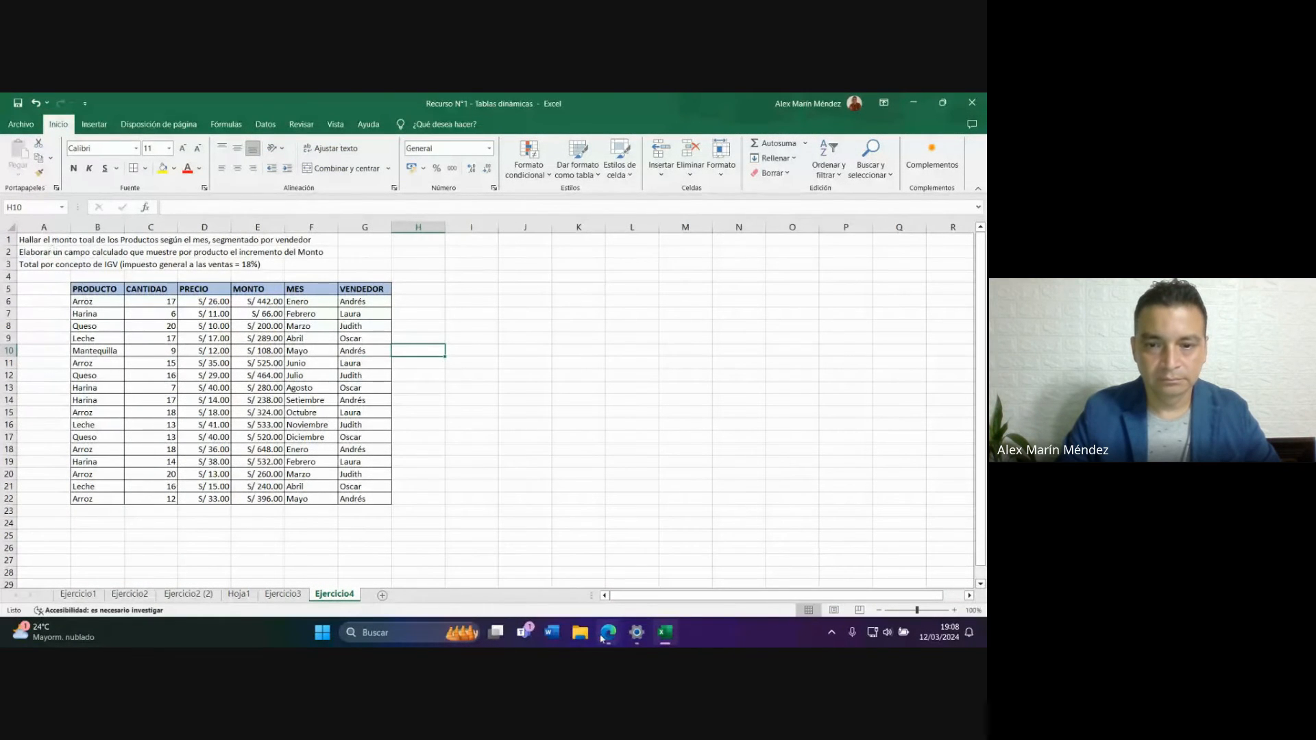
pyautogui.moveTo(601, 637)
pyautogui.click(537, 577)
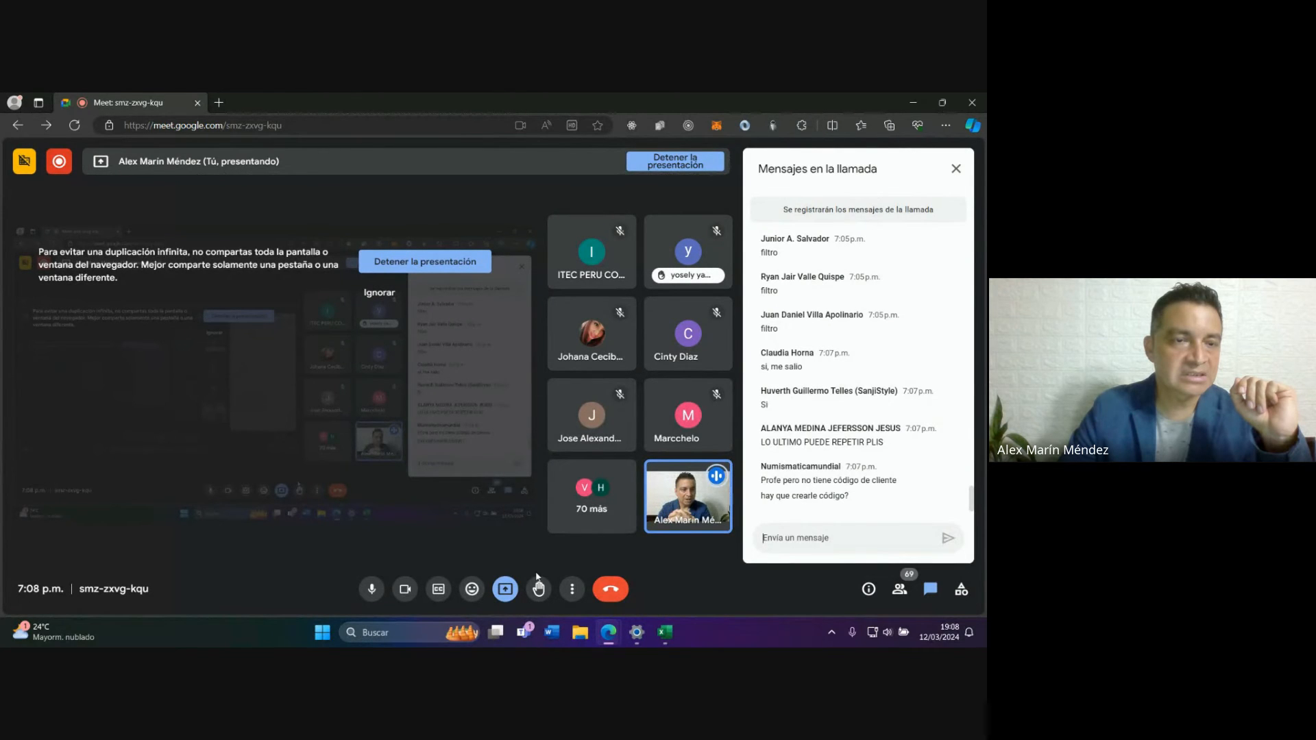
pyautogui.hotkey('alt', 'Tab')
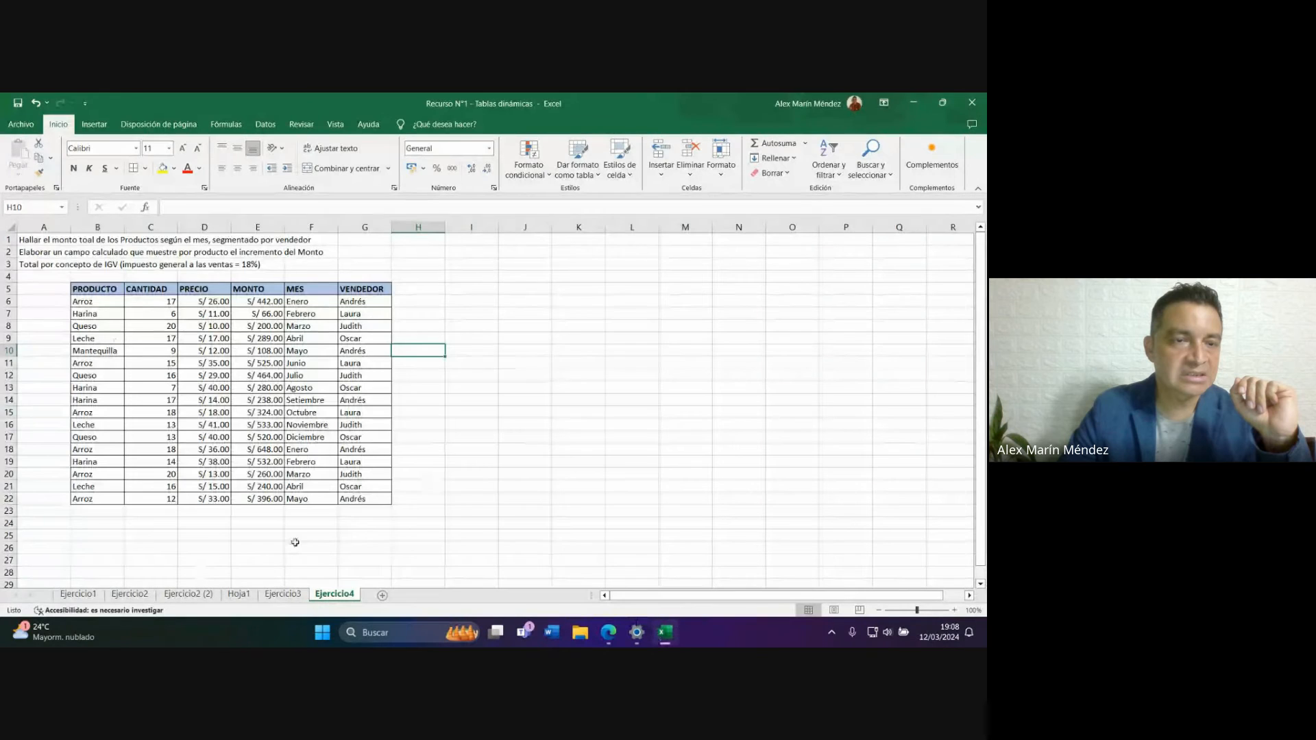
pyautogui.click(295, 597)
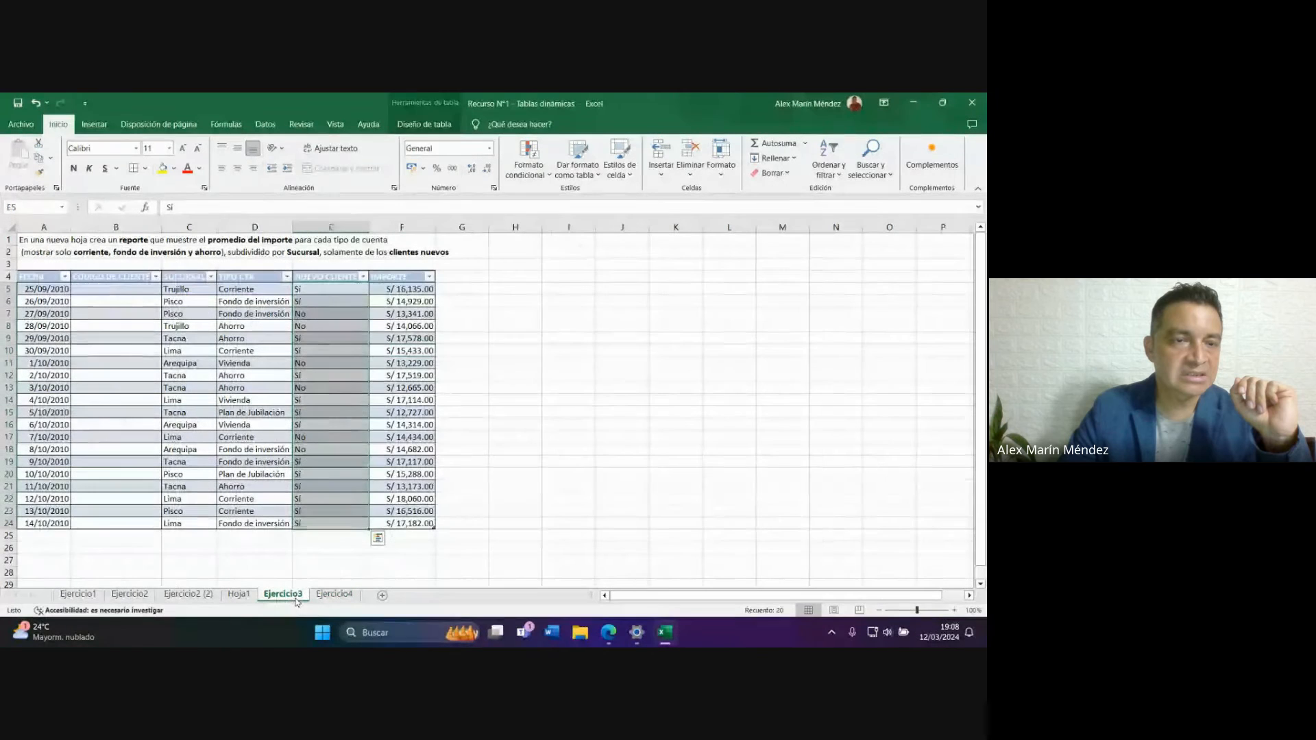
pyautogui.click(106, 288)
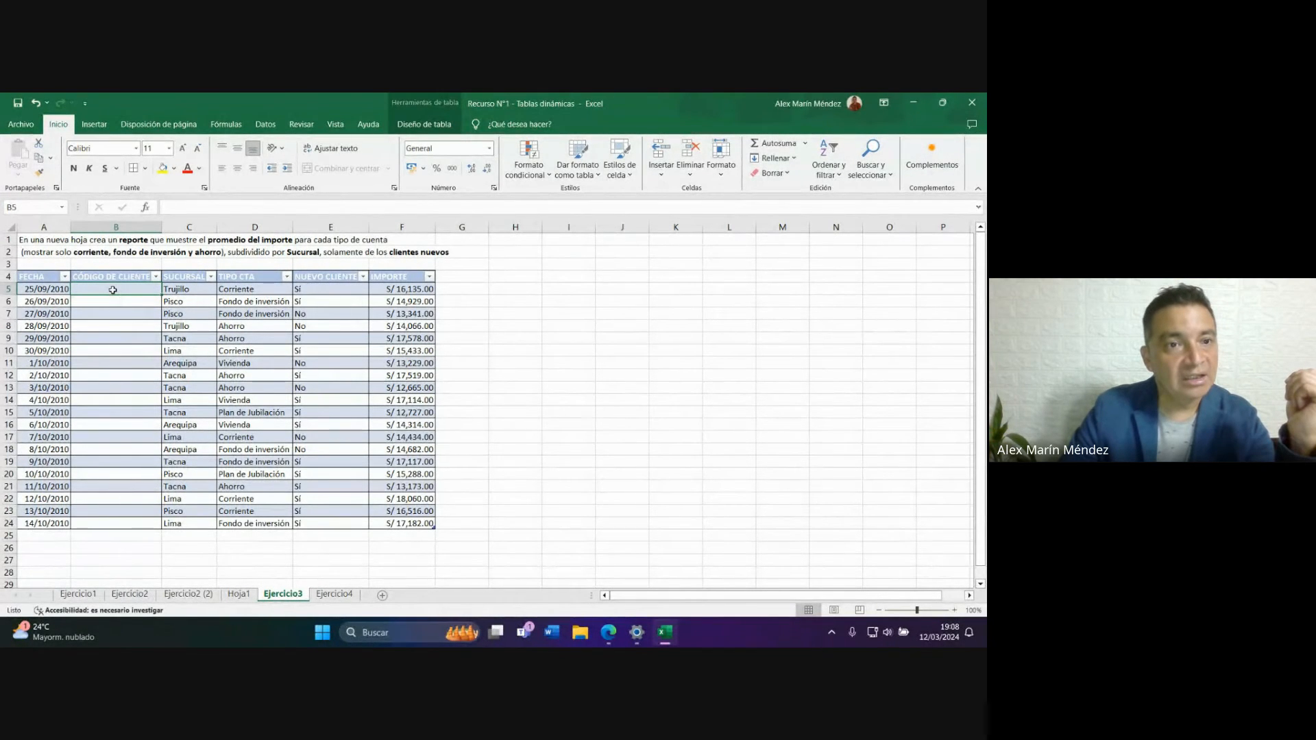
pyautogui.moveTo(113, 290); pyautogui.dragTo(125, 514)
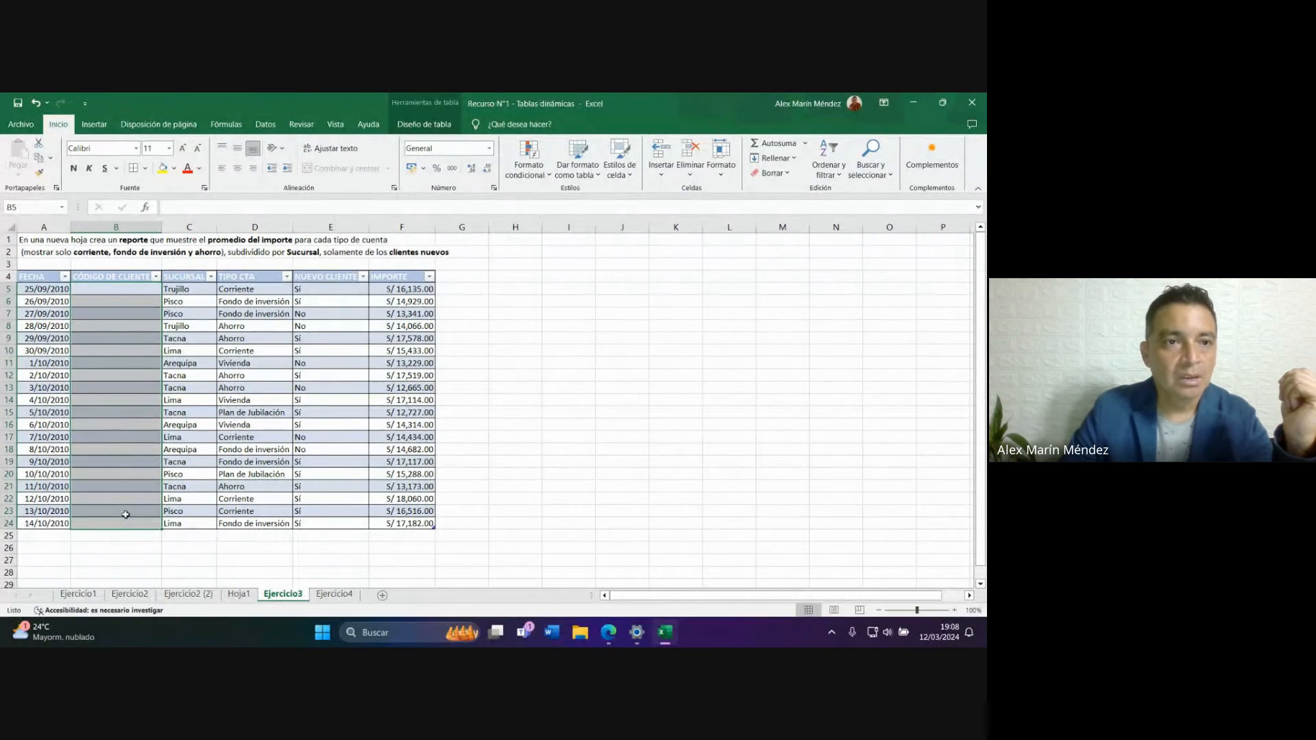
pyautogui.click(128, 290)
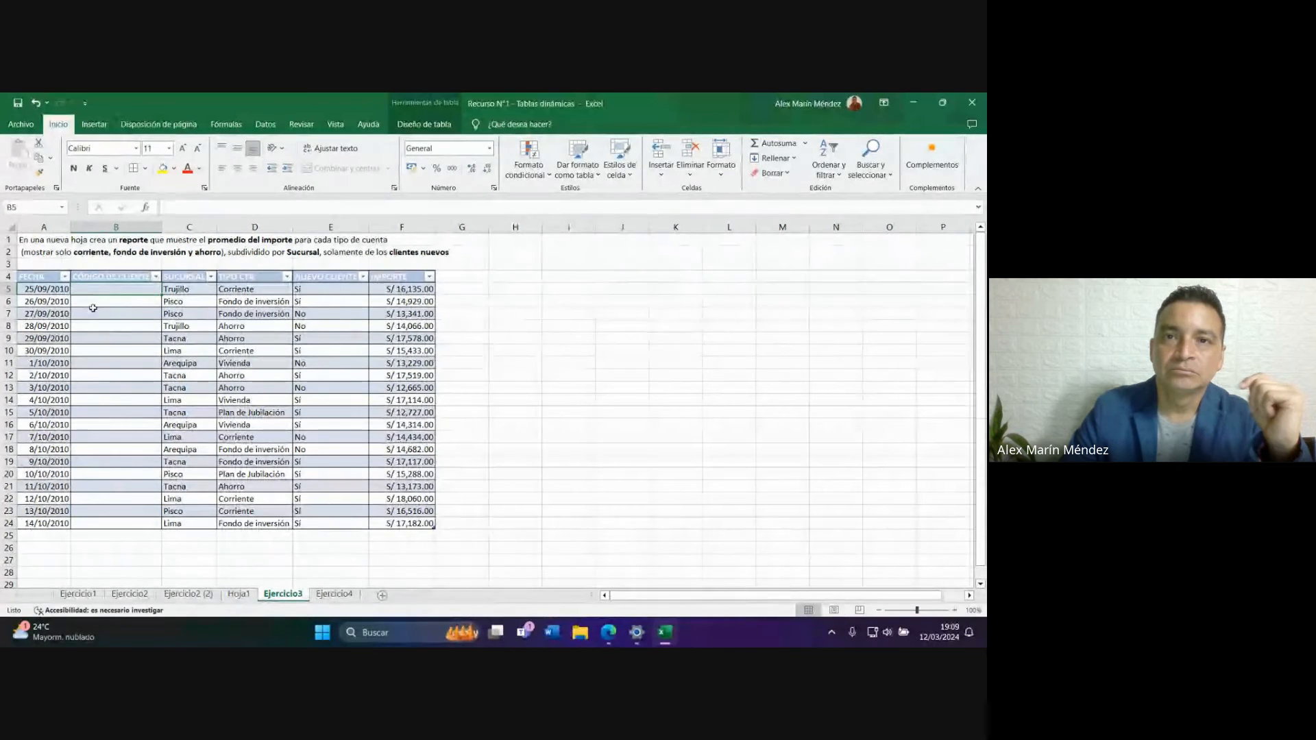
pyautogui.moveTo(103, 290); pyautogui.dragTo(105, 525)
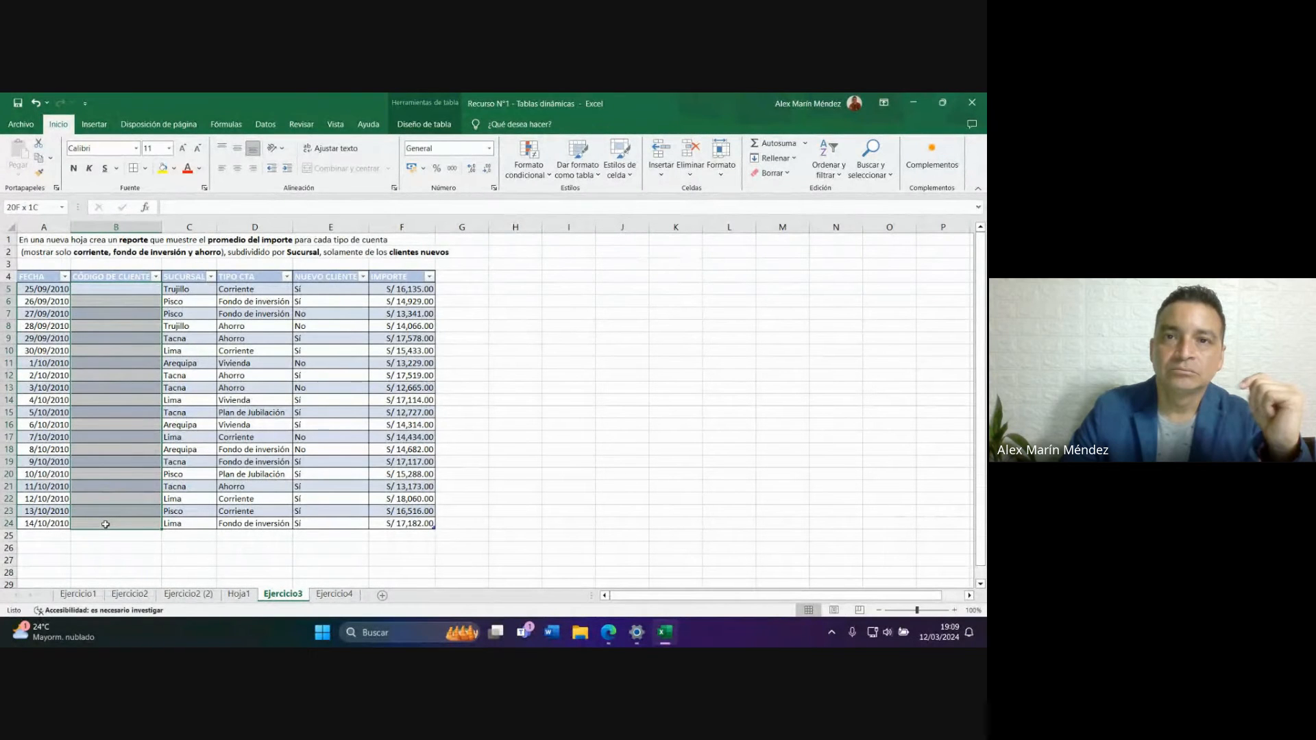
pyautogui.click(109, 352)
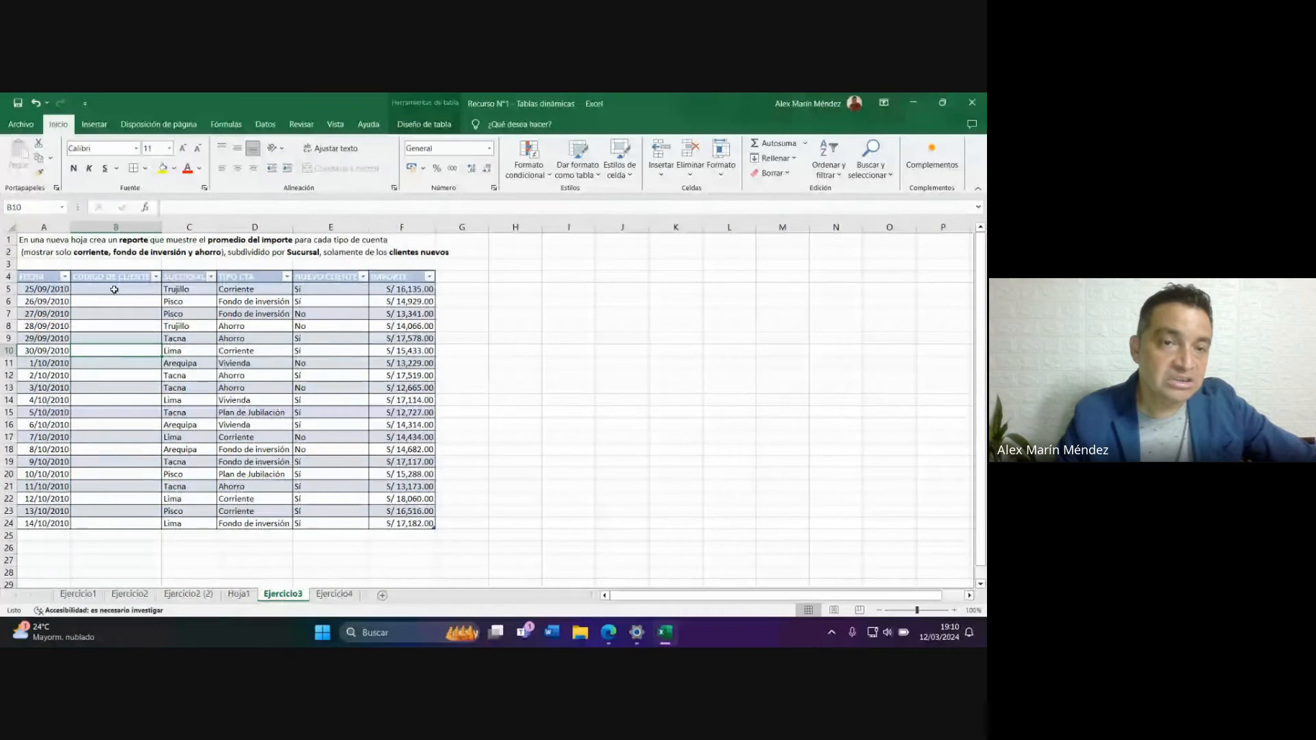
# Reselect and clear the empty client code cells, then switch to the Ejercicio4 sales sheet.
pyautogui.moveTo(115, 288); pyautogui.dragTo(117, 523)
pyautogui.click(129, 436)
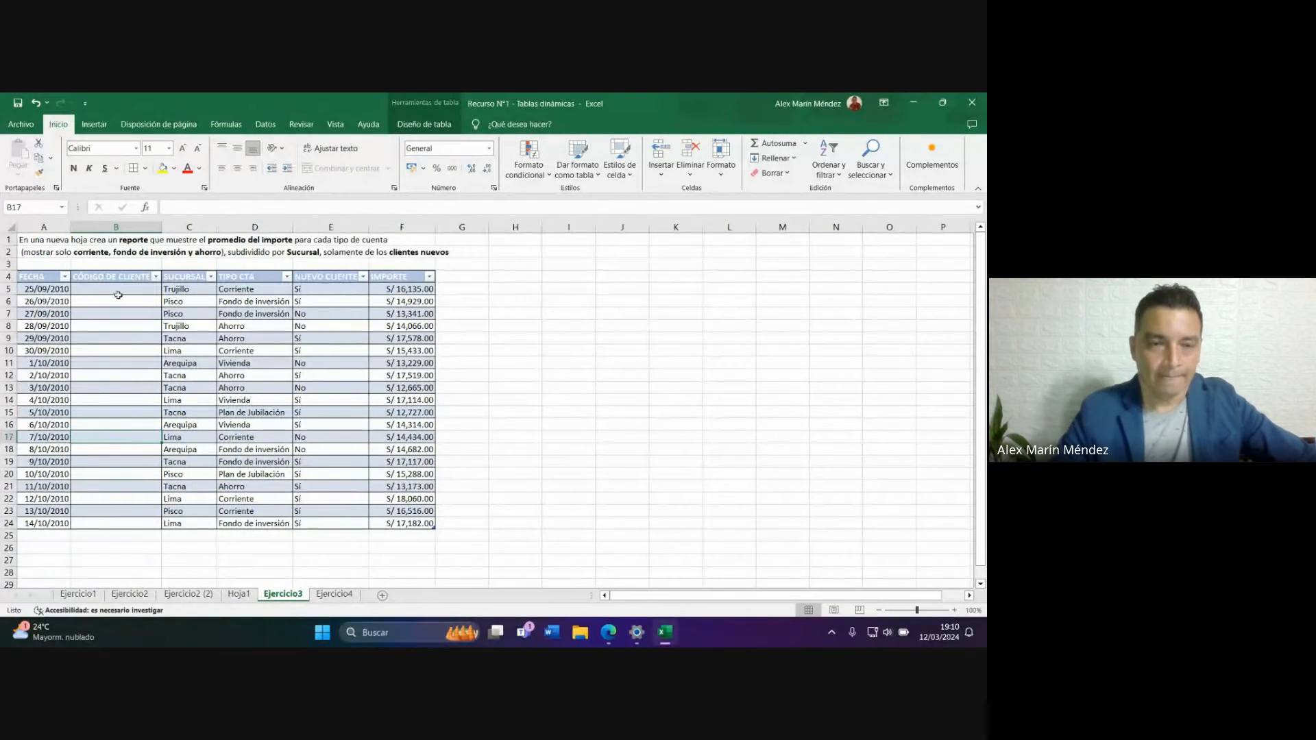
pyautogui.click(333, 593)
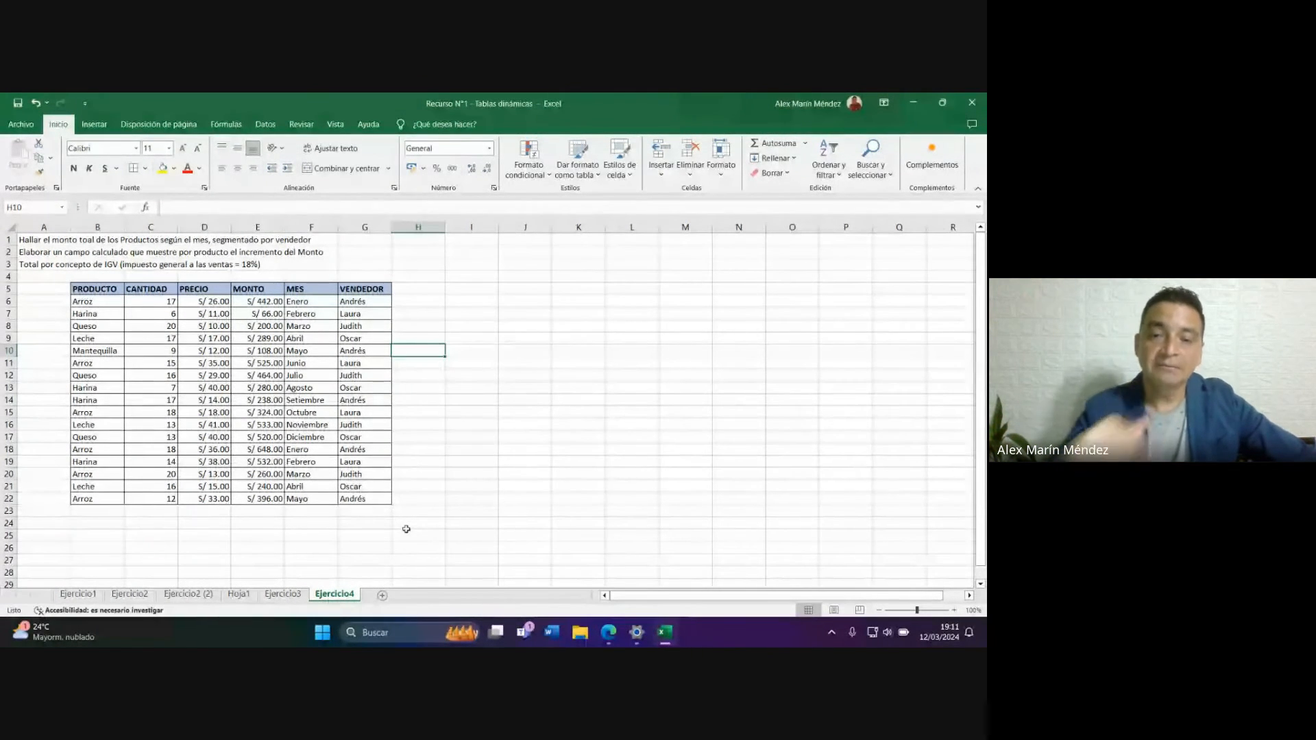
# Select Ejercicio3's empty client-code cells in column B, then bring up the Meet call.
pyautogui.click(286, 595)
pyautogui.moveTo(113, 289); pyautogui.dragTo(113, 520)
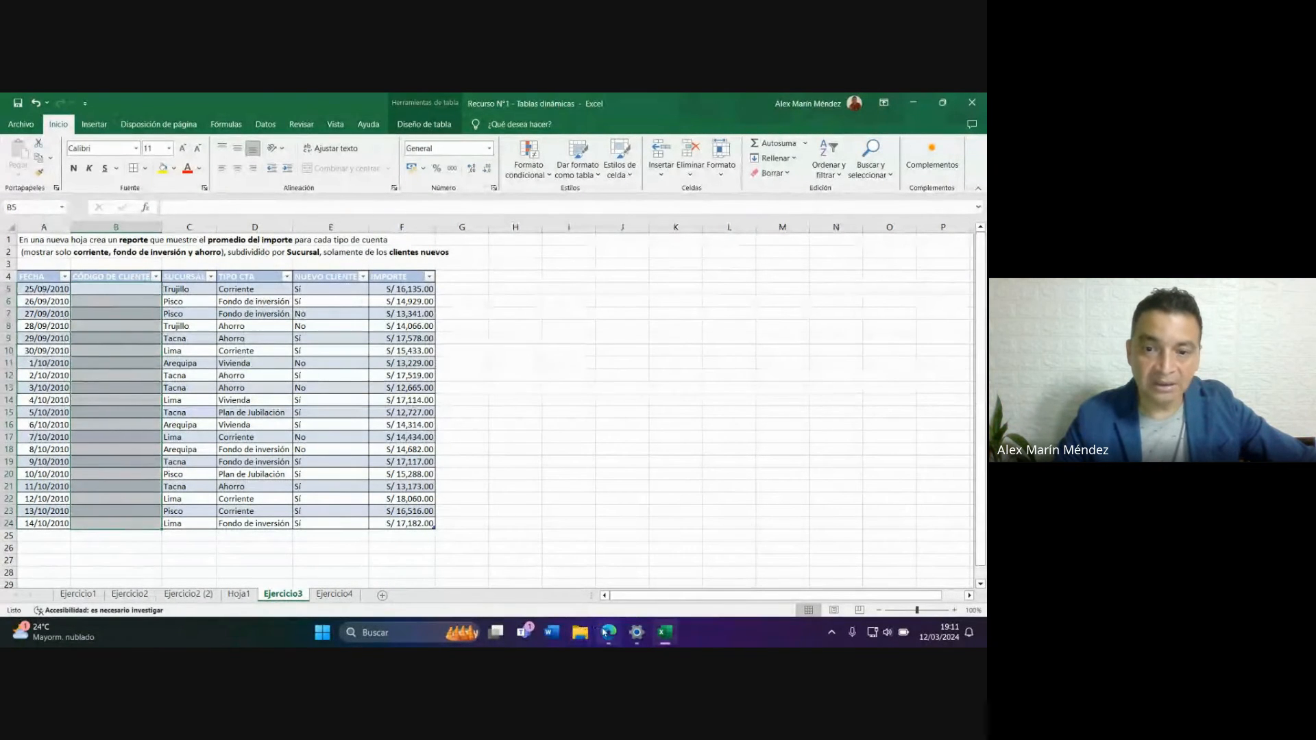
pyautogui.moveTo(606, 632)
pyautogui.click(671, 555)
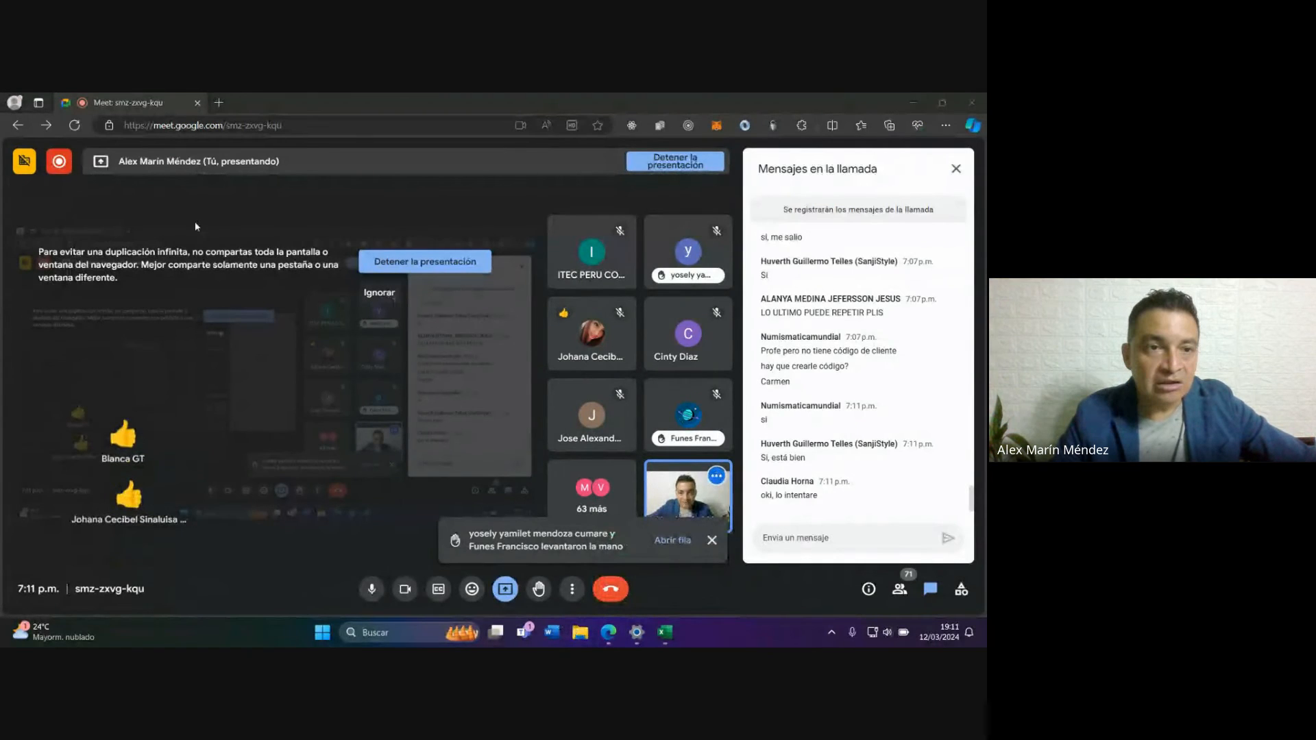
# Open the tablas-dinamicas-extra workbook from Downloads using File Explorer (Win+E).
pyautogui.press('super+e')
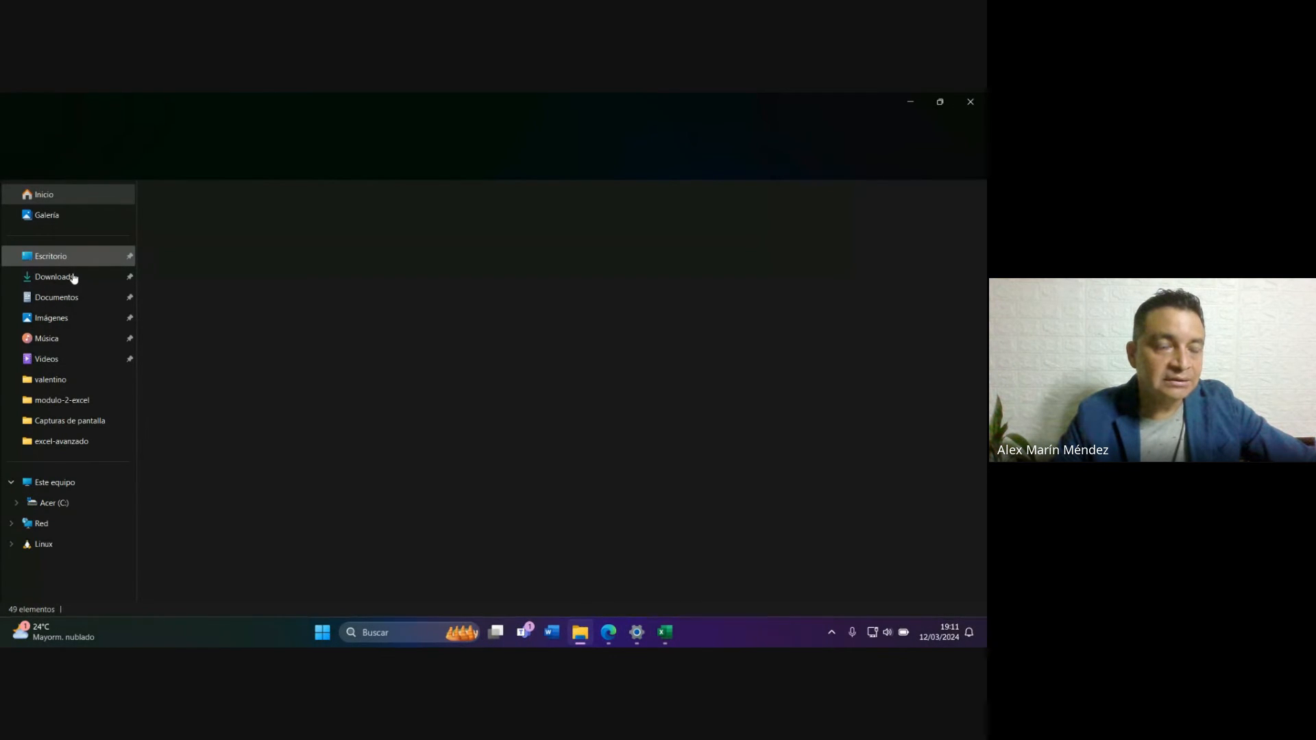
pyautogui.click(72, 276)
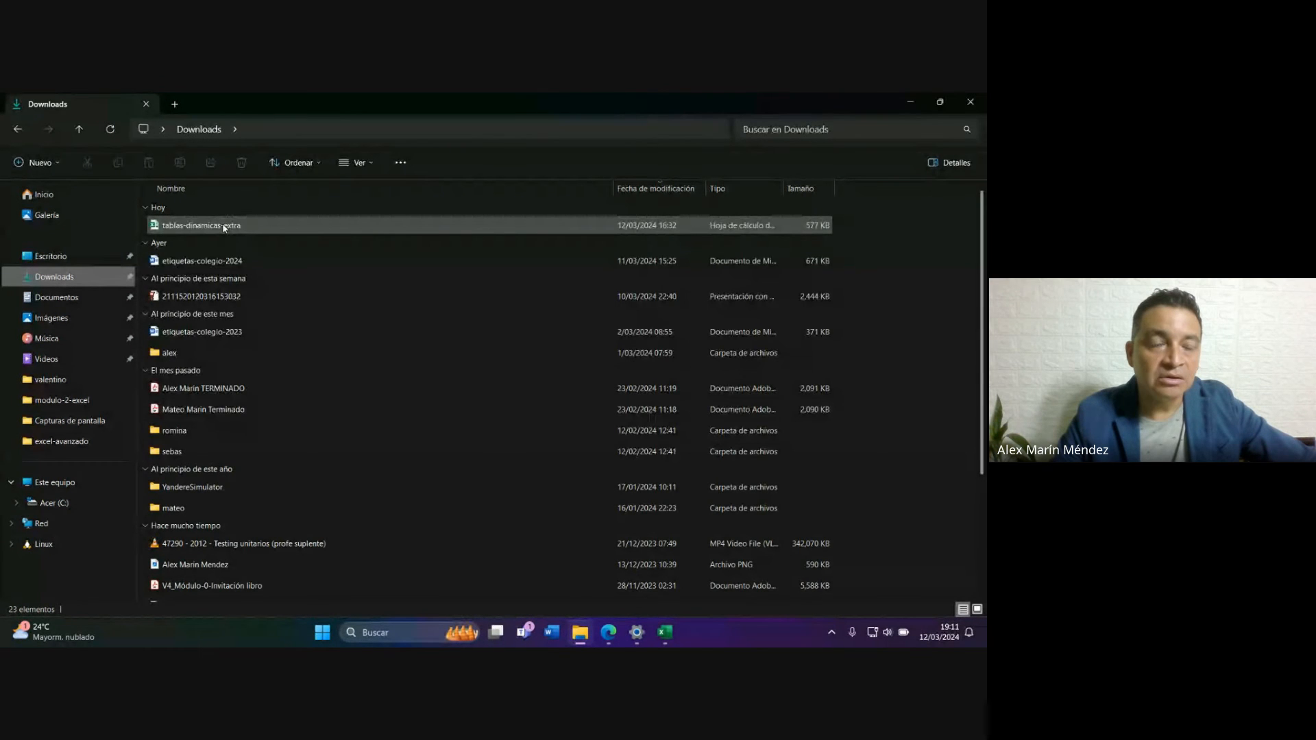
pyautogui.doubleClick(224, 227)
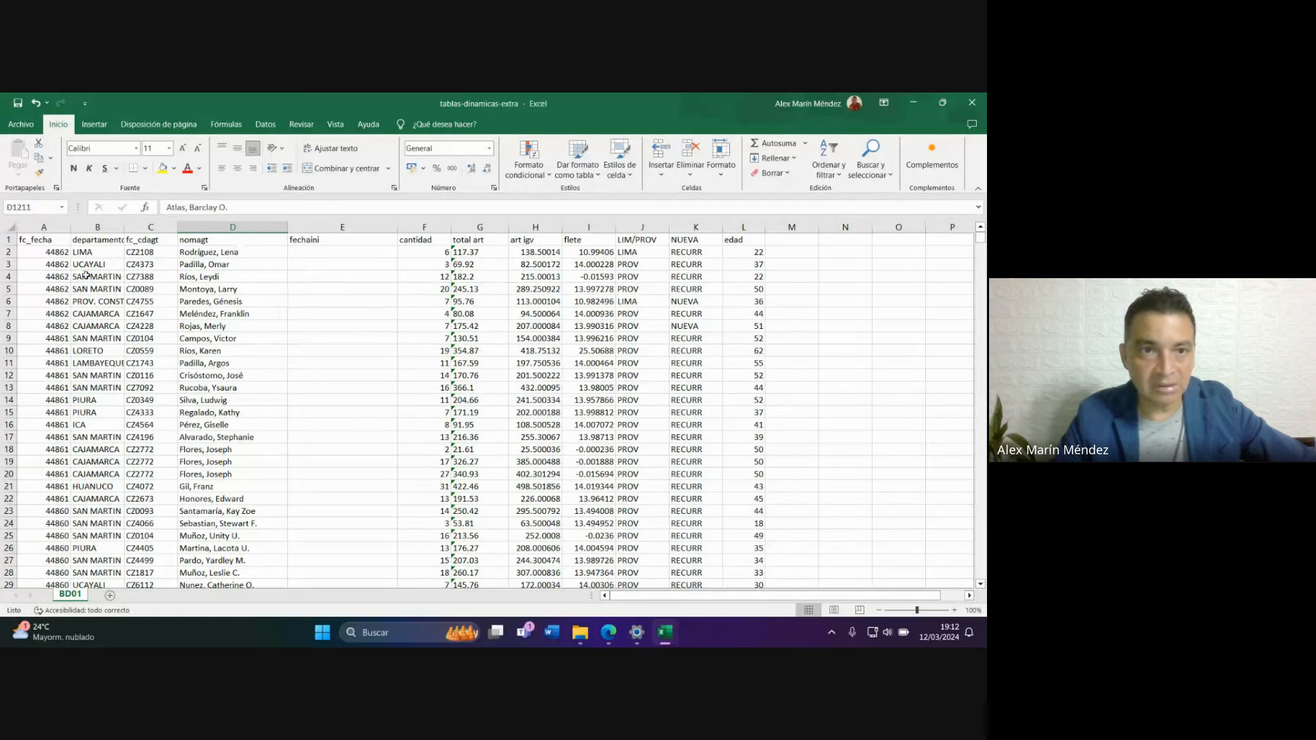
# Widen the departamento and fc_cdagt columns on the BD01 sheet.
pyautogui.click(43, 241)
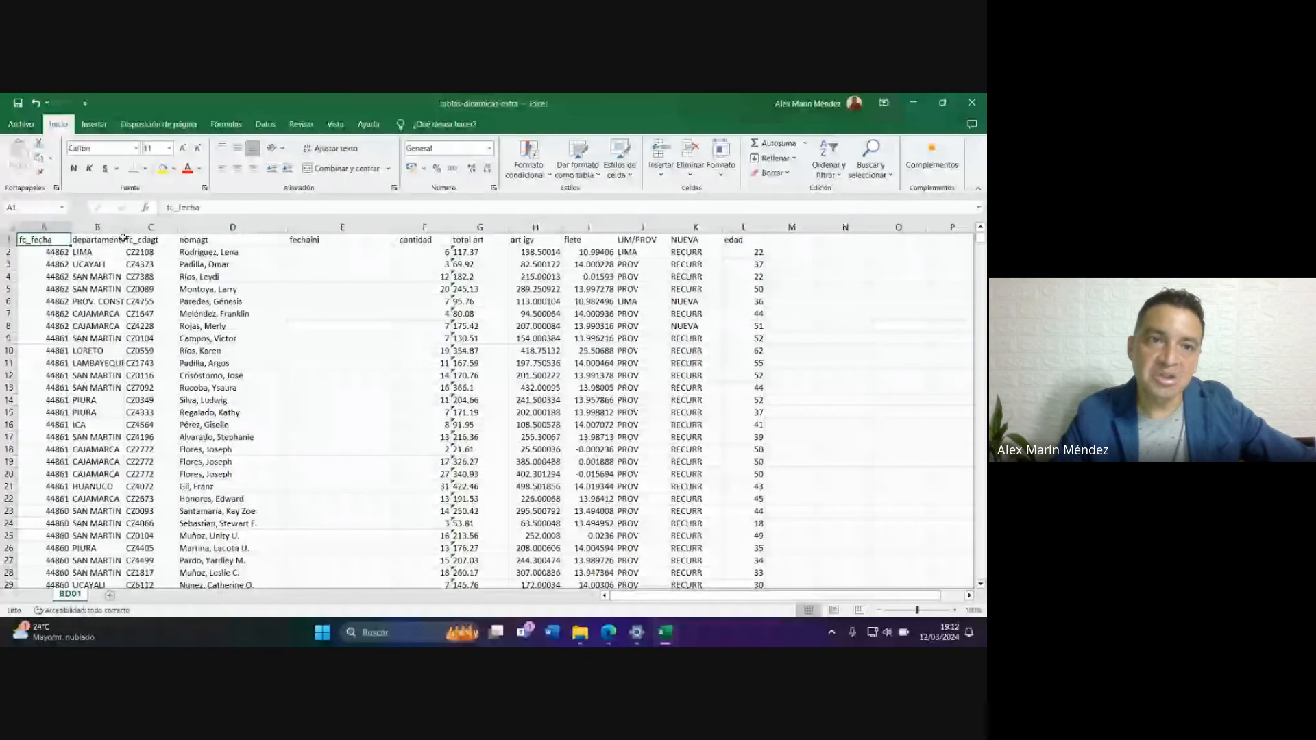
pyautogui.moveTo(123, 238); pyautogui.dragTo(174, 238)
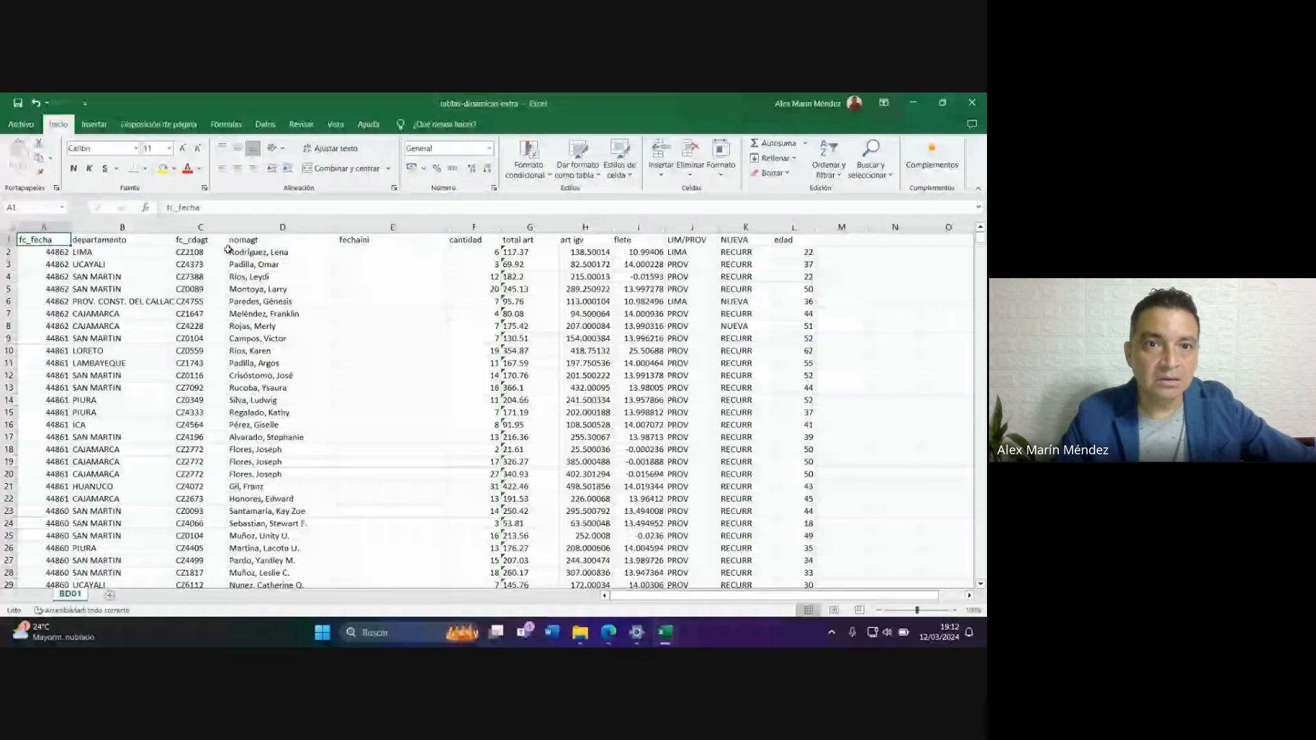
pyautogui.moveTo(226, 227); pyautogui.dragTo(251, 228)
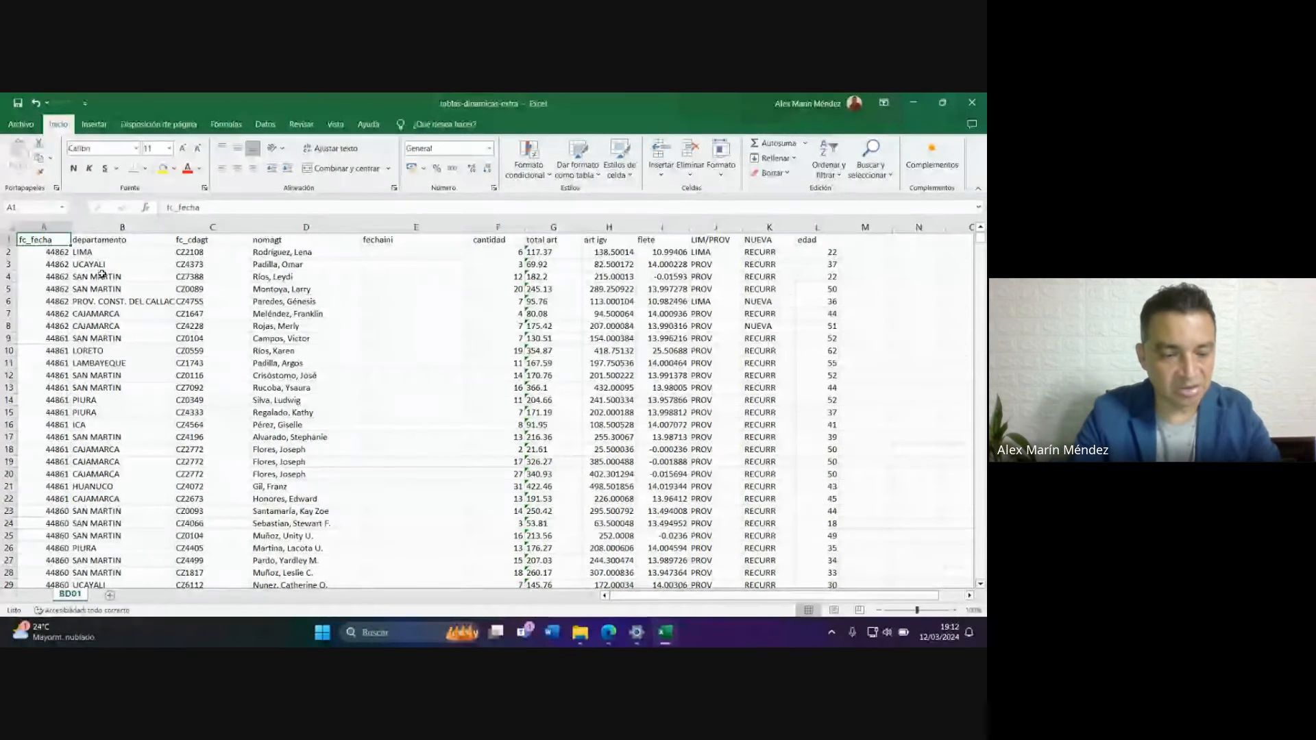
# Jump through the data blocks to find blank rows such as 1273, down to row 6775.
pyautogui.hotkey('ctrl', 'Down')
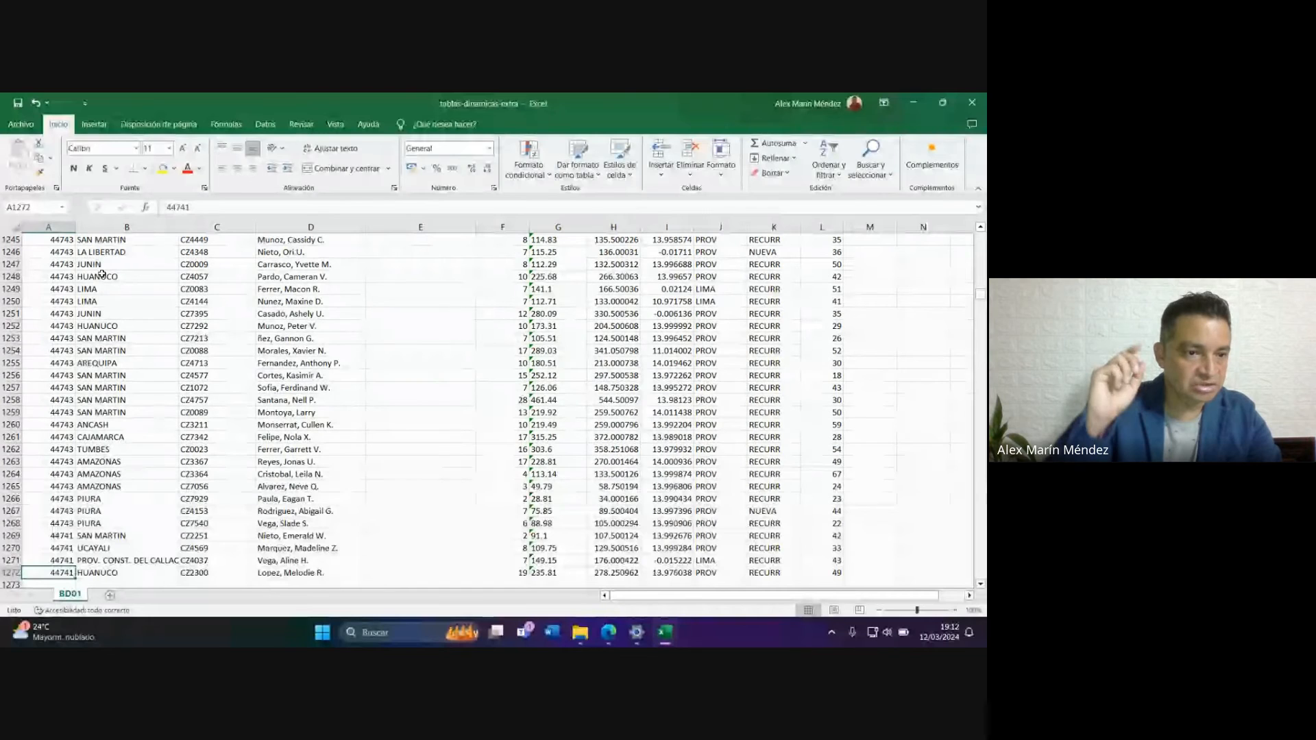
pyautogui.press('Down')
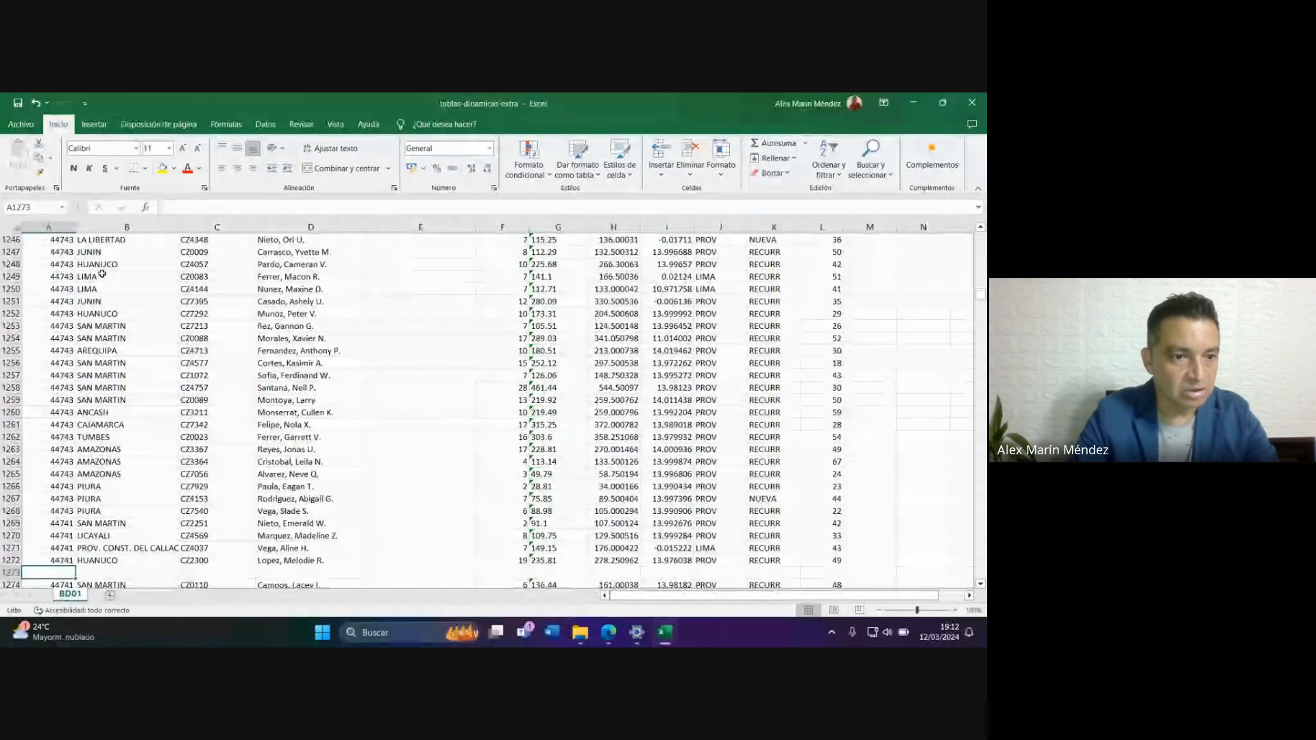
pyautogui.press('Down')
pyautogui.press('Right')
pyautogui.press('Right')
pyautogui.press('Right')
pyautogui.press('Right')
pyautogui.press('Right')
pyautogui.press('Right')
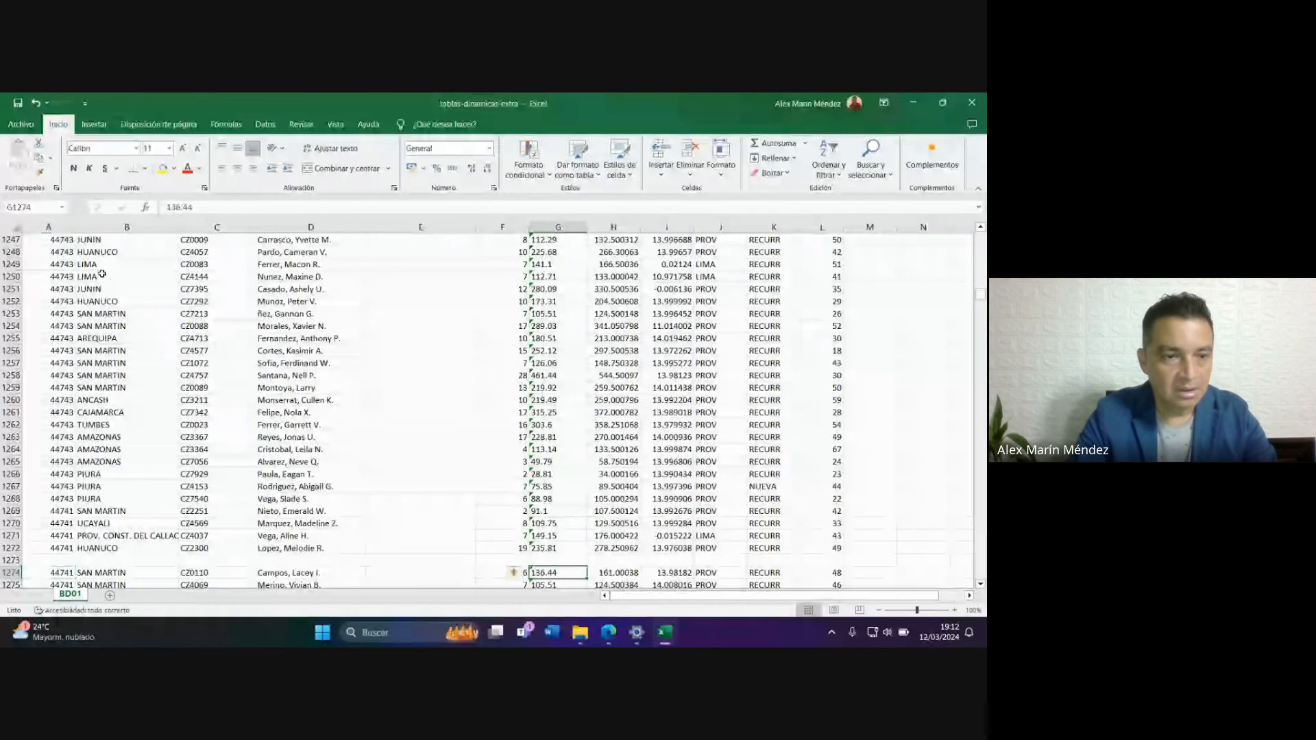
pyautogui.hotkey('ctrl', 'Down')
pyautogui.hotkey('ctrl', 'Down')
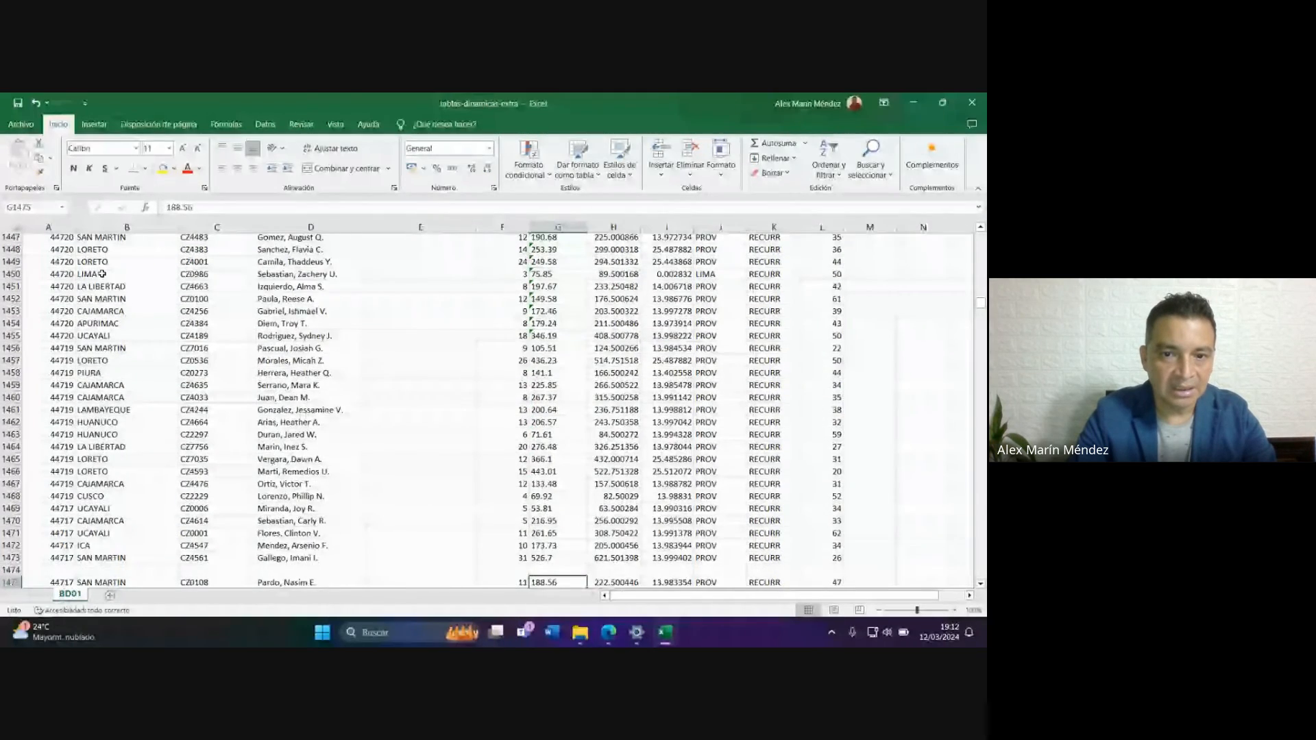
pyautogui.hotkey('ctrl', 'Down')
pyautogui.hotkey('ctrl', 'Down')
pyautogui.hotkey('ctrl', 'Down')
pyautogui.hotkey('ctrl', 'Down')
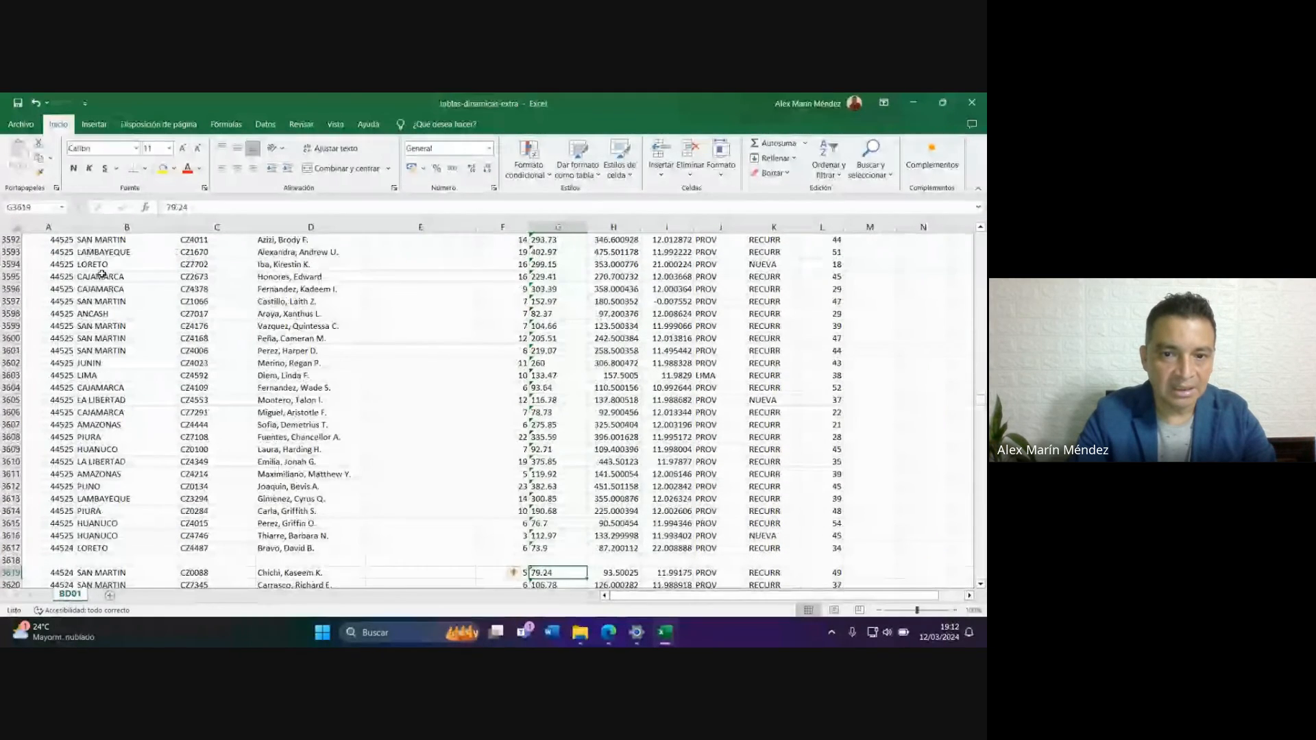
pyautogui.hotkey('ctrl', 'Down')
pyautogui.hotkey('ctrl', 'Down')
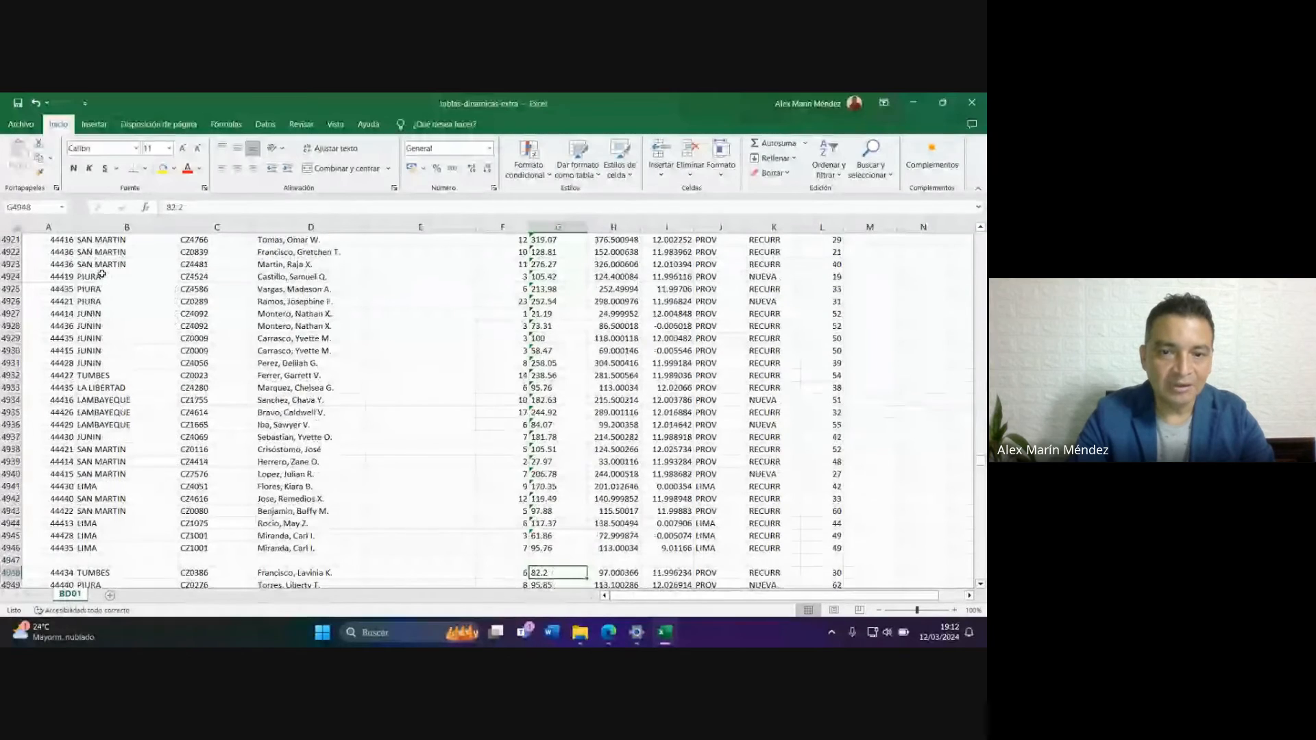
pyautogui.hotkey('ctrl', 'Down')
pyautogui.hotkey('ctrl', 'Down')
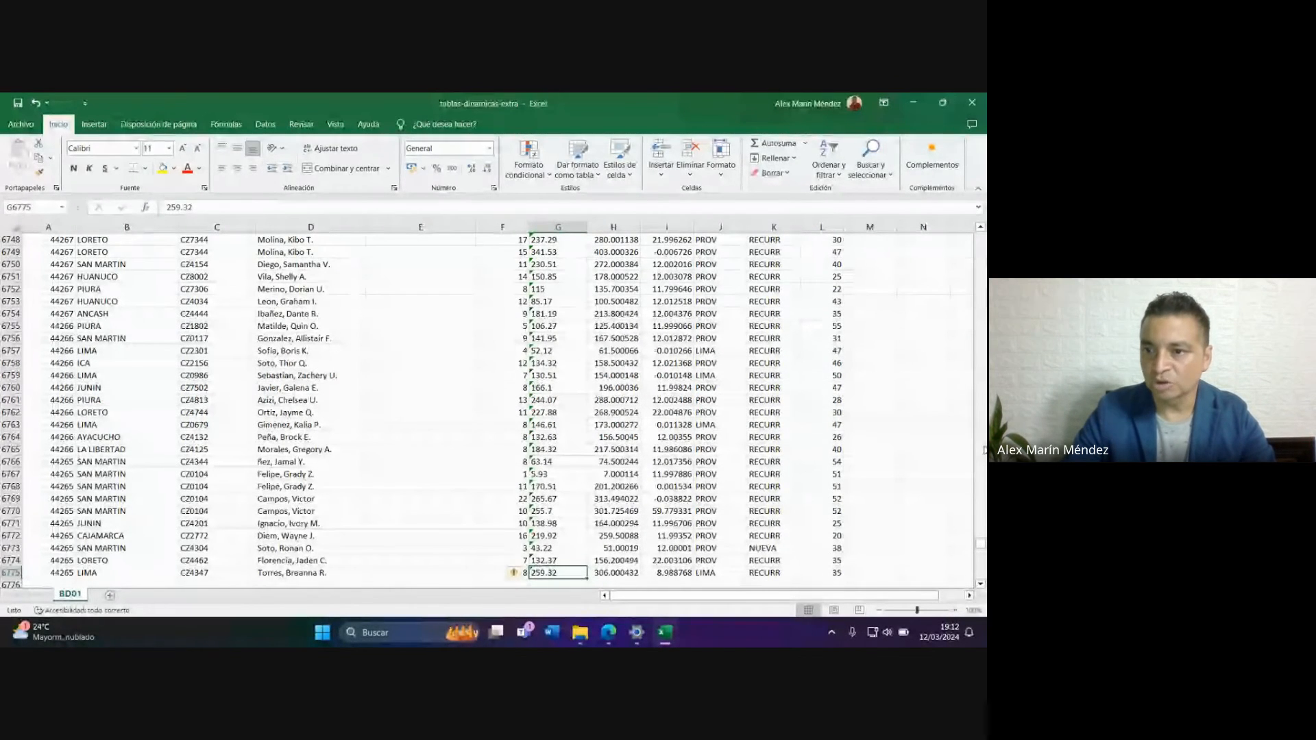
pyautogui.moveTo(981, 544); pyautogui.dragTo(981, 231)
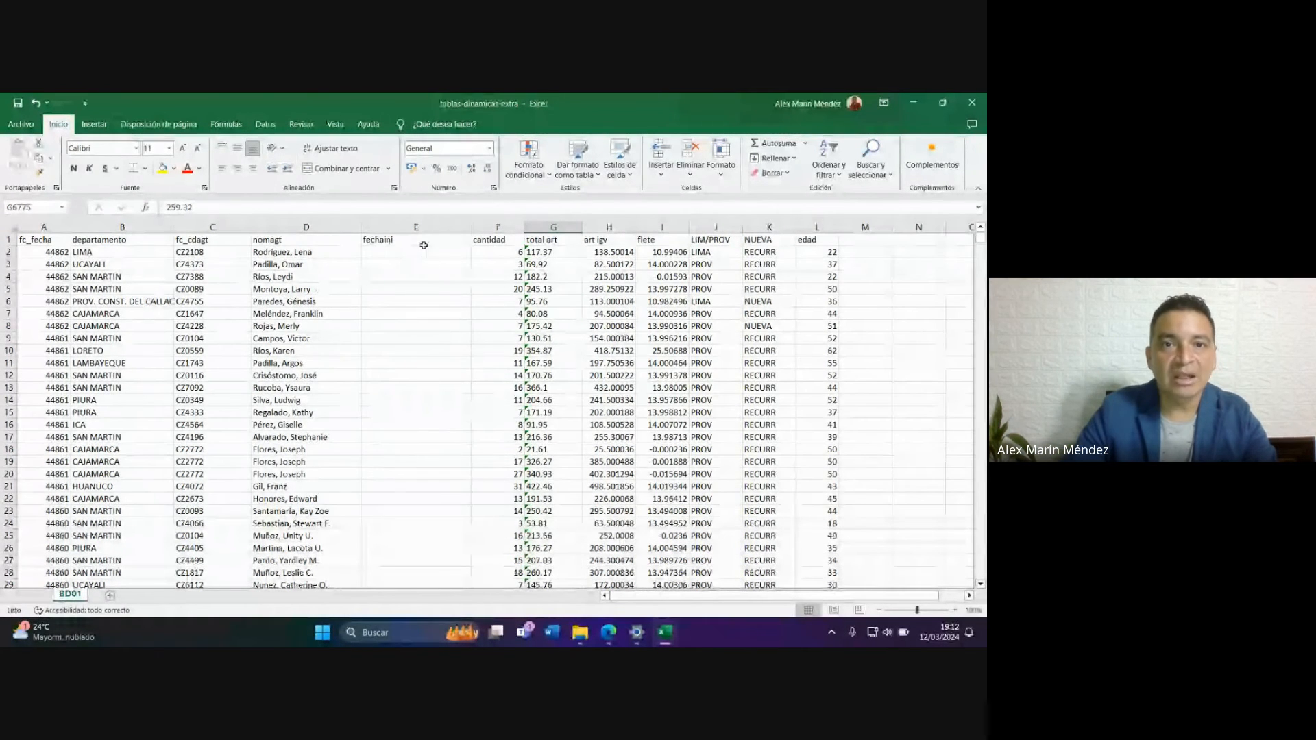
pyautogui.click(424, 245)
pyautogui.hotkey('ctrl', 'shift', 'Down')
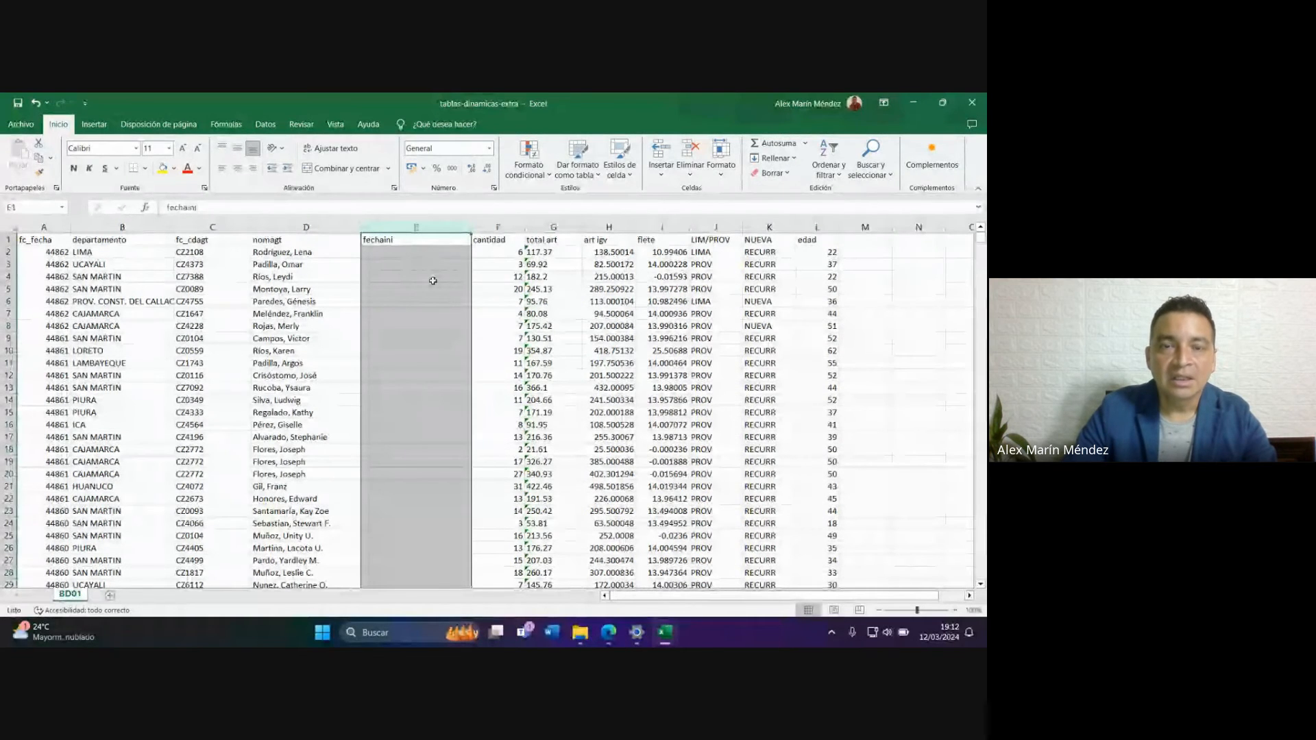
pyautogui.click(414, 252)
pyautogui.click(420, 228)
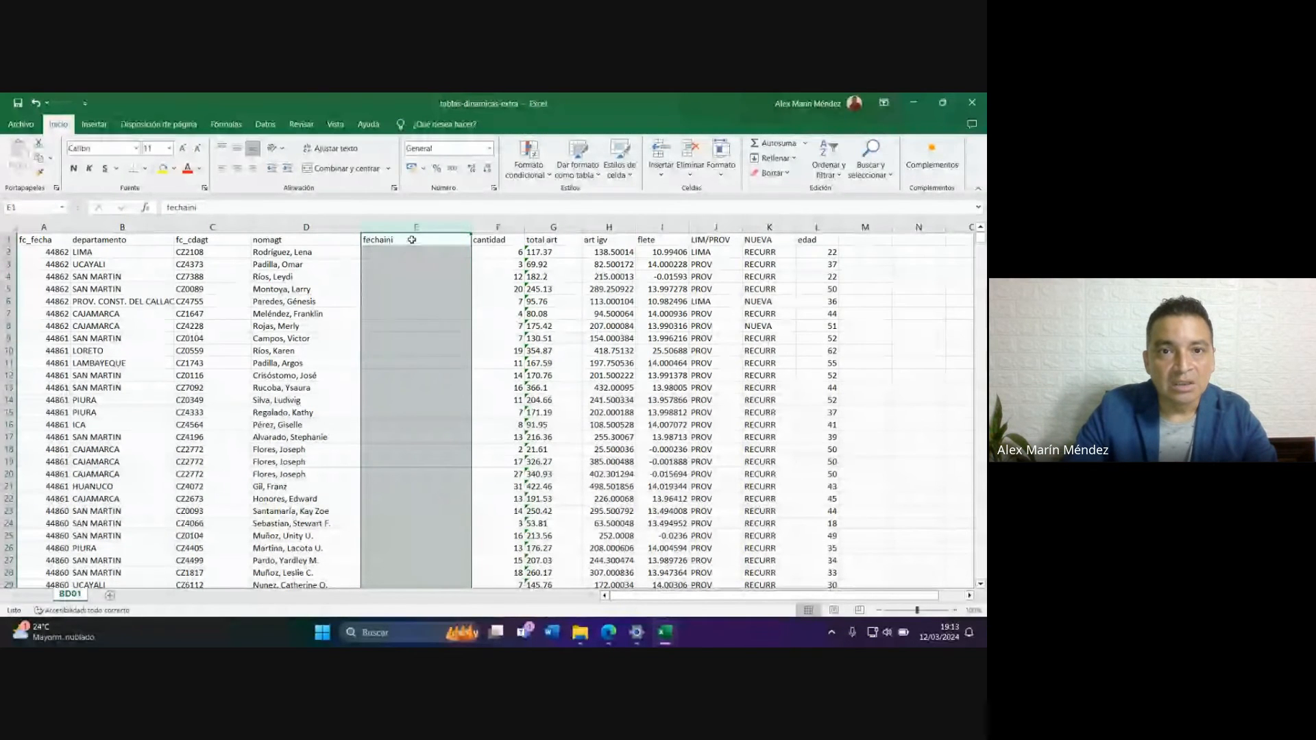
pyautogui.click(411, 240)
pyautogui.scroll(-20, 416, 415)
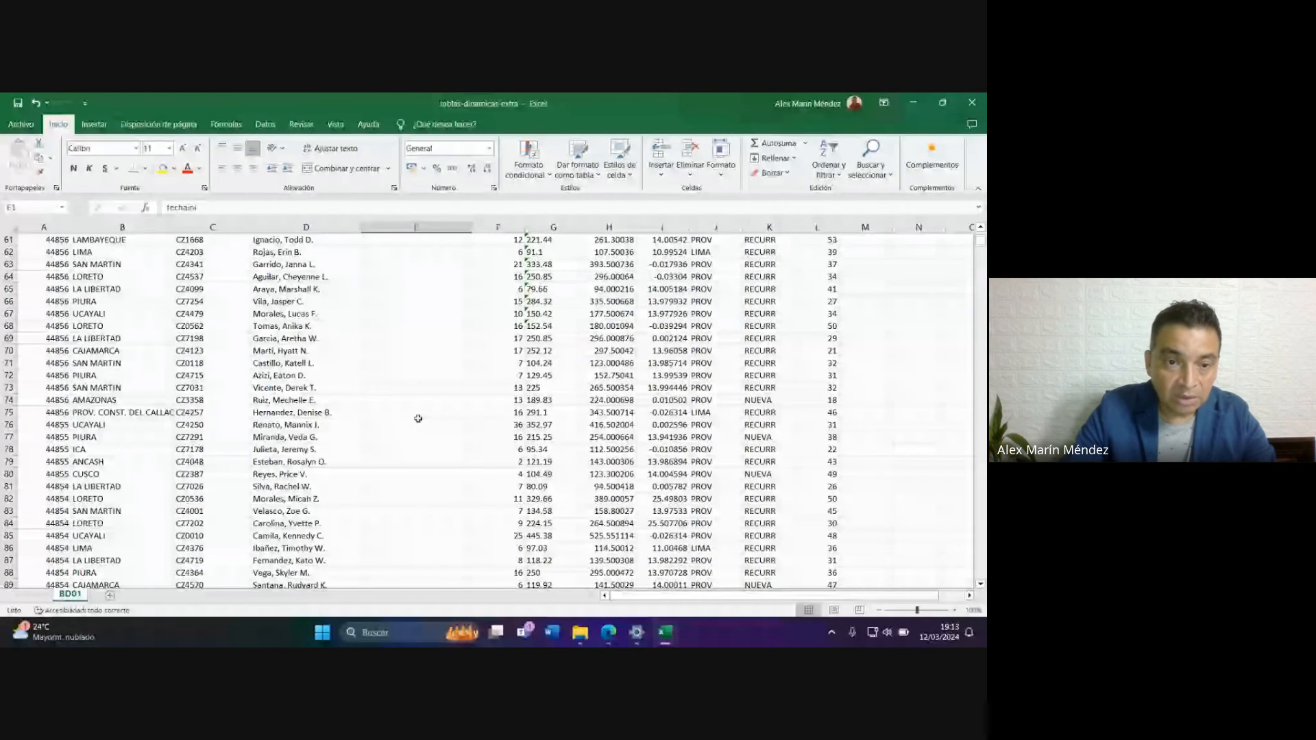
pyautogui.scroll(-20, 419, 418)
pyautogui.scroll(20, 419, 418)
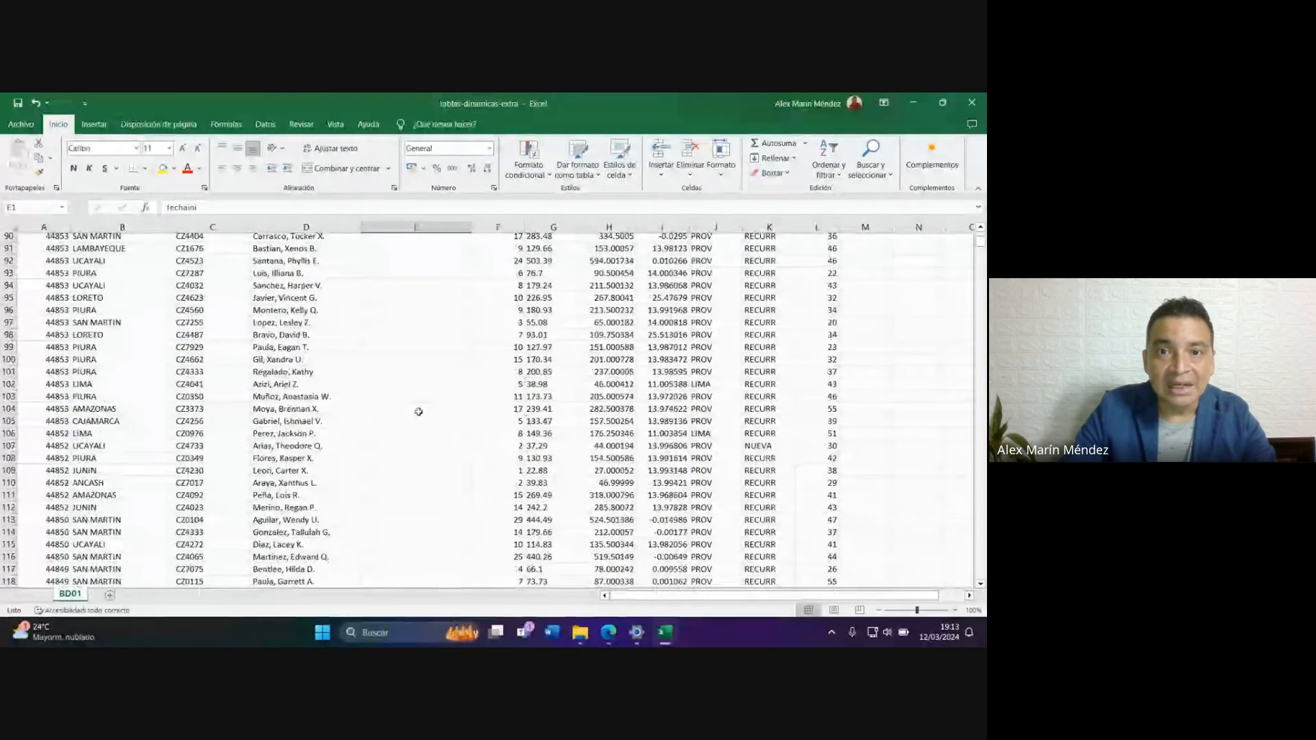
pyautogui.scroll(5, 418, 342)
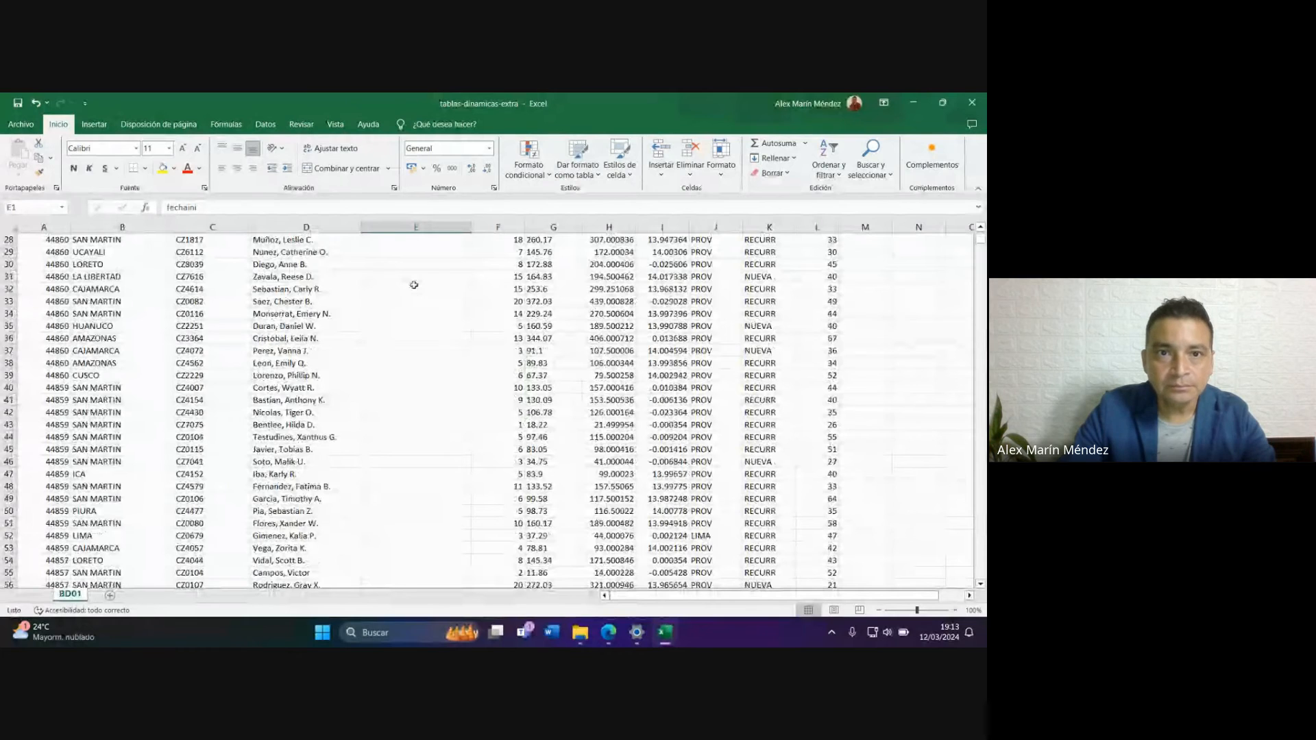
pyautogui.scroll(9, 415, 285)
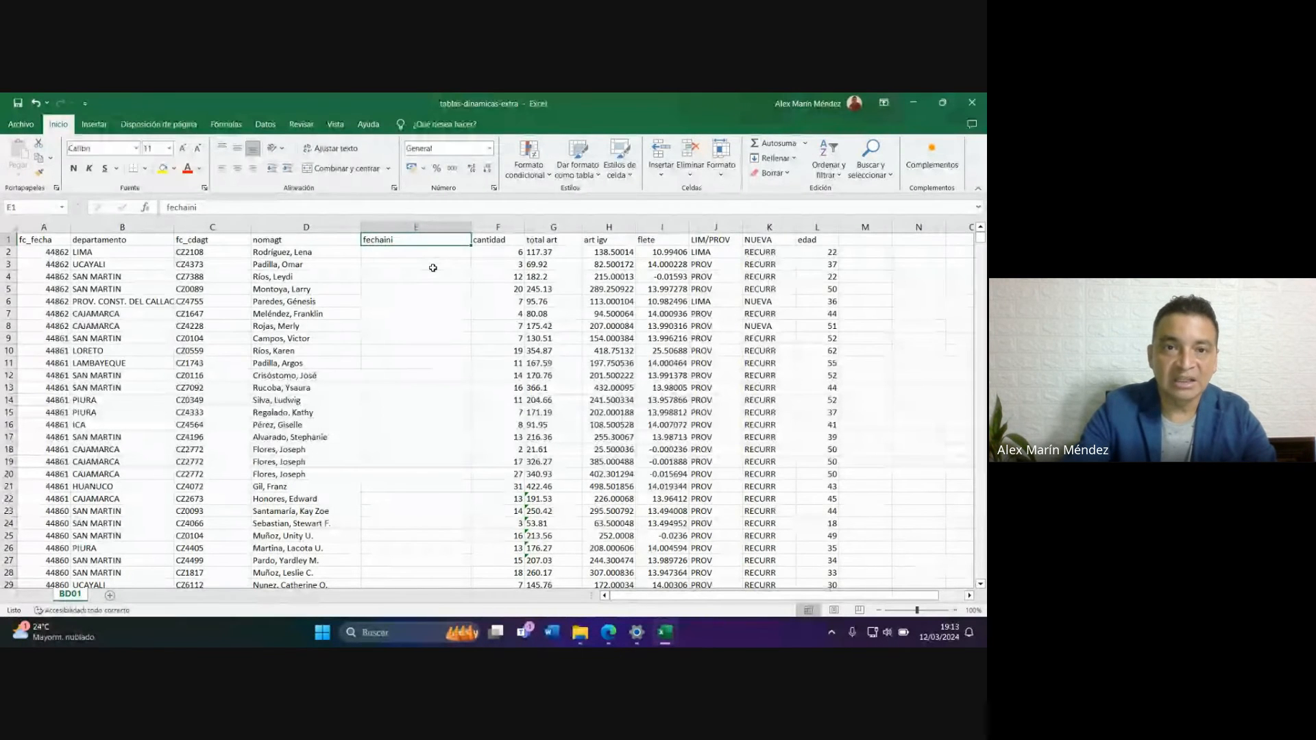
pyautogui.hotkey('ctrl', 'Down')
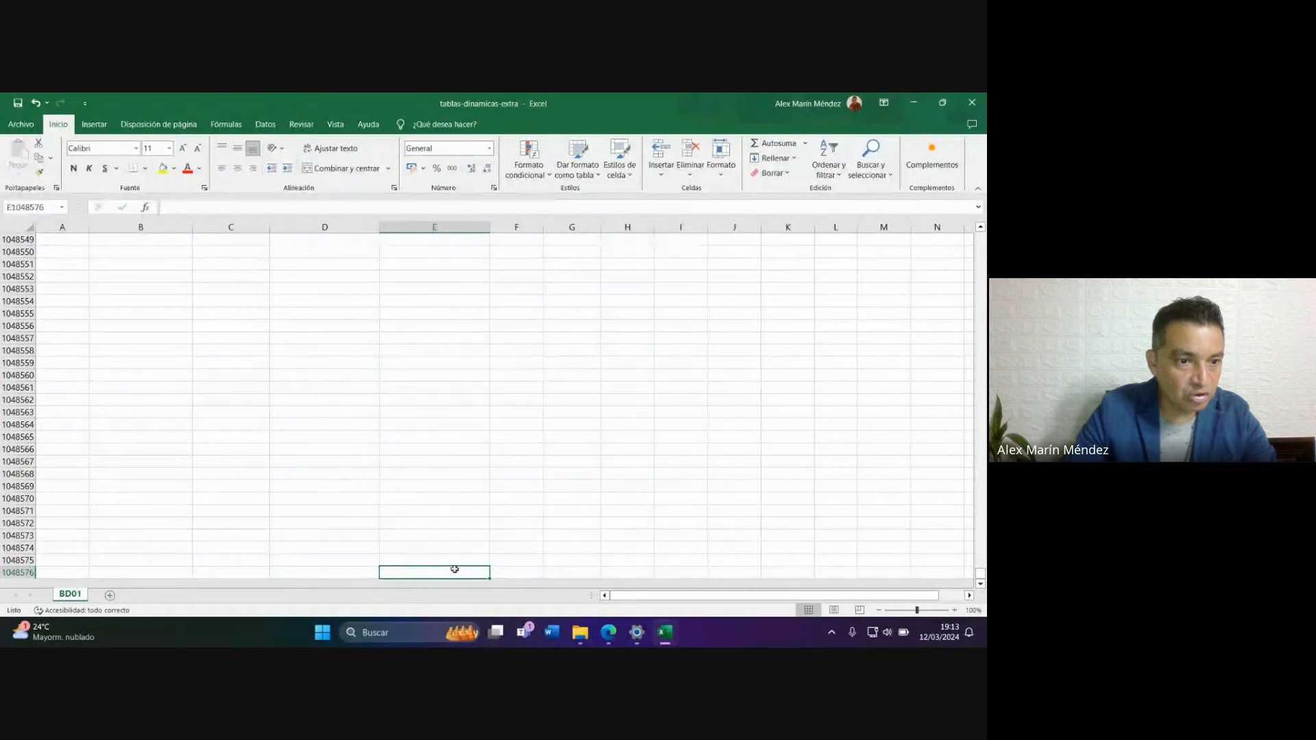
pyautogui.scroll(-4, 454, 569)
pyautogui.scroll(15, 451, 524)
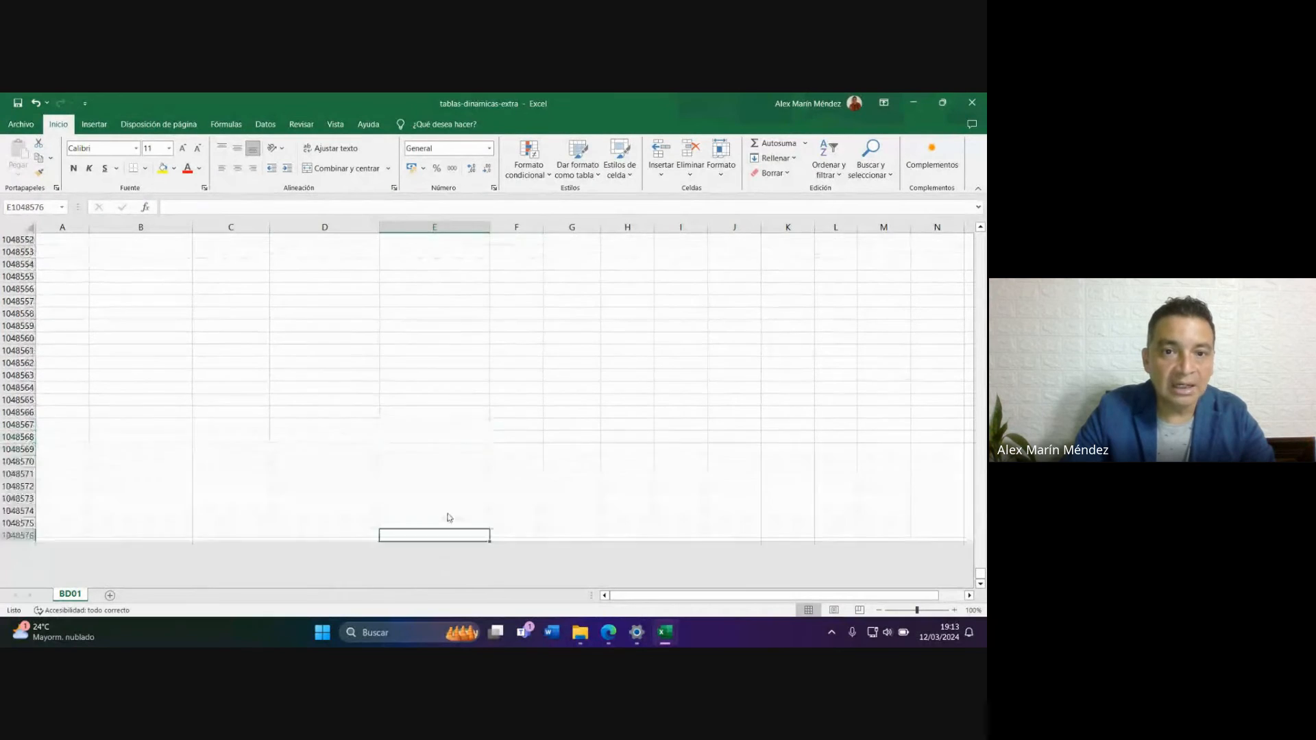
pyautogui.scroll(20, 448, 511)
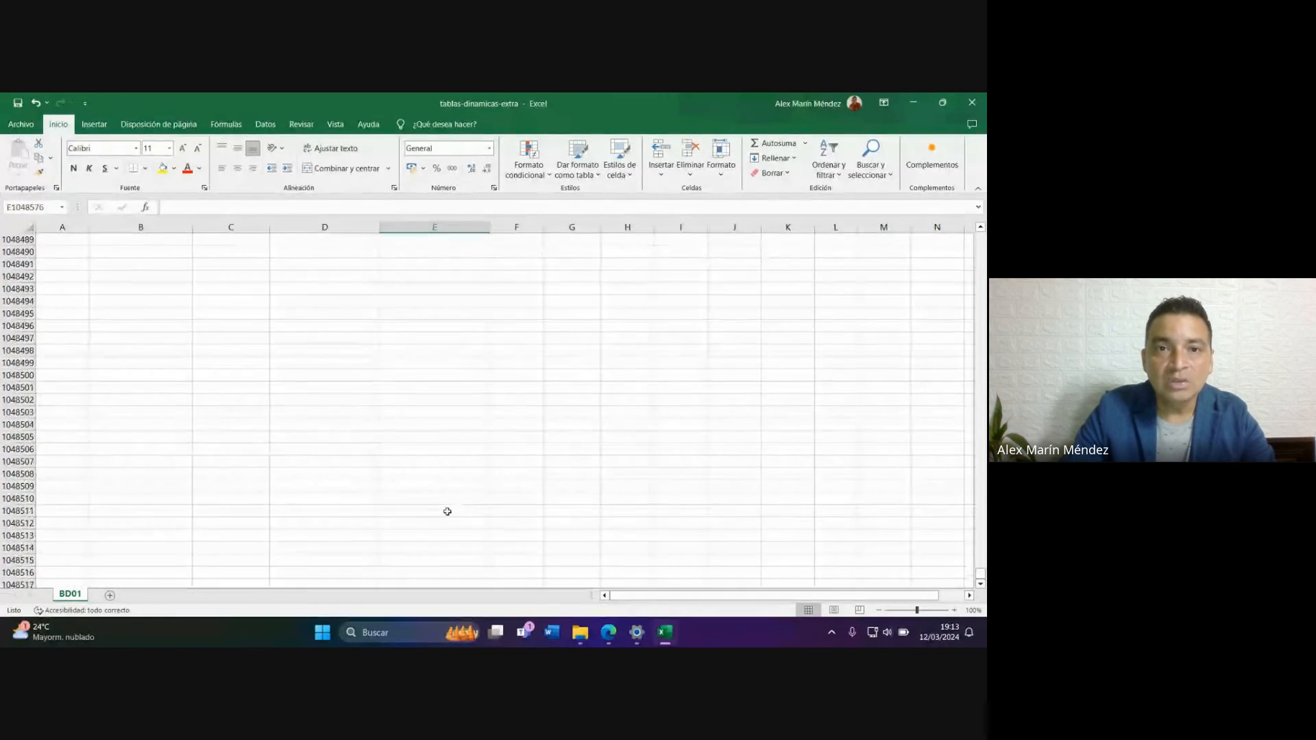
pyautogui.scroll(8, 448, 512)
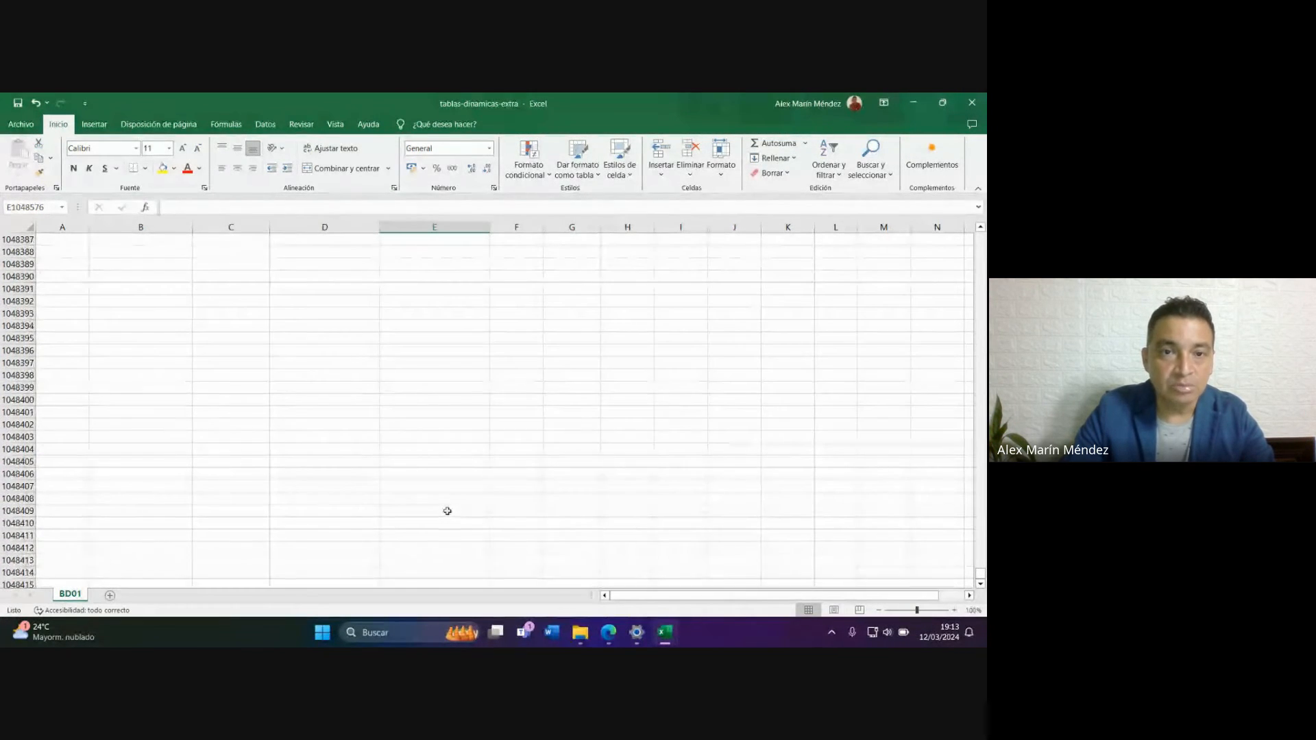
pyautogui.hotkey('ctrl', 'Up')
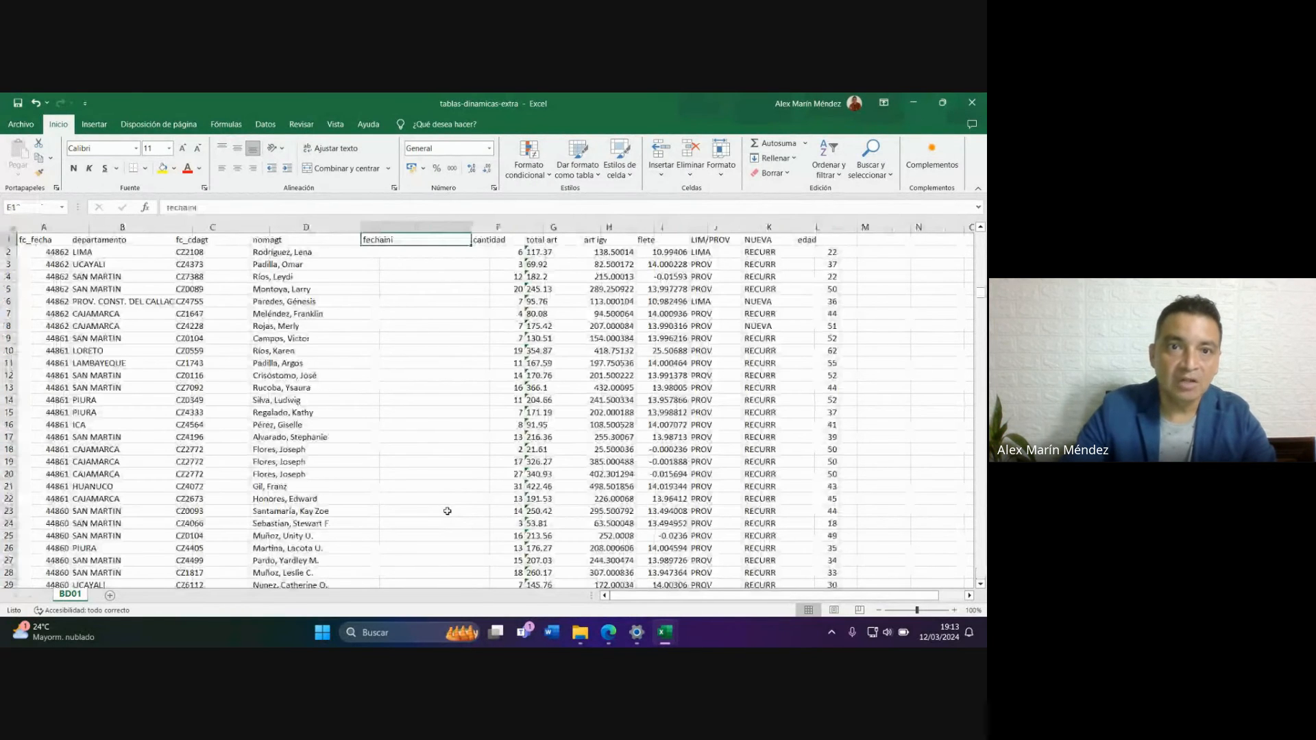
pyautogui.press('Left')
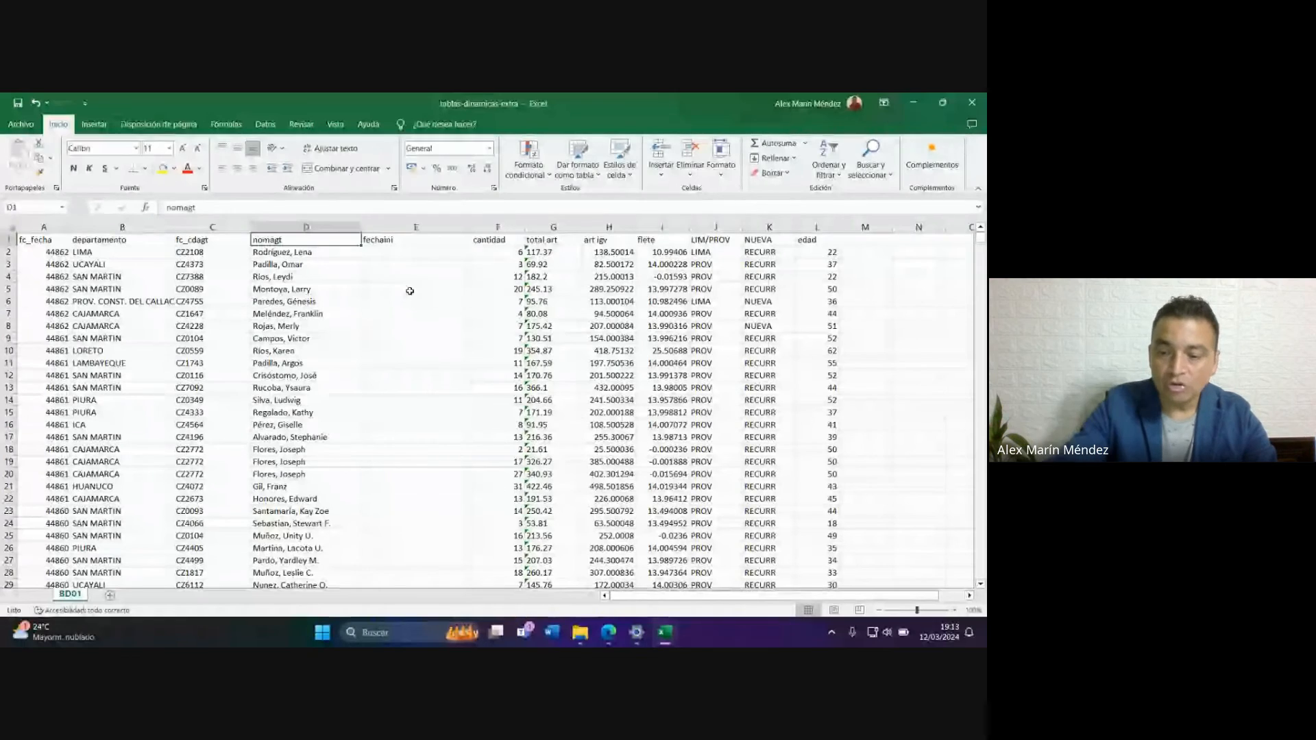
pyautogui.hotkey('ctrl', 'Down')
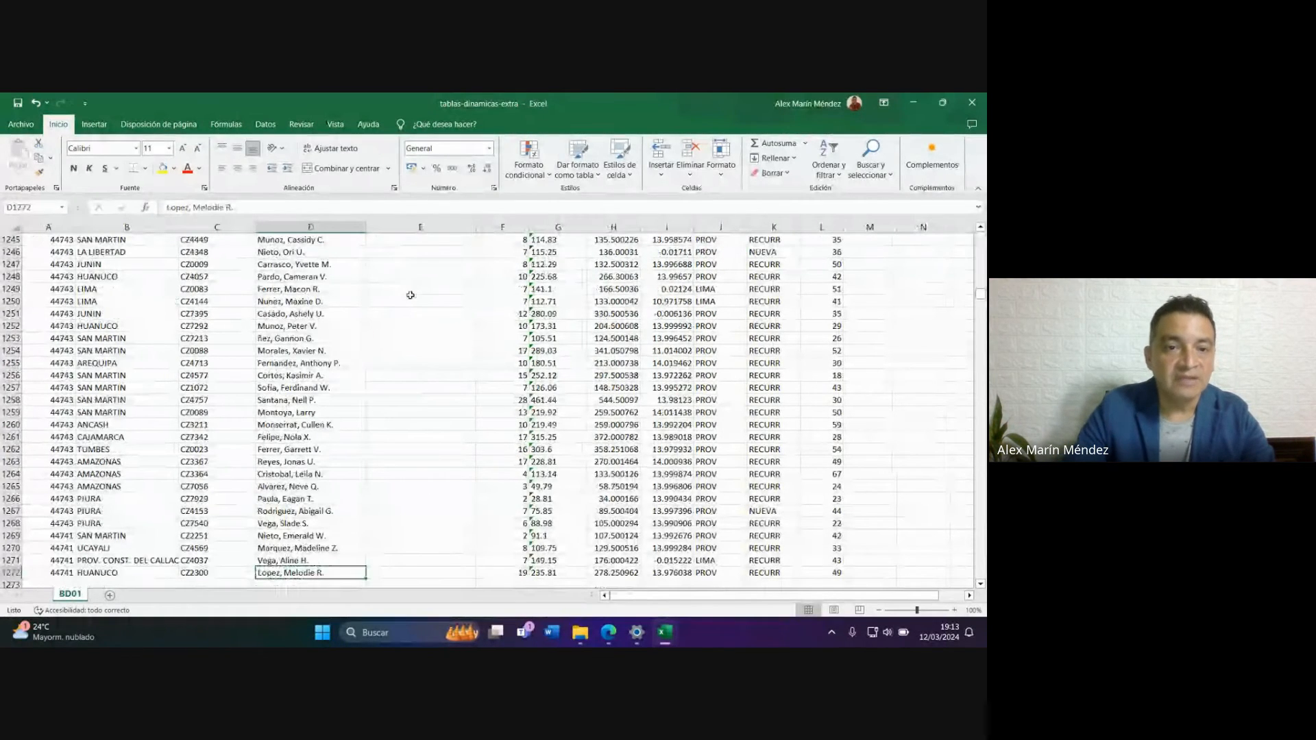
pyautogui.scroll(-2, 308, 500)
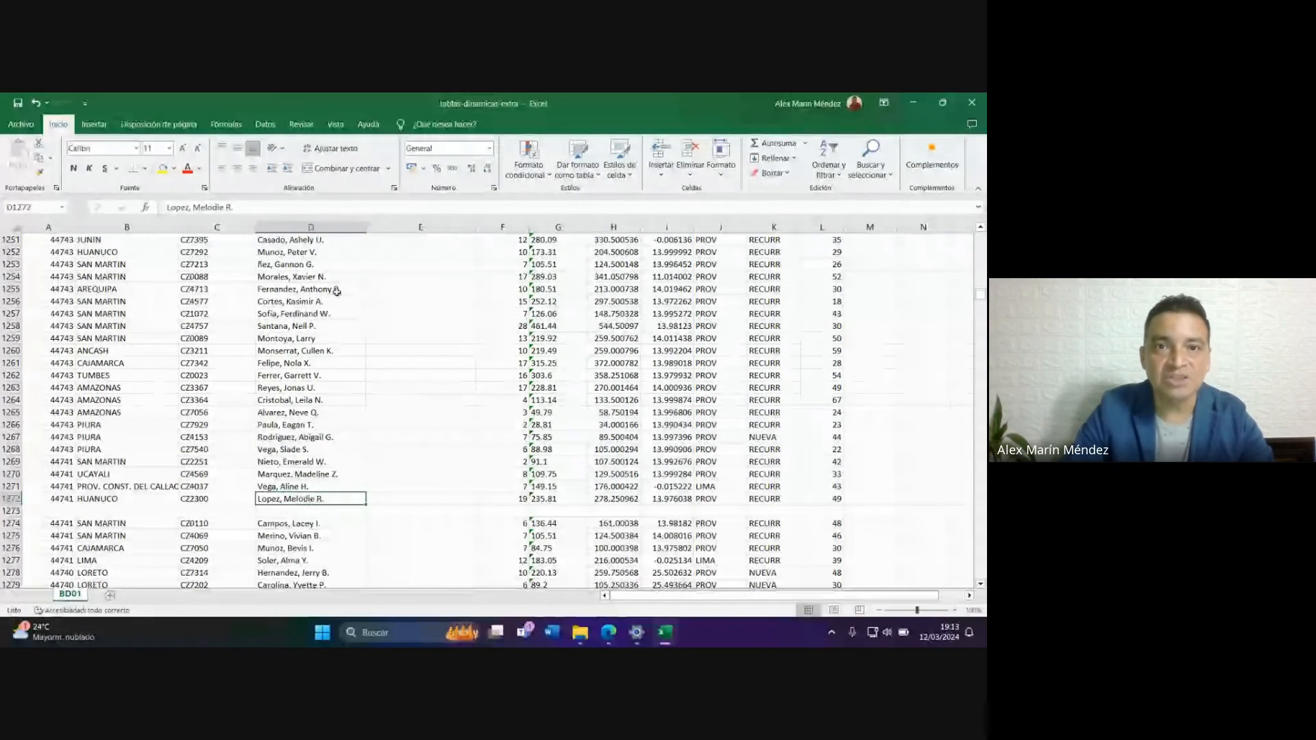
# Delete the empty column E so cantidad moves back beside nomagt.
pyautogui.click(442, 227)
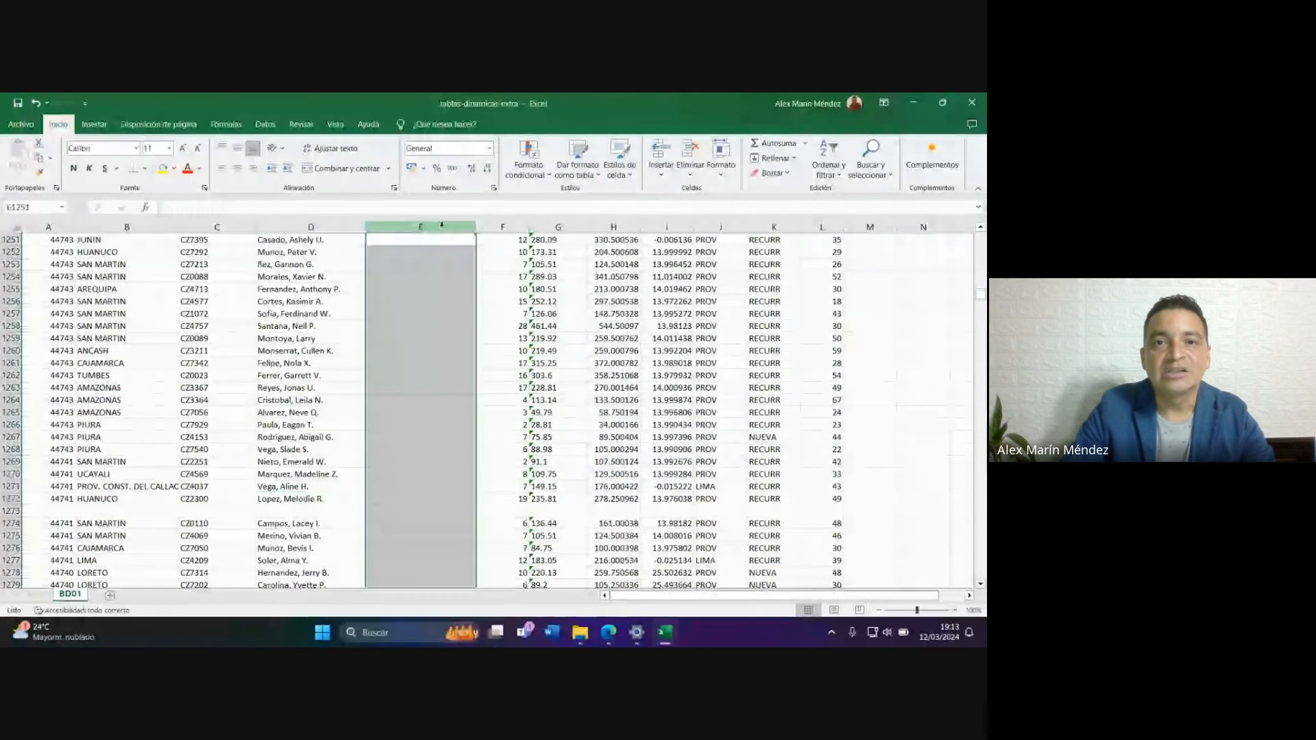
pyautogui.rightClick(416, 225)
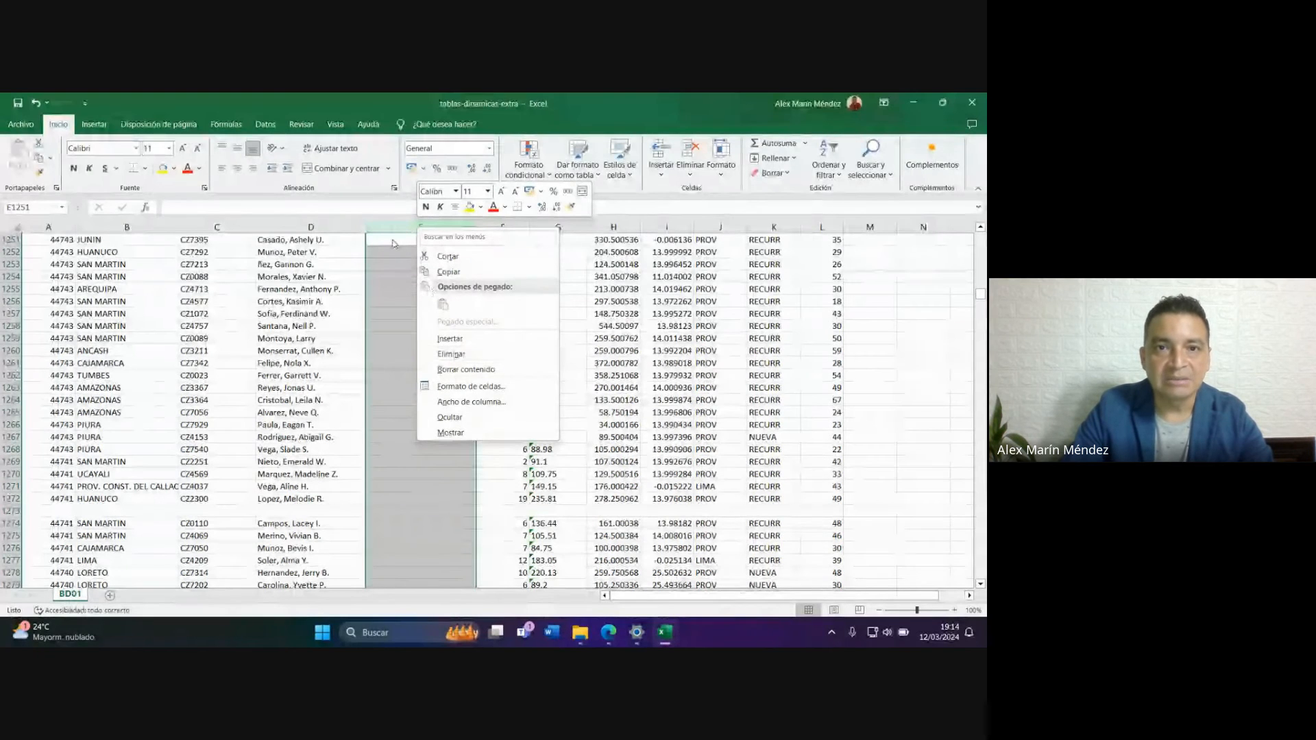
pyautogui.click(459, 355)
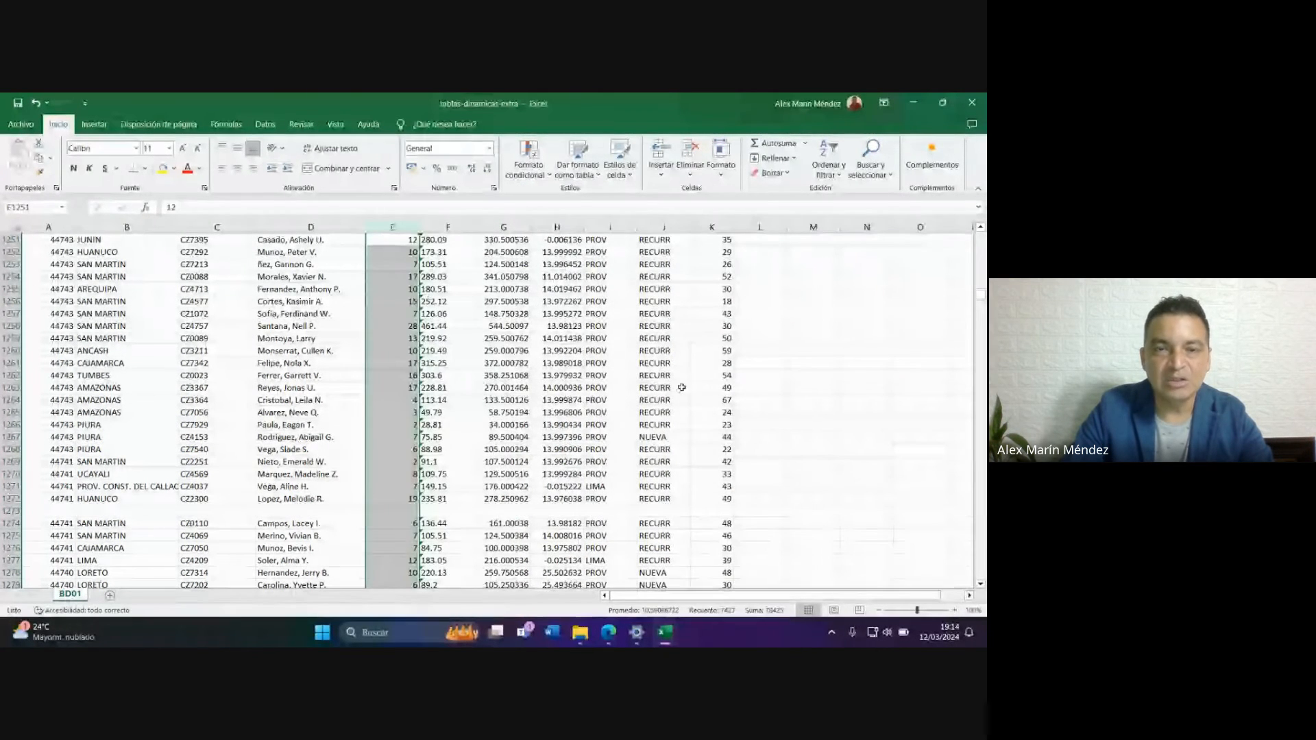
pyautogui.click(746, 386)
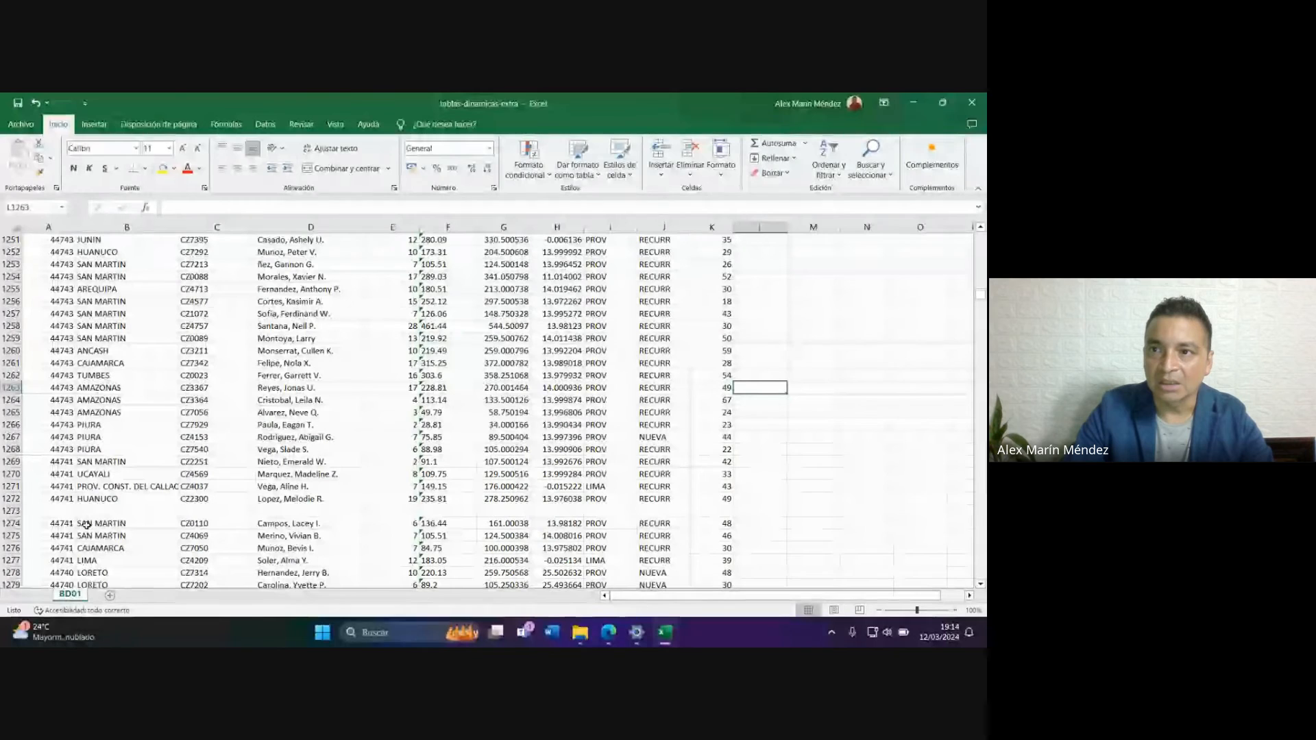
# Inspect the empty row 1273 that splits the BD01 table.
pyautogui.moveTo(56, 515); pyautogui.dragTo(680, 507)
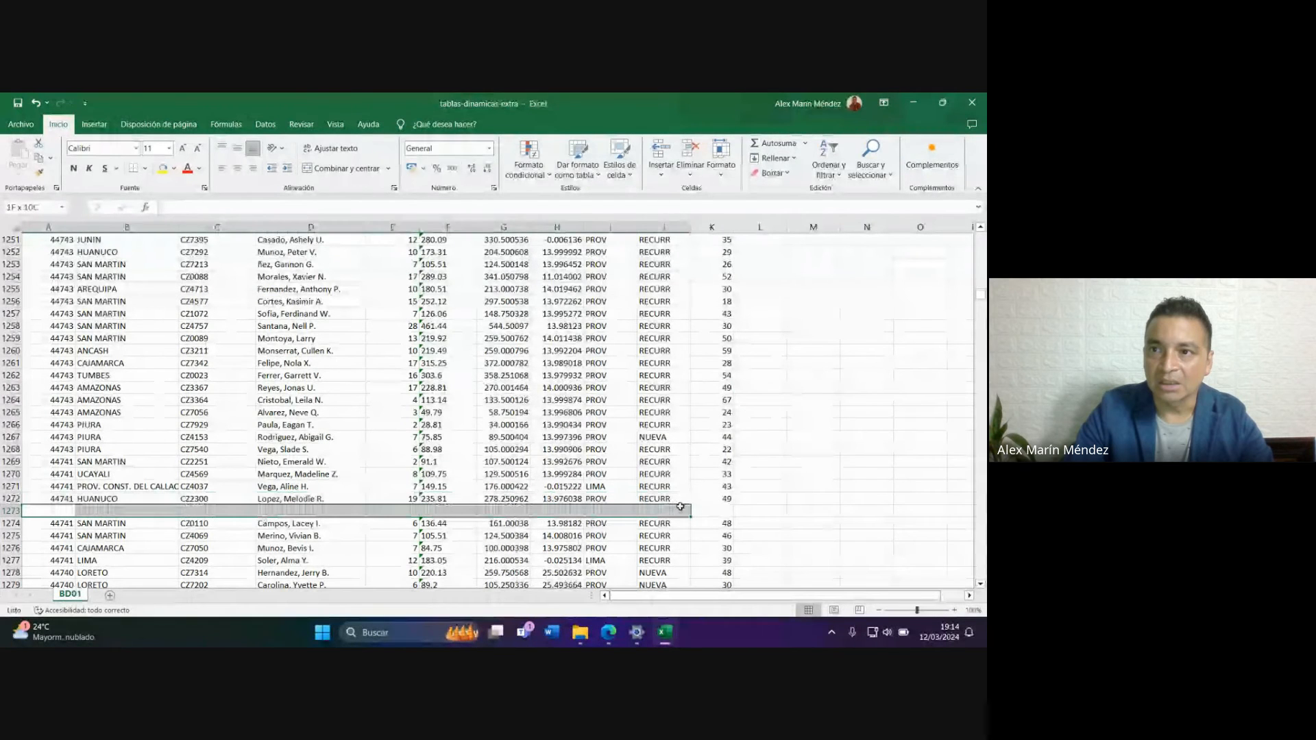
pyautogui.click(130, 363)
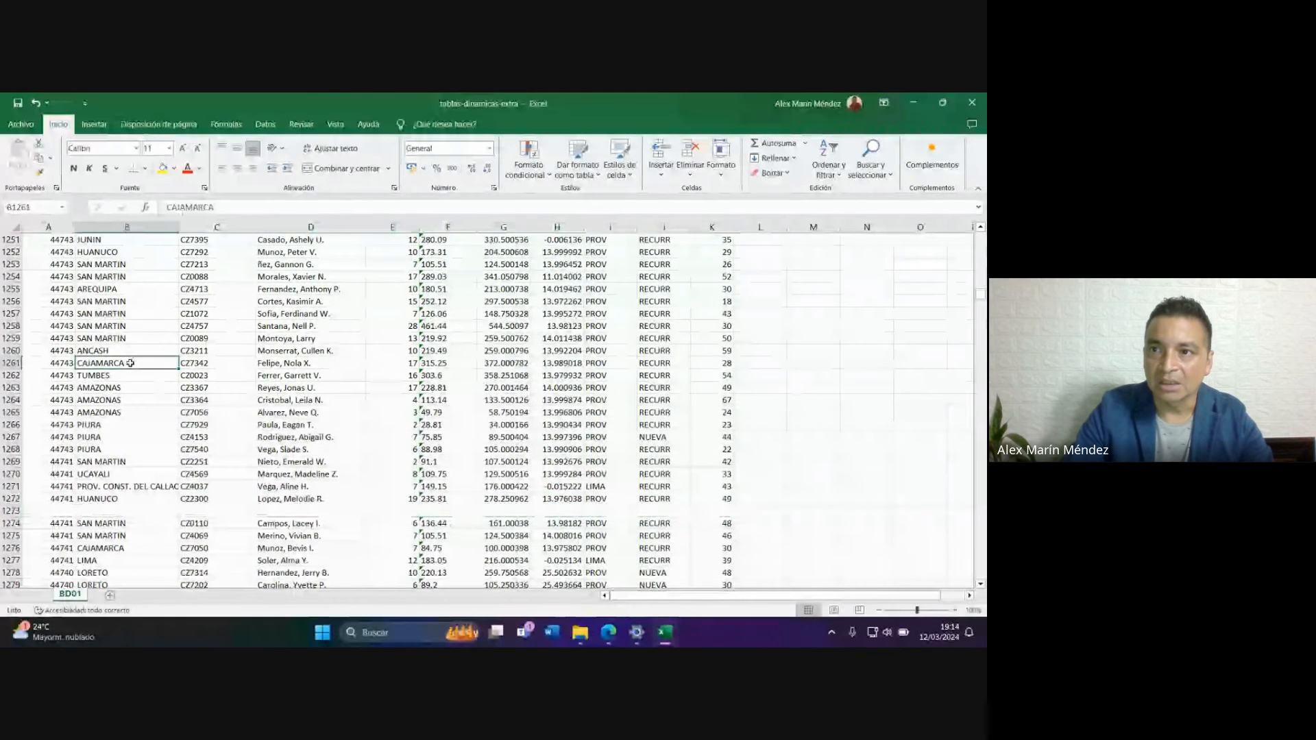
pyautogui.scroll(20, 130, 363)
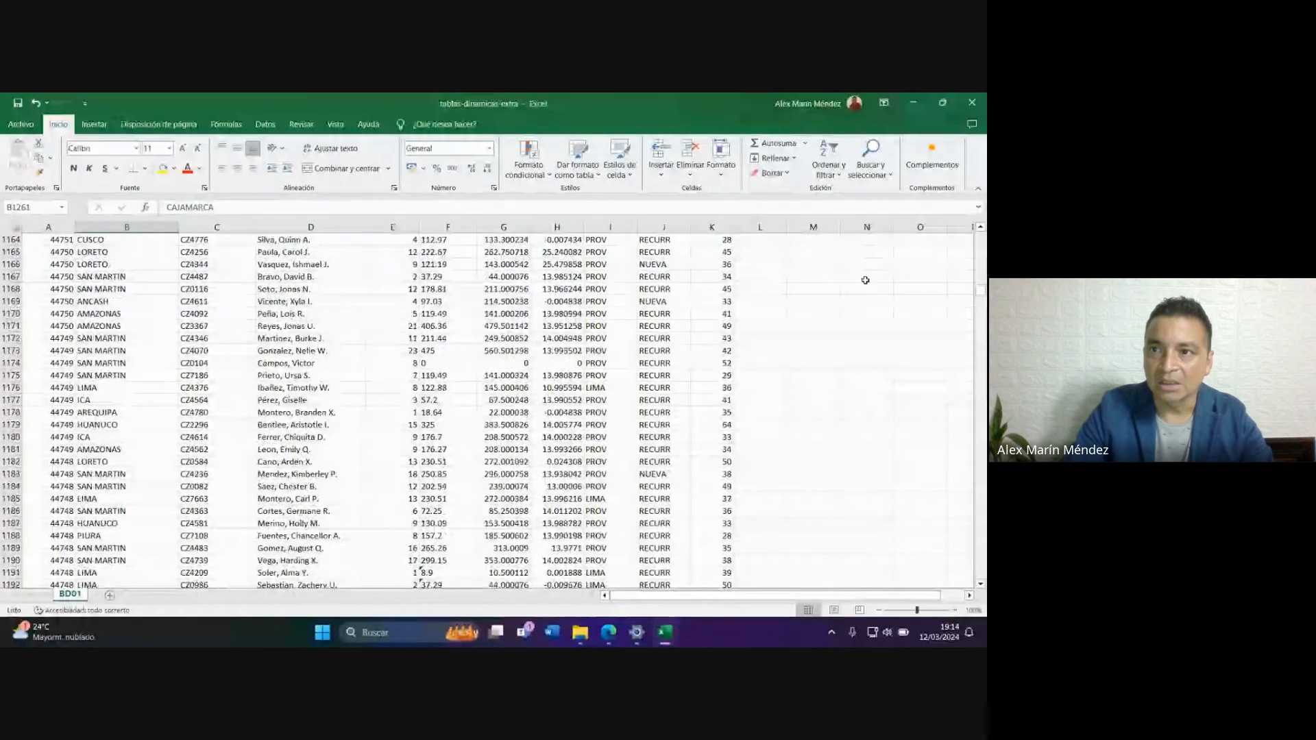
pyautogui.moveTo(980, 292); pyautogui.dragTo(980, 235)
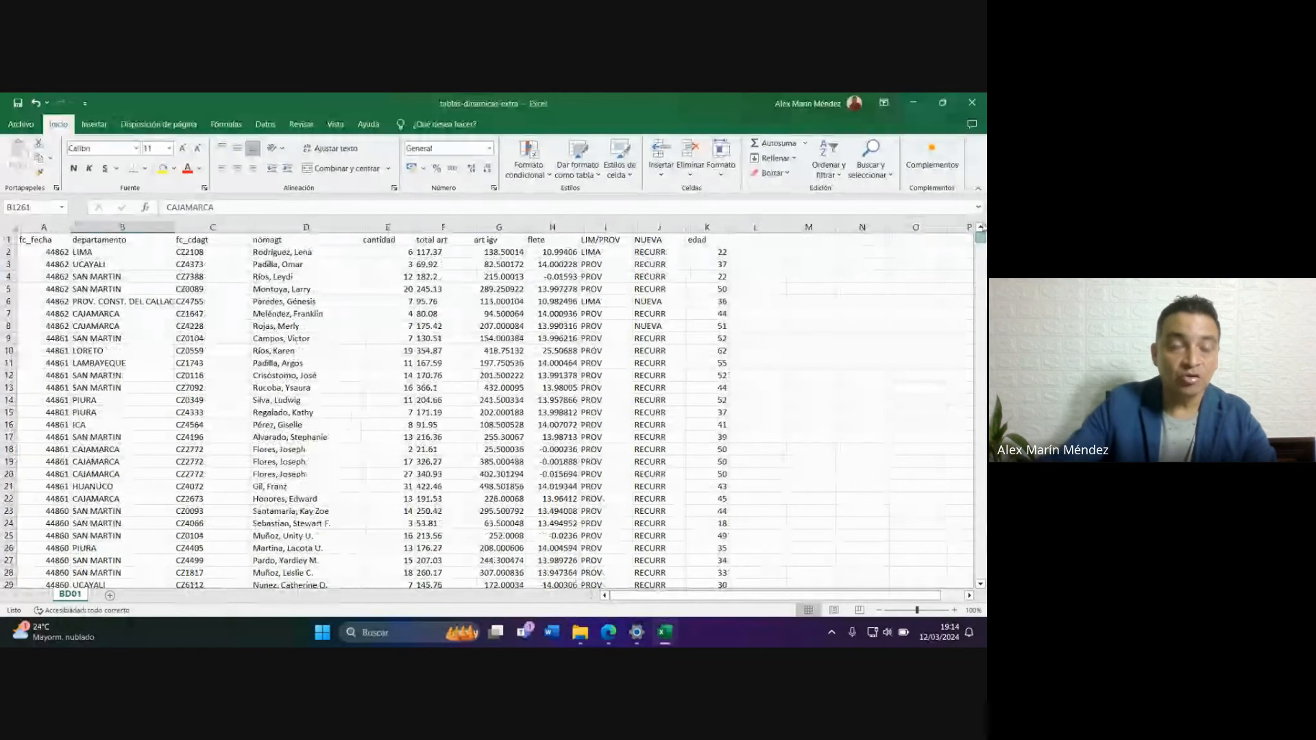
pyautogui.hotkey('alt', 'Tab')
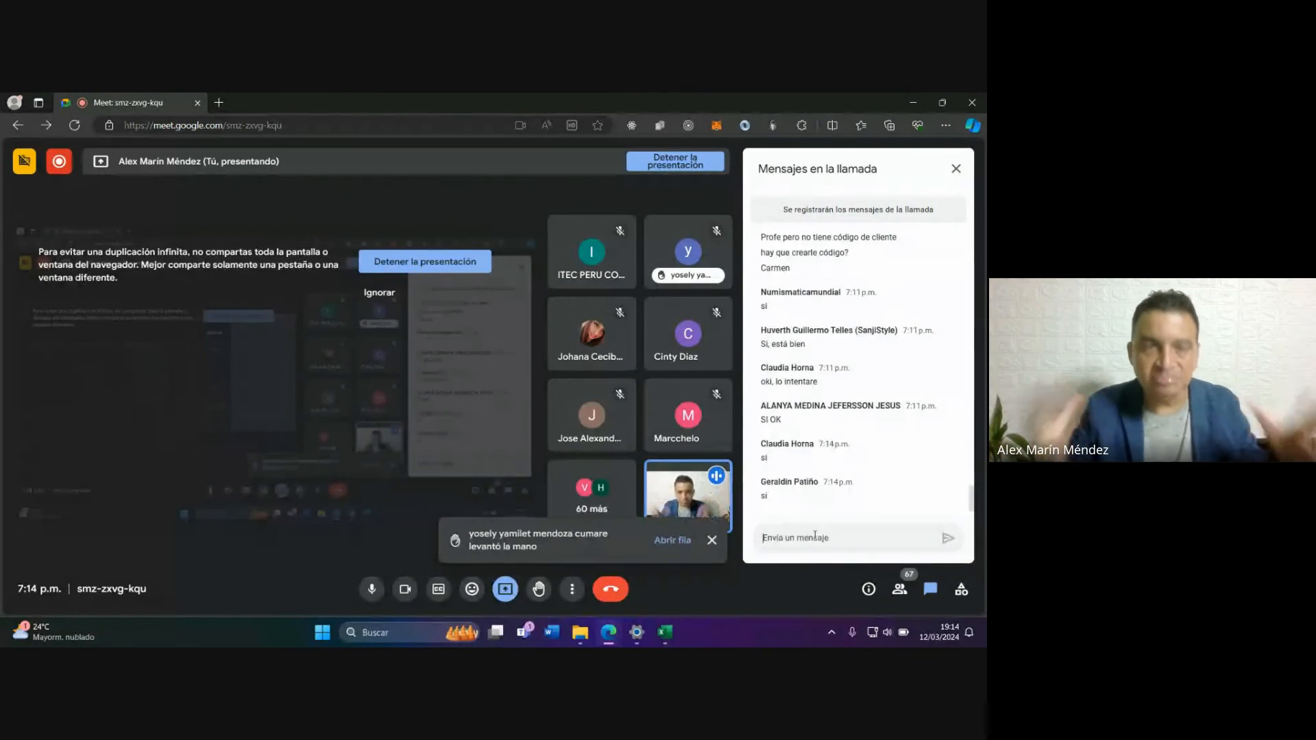
pyautogui.click(814, 536)
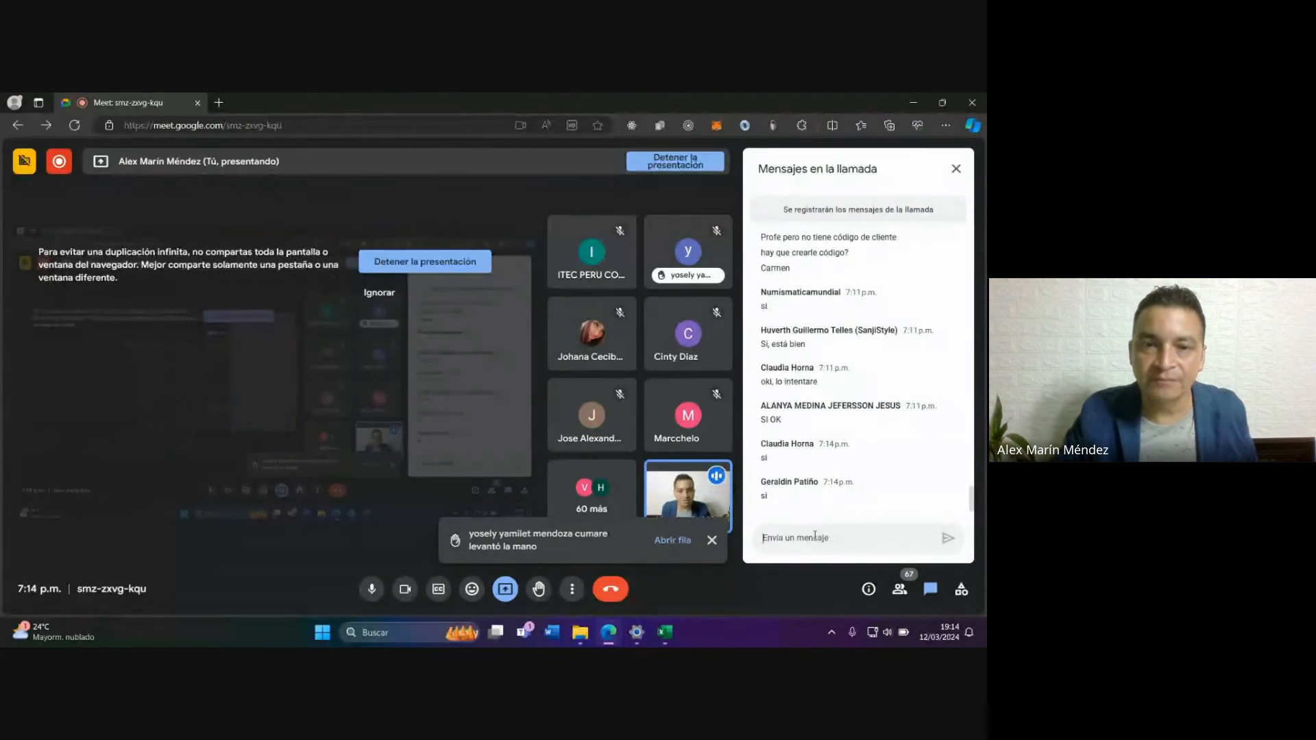
pyautogui.click(665, 632)
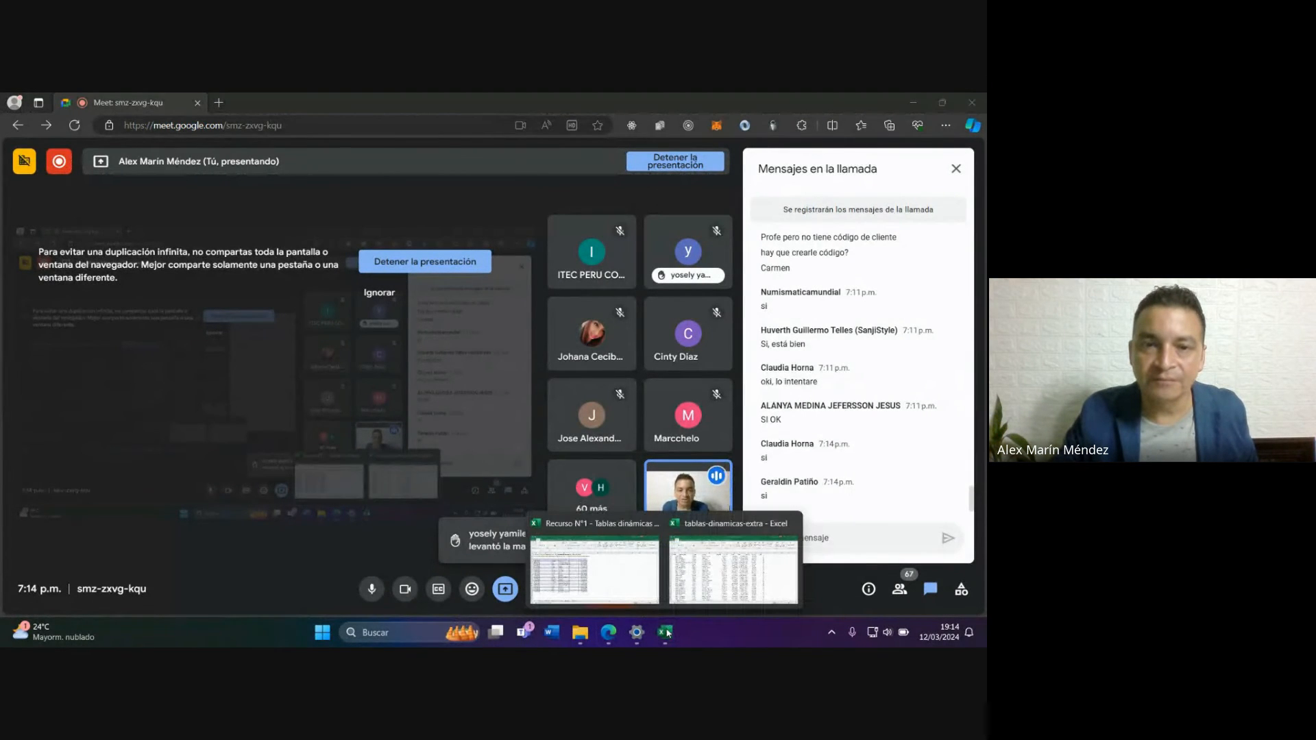
pyautogui.click(695, 572)
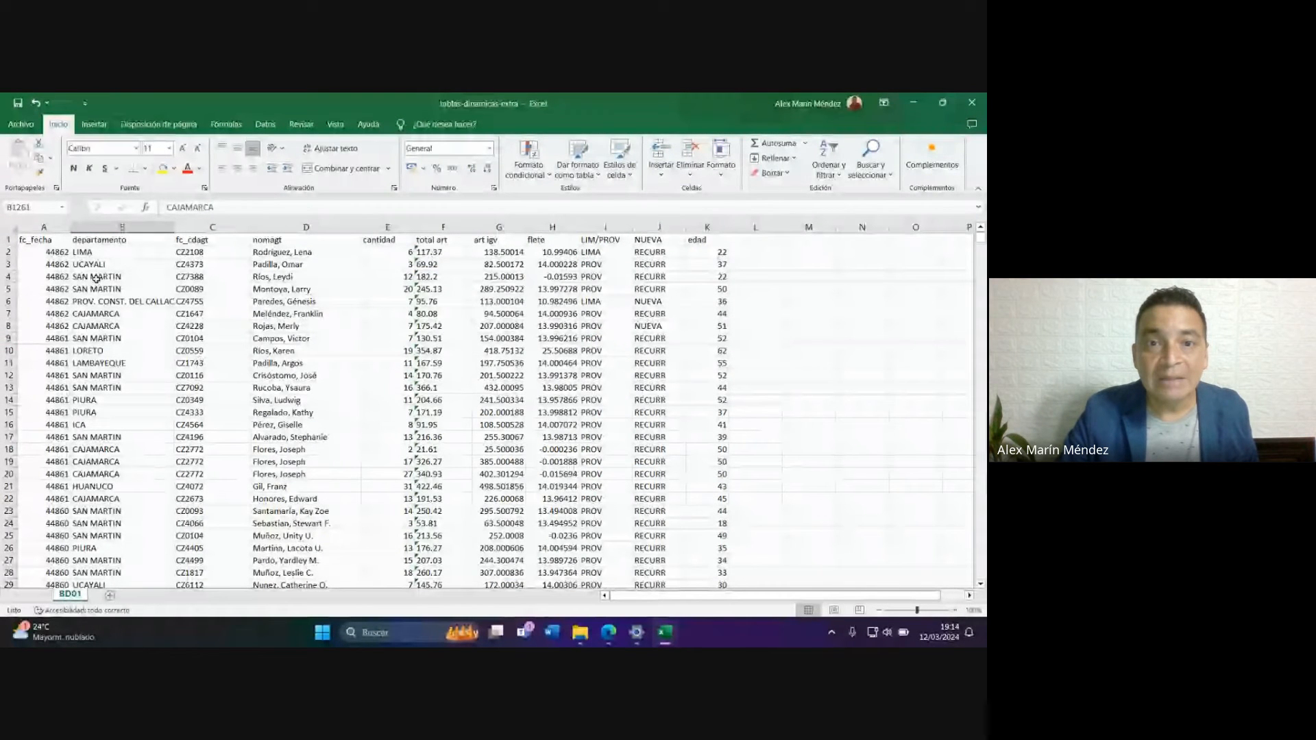
# Select the whole BD01 table, then use Ir a Especial to pick only Celdas en blanco.
pyautogui.hotkey('ctrl', 'Home')
pyautogui.hotkey('ctrl', 'a')
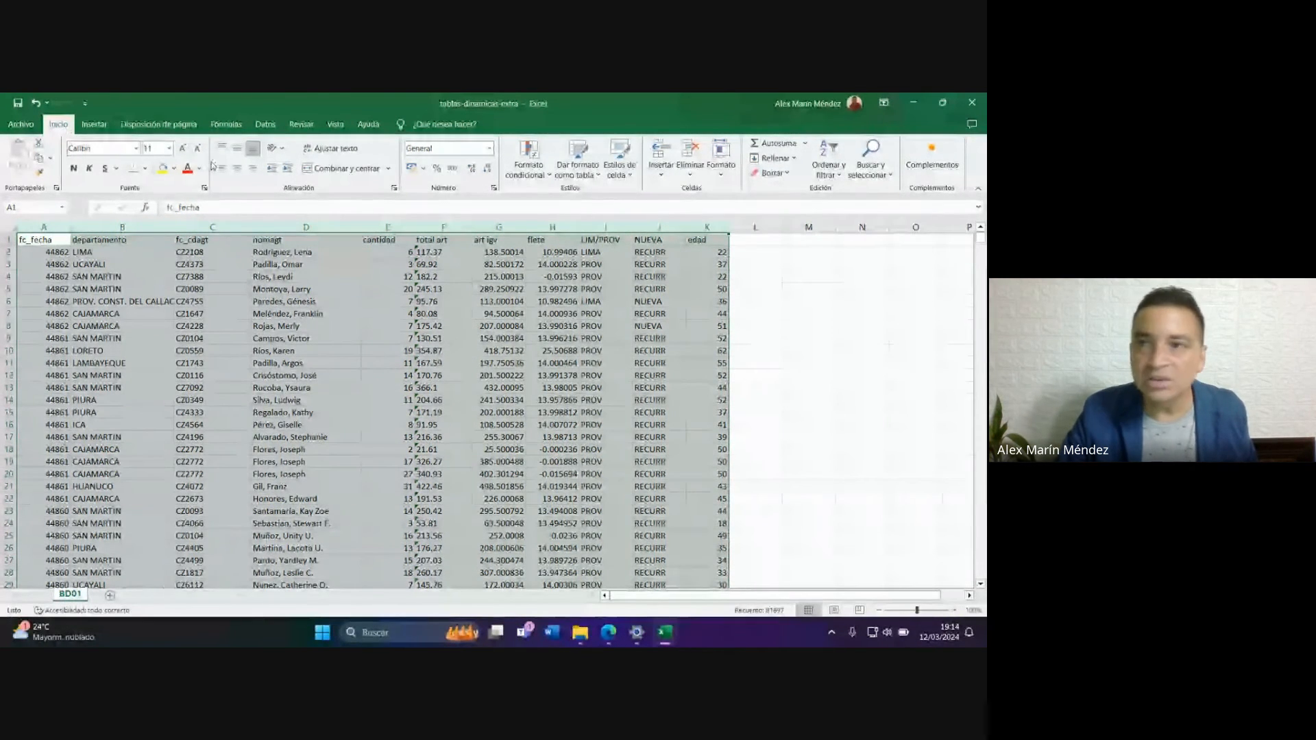
pyautogui.click(874, 170)
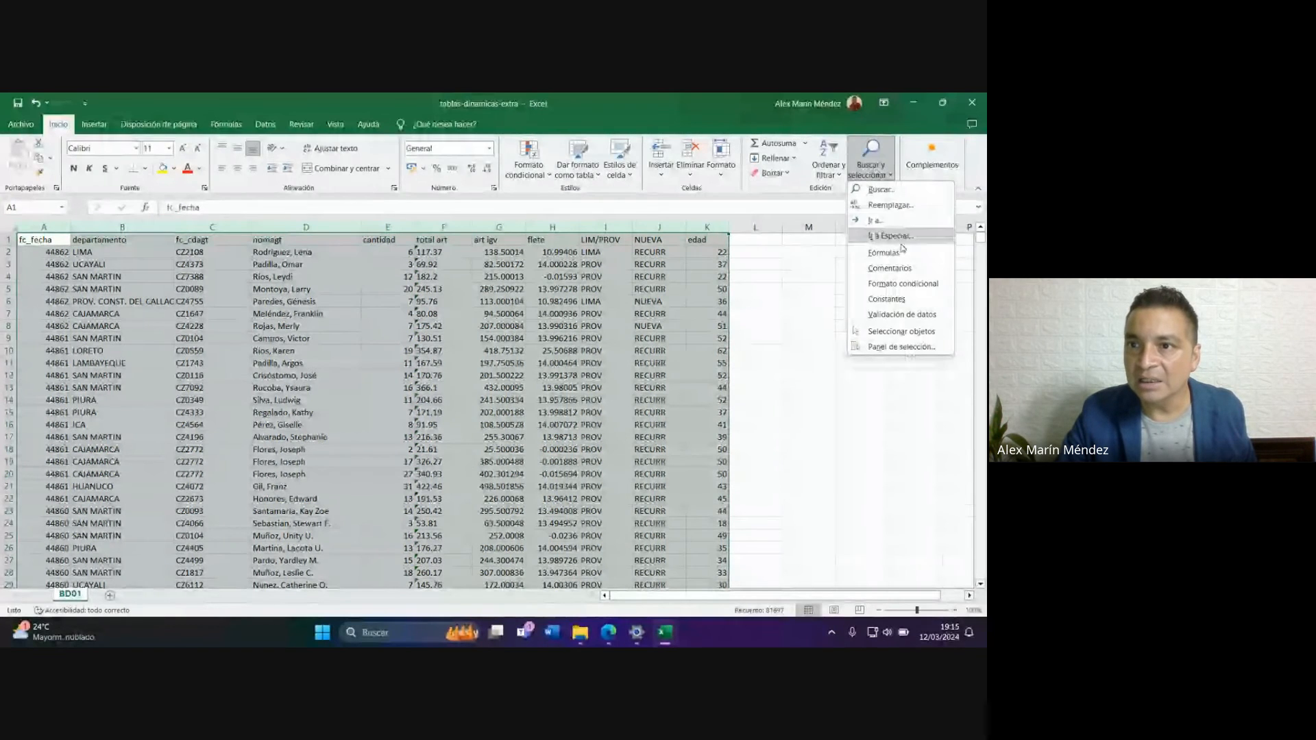
pyautogui.click(860, 241)
pyautogui.click(230, 405)
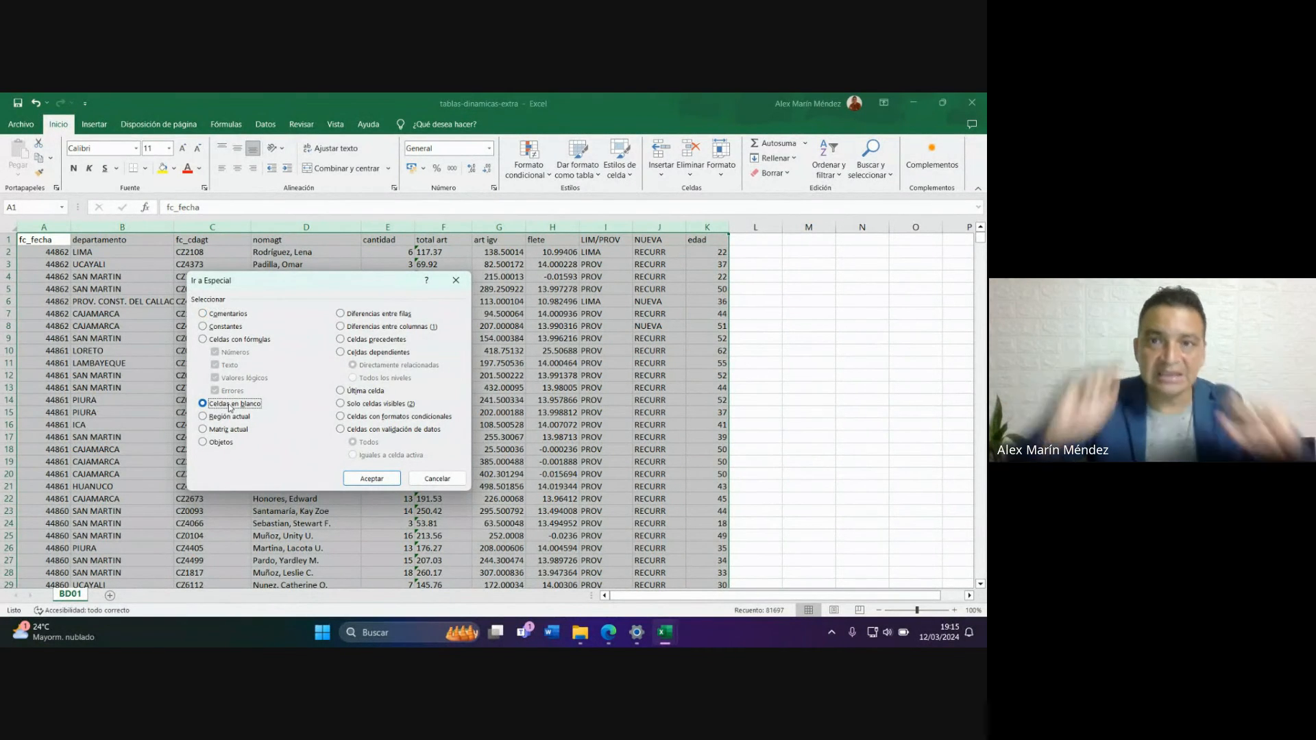
pyautogui.click(362, 479)
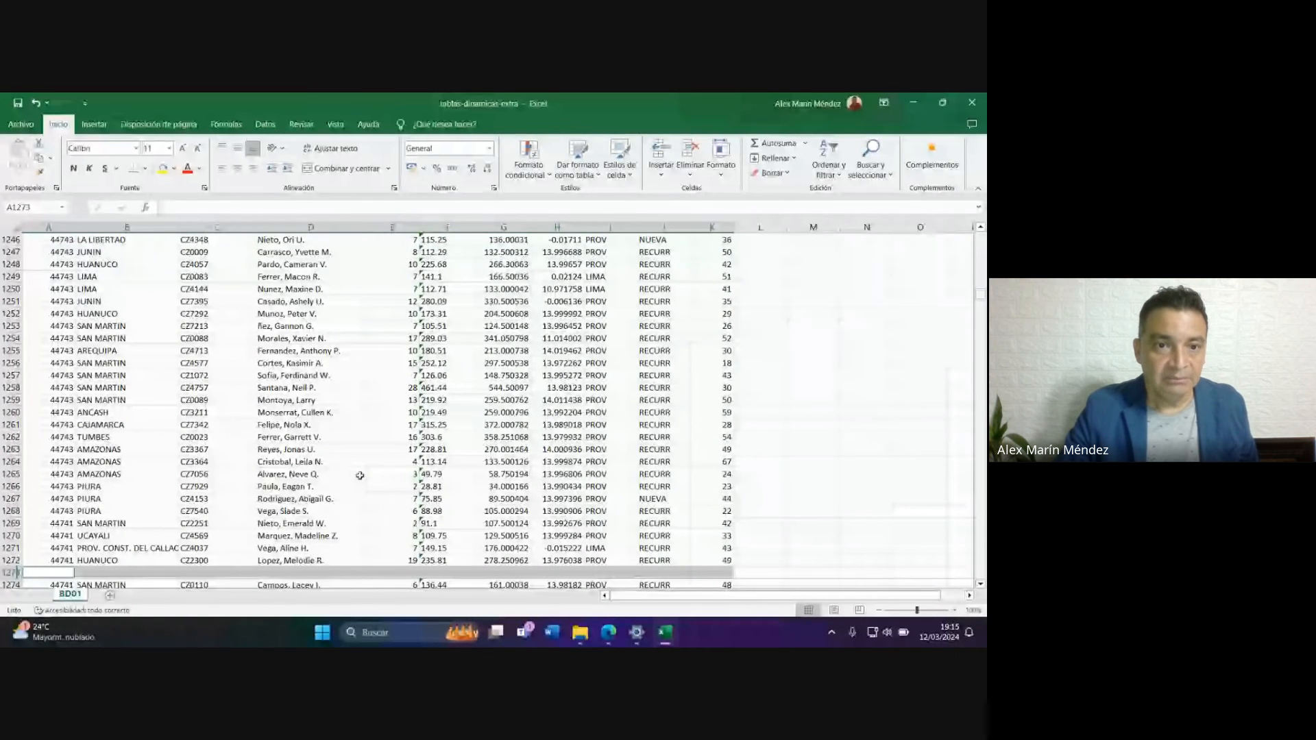
pyautogui.scroll(-5, 360, 475)
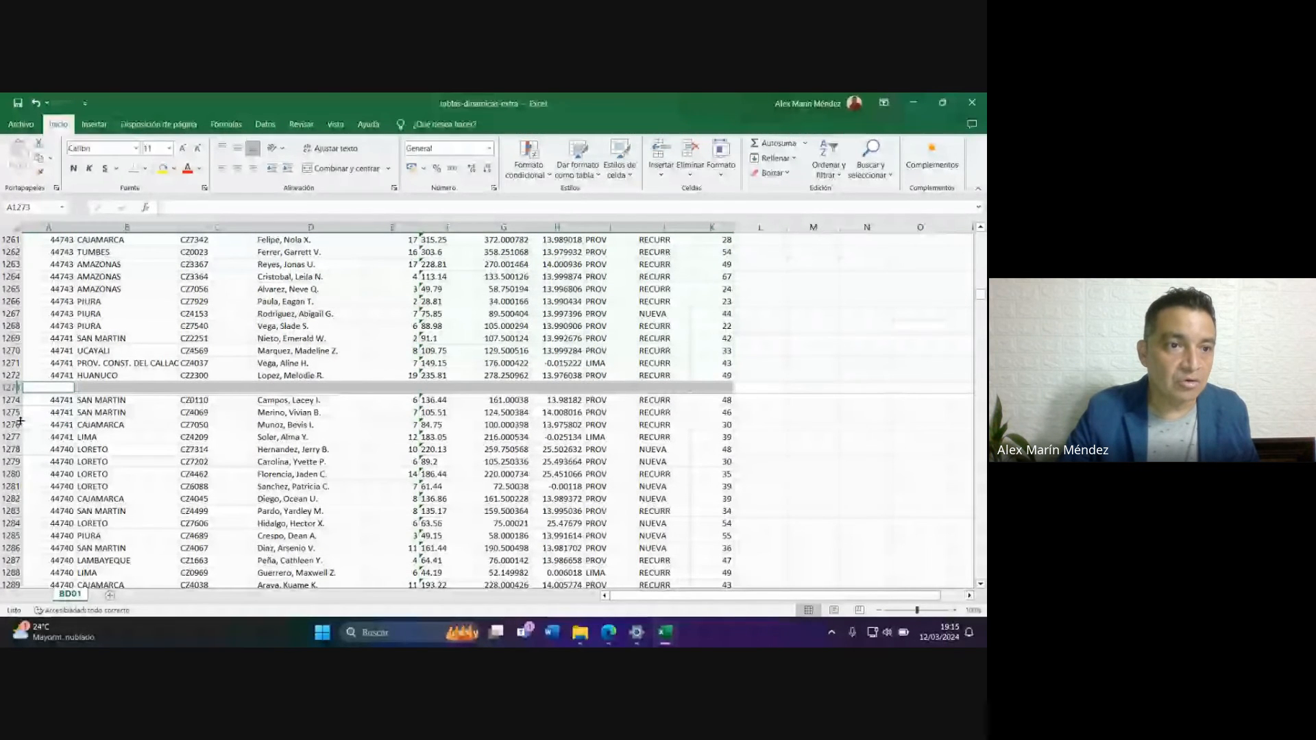
# Delete the selected blank cells with Desplazar las celdas hacia arriba to close the gaps.
pyautogui.rightClick(69, 392)
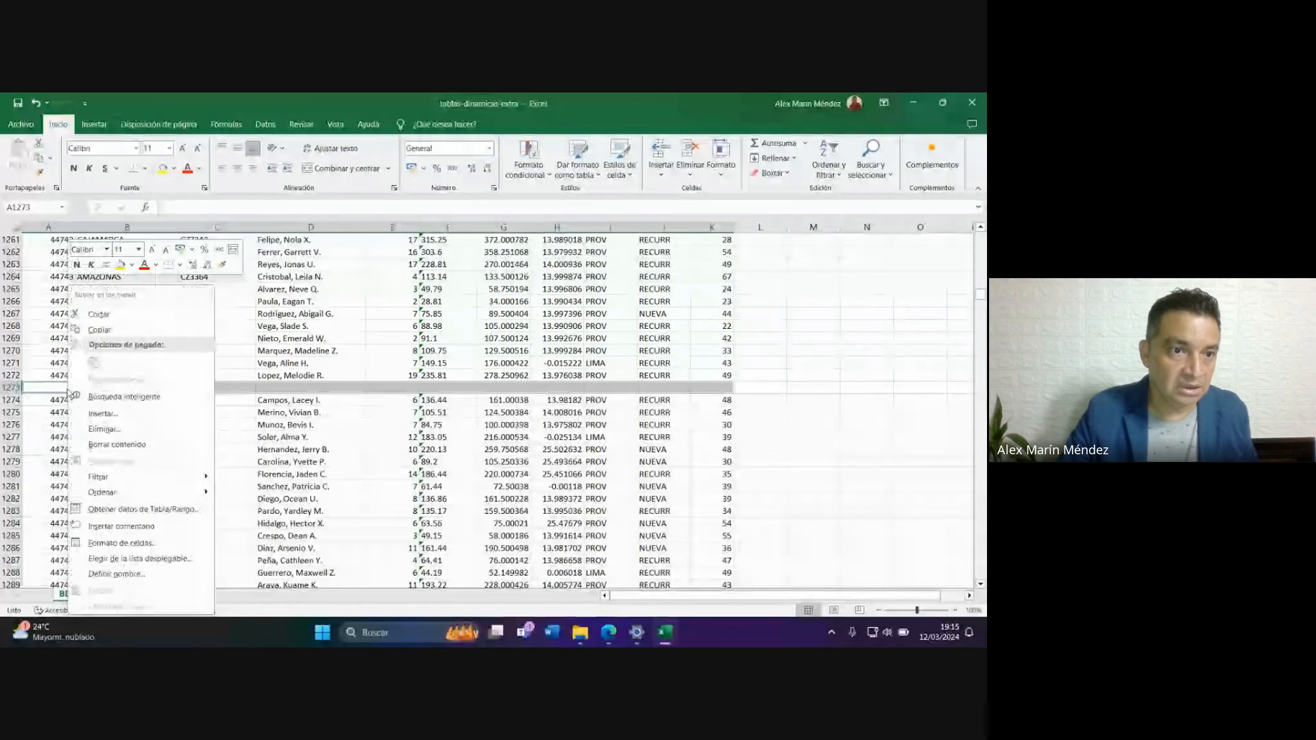
pyautogui.click(104, 428)
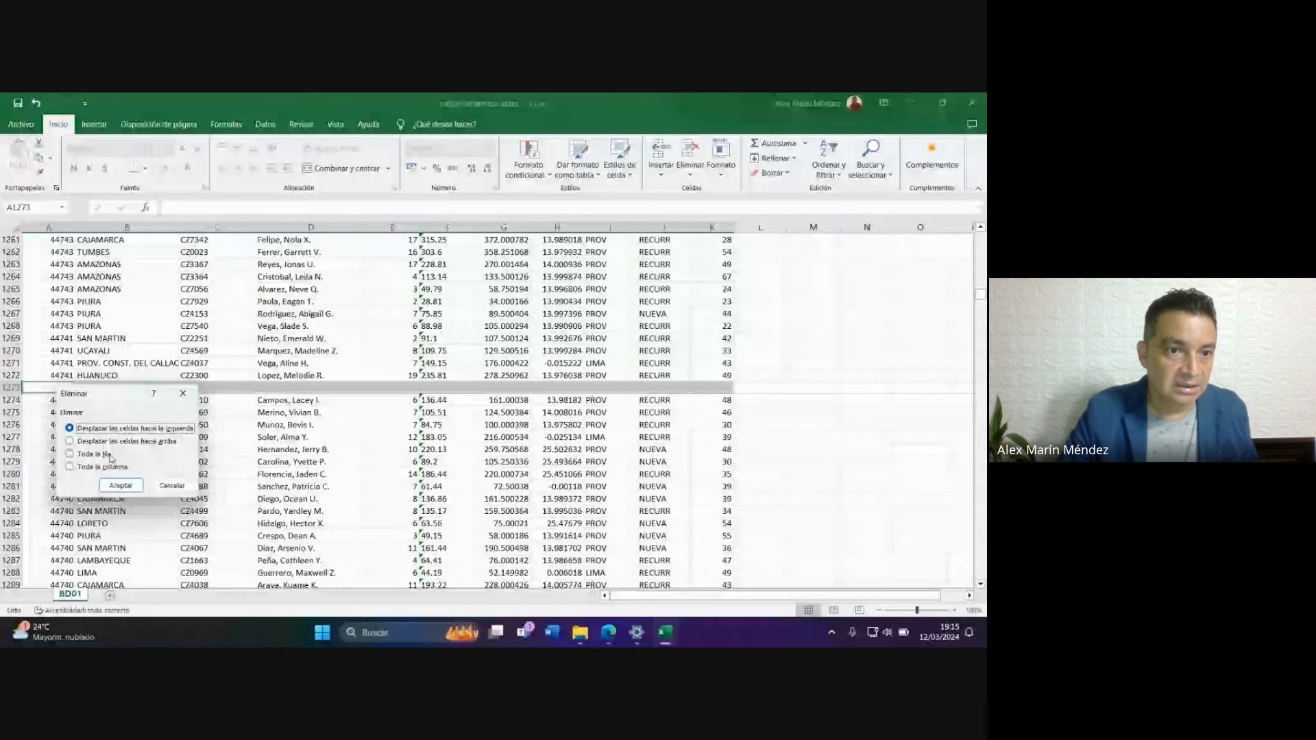
pyautogui.click(128, 442)
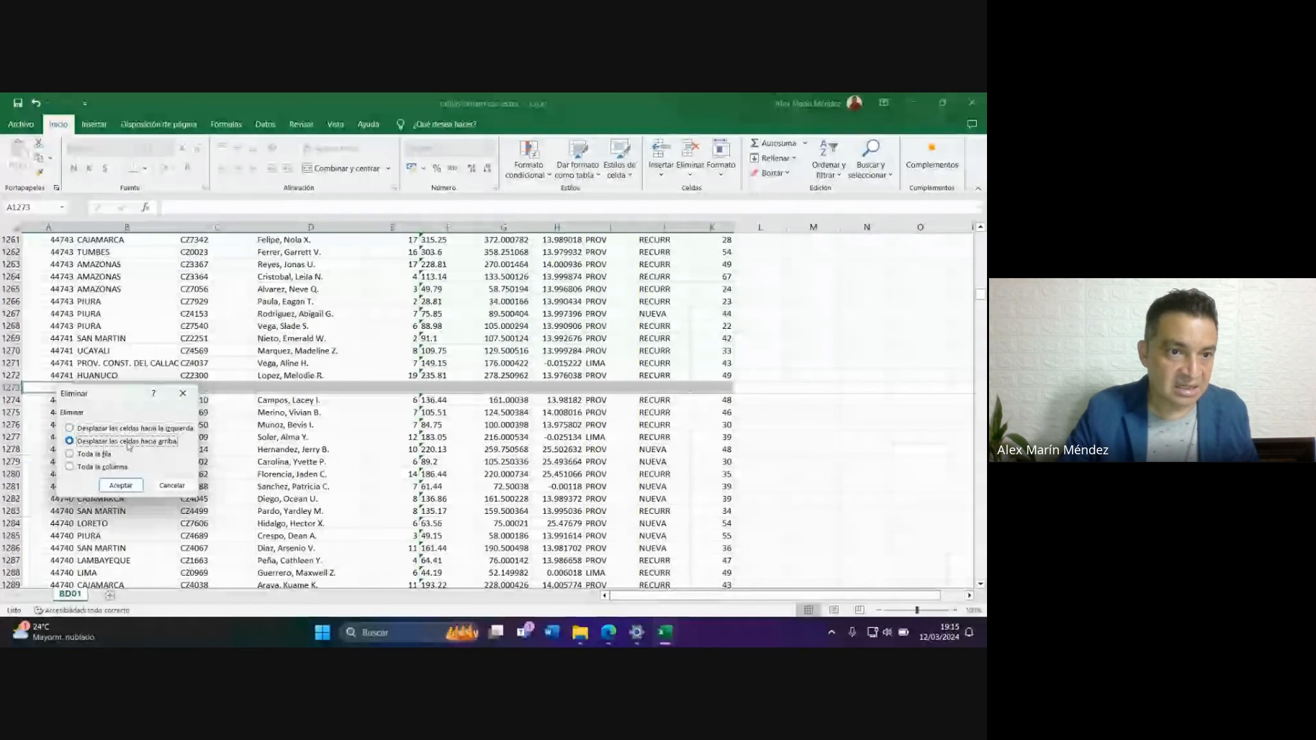
pyautogui.click(122, 485)
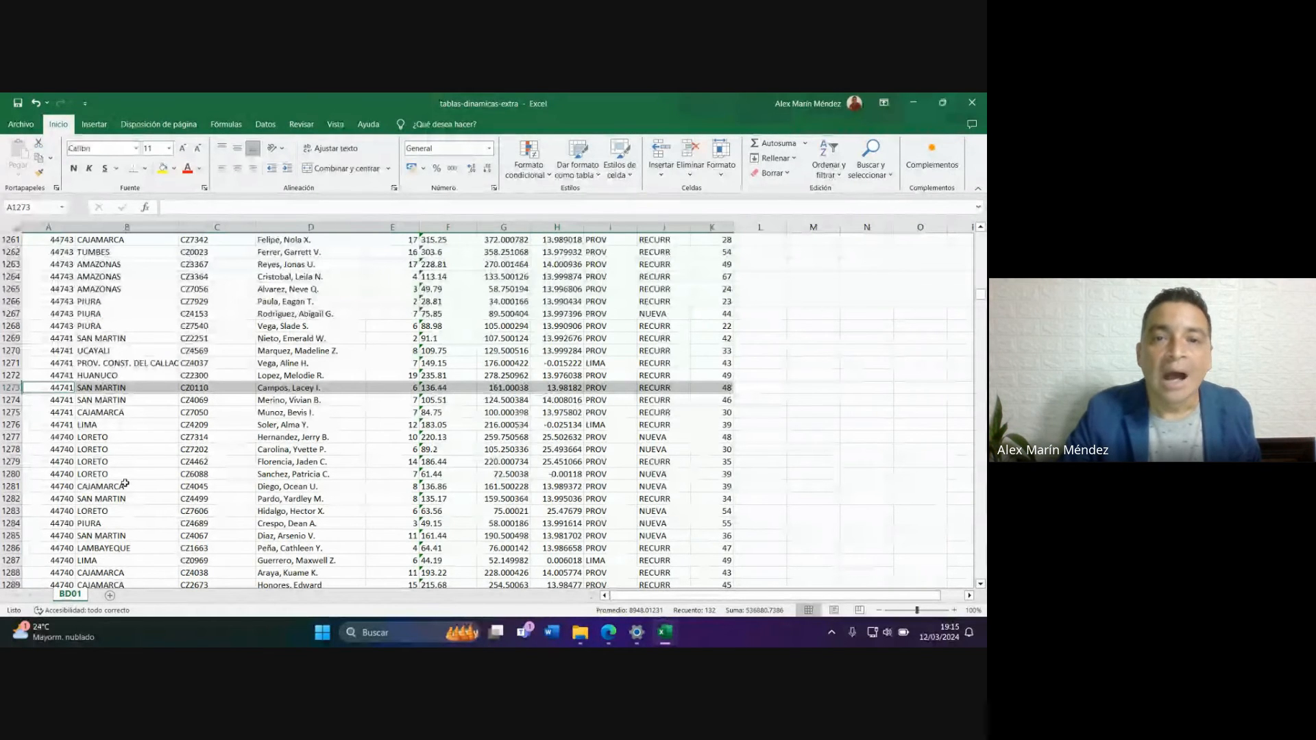
pyautogui.scroll(19, 458, 368)
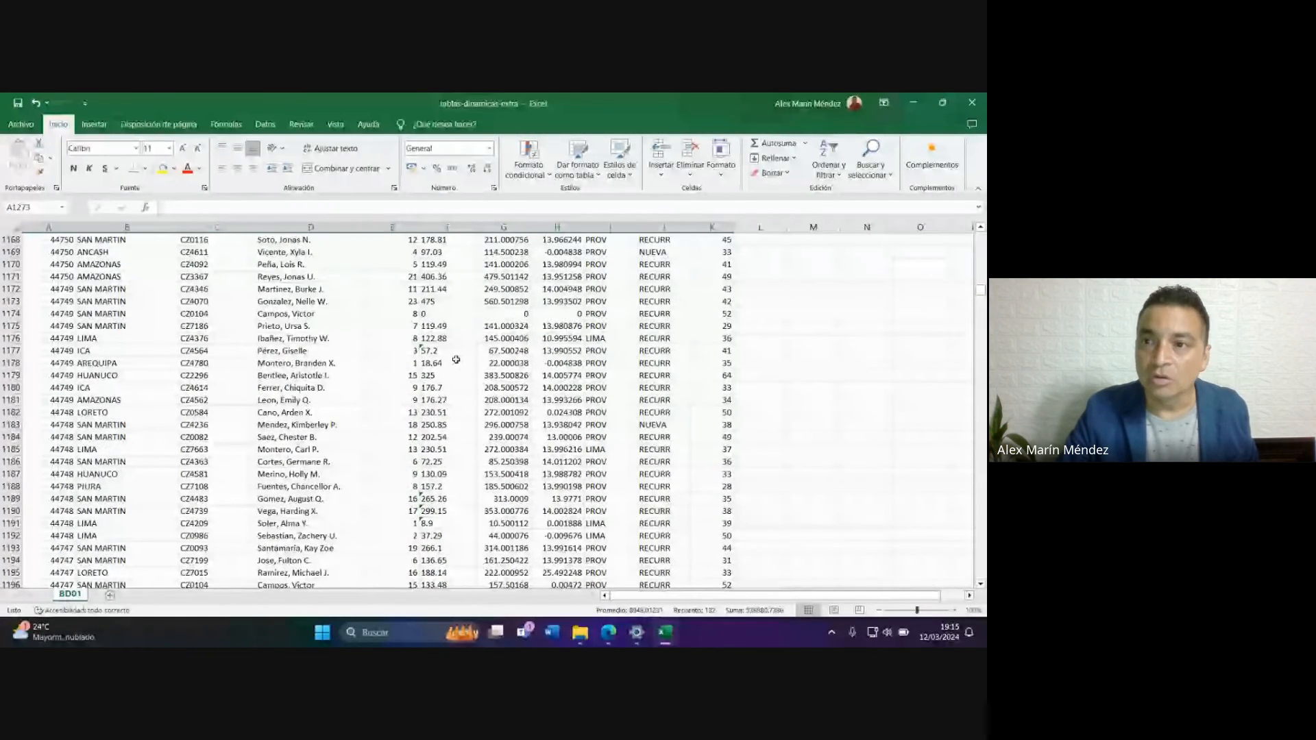
pyautogui.scroll(20, 456, 359)
pyautogui.click(449, 313)
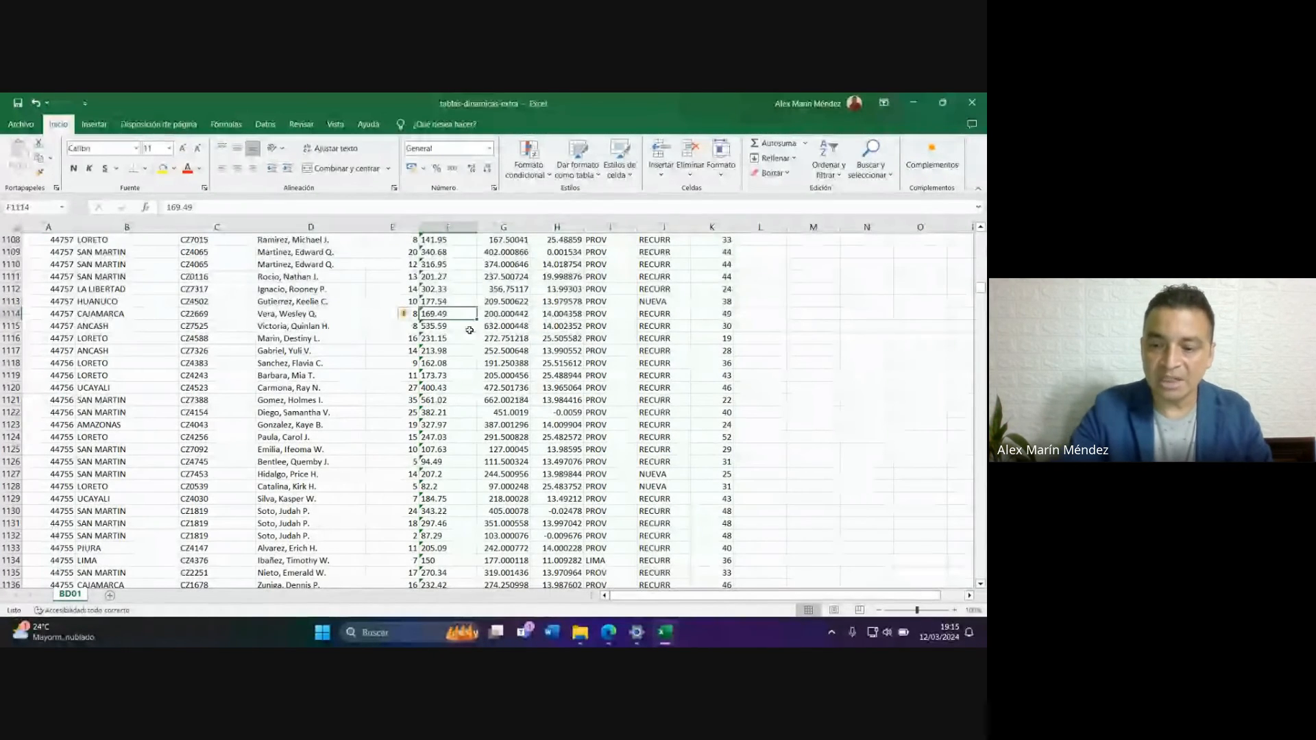
pyautogui.hotkey('ctrl', 'Up')
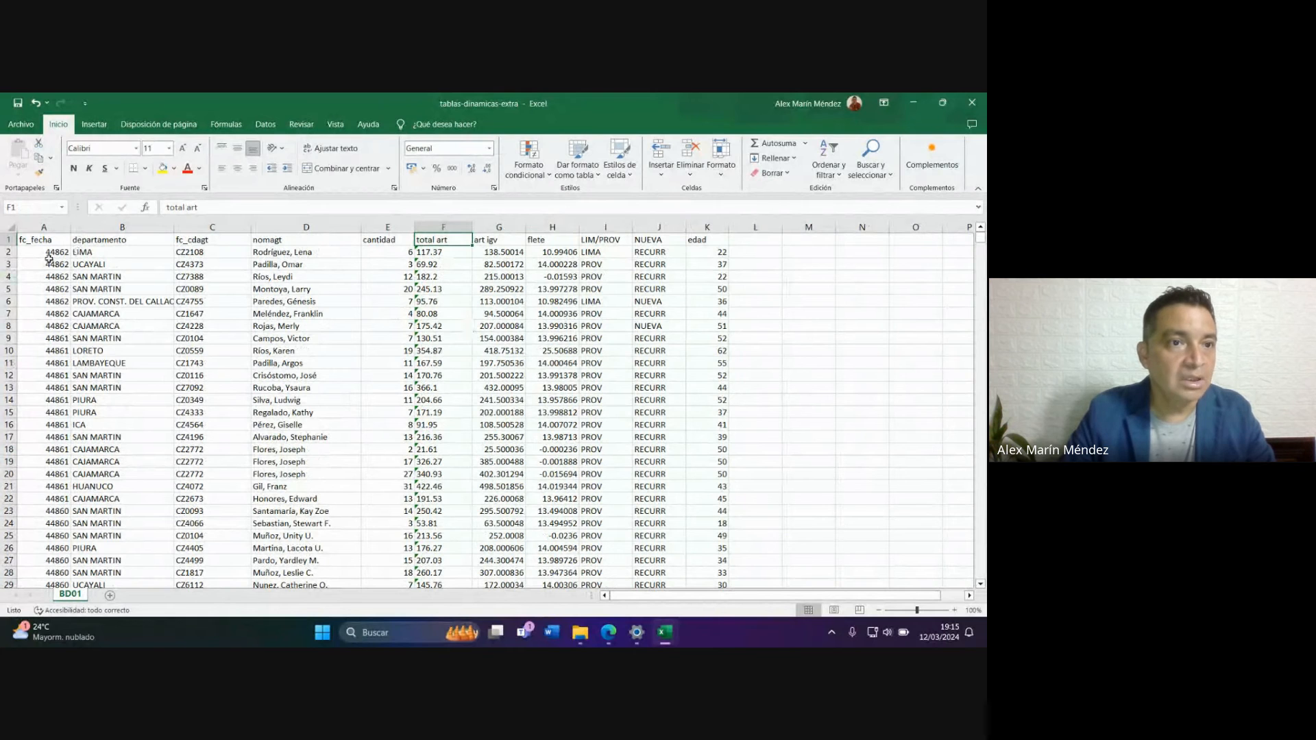
pyautogui.moveTo(48, 257); pyautogui.dragTo(53, 389)
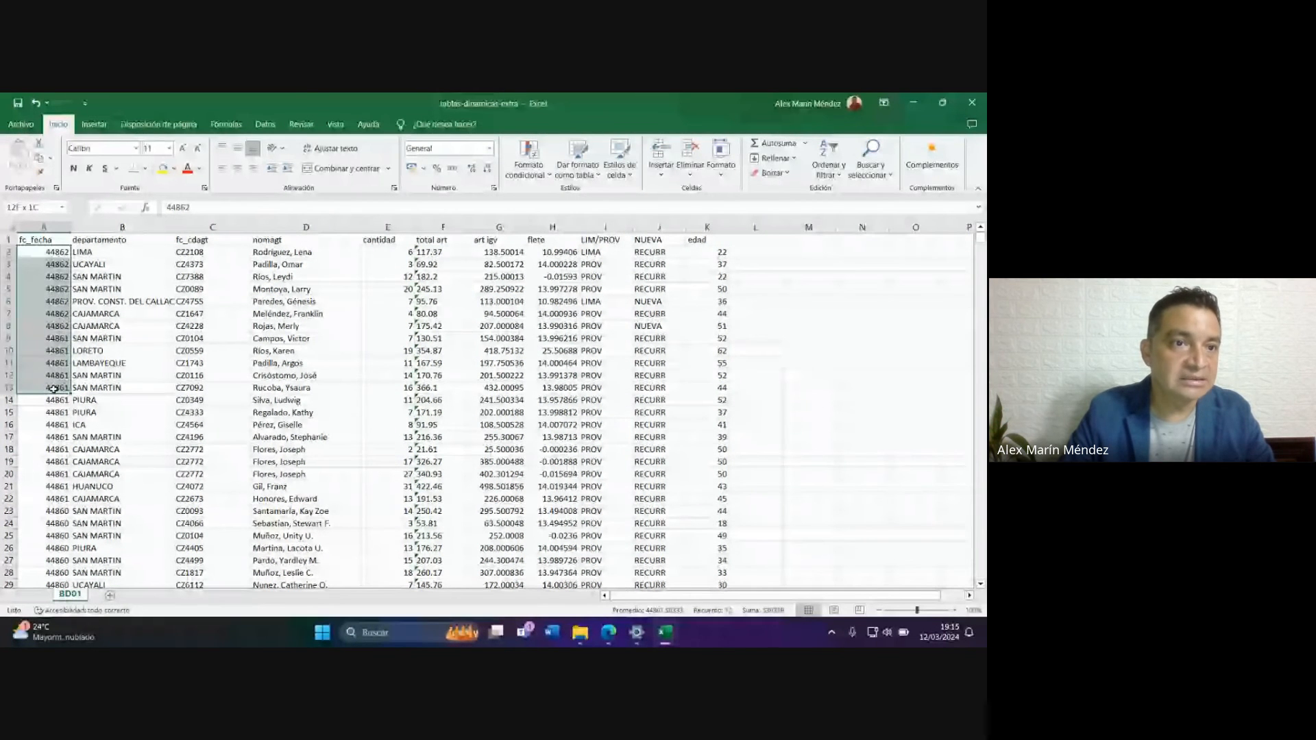
pyautogui.moveTo(103, 254); pyautogui.dragTo(124, 401)
pyautogui.moveTo(195, 255); pyautogui.dragTo(200, 389)
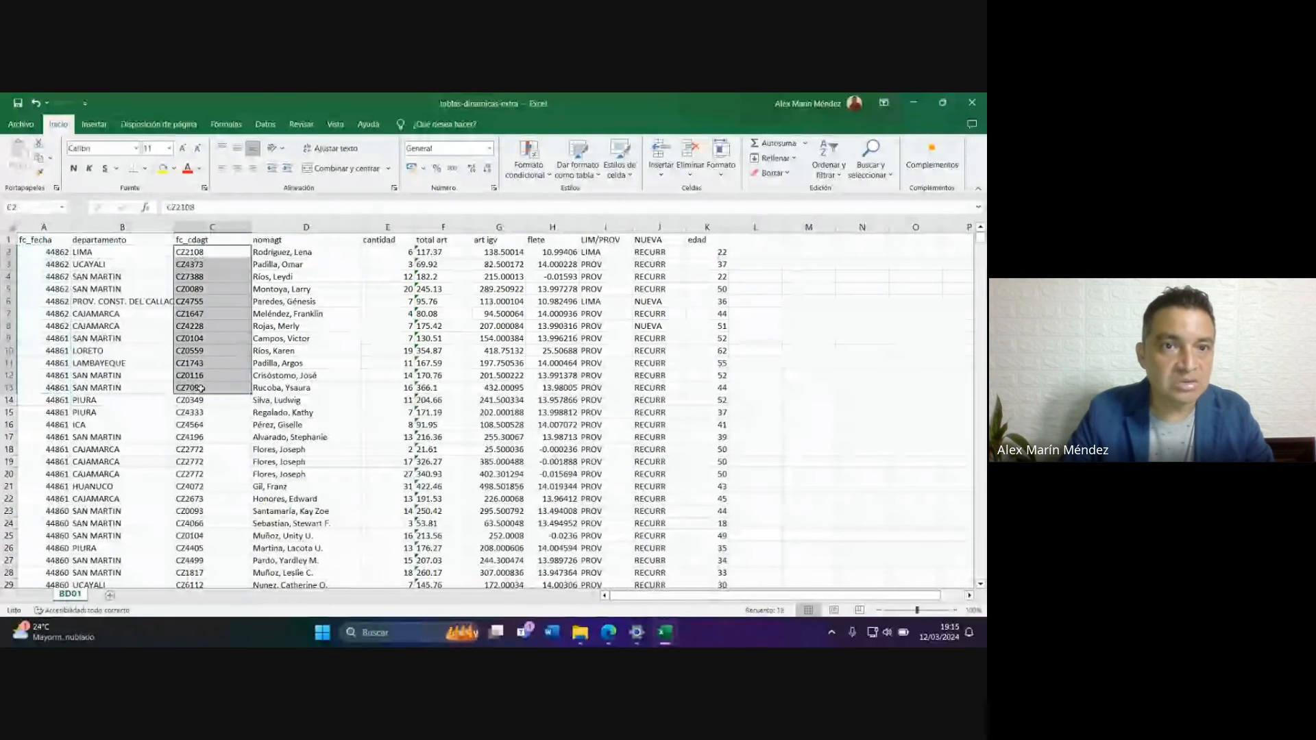
pyautogui.moveTo(274, 253); pyautogui.dragTo(285, 388)
pyautogui.click(391, 254)
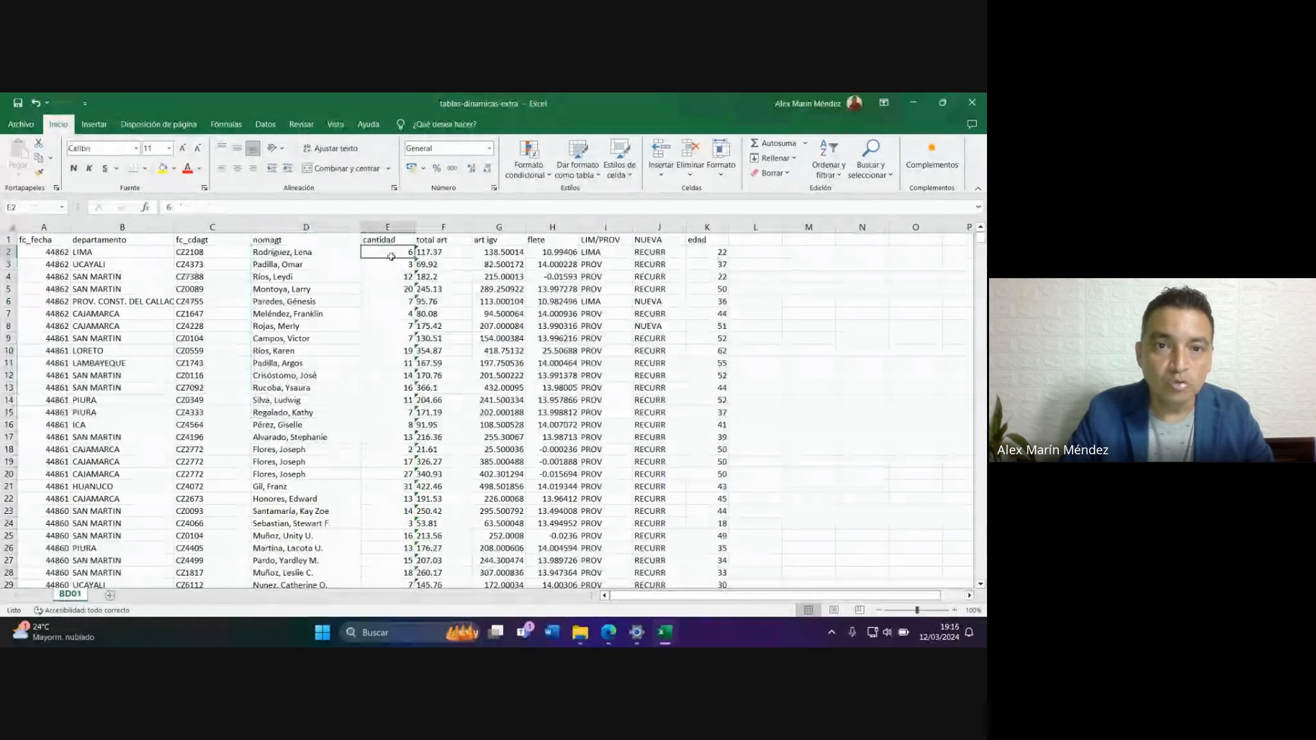
pyautogui.moveTo(391, 257); pyautogui.dragTo(392, 439)
pyautogui.click(455, 254)
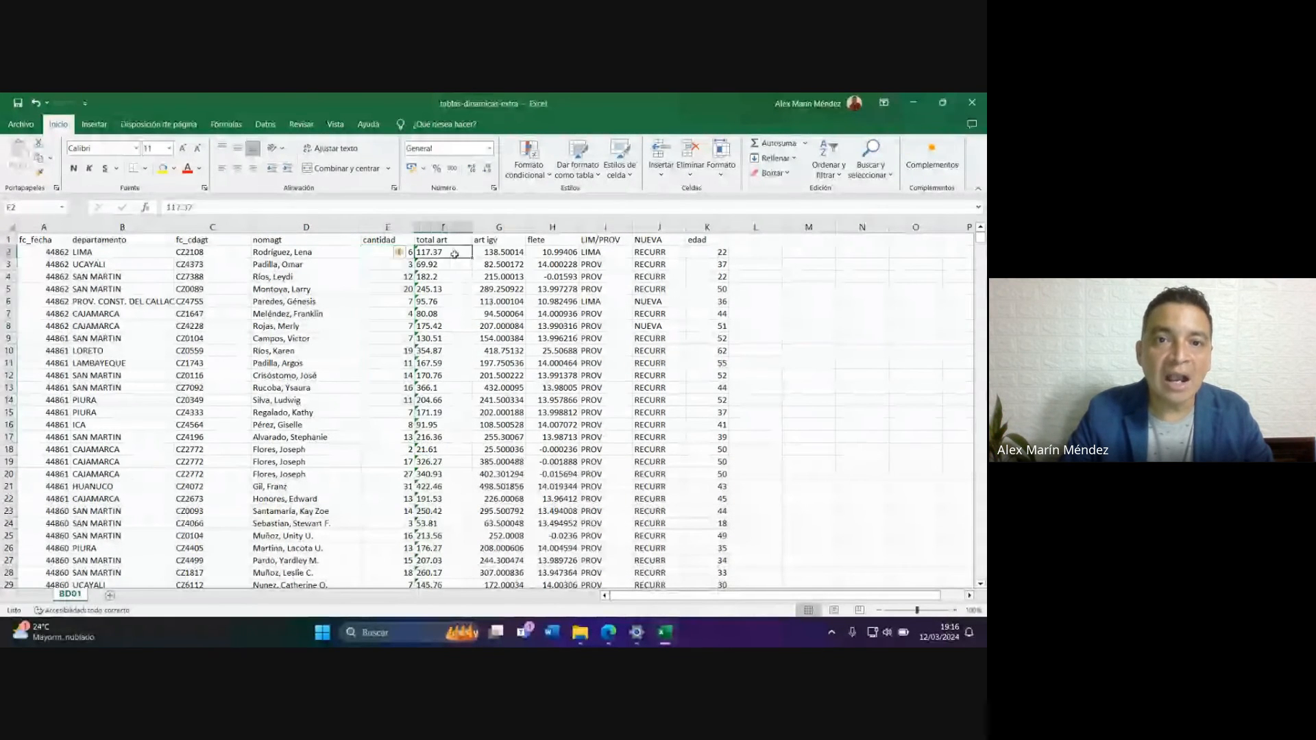
pyautogui.moveTo(455, 255); pyautogui.dragTo(452, 464)
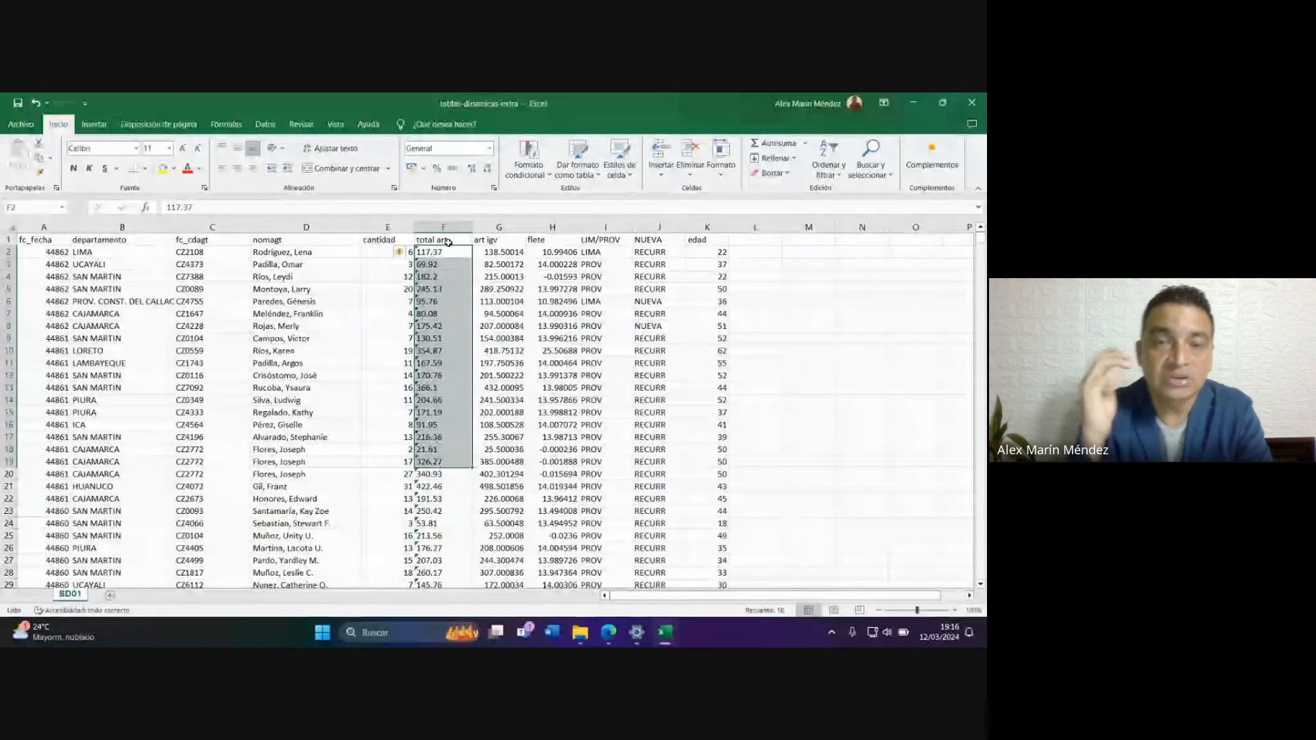
# Convert F2 (117.37) and F3 (69.92) with Convertir en número, then undo both conversions.
pyautogui.click(429, 252)
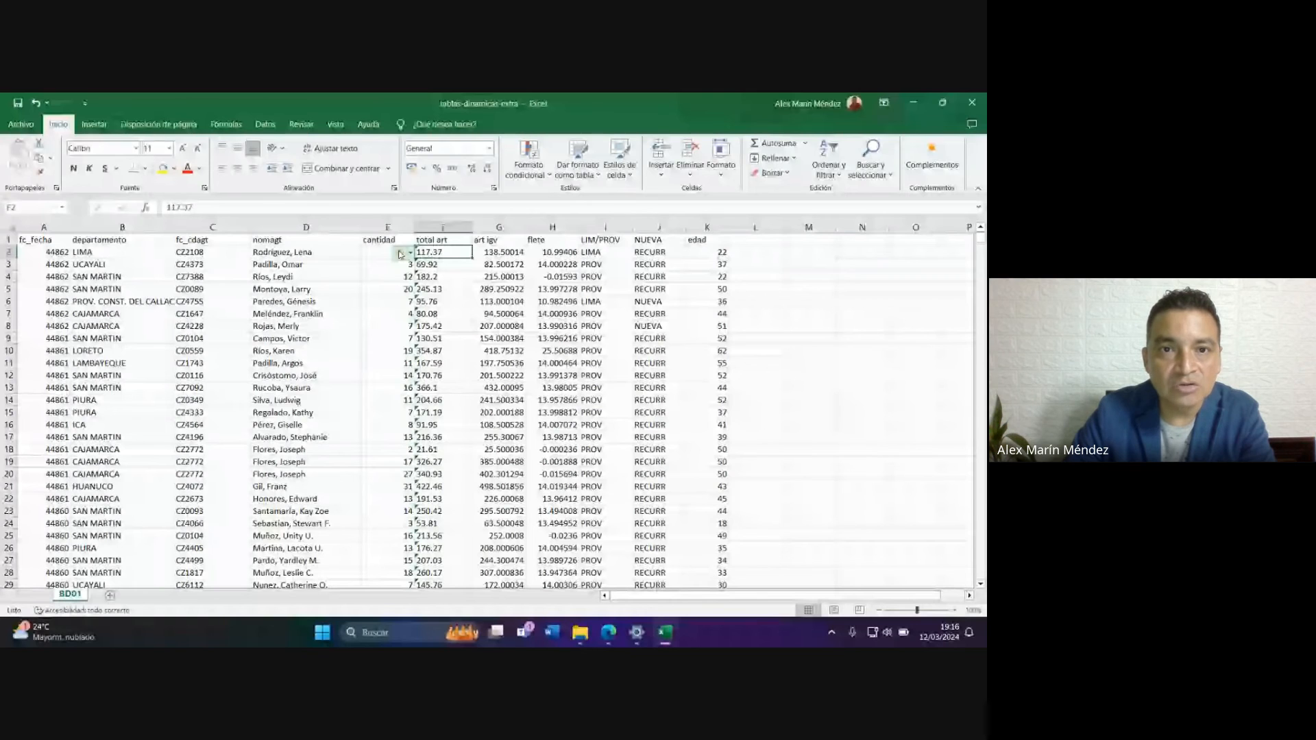
pyautogui.click(401, 254)
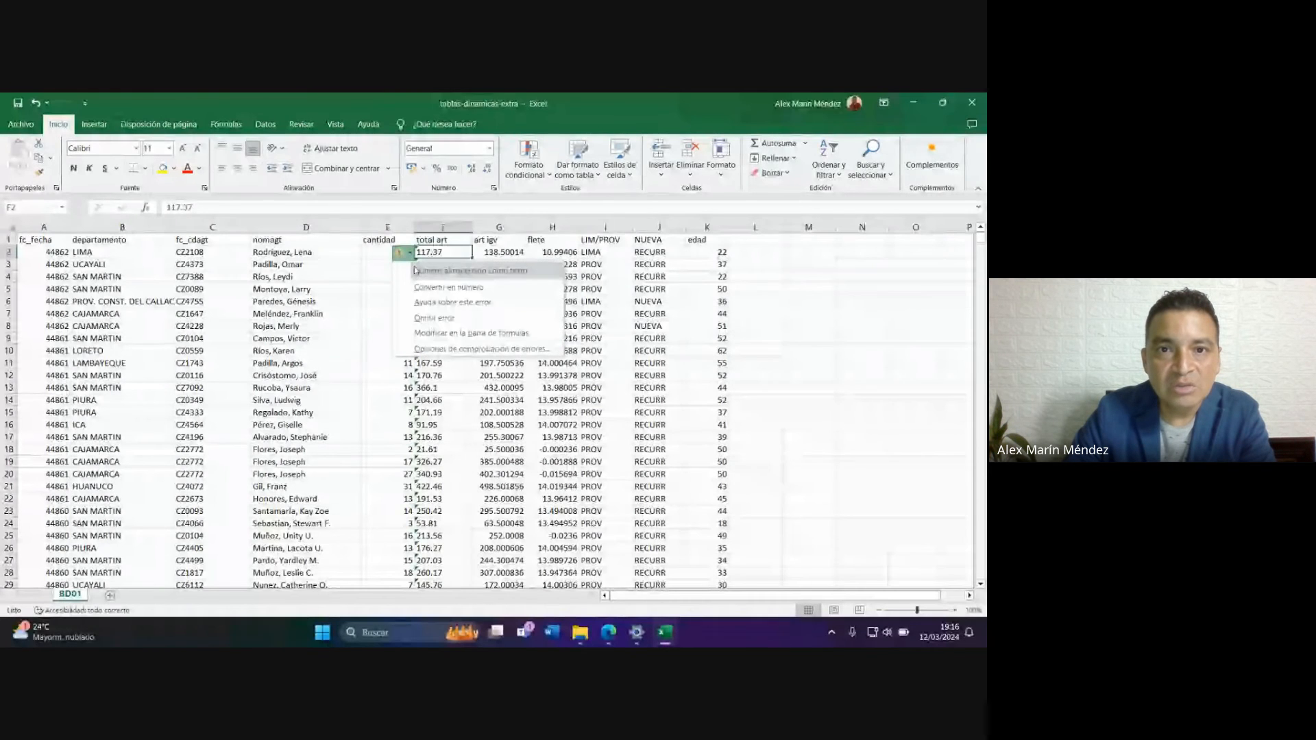
pyautogui.click(473, 290)
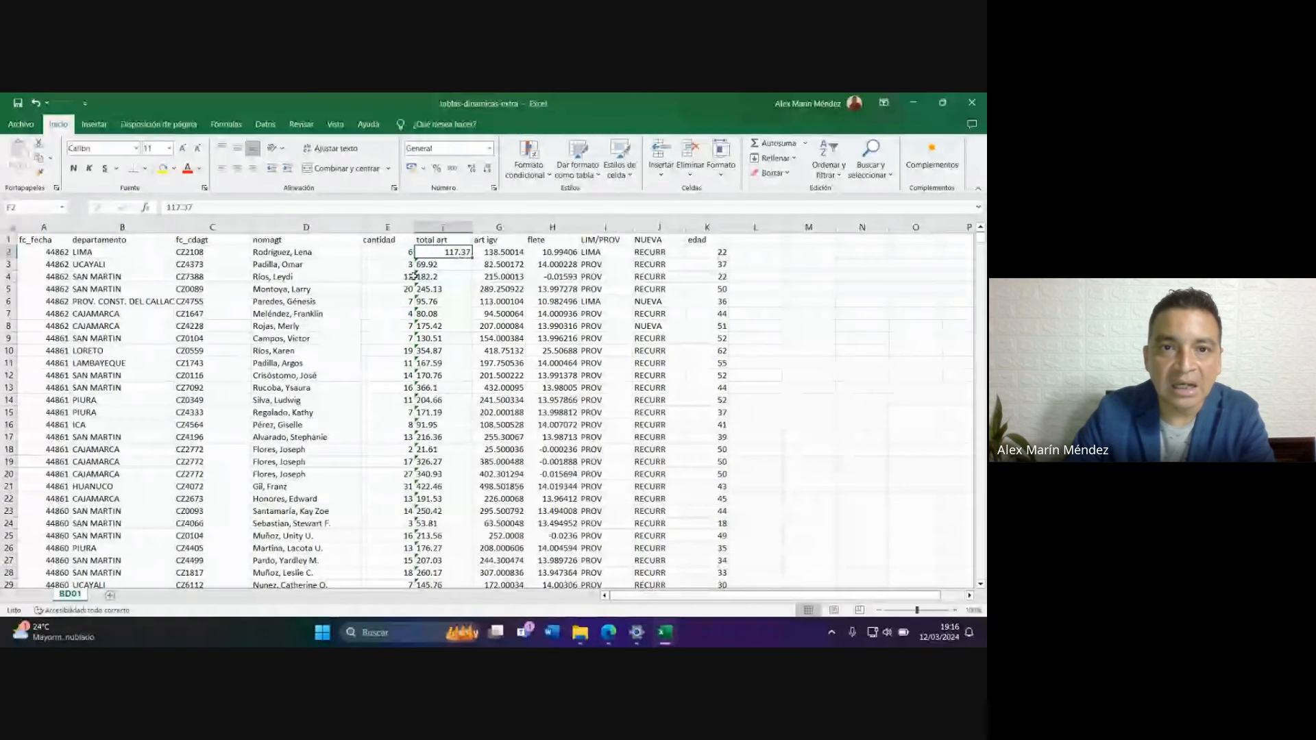
pyautogui.click(421, 265)
pyautogui.click(404, 264)
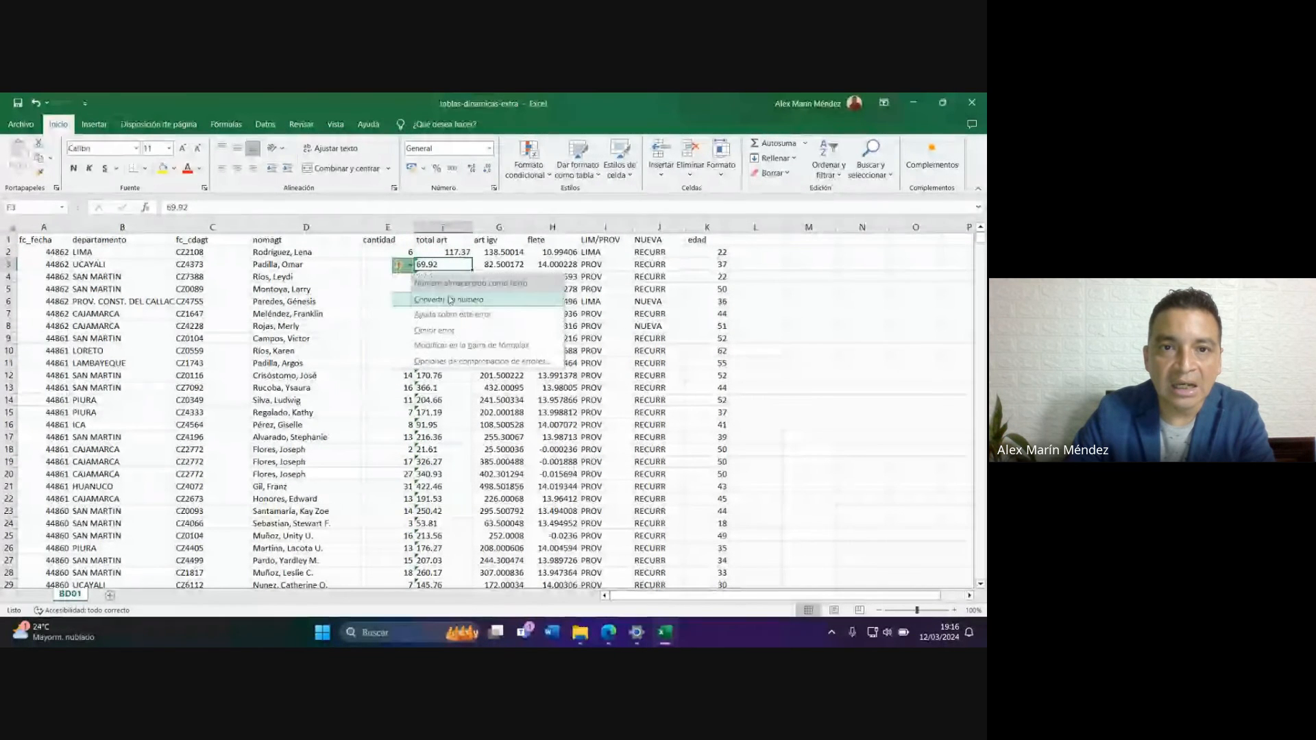
pyautogui.click(451, 303)
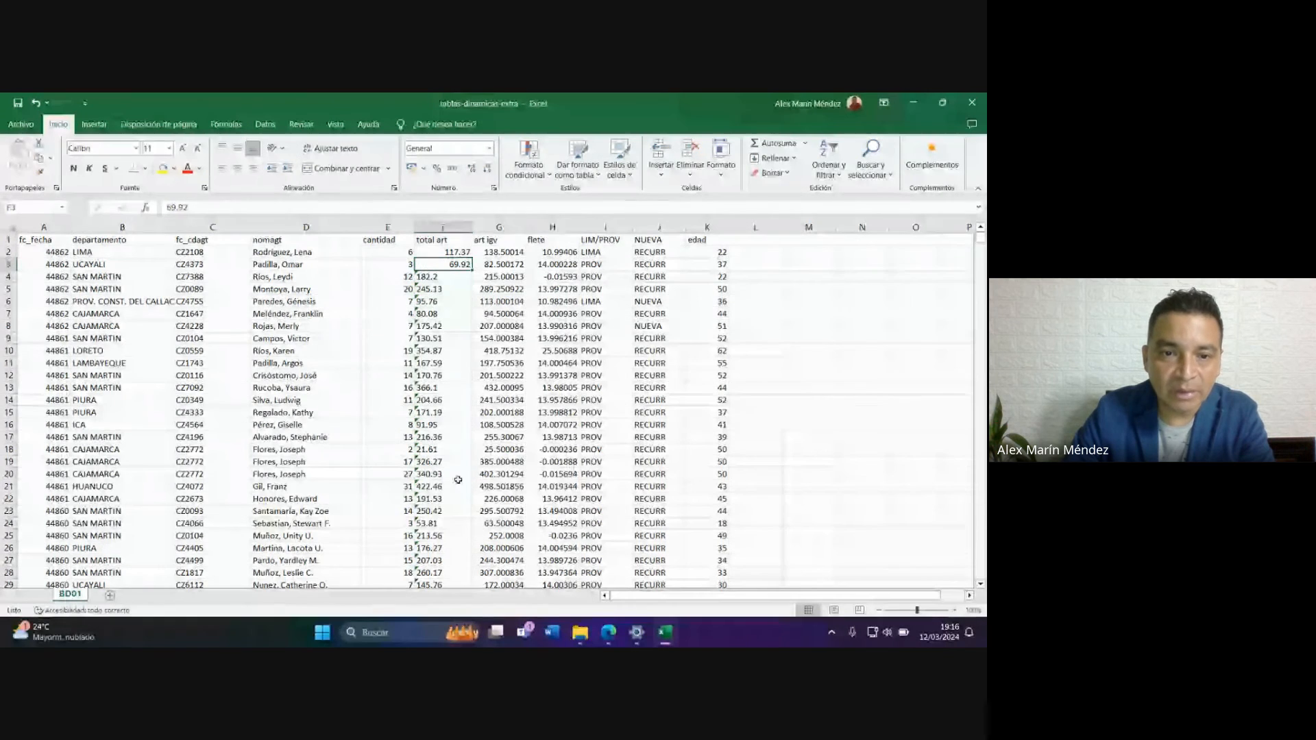
pyautogui.scroll(-9, 457, 479)
pyautogui.scroll(9, 460, 280)
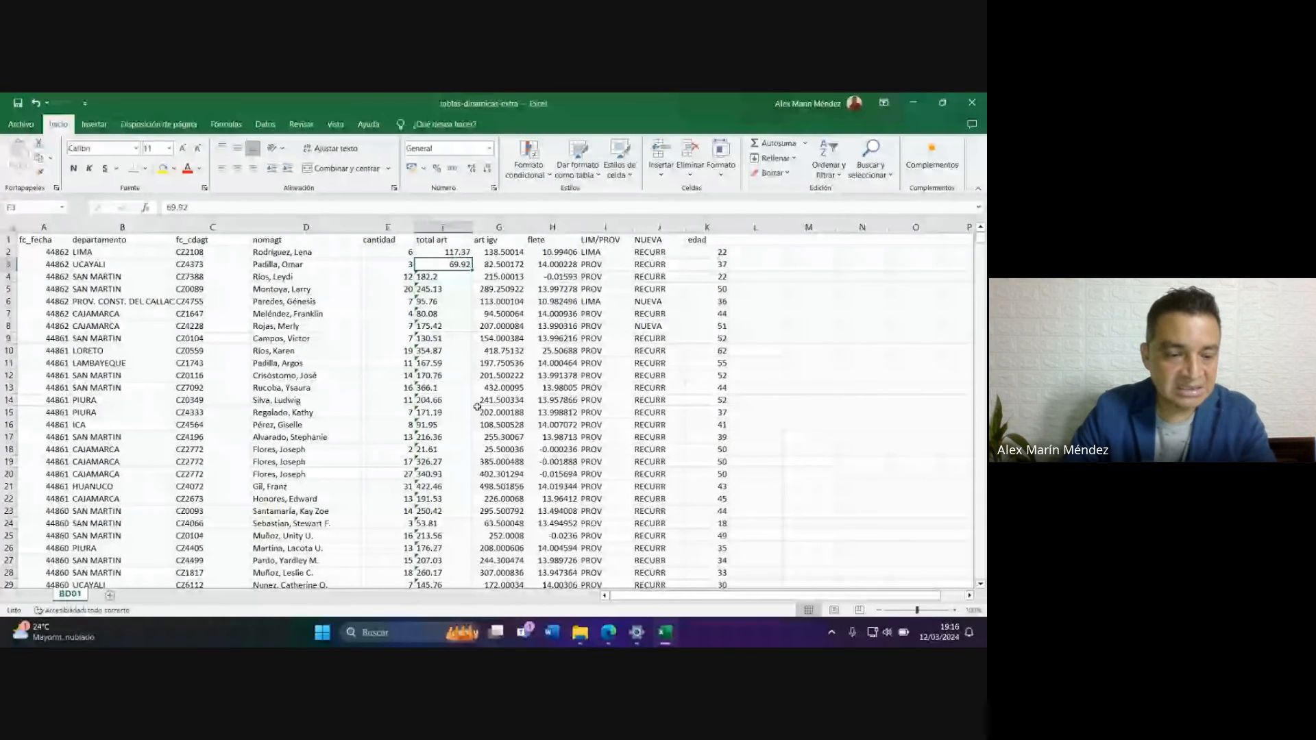
pyautogui.hotkey('ctrl', 'z')
pyautogui.hotkey('ctrl', 'z')
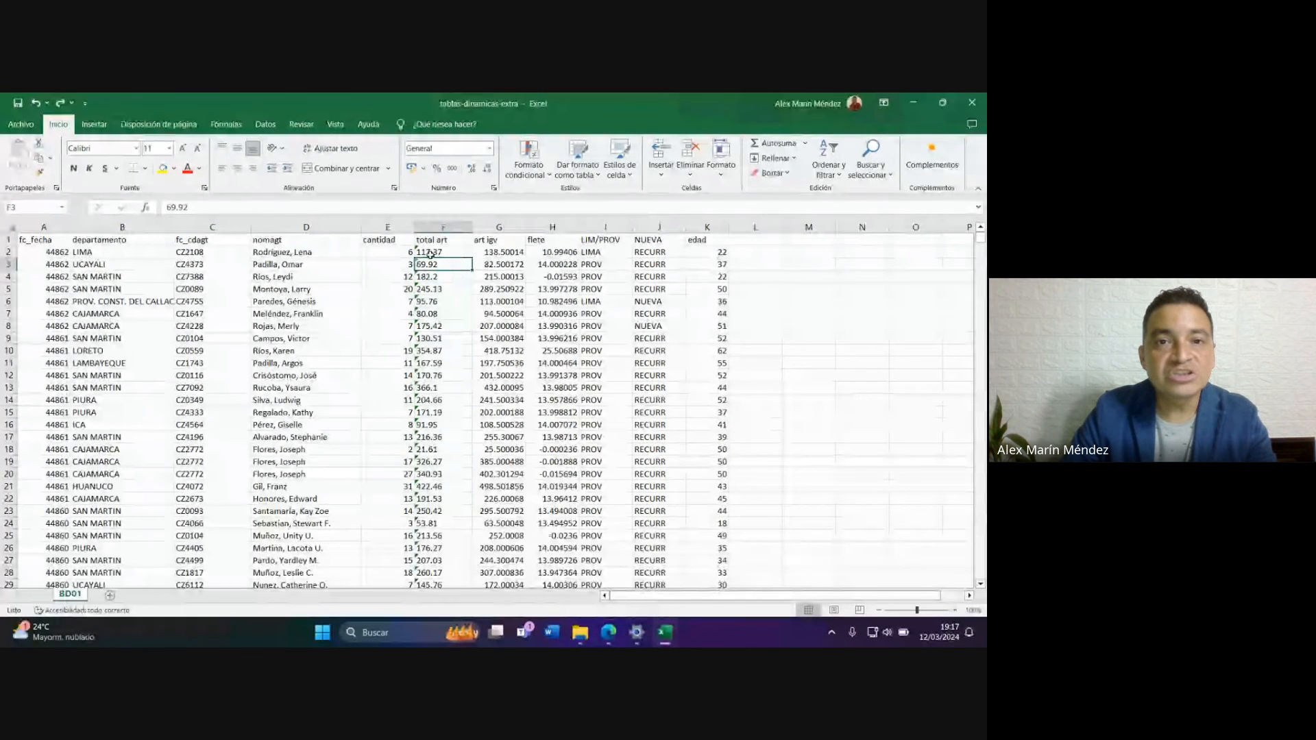
# Insert an empty column G between total art and art igv.
pyautogui.click(506, 227)
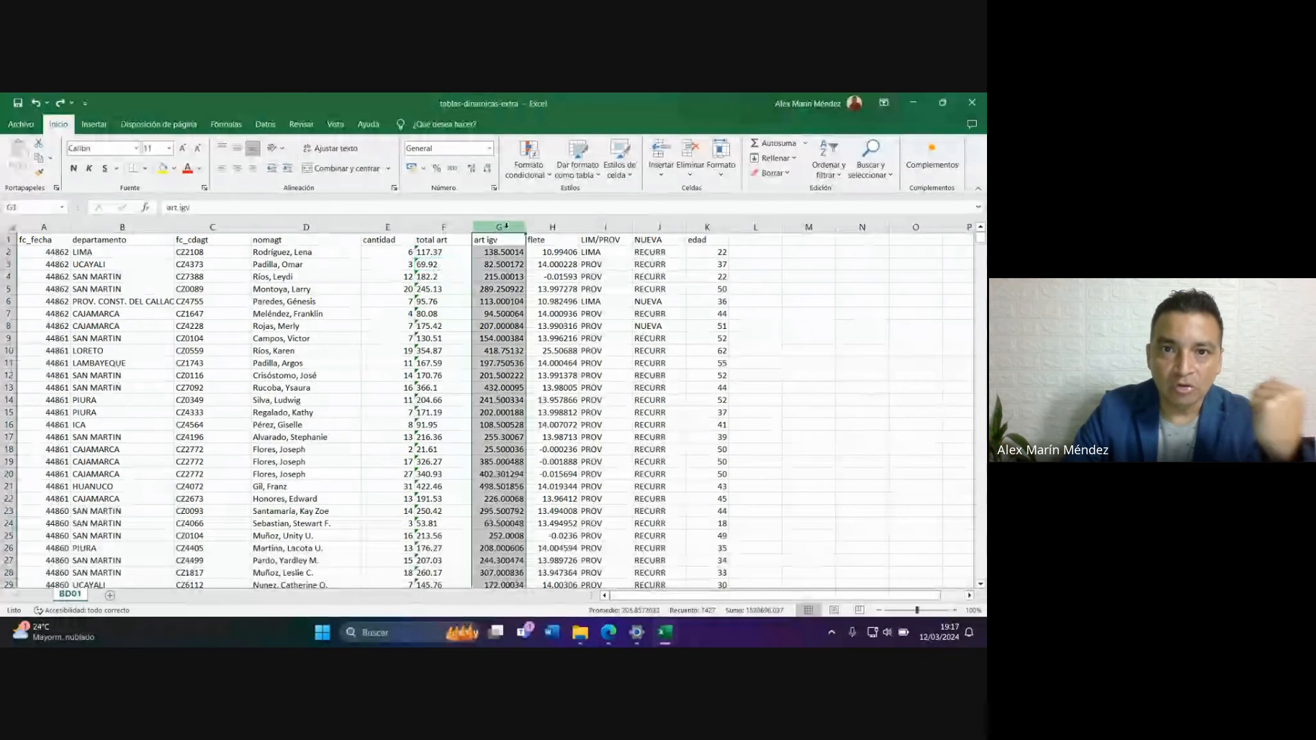
pyautogui.rightClick(507, 227)
pyautogui.click(549, 336)
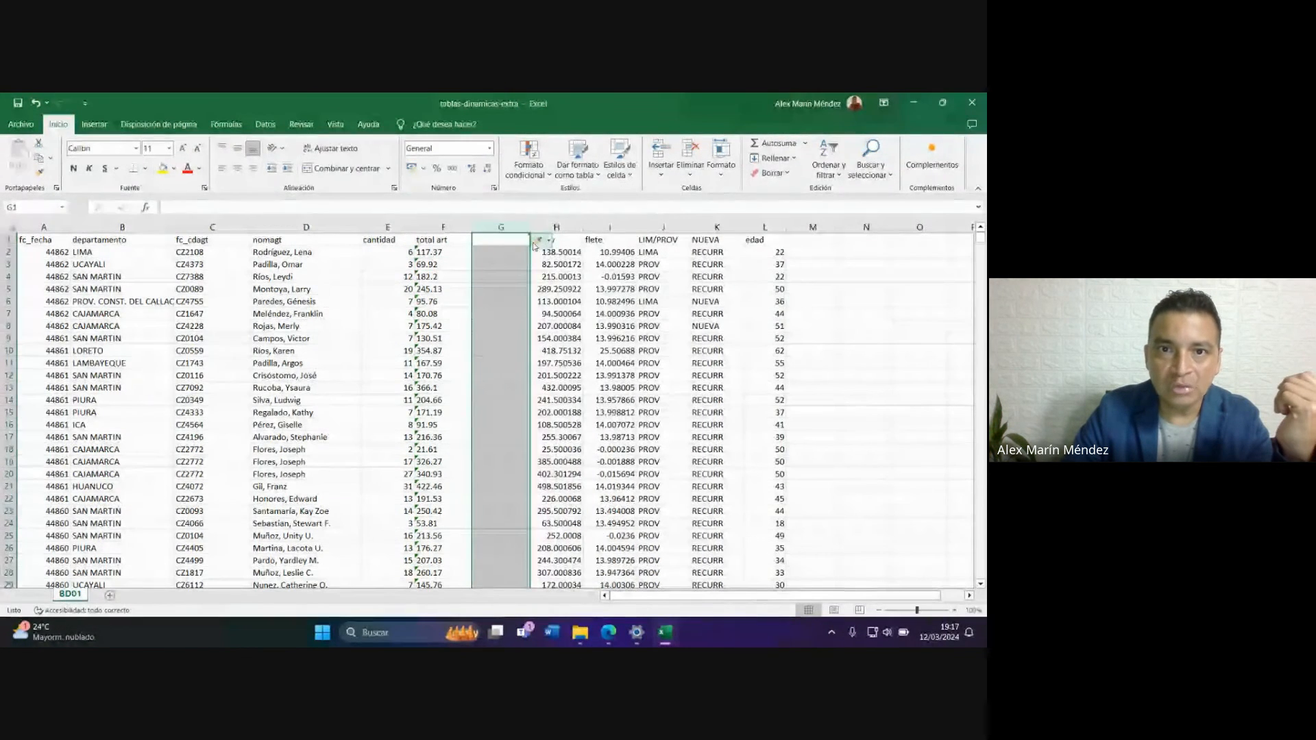
pyautogui.click(486, 252)
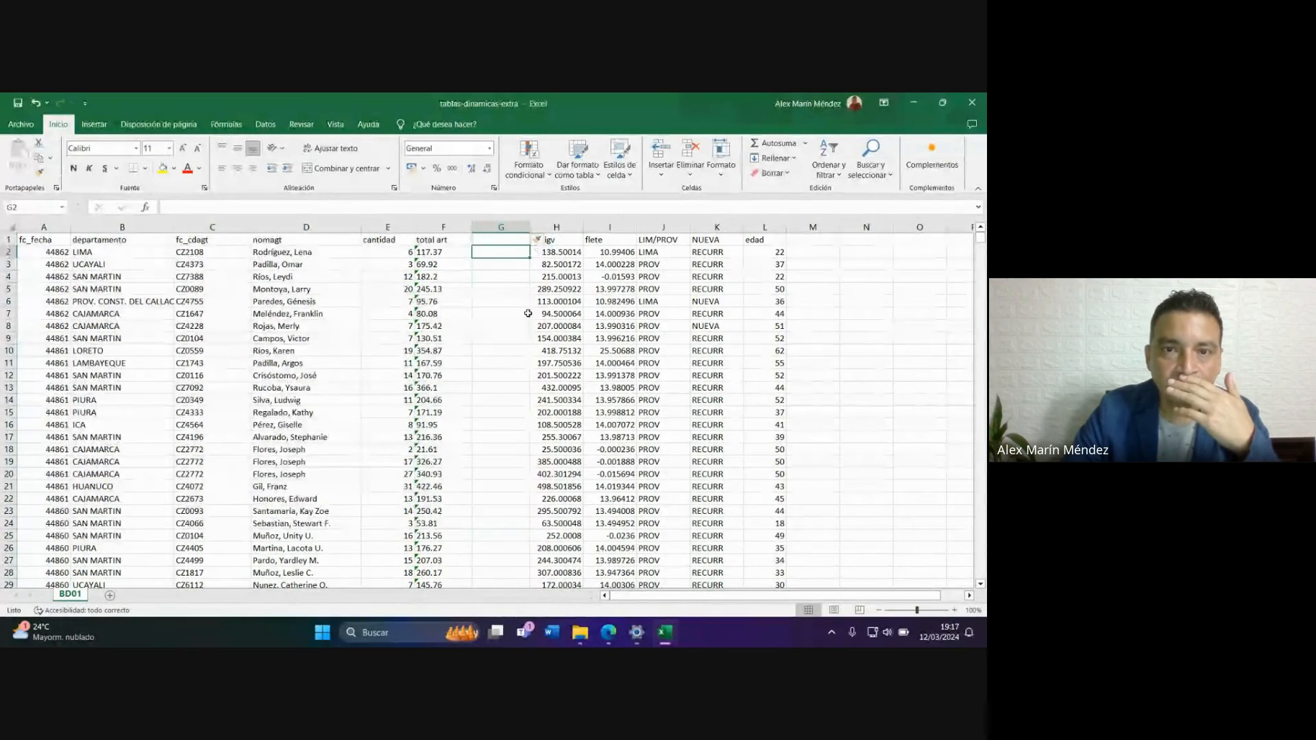
# Re-enter F2 (117.37) and F3 (69.92) so both become numbers.
pyautogui.doubleClick(445, 253)
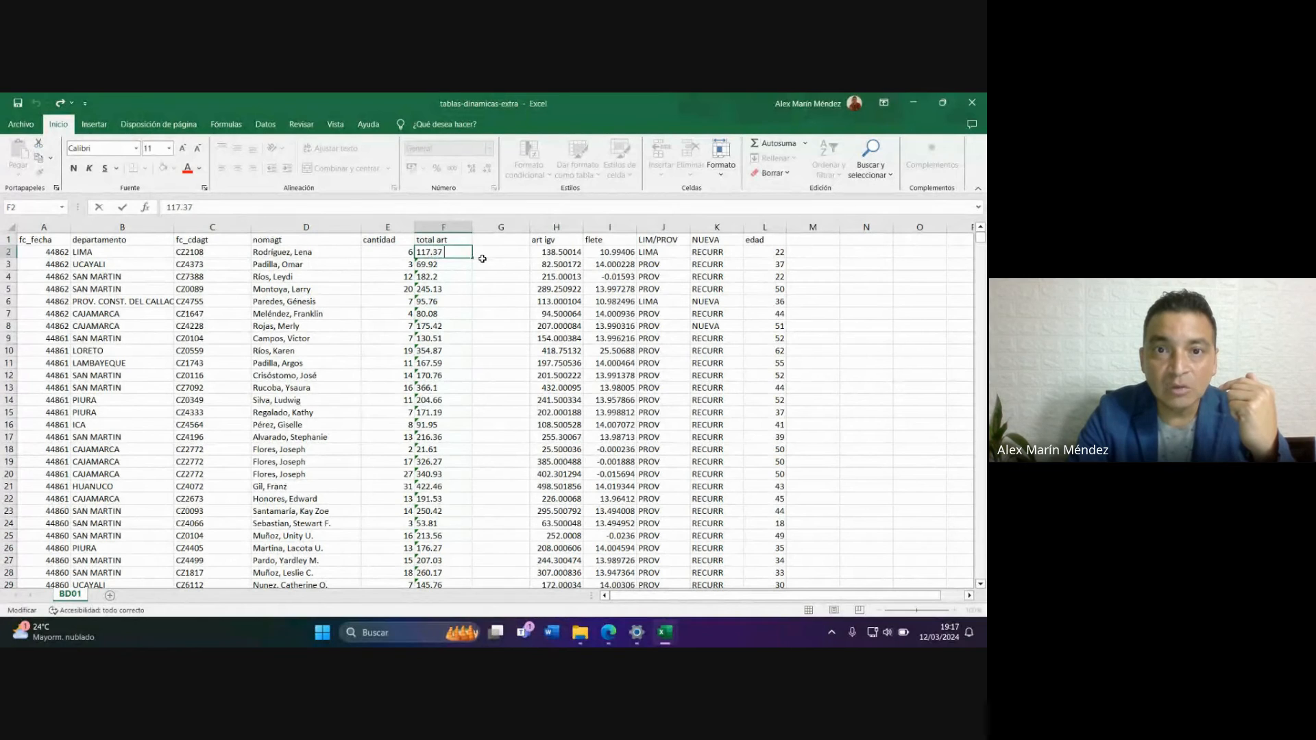
pyautogui.press('Return')
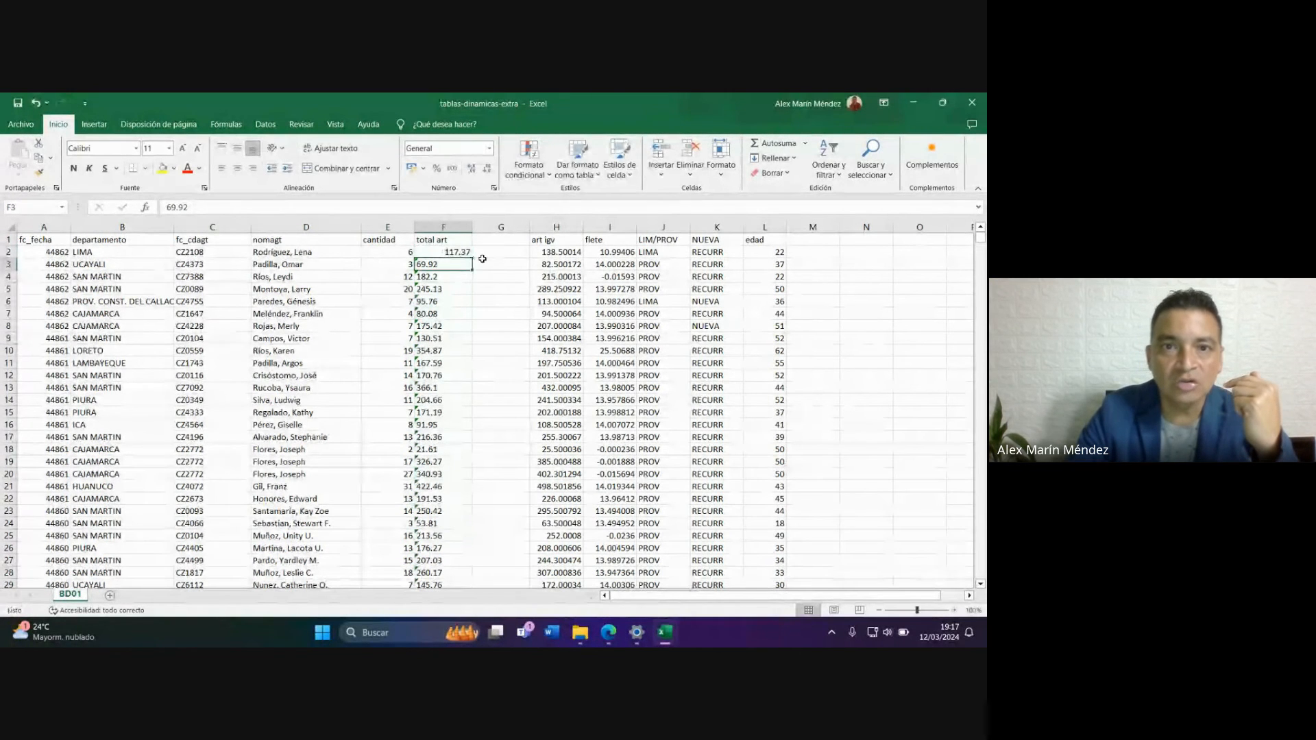
pyautogui.doubleClick(469, 264)
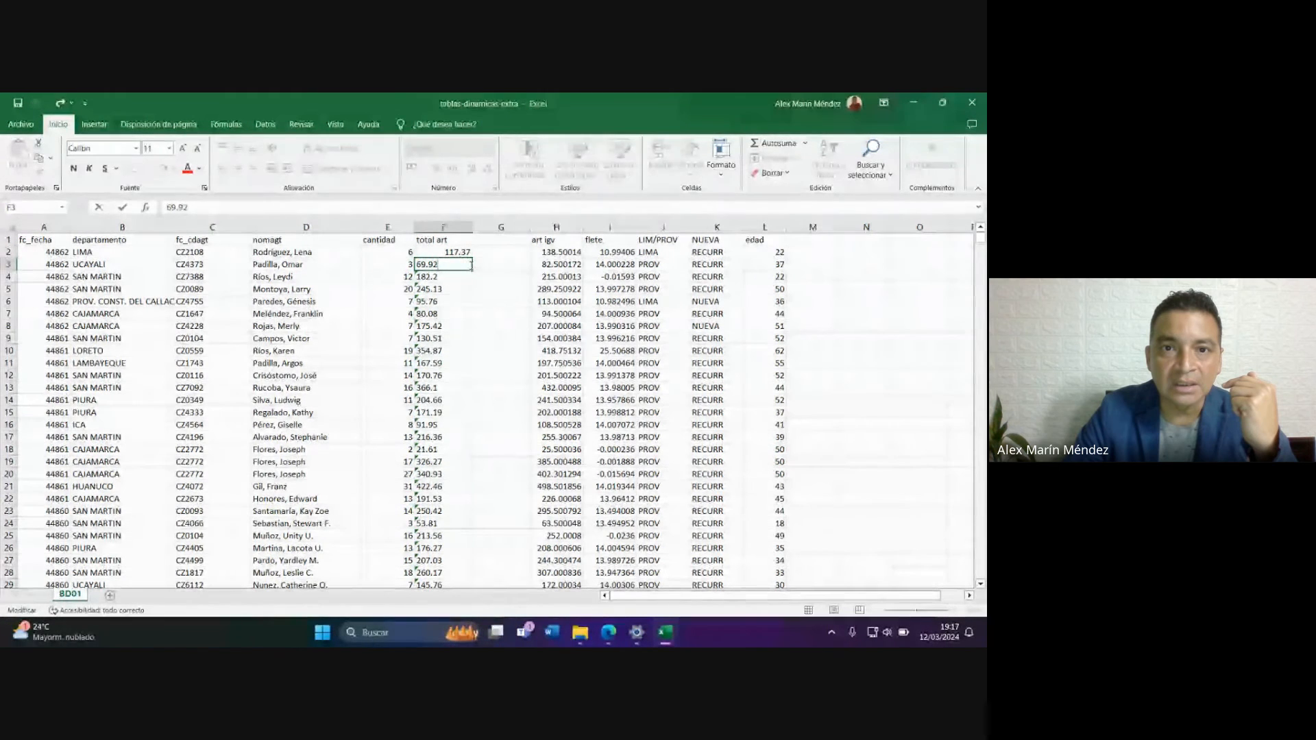
pyautogui.press('Return')
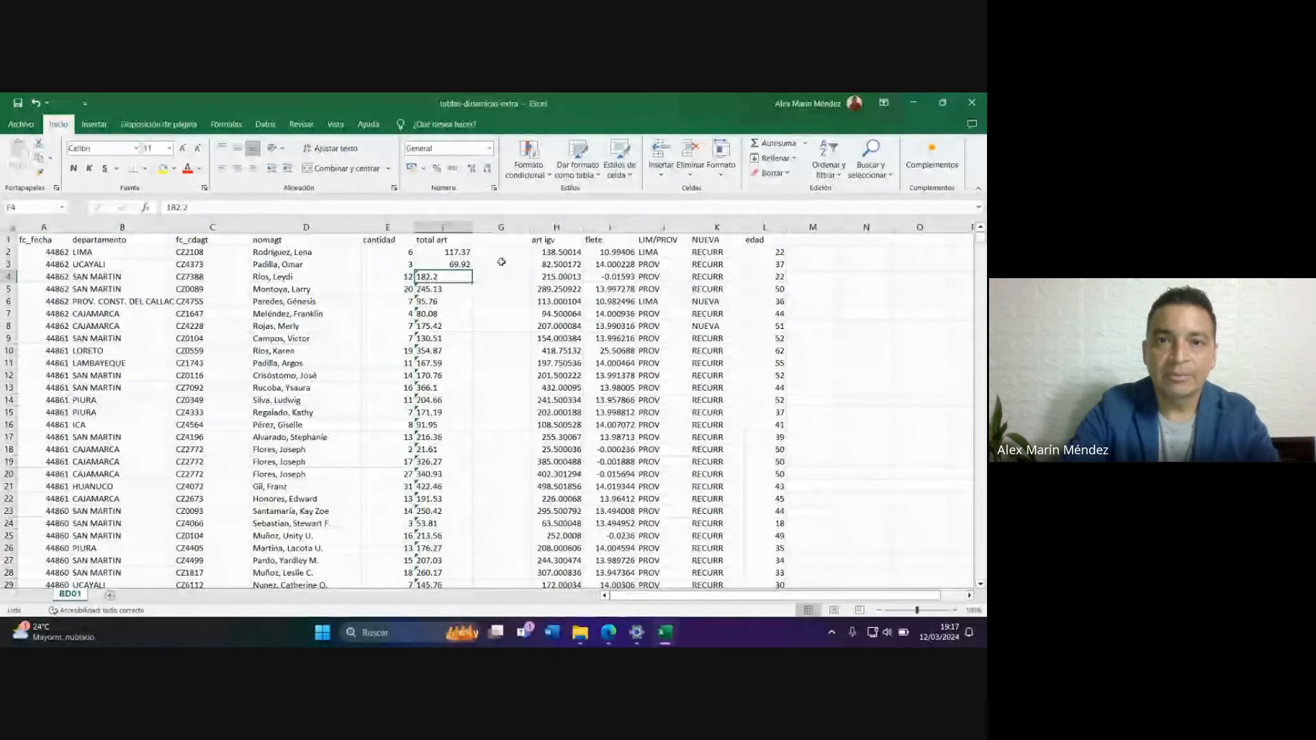
# Enter the formula =--ESPACIOS(F2) in cell G2.
pyautogui.click(498, 252)
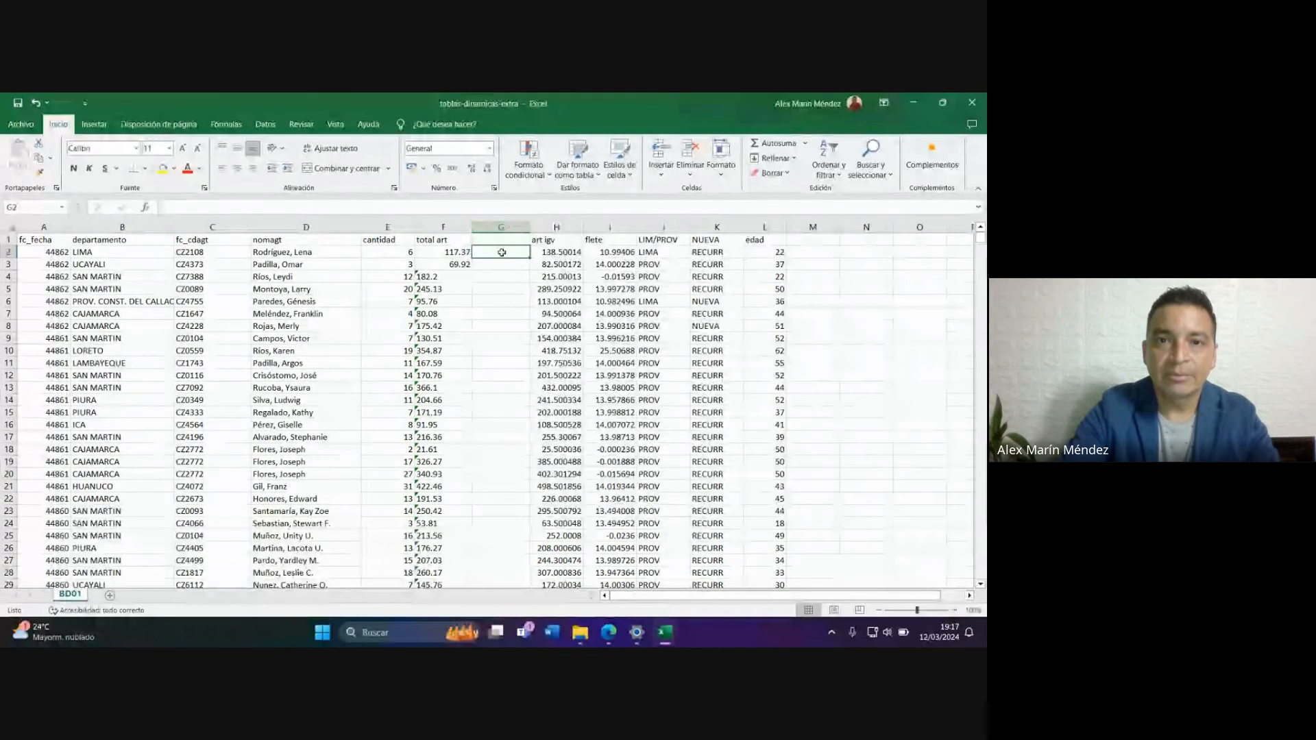
pyautogui.write('=espa')
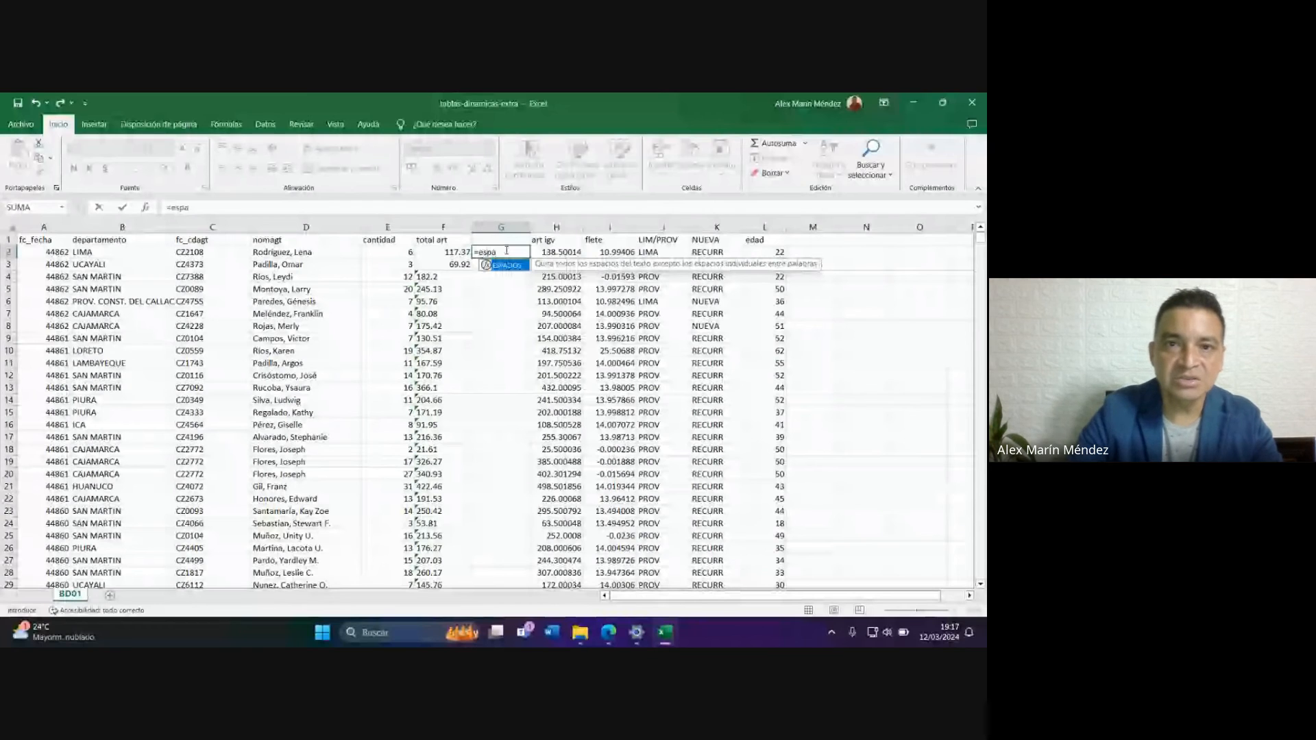
pyautogui.press('Tab')
pyautogui.click(454, 251)
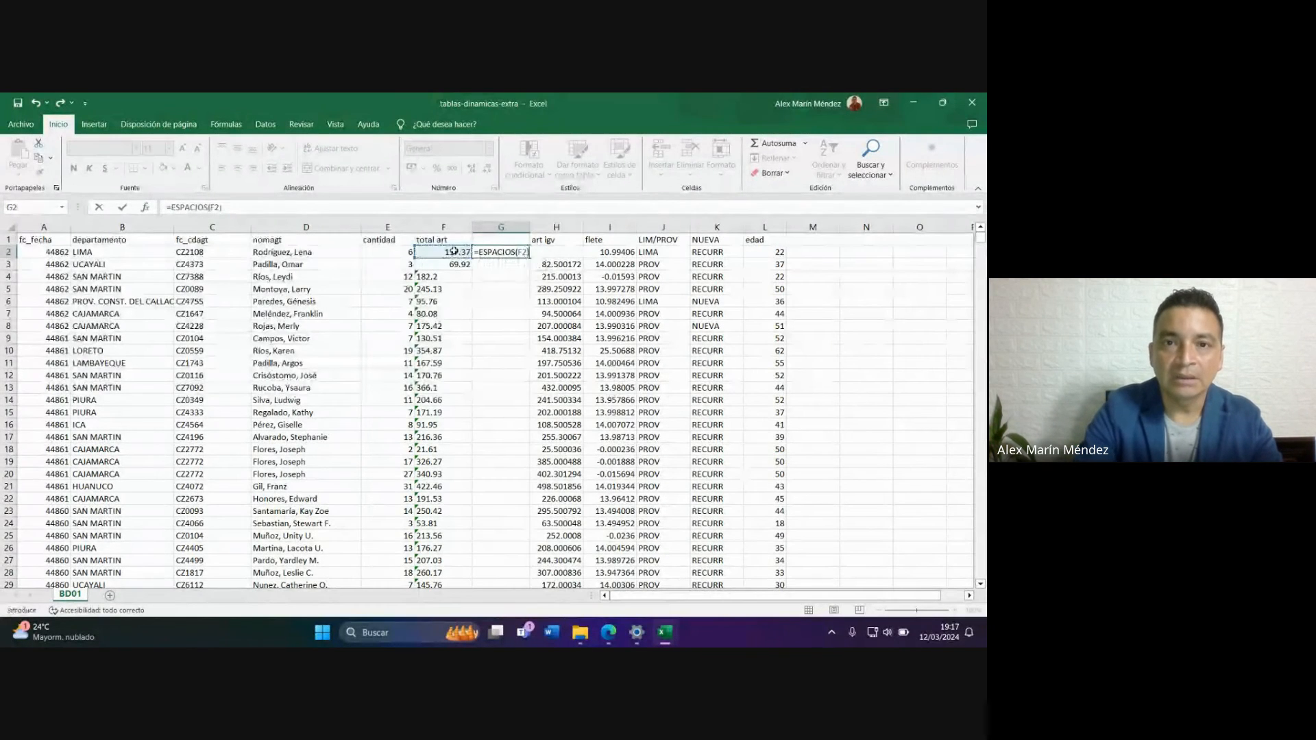
pyautogui.hotkey('ctrl', 'Return')
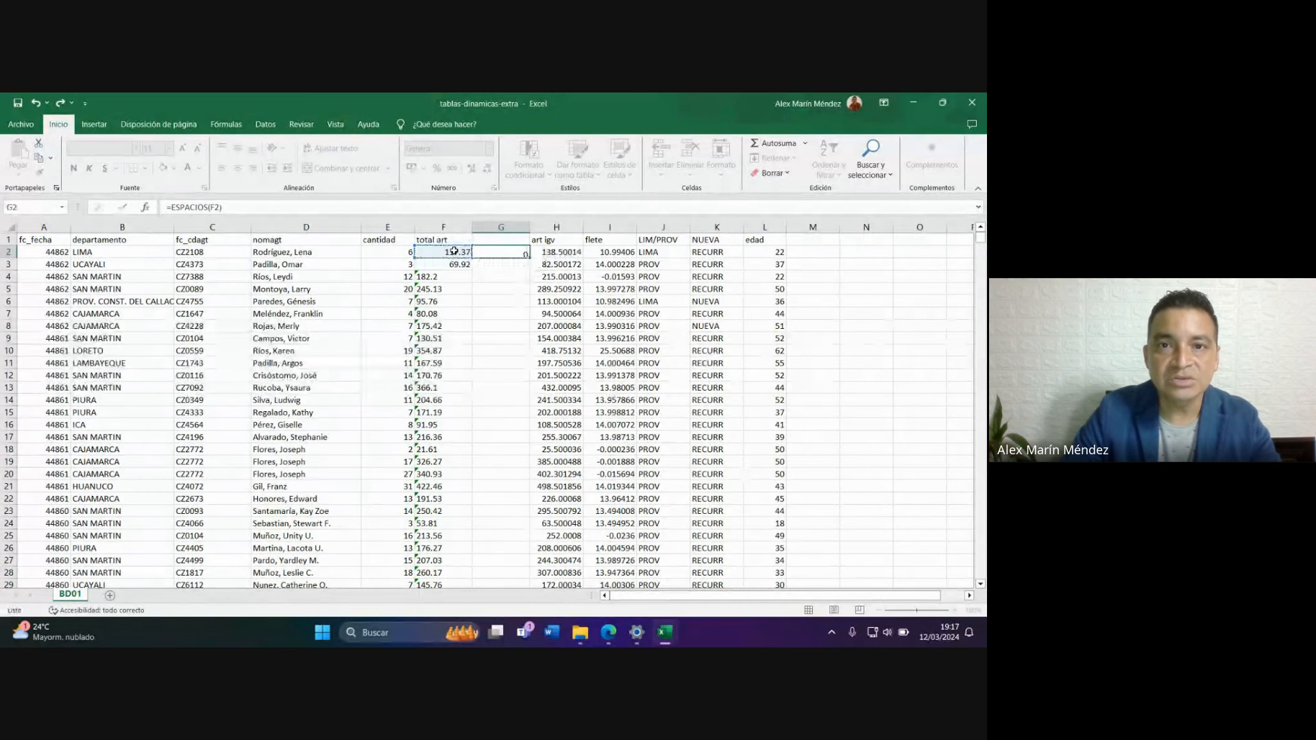
pyautogui.press('F2')
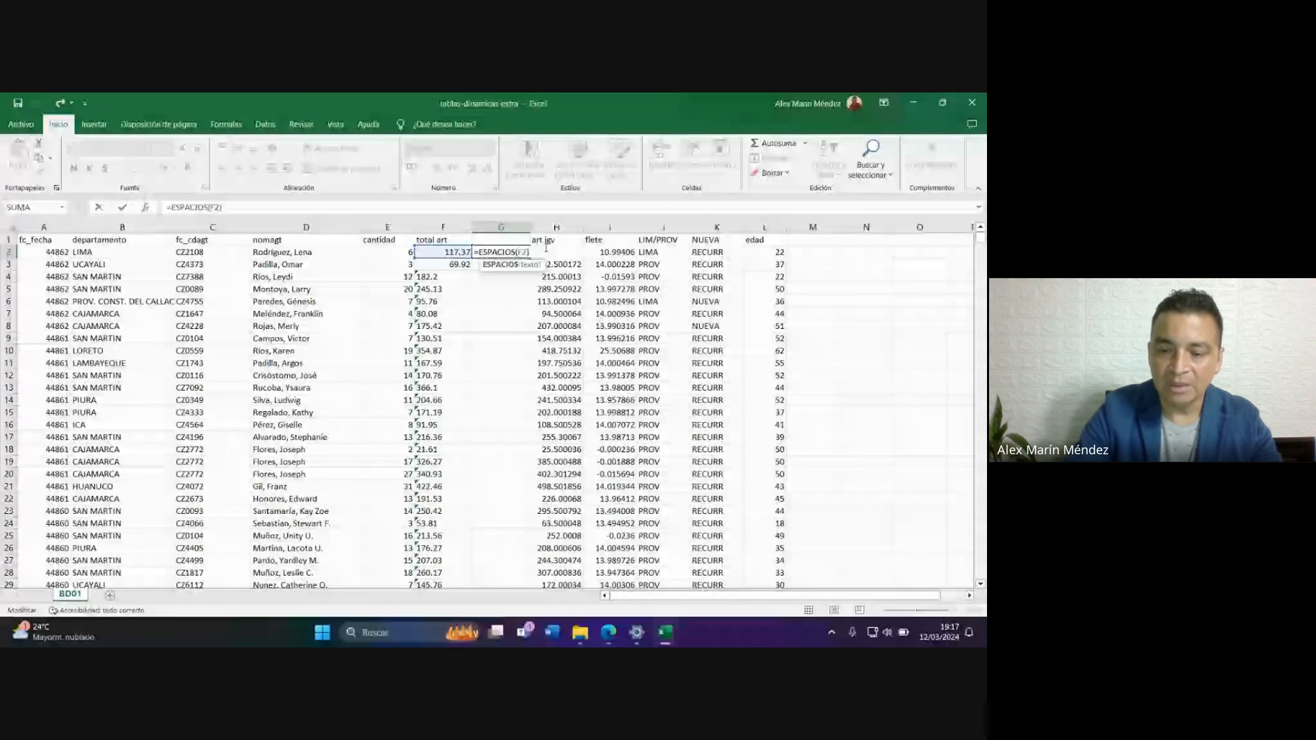
pyautogui.write('--')
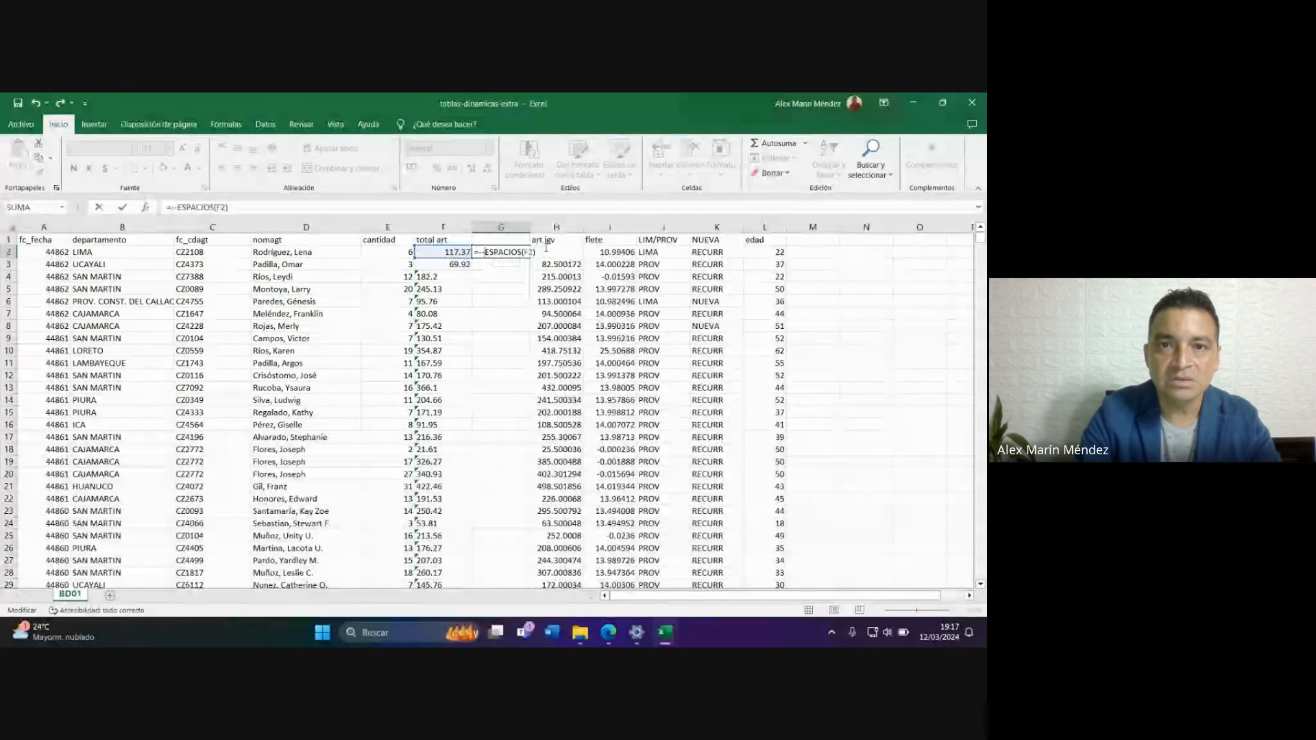
pyautogui.hotkey('ctrl', 'Return')
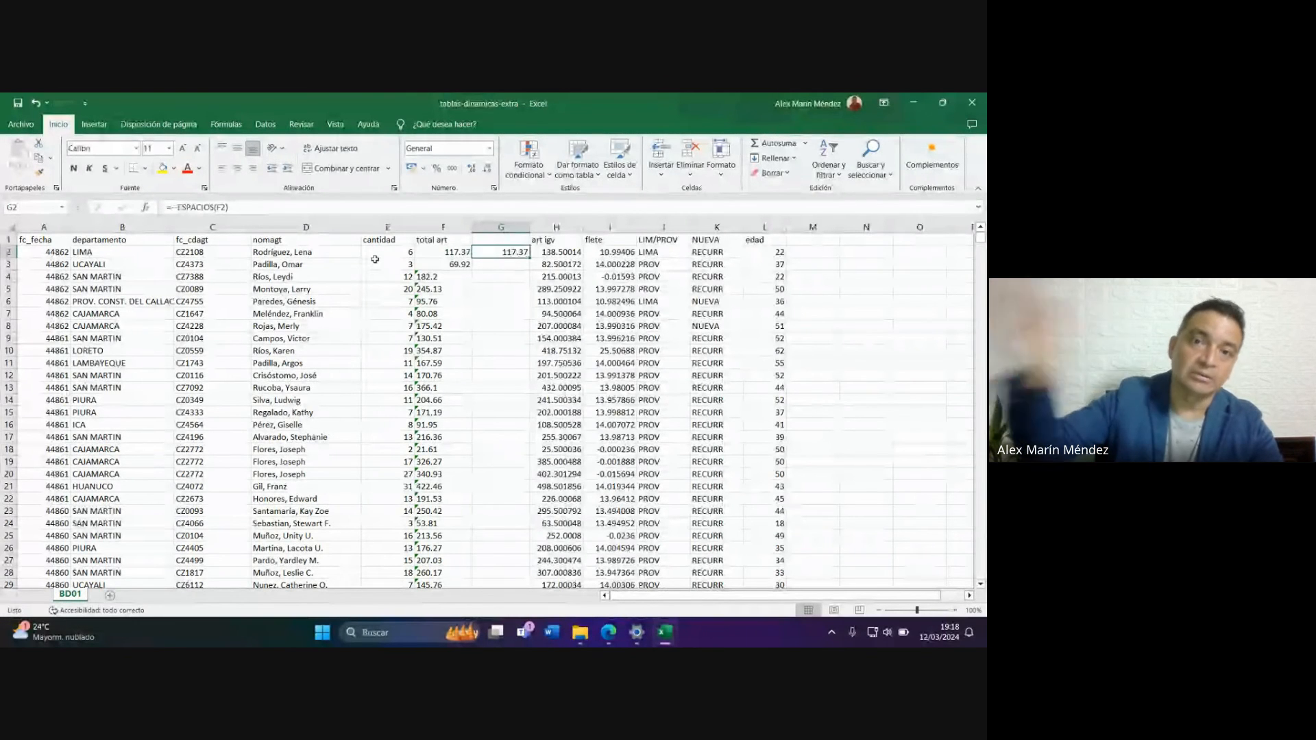
# Copy the G2 formula down all of column G, then bring the Google Meet call forward.
pyautogui.doubleClick(528, 259)
pyautogui.click(507, 339)
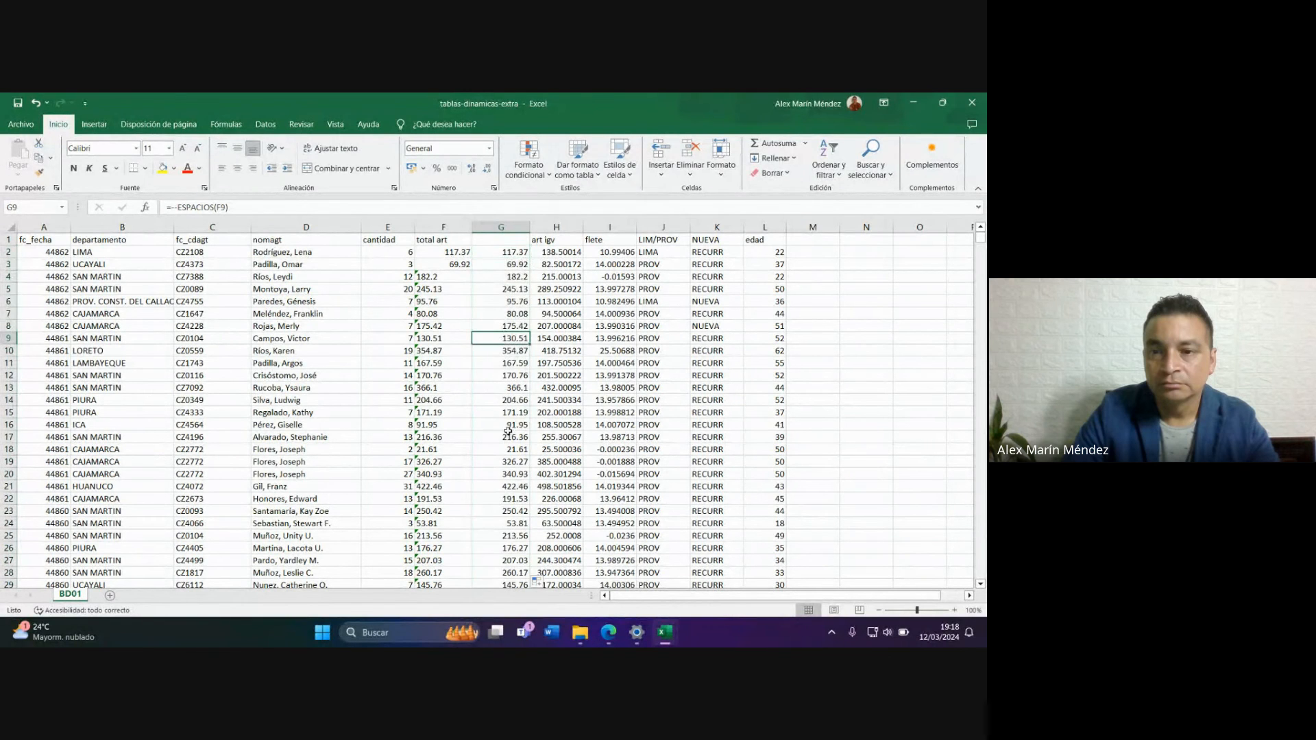
pyautogui.click(509, 254)
pyautogui.moveTo(608, 632)
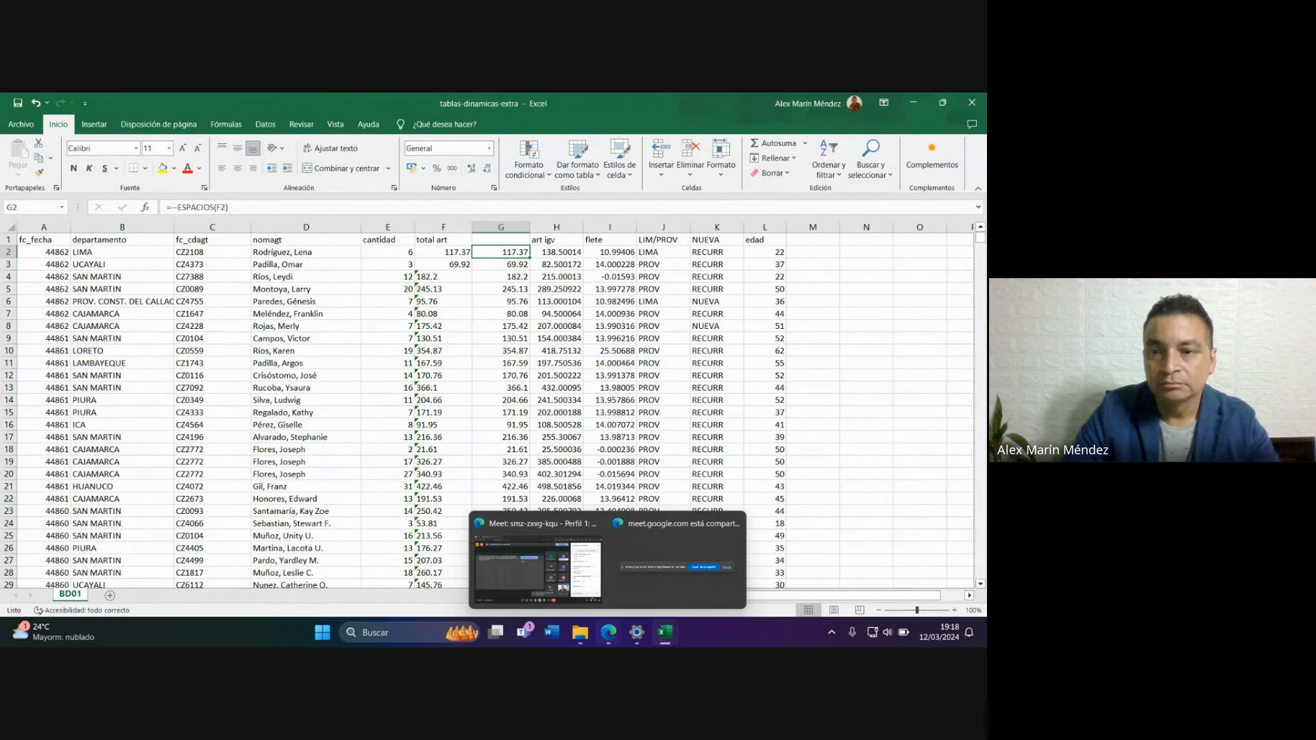
pyautogui.click(529, 560)
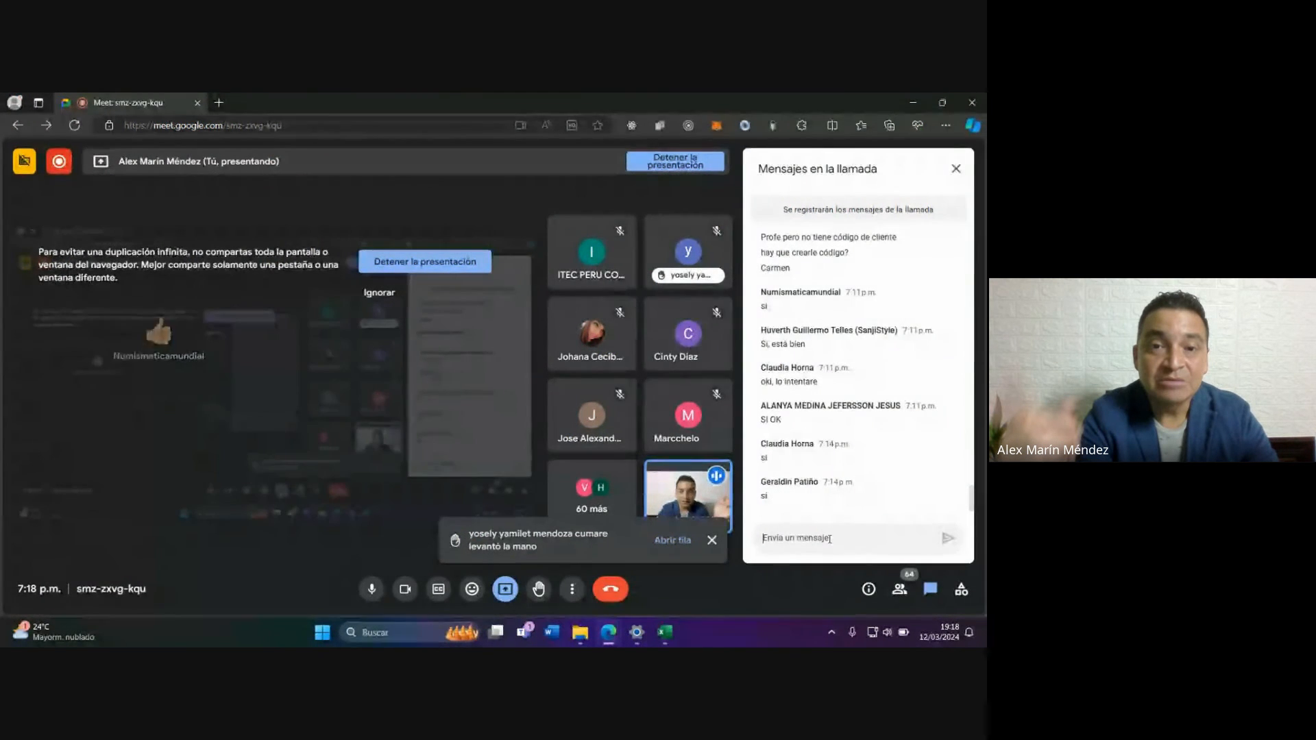
# Switch from the Meet call back to the Excel workbook.
pyautogui.hotkey('alt', 'Tab')
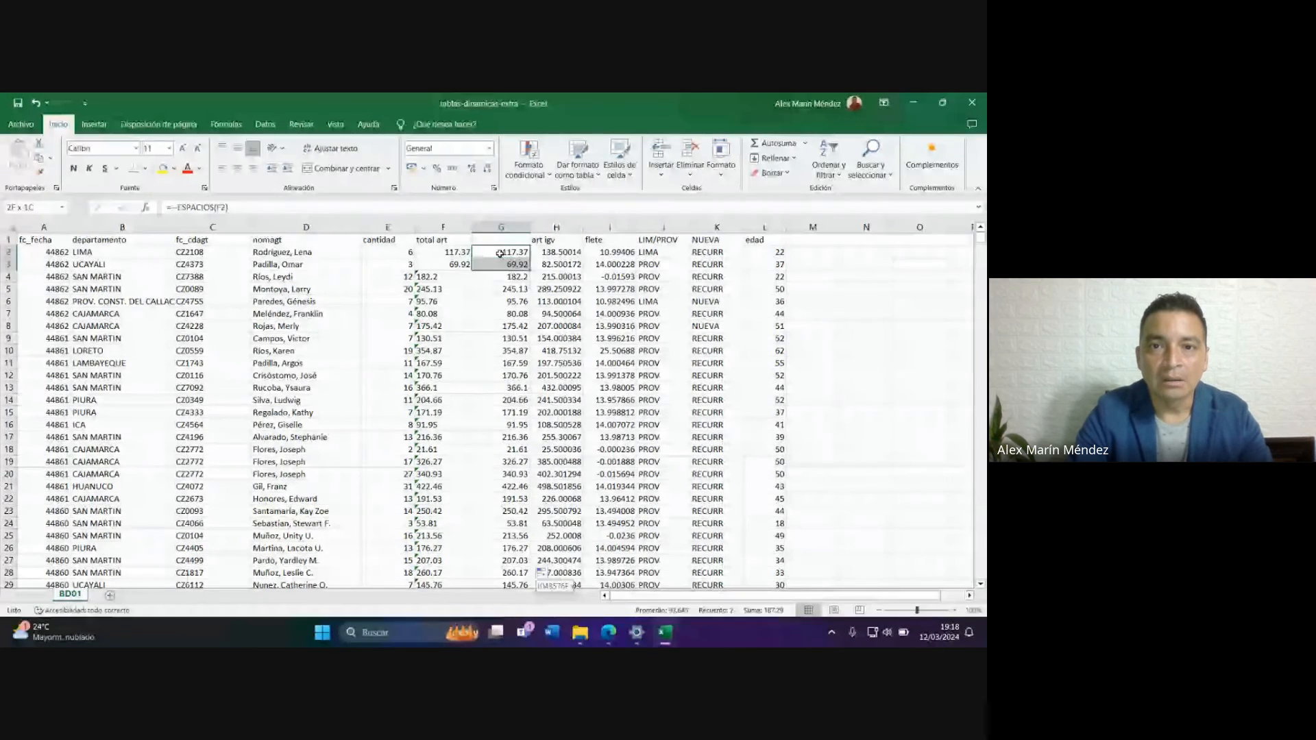
# Copy column G from G2 down and paste it back as plain values.
pyautogui.hotkey('ctrl', 'shift', 'Down')
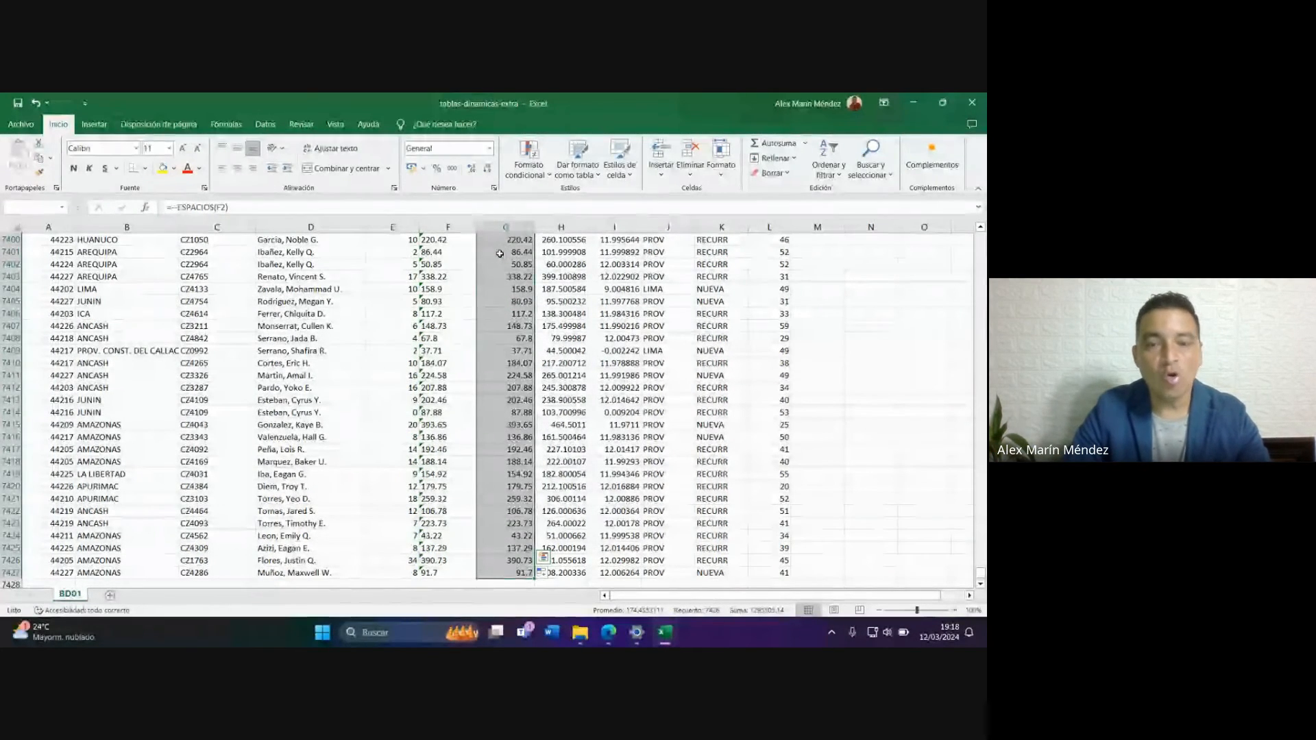
pyautogui.hotkey('ctrl', 'c')
pyautogui.rightClick(503, 272)
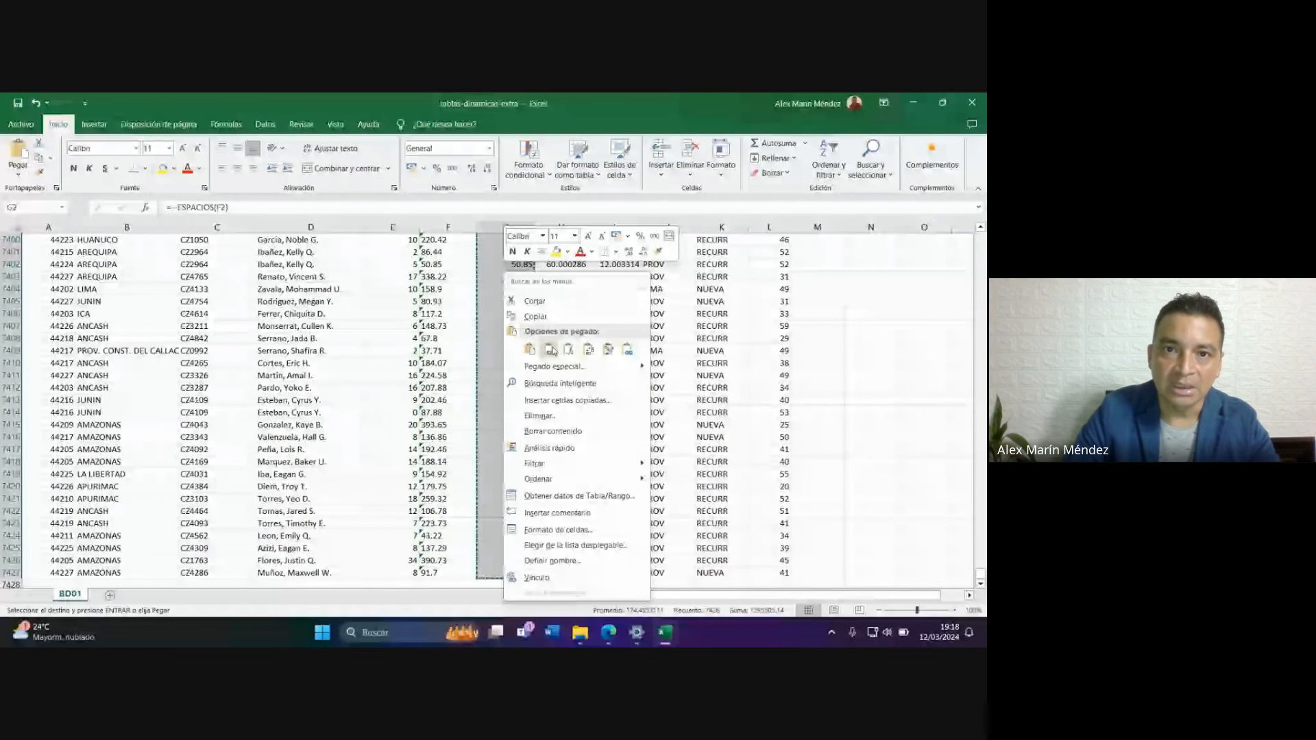
pyautogui.click(553, 350)
pyautogui.click(511, 253)
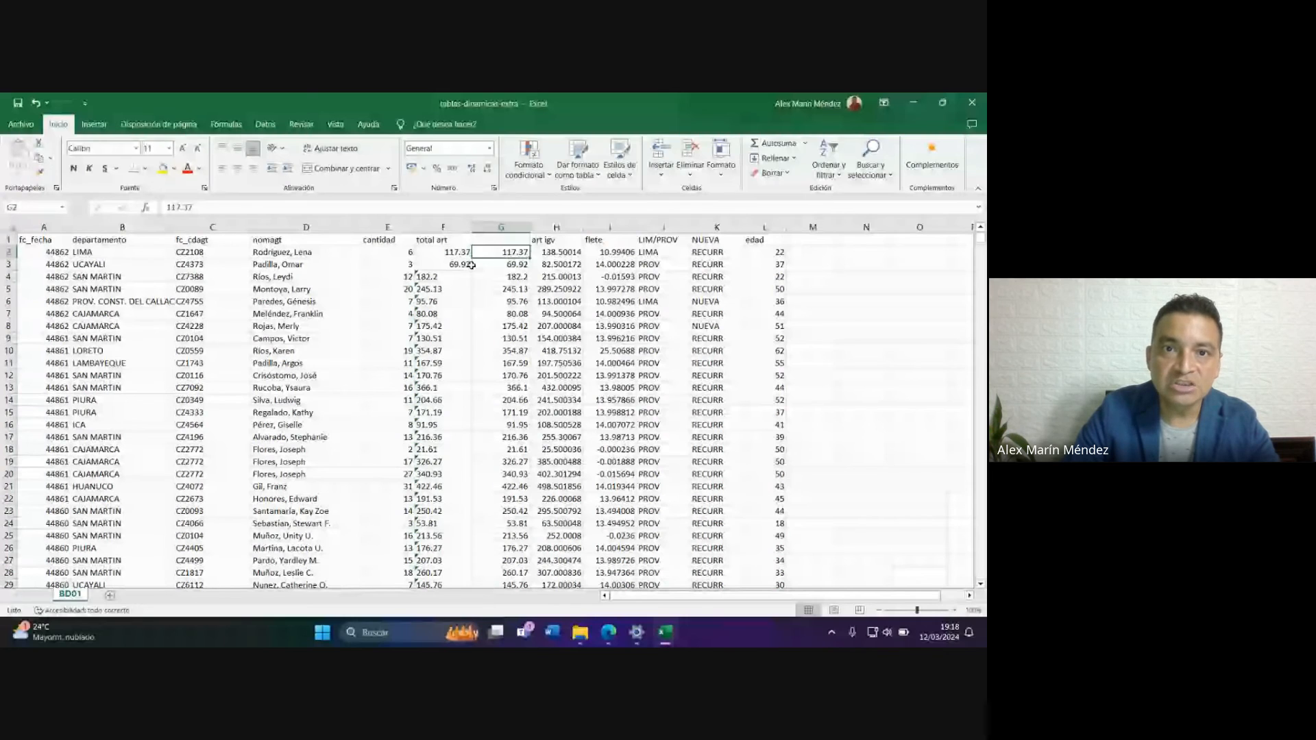
# Delete the original text-based total art column F.
pyautogui.click(455, 242)
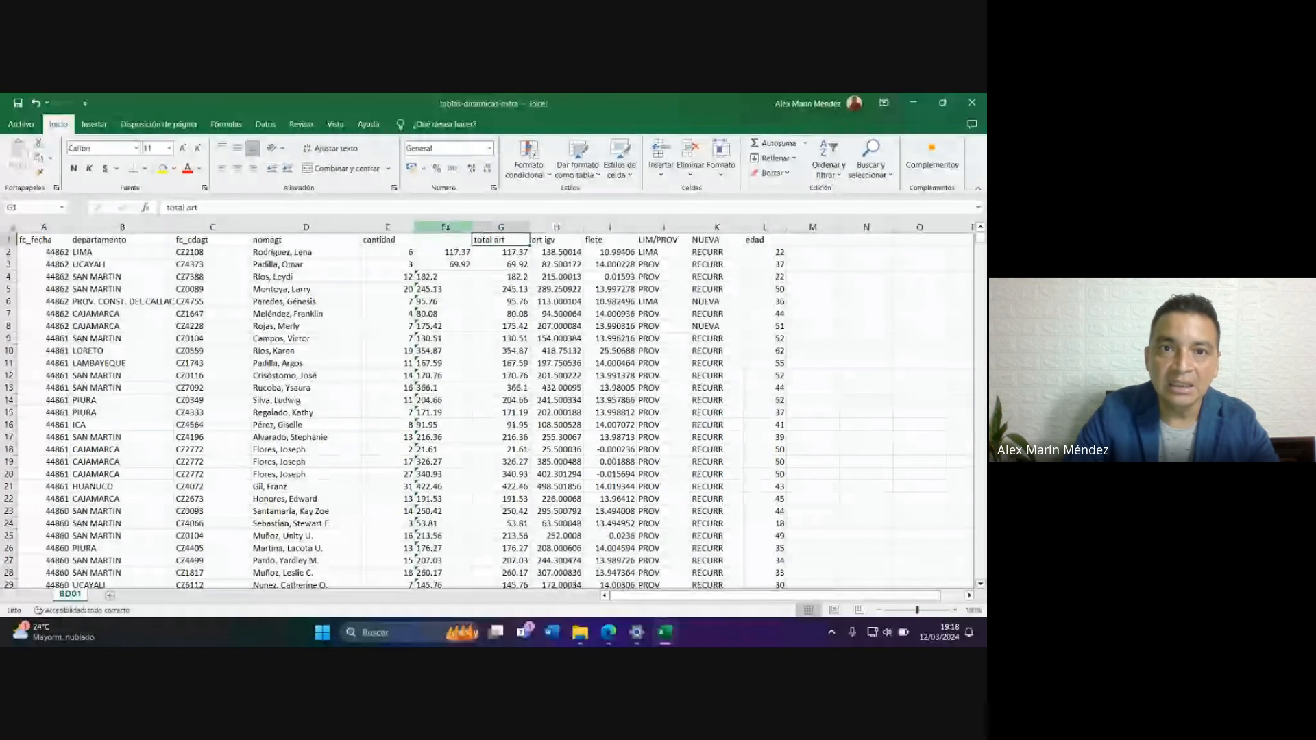
pyautogui.click(444, 227)
pyautogui.rightClick(445, 229)
pyautogui.click(480, 355)
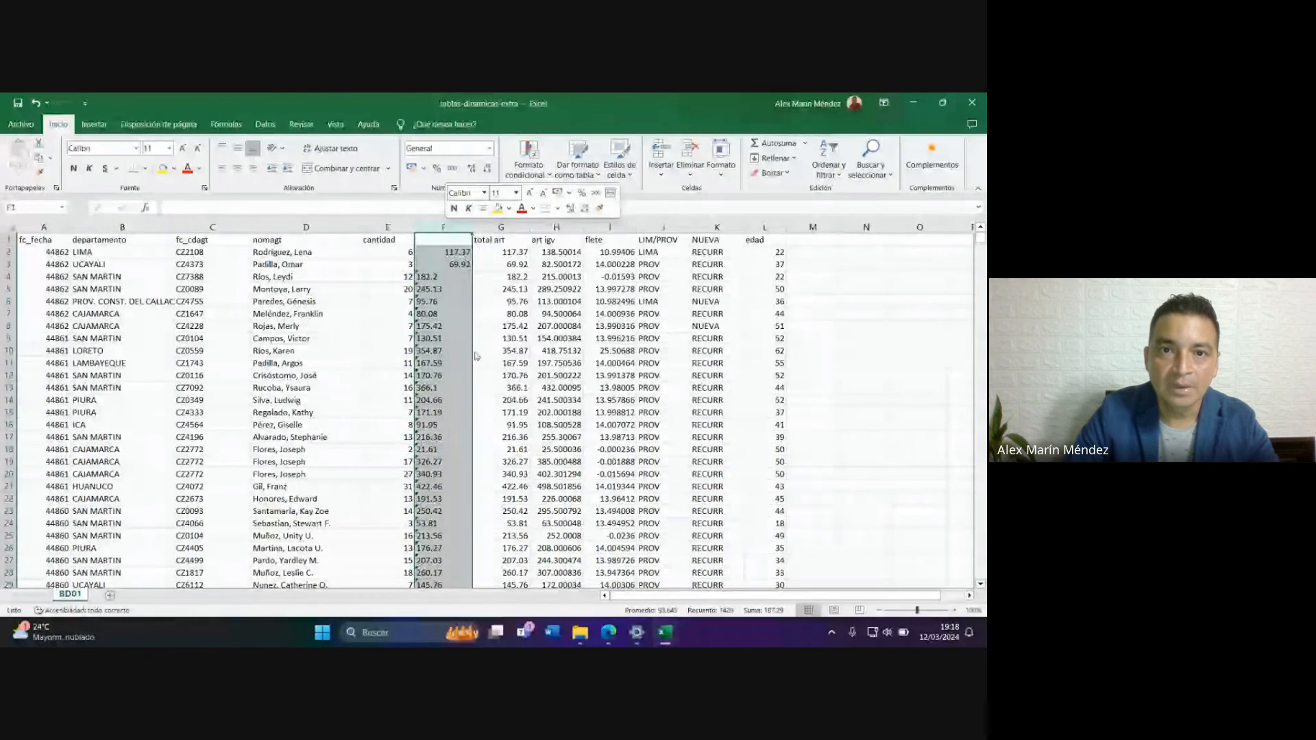
# Check the converted total art values and the art igv and flete values in row 2.
pyautogui.click(440, 300)
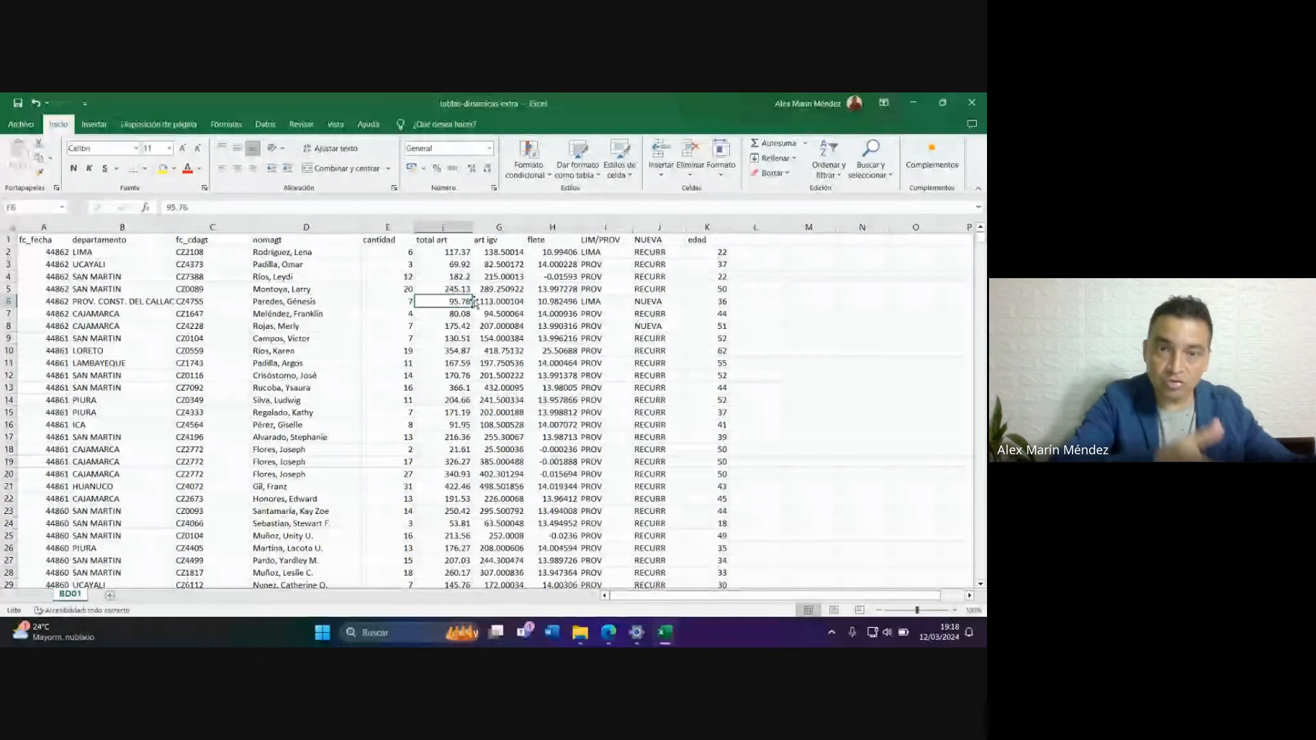
pyautogui.click(468, 263)
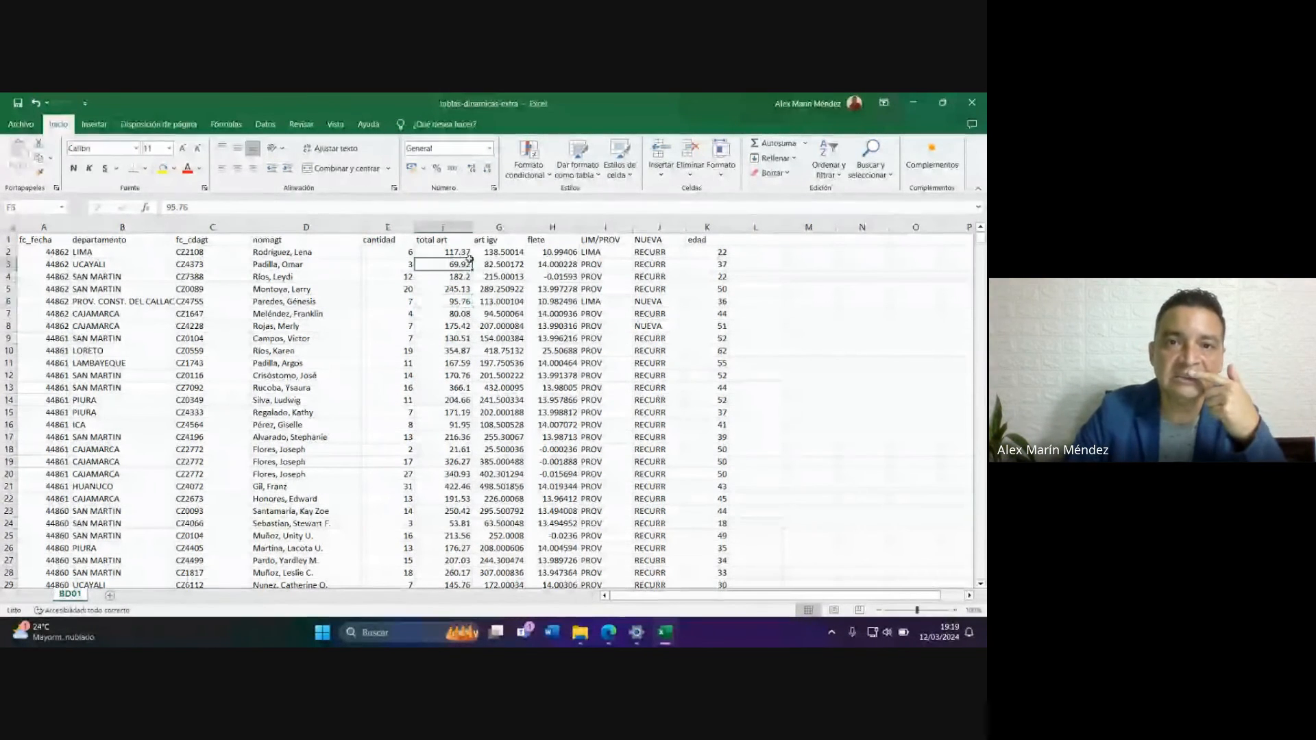
pyautogui.click(469, 254)
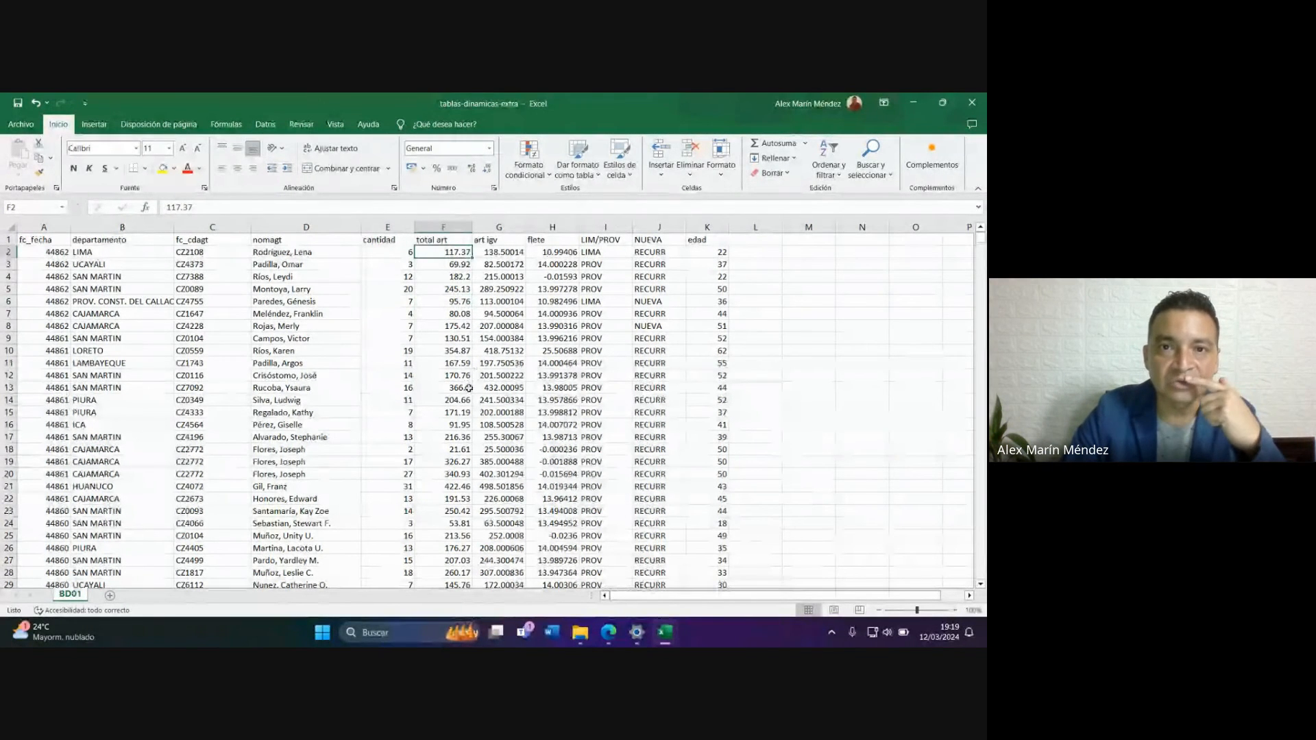
pyautogui.click(504, 252)
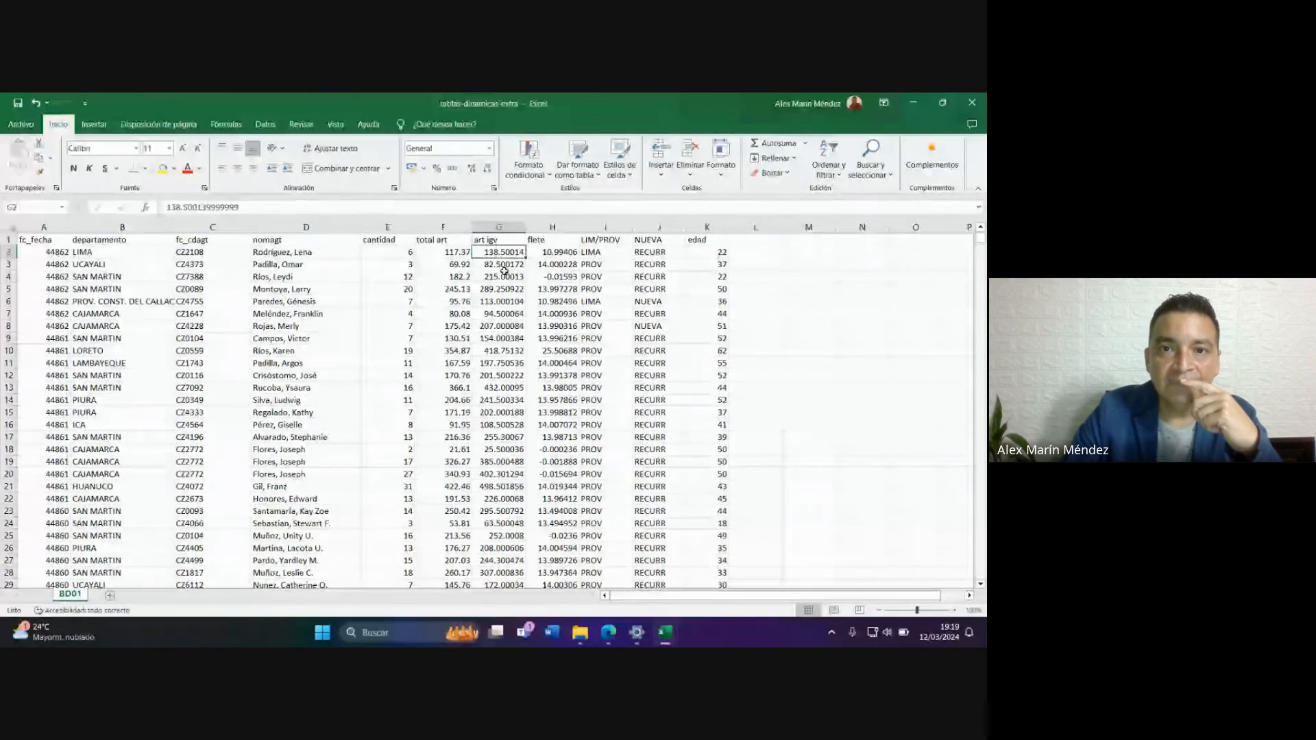
pyautogui.click(567, 251)
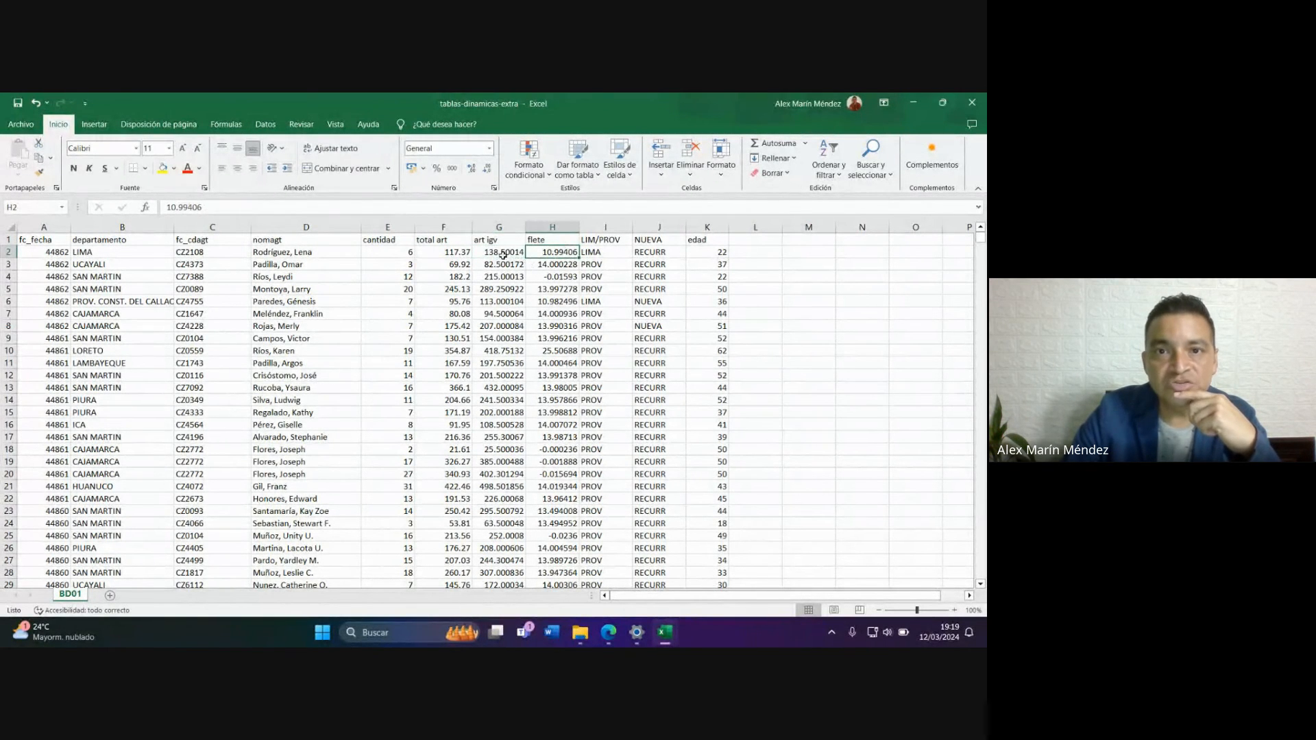
pyautogui.click(504, 253)
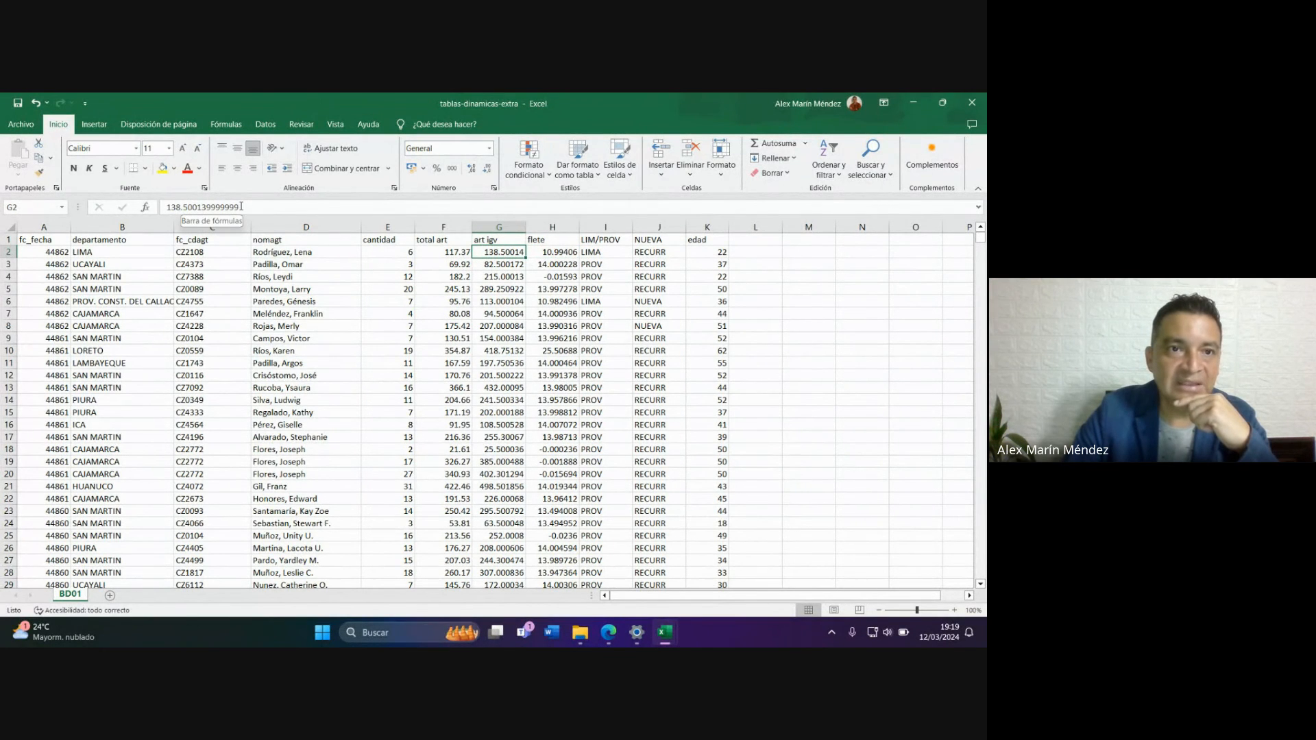
pyautogui.rightClick(540, 227)
# Insert a column before flete and fill it with =REDONDEAR(G2;2) down column H.
pyautogui.click(573, 341)
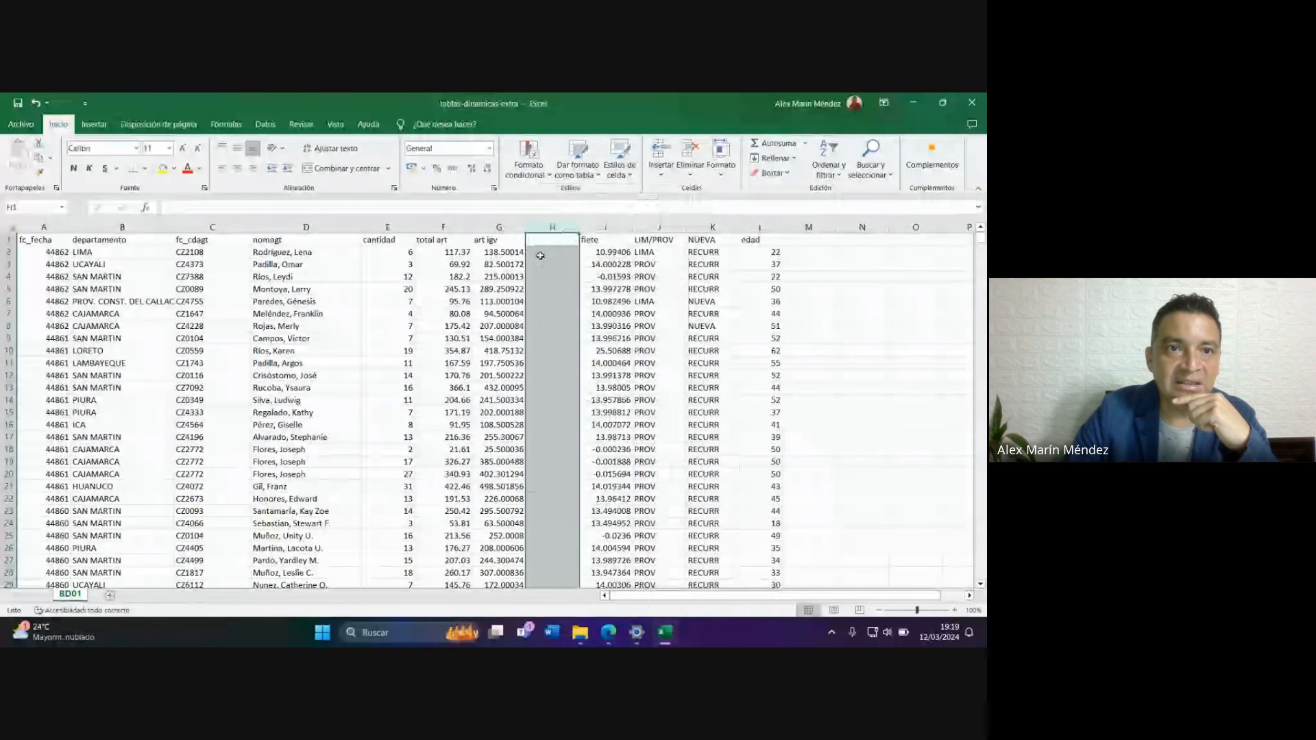
pyautogui.click(542, 251)
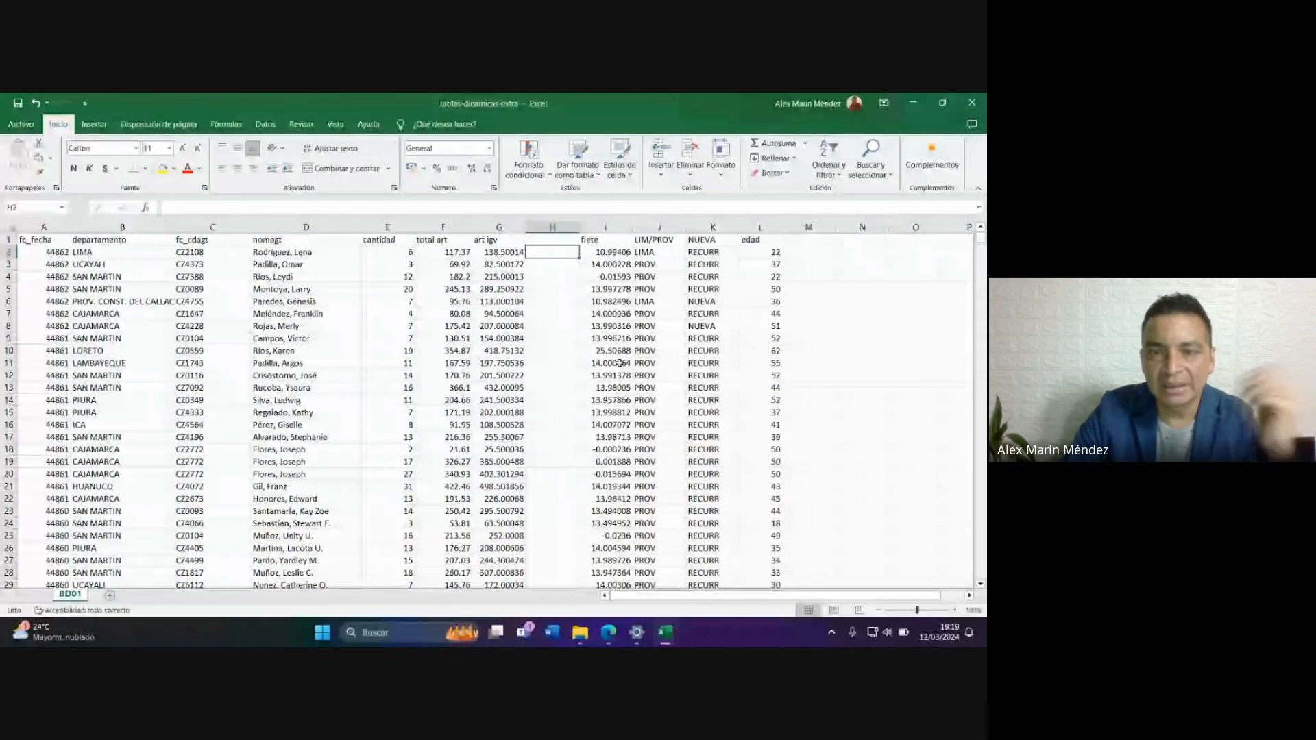
pyautogui.write('=')
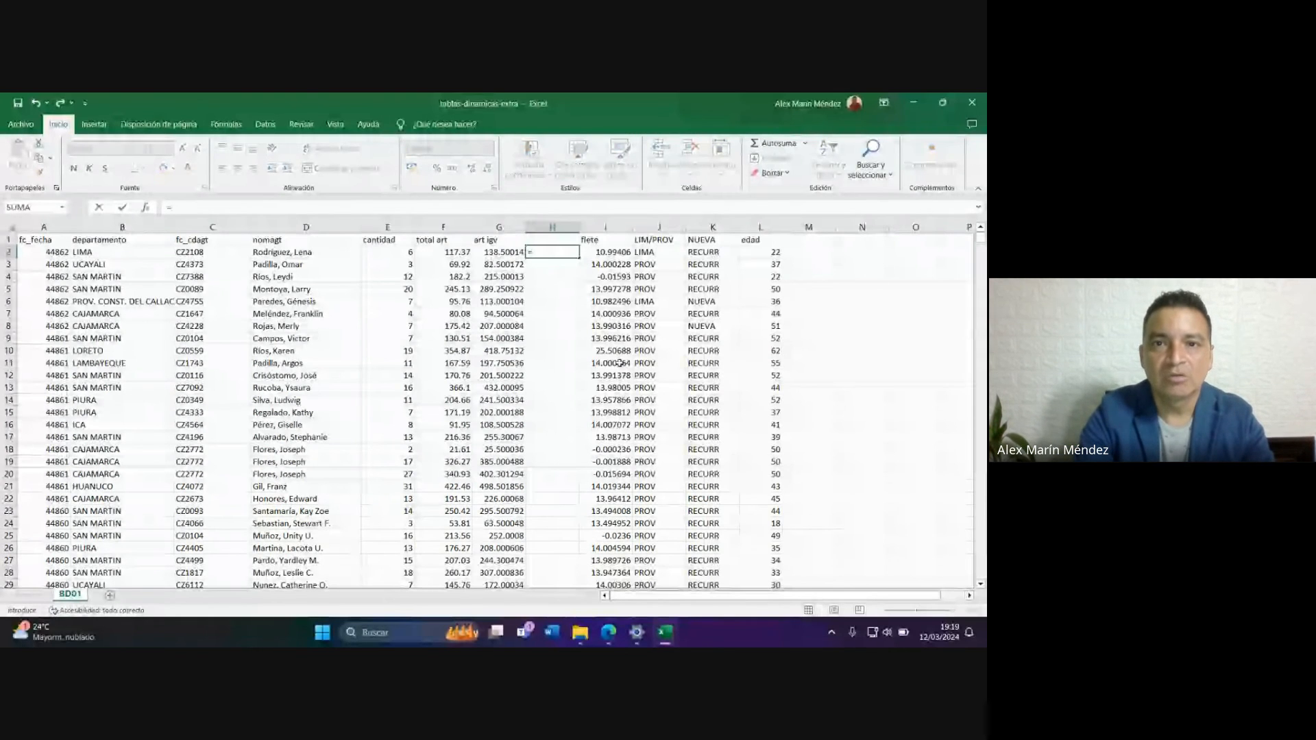
pyautogui.write('red')
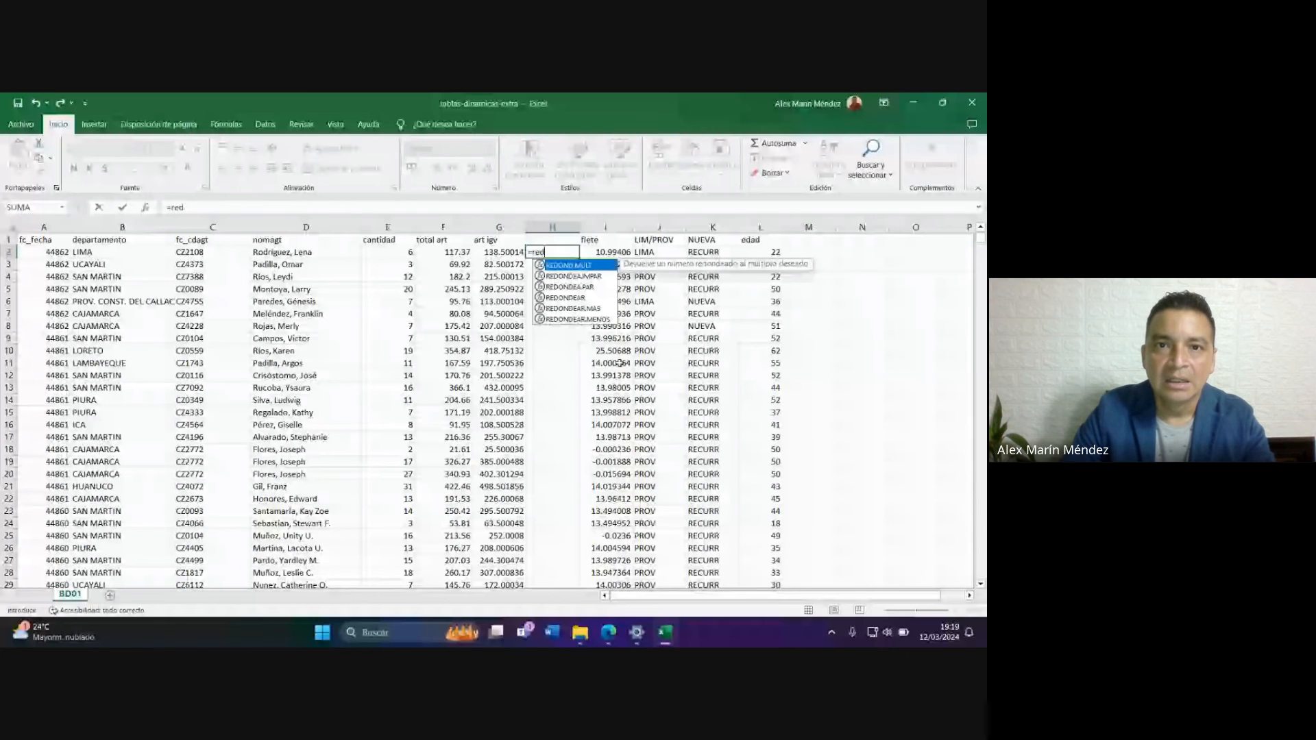
pyautogui.doubleClick(566, 298)
pyautogui.click(499, 254)
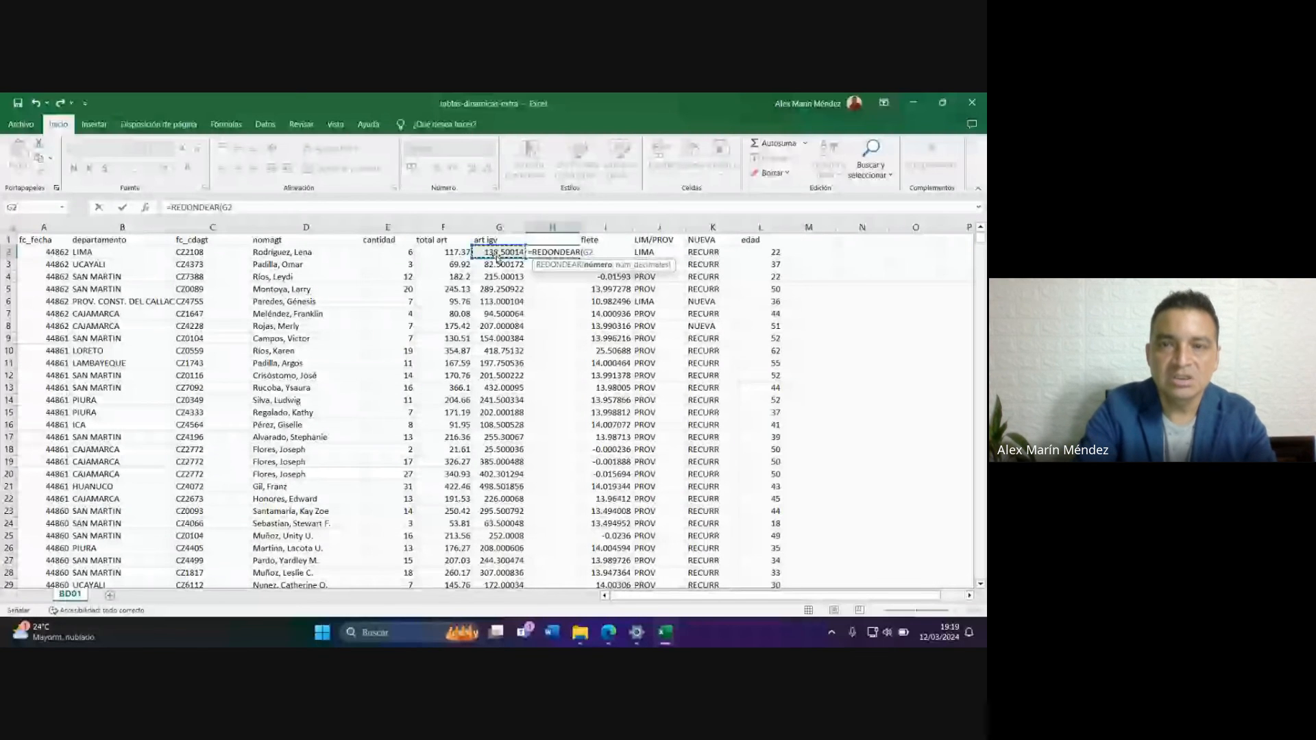
pyautogui.write(';2')
pyautogui.press('Return')
pyautogui.click(571, 255)
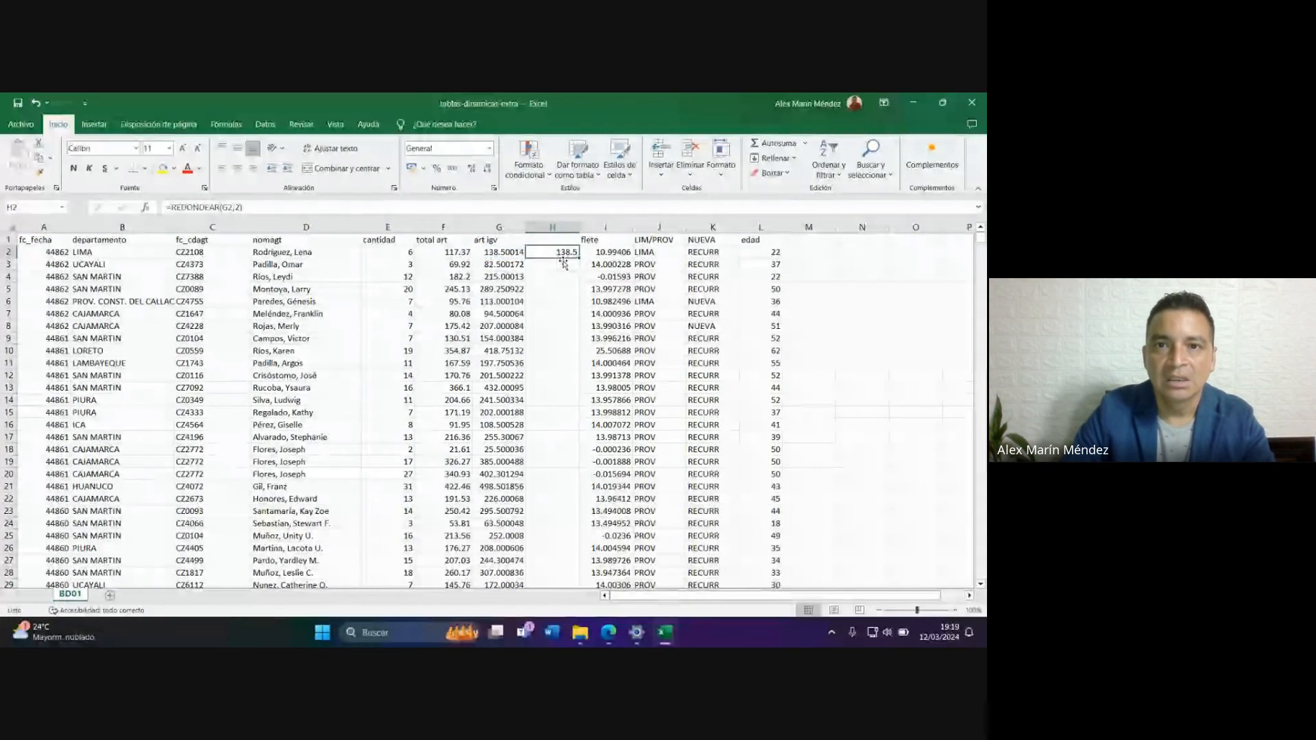
pyautogui.doubleClick(577, 258)
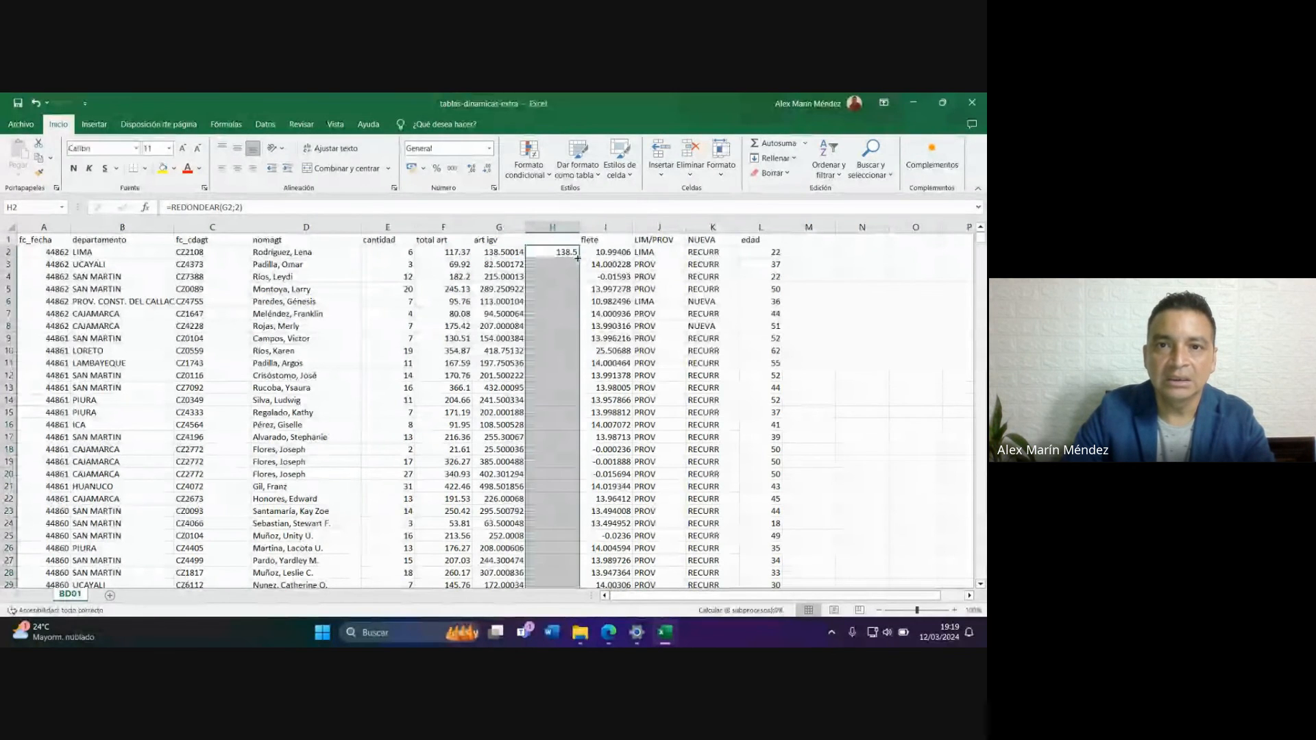
# Copy the rounded values, move the art igv header into H1, and delete unrounded column G.
pyautogui.rightClick(551, 250)
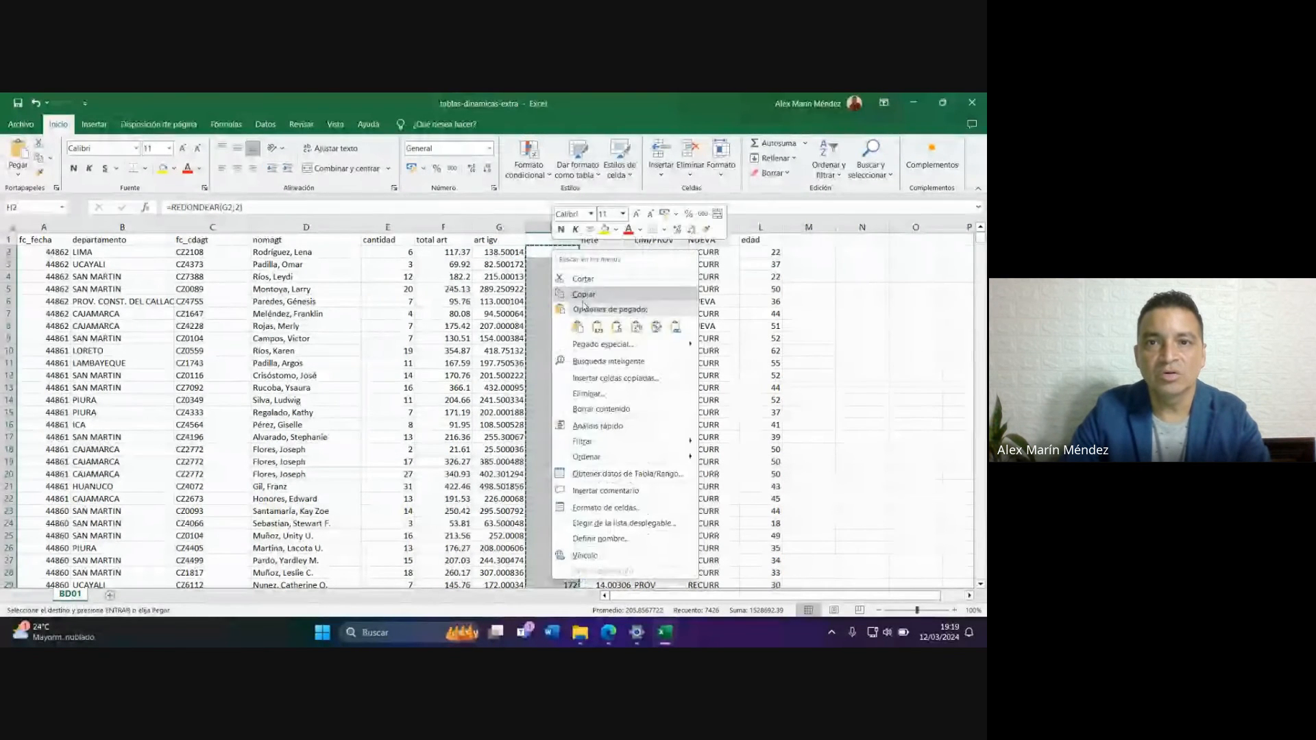
pyautogui.click(600, 328)
pyautogui.click(509, 242)
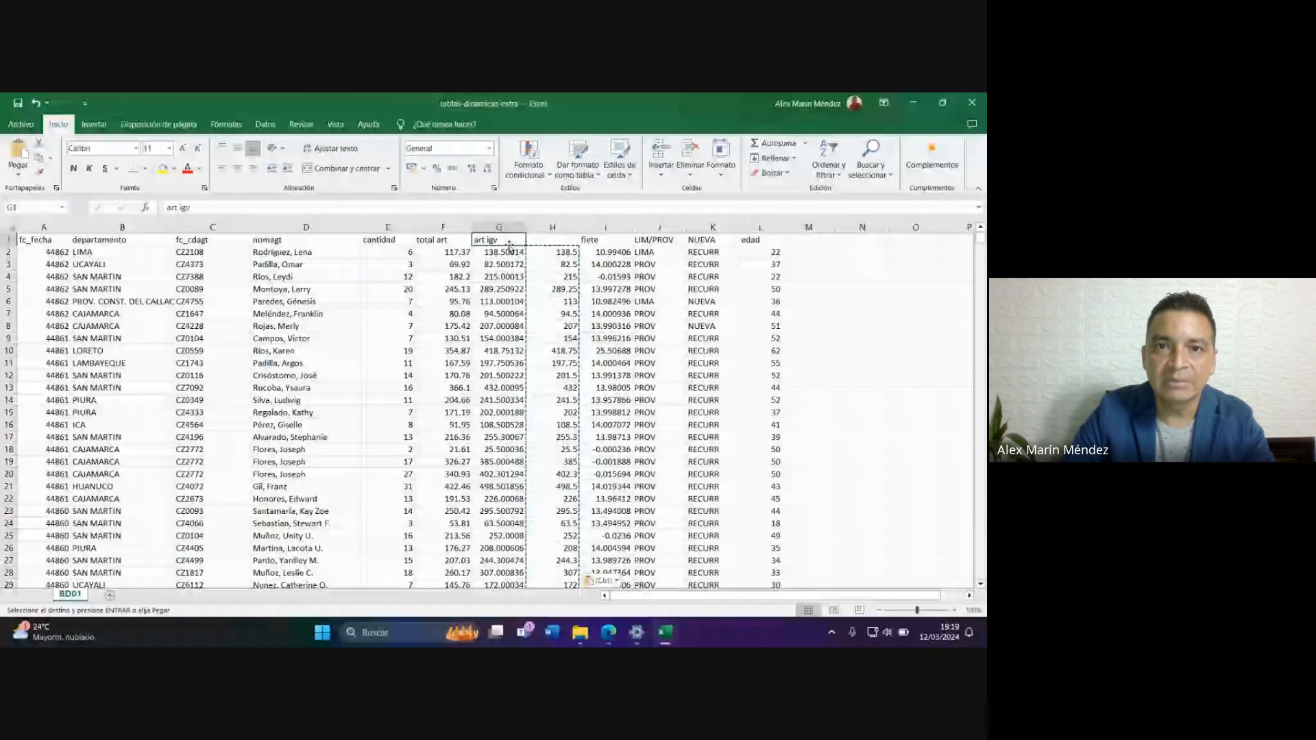
pyautogui.moveTo(509, 245); pyautogui.dragTo(552, 241)
pyautogui.rightClick(497, 228)
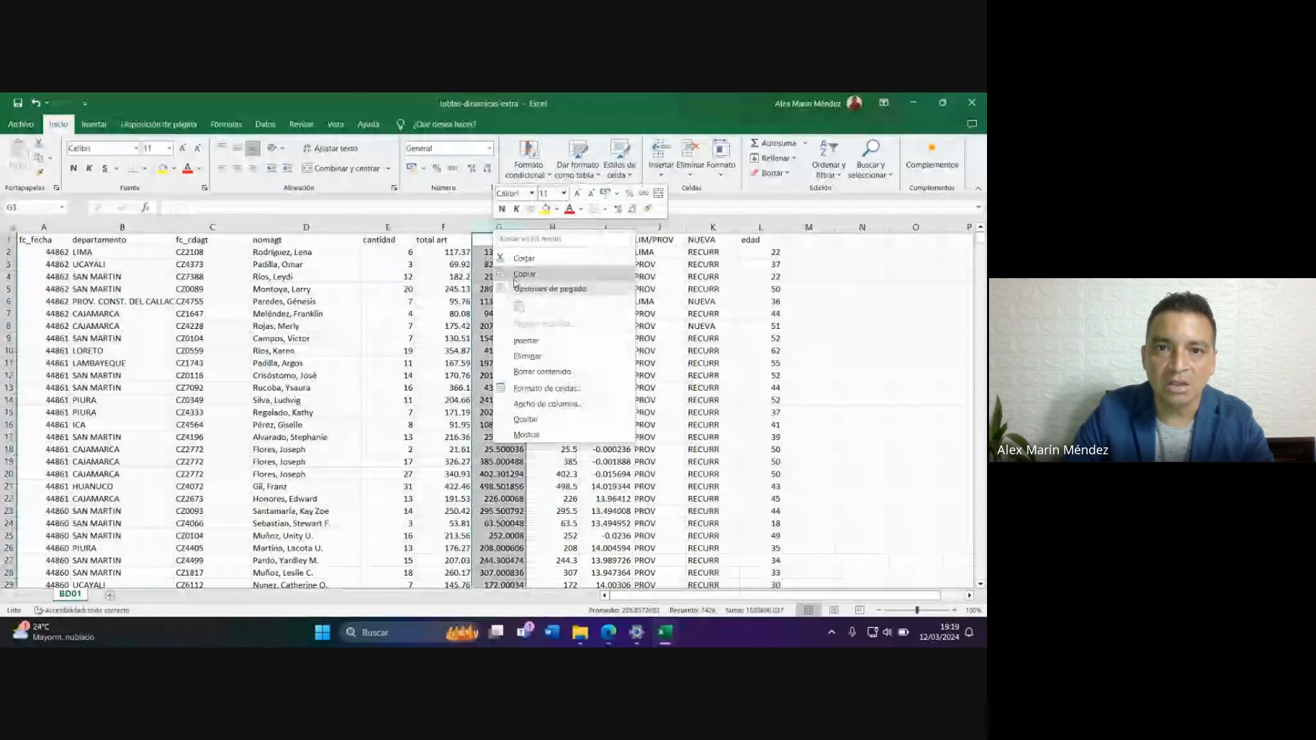
pyautogui.click(513, 356)
pyautogui.click(503, 288)
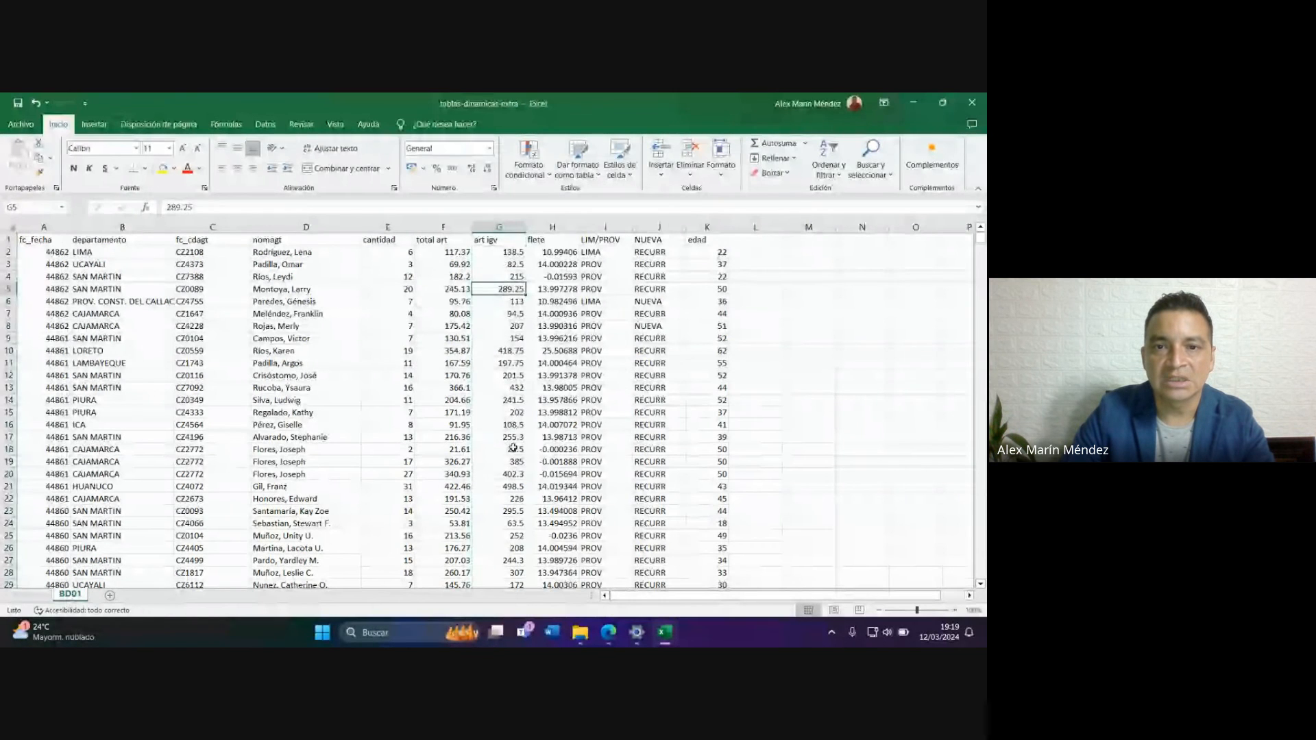
# Insert a new column I and fill it down with =REDONDEAR(H2;2).
pyautogui.rightClick(597, 227)
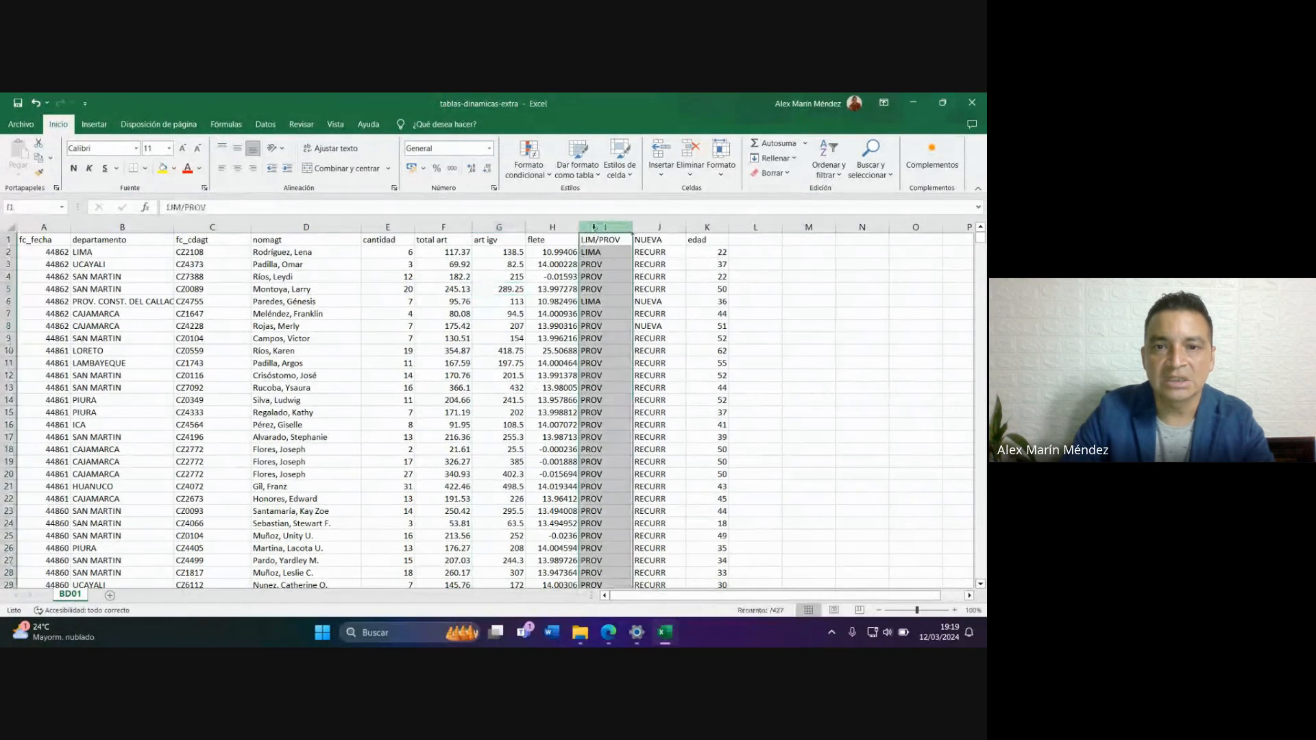
pyautogui.click(633, 344)
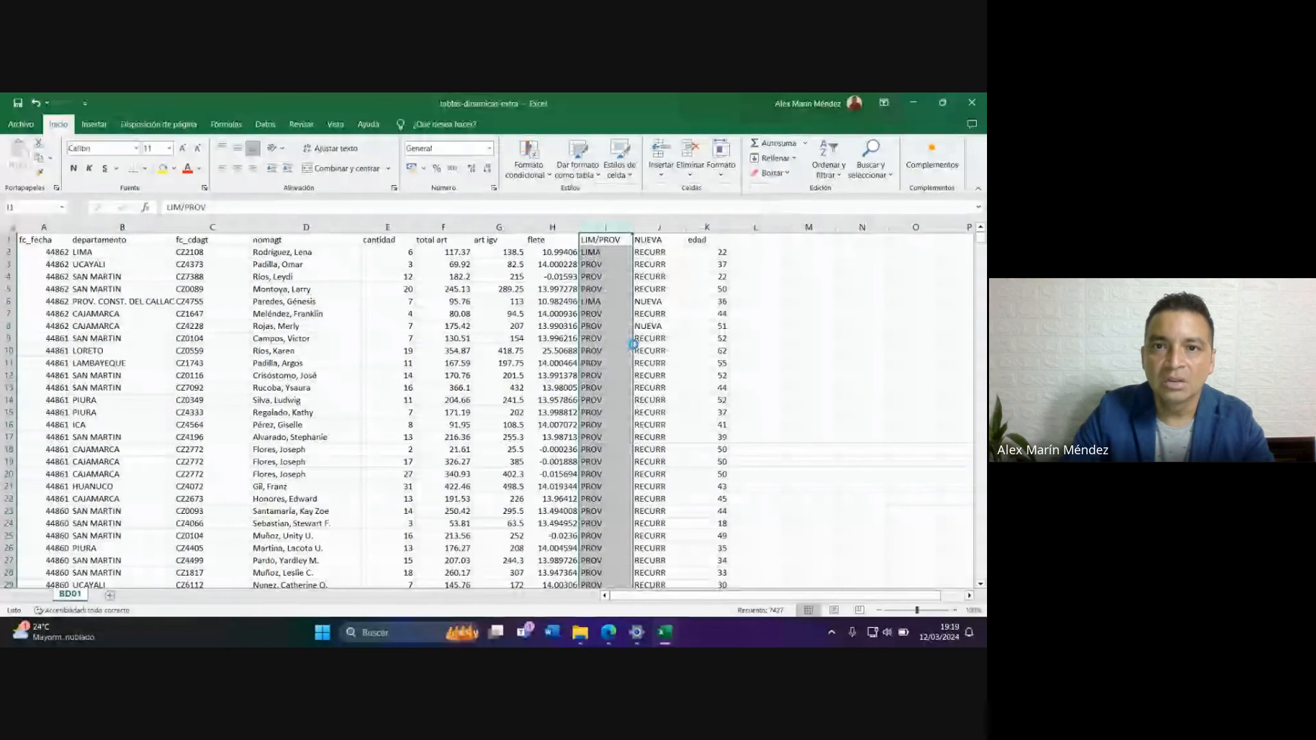
pyautogui.click(603, 252)
pyautogui.write('=redo')
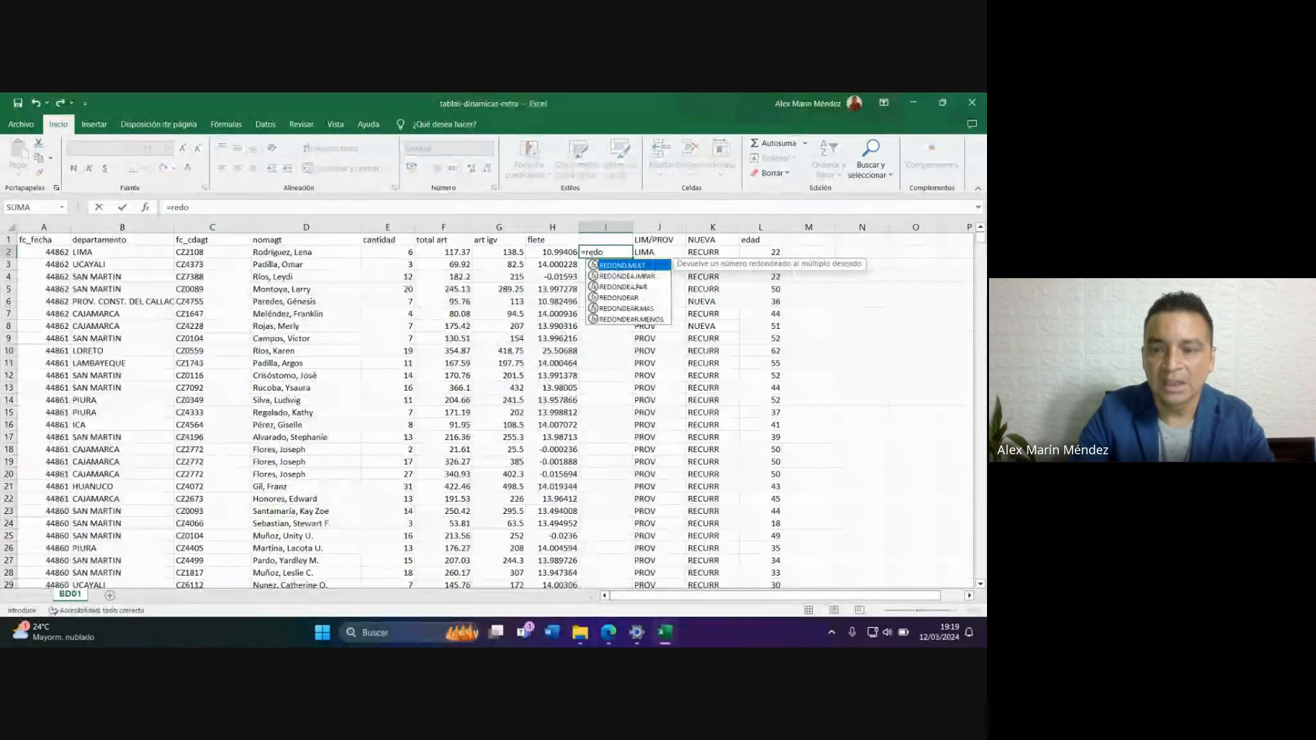
pyautogui.press('Down')
pyautogui.press('Down')
pyautogui.press('Down')
pyautogui.press('Tab')
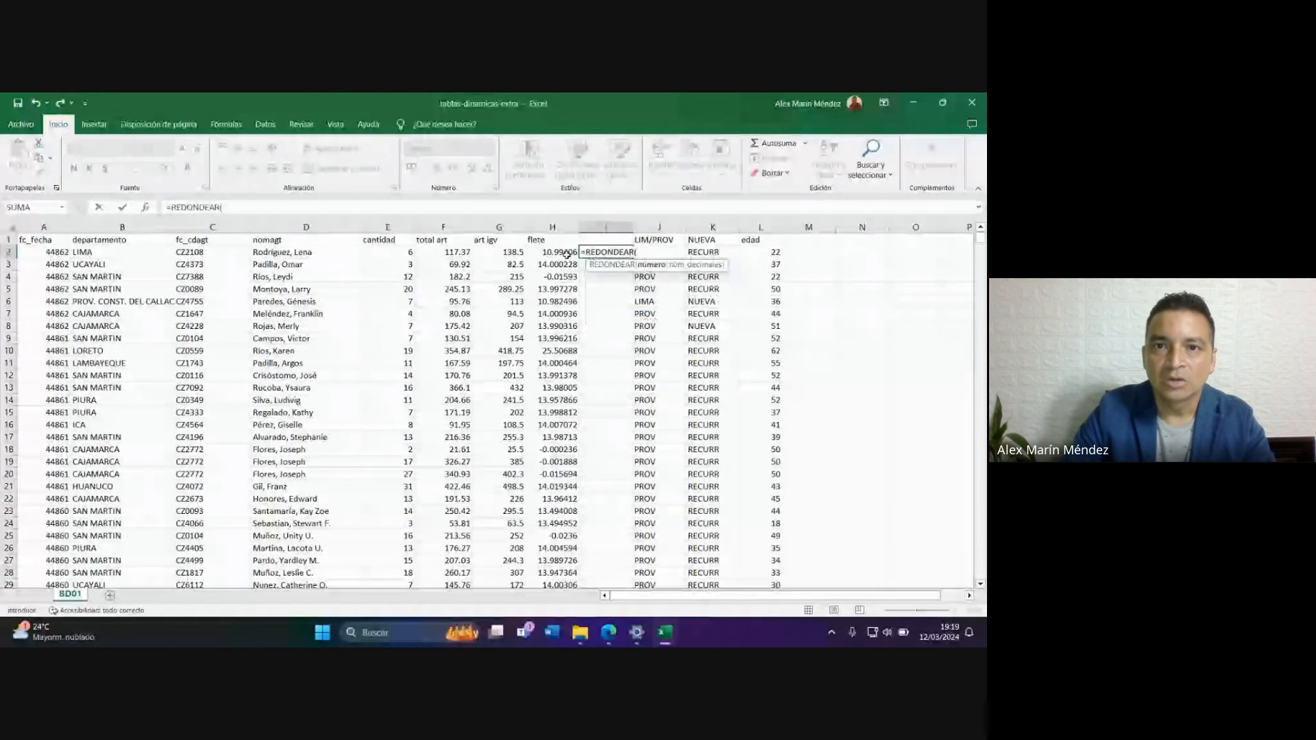
pyautogui.click(566, 253)
pyautogui.write(';2')
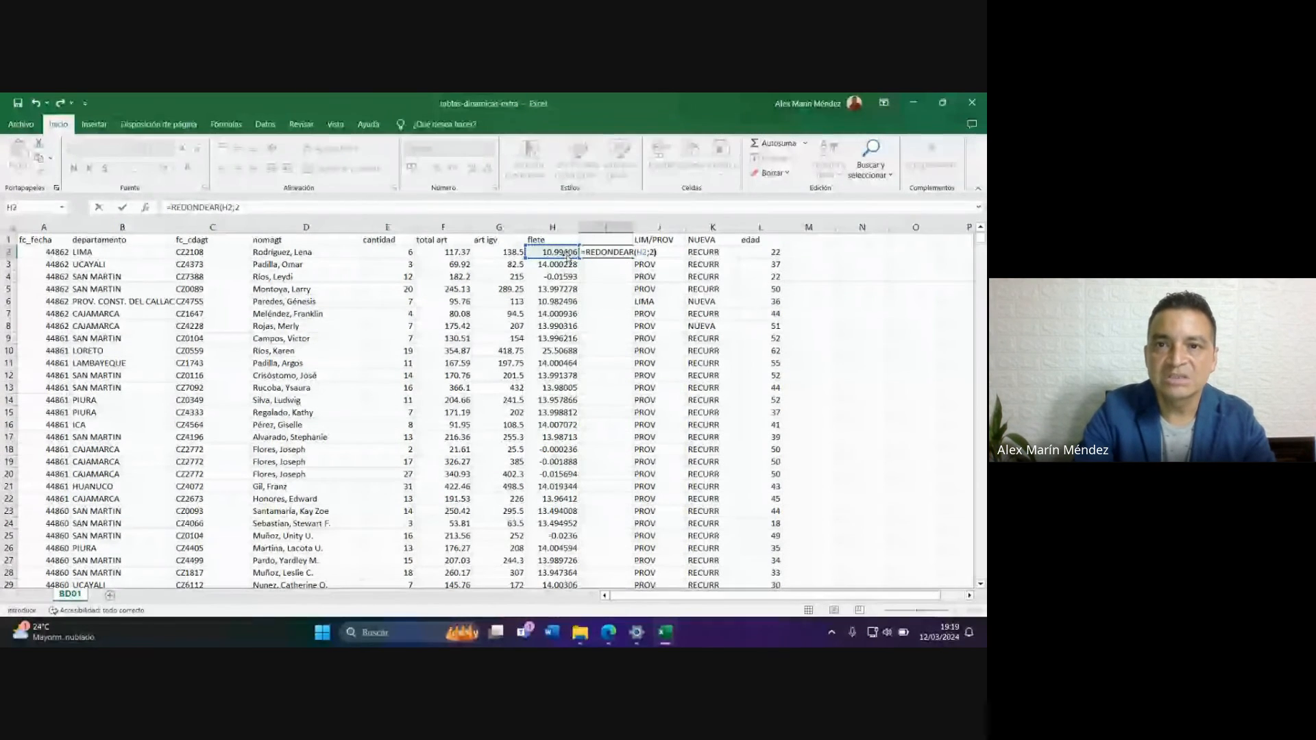
pyautogui.press('Return')
pyautogui.click(617, 252)
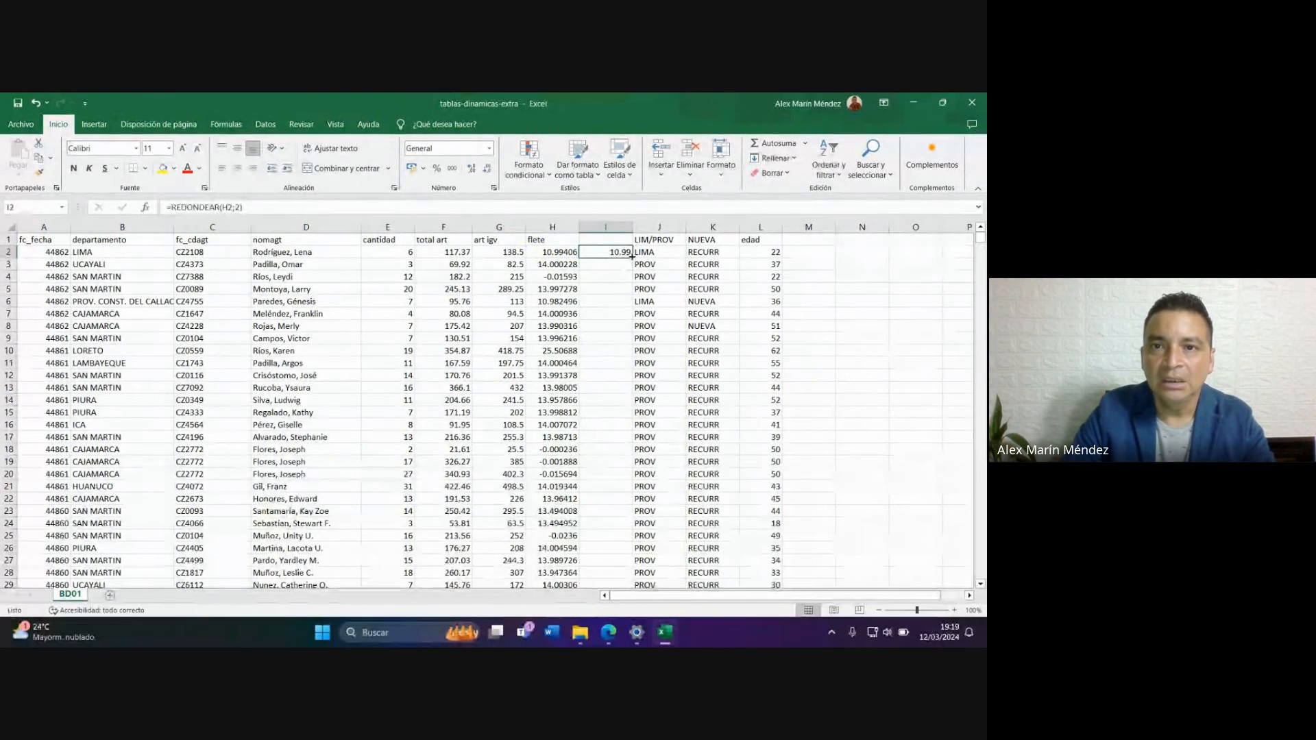
pyautogui.doubleClick(631, 256)
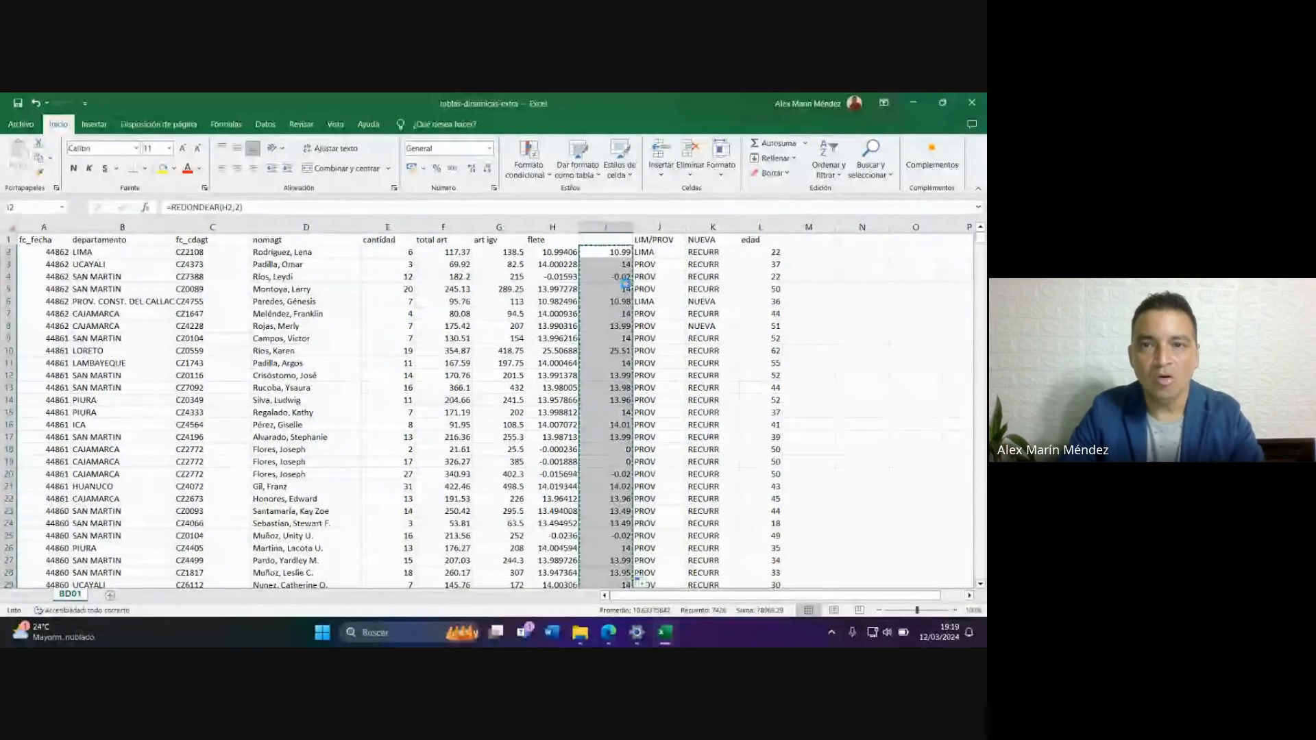
# Paste column I as values, move the flete header into I1, and delete unrounded column H.
pyautogui.rightClick(619, 242)
pyautogui.click(655, 334)
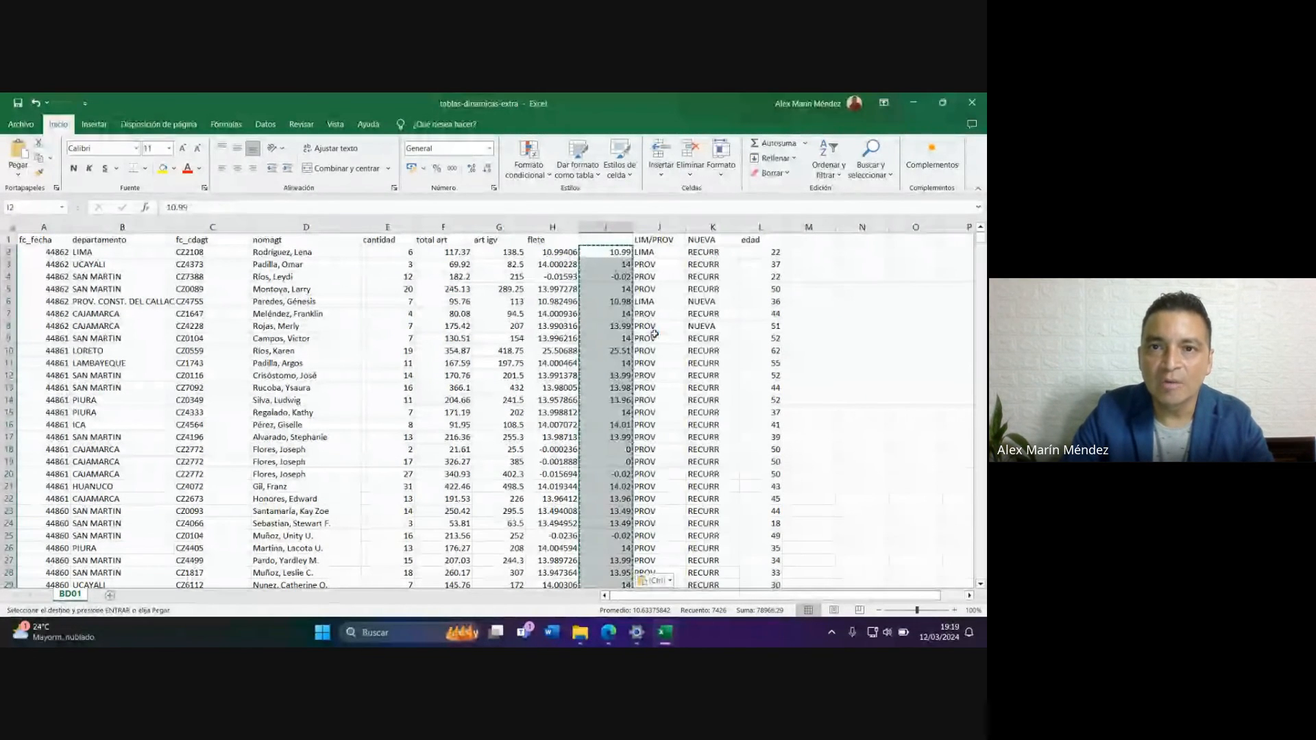
pyautogui.click(564, 241)
pyautogui.moveTo(568, 246); pyautogui.dragTo(602, 242)
pyautogui.click(552, 227)
pyautogui.rightClick(535, 227)
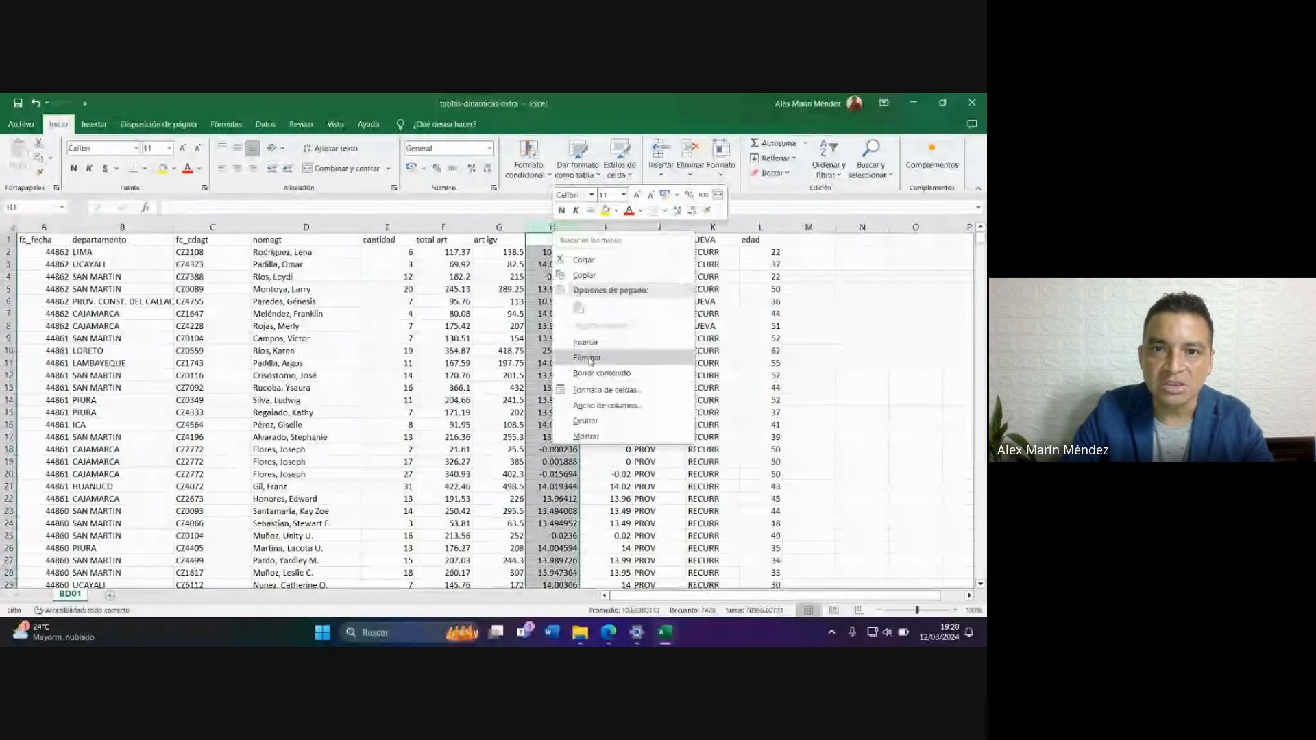
pyautogui.click(583, 358)
pyautogui.click(549, 314)
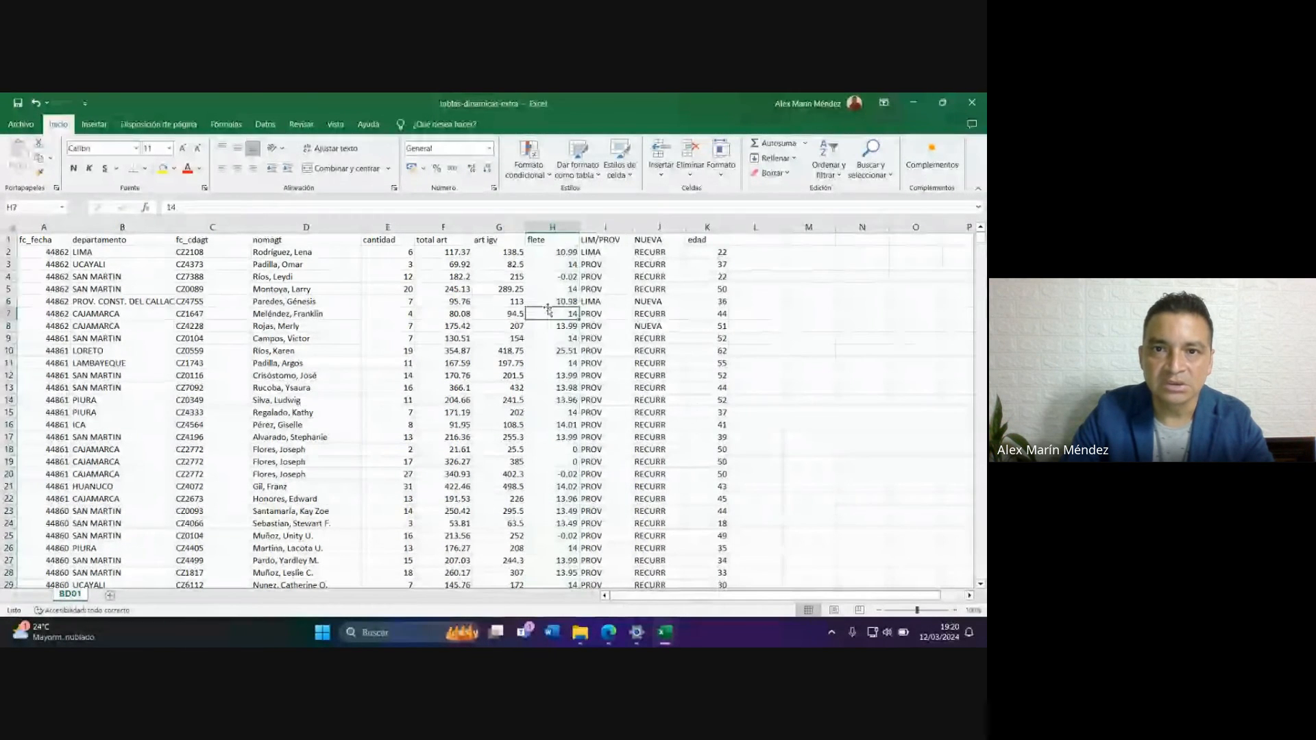
pyautogui.click(788, 314)
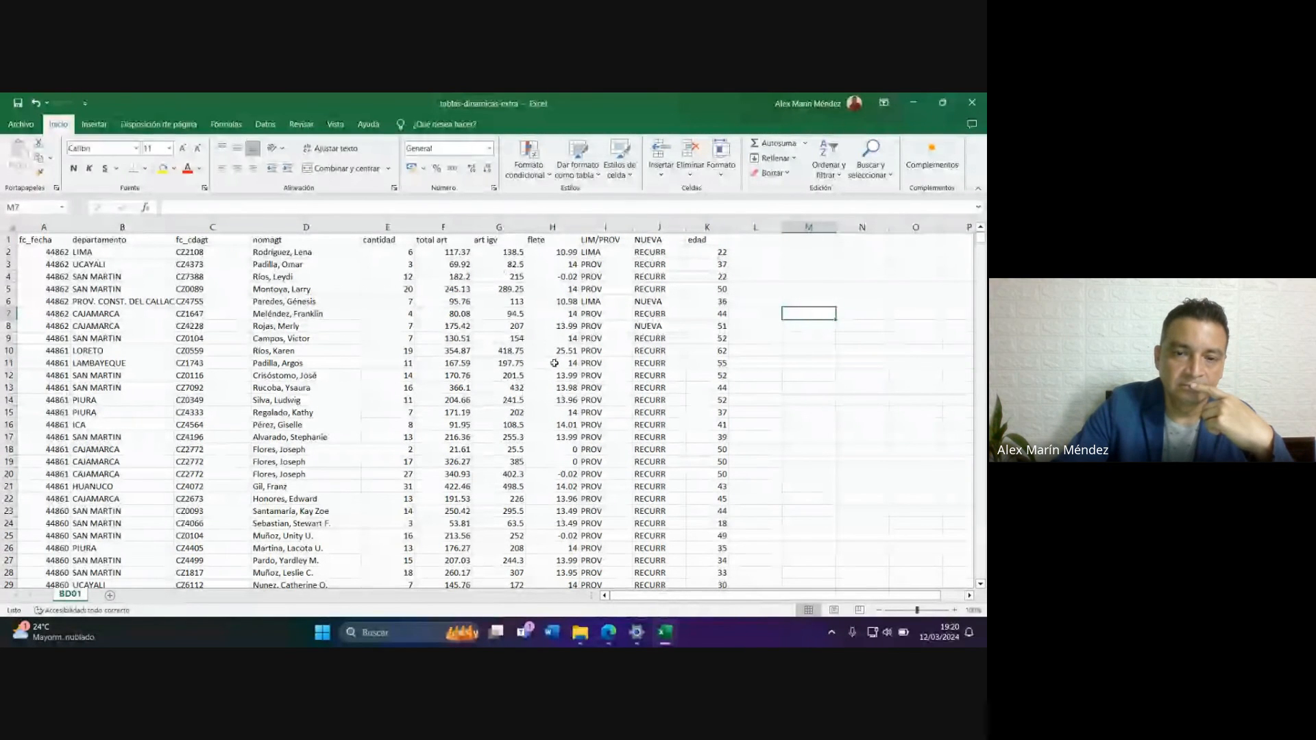
# Bring the Google Meet call window in front of Excel to see its chat messages.
pyautogui.moveTo(609, 632)
pyautogui.click(538, 578)
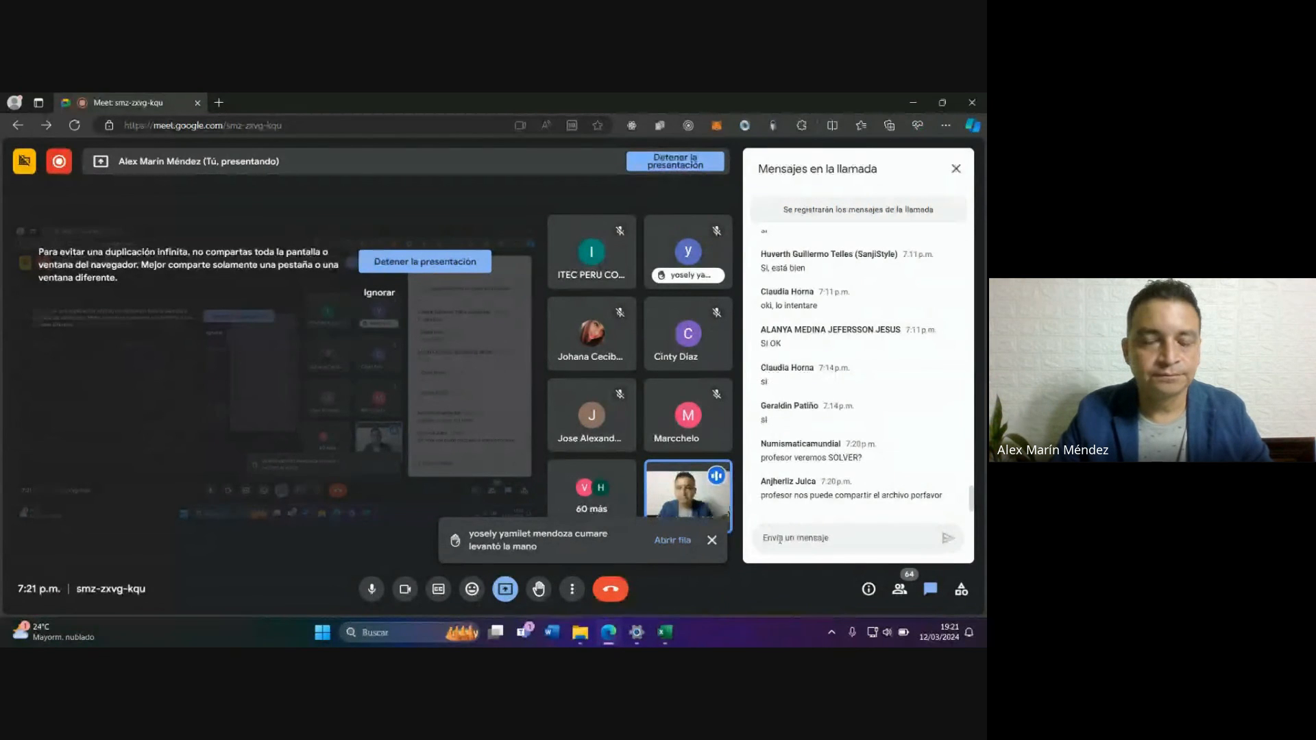
# Close the tablas-dinamicas-extra workbook without saving, then open a new tab in the Meet browser window.
pyautogui.click(664, 638)
pyautogui.click(664, 638)
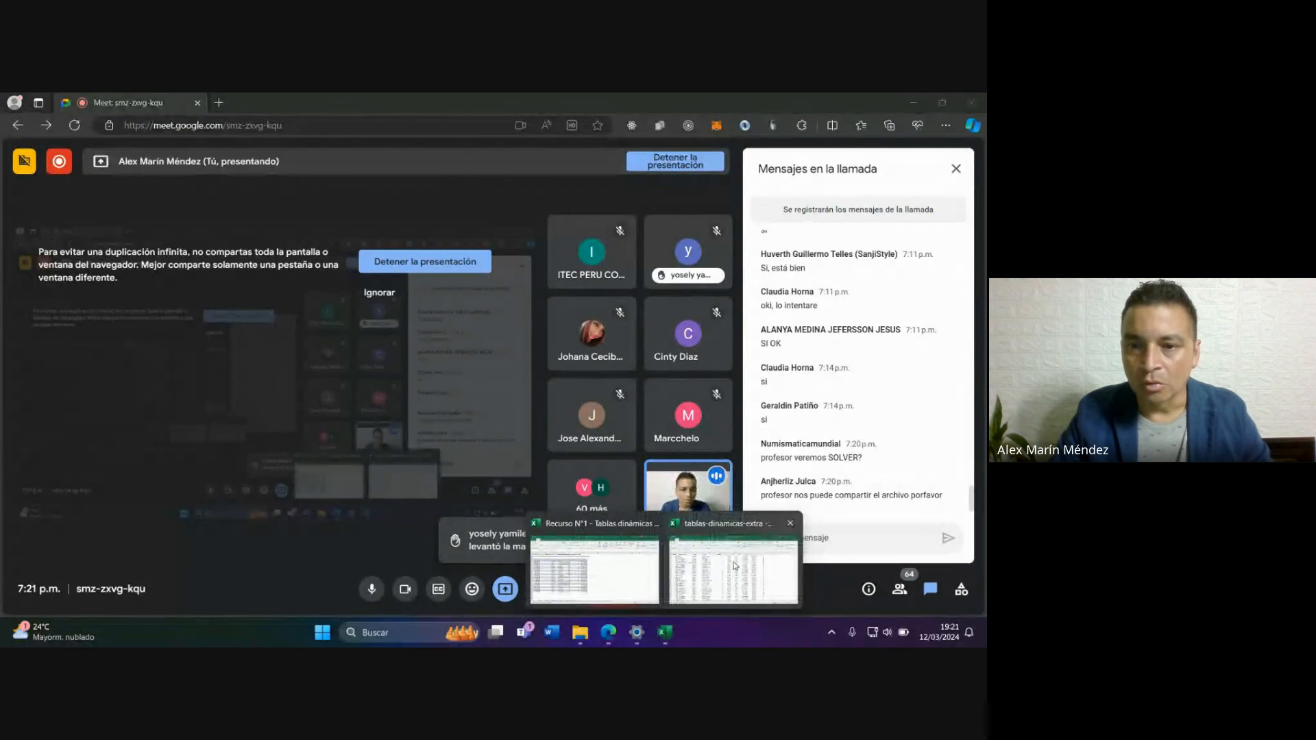
pyautogui.click(721, 560)
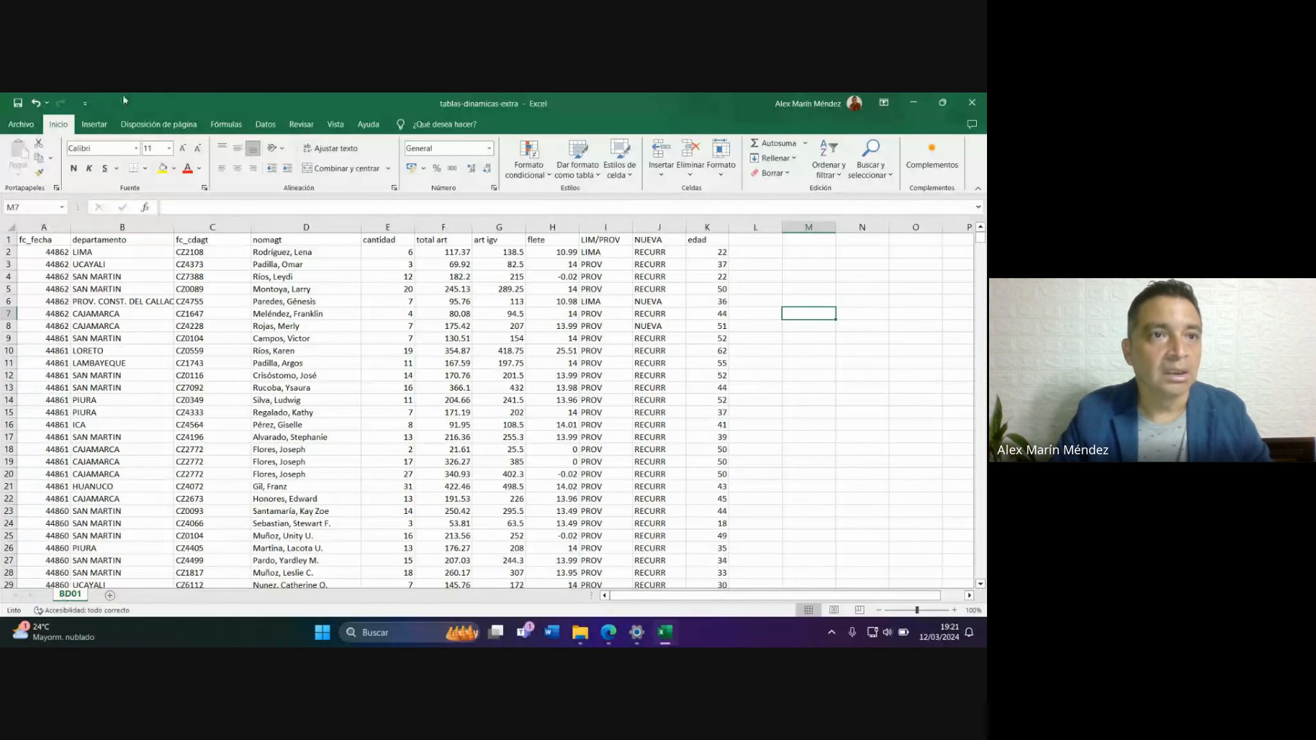
pyautogui.click(964, 102)
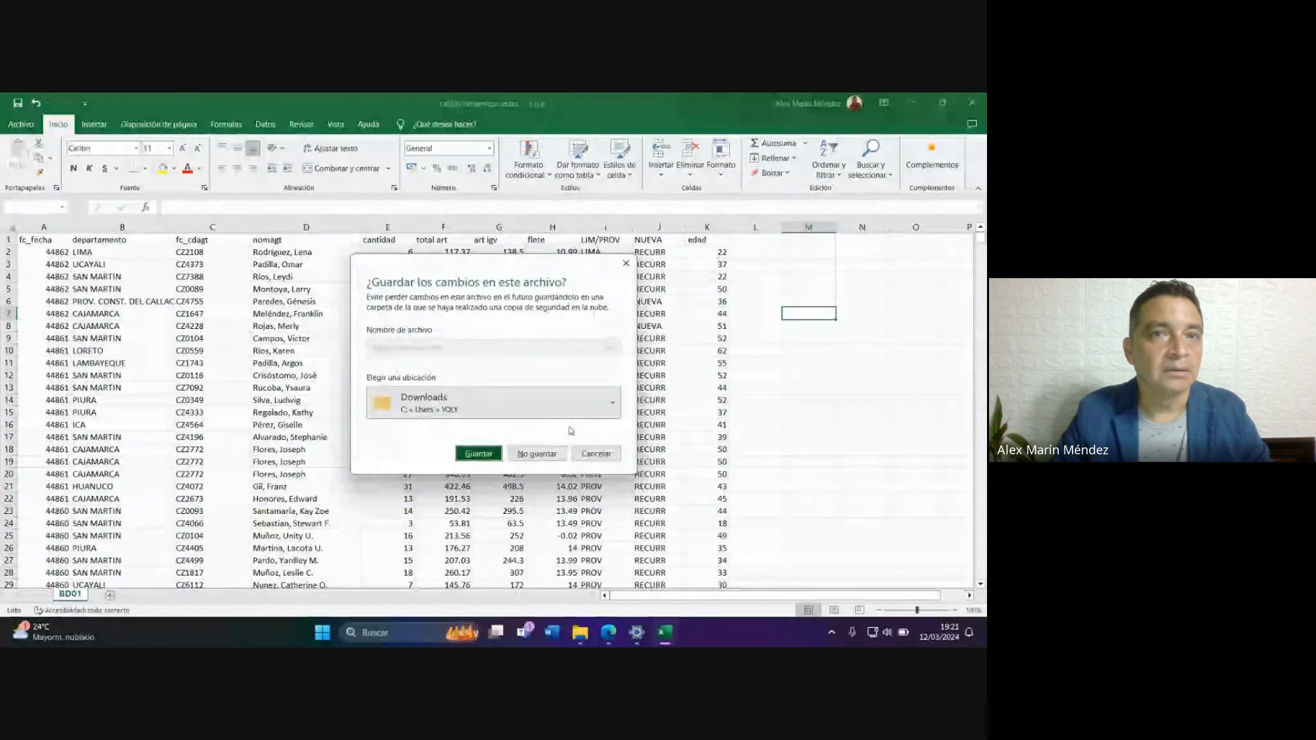
pyautogui.click(545, 452)
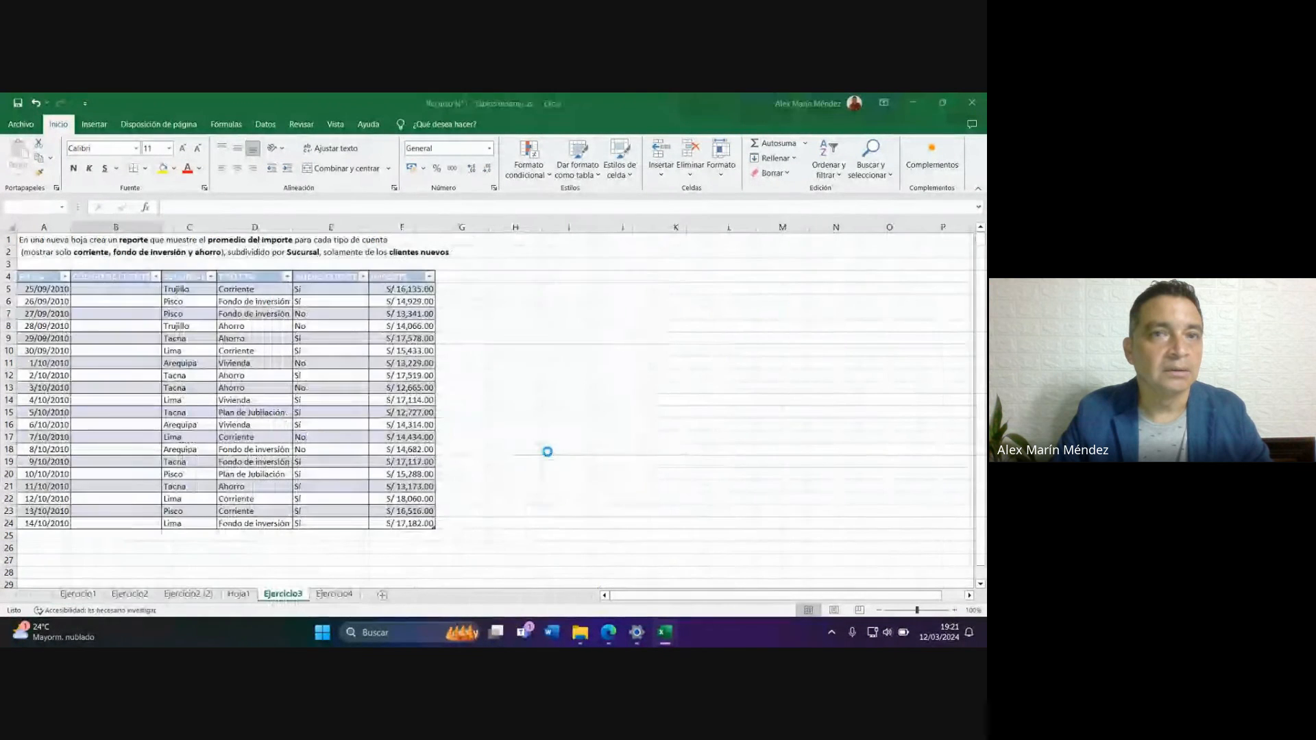
pyautogui.click(608, 632)
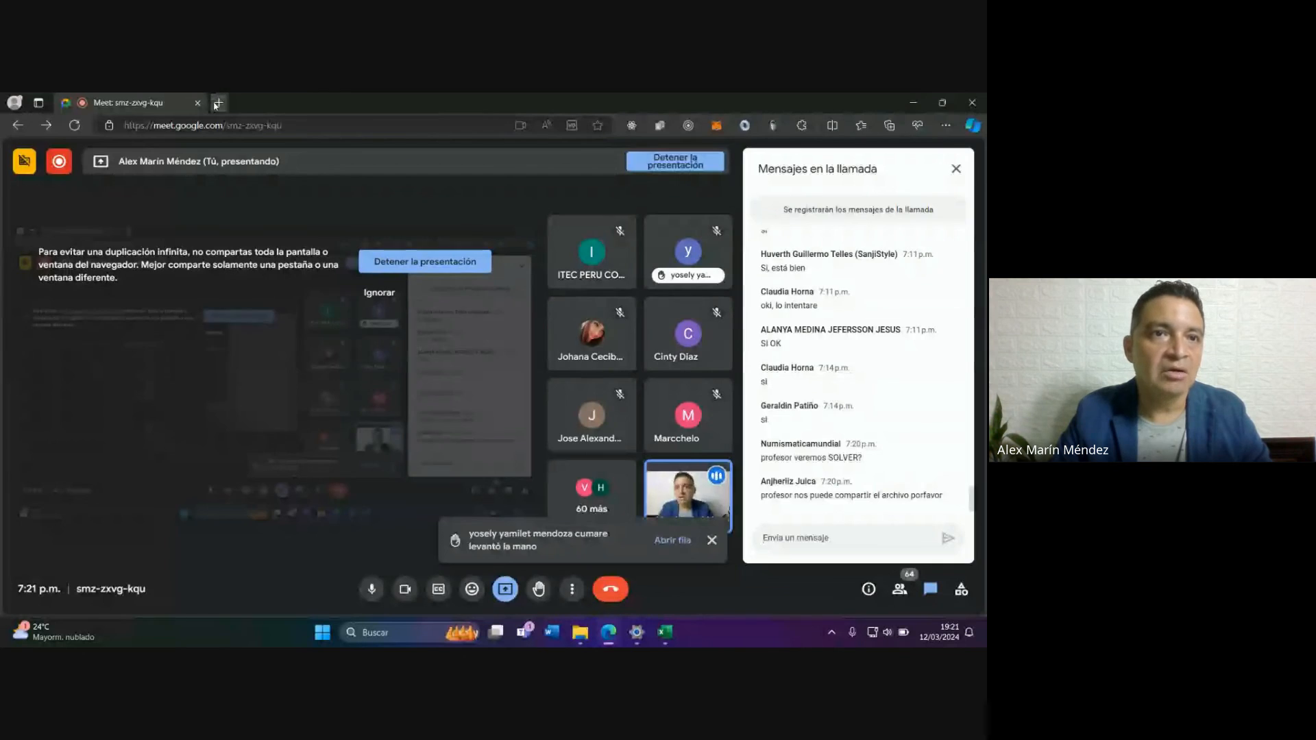
pyautogui.click(217, 102)
# Load Google Drive (drive.google.com/drive) in the new tab from the 'dr' address-bar suggestion.
pyautogui.write('dr')
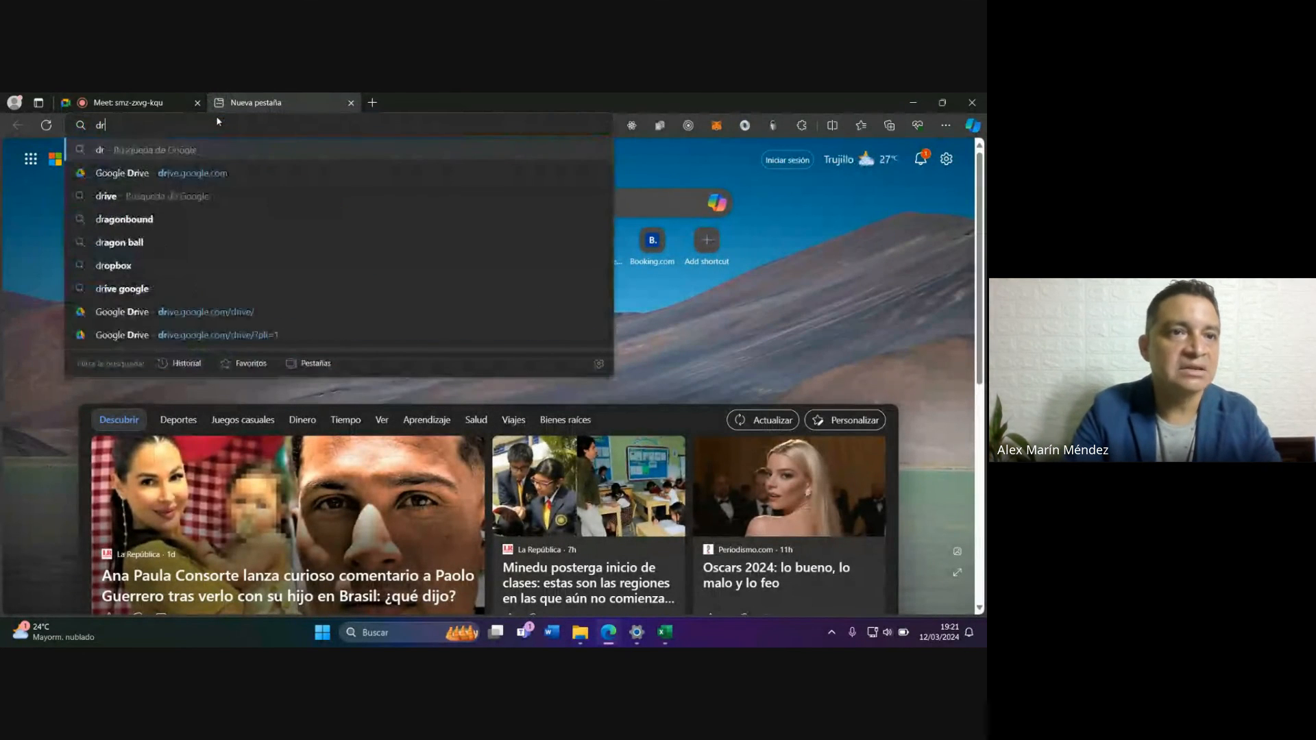
pyautogui.click(172, 312)
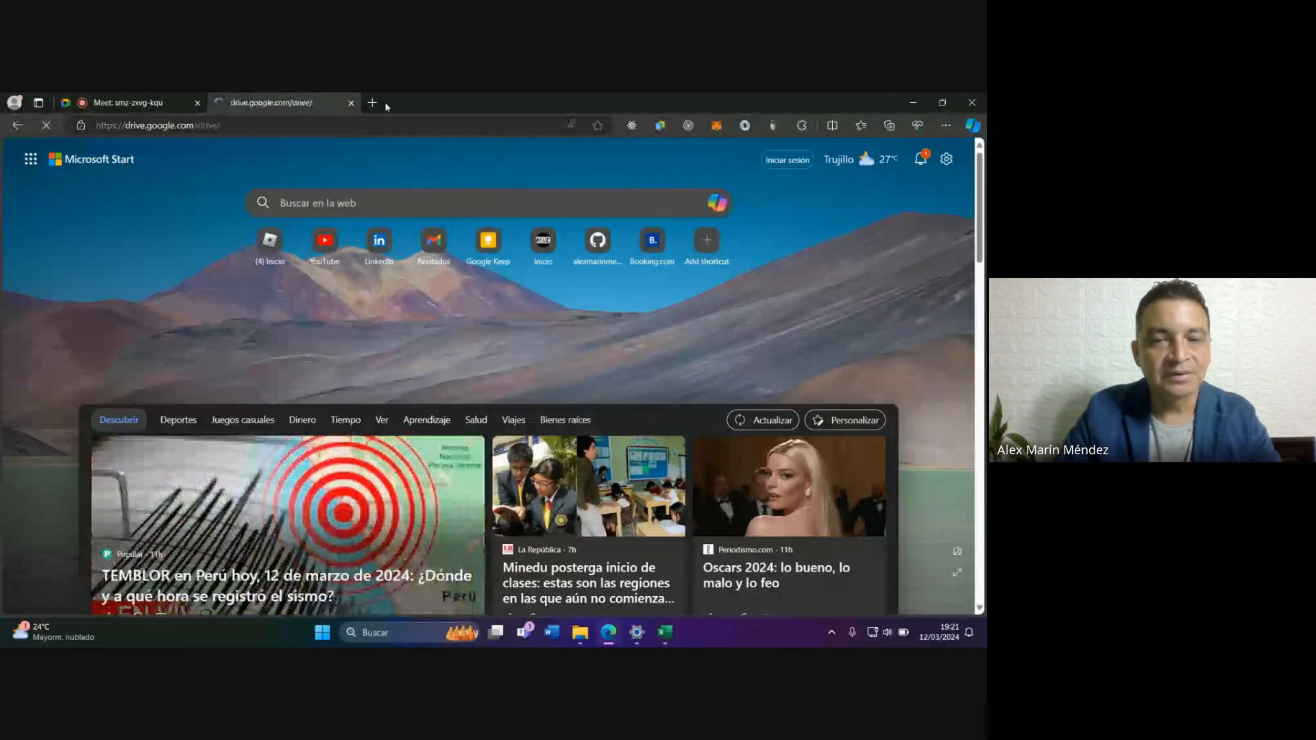
pyautogui.moveTo(608, 632)
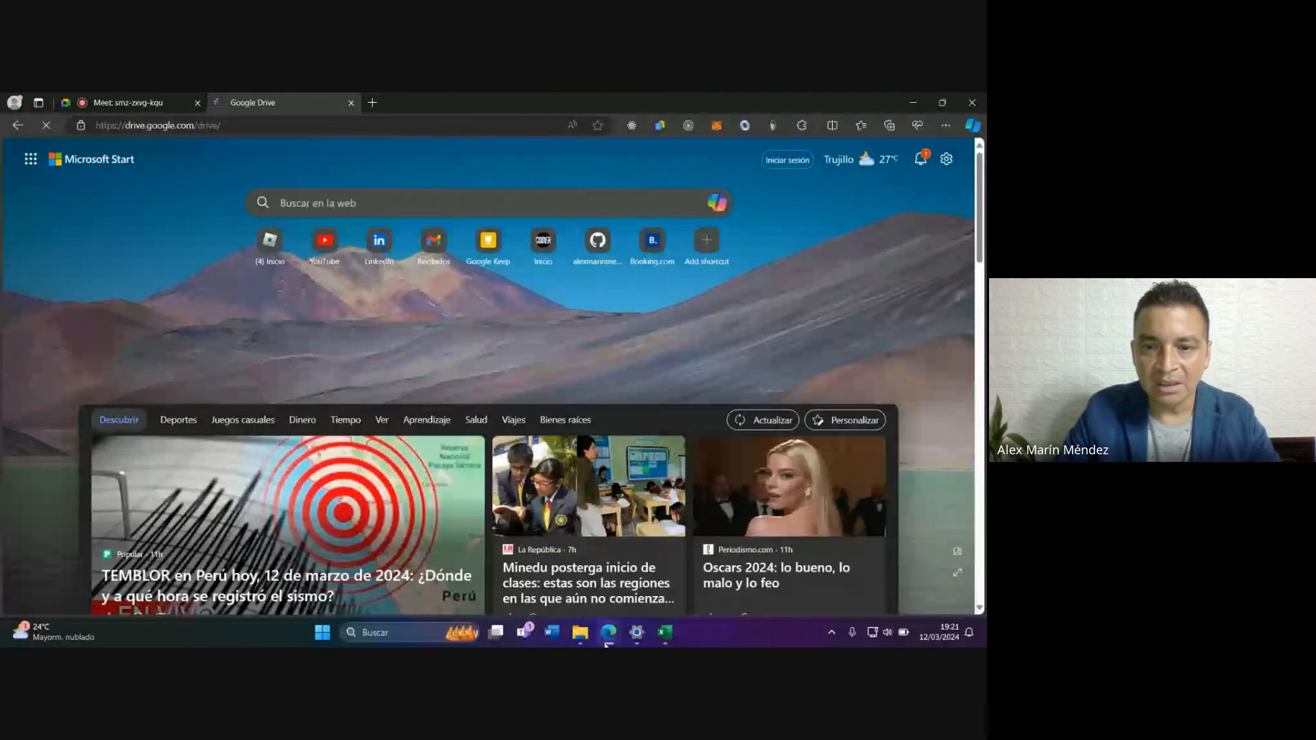